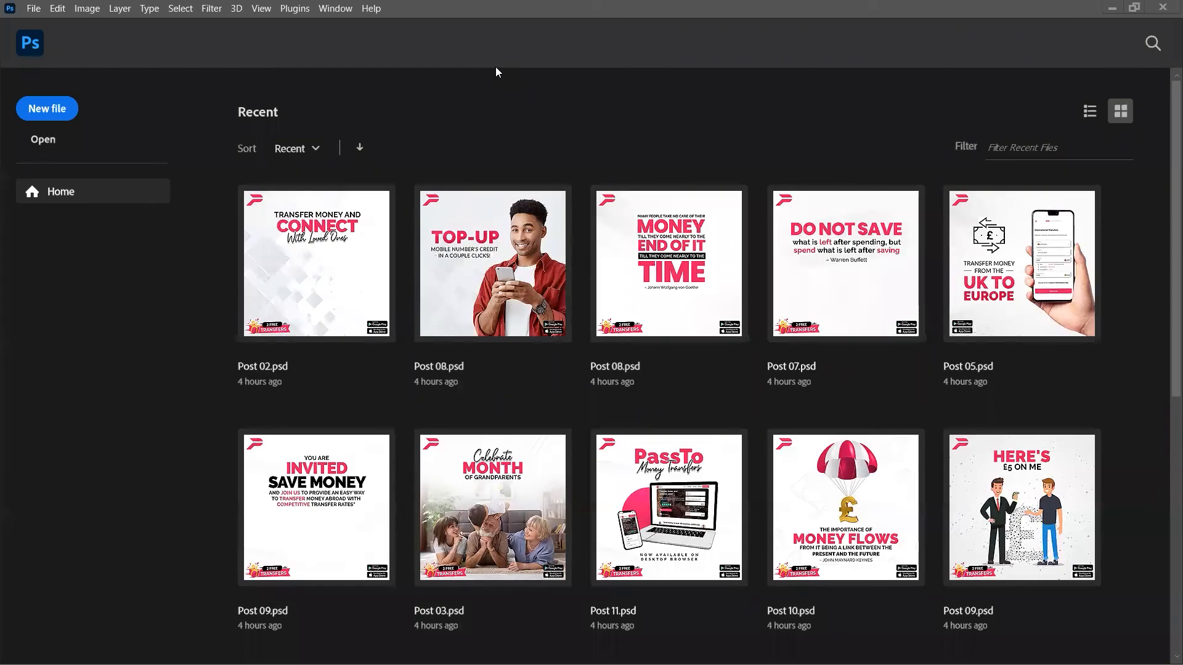
- Switch to Roadmap.txt in Notepad and review the design workflow and the list of things to ask the client
key("alt+Tab")
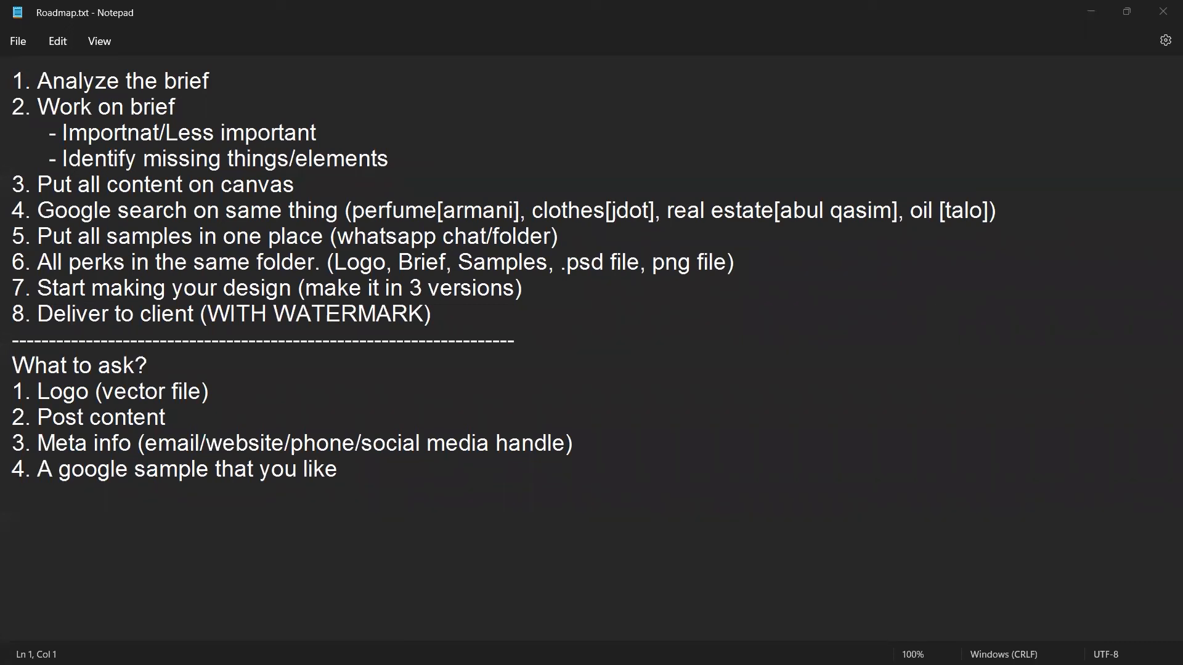
key("alt+Tab")
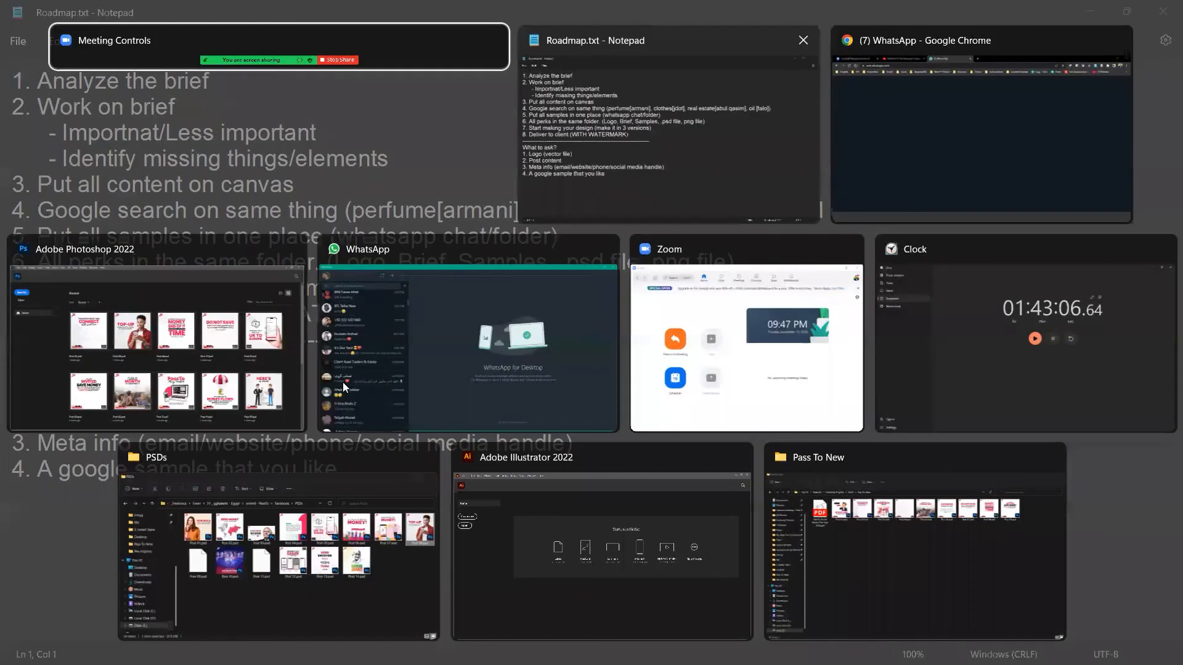
left_click(172, 378)
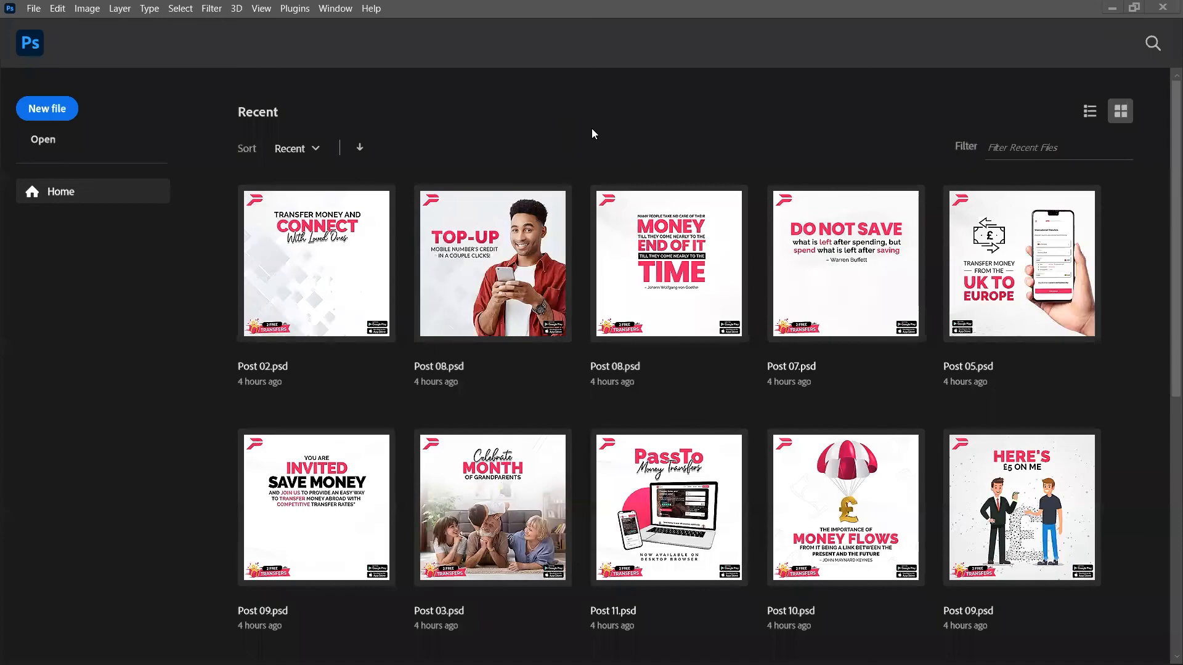
key("alt+Tab")
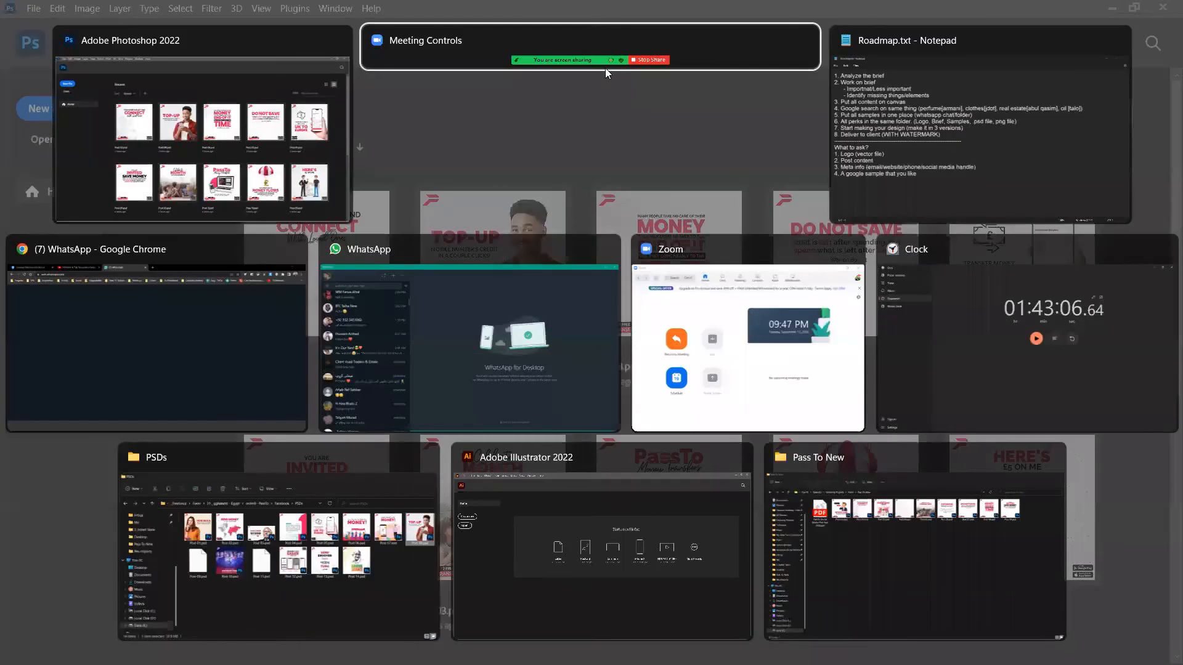
key("alt+Tab")
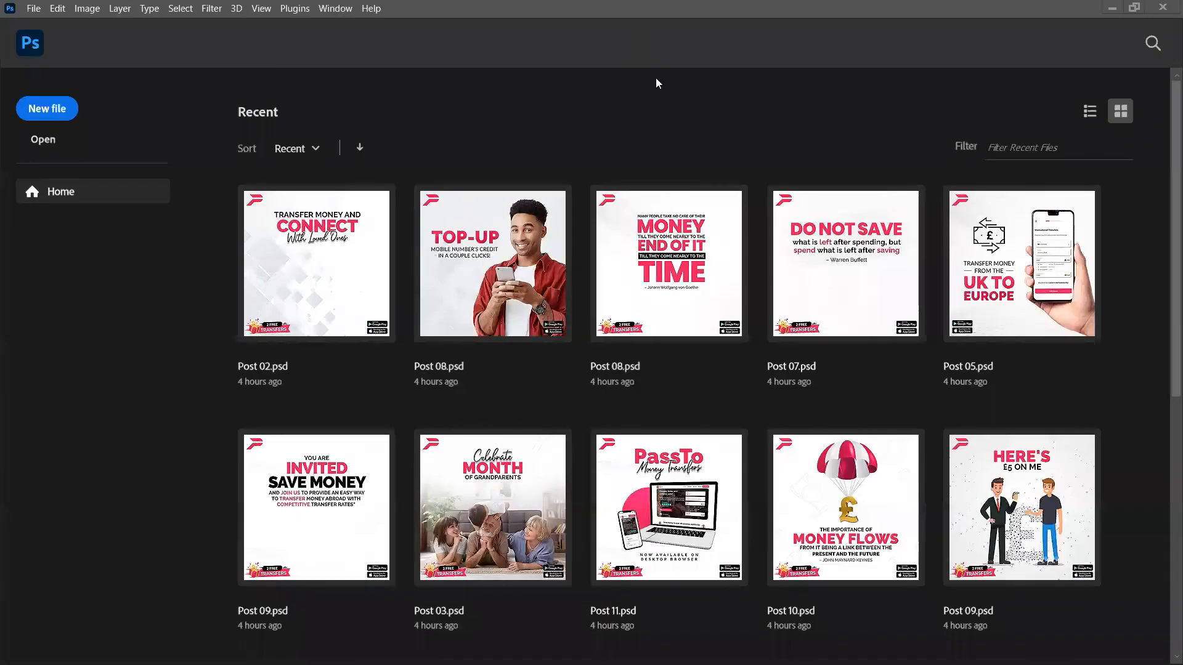
key("alt+Tab")
key("alt+Tab")
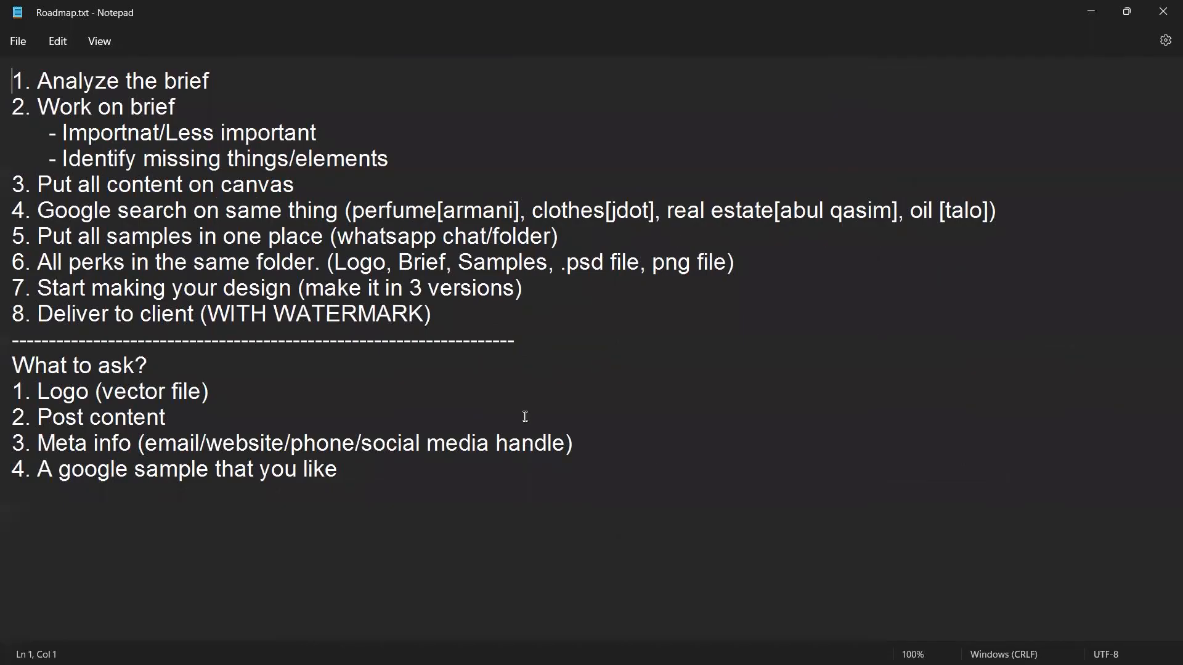
left_click(538, 415)
- Open the Local folder inside OnGoing Projects in File Explorer
key("super+e")
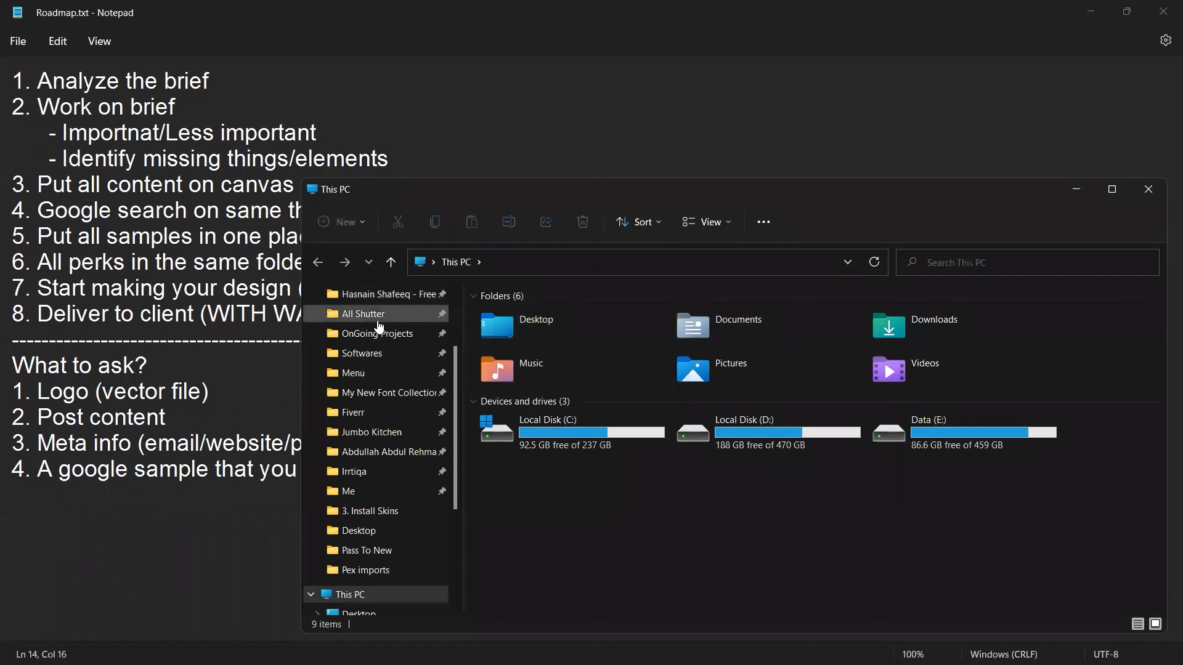
left_click(378, 333)
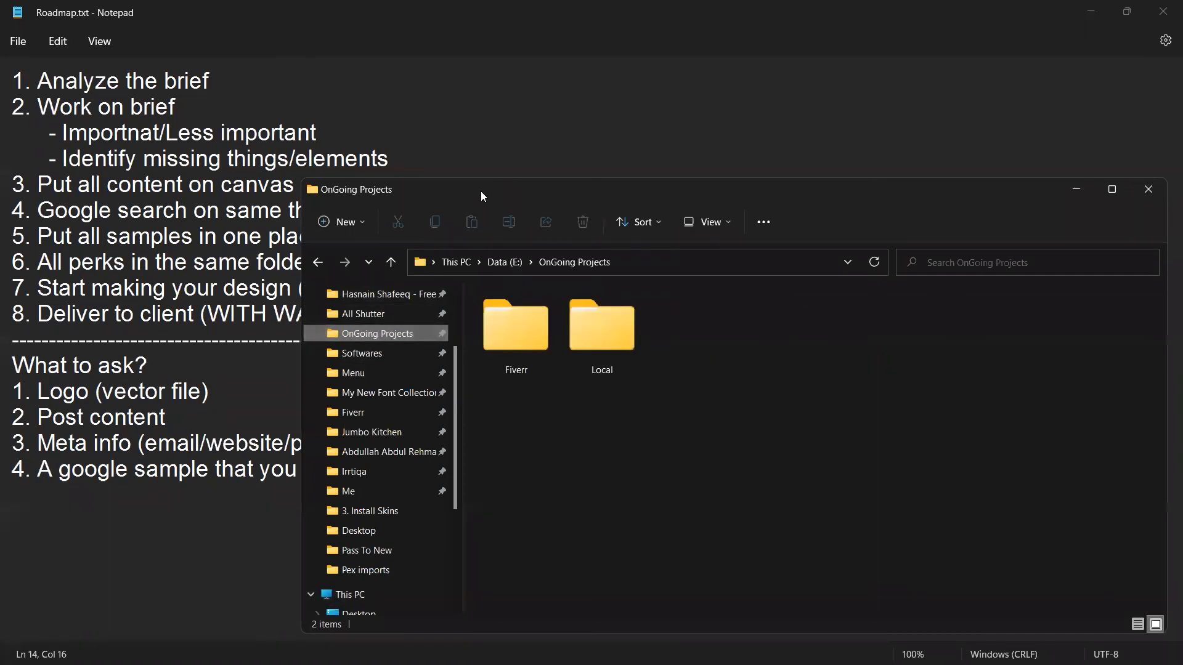
left_click_drag(481, 191, 277, 81)
double_click(430, 201)
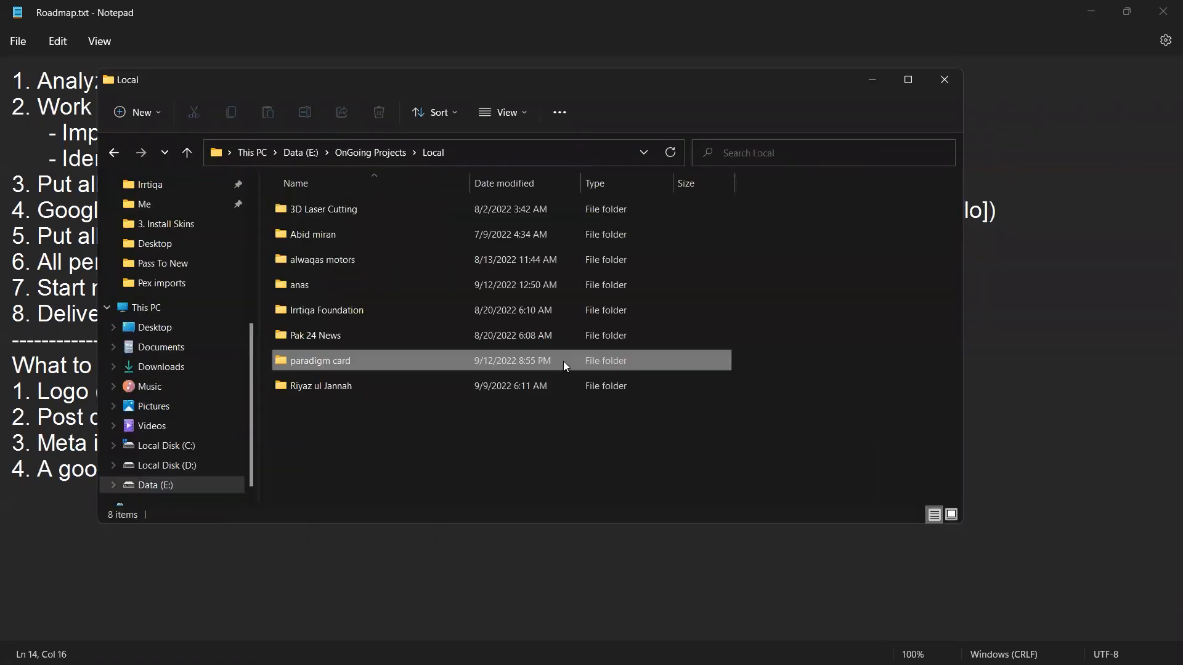
- Create a new folder named Irrtiqa inside the Local folder and open it
key("ctrl+shift+n")
right_click(563, 361)
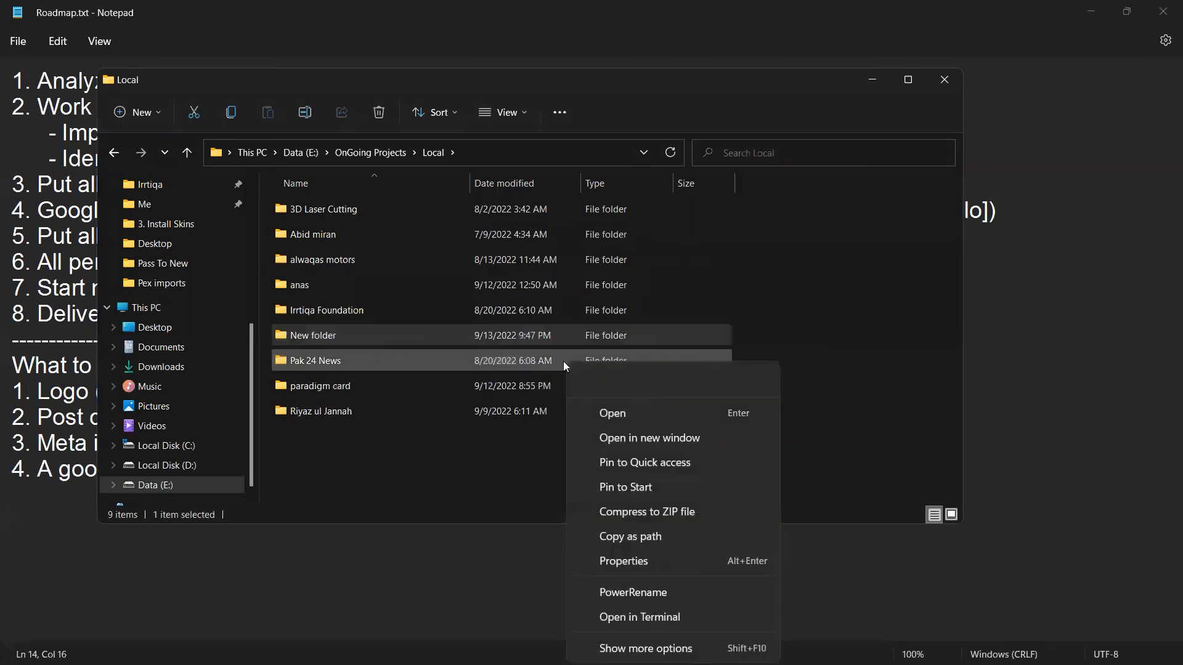
left_click(441, 334)
key("F2")
type("Irrtiqa")
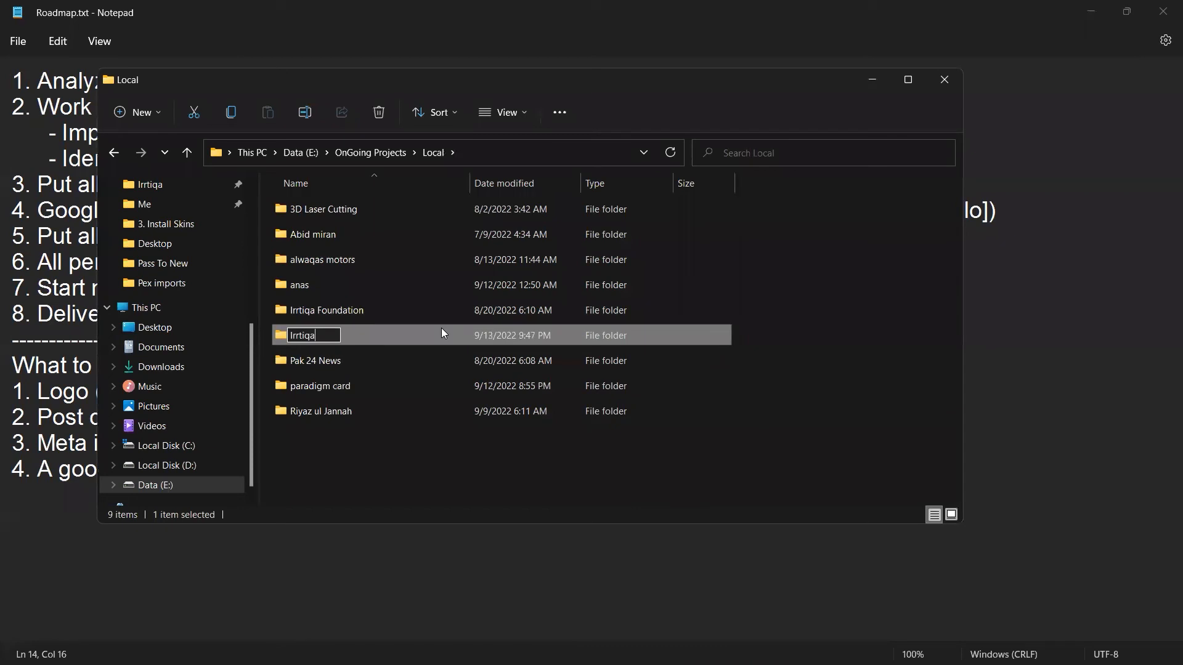
key("Return")
key("Return")
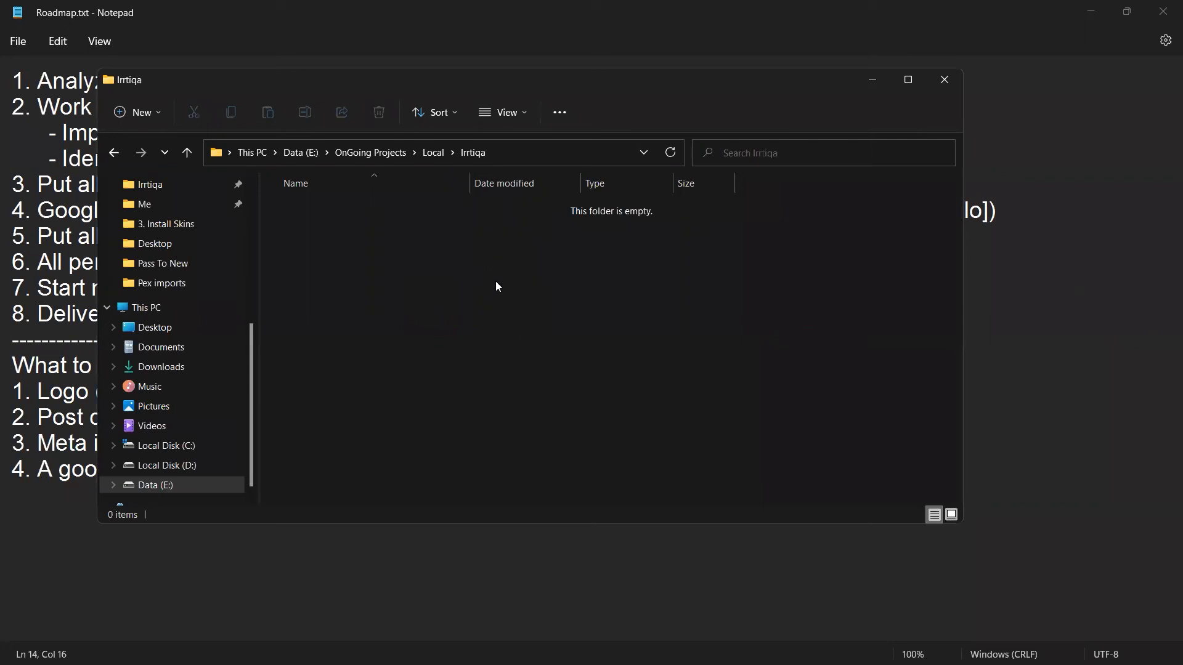
- Open a new blank Notepad document
key("super+t")
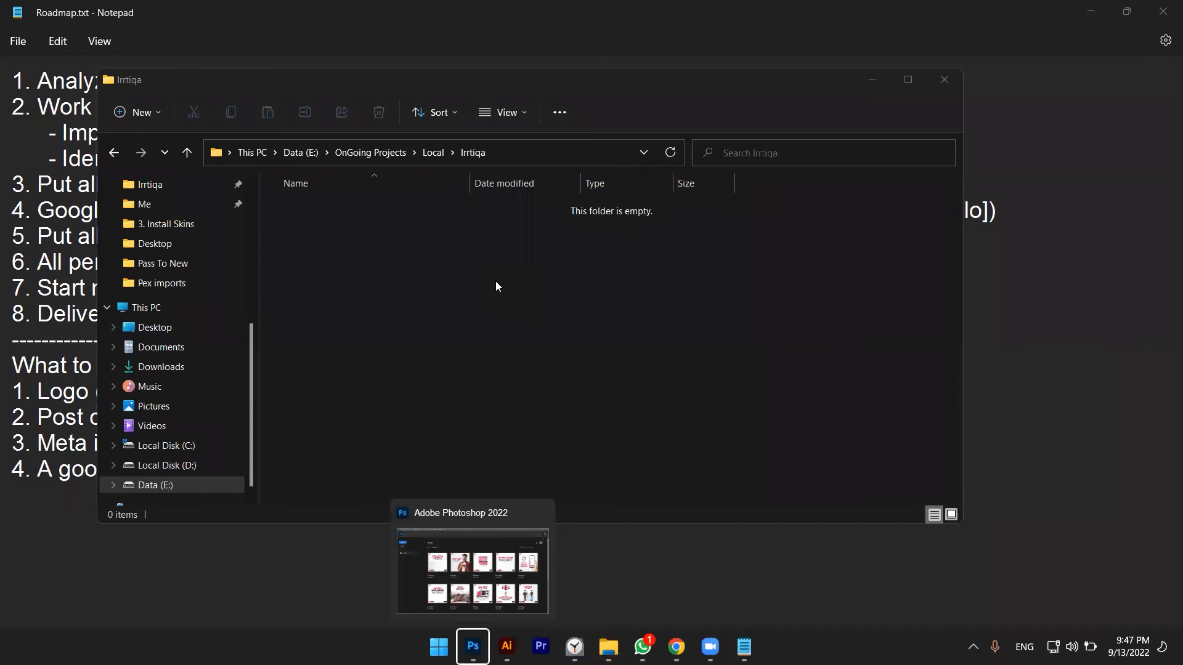
key("Escape")
key("super+r")
key("Return")
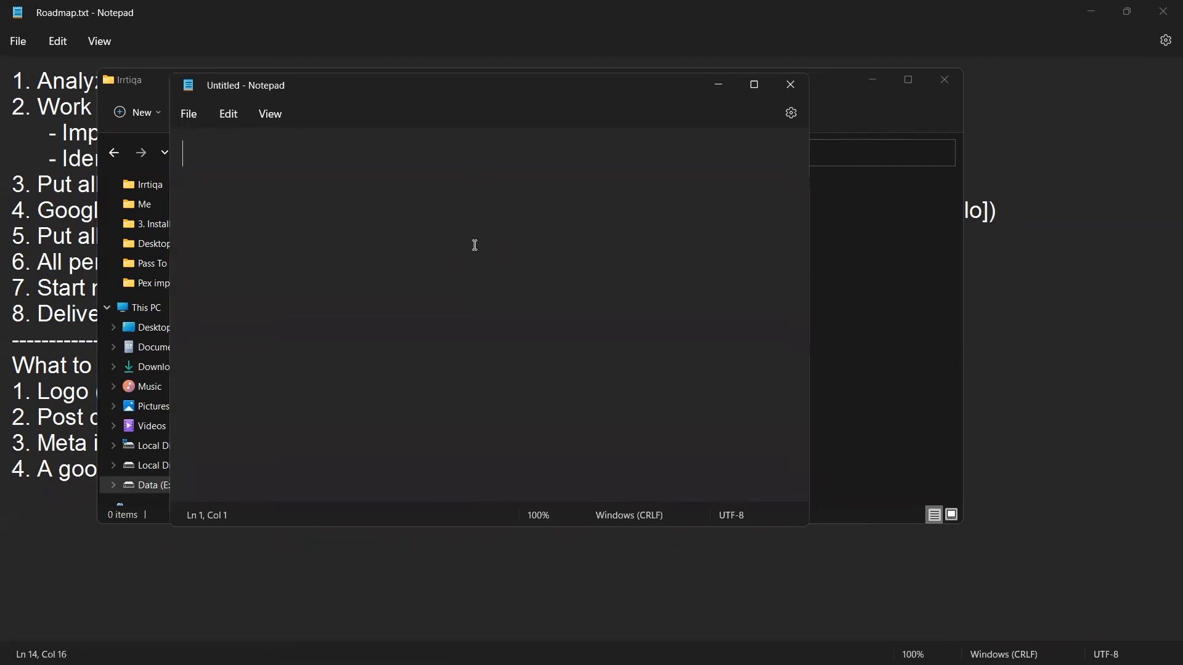
- Switch to WhatsApp in Chrome, search for the client's chat by name and open it
key("alt+Tab")
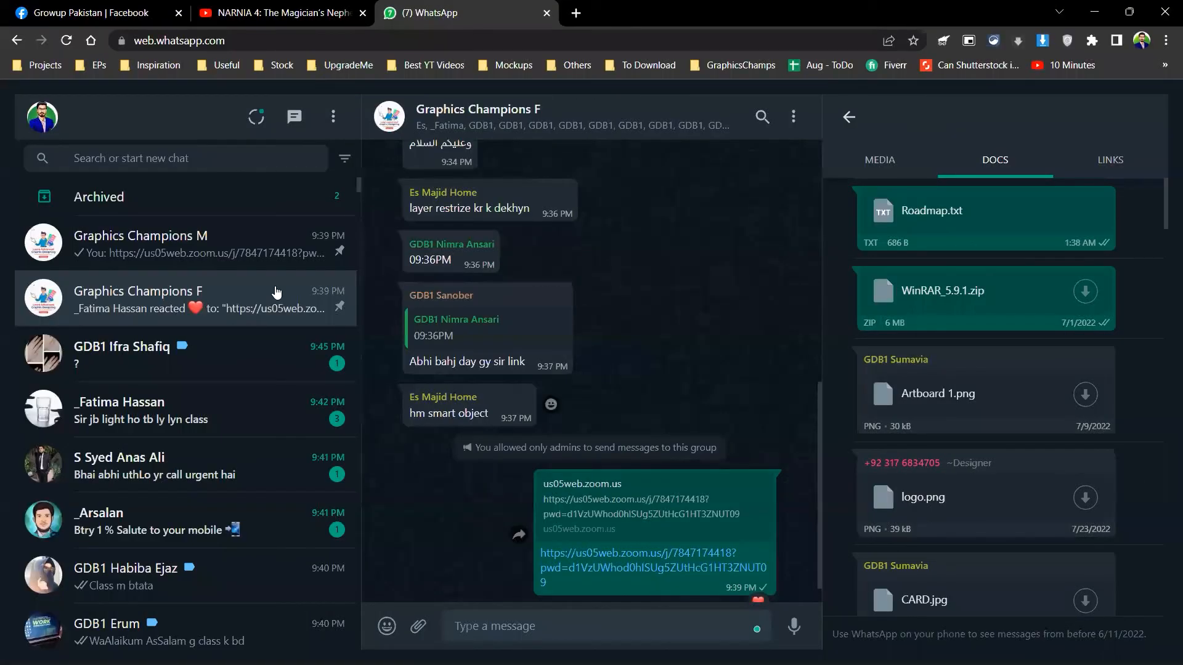
left_click(469, 390)
left_click(208, 246)
scroll(216, 444, "down", 10)
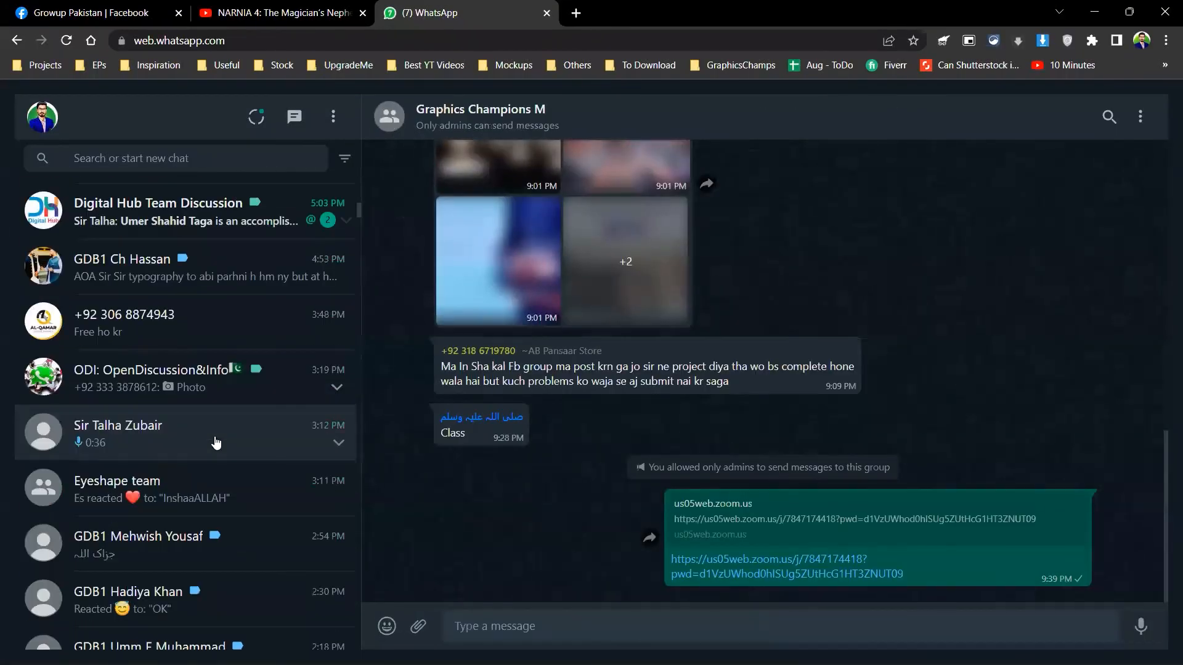
left_click(224, 159)
type("sir tal")
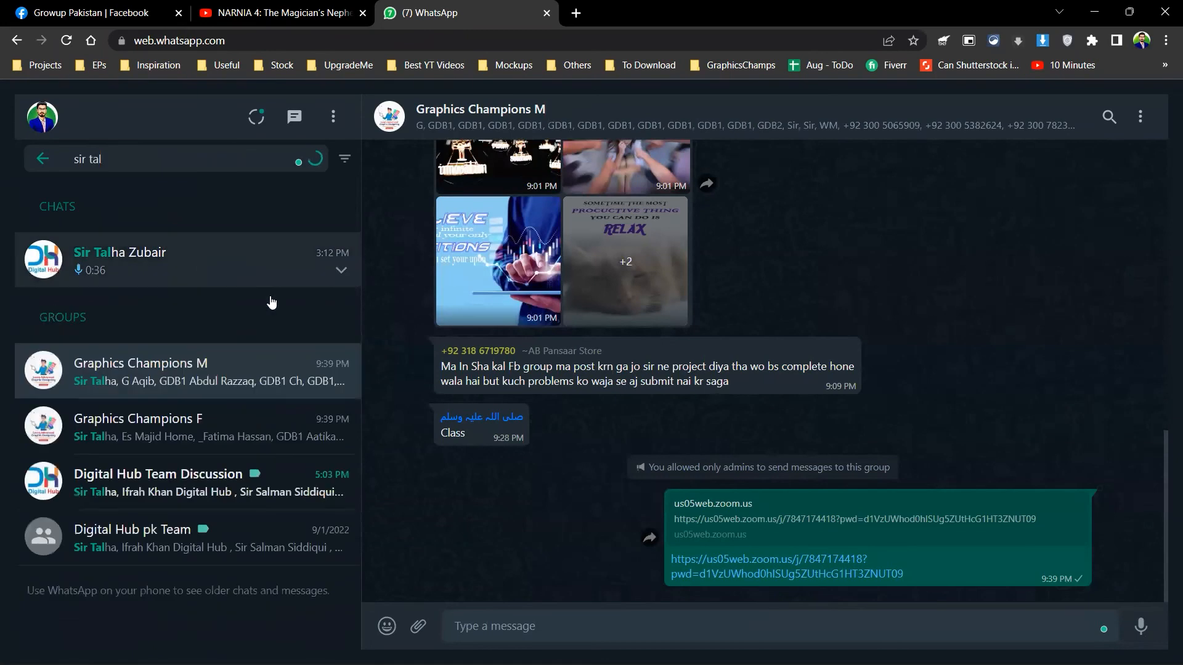
left_click(204, 264)
- Find the Goal Setting training program brief in the chat and copy the whole message text
scroll(531, 428, "up", 10)
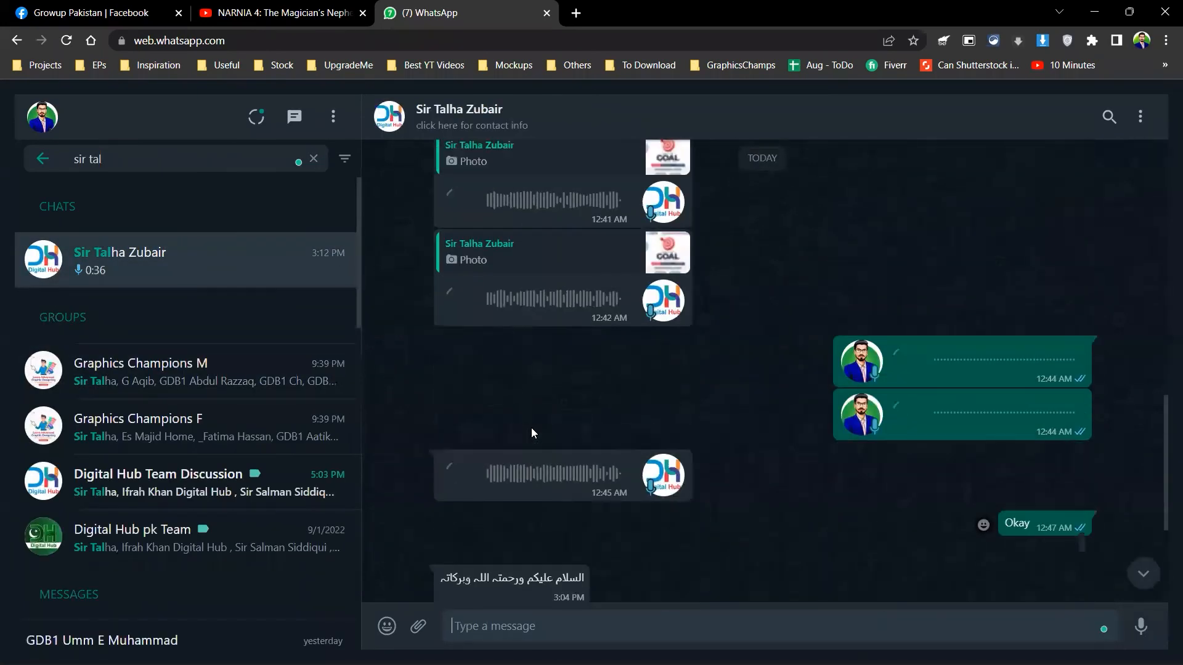
scroll(531, 427, "up", 15)
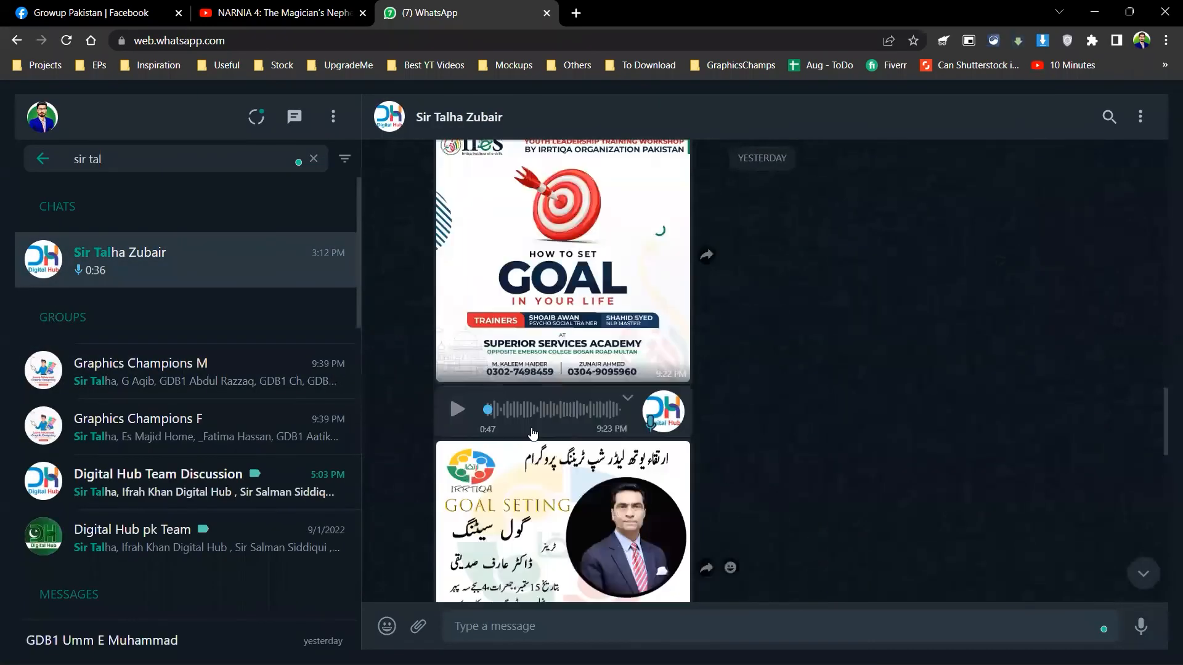
scroll(533, 434, "down", 3)
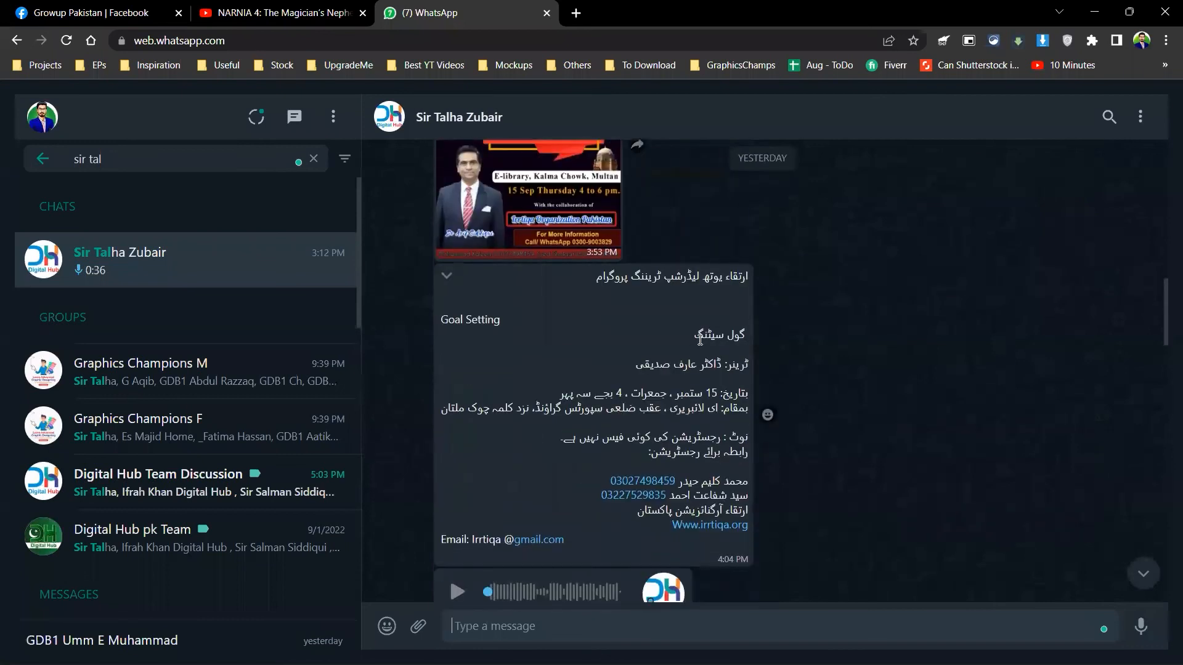
left_click_drag(746, 273, 561, 462)
left_click_drag(529, 531, 572, 536)
key("ctrl+c")
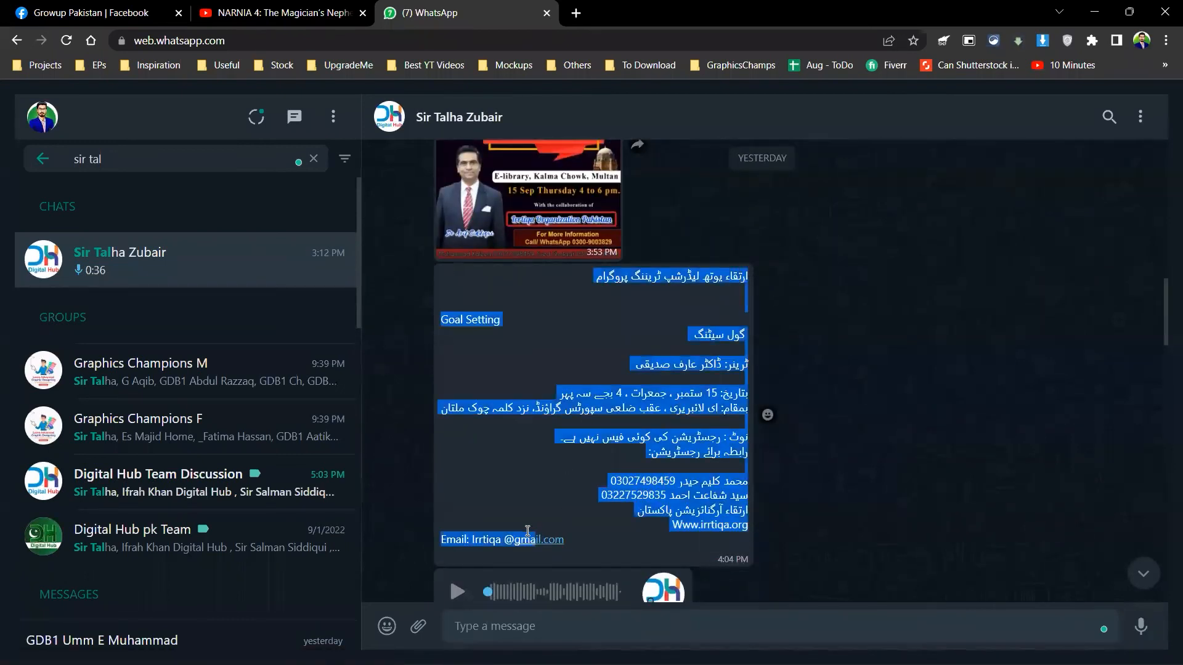
- Paste the copied brief into the blank Notepad document, maximize its window and set the text to right-to-left
key("super+Tab")
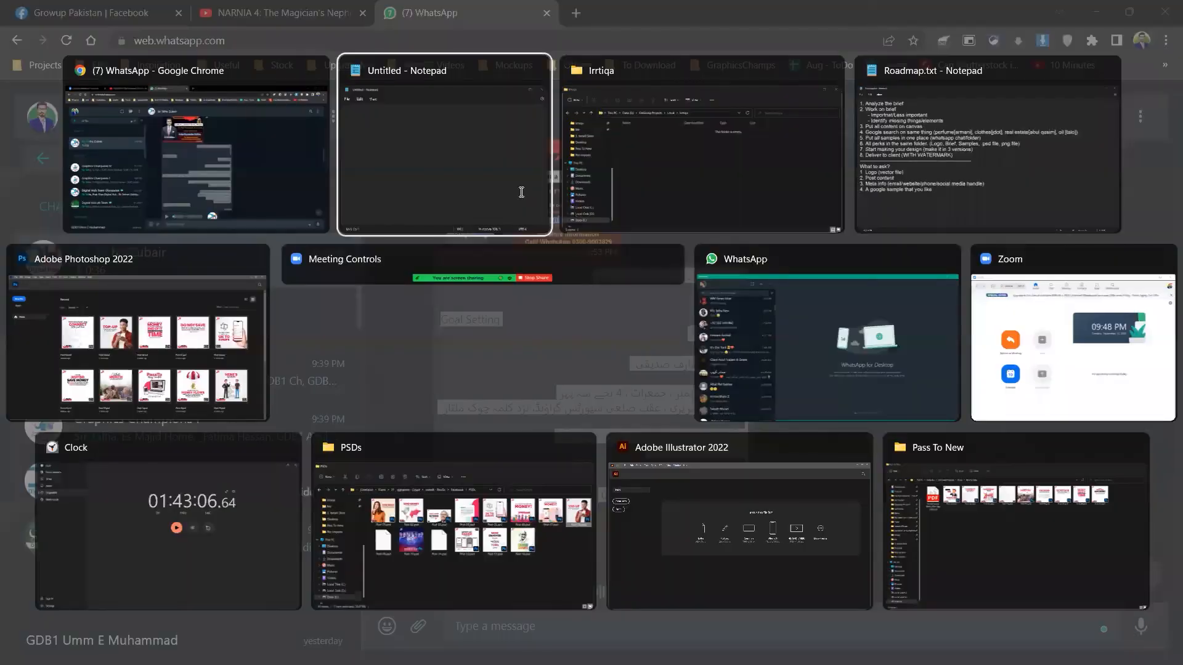
left_click(521, 193)
key("ctrl+v")
left_click(756, 69)
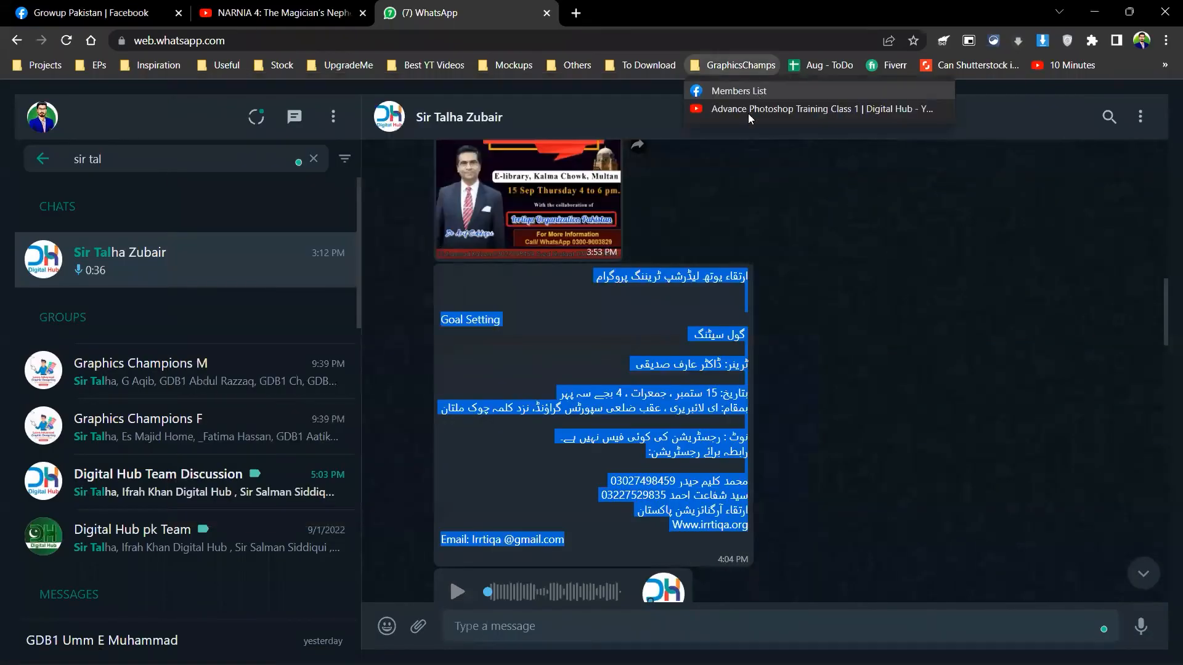
key("alt+Tab")
left_click(765, 81)
left_click(501, 289)
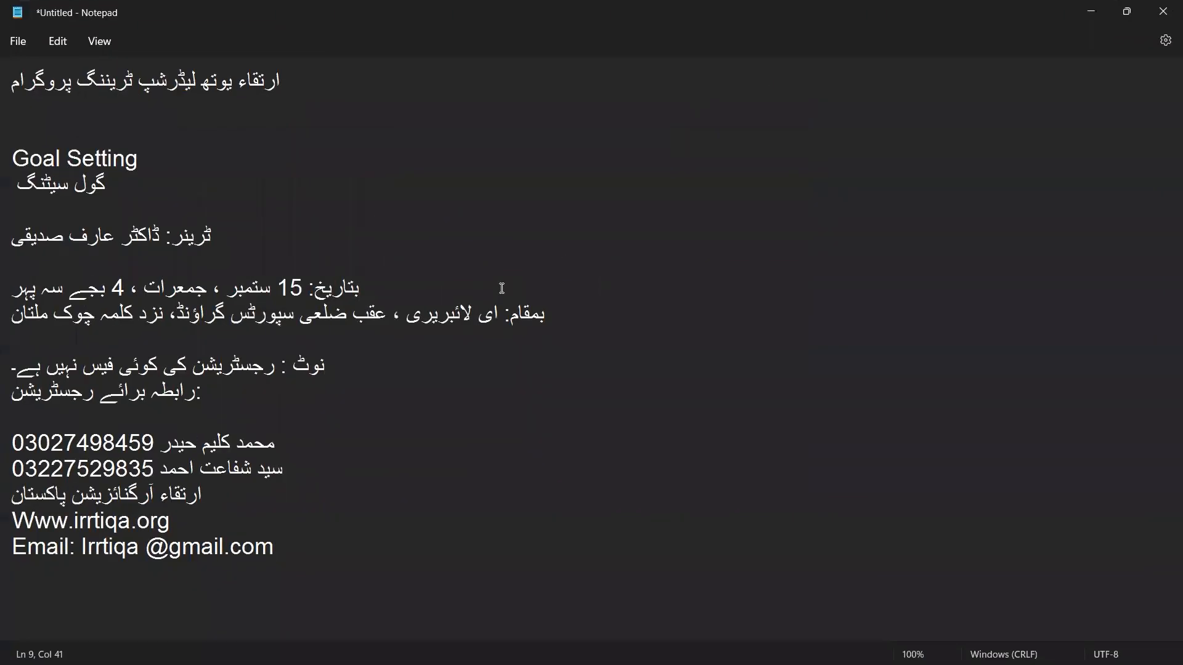
key("ctrl+Shift_R")
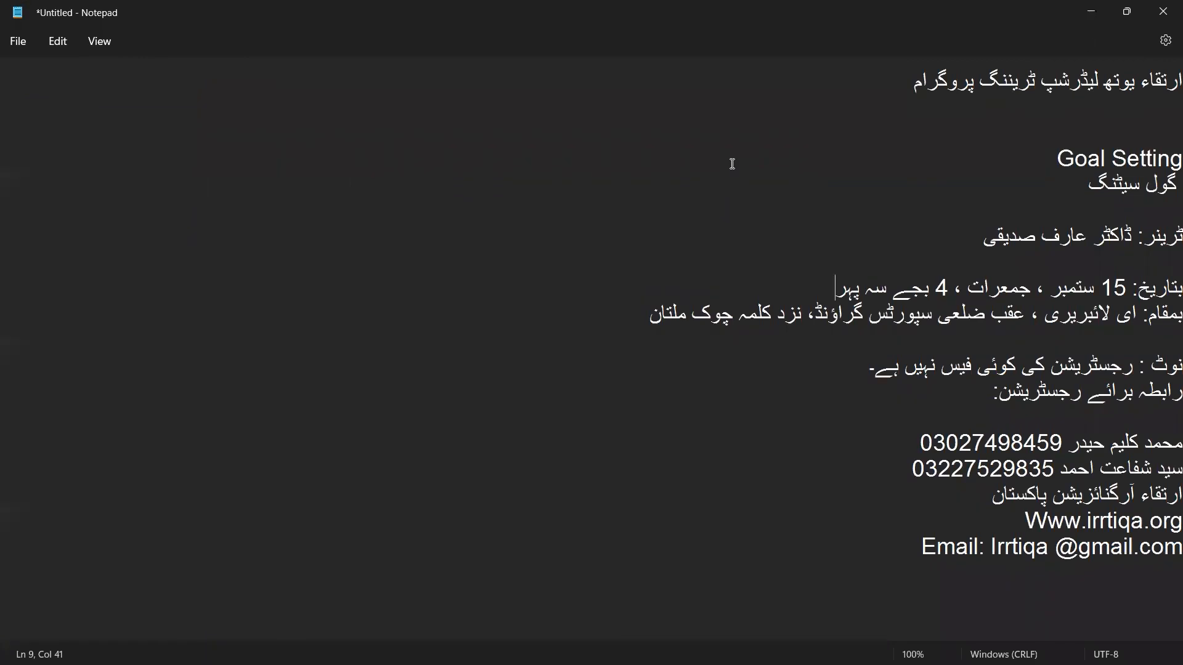
left_click(665, 134)
left_click(724, 292)
- Copy the Irrtiqa folder's path from File Explorer and save the pasted text in that folder as brief
key("super+Tab")
left_click(629, 122)
left_click(601, 158)
key("ctrl+c")
key("alt+Tab")
left_click(260, 53)
key("ctrl+v")
key("Return")
key("alt+n")
type("brief")
key("Return")
left_click(630, 317)
- Check the first stages of the roadmap and read the program title and trainer line in brief.txt
key("alt+Tab")
key("alt+Tab")
key("alt+Tab")
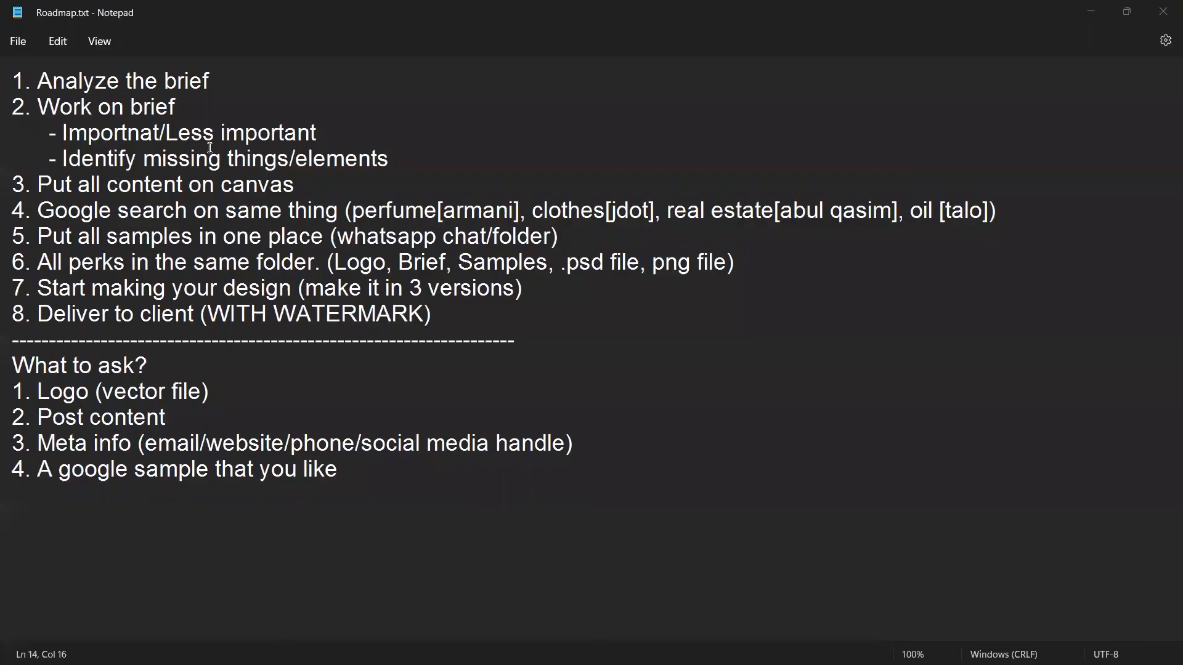
key("alt+Tab")
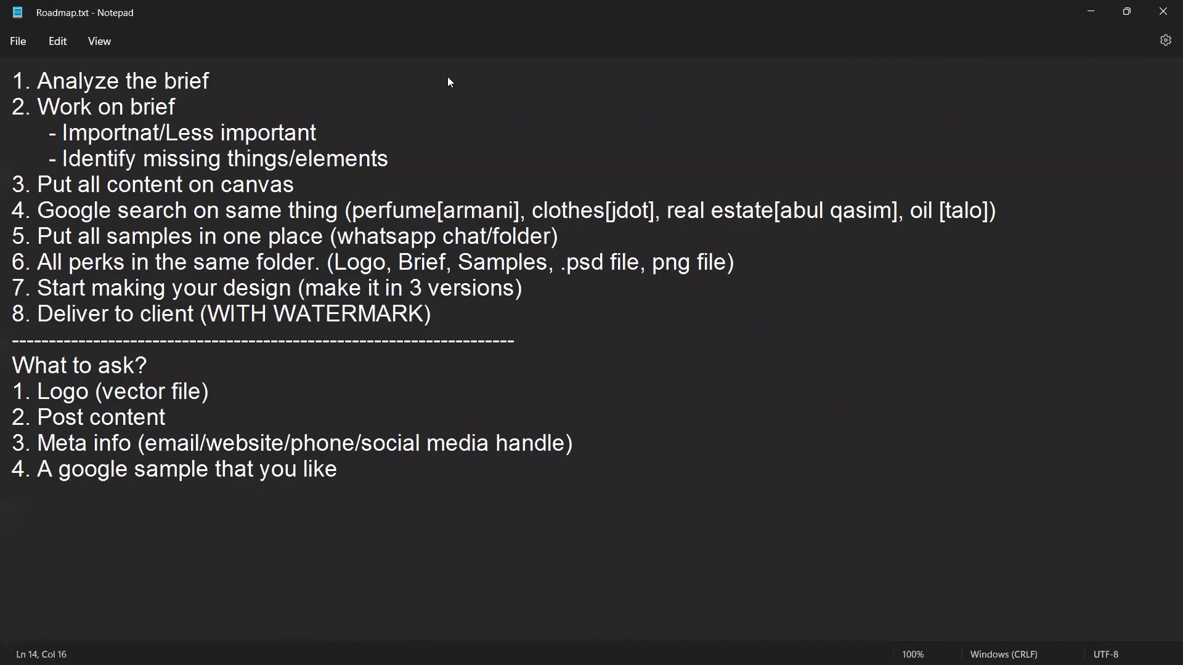
key("alt+Tab")
left_click(906, 173)
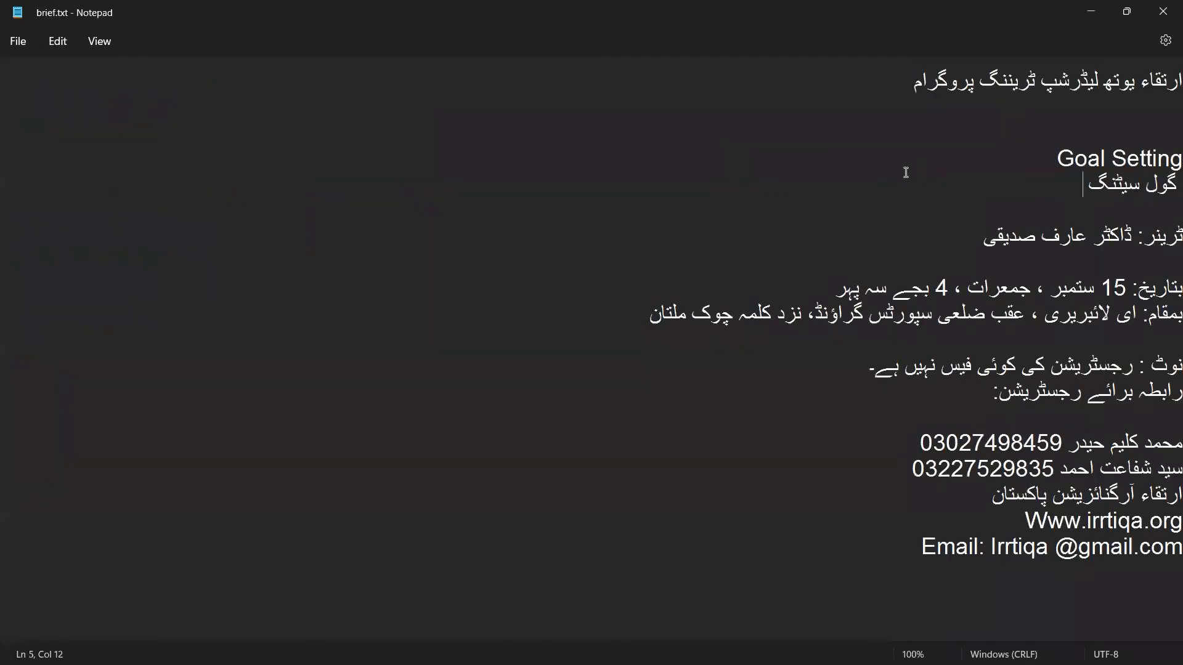
left_click(1169, 86)
left_click_drag(983, 243, 1162, 244)
- Remove the extra spaces before the two commas in the brief's date and time line
left_click(1129, 294)
left_click(1040, 293)
key("Right")
key("Left")
key("Right")
key("BackSpace")
left_click(965, 295)
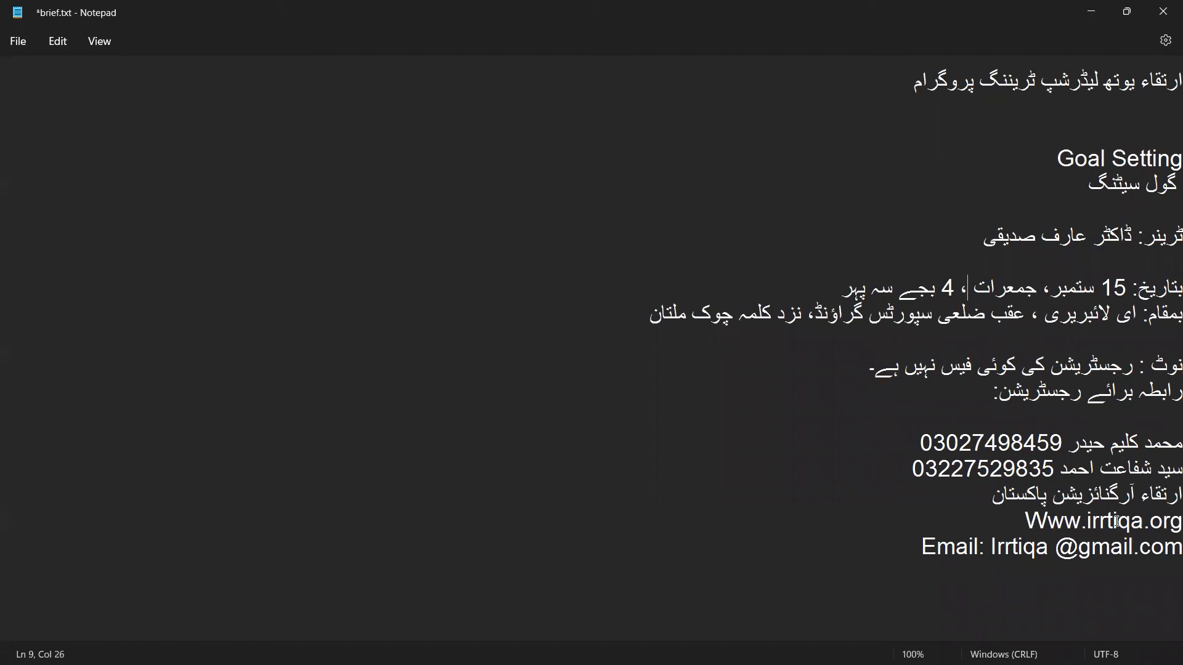
key("BackSpace")
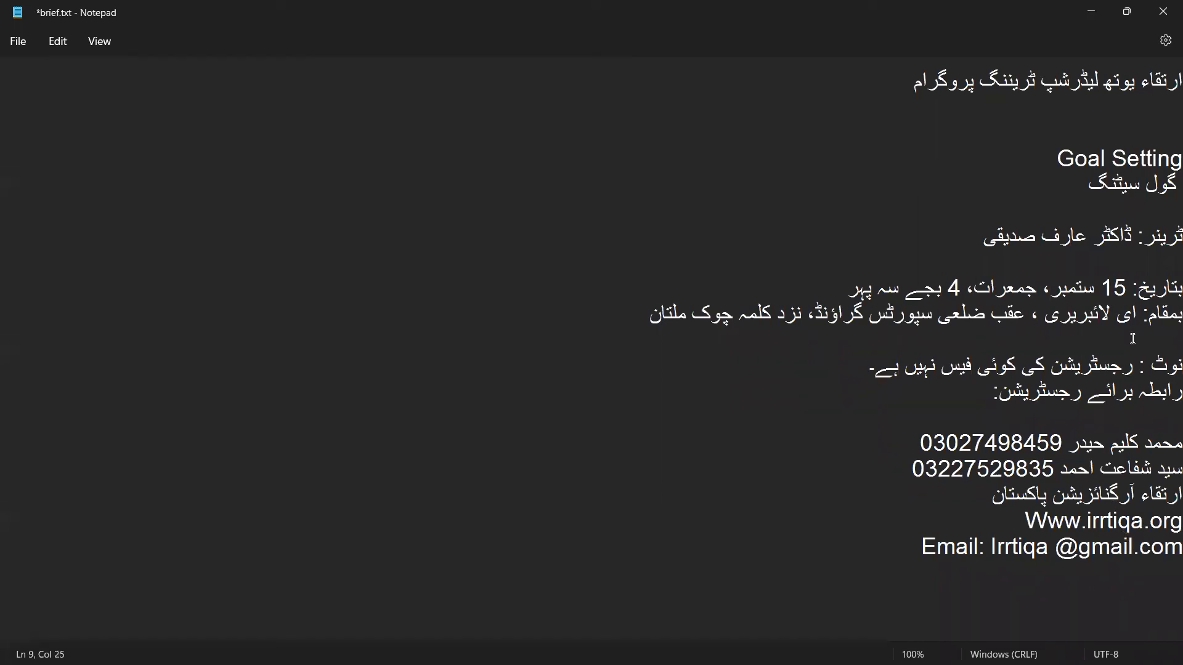
- Tidy the venue and note lines by removing the spaces before the comma and colon and adding a comma before ملتان
left_click(1040, 317)
key("BackSpace")
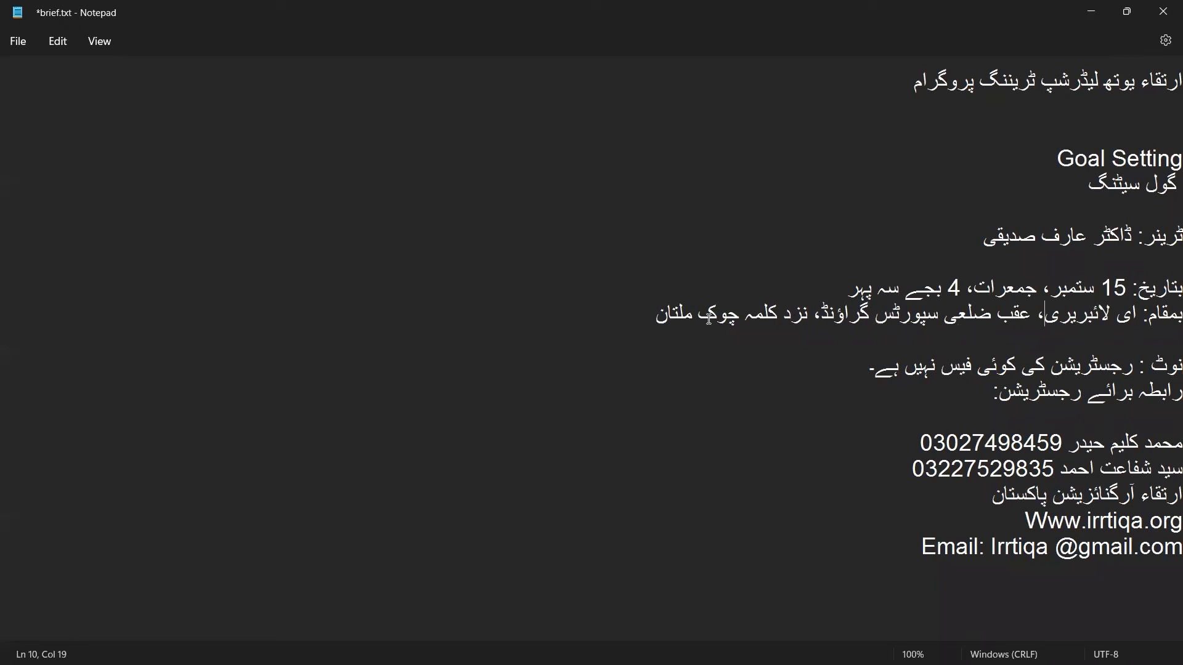
left_click(708, 317)
type("،")
left_click(1163, 365)
type(":")
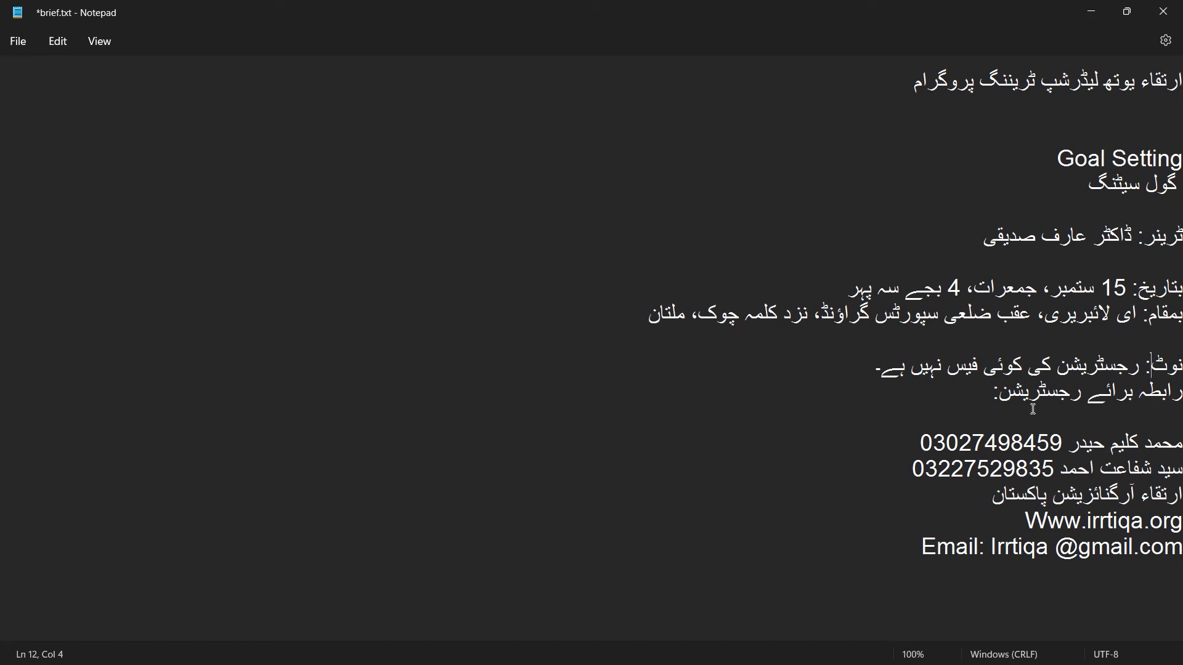
left_click(1165, 444)
left_click_drag(1046, 518, 1023, 521)
left_click(1042, 524)
key("shift+Right")
key("Right")
key("Left")
key("shift+Left")
type("w")
- Delete the "Email:" label from the last line and remove the space inside the e-mail address
left_click_drag(985, 548, 911, 547)
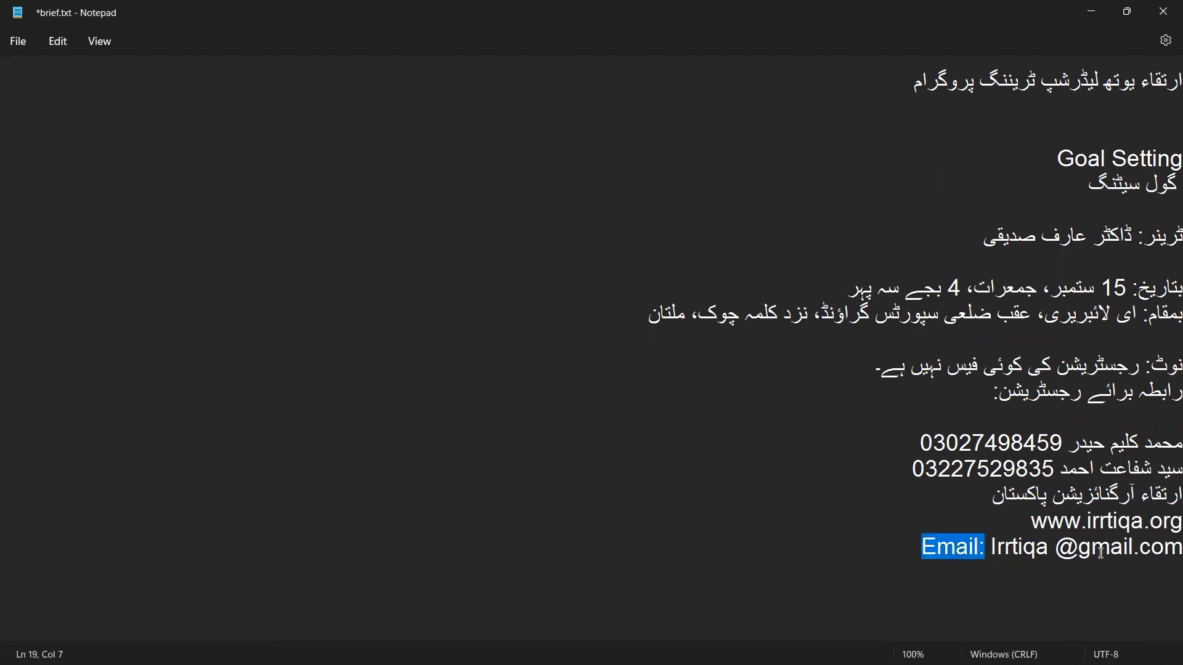
key("BackSpace")
key("Delete")
left_click(1056, 549)
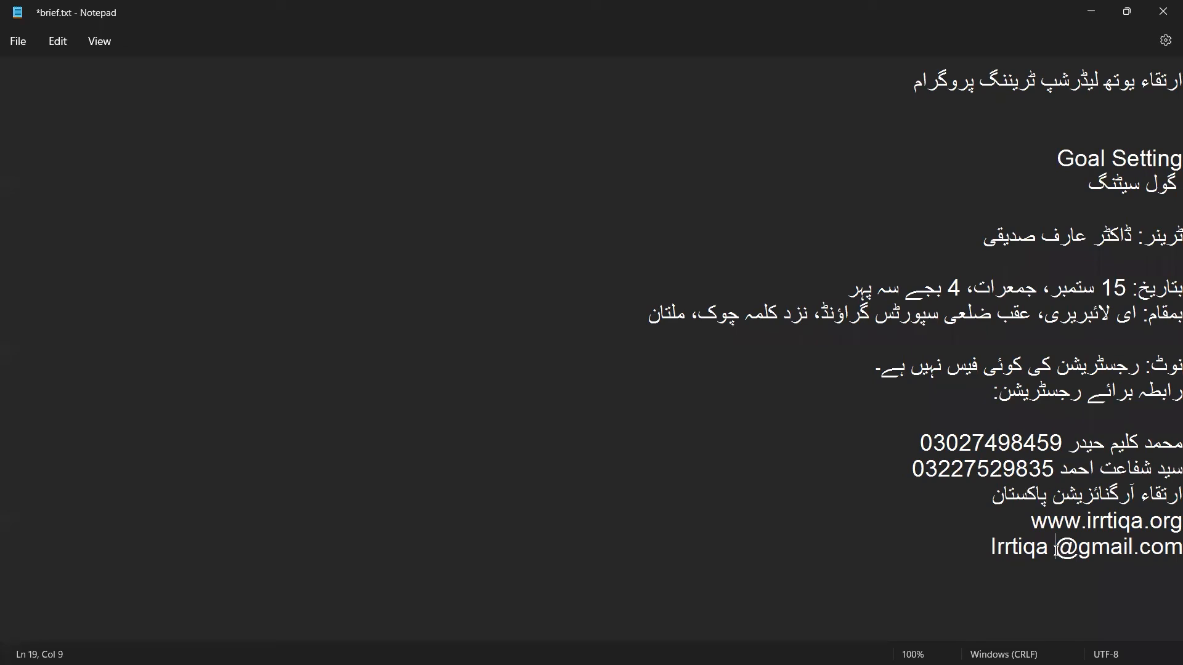
key("BackSpace")
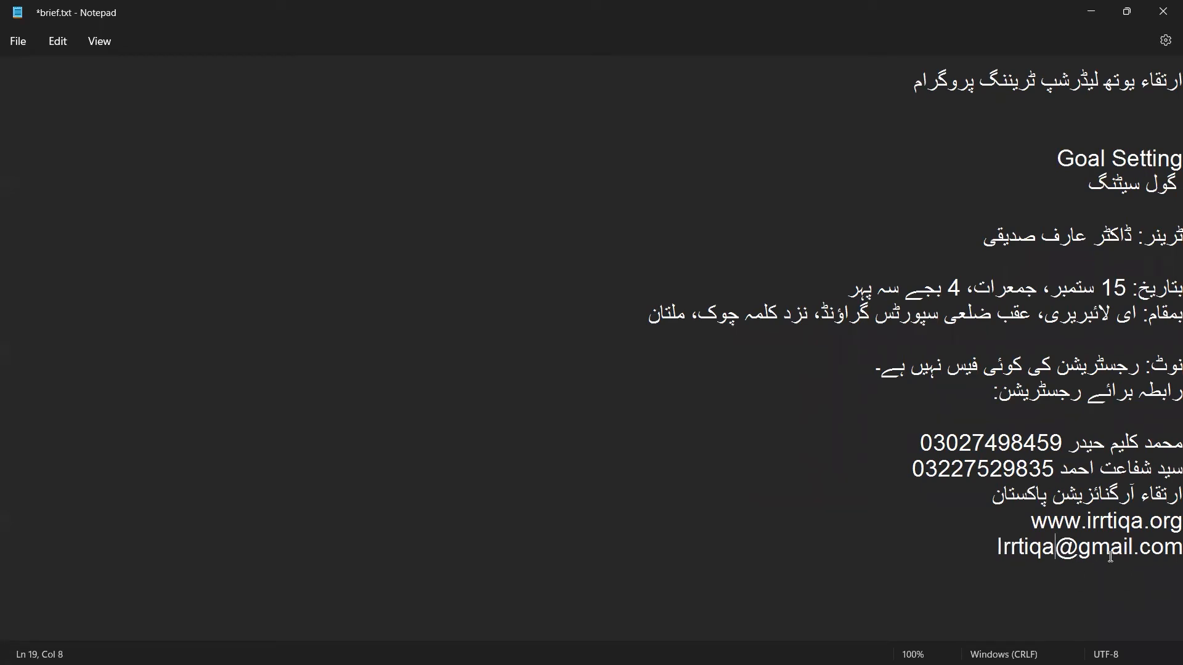
key("ctrl+s")
left_click(1045, 553)
key("Right")
key("BackSpace")
key("Left")
type("a")
key("ctrl+z")
key("ctrl+z")
key("ctrl+z")
key("ctrl+z")
- Save the cleaned-up brief.txt and look over its full text
key("ctrl+s")
left_click(1122, 415)
left_click_drag(1035, 522, 1170, 23)
left_click(919, 287)
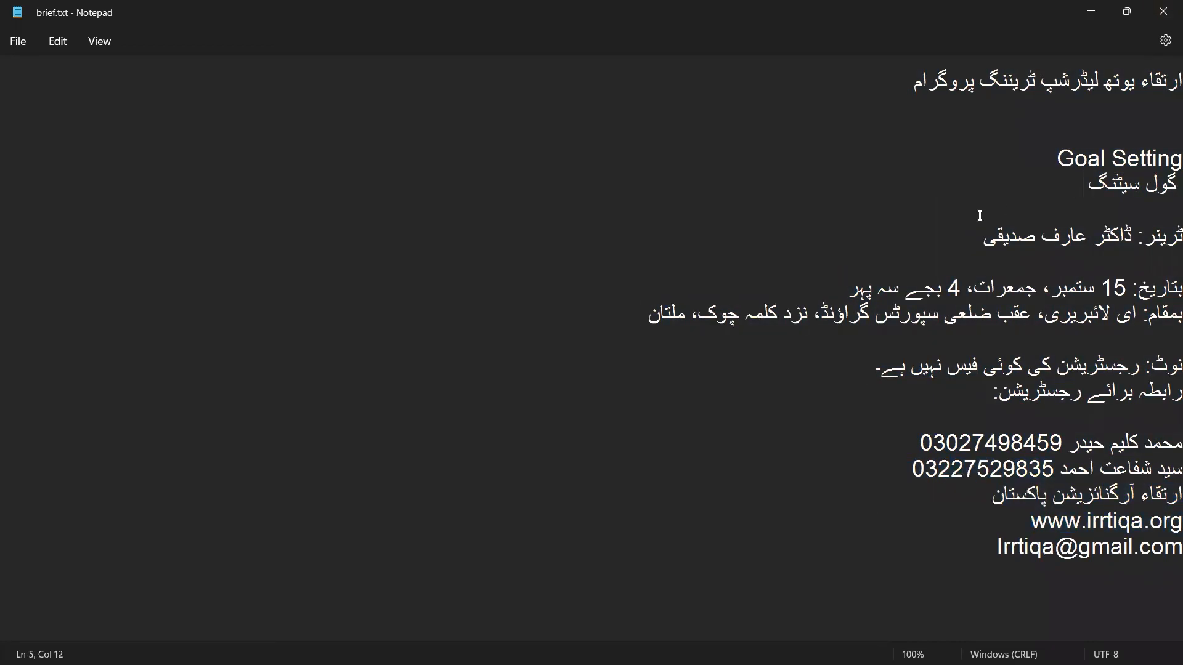
- Read the roadmap's point on important and less important content and check the lines of brief.txt against it
key("alt+Tab")
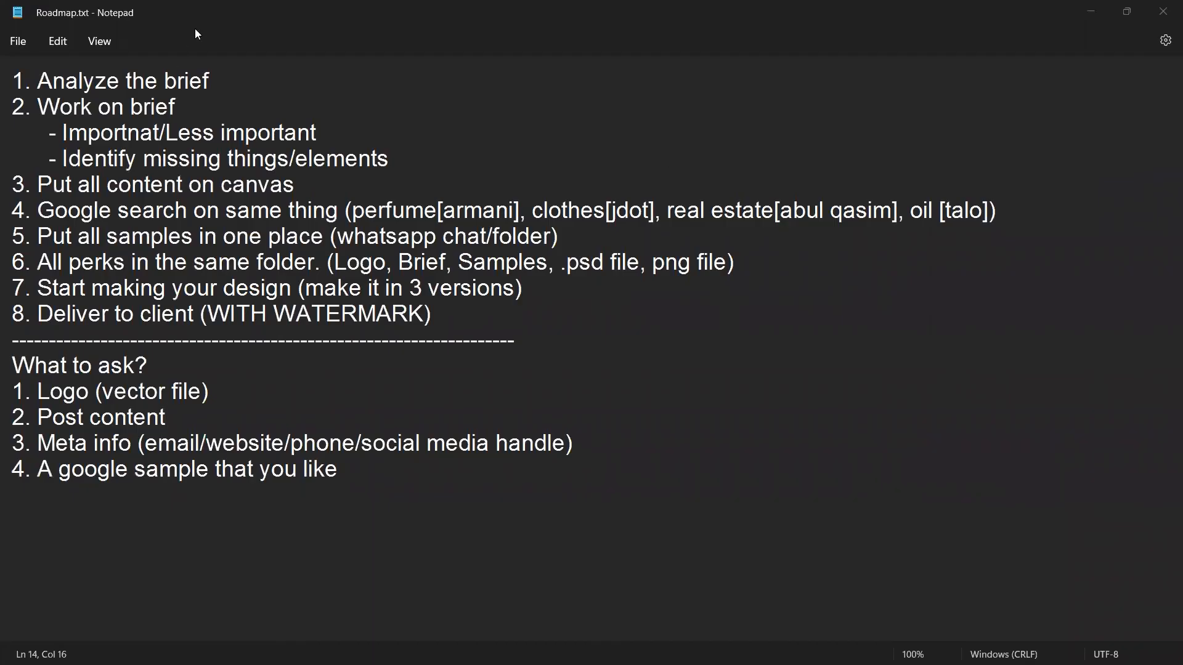
left_click(346, 109)
left_click_drag(315, 133, 74, 136)
left_click(203, 156)
key("alt+Tab")
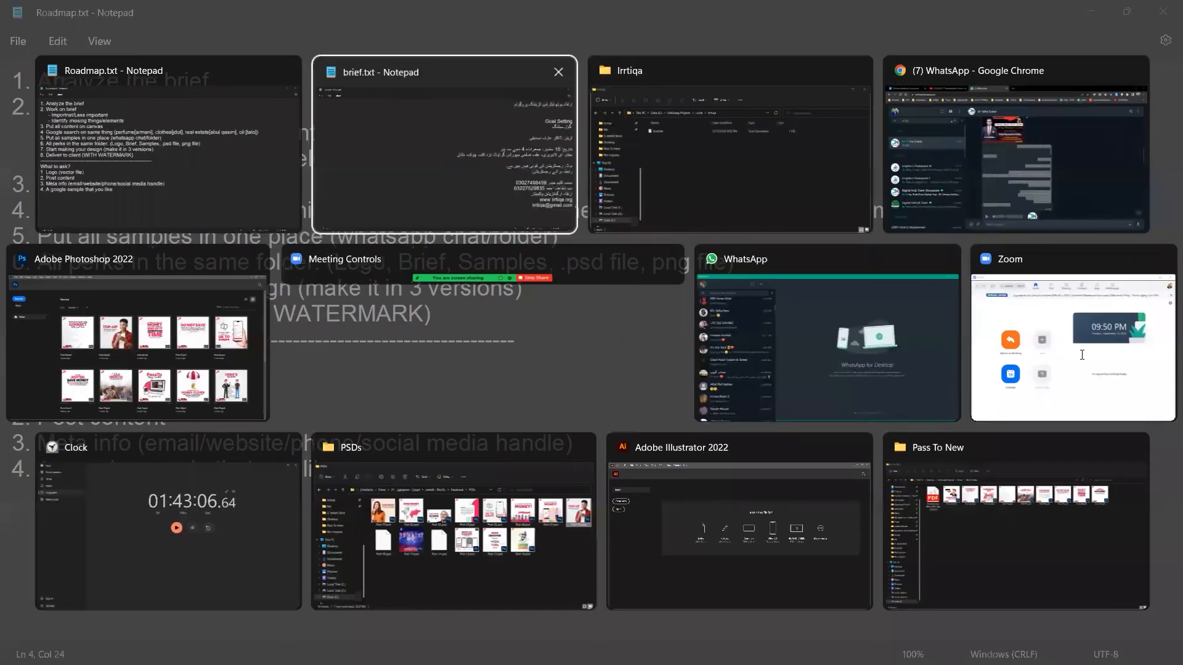
left_click(482, 178)
left_click(935, 207)
left_click_drag(959, 545, 1172, 166)
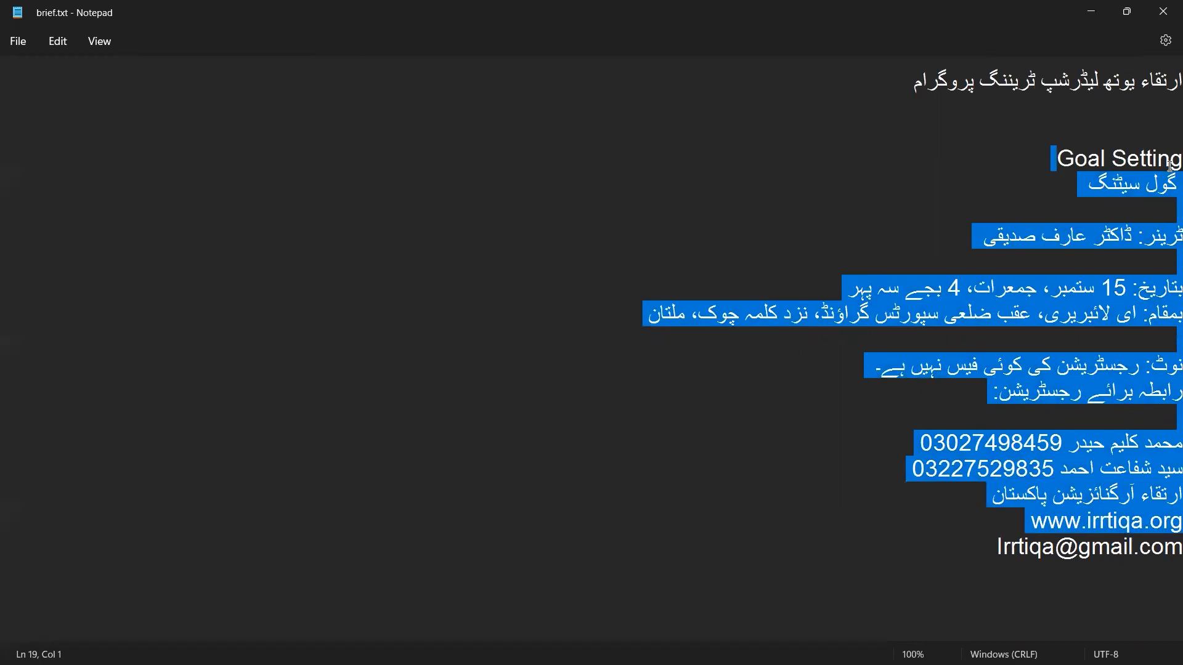
left_click(1172, 165)
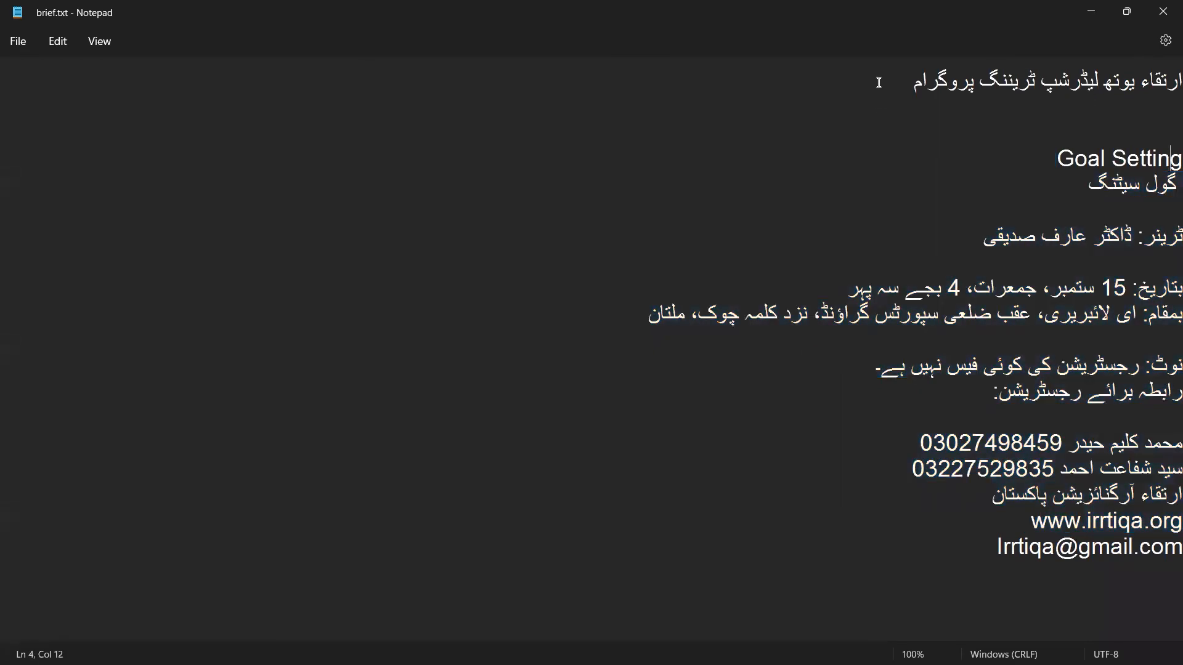
left_click_drag(877, 85, 1169, 59)
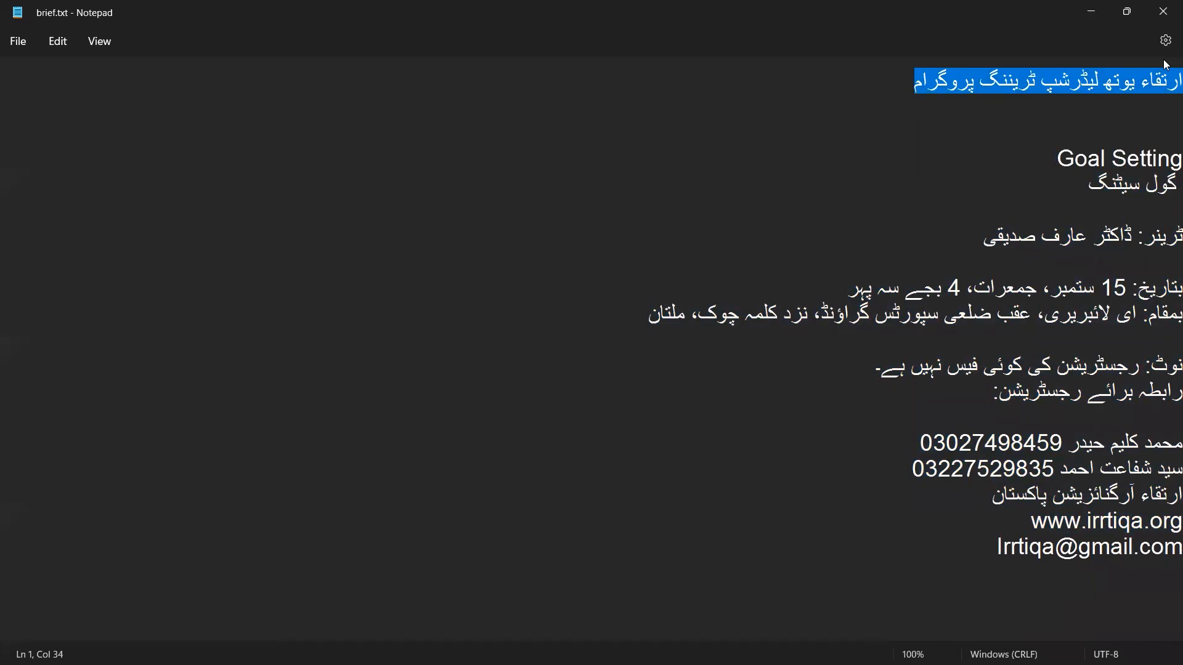
- Delete the extra blank line above Goal Setting in the brief and save the file
left_click(1107, 126)
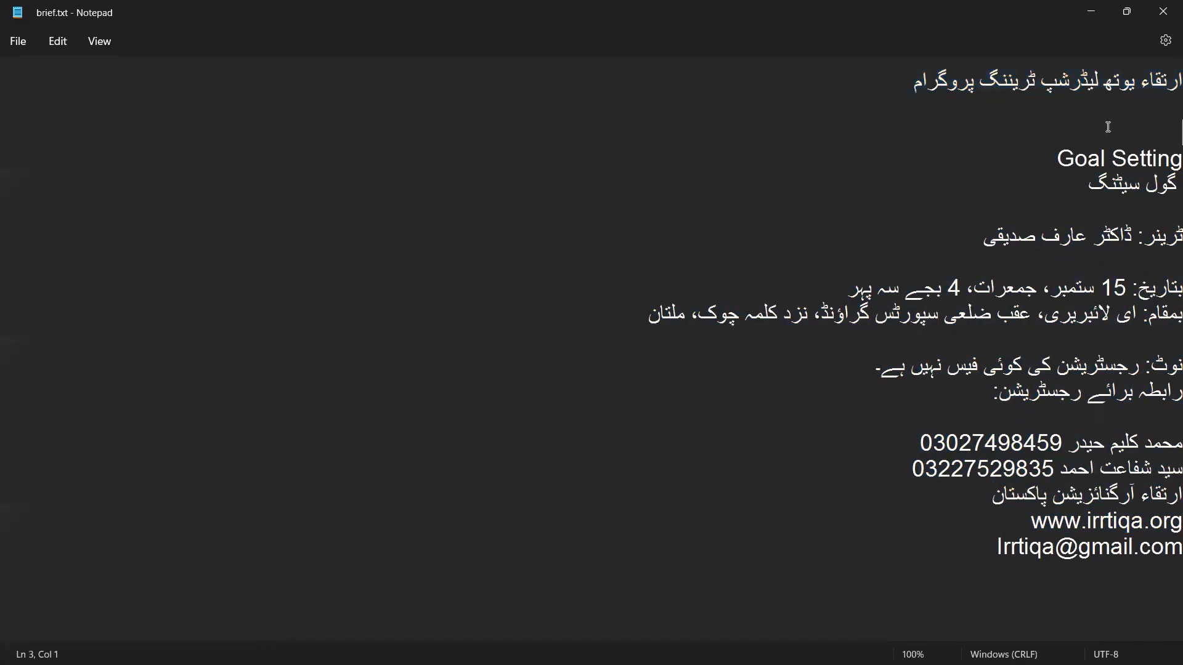
key("BackSpace")
key("ctrl+s")
- Examine which brief lines are important, from the programme title to the trainer, and which are less important, from the date to the contact details
left_click_drag(1081, 163, 1065, 135)
left_click_drag(978, 217, 1163, 180)
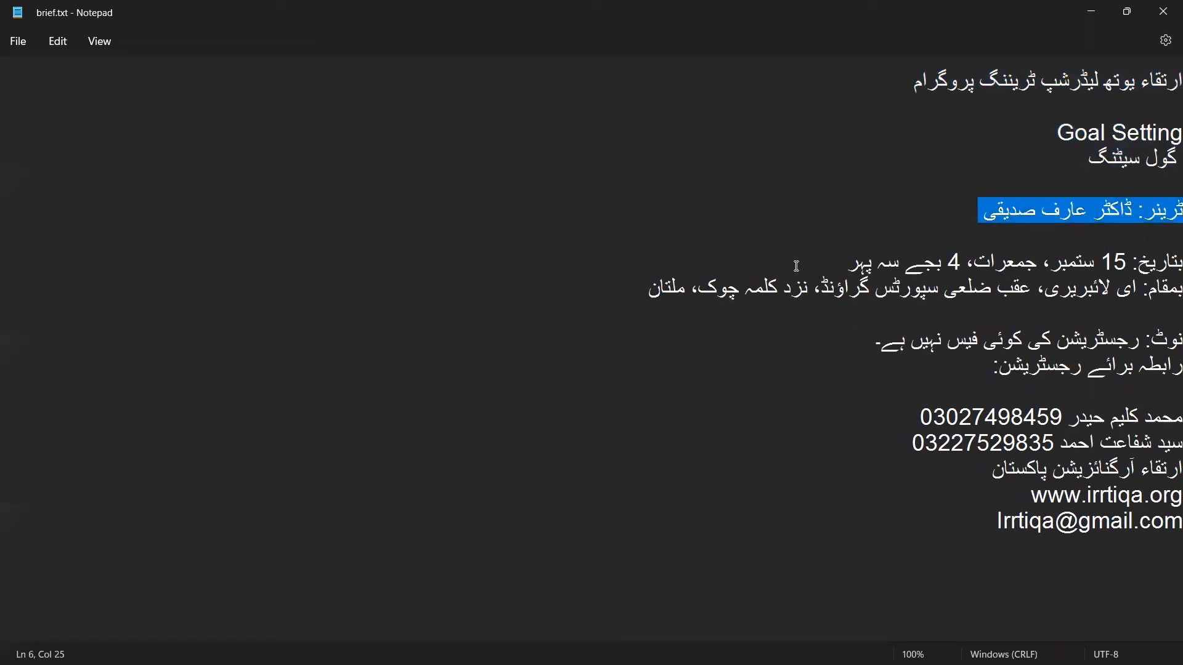
left_click(1169, 259)
left_click_drag(1178, 262, 843, 536)
left_click_drag(982, 211, 1165, 62)
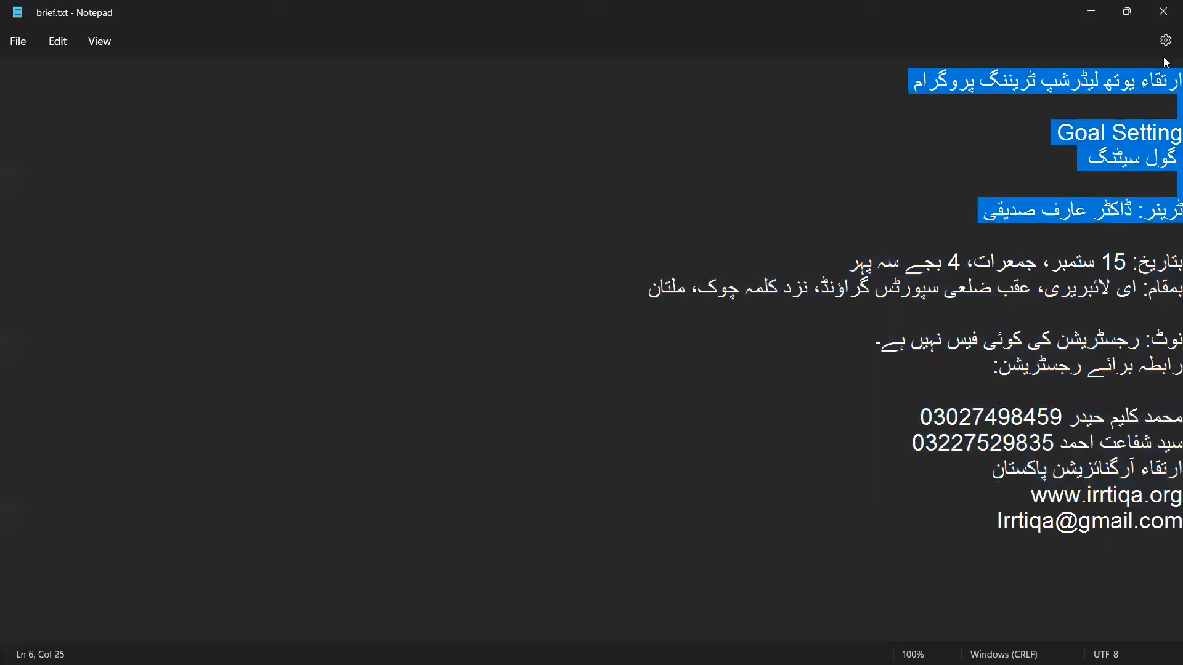
left_click_drag(1162, 240, 907, 562)
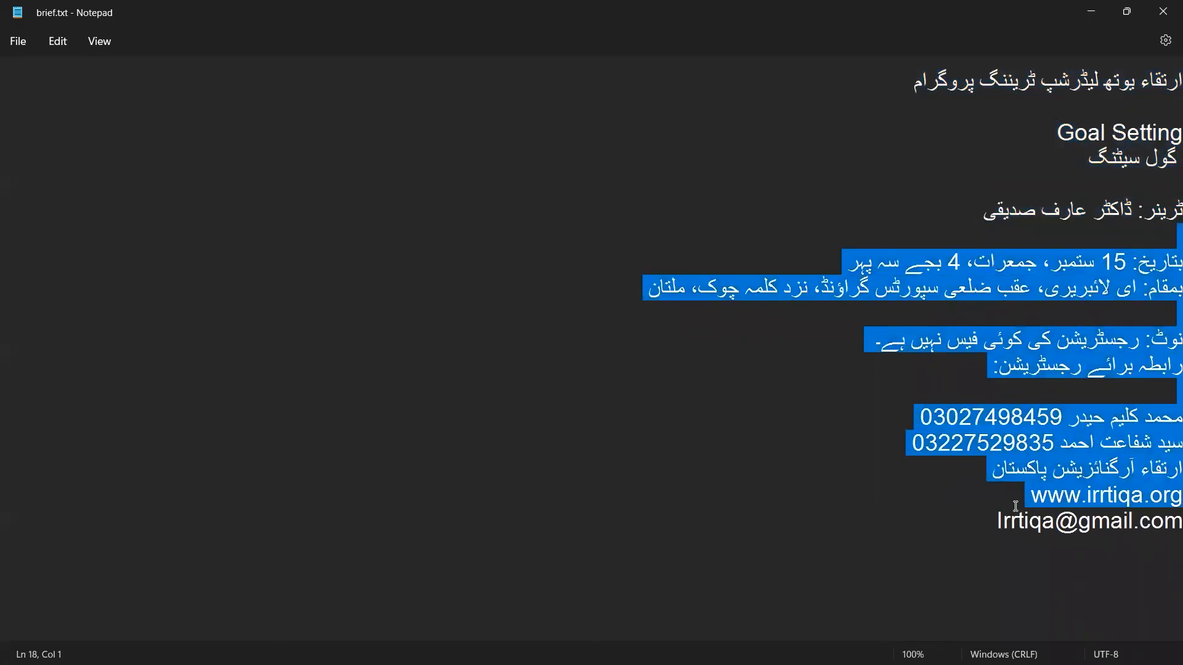
left_click_drag(983, 210, 1166, 75)
left_click(959, 227)
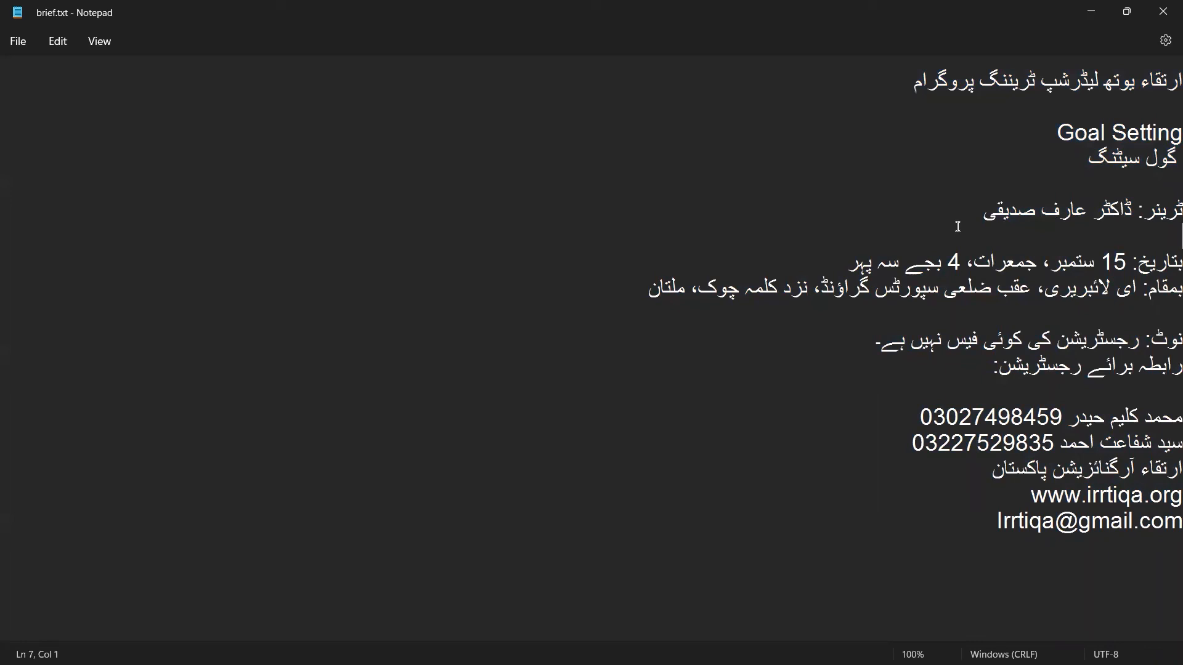
left_click(957, 219)
left_click_drag(1059, 192, 1170, 100)
left_click_drag(981, 221, 1166, 75)
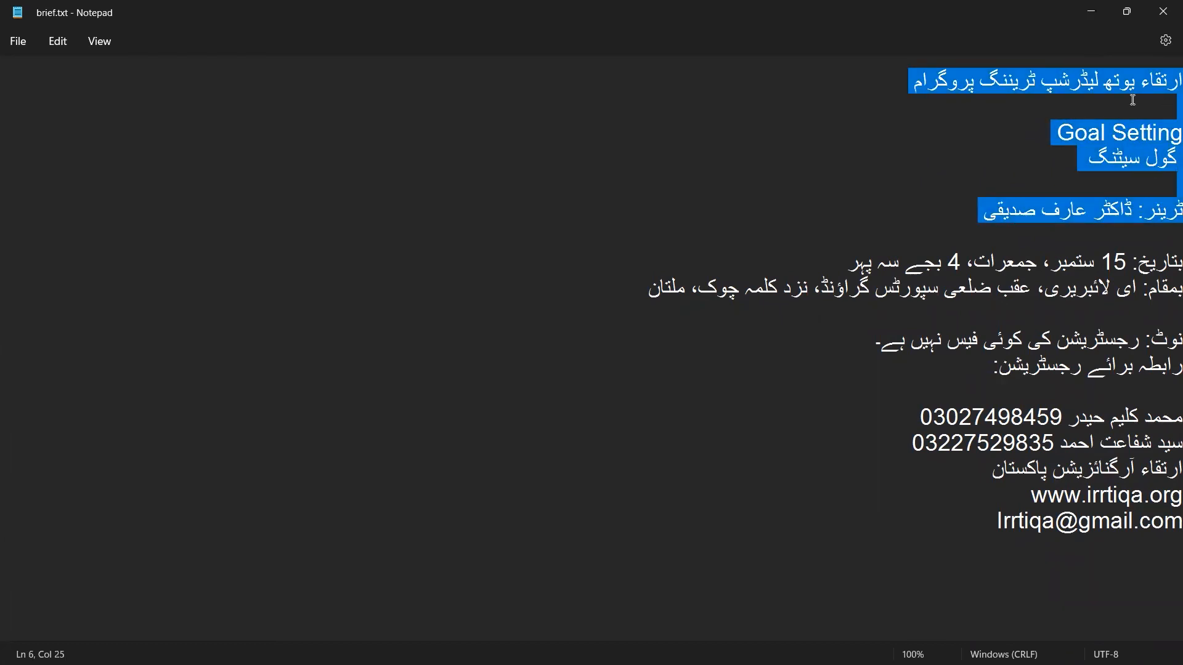
left_click_drag(1164, 229, 869, 565)
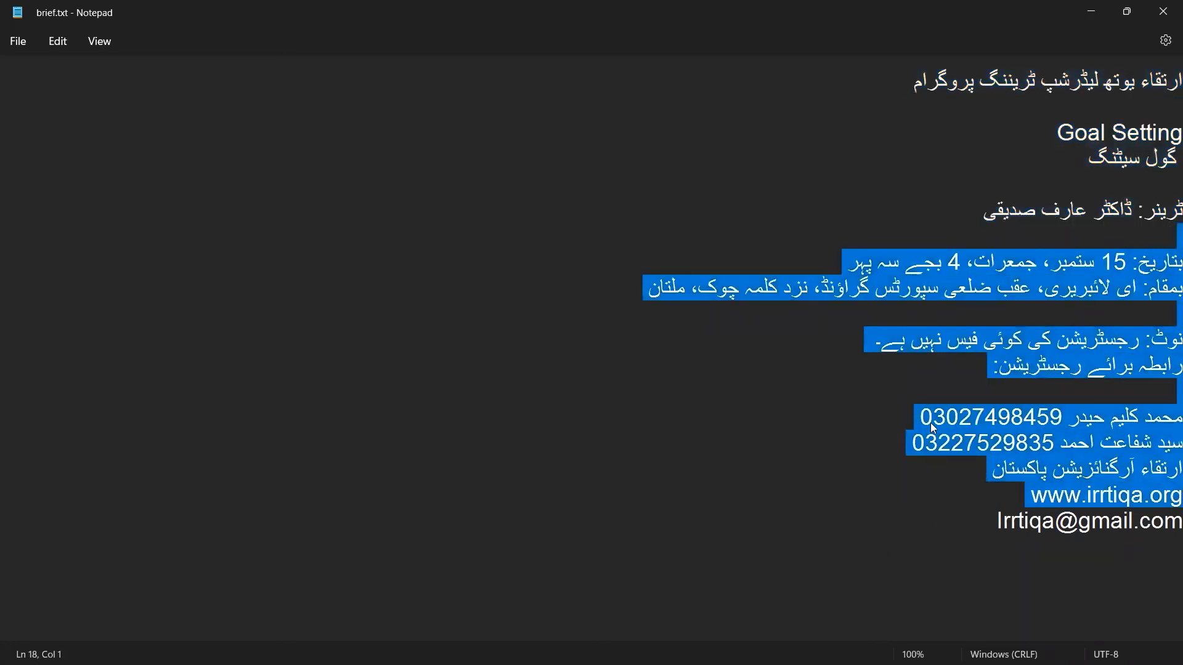
left_click(1170, 177)
double_click(1079, 237)
left_click(918, 238)
left_click_drag(926, 215, 1166, 80)
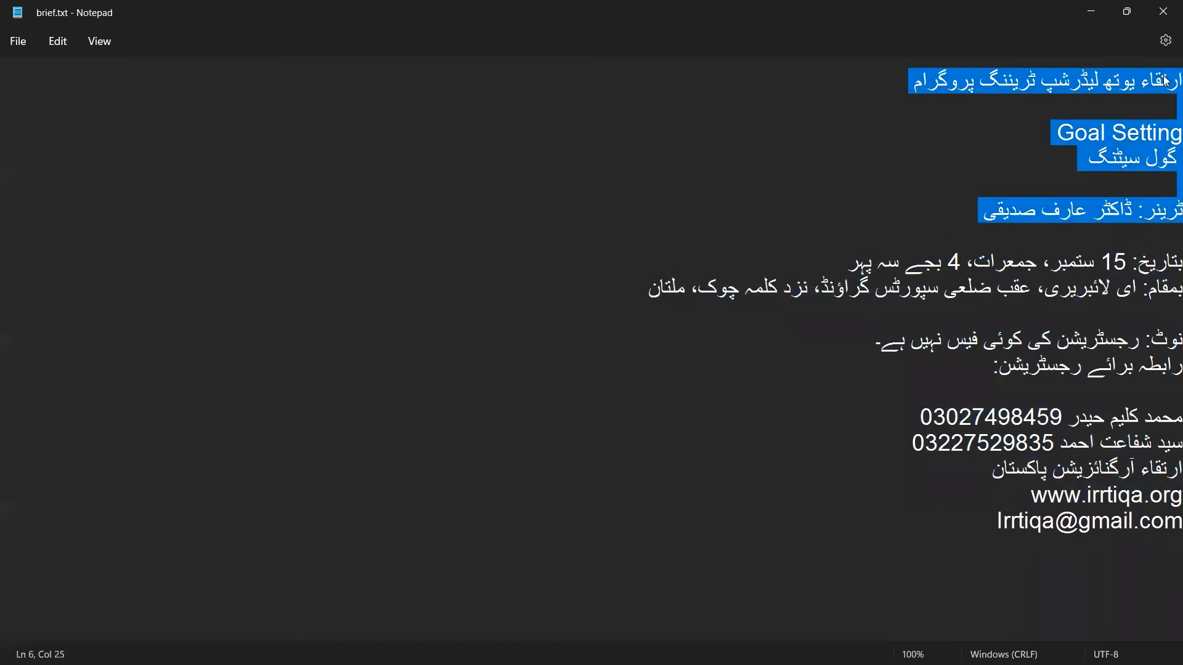
left_click_drag(1127, 225, 904, 592)
left_click(956, 383)
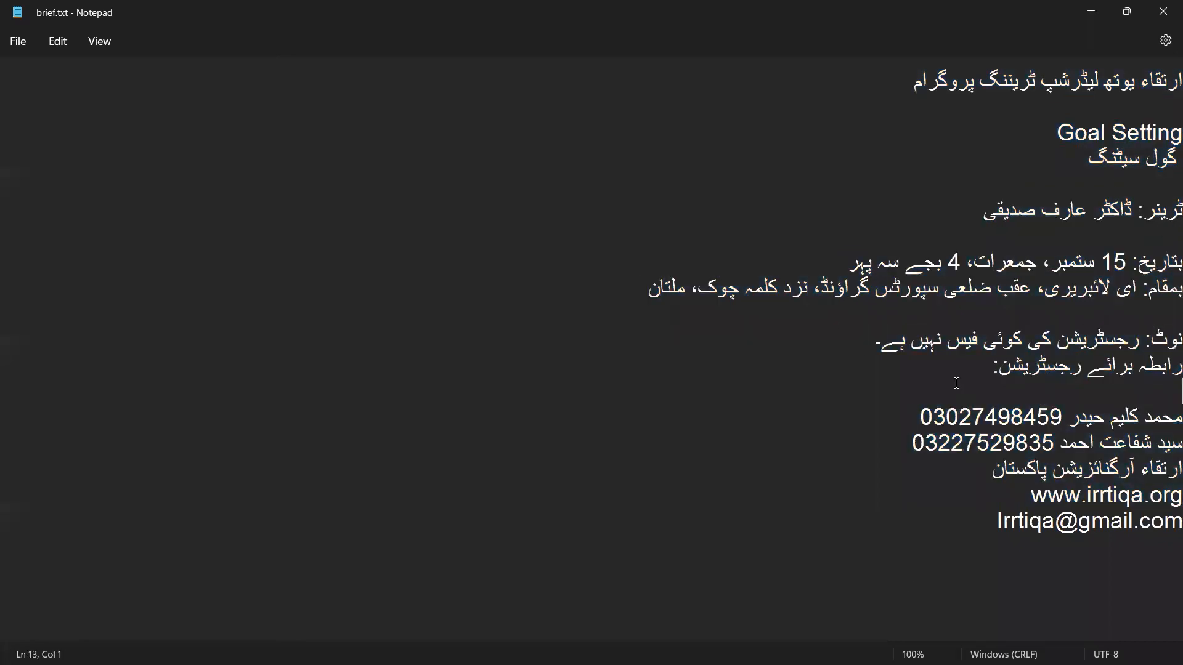
- Review the roadmap from analyzing and working on the brief through to putting all content on canvas
key("alt+Tab")
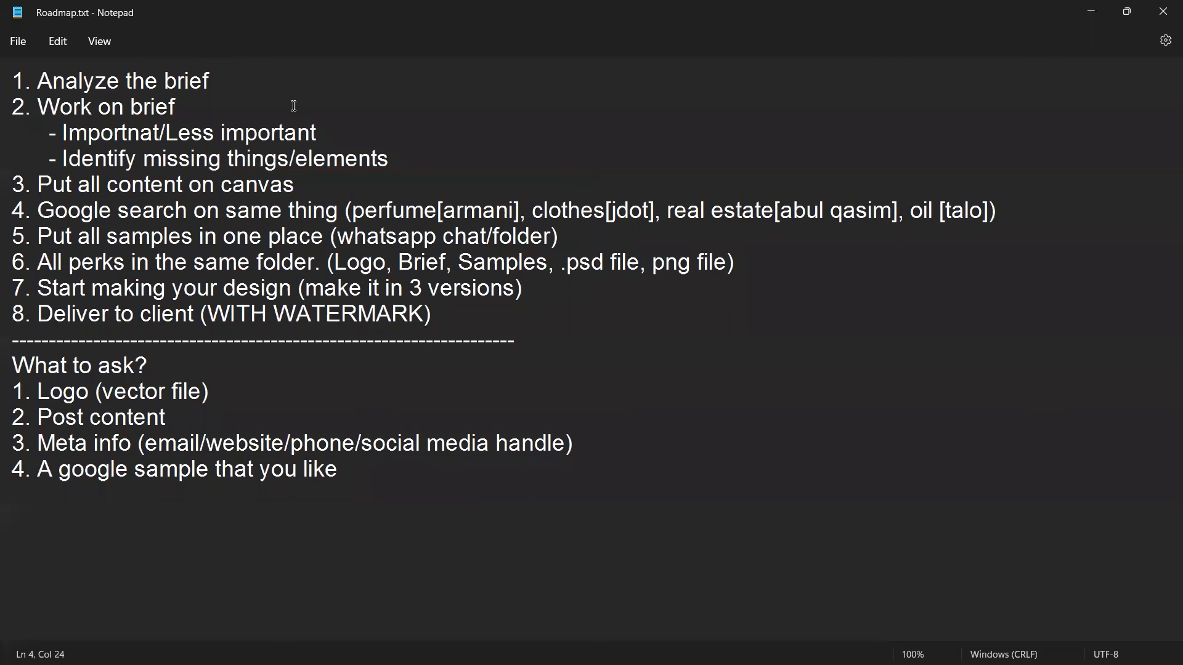
key("alt+Tab")
left_click_drag(395, 159, 85, 150)
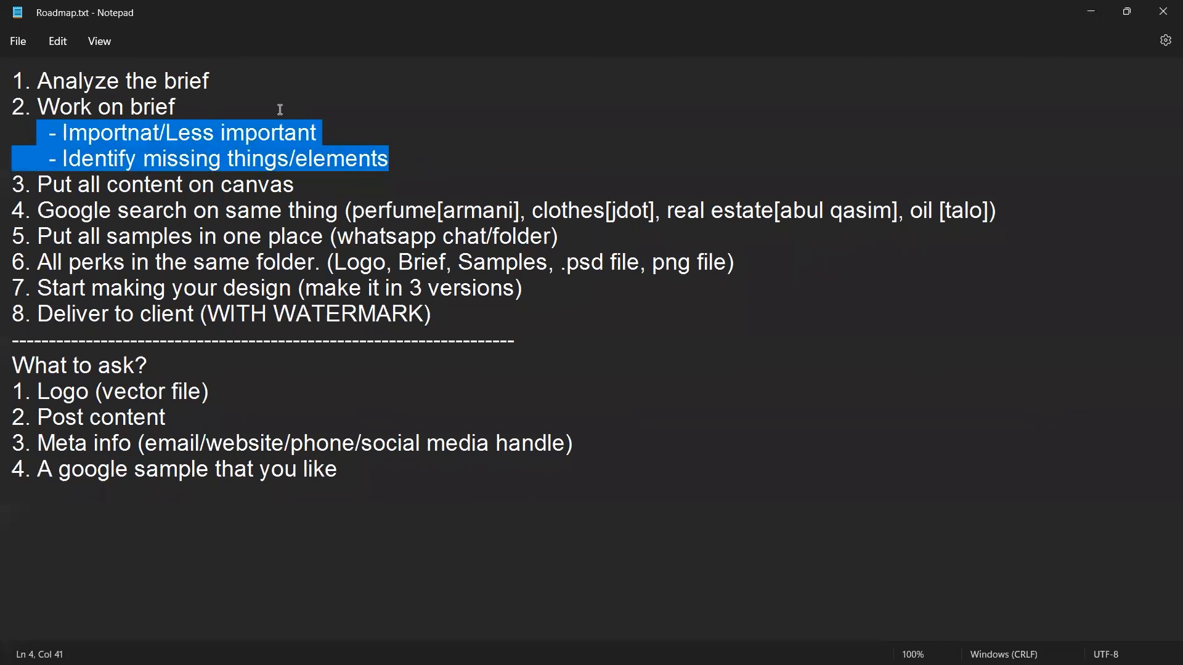
left_click(403, 131)
left_click_drag(408, 154, 6, 49)
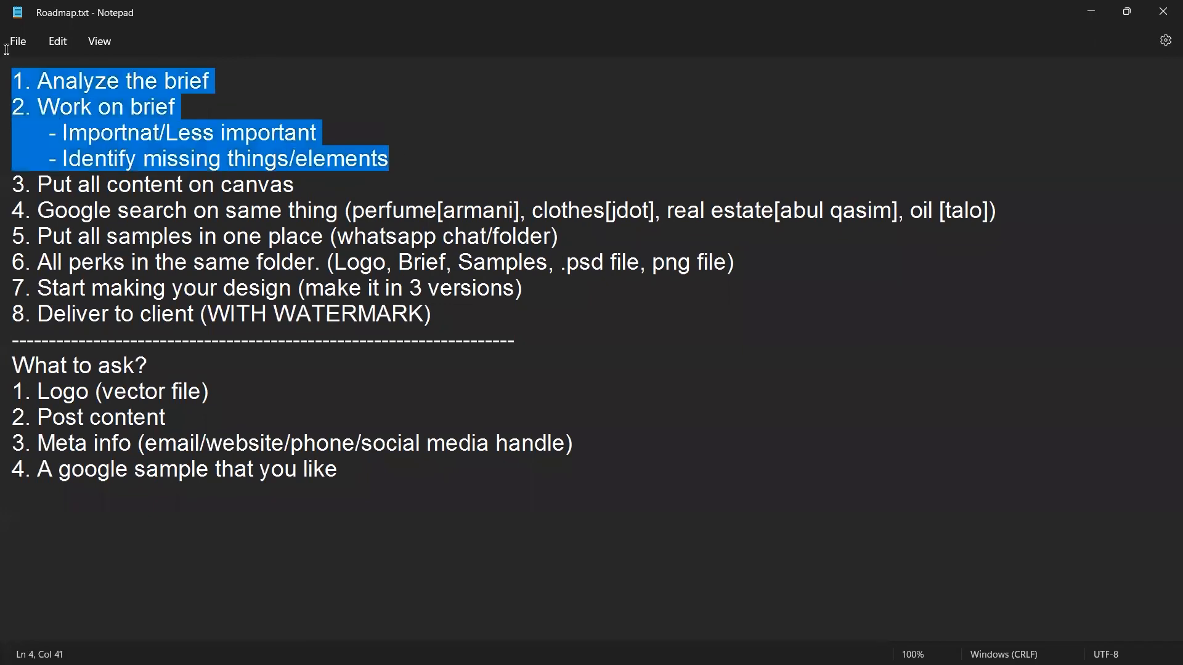
left_click(172, 191)
left_click_drag(295, 186, 16, 197)
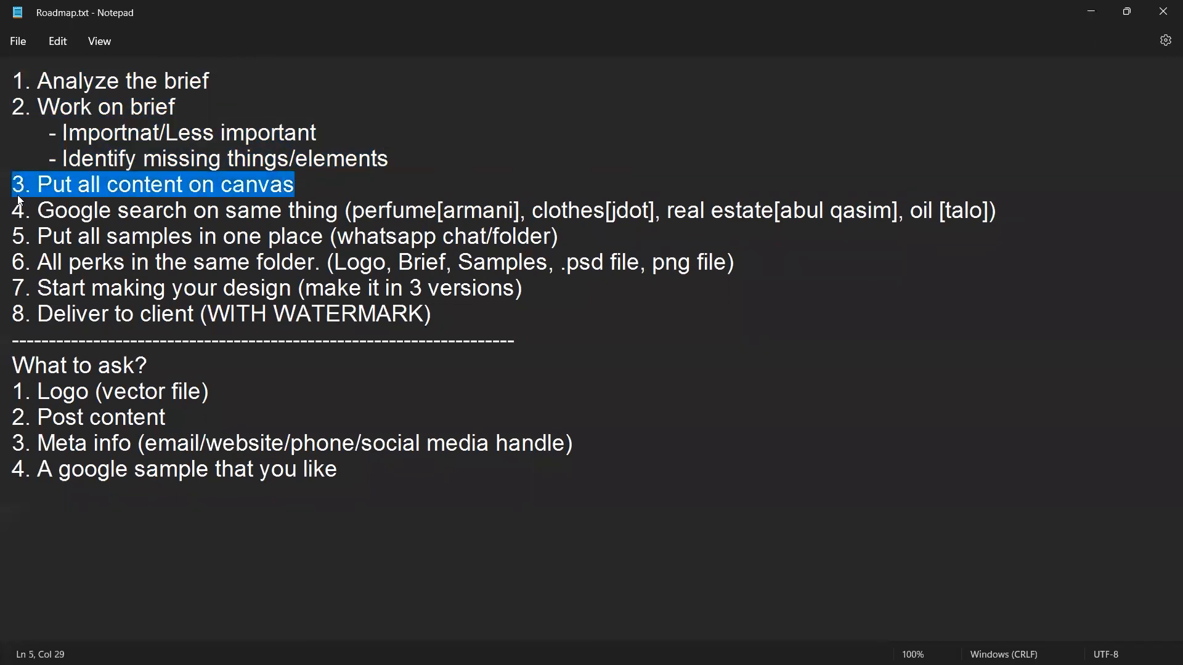
left_click(357, 228)
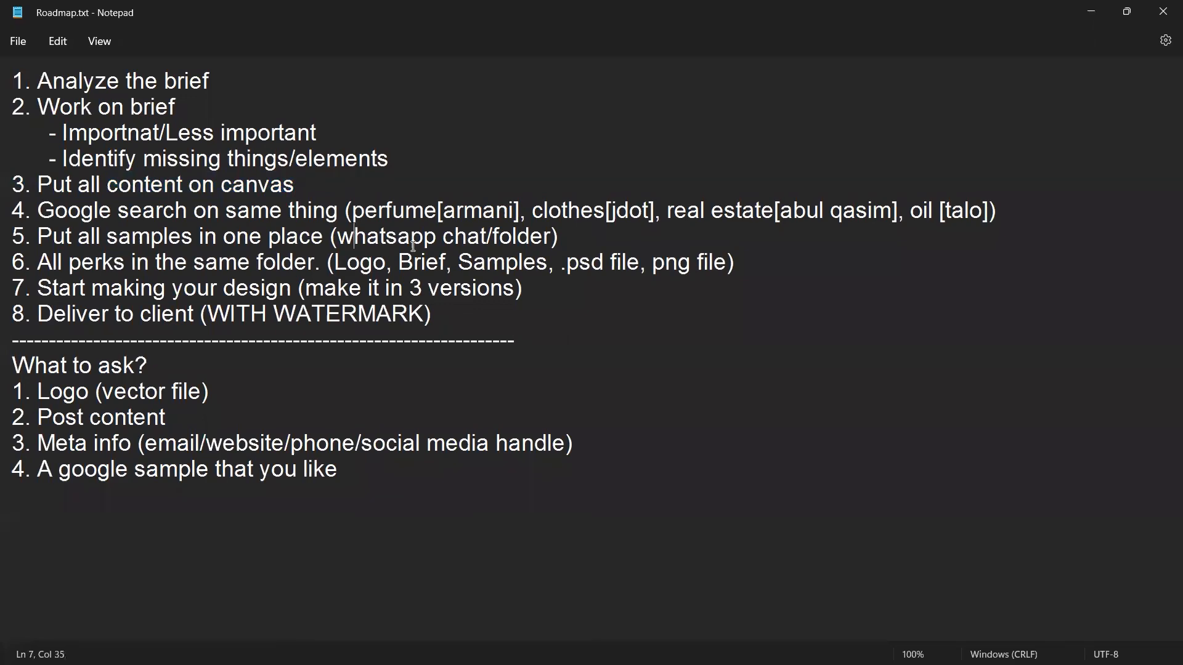
- Switch to Photoshop and create a new document from the 1080 x 1080 px, 72 ppi preset
key("alt+Tab")
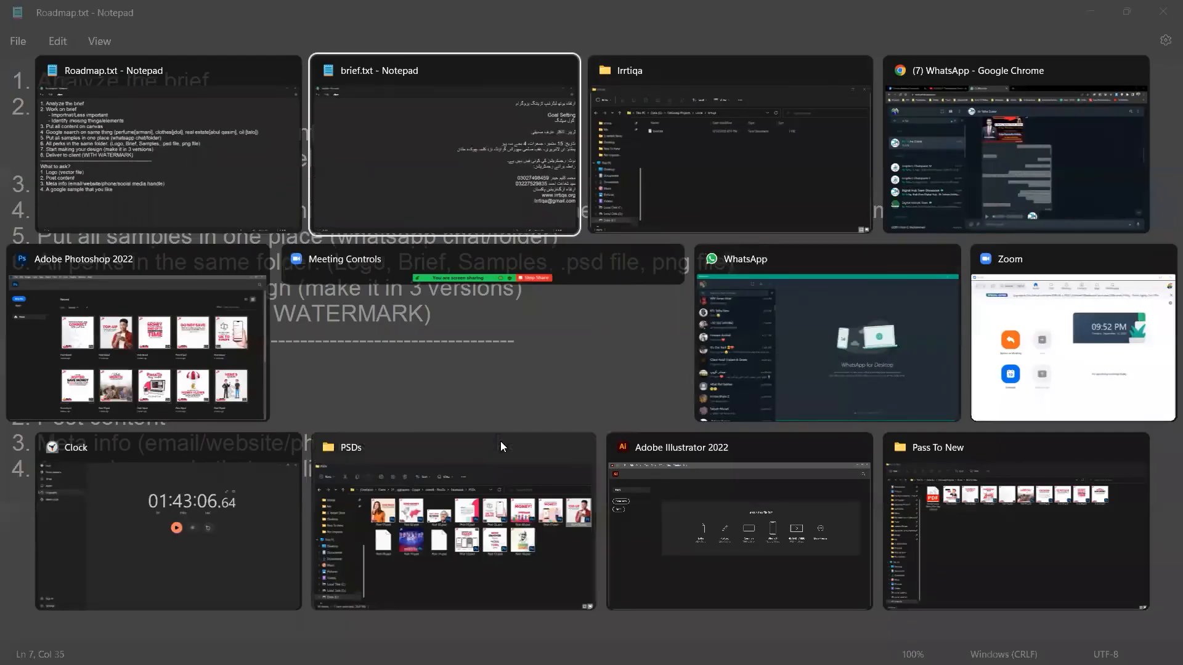
left_click(183, 372)
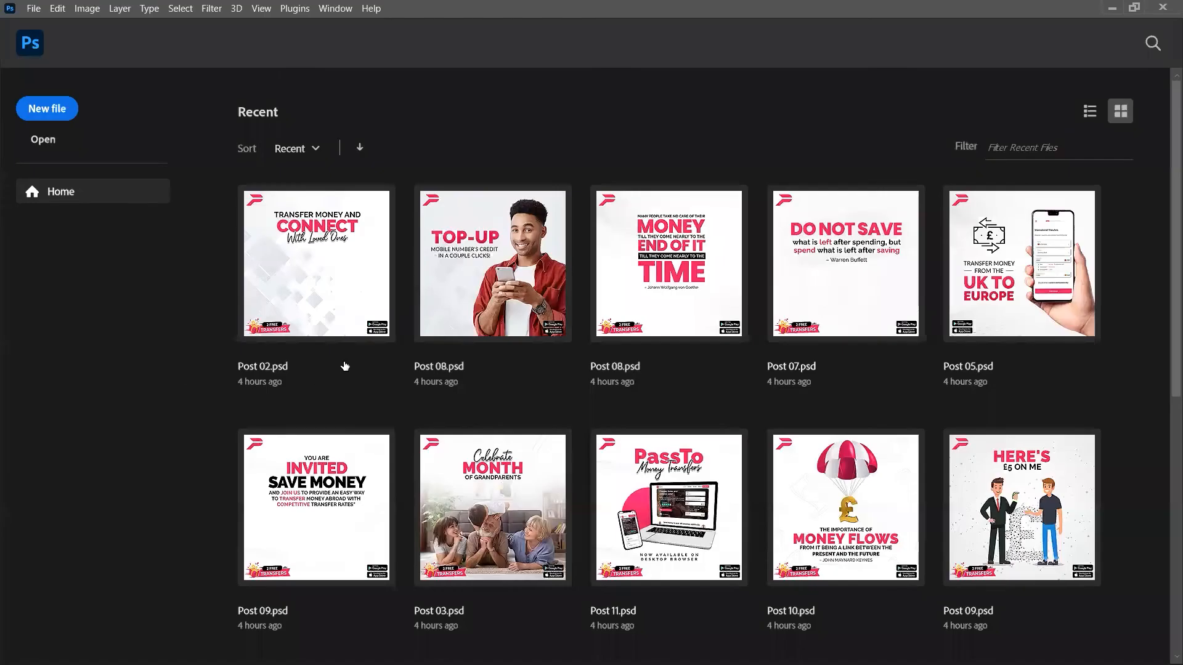
key("ctrl+n")
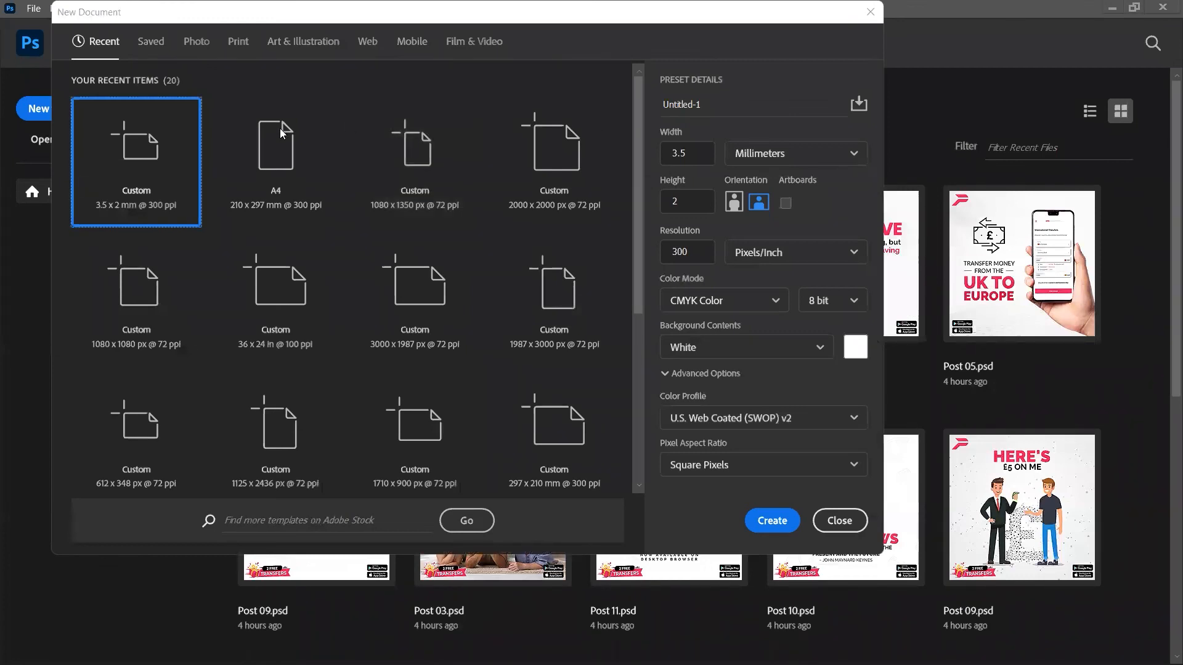
double_click(134, 317)
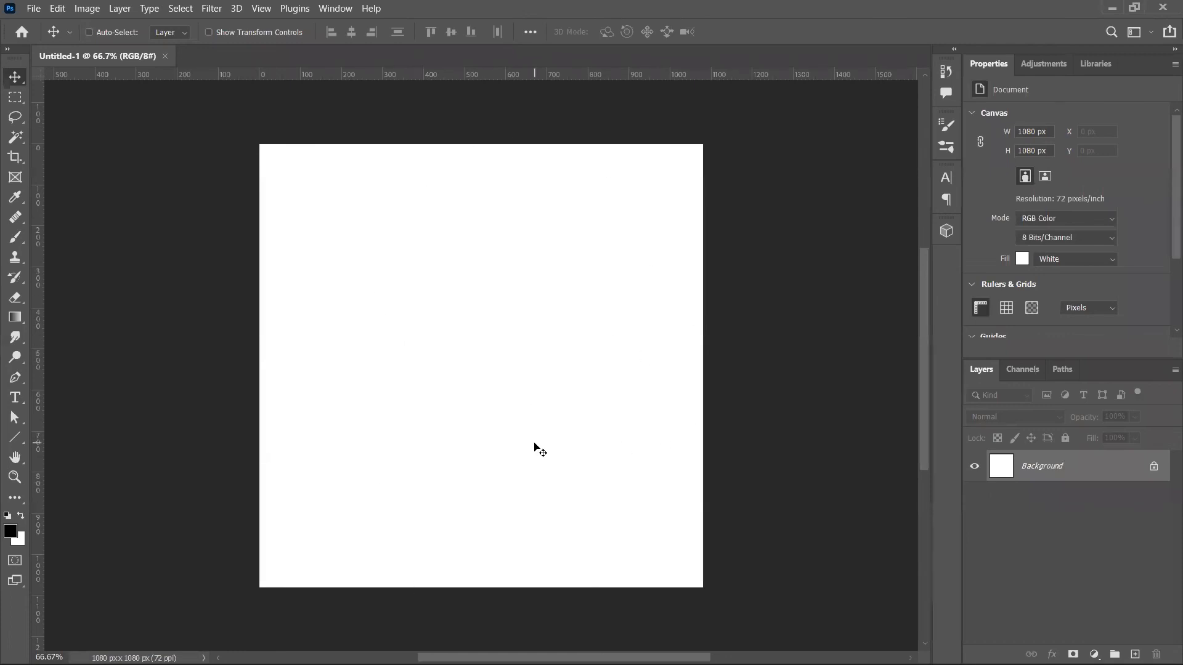
- Copy the title line ارتقاء یوتھ لیڈرشپ ٹریننگ پروگرام from brief.txt and paste it as a new text layer on the Photoshop canvas
key("alt+Tab")
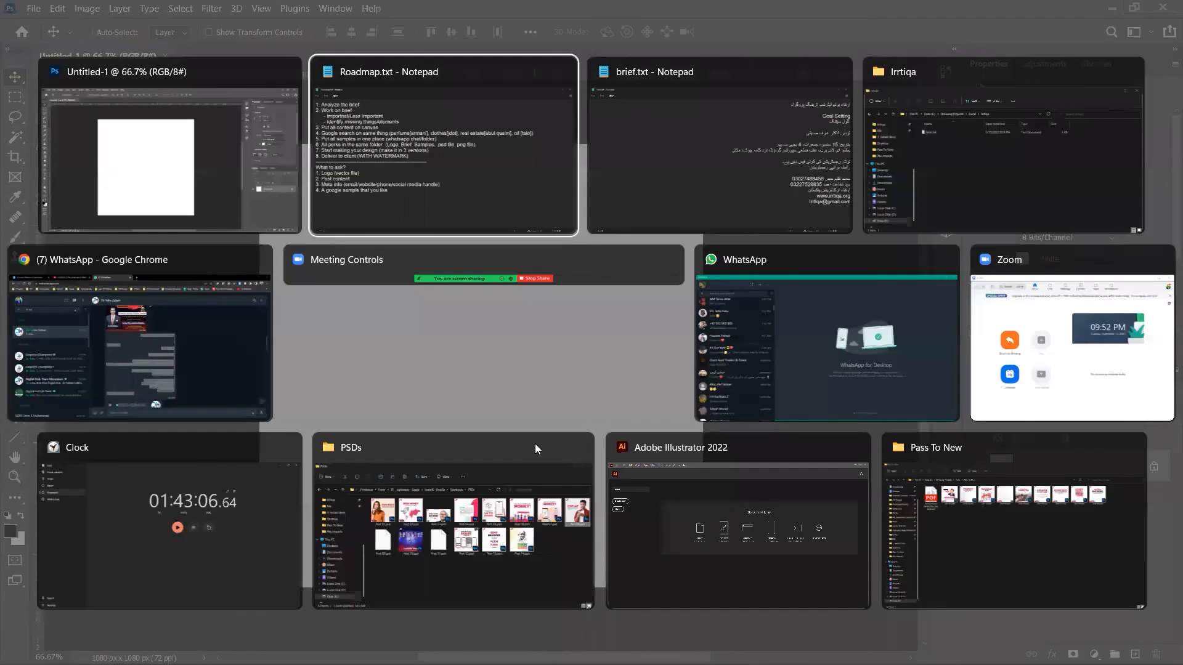
left_click(679, 189)
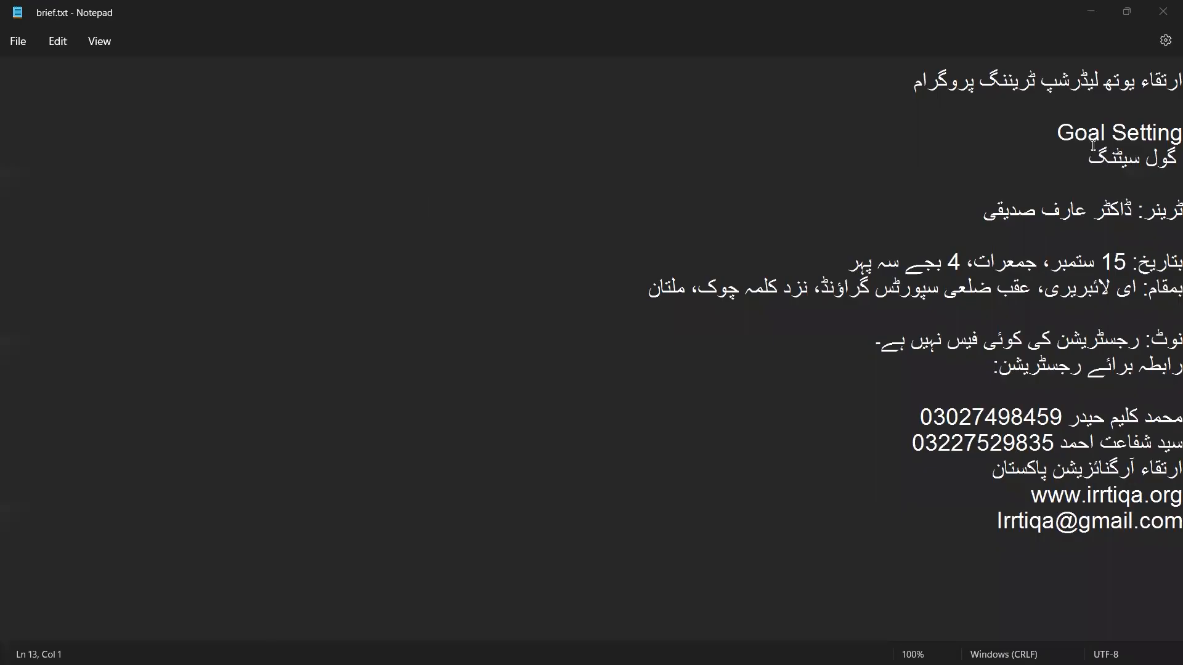
left_click_drag(903, 86, 1169, 48)
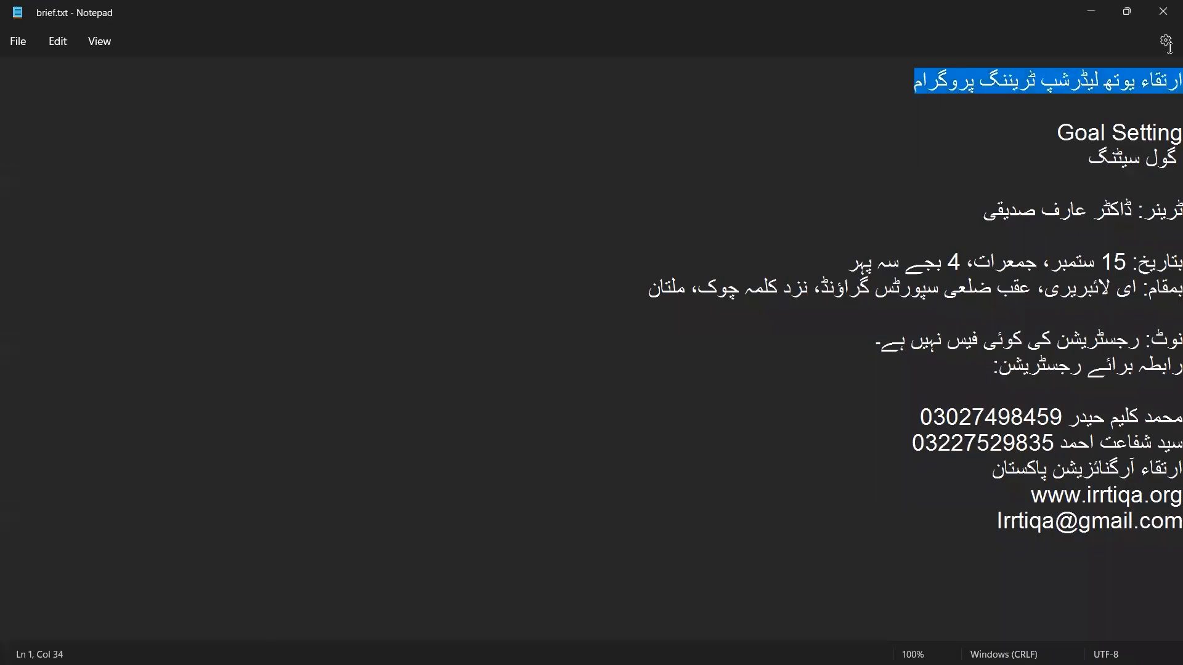
key("alt+Tab")
left_click(484, 185)
key("t")
left_click(374, 282)
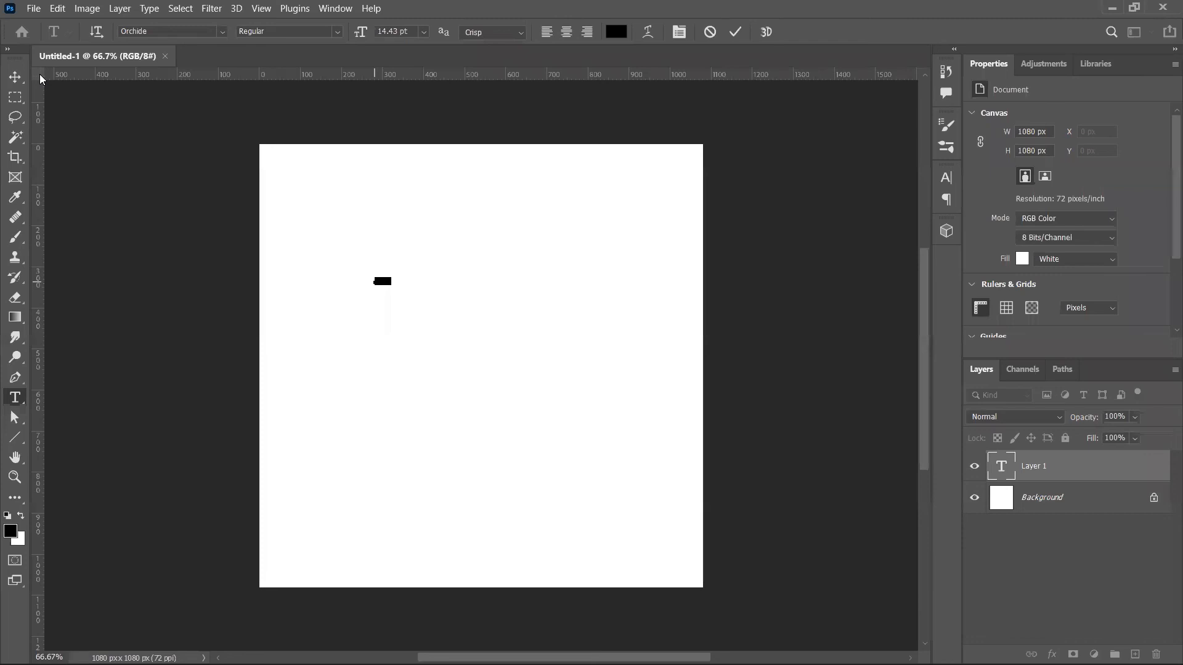
scroll(668, 328, "left", 11)
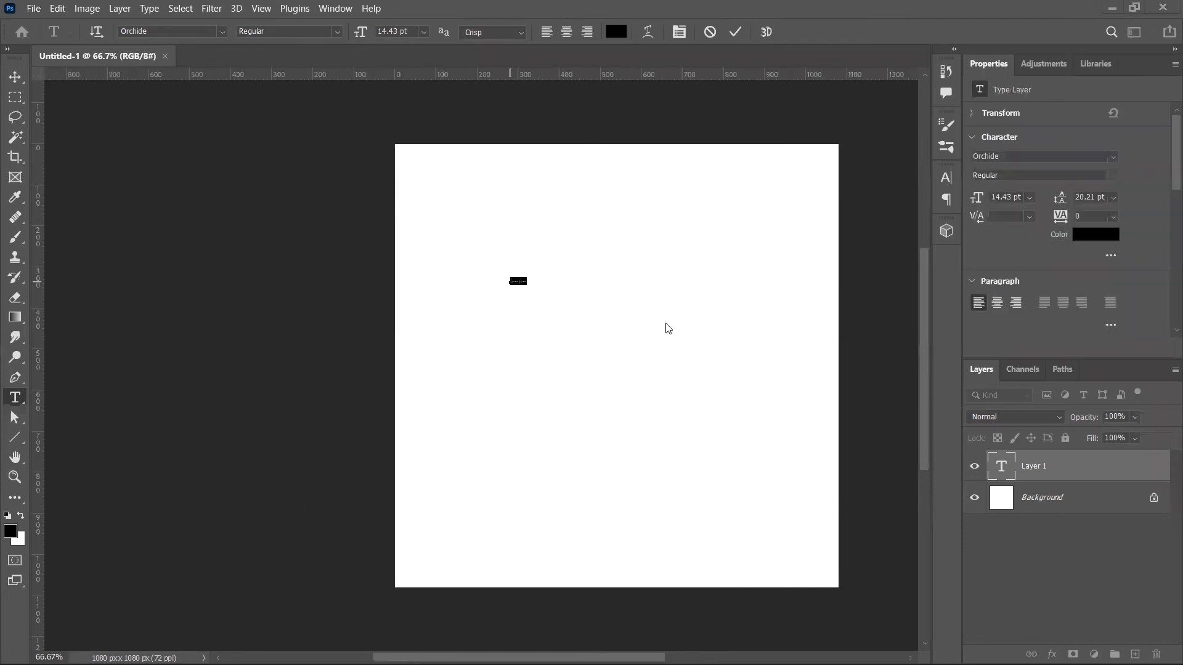
left_click(516, 278)
key("ctrl+a")
key("ctrl+v")
key("ctrl+Return")
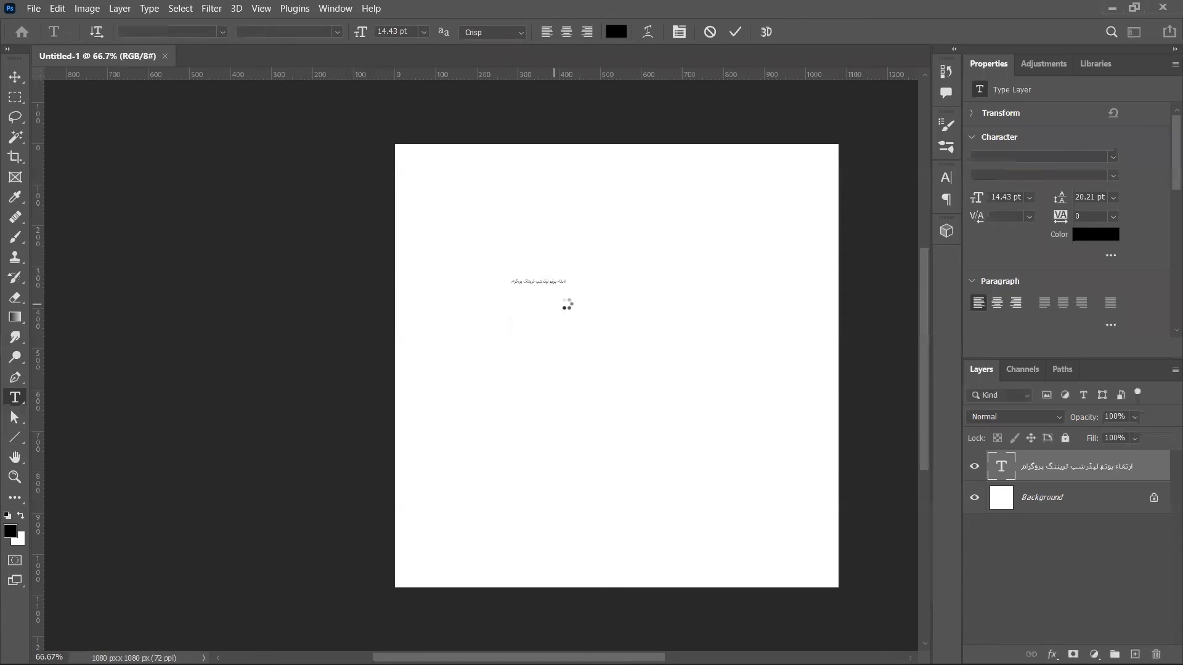
- Scale the Urdu title text up to about 486% and move it near the upper edge of the canvas
key("ctrl+t")
left_click_drag(567, 286, 765, 421)
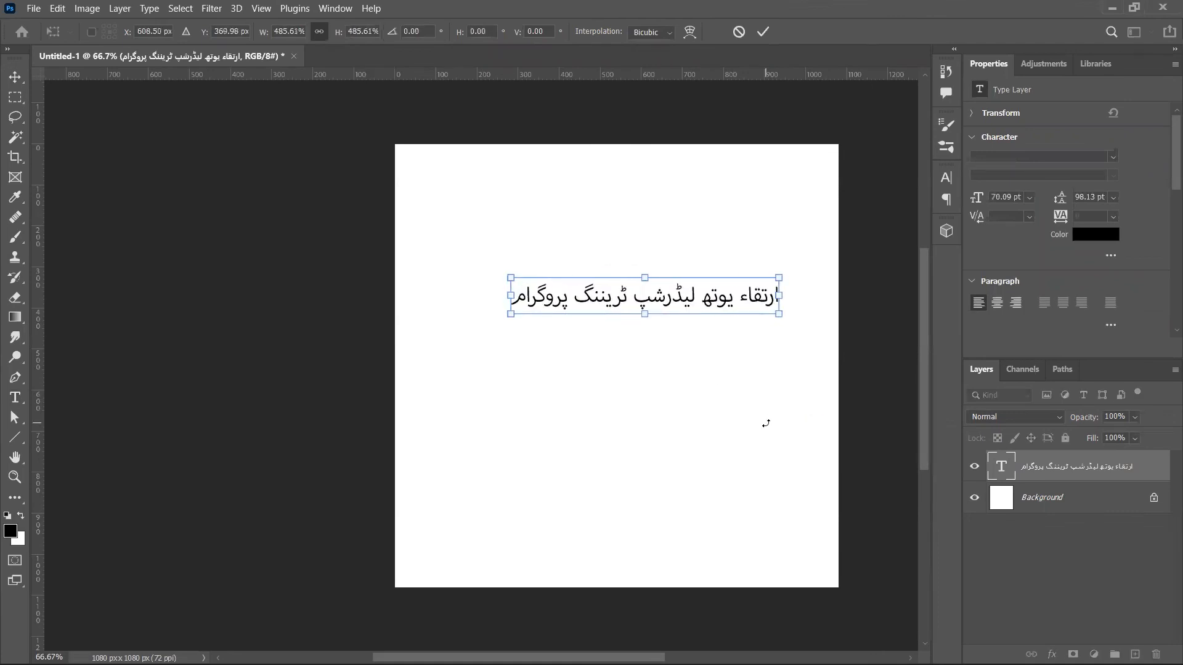
key("Return")
key("v")
left_click_drag(698, 308, 682, 191)
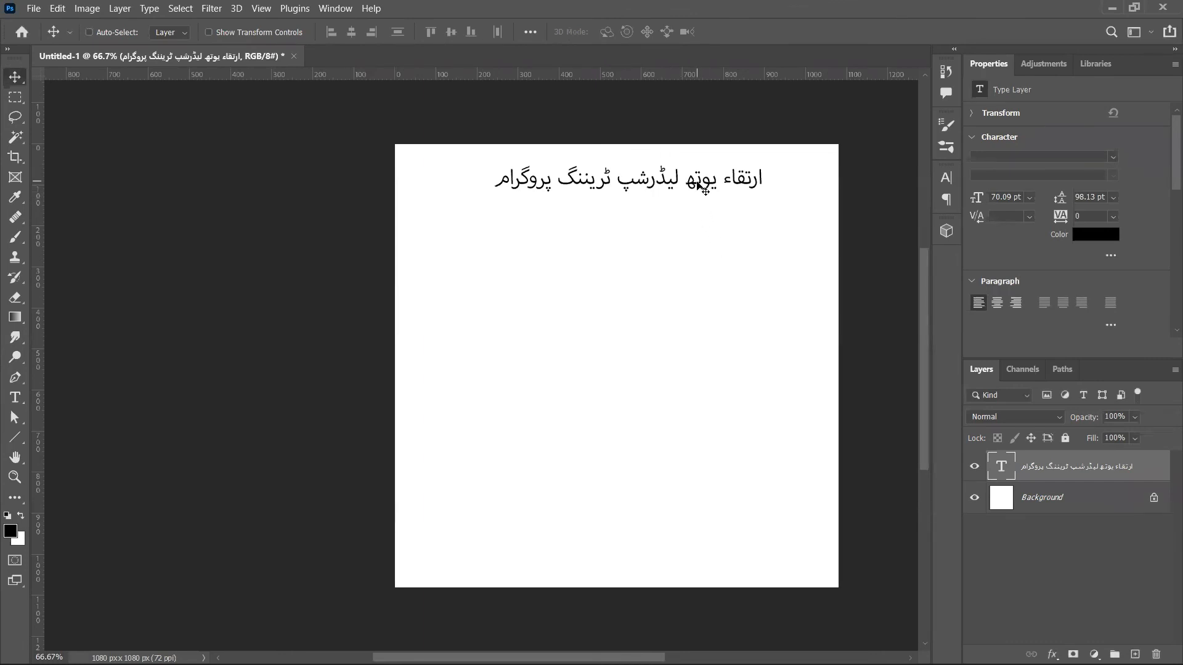
- Check the Goal Setting lines in brief.txt, then duplicate the Urdu title layer in Photoshop and place the copy below the original
key("alt+Tab")
left_click(439, 154)
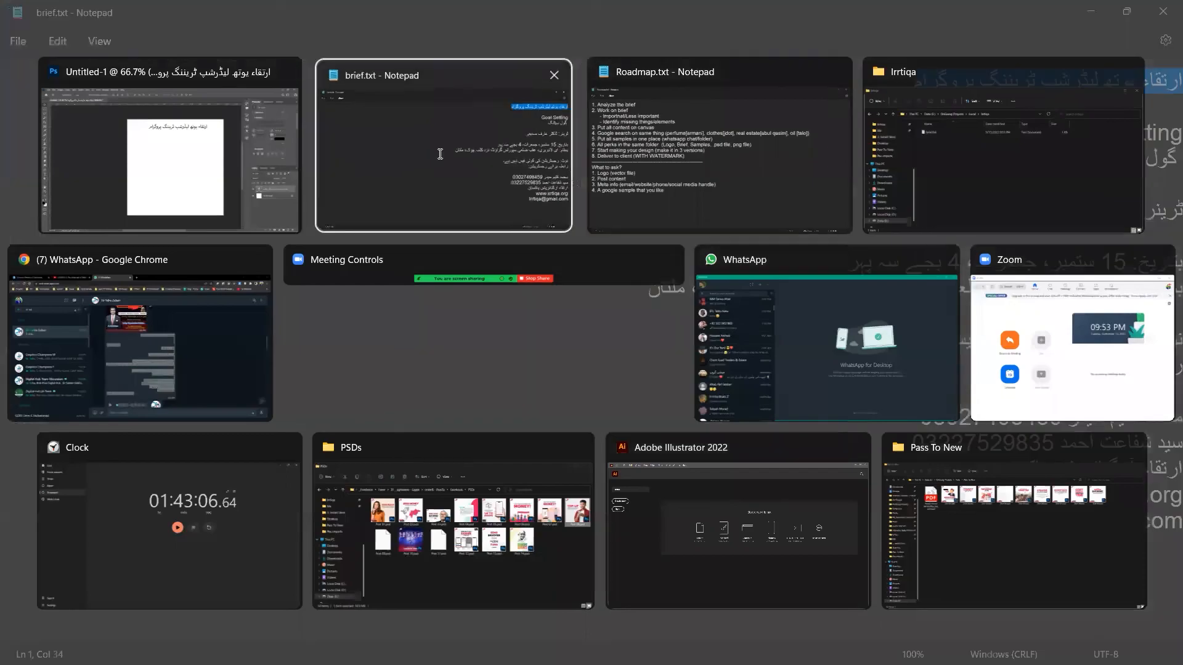
left_click_drag(1085, 162, 1075, 139)
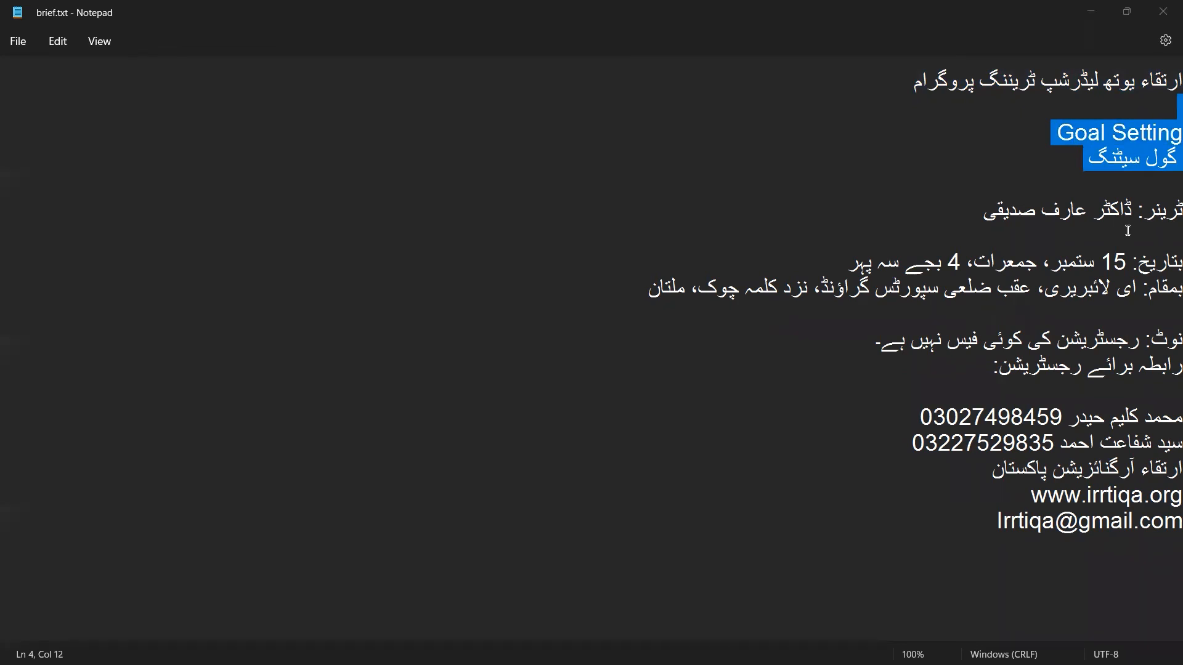
key("alt+Tab")
left_click_drag(669, 220, 694, 309)
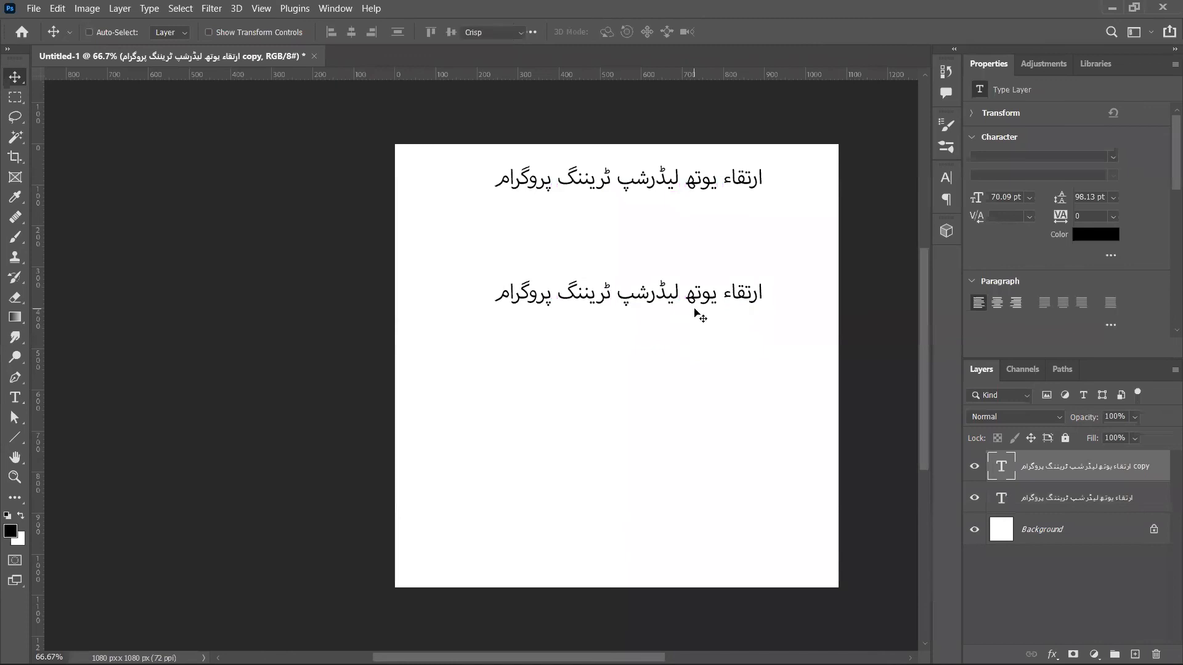
- Replace the duplicated title's text with گول سیٹنگ copied from brief.txt and centre it horizontally on the canvas
key("alt+Tab")
left_click_drag(1086, 161, 1166, 165)
key("ctrl+c")
key("alt+Tab")
left_click(651, 292)
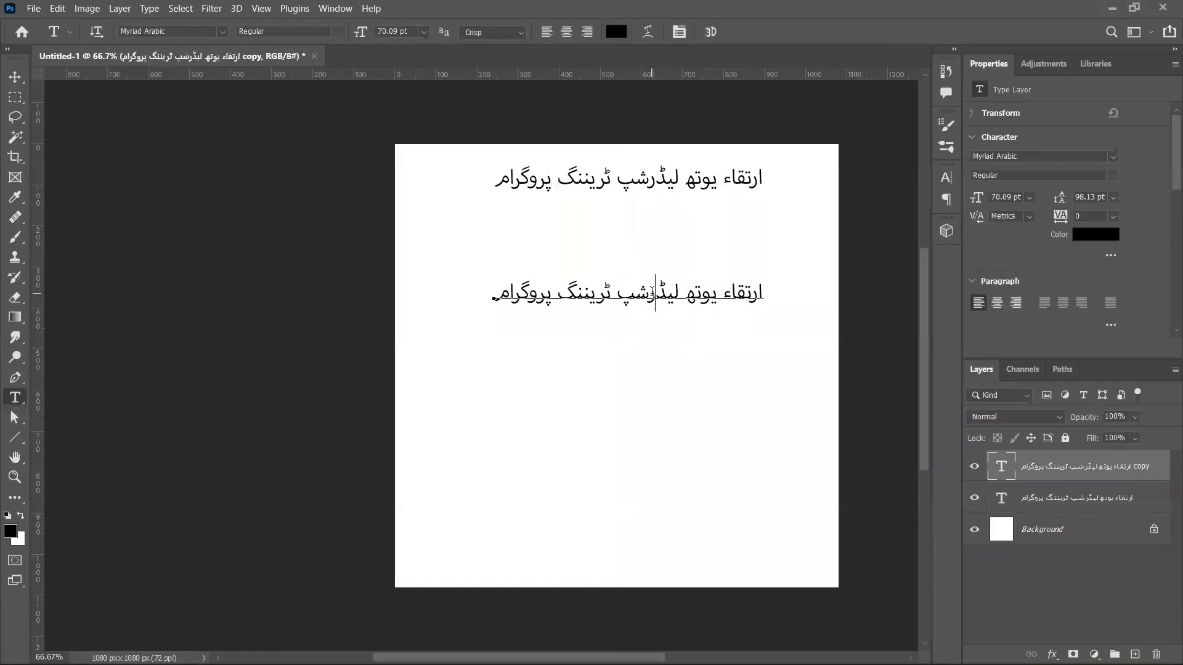
key("ctrl+a")
key("ctrl+v")
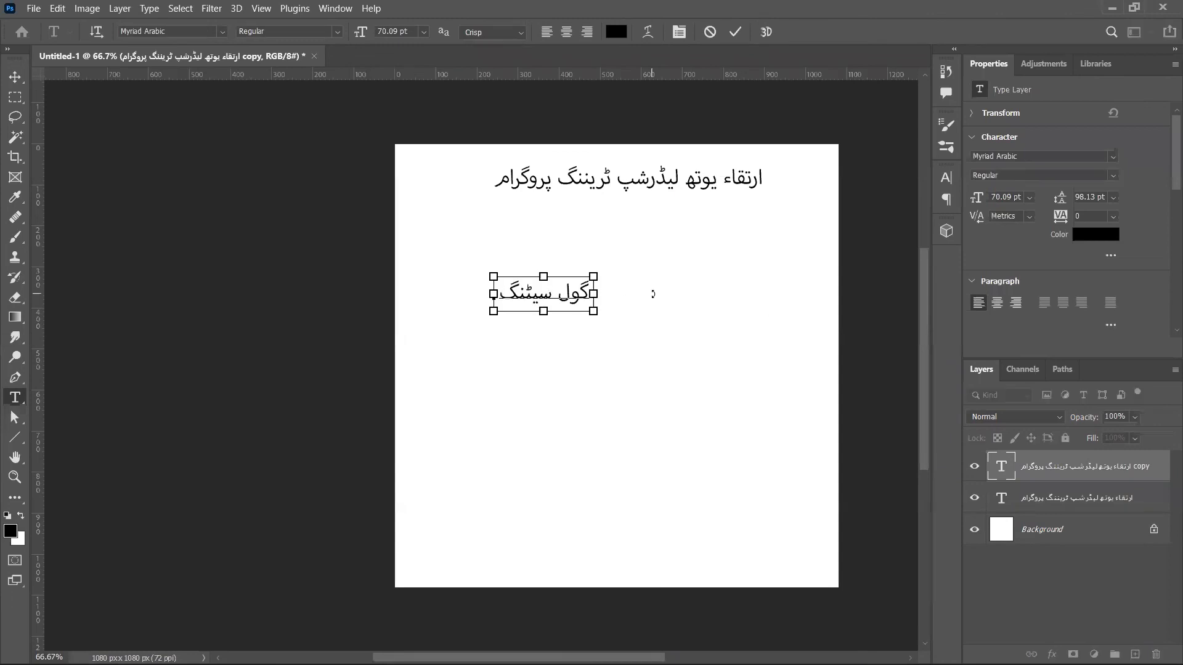
key("ctrl+Return")
key("v")
left_click_drag(562, 317, 645, 324)
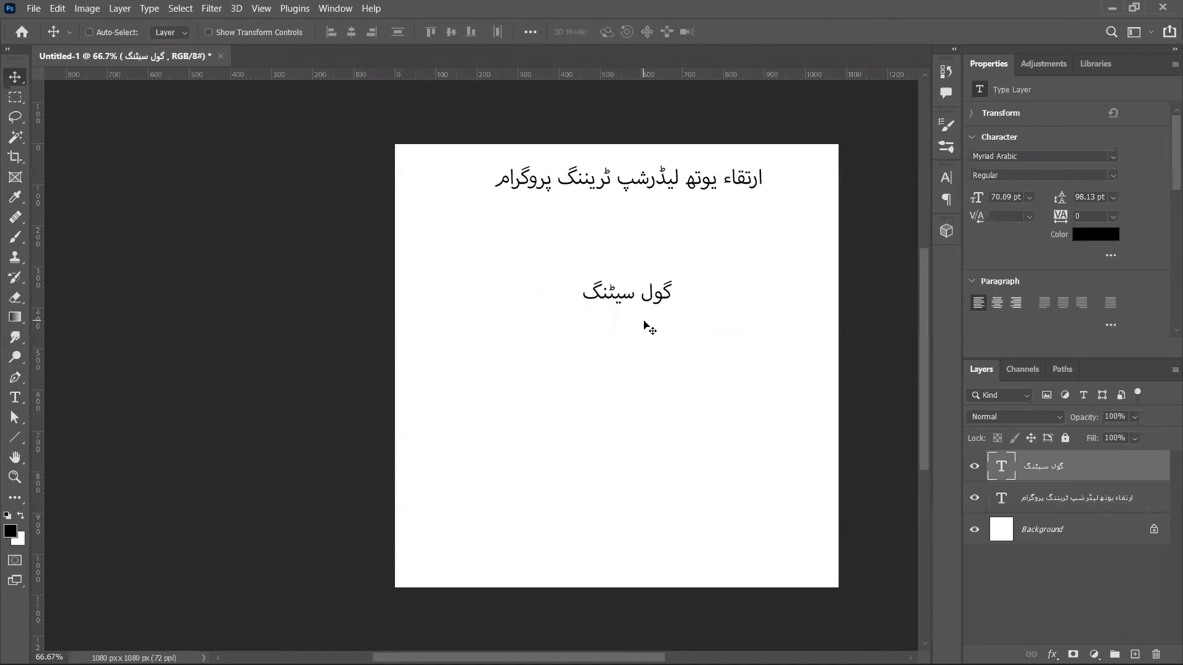
- Duplicate the گول سیٹنگ layer just above itself and replace the copy's text with Goal Setting from brief.txt
left_click_drag(643, 301, 644, 260)
key("alt+Tab")
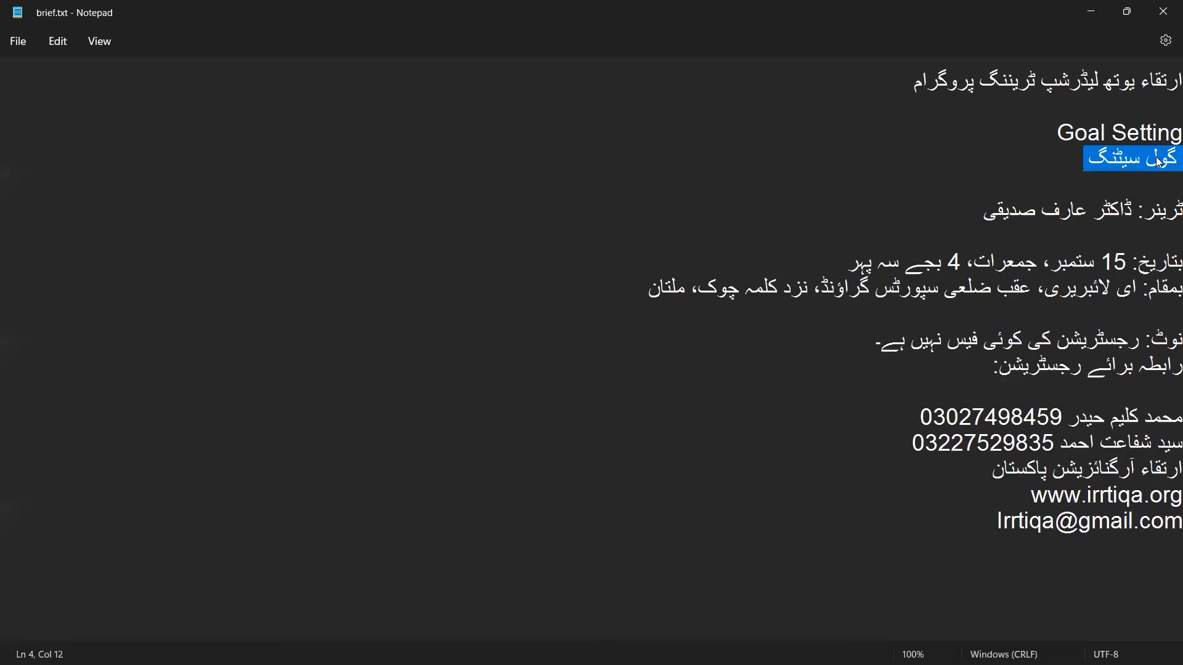
left_click(1076, 122)
mouse_move(1055, 130)
left_mouse_down()
mouse_move(1102, 132)
mouse_move(1045, 138)
left_mouse_up()
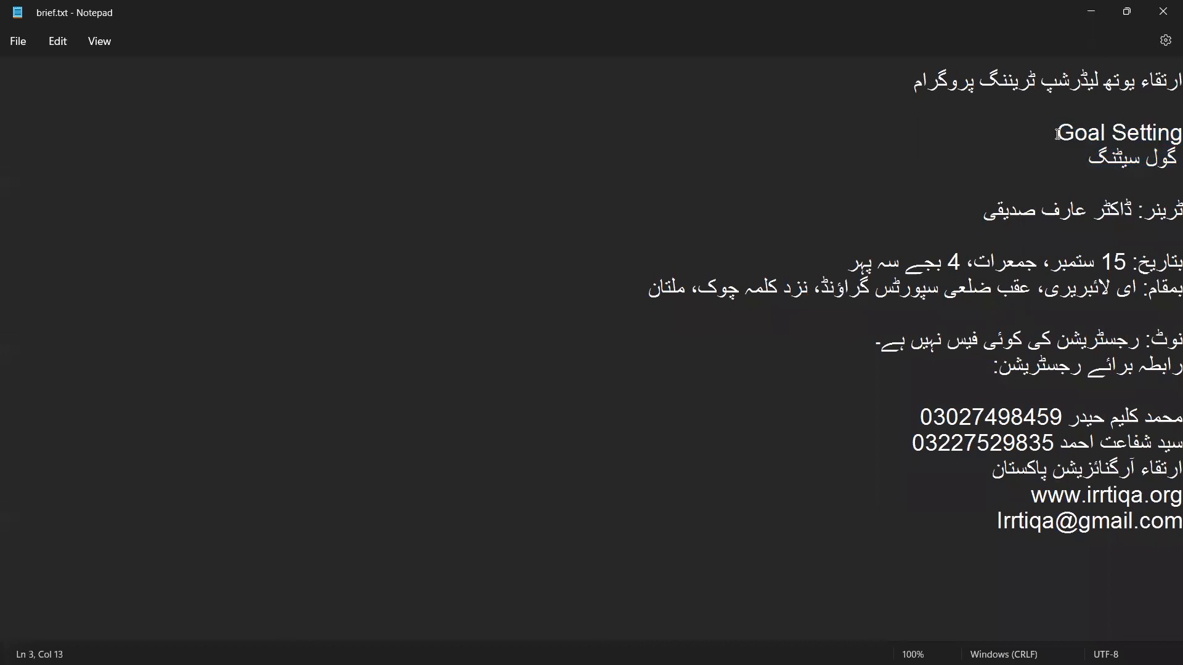
triple_click(1058, 134)
key("alt+Tab")
double_click(641, 246)
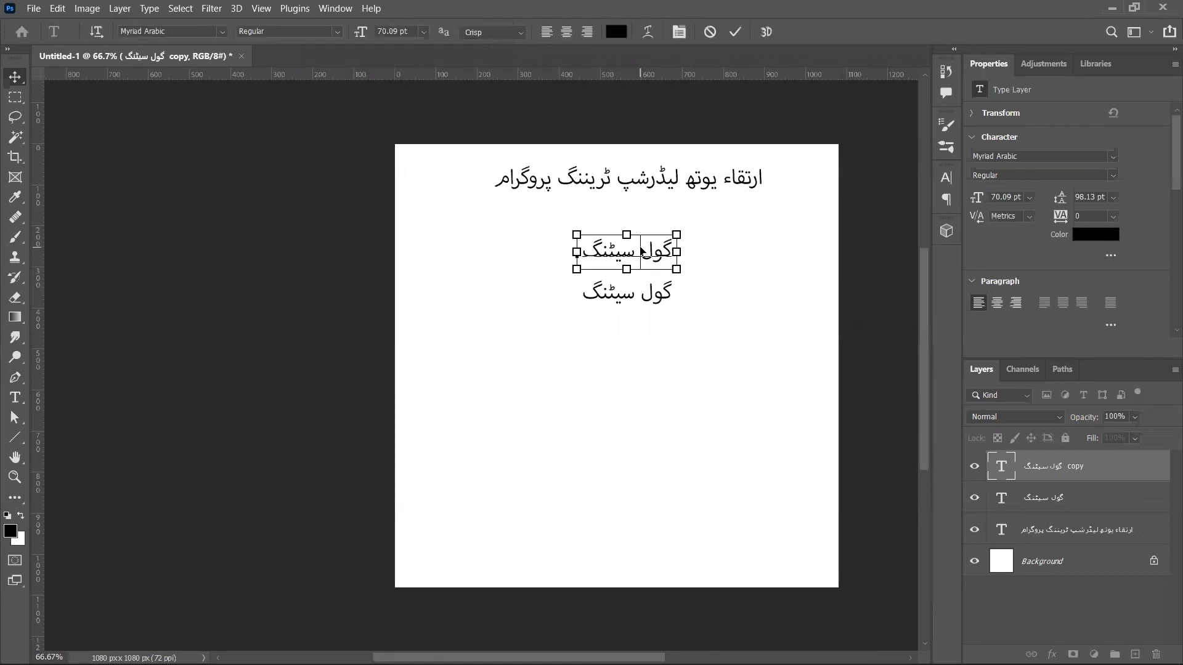
key("ctrl+a")
type("گول سیٹنگ")
key("ctrl+Return")
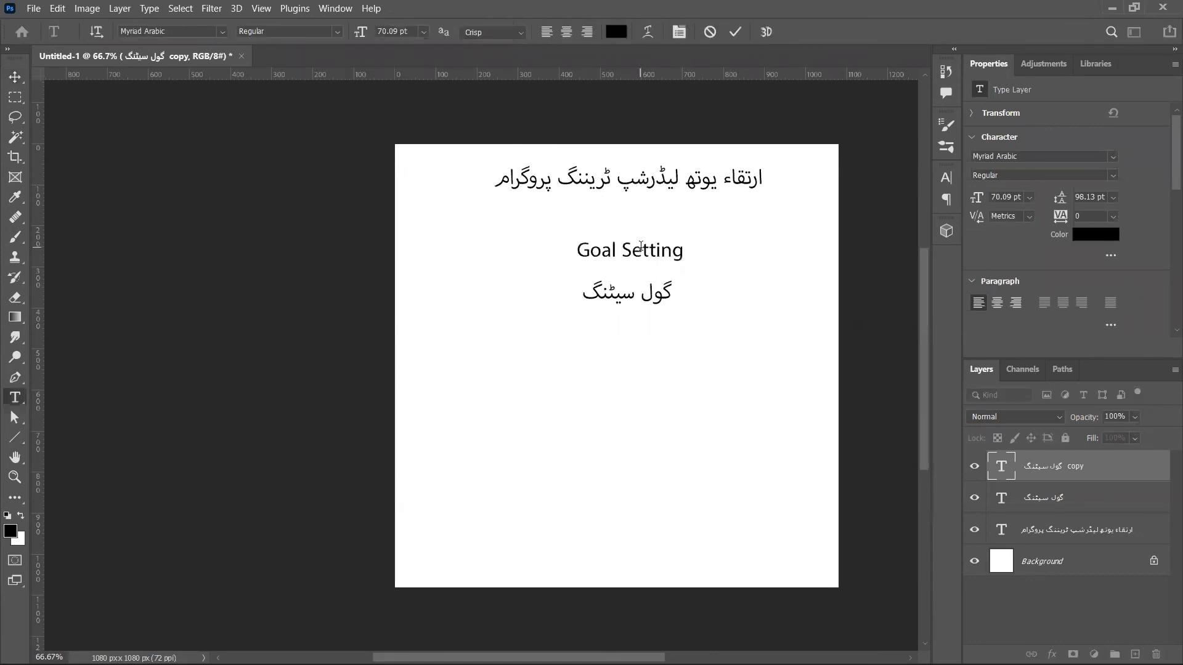
- Copy the trainer line from brief.txt into a duplicate of the گول سیٹنگ layer and centre it below that text
key("alt+Tab")
left_click(1139, 224)
left_click_drag(1169, 207, 968, 209)
key("ctrl+c")
key("alt+Tab")
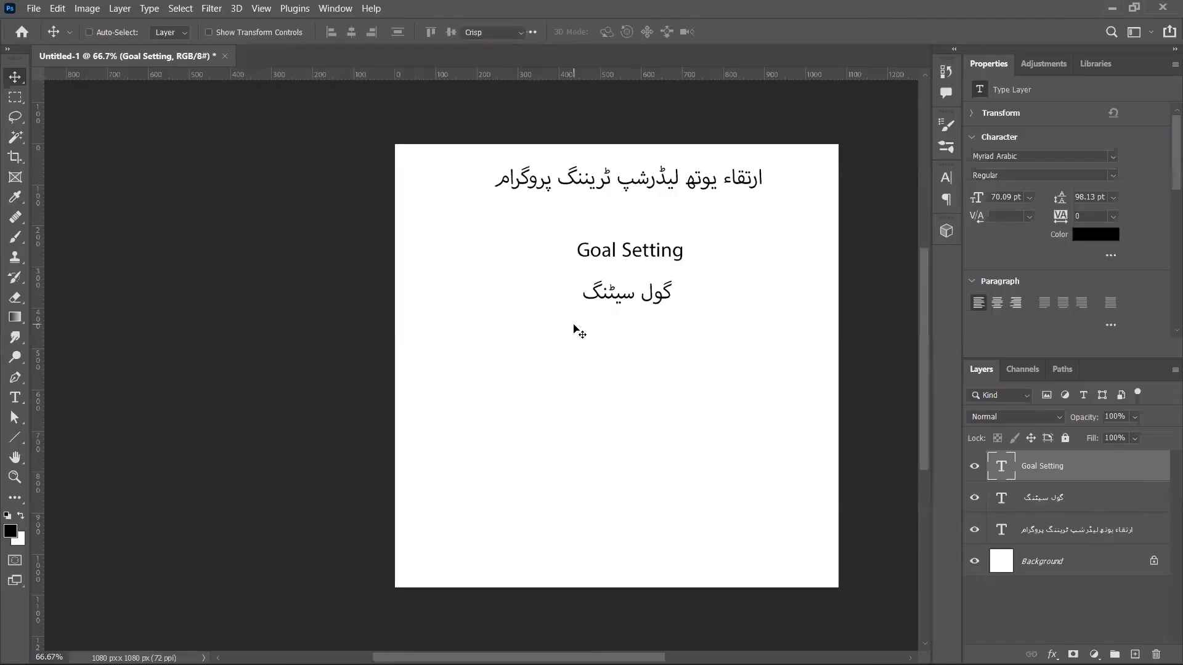
left_click_drag(608, 303, 629, 385)
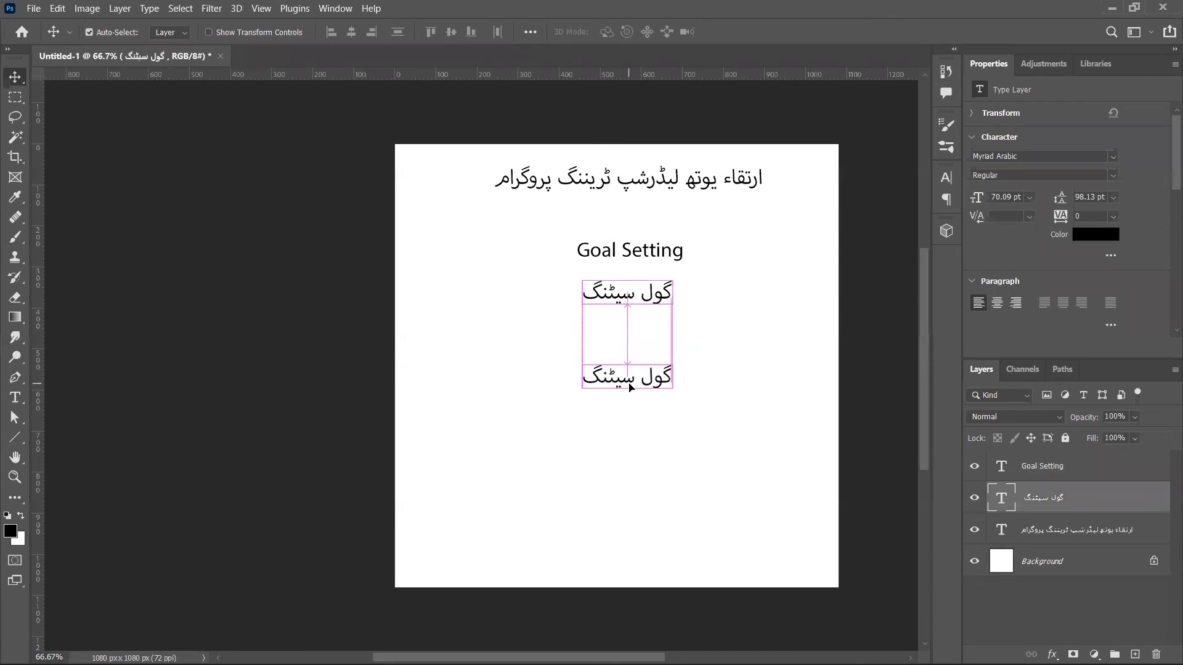
double_click(628, 378)
key("ctrl+v")
key("ctrl+Return")
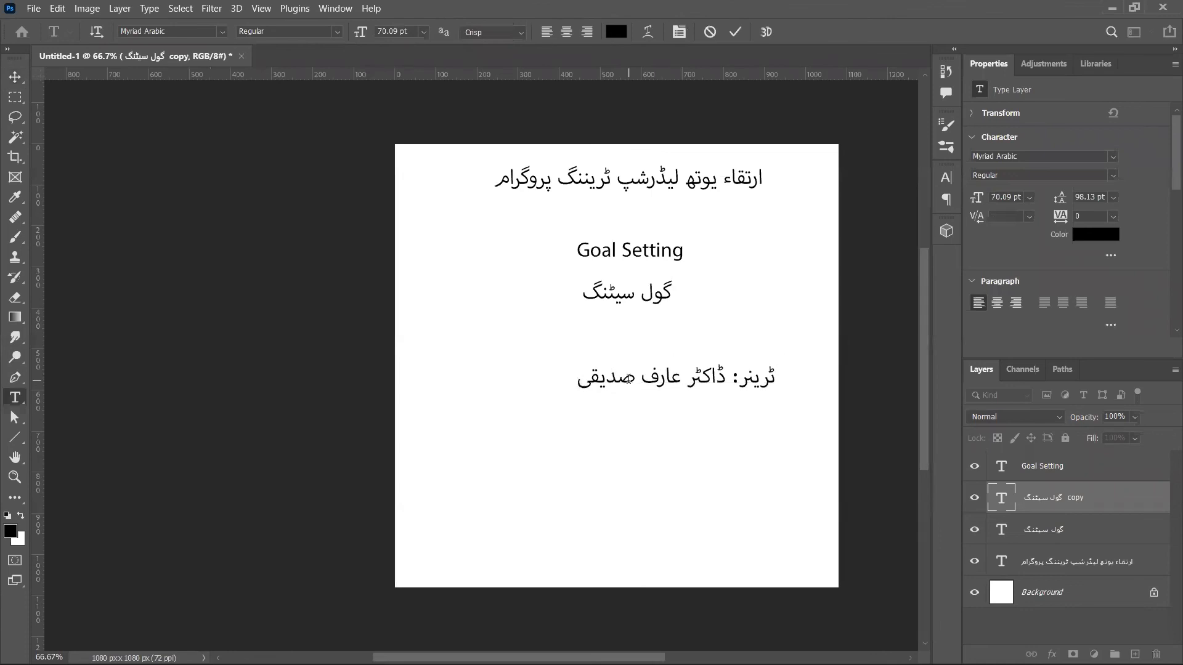
key("v")
left_click_drag(729, 390, 690, 368)
- Copy the date line بتاریخ: 15 ستمبر، جمعرات، 4 بجے سہ پہر into a duplicate of the trainer layer and centre it below
key("alt+Tab")
left_click(1118, 278)
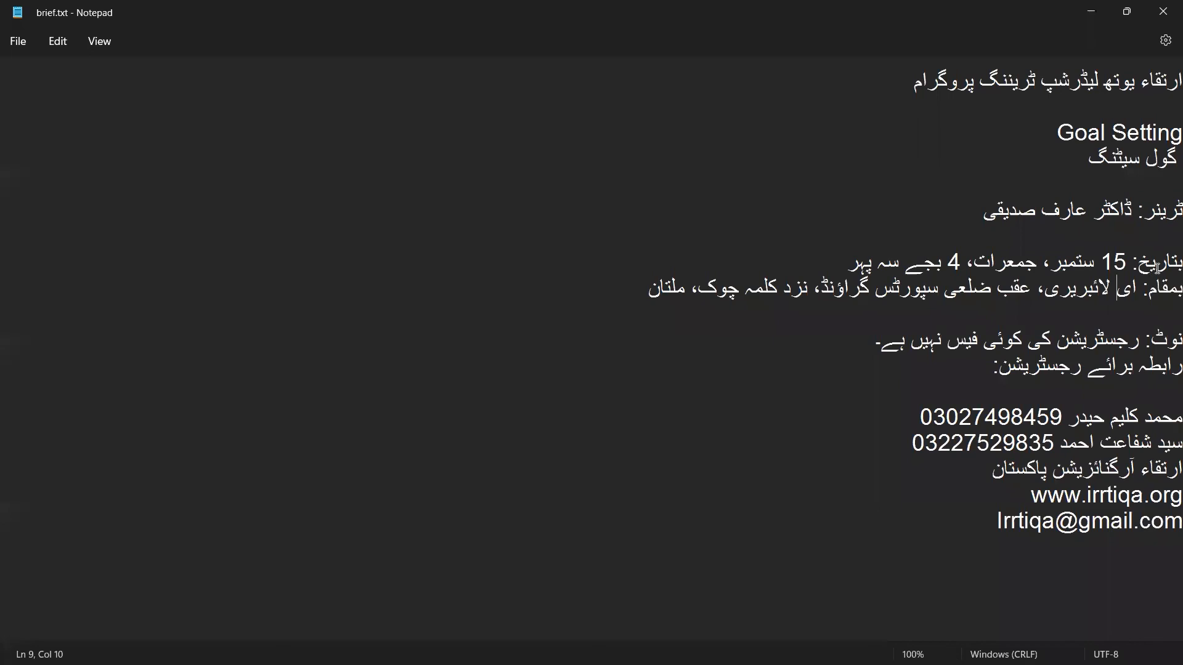
left_click_drag(1170, 261, 848, 275)
key("ctrl+c")
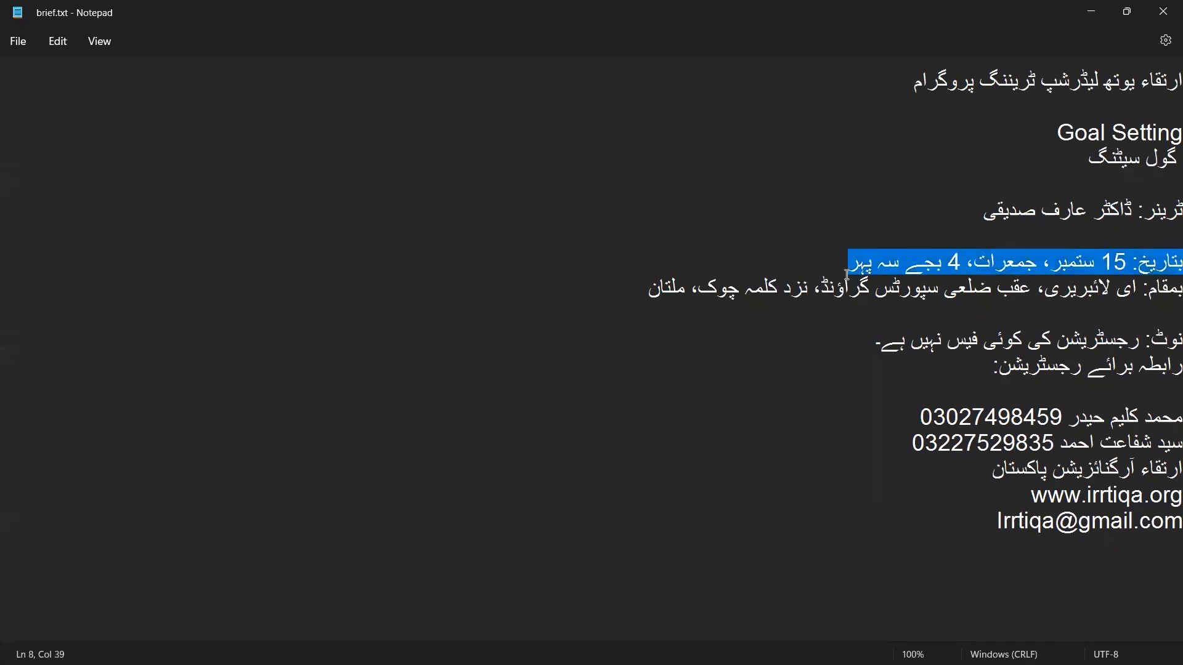
key("alt+Tab")
left_click_drag(663, 375, 665, 424)
double_click(665, 423)
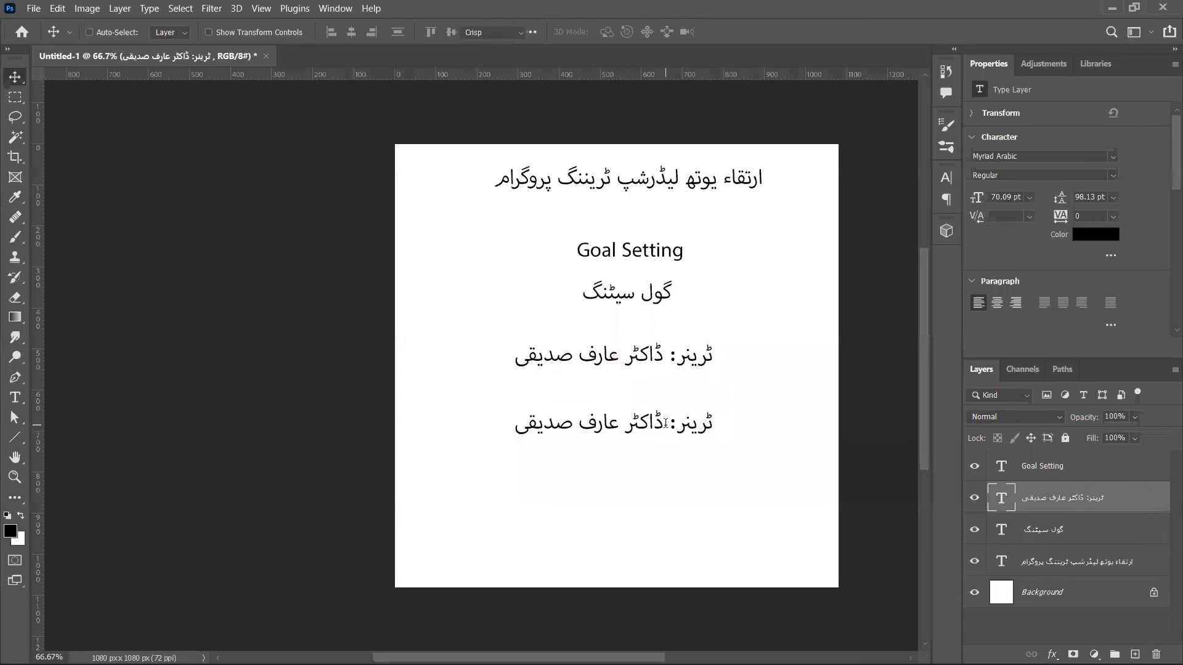
key("ctrl+a")
key("ctrl+v")
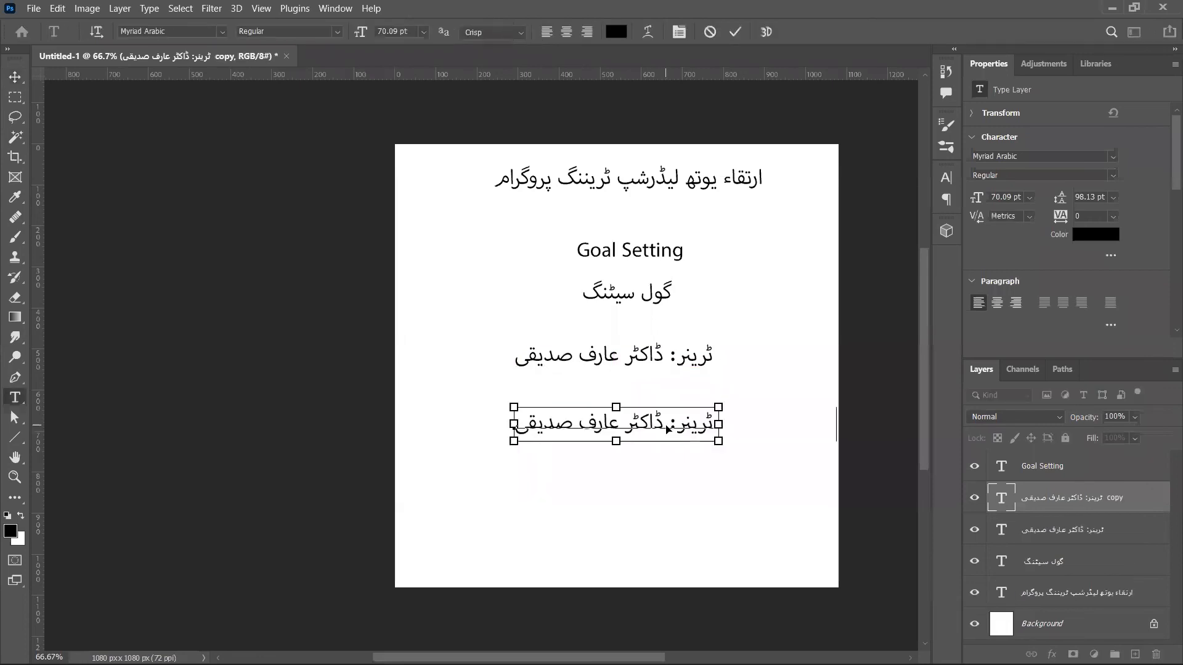
key("ctrl+Return")
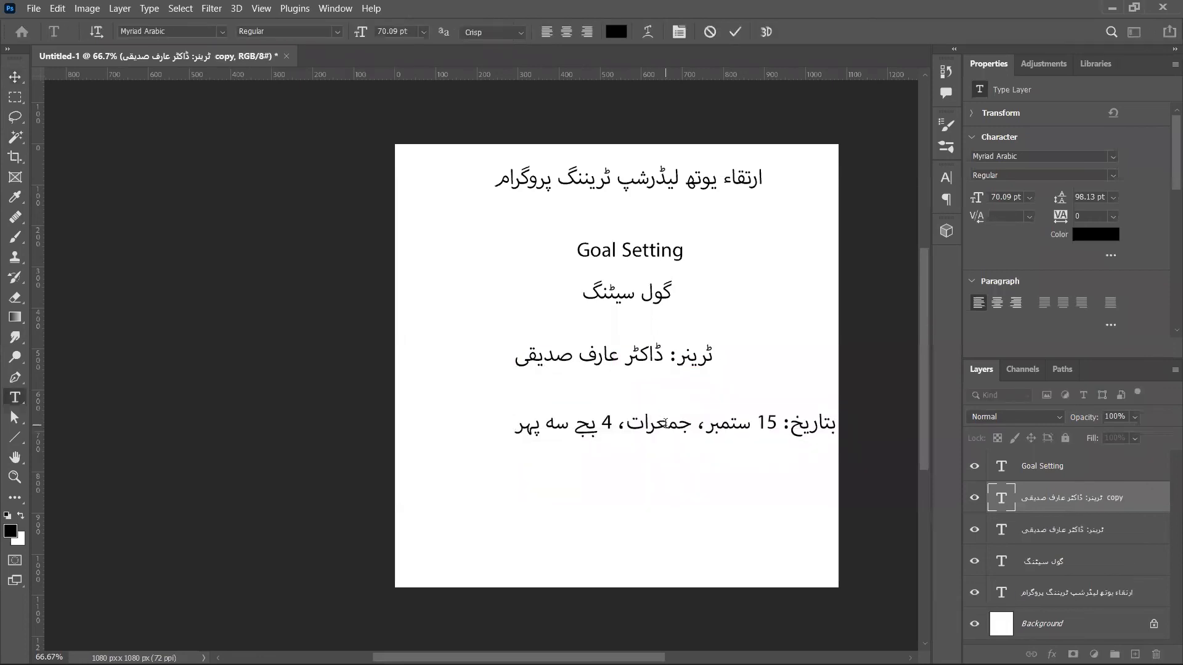
key("v")
left_click_drag(759, 446, 704, 448)
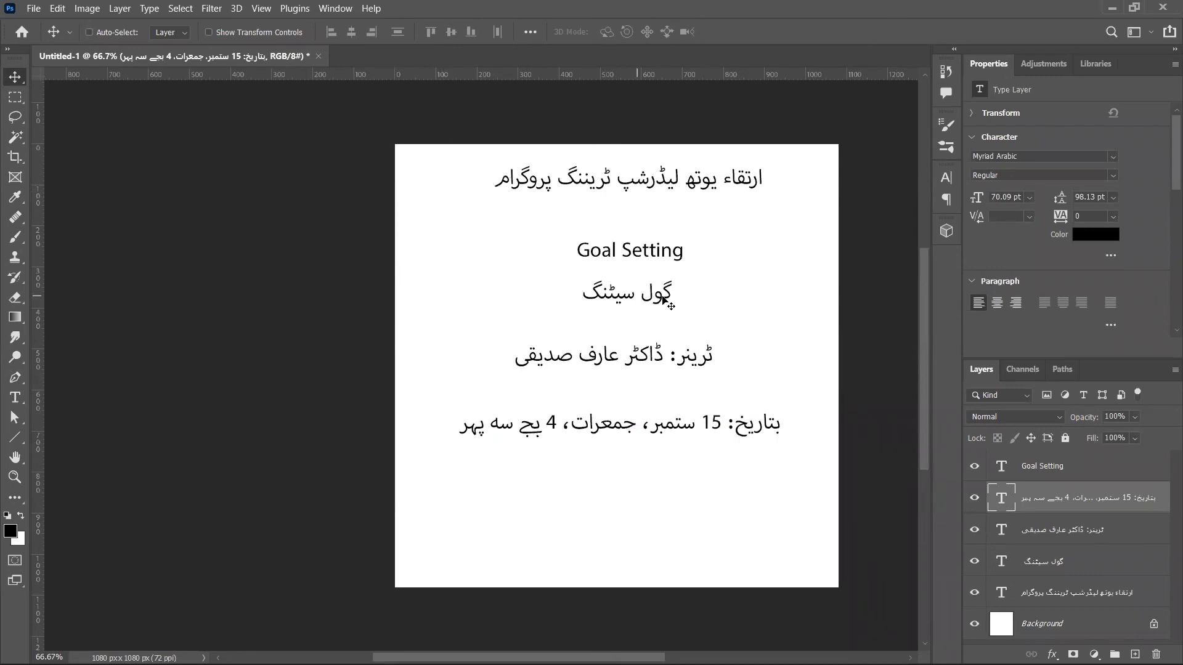
key("alt+Tab")
left_click_drag(976, 211, 1170, 65)
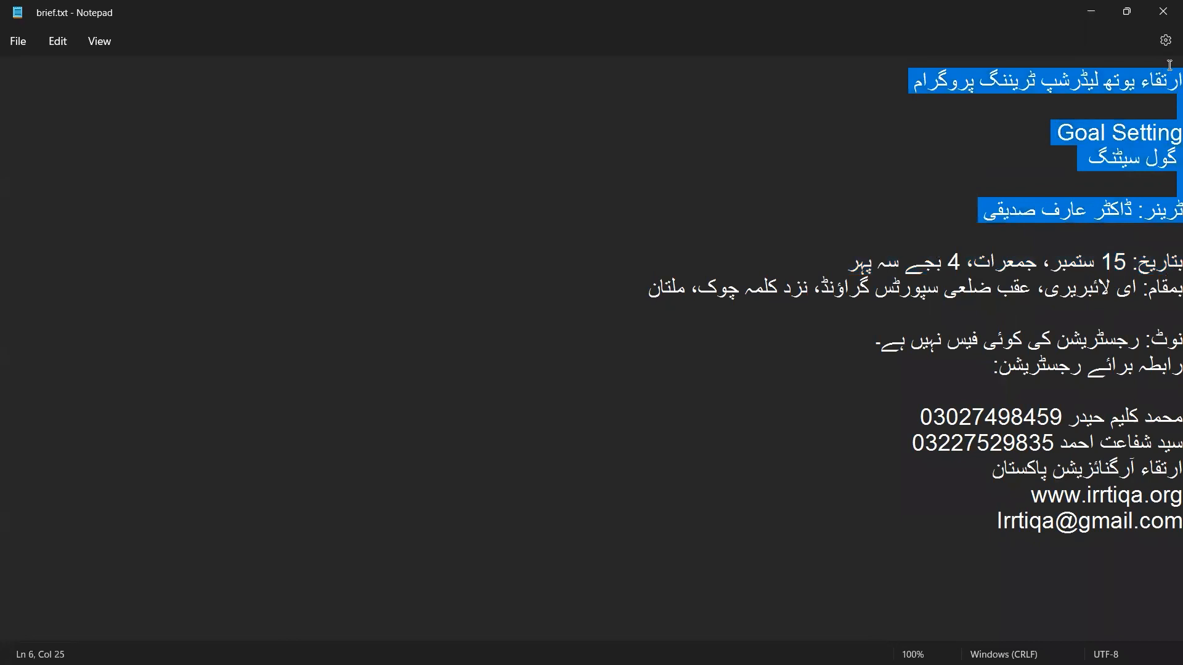
left_click_drag(1170, 237, 962, 582)
key("alt+Tab")
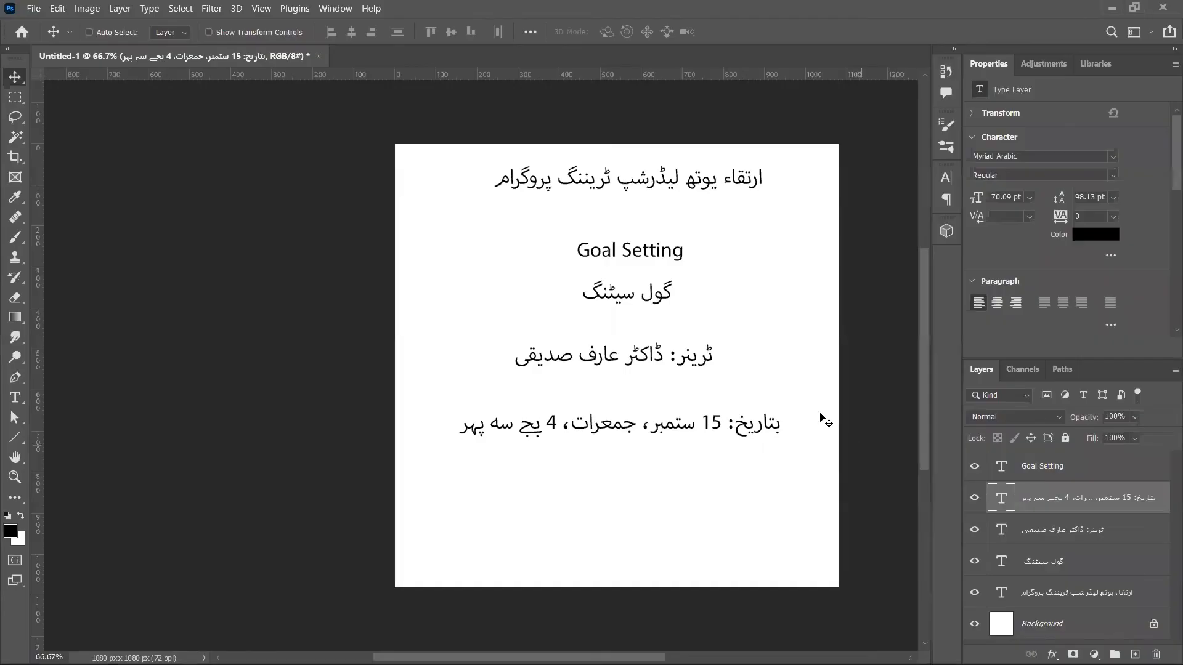
- Scale the date line down to about 66.63% around its centre
left_click(779, 439)
left_click_drag(780, 438, 726, 425)
key("Return")
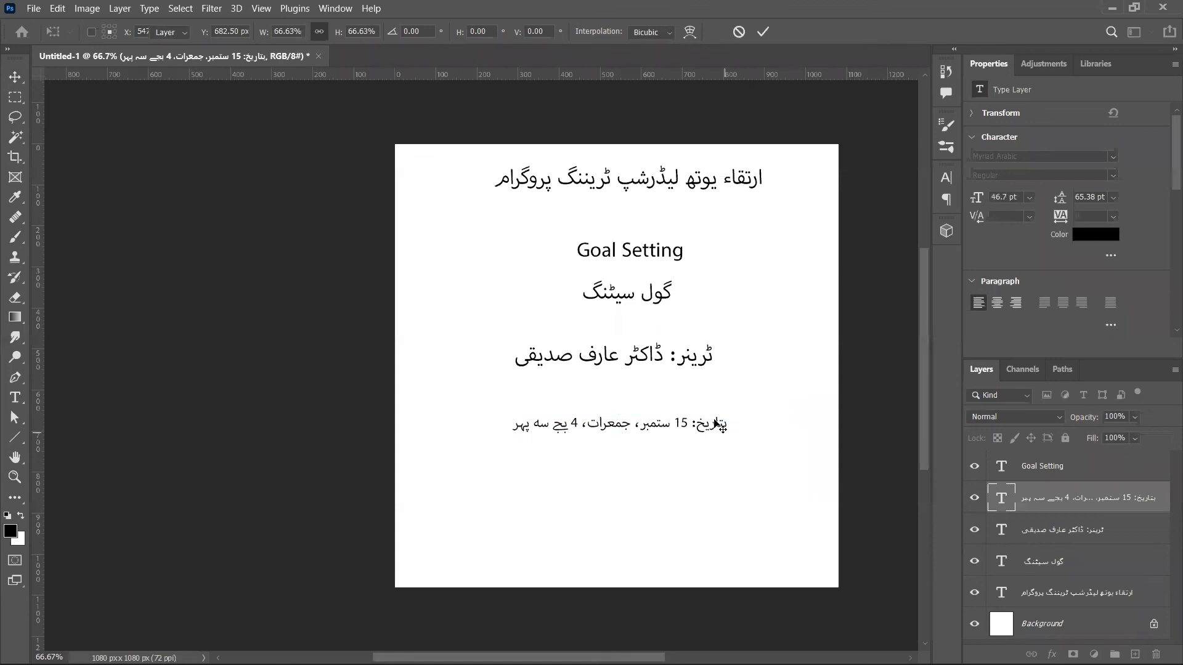
- Duplicate the date line directly beneath itself, replace the copy with the venue line from brief.txt, and centre it on the canvas
left_click_drag(715, 425, 713, 453)
key("alt+Tab")
left_click(1066, 244)
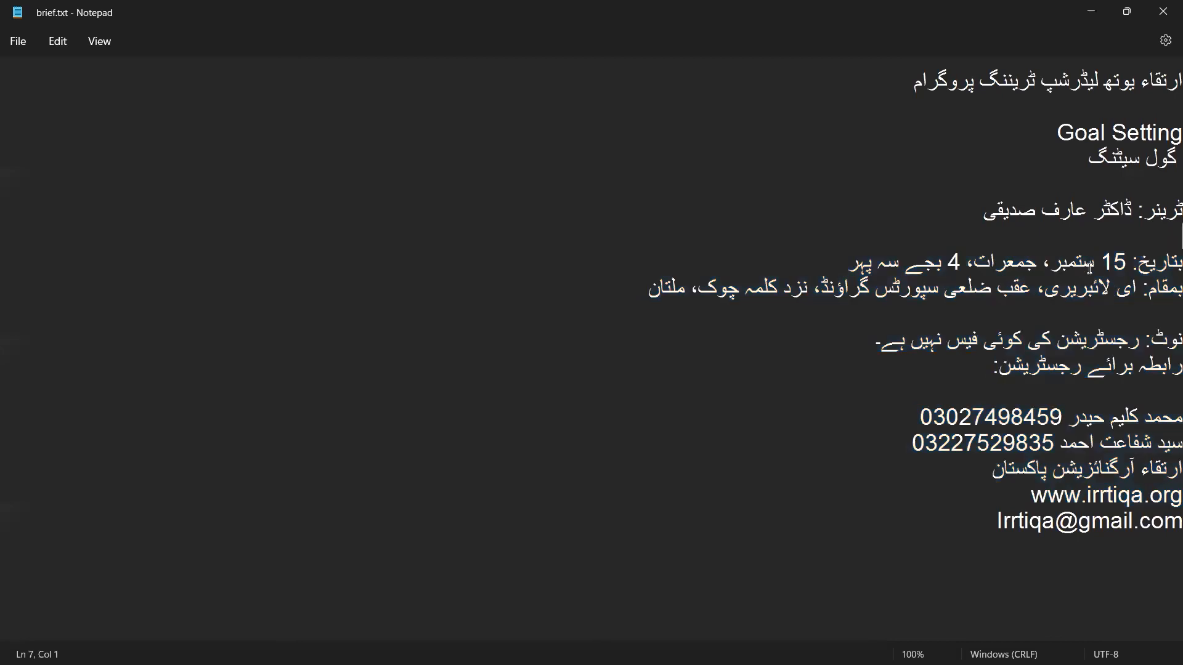
left_click_drag(1169, 287, 649, 290)
key("alt+Tab")
key("t")
left_click(607, 443)
key("ctrl+a")
key("ctrl+v")
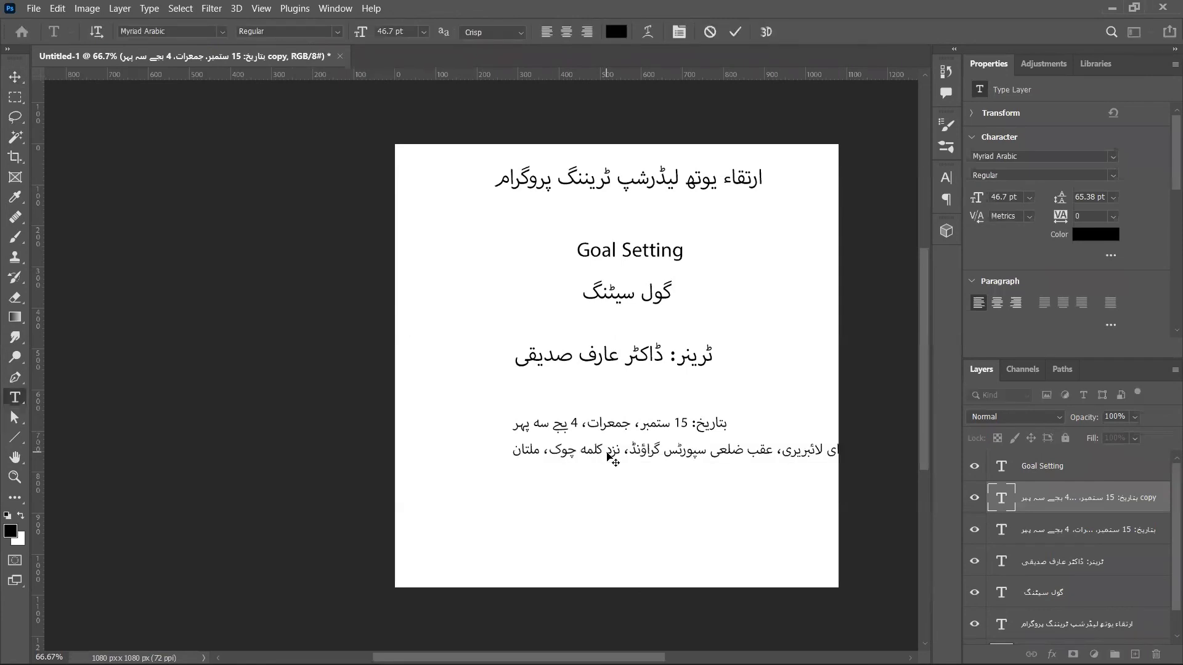
key("ctrl+Return")
key("v")
mouse_move(726, 459)
left_mouse_down()
mouse_move(675, 459)
mouse_move(721, 461)
left_mouse_up()
- Copy نوٹ: رجسٹریشن کی کوئی فیس نہیں ہے۔ from brief.txt into a duplicate of the venue layer and centre it below
key("alt+Tab")
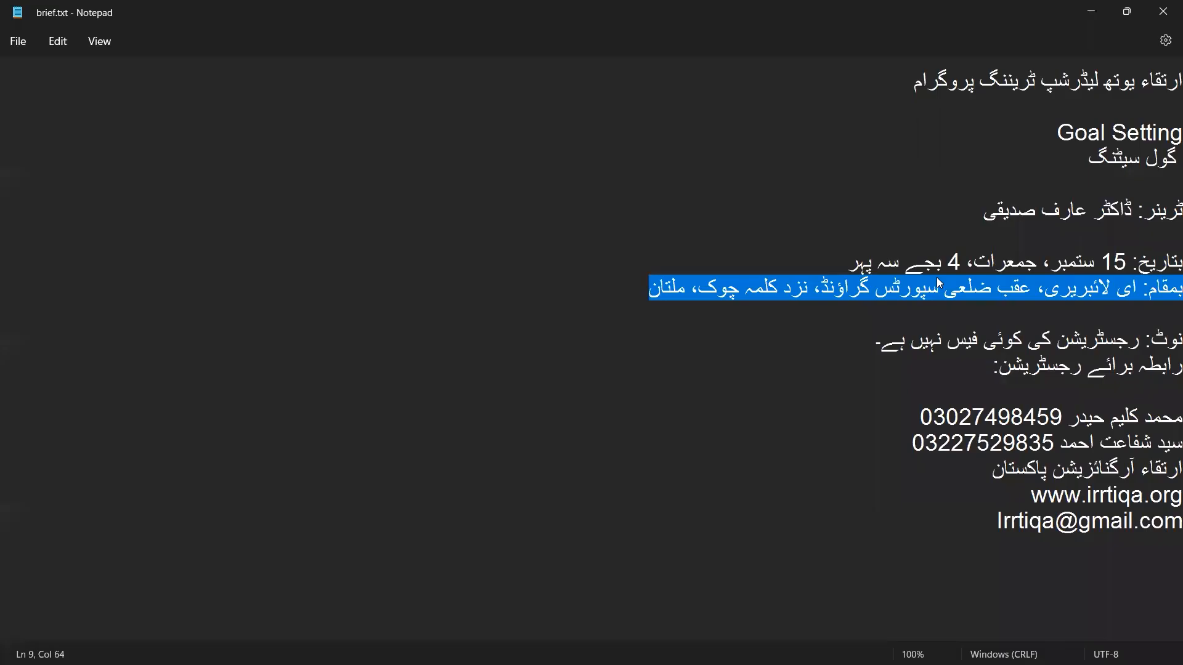
left_click(1148, 340)
left_click_drag(1169, 343, 873, 345)
key("ctrl+c")
key("alt+Tab")
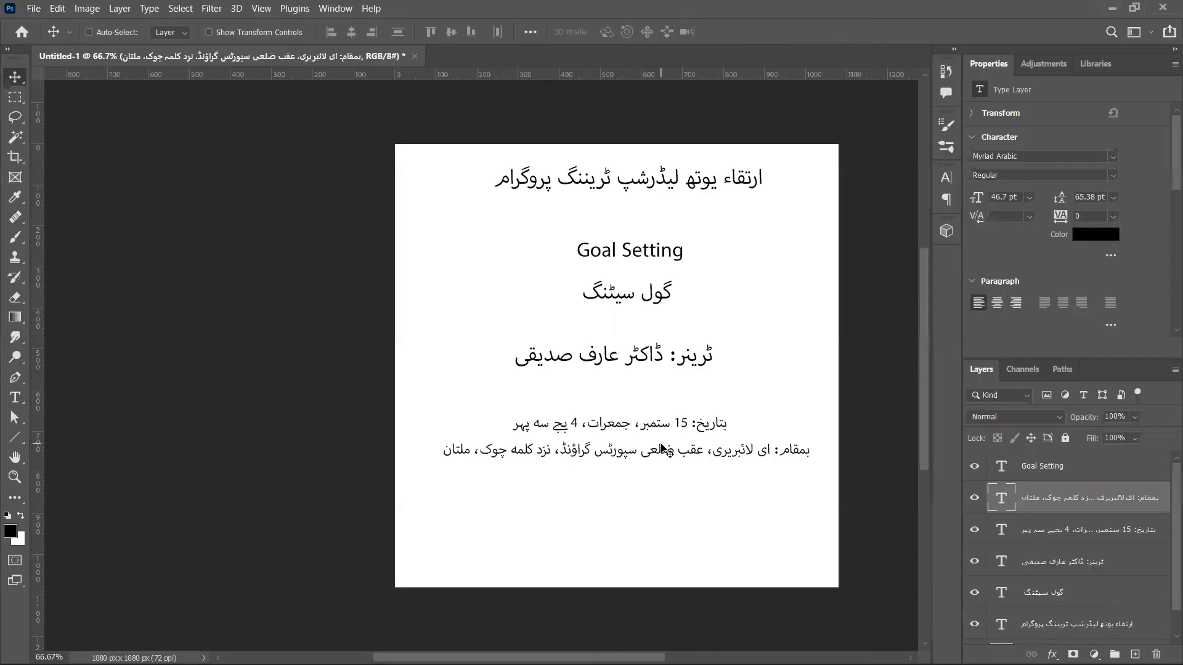
left_click_drag(662, 450, 683, 497)
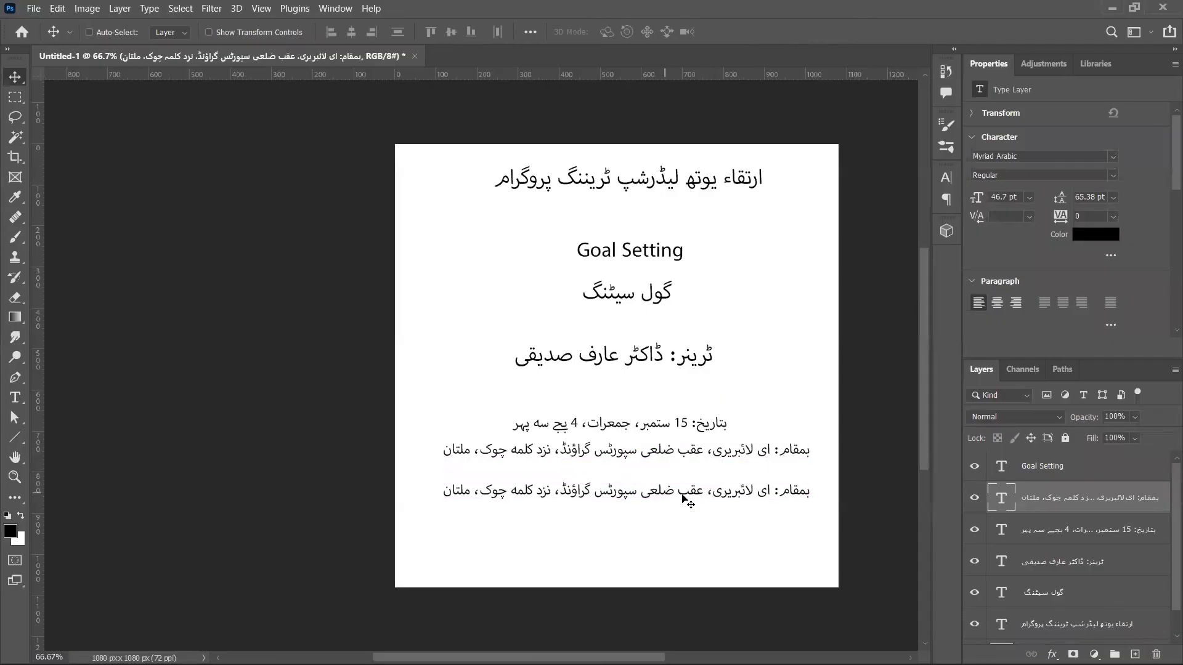
double_click(682, 493)
key("ctrl+v")
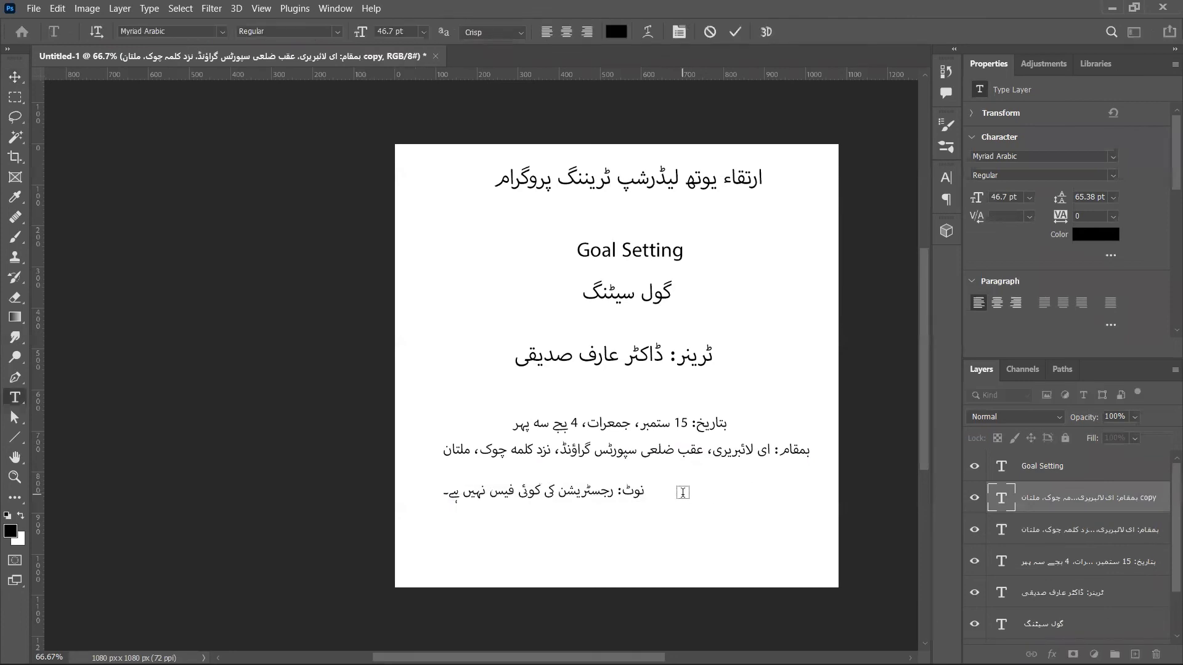
key("ctrl+Return")
left_click_drag(601, 499, 666, 503)
- Copy the line رابطہ برائے رجسٹریشن: from brief.txt
key("alt+Tab")
left_click(1063, 386)
double_click(1063, 386)
double_click(991, 372)
left_click(984, 377)
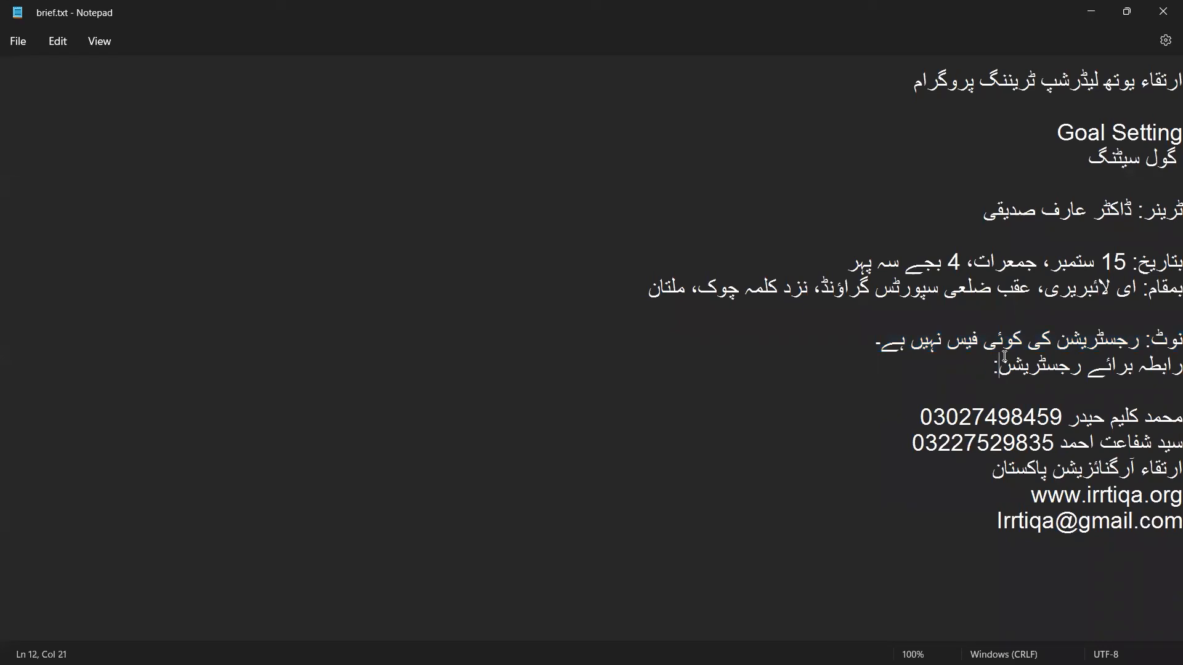
left_click_drag(993, 360, 1171, 364)
key("ctrl+c")
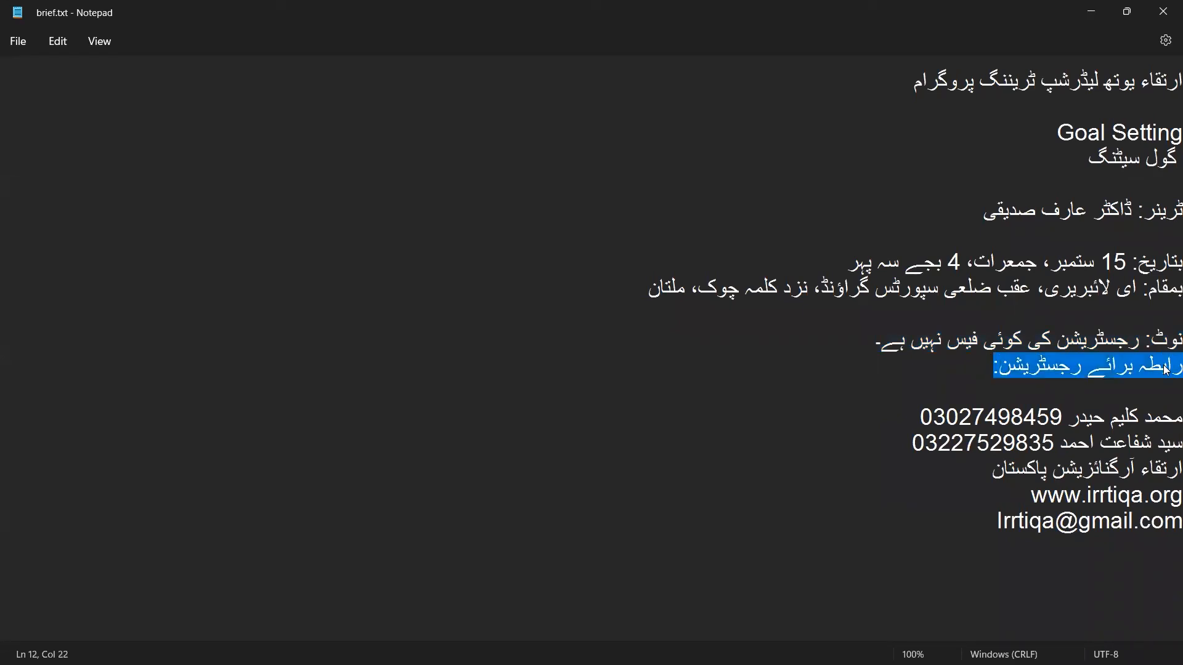
- Duplicate the registration note below itself, replace the copy's text with the copied رابطہ برائے رجسٹریشن: line, and centre it
key("alt+Tab")
left_click_drag(633, 500, 632, 537)
key("t")
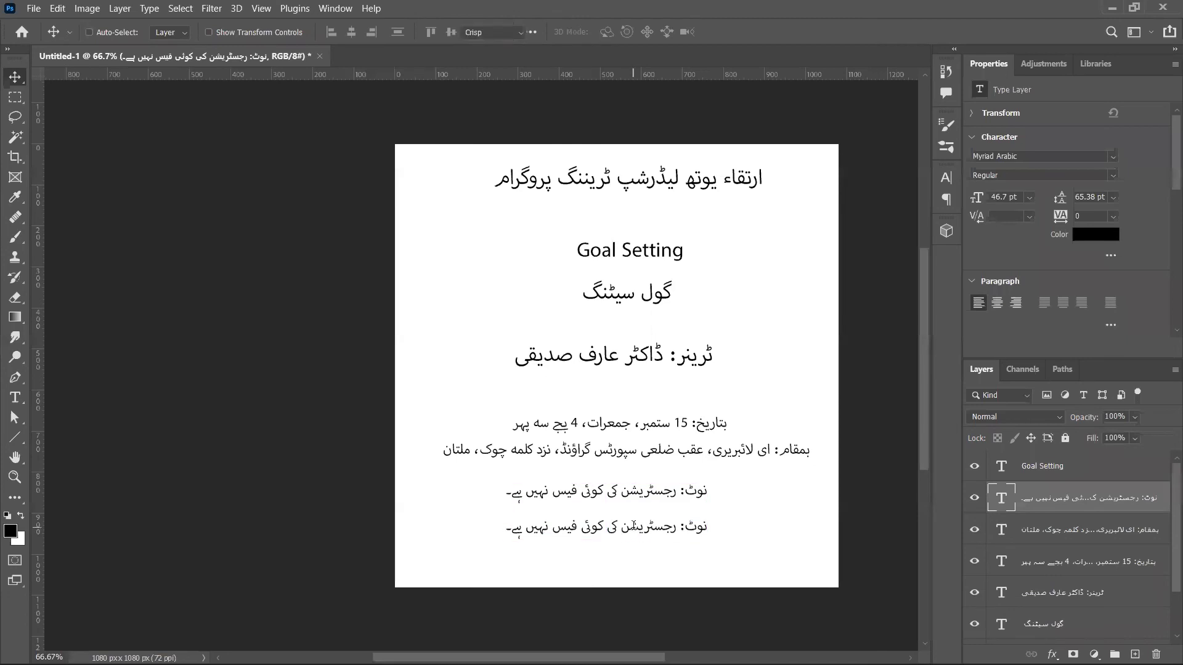
left_click(632, 525)
key("ctrl+a")
key("ctrl+v")
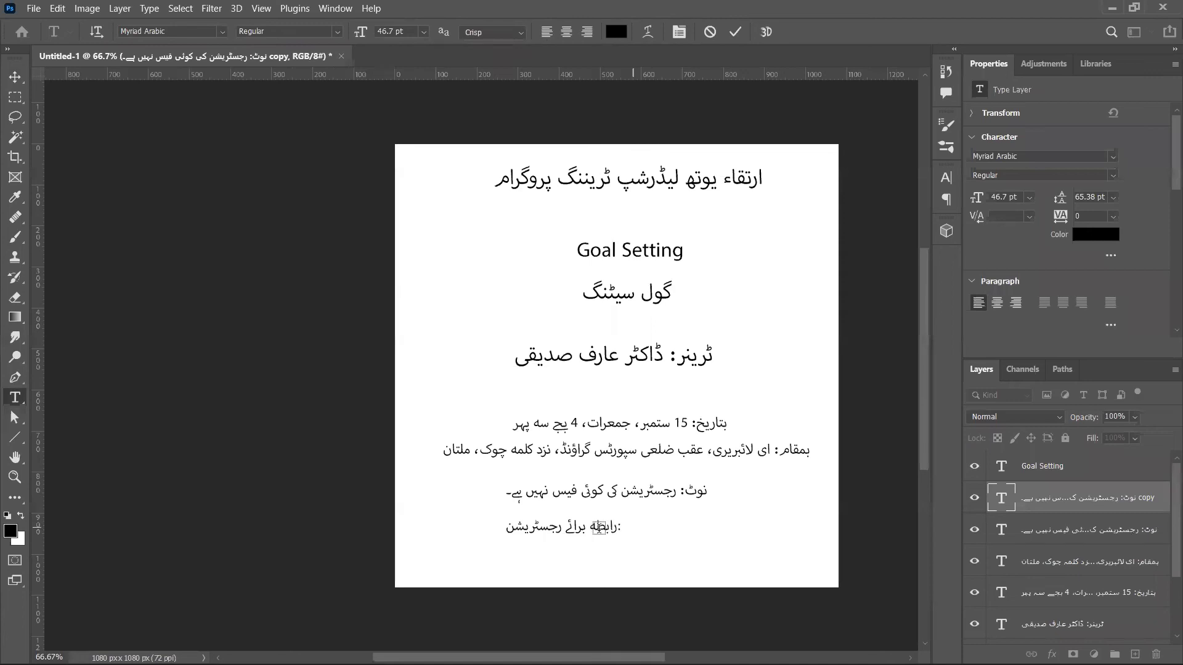
key("ctrl+Return")
key("v")
left_click_drag(593, 540, 656, 536)
- Copy the two contact lines with names and phone numbers from brief.txt and return to Photoshop
key("alt+Tab")
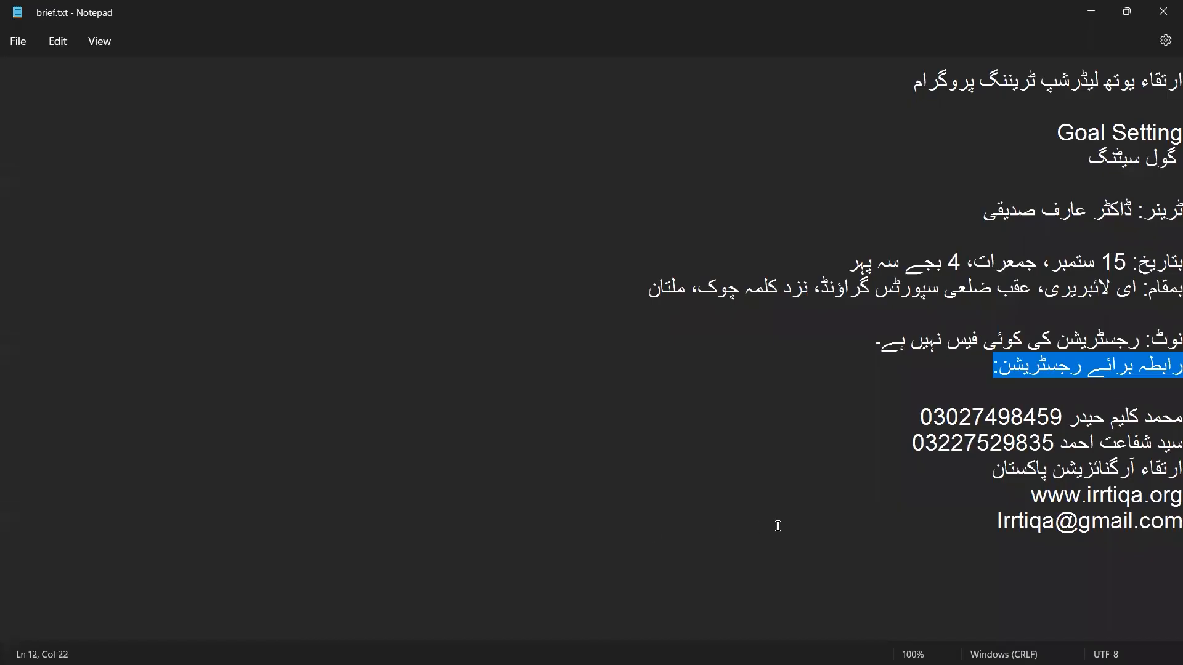
left_click(737, 376)
left_click_drag(1171, 416, 890, 443)
key("ctrl+c")
key("alt+Tab")
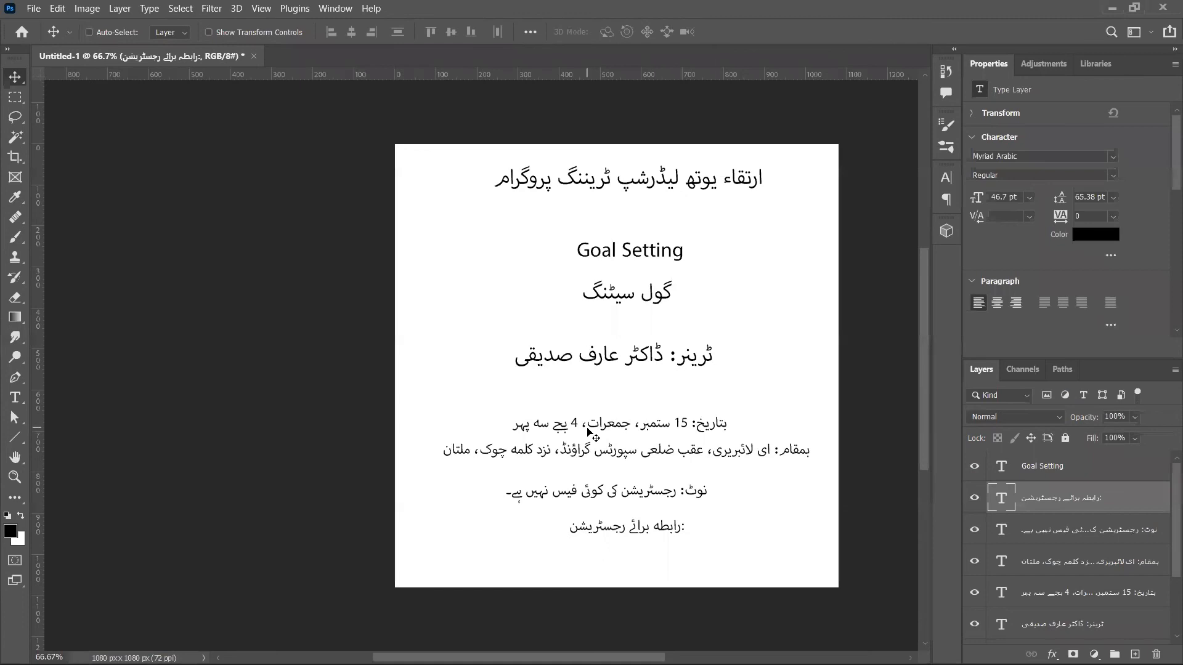
- Move all text lines below the Urdu title upward and closer together to free space at the canvas's lower end
left_click_drag(674, 509, 673, 499)
left_click_drag(634, 542, 681, 240)
left_click_drag(667, 348, 667, 303)
left_click_drag(486, 301, 717, 510)
left_click_drag(710, 465, 708, 435)
left_click_drag(666, 329, 596, 520)
left_click_drag(634, 452, 633, 436)
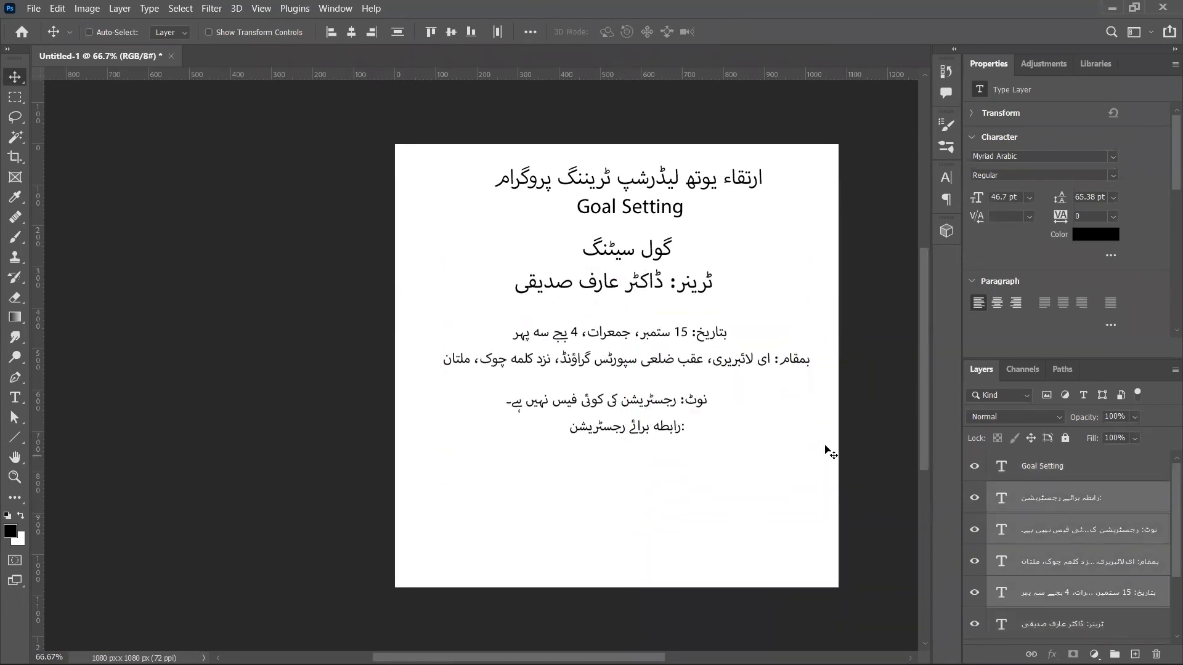
- Duplicate the رابطہ برائے رجسٹریشن: line below itself, replace the copy's text with the two copied contact lines, and centre it
left_click(628, 432, "ctrl")
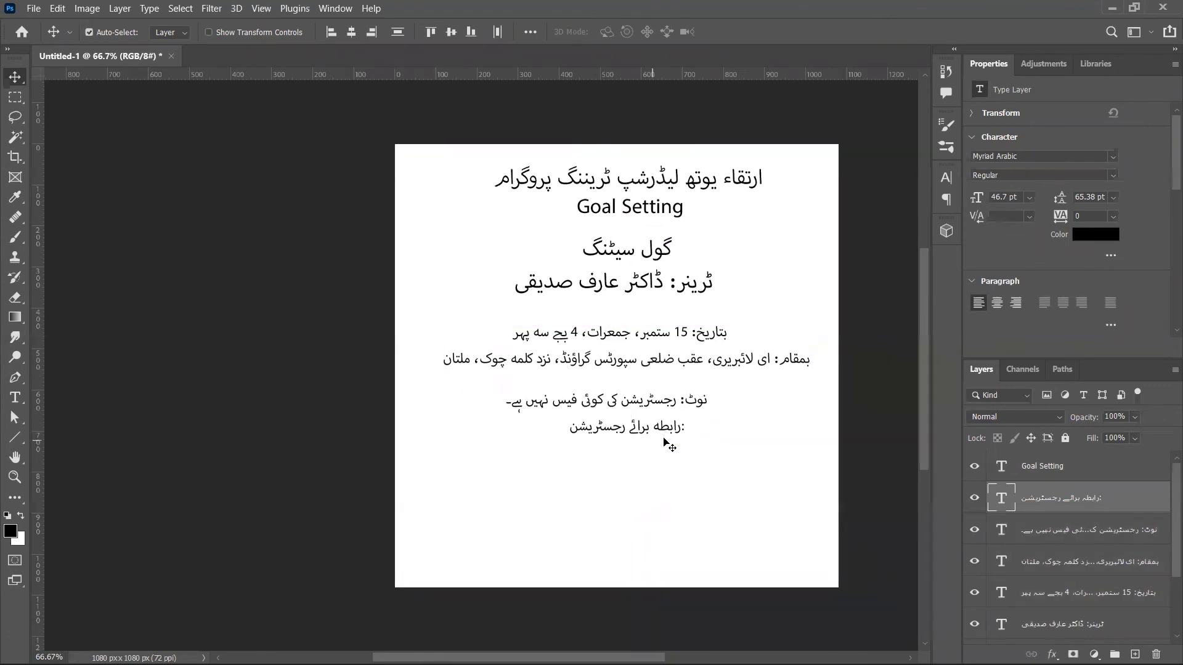
left_click_drag(656, 430, 663, 481)
key("alt+Tab")
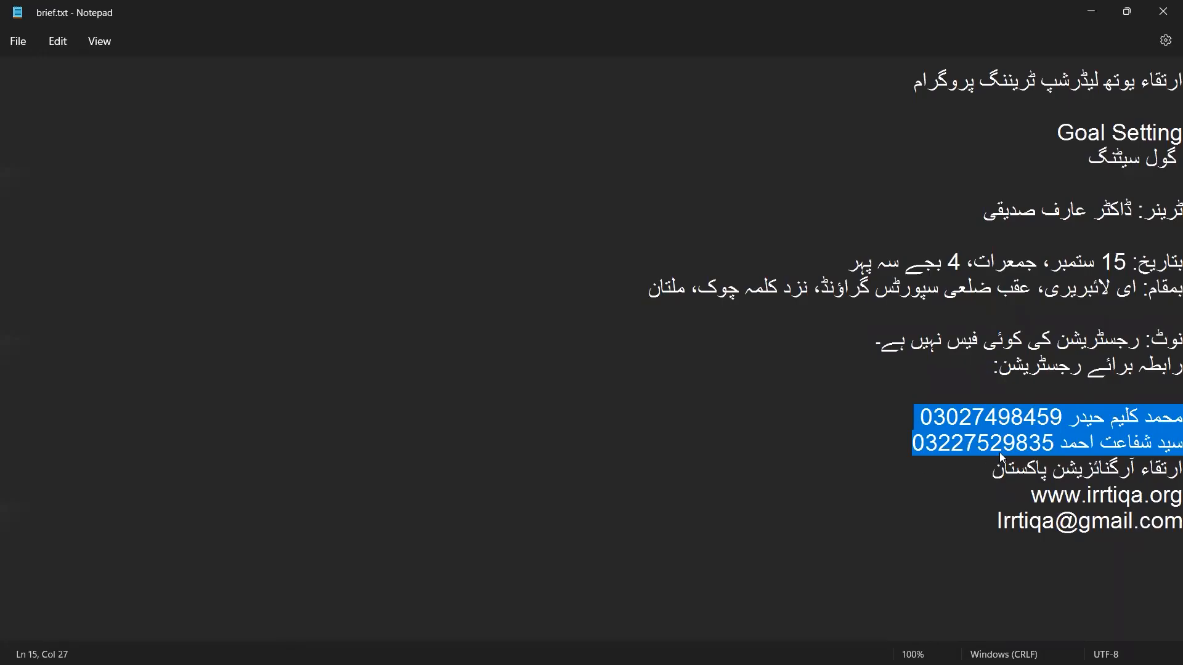
key("alt+Tab")
double_click(625, 476)
key("ctrl+a")
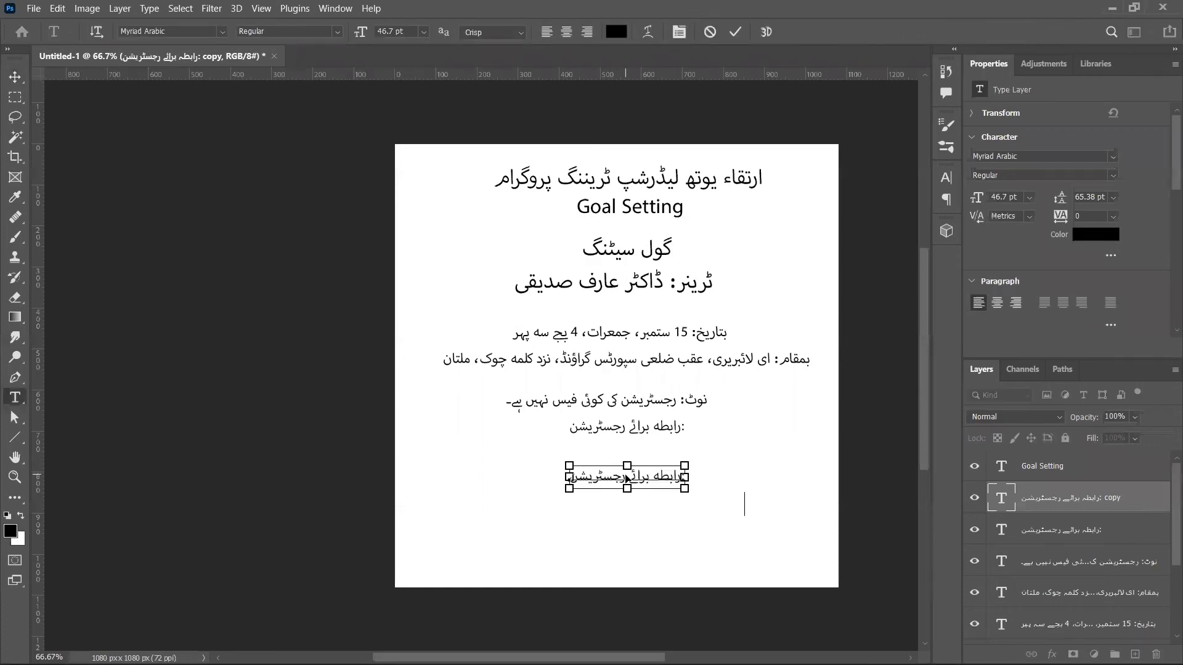
key("ctrl+v")
key("ctrl+Return")
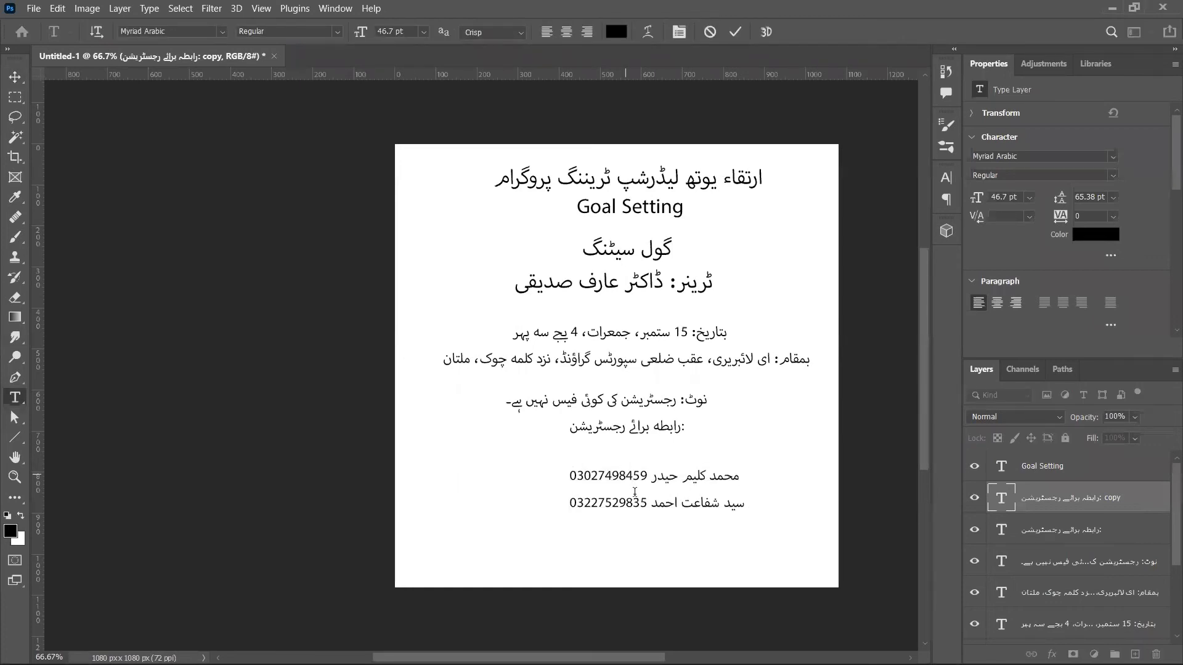
key("v")
left_click_drag(624, 480, 594, 460)
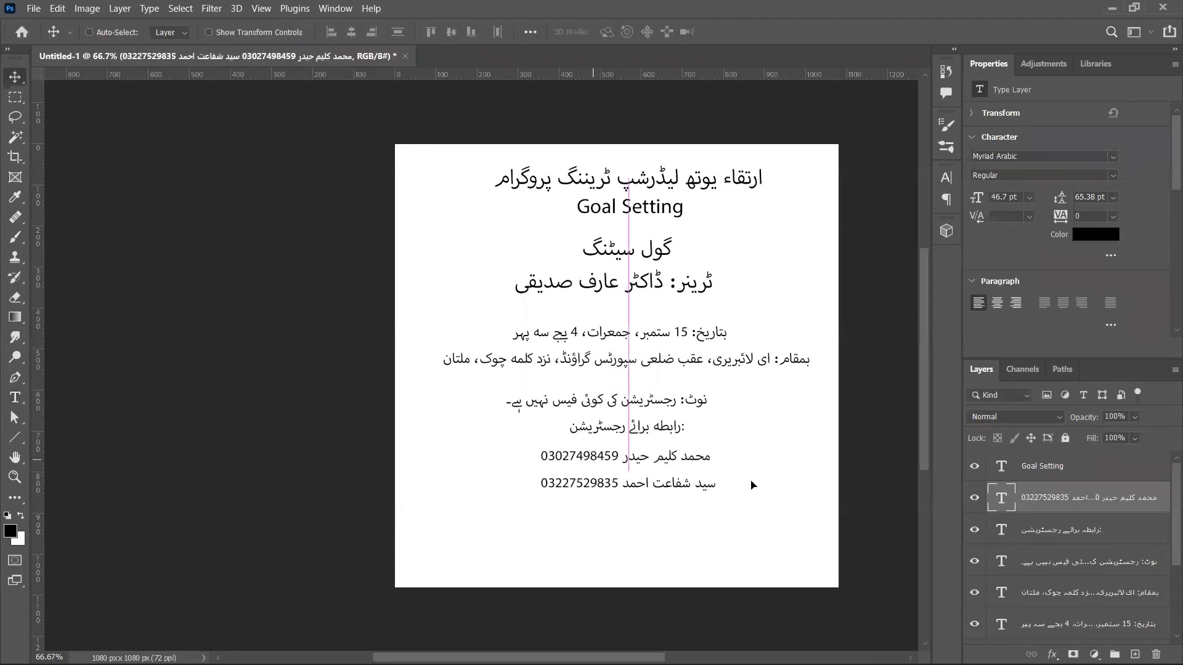
- Copy the organisation line ارتقاء آرگنائزیشن پاکستان from brief.txt and return to Photoshop
key("alt+Tab")
left_click(1111, 469)
left_click_drag(1169, 472, 1137, 470)
left_click(971, 475)
left_click_drag(971, 474, 1170, 465)
key("ctrl+c")
key("alt+Tab")
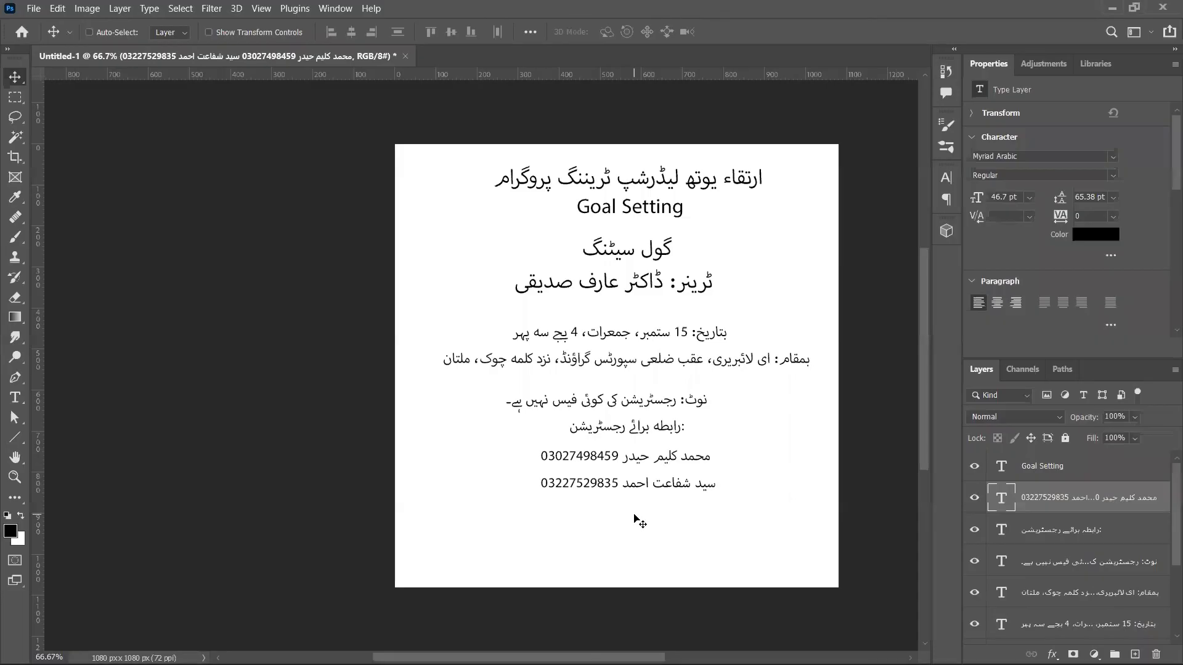
- Duplicate the contact lines below themselves and replace the copy's text with the copied organisation name
left_click_drag(649, 483, 648, 542)
left_click(648, 513)
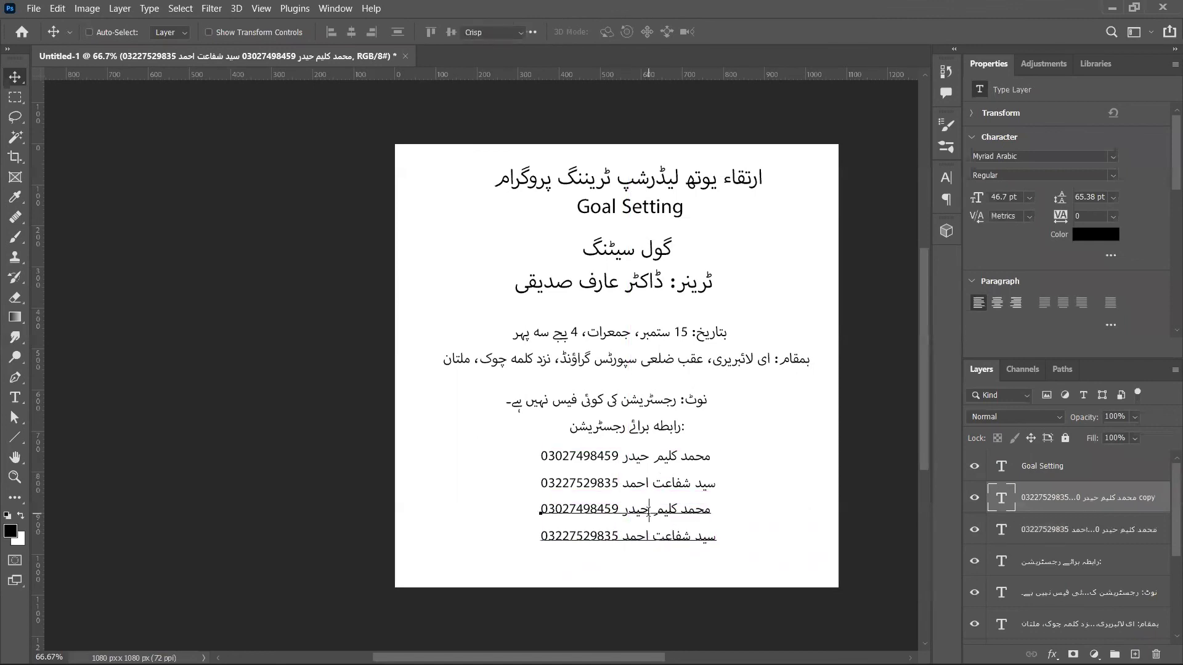
key("ctrl+a")
key("ctrl+v")
key("alt+Tab")
left_click_drag(978, 528, 1167, 487)
left_click(1168, 487)
mouse_move(1020, 500)
left_mouse_down()
mouse_move(1092, 521)
mouse_move(1172, 526)
mouse_move(998, 516)
mouse_move(996, 500)
mouse_move(1068, 504)
mouse_move(1026, 505)
mouse_move(1033, 496)
left_mouse_up()
left_click(1155, 535)
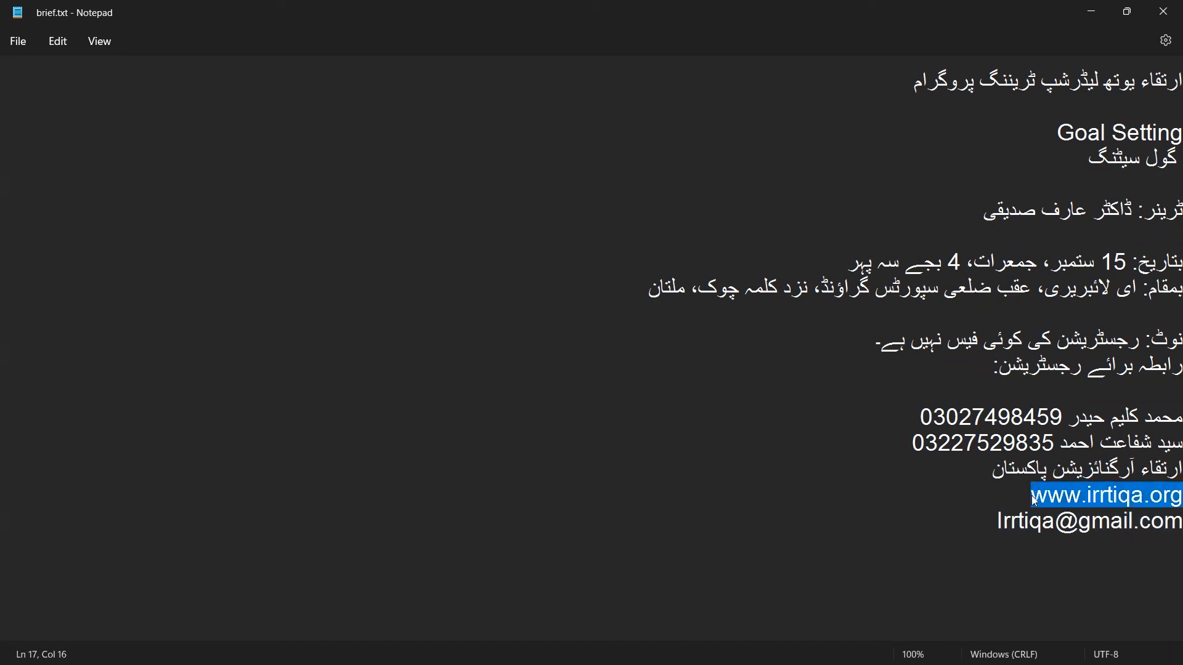
key("alt+Tab")
left_click_drag(655, 521, 654, 558)
double_click(653, 549)
- Copy the e-mail address from brief.txt, add it beneath the website in the same text layer, and make its first letter lowercase
key("alt+Tab")
left_click_drag(996, 521, 1180, 519)
key("ctrl+c")
key("alt+Tab")
key("ctrl+v")
key("Right")
key("shift+Right")
type("i")
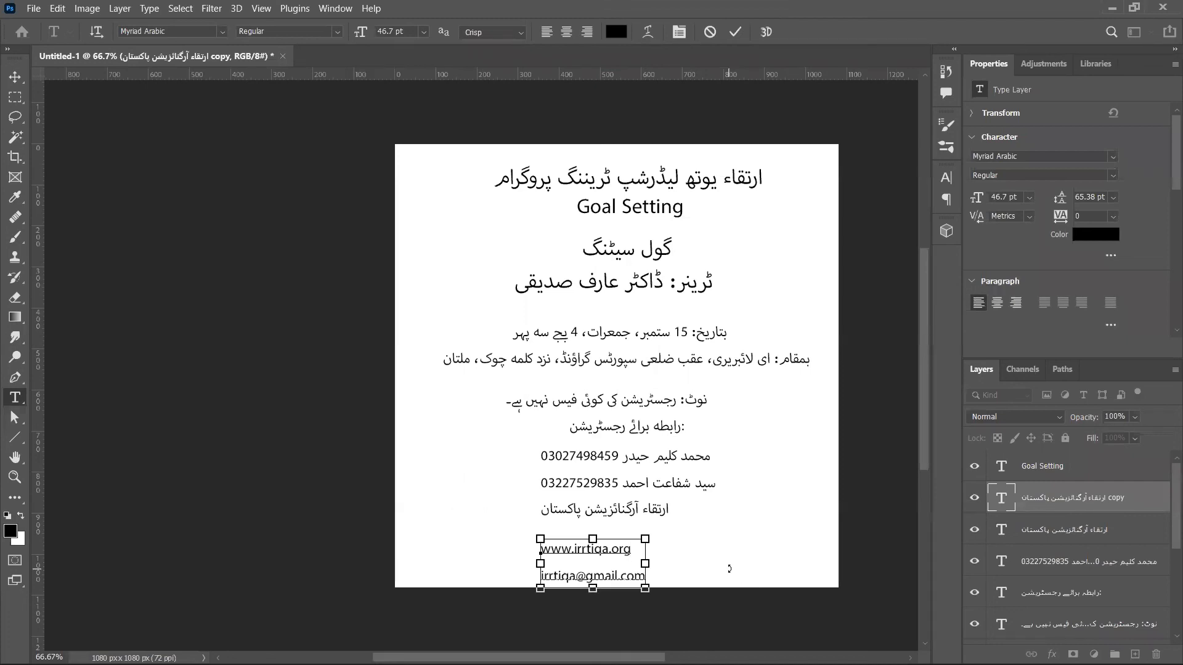
left_click(729, 568)
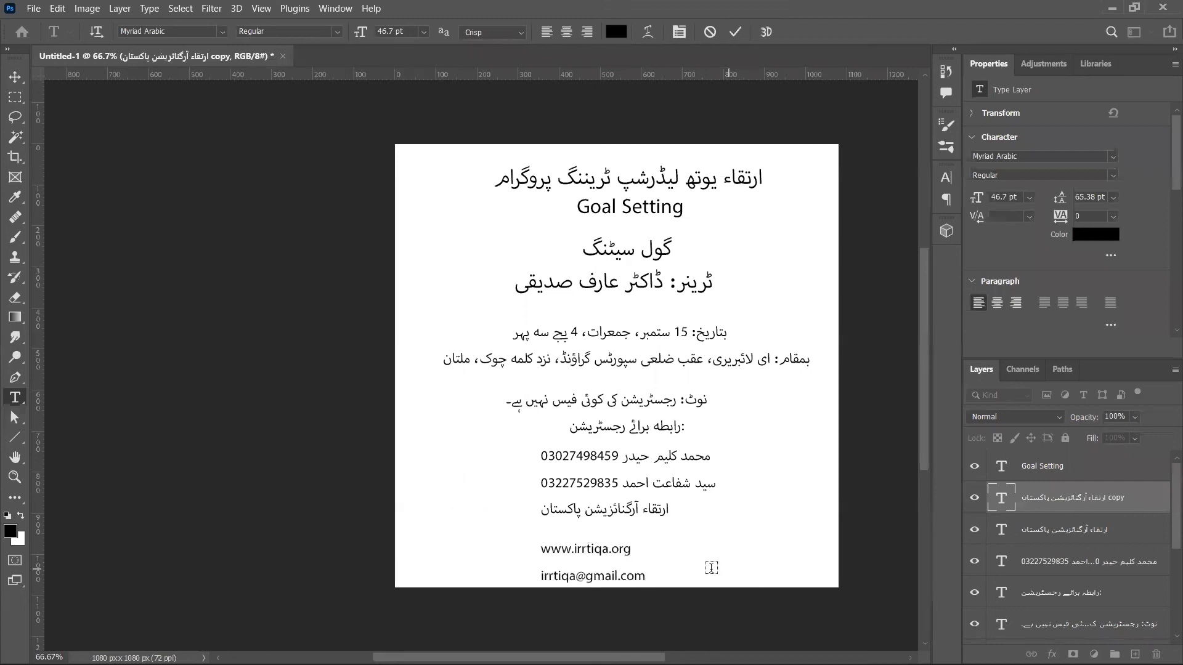
- Move the website and e-mail text slightly up, and check brief.txt for any remaining content
key("v")
left_click_drag(633, 568, 633, 558)
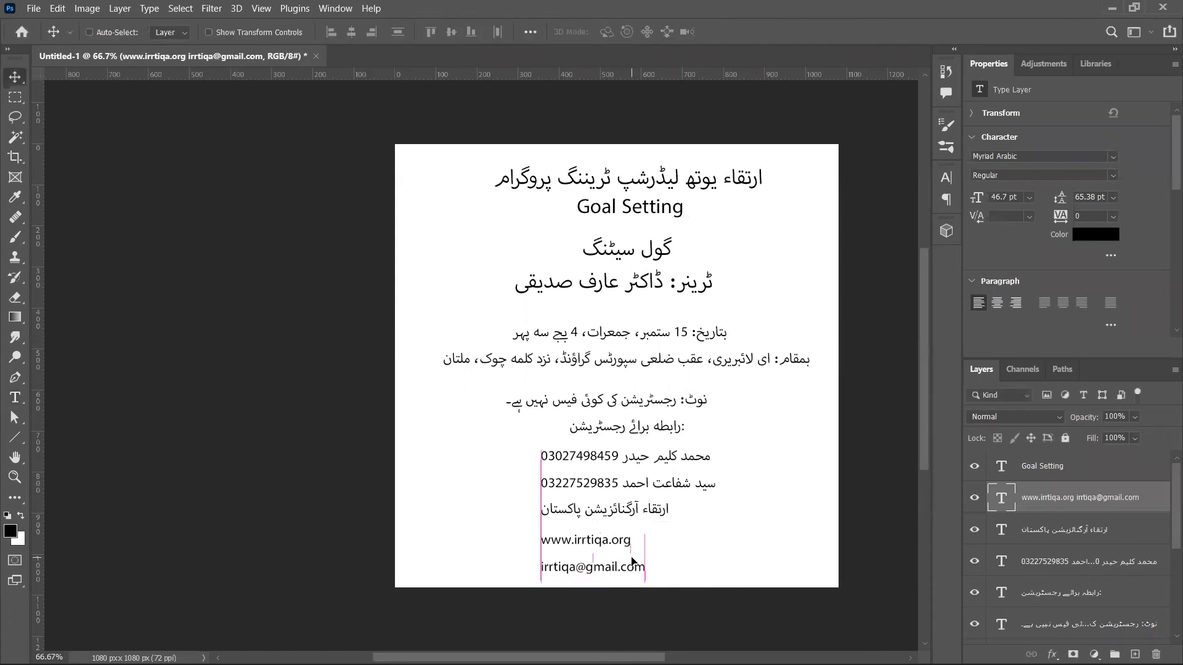
key("alt+Tab")
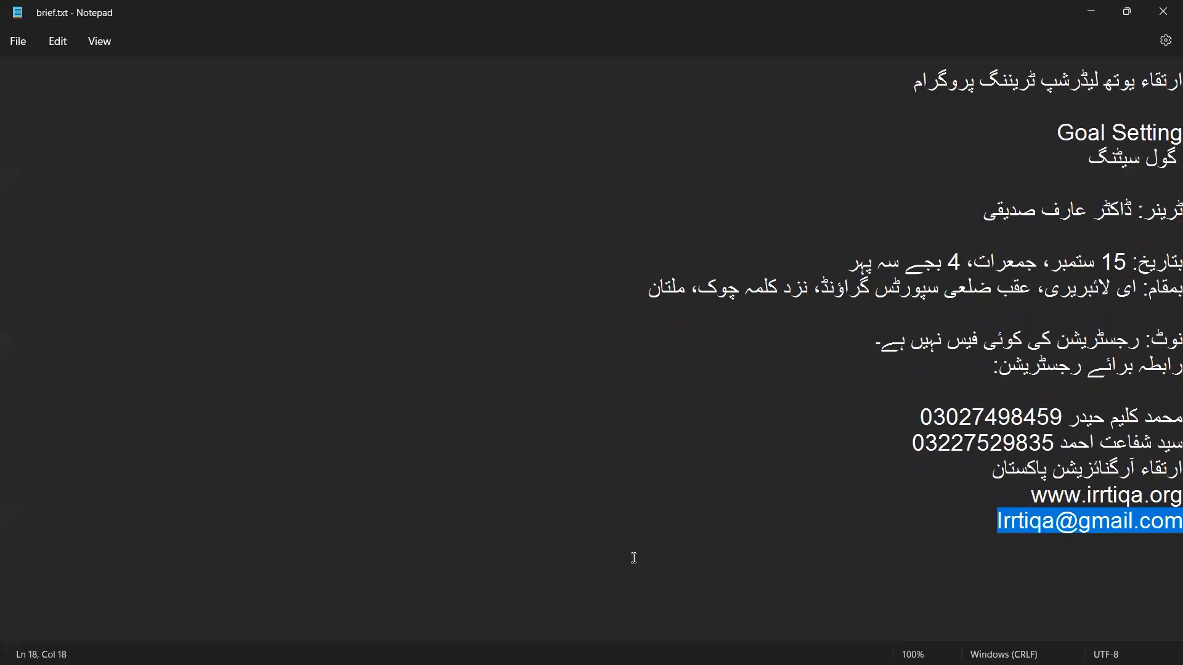
left_click(841, 525)
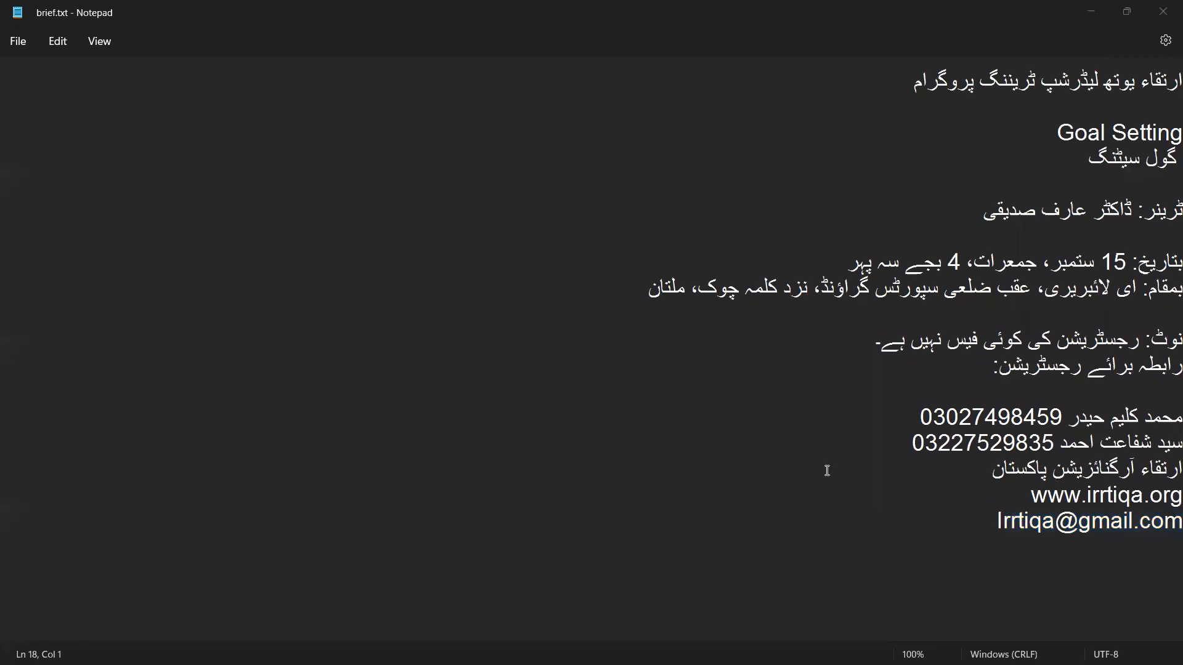
key("alt+Tab")
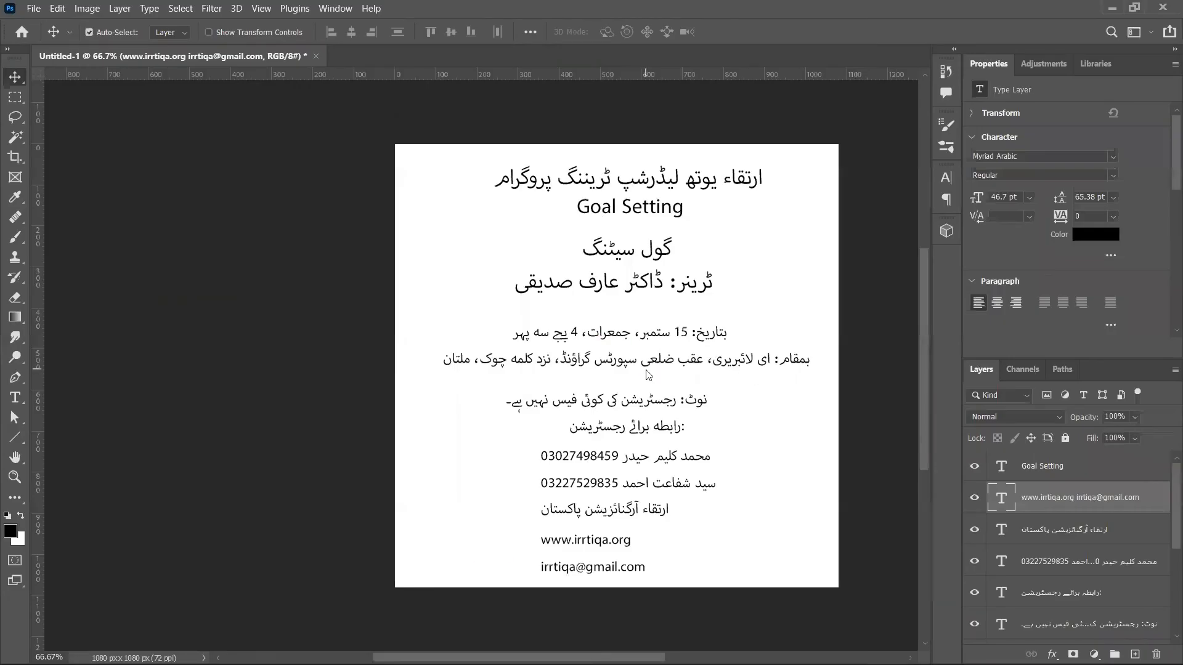
- Start saving the document under a new name, using the copied path of the Irrtiqa project folder as the destination
key("ctrl+shift+s")
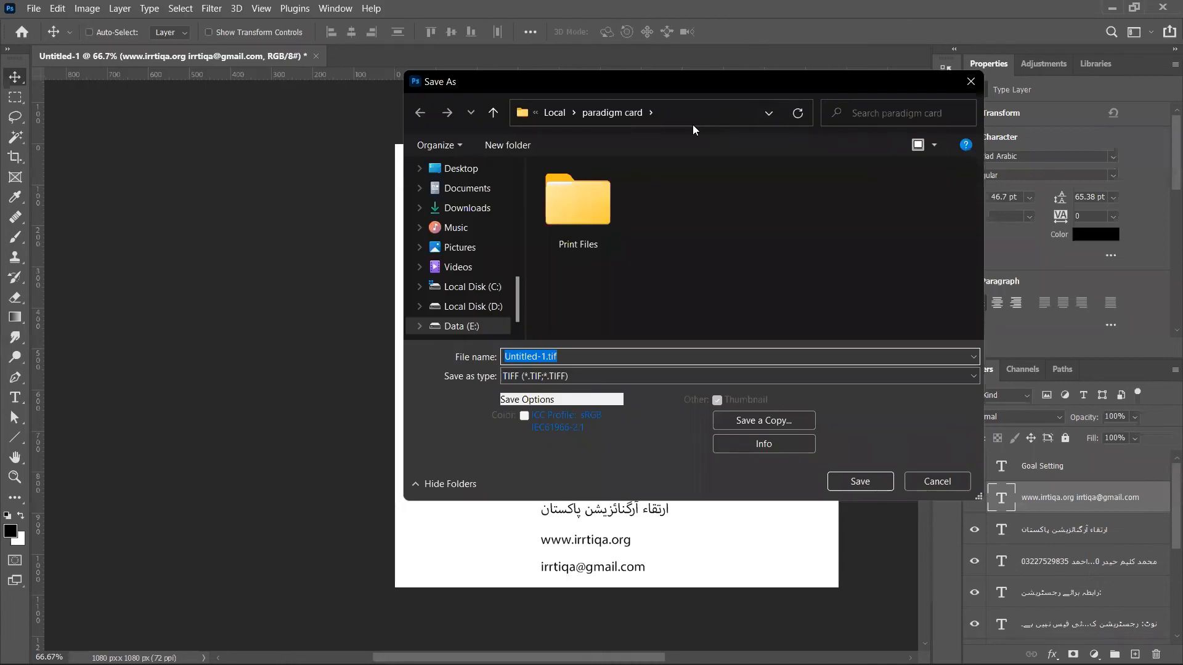
key("alt+Tab")
left_click(931, 171)
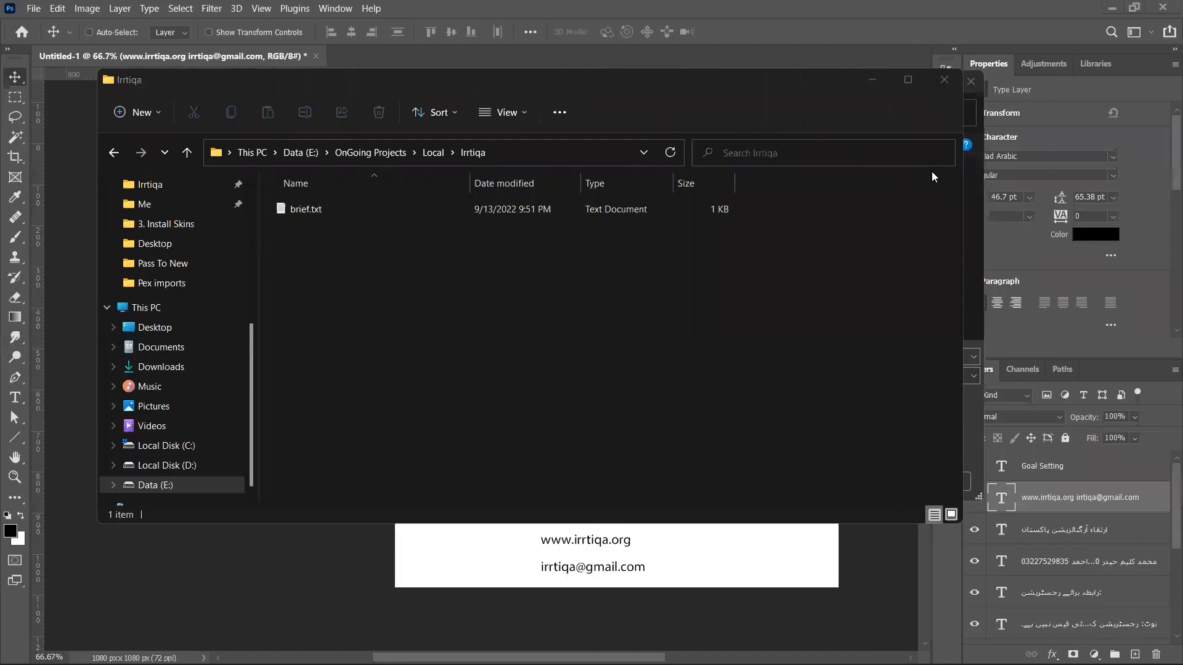
left_click(564, 159)
key("ctrl+c")
key("alt+Tab")
left_click(701, 112)
key("ctrl+v")
key("Return")
- Name the file Post, set its type to Photoshop (PSD), and save it
left_click(666, 364)
type("Post")
key("Tab")
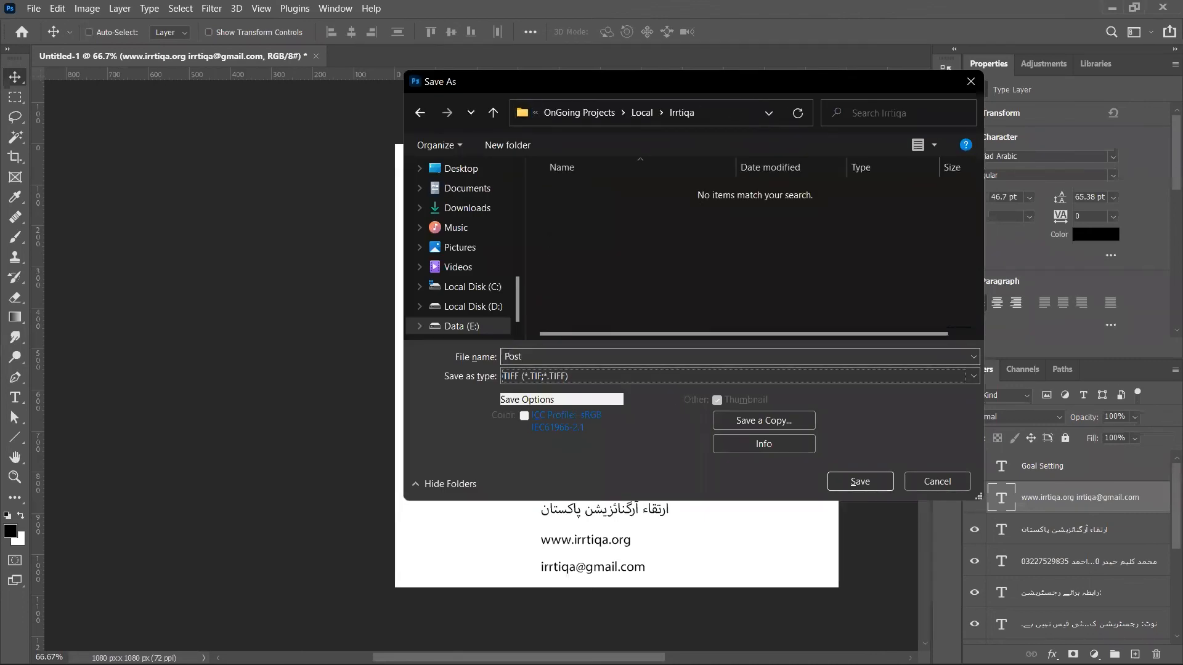
left_click(657, 375)
left_click(623, 403)
left_click(627, 377)
left_click(623, 393)
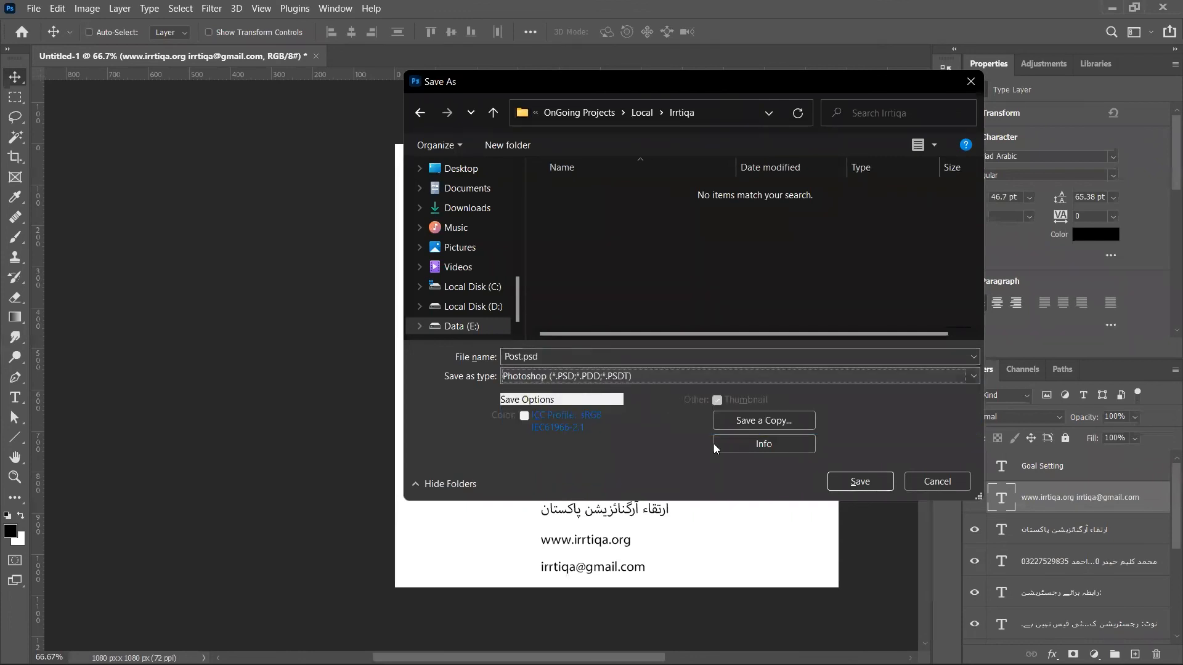
left_click(841, 483)
key("Return")
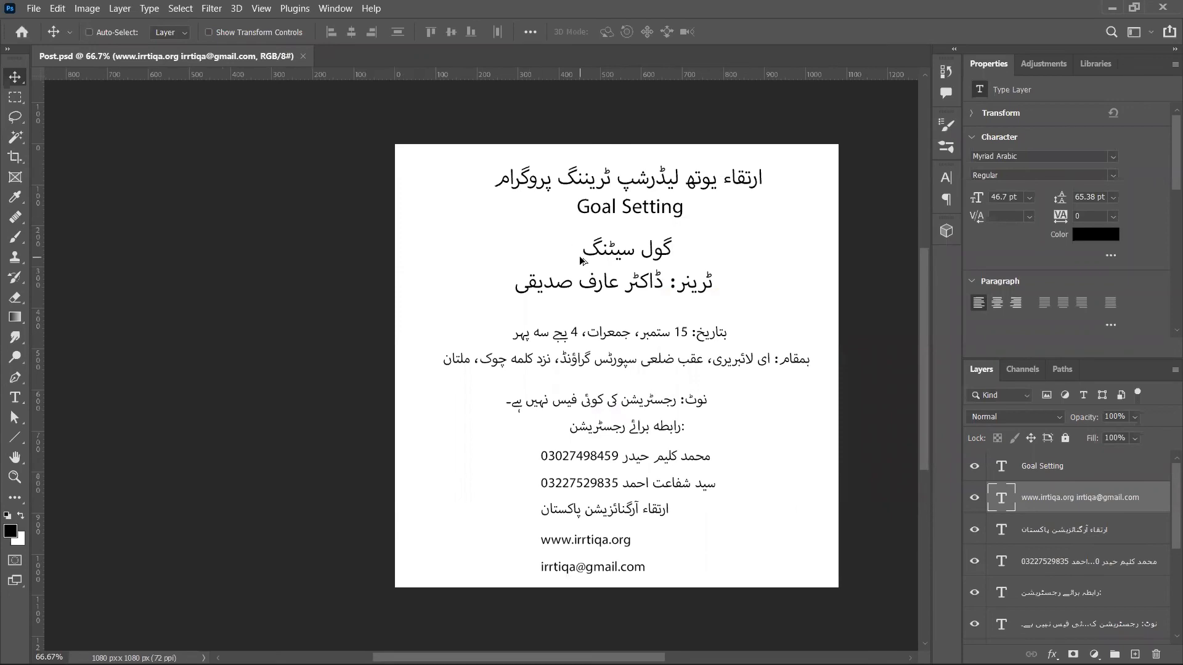
- Check the Irrtiqa project folder for the brief and the saved Photoshop file, and return to the canvas
key("super+Tab")
left_click(463, 180)
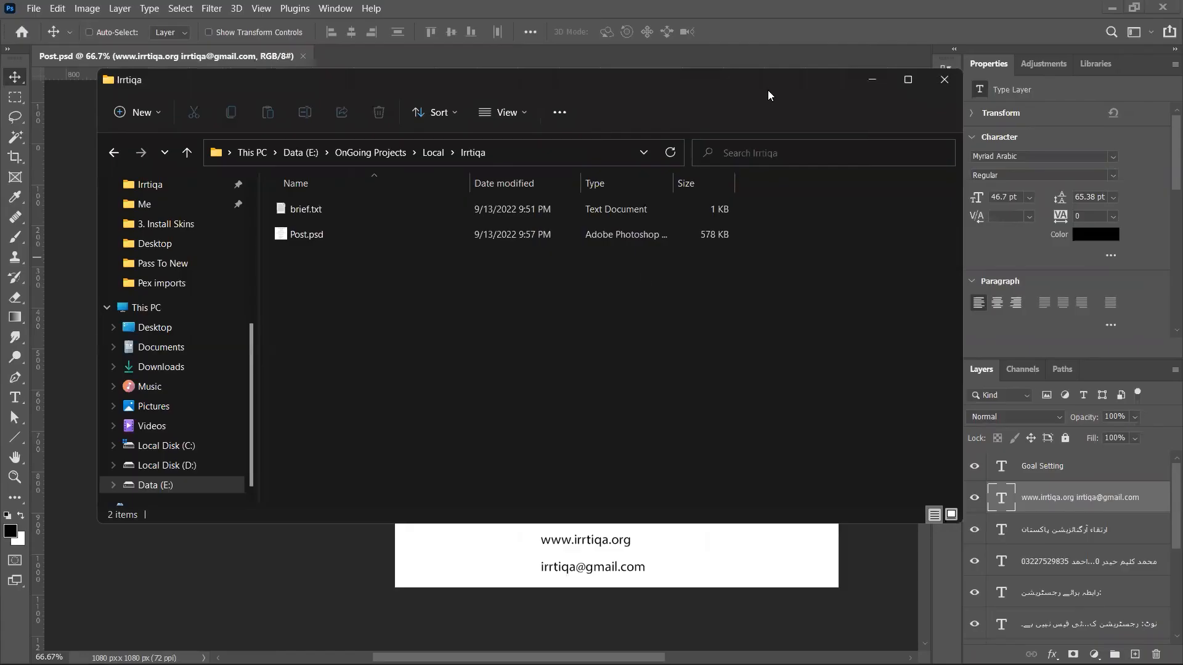
left_click_drag(764, 83, 866, 69)
left_click_drag(506, 280, 495, 188)
left_click(479, 269)
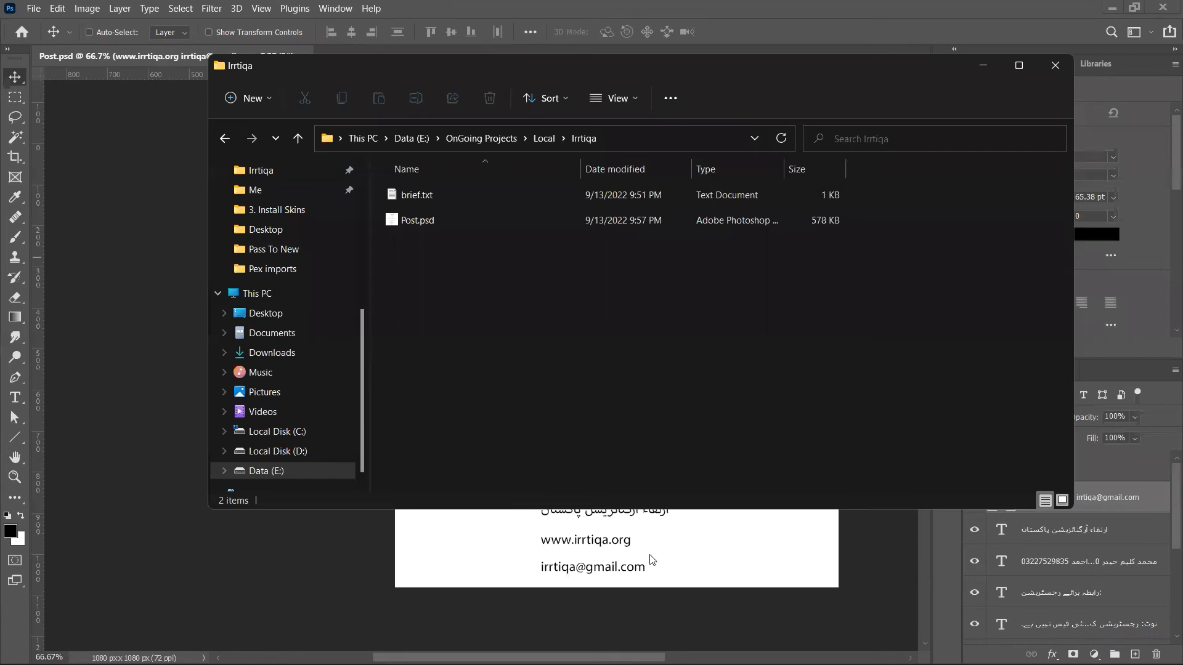
left_click(680, 576)
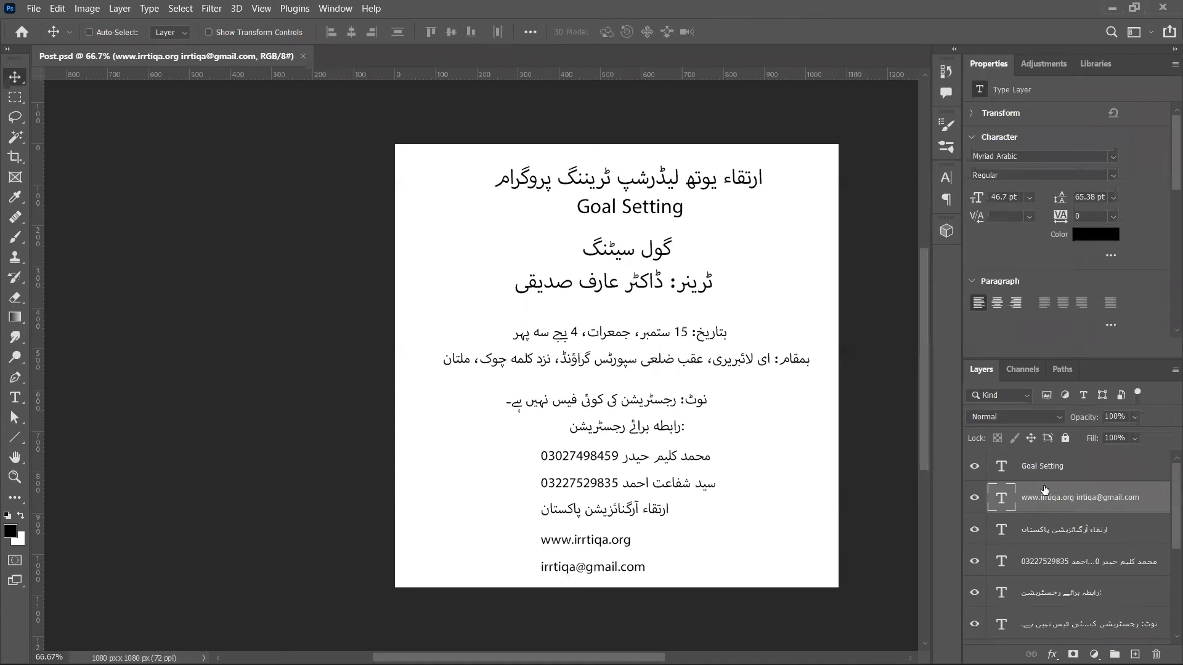
left_click_drag(757, 268, 589, 302)
left_click_drag(827, 224, 756, 262)
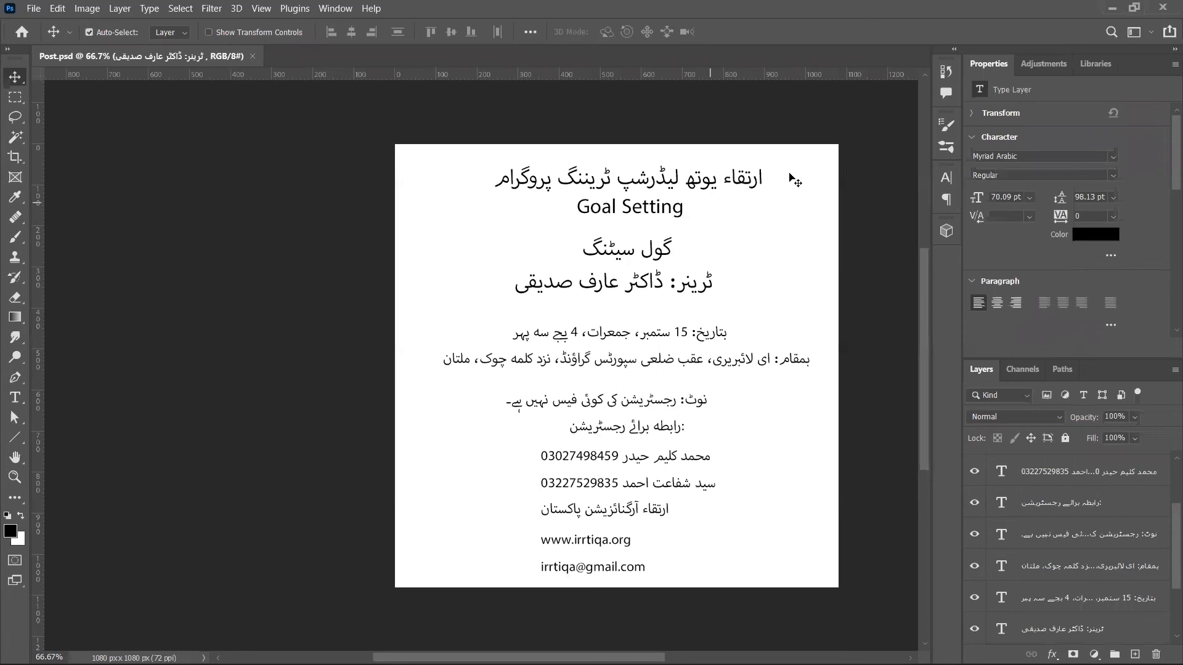
left_click(677, 212)
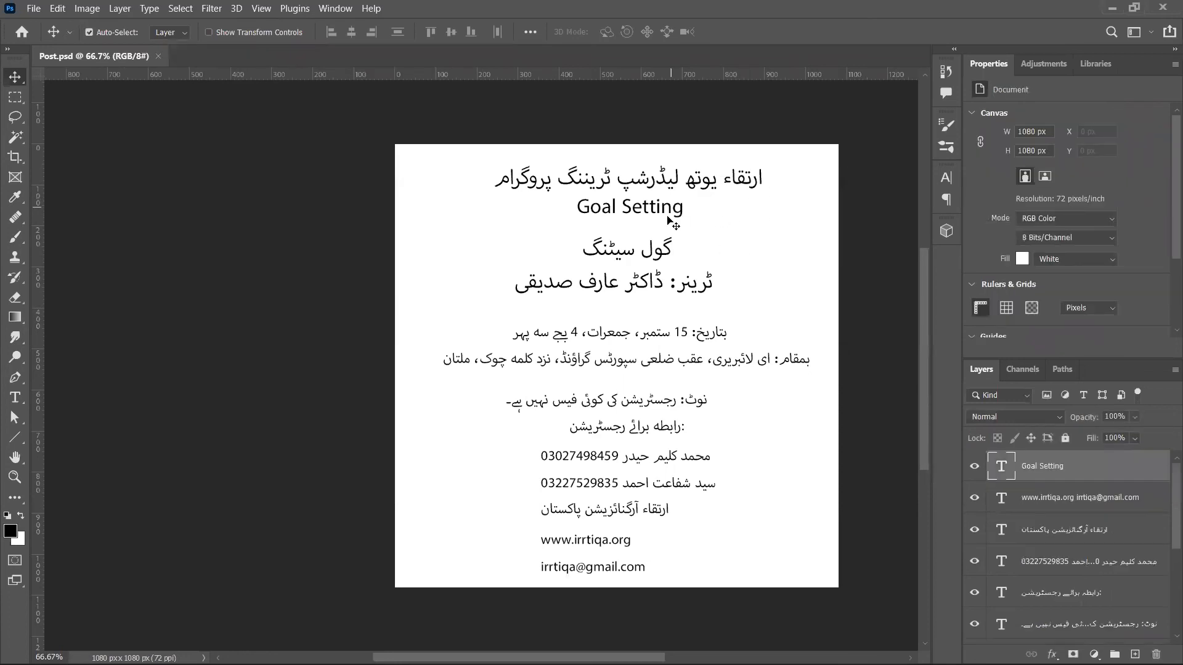
left_click(651, 264)
left_click(662, 210)
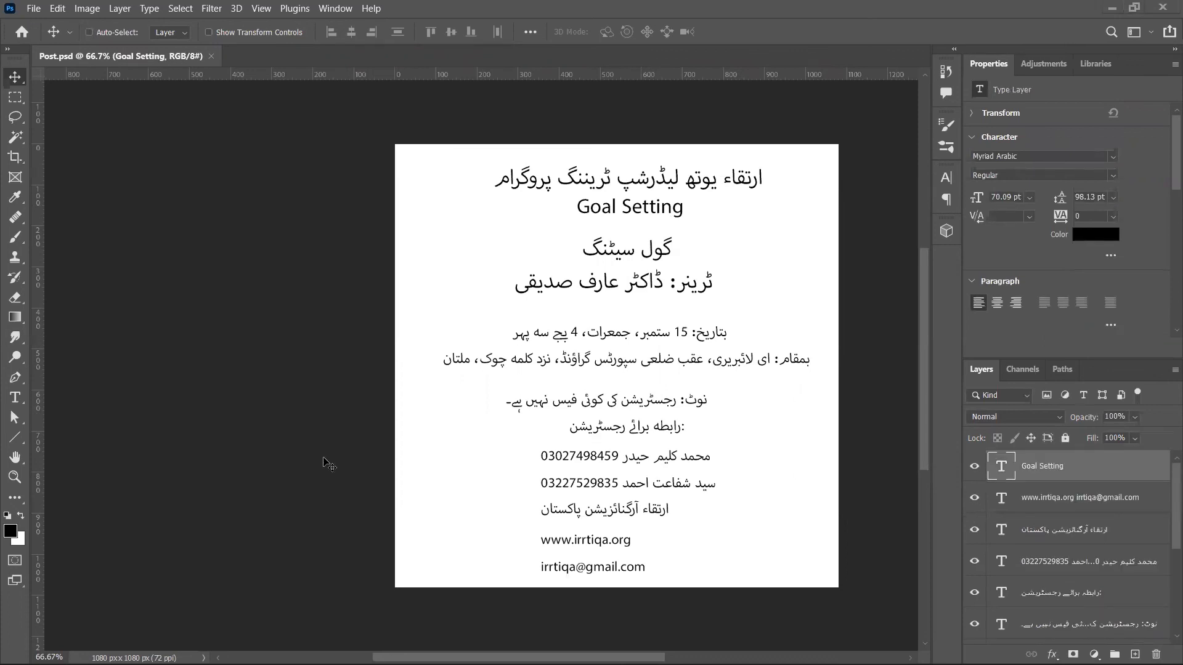
left_click(696, 293, "ctrl")
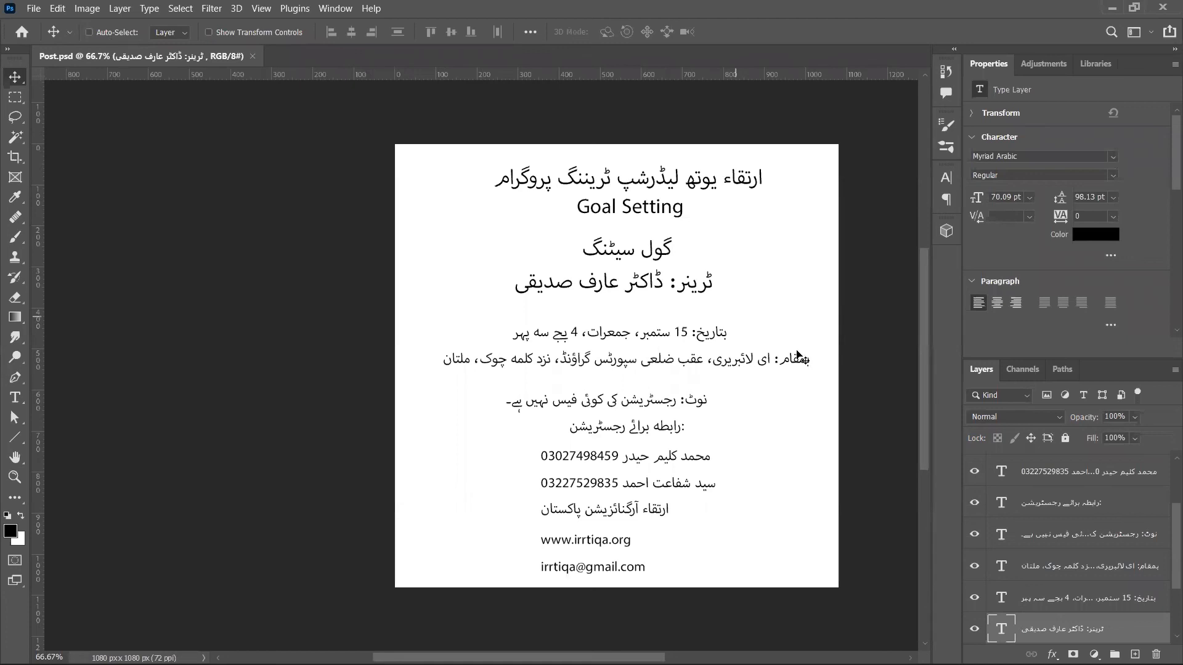
key("ctrl")
key("ctrl")
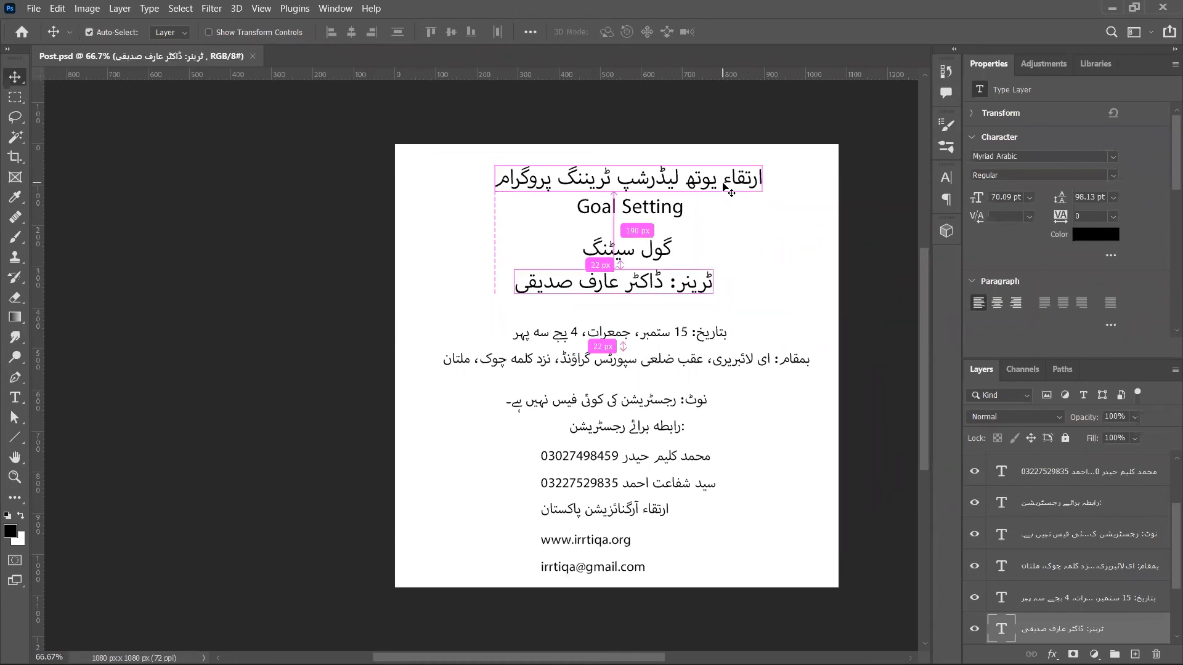
left_click(753, 186)
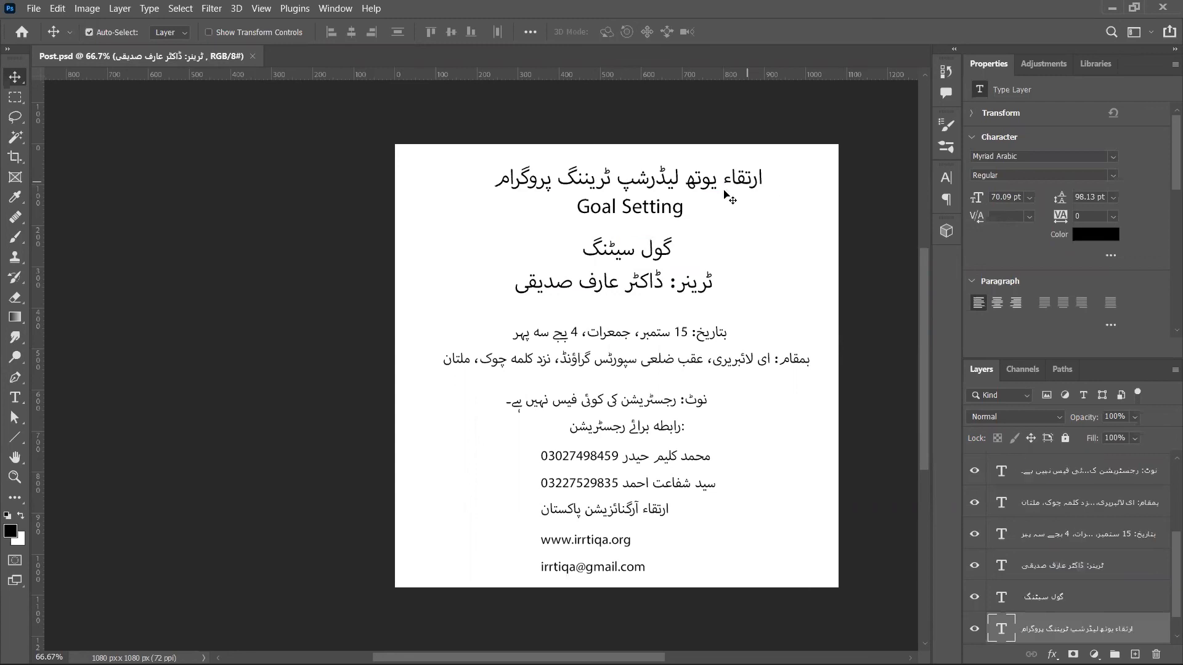
left_click(669, 254)
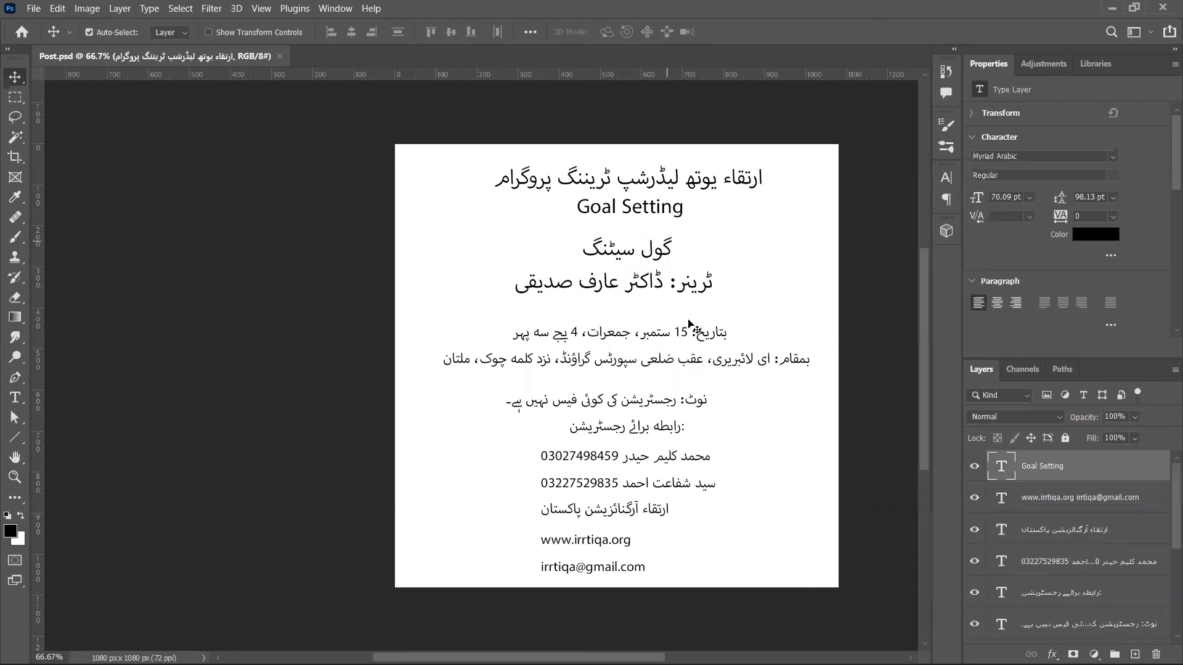
- Move the date and time line slightly up, away from the venue line
left_click(673, 302)
left_click(680, 340)
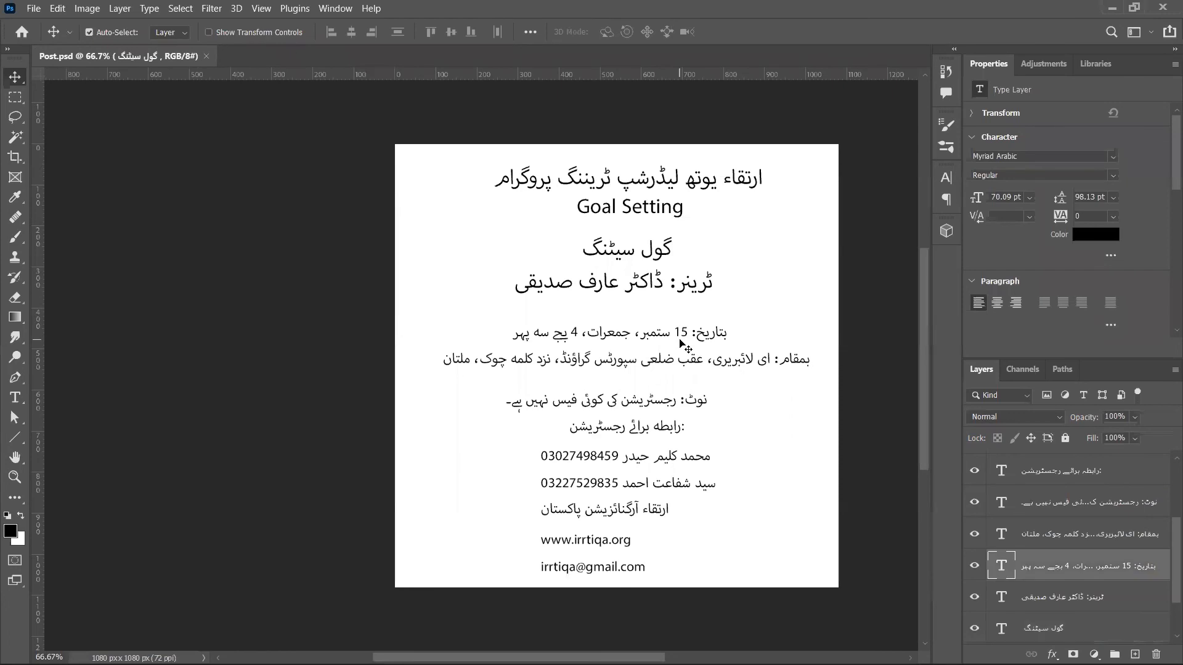
mouse_move(680, 341)
left_mouse_down()
mouse_move(678, 286)
mouse_move(682, 337)
left_mouse_up()
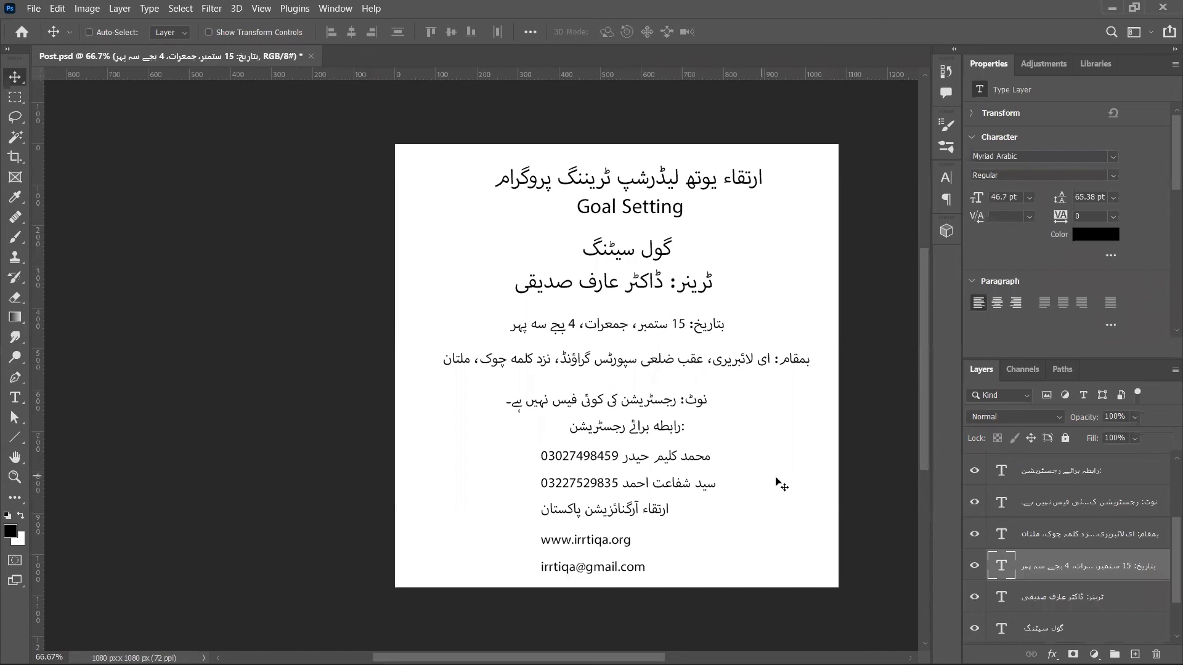
- Create a new 1080 x 1080 px RGB document at 72 ppi with a white background, and add an empty layer to it
scroll(1072, 524, "down", 2)
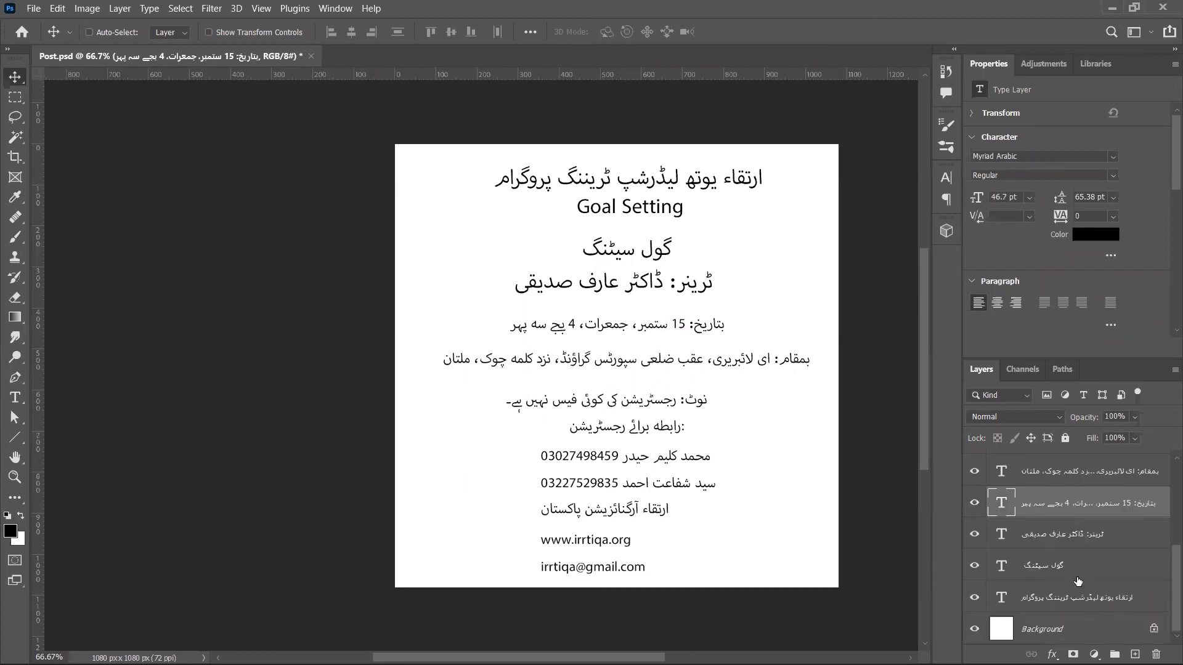
left_click(1134, 635)
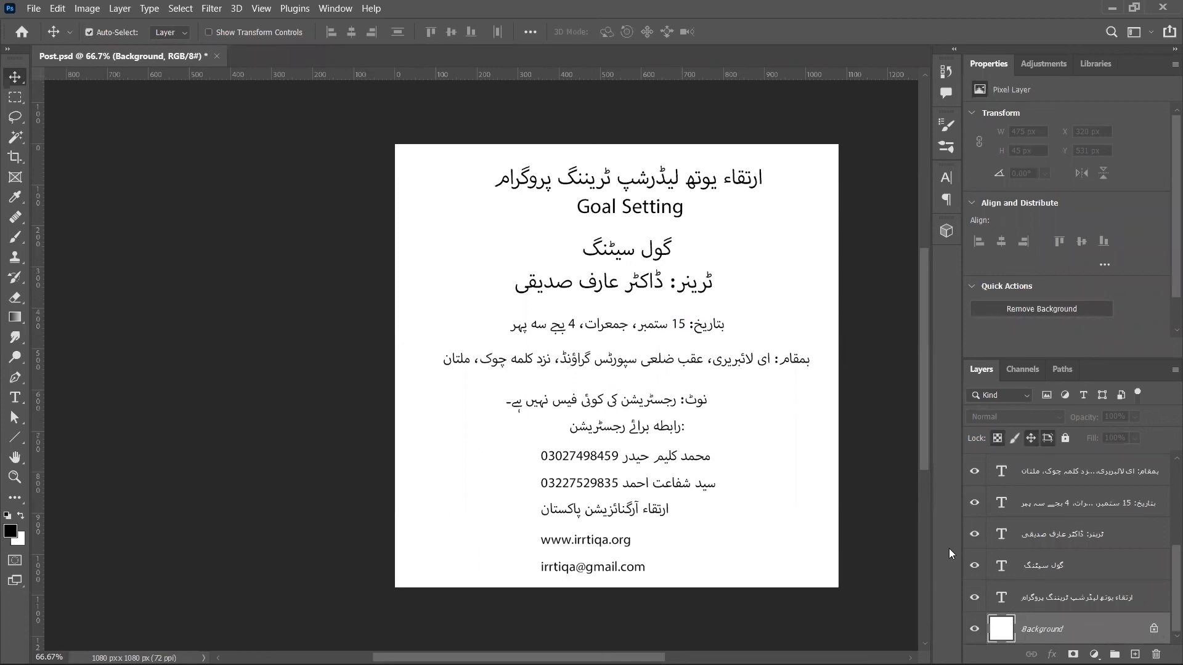
key("ctrl+n")
left_click(771, 521)
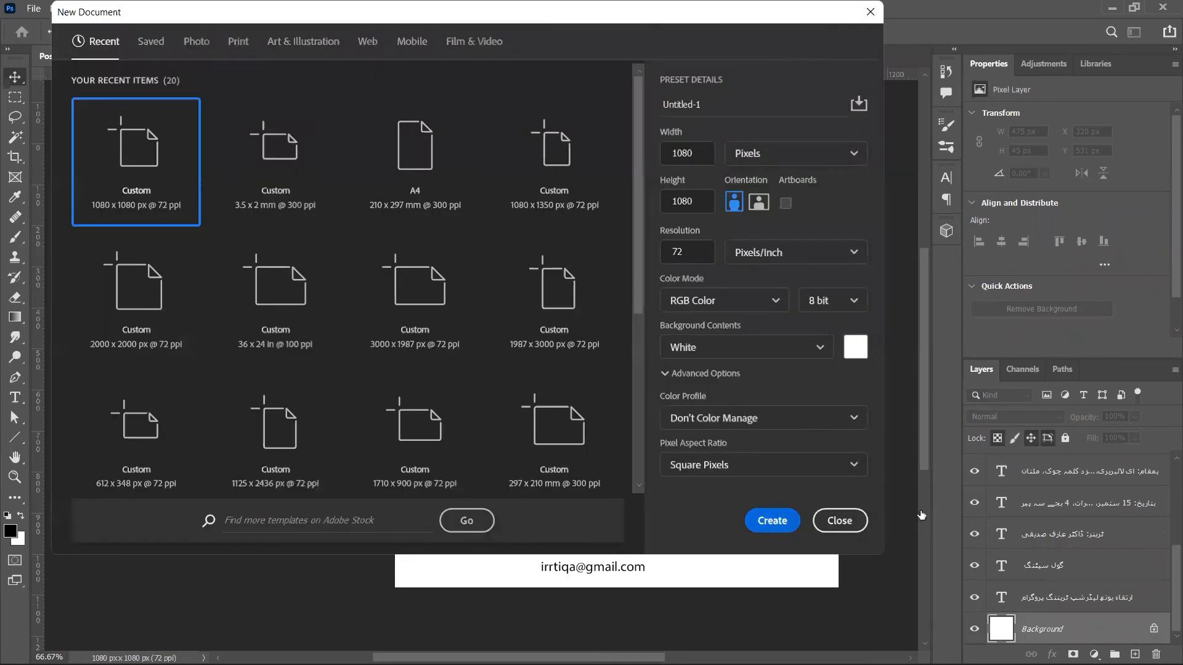
key("ctrl+shift+n")
key("Return")
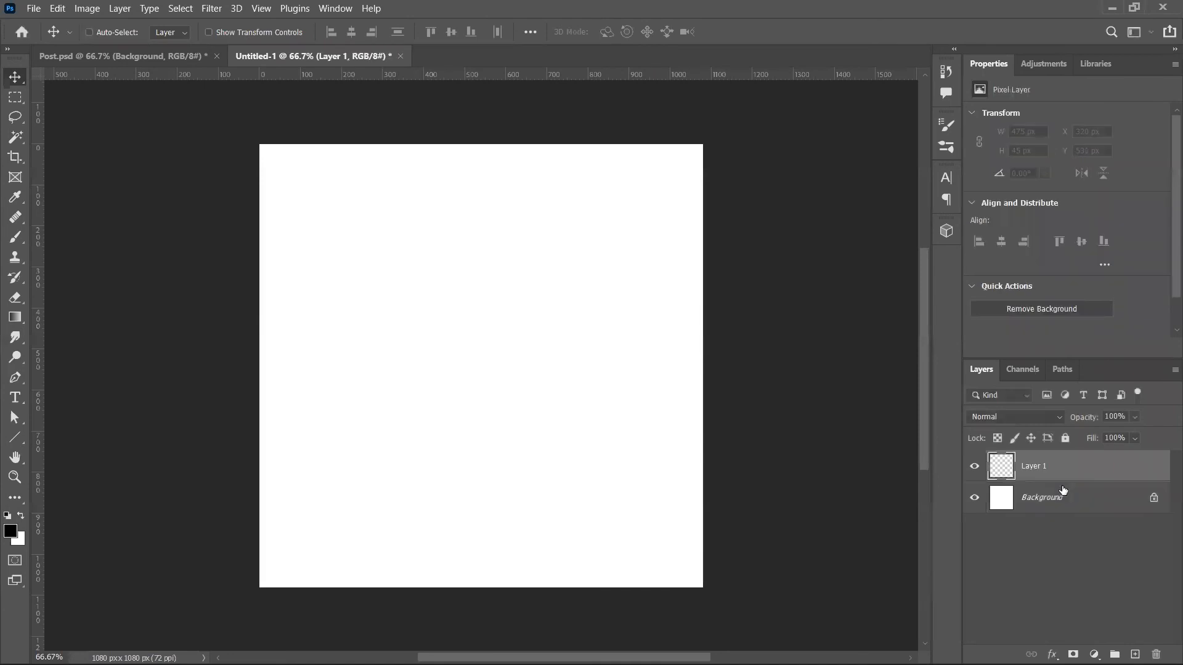
- Fill the empty layer with white, rename it BG, and try moving and hiding it on the canvas
key("ctrl+BackSpace")
double_click(1034, 466)
type("BG")
key("Return")
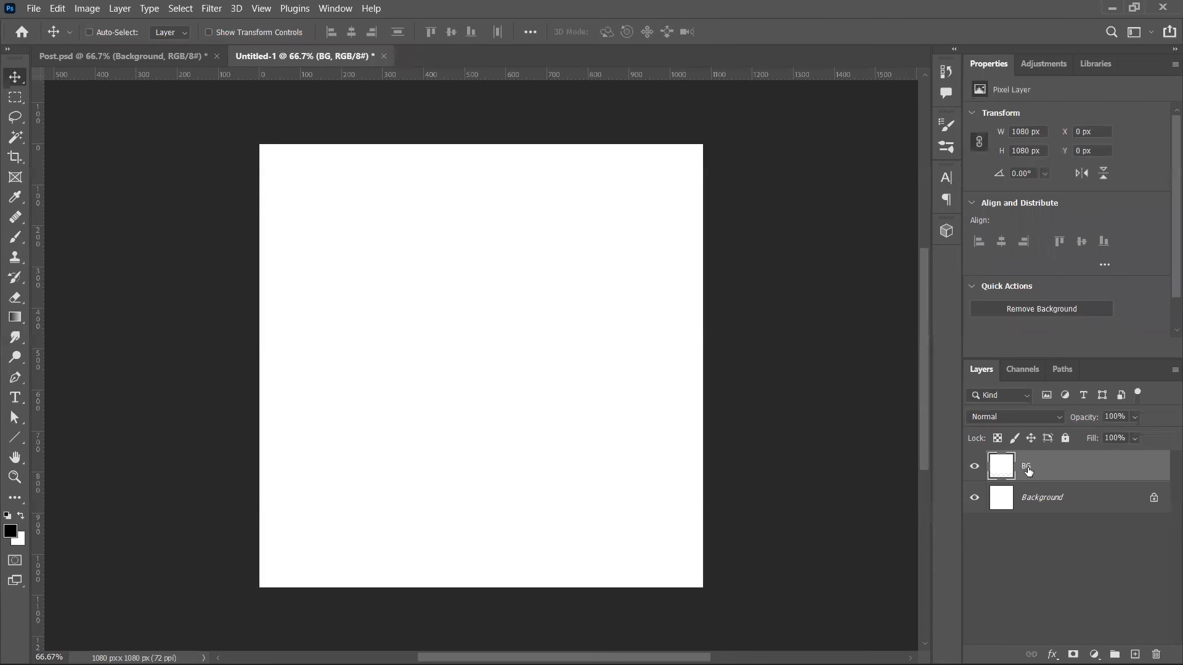
left_click_drag(640, 345, 650, 488)
left_click(973, 493)
mouse_move(609, 332)
left_mouse_down()
mouse_move(620, 385)
mouse_move(607, 325)
left_mouse_up()
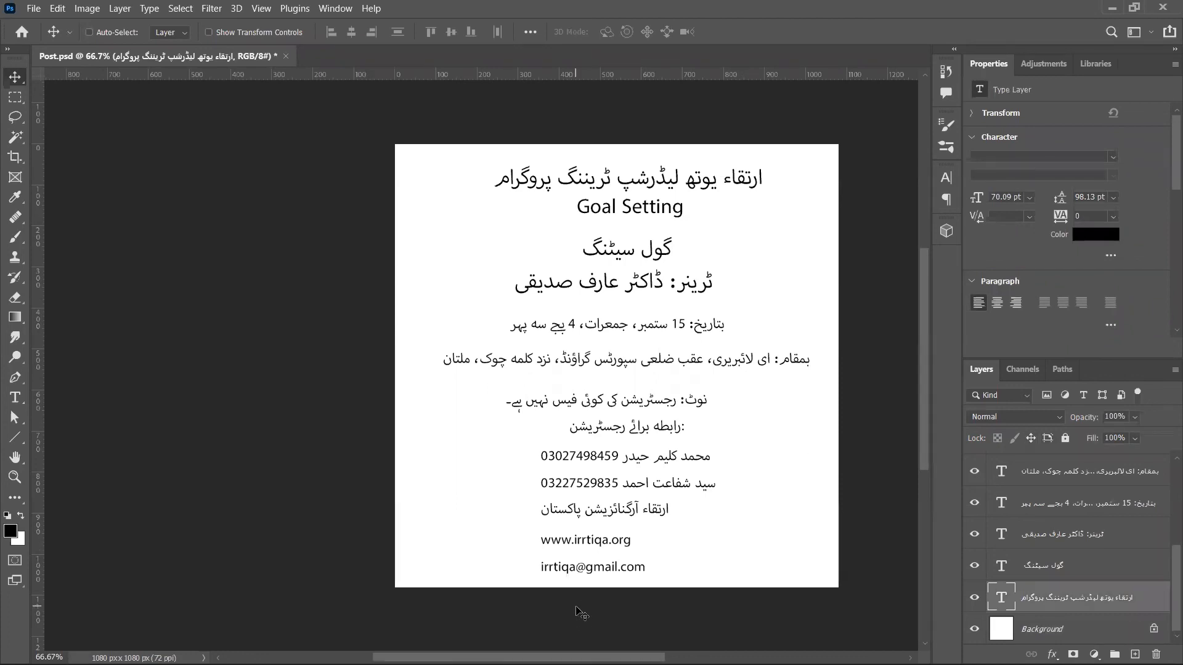
- Select all text layers from the date line down to the e-mail line and group them
left_click_drag(576, 608, 676, 325)
scroll(1097, 554, "up", 5)
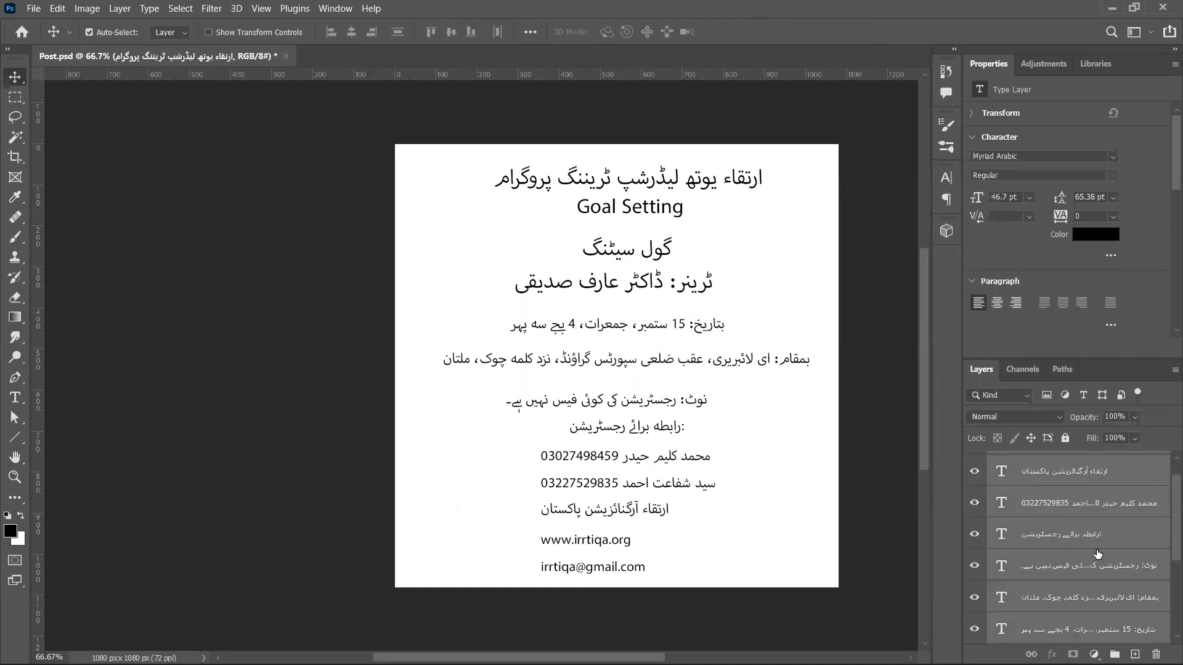
key("ctrl+g")
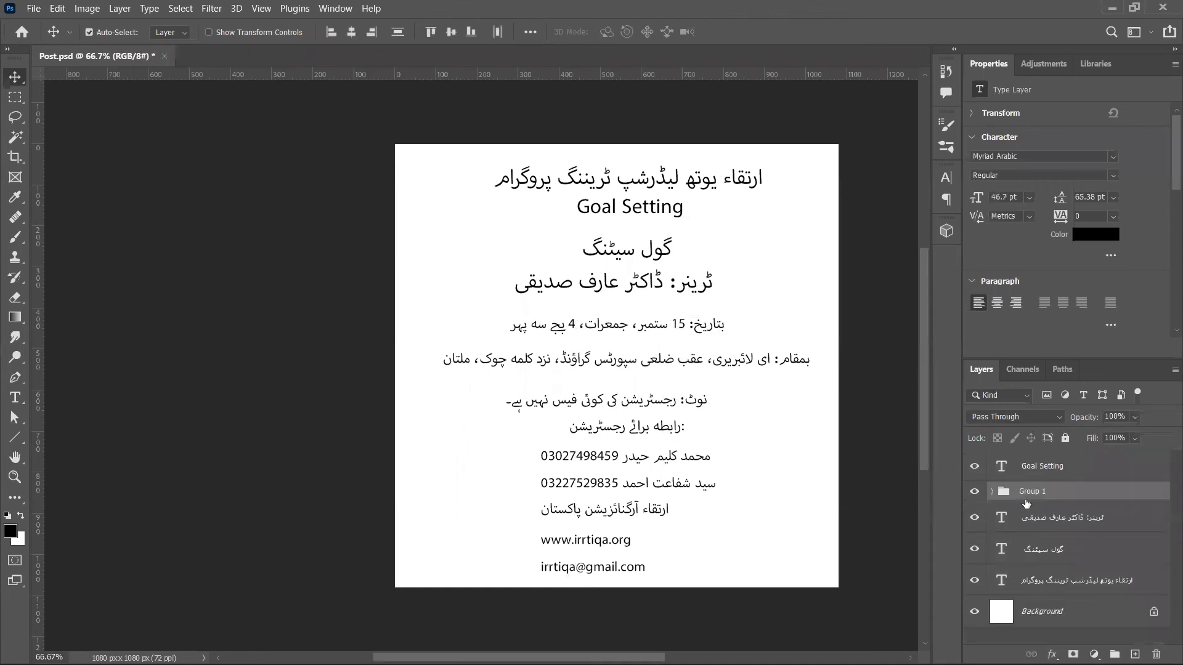
- Hide the details group and move it down the stack to just above the Background layer
key("ctrl+comma")
key("ctrl+bracketleft")
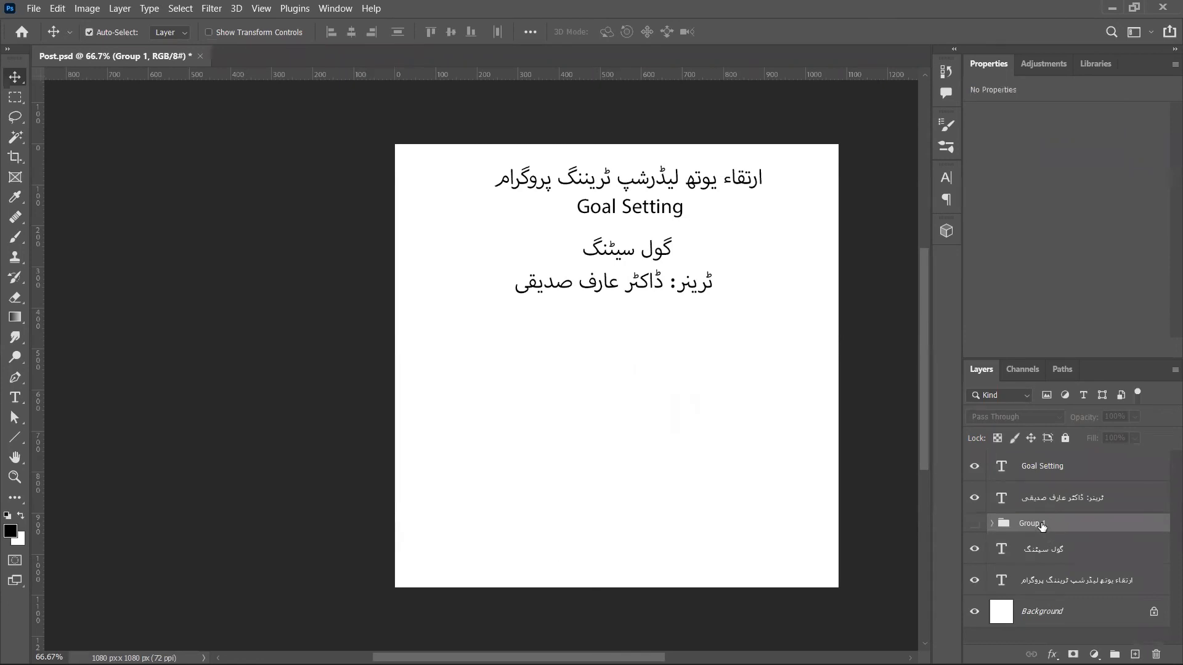
key("ctrl+bracketleft")
key("ctrl+bracketleft")
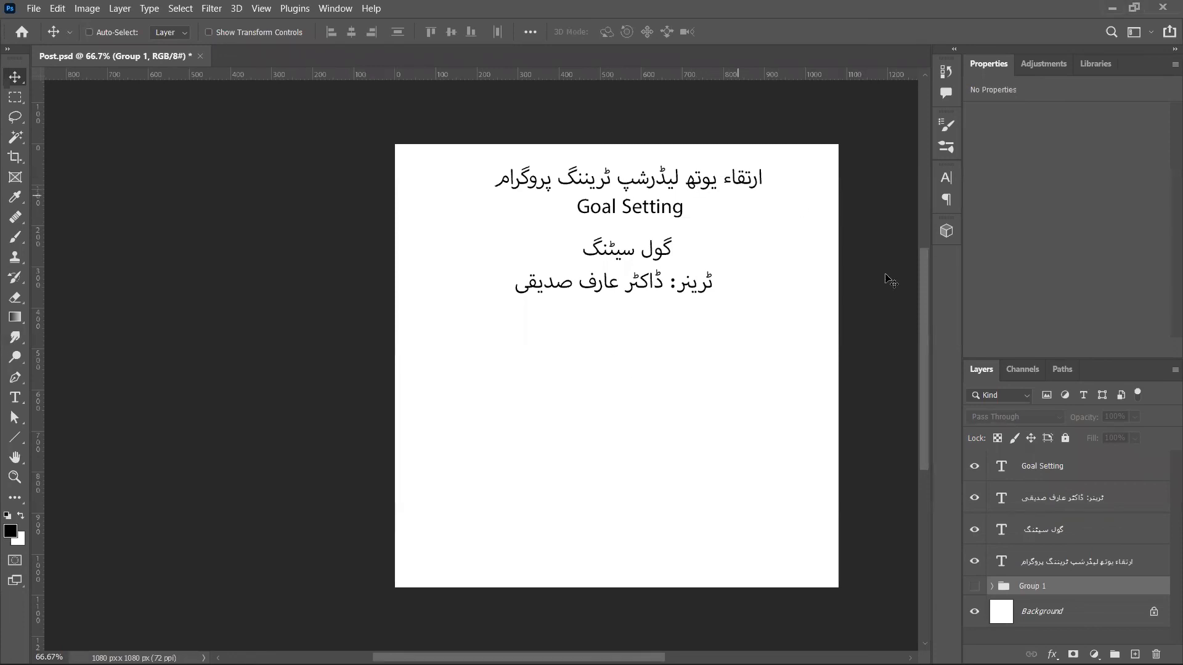
- Bring the Urdu programme title layer to the top of the stack and set its font to AlQalam Telenor
left_click(1084, 565)
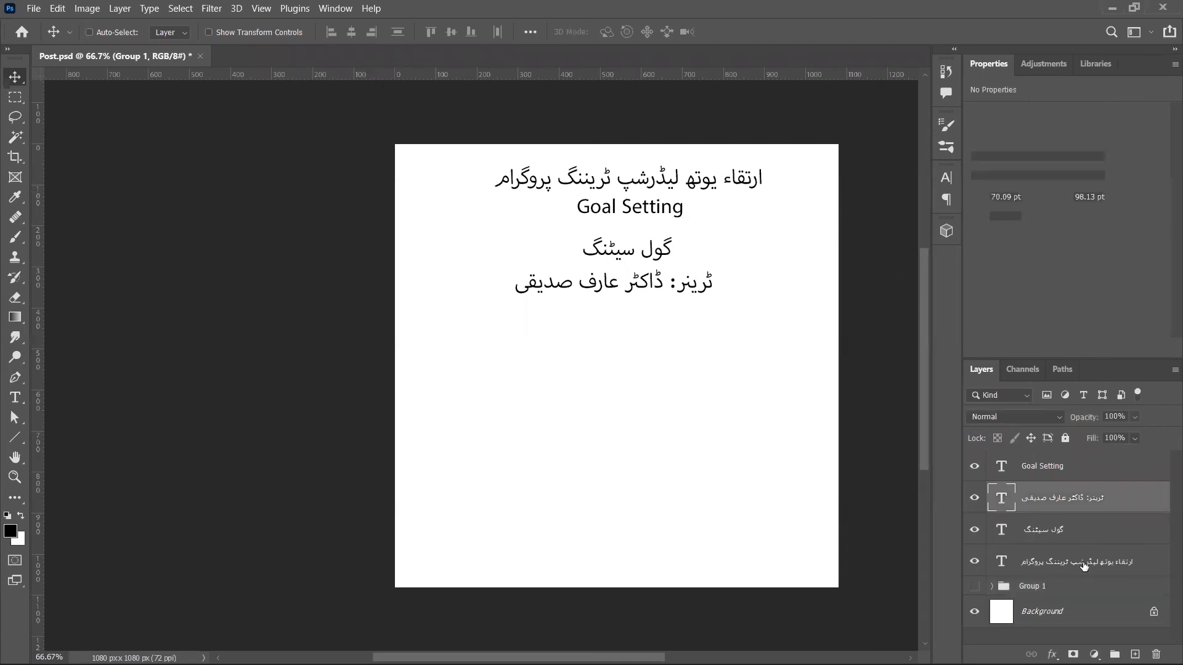
key("ctrl+shift+bracketright")
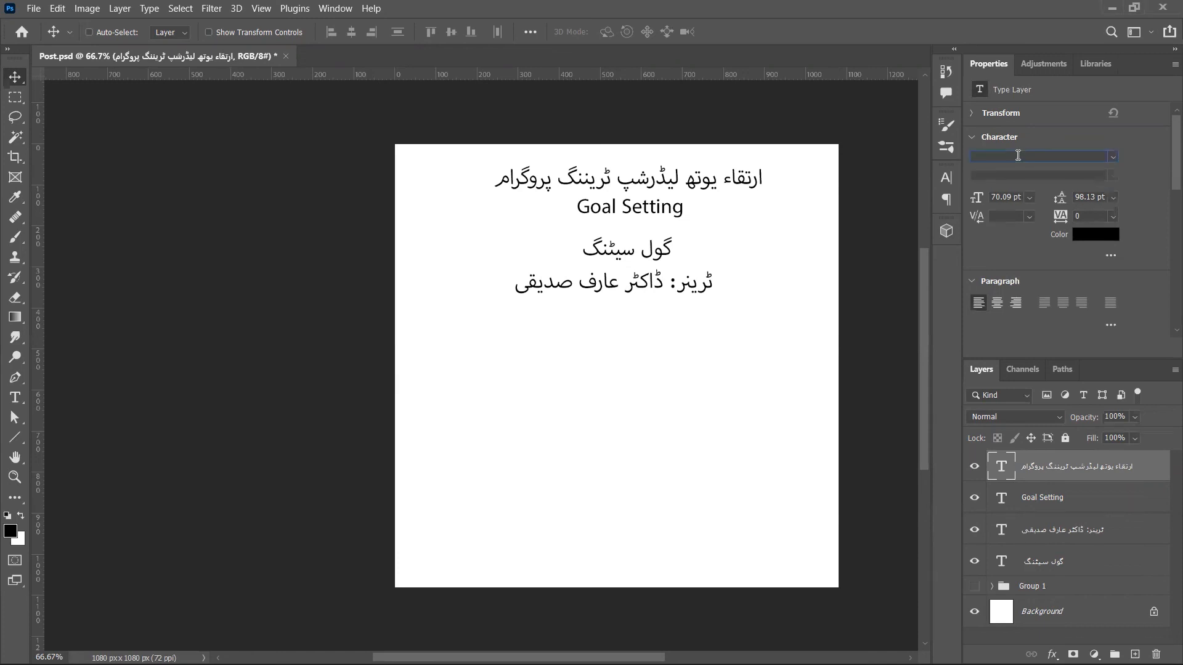
type("alqalam")
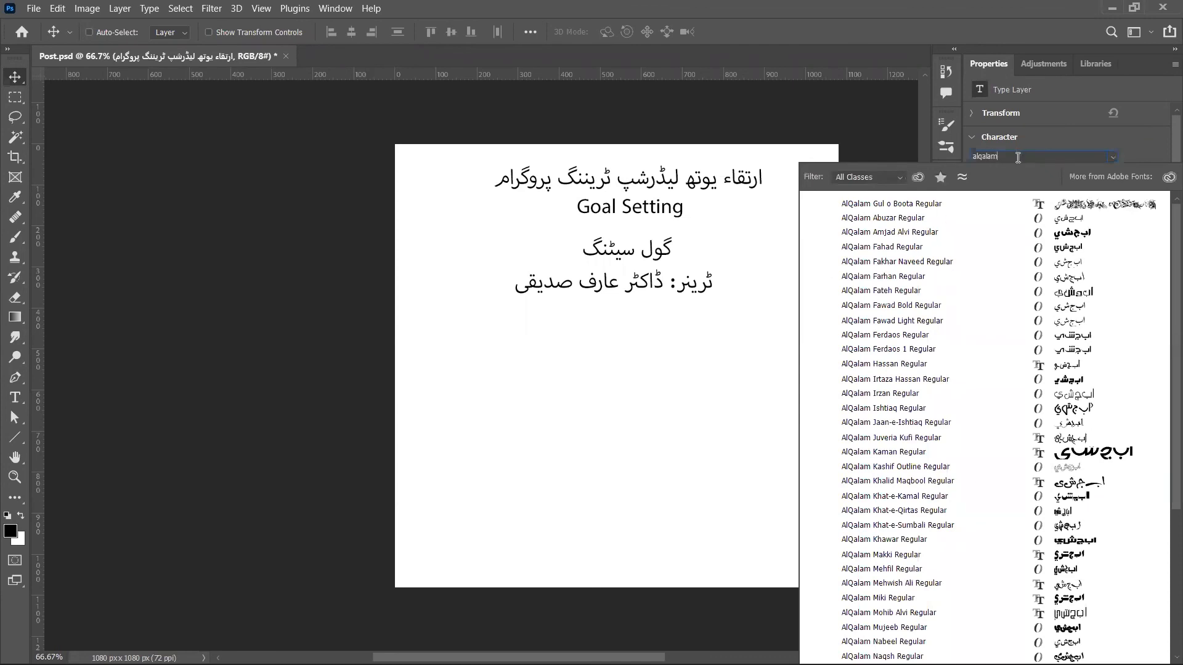
type("tele")
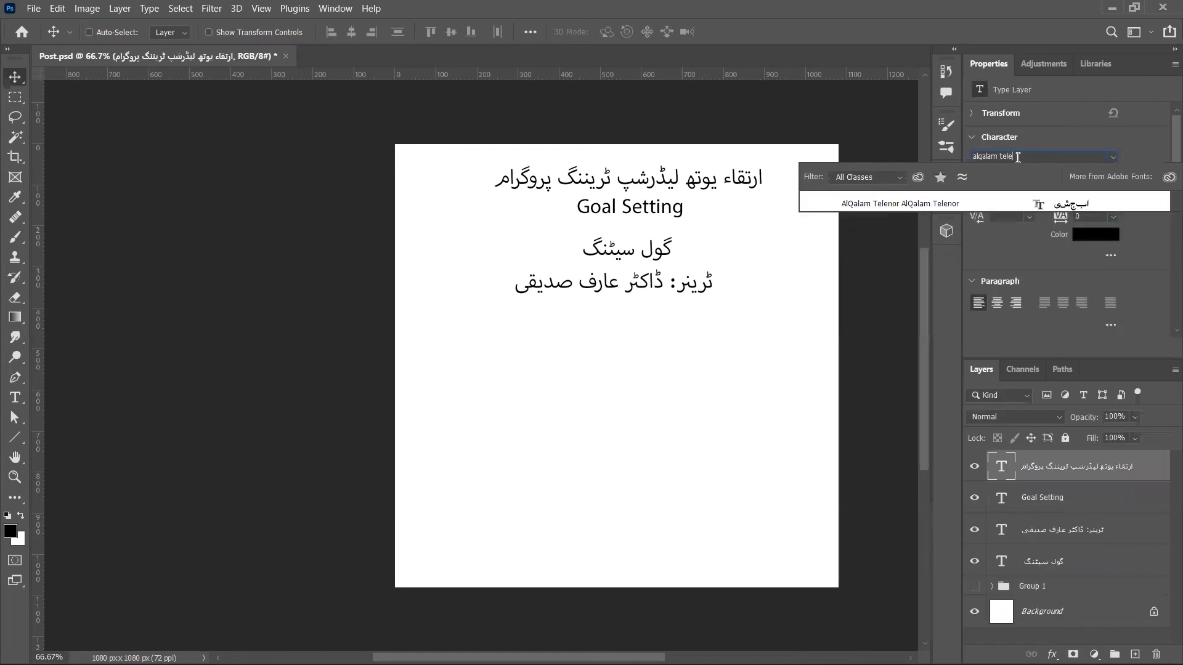
left_click(986, 206)
left_click(438, 232)
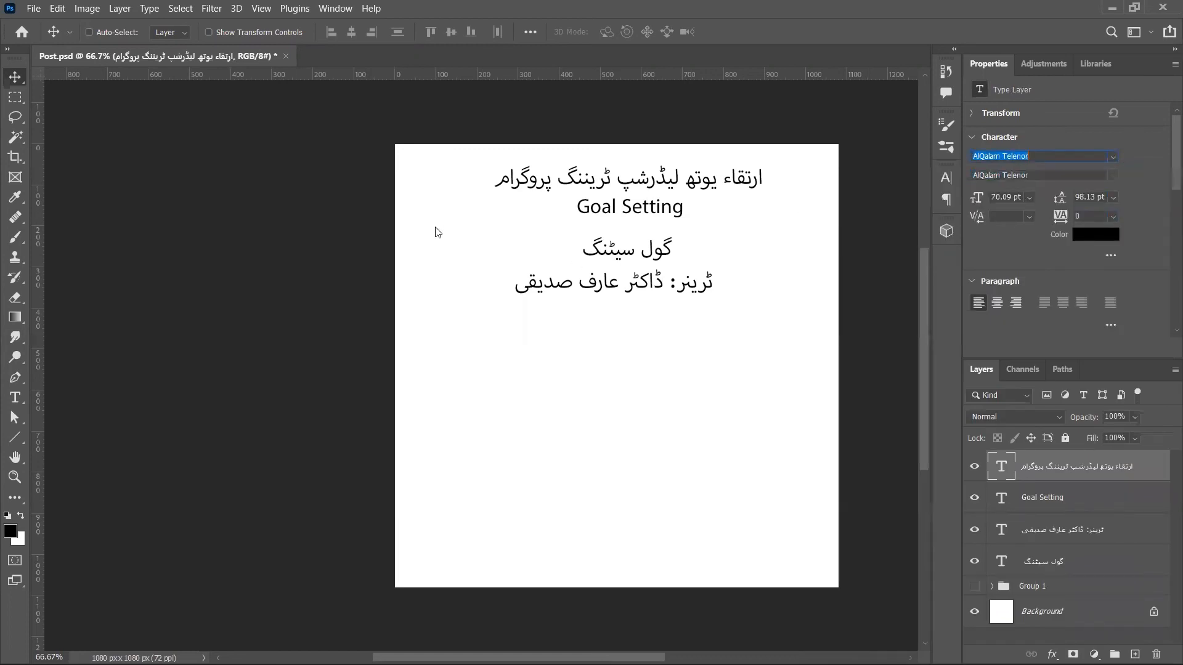
left_click(436, 229)
- Select the whole programme title text and set its tracking to 20
double_click(729, 185)
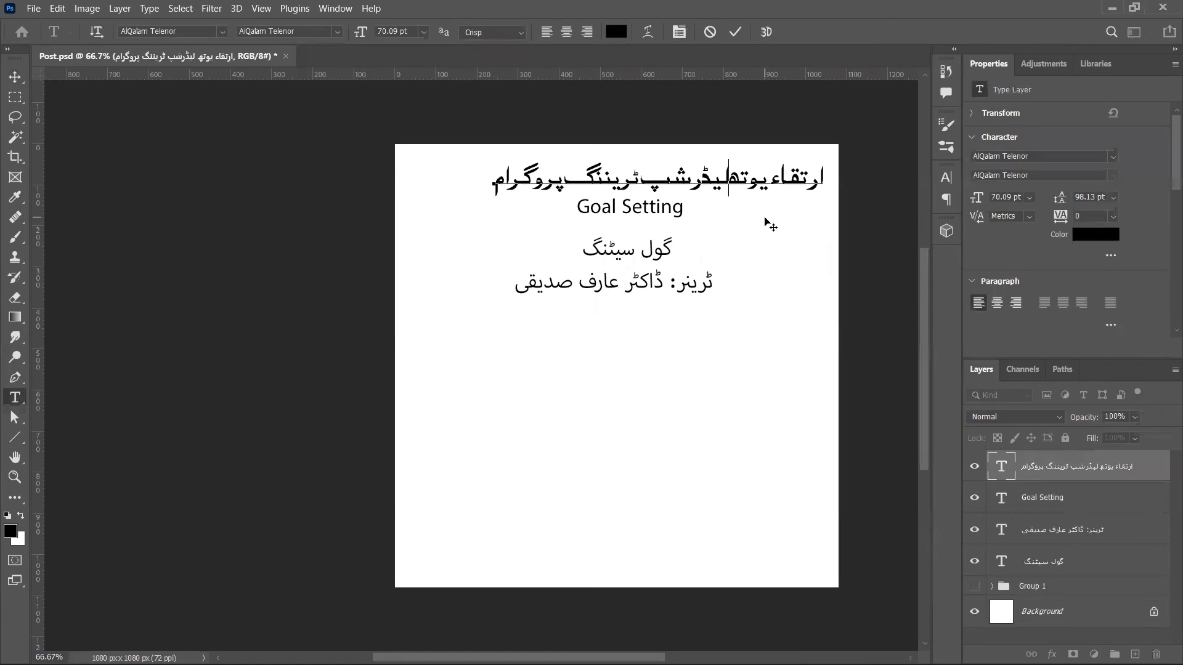
key("ctrl+a")
key("ctrl+t")
left_click(893, 220)
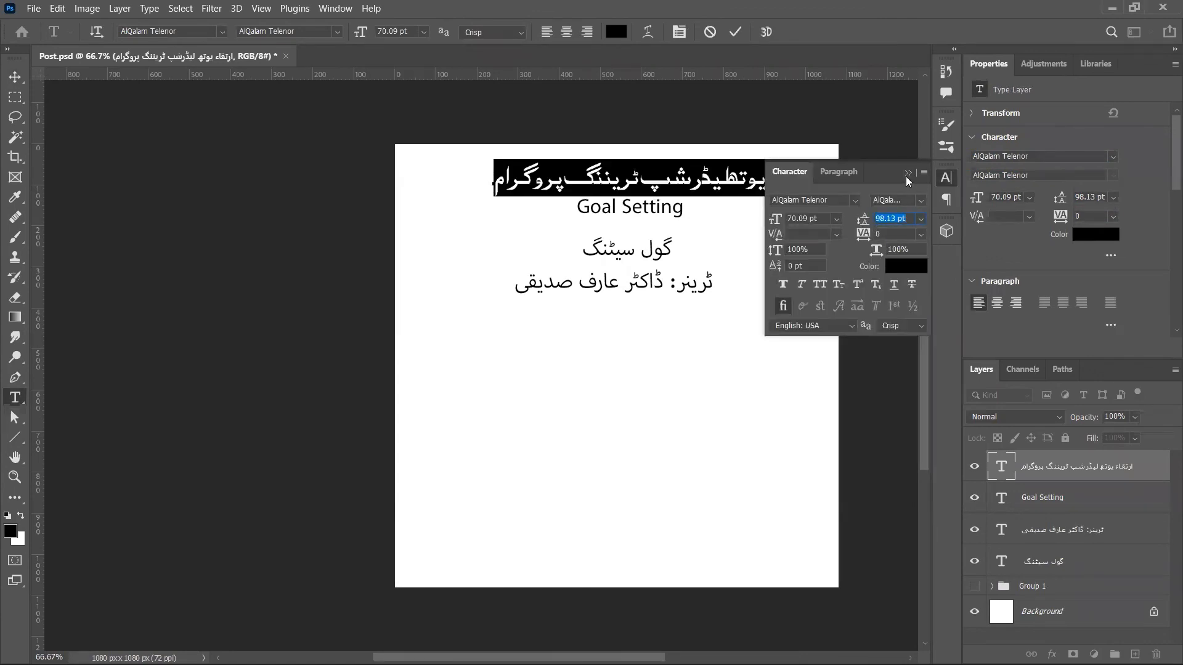
key("Tab")
type("200")
key("Return")
type("0")
key("Return")
type("20")
key("Return")
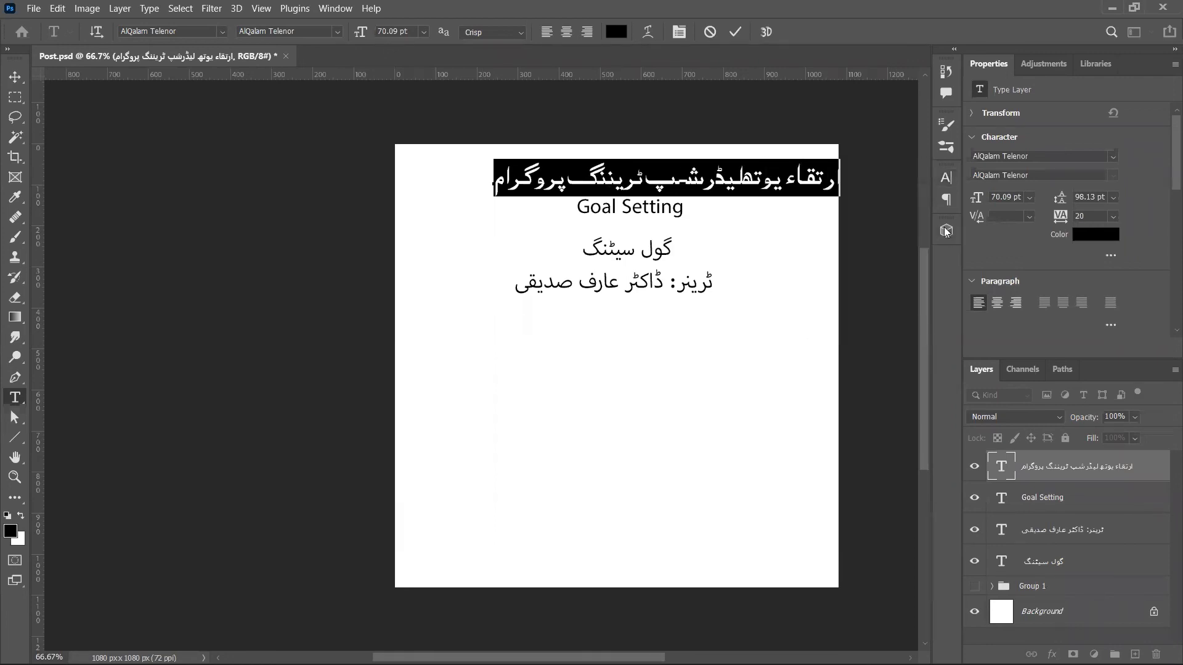
- Insert extra spaces between یوتھ and لیڈرشپ in the programme title, and shift the line left onto the canvas
left_click(745, 185)
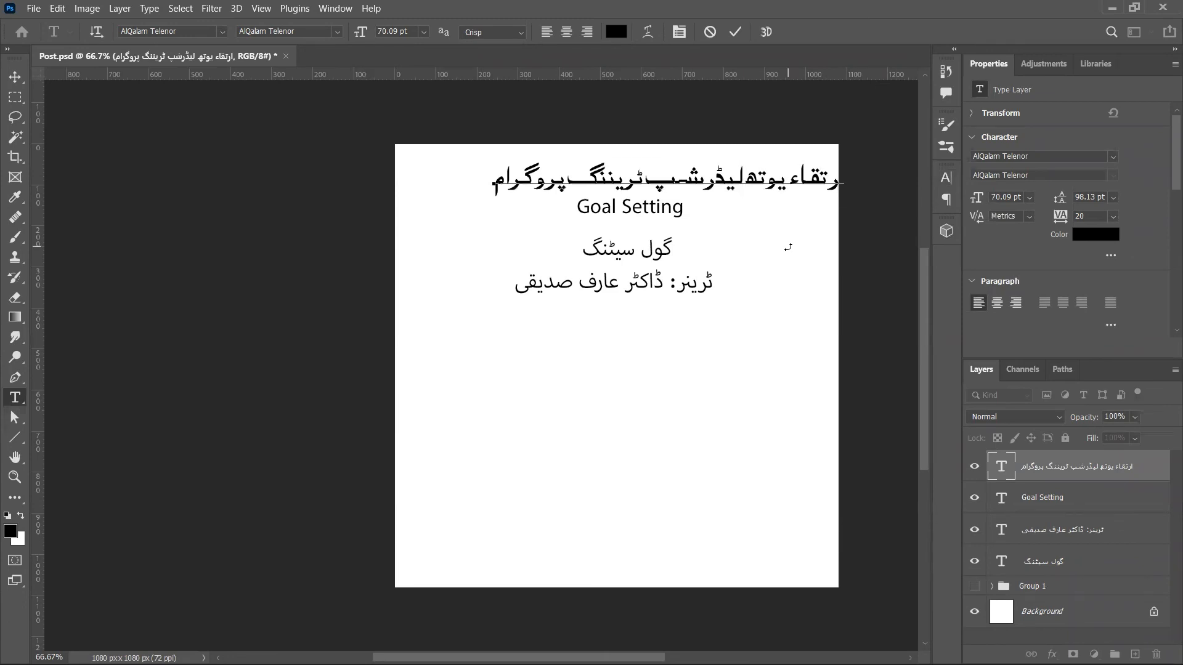
key("ctrl+Return")
left_click_drag(739, 196, 642, 180)
- Set the tracking of the letters شپ in the programme title to 0
key("t")
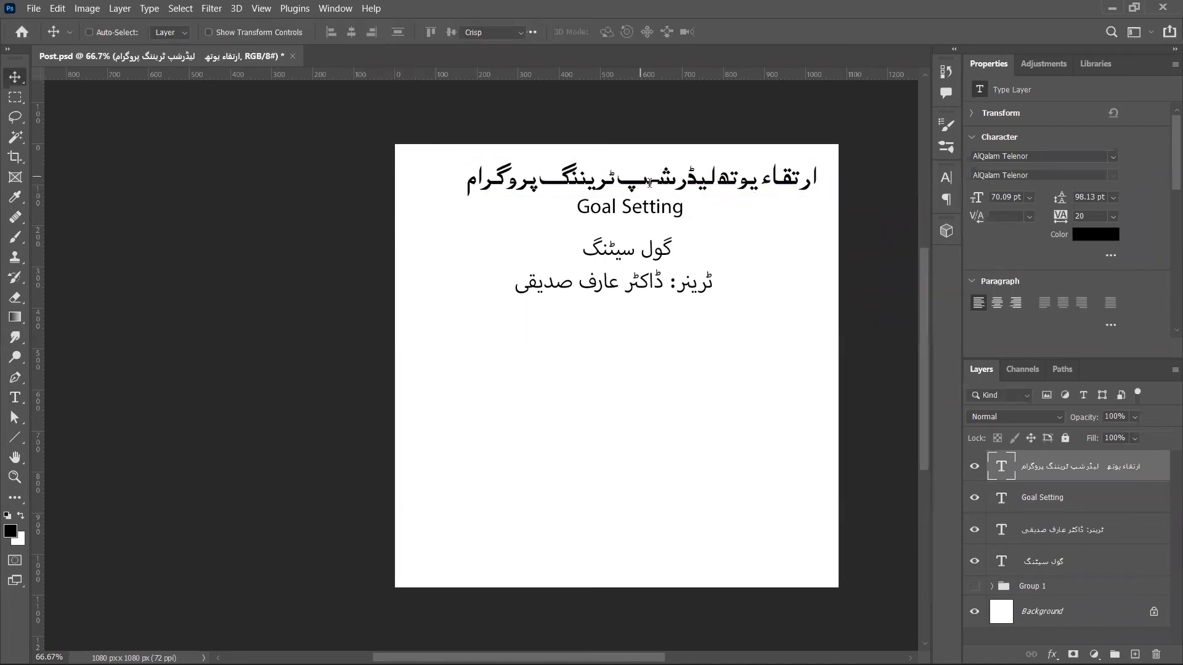
double_click(673, 181)
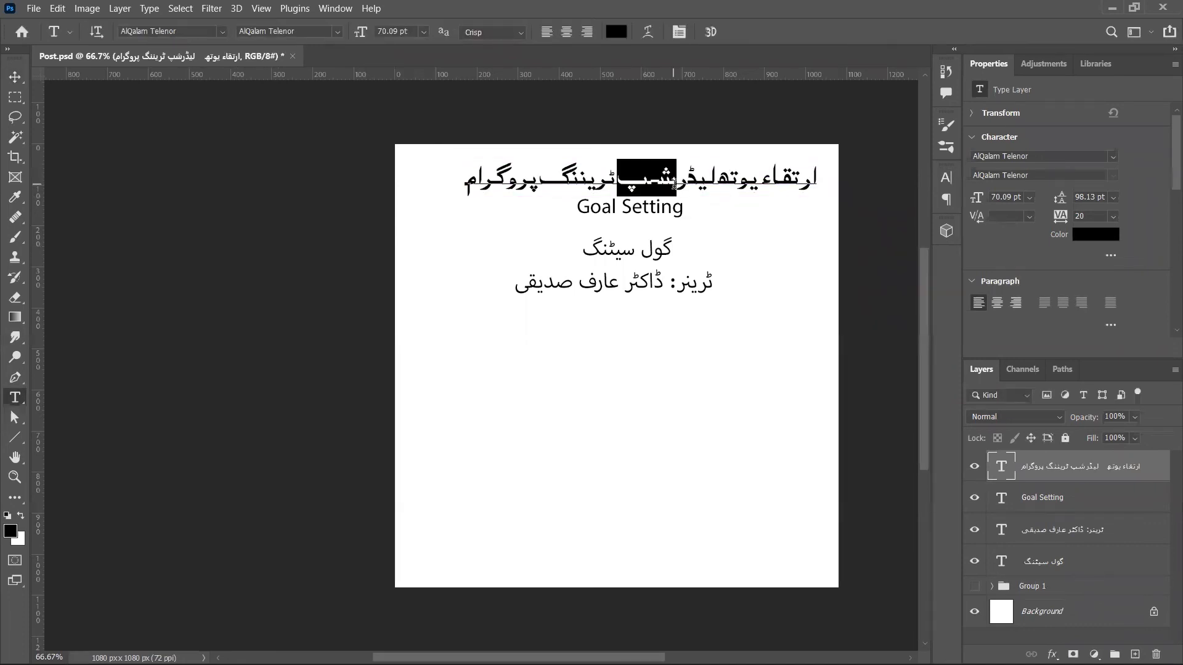
key("ctrl+t")
left_click(893, 235)
type("0")
key("Return")
type("-20")
key("Return")
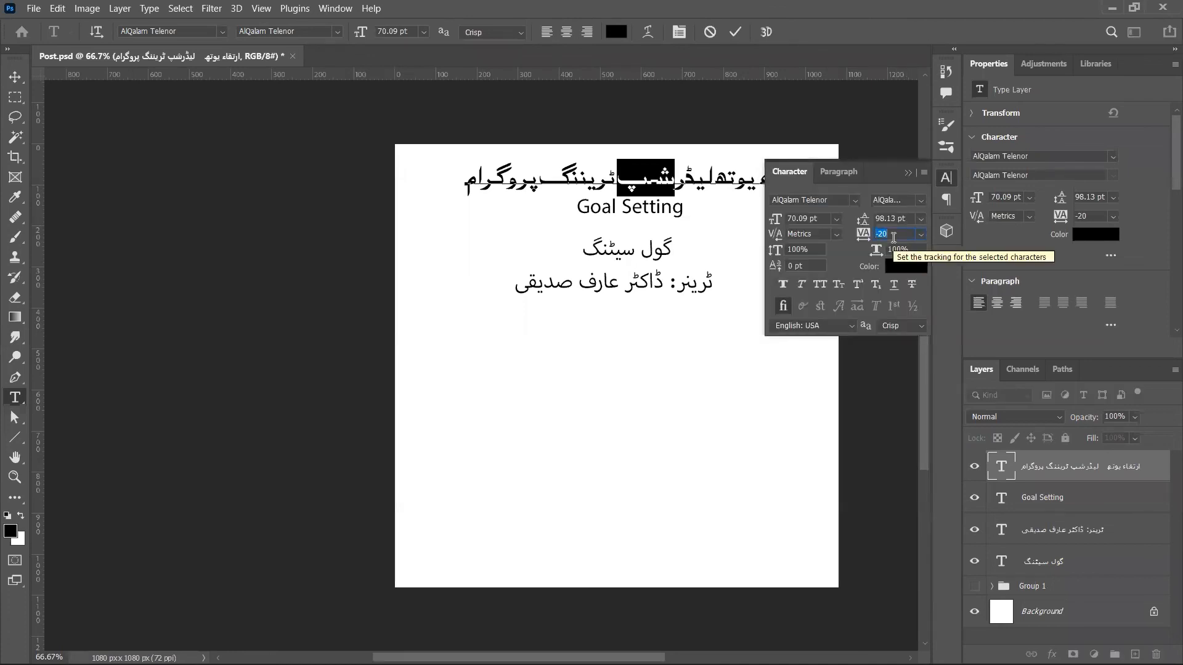
type("0")
key("Return")
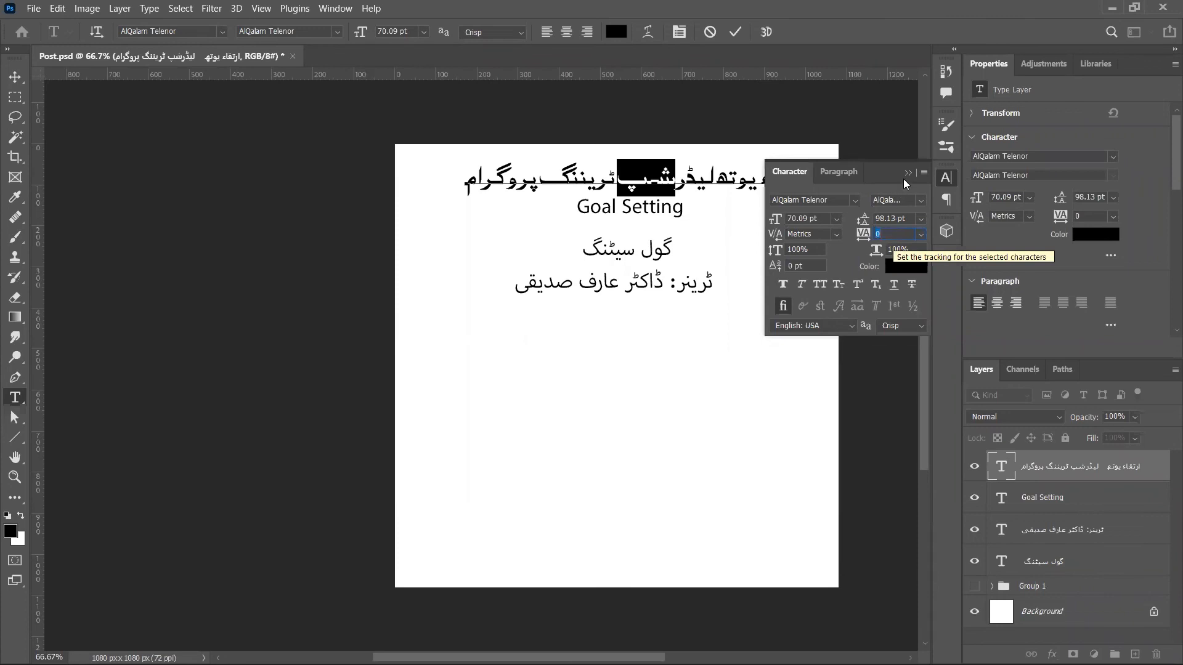
left_click(905, 175)
left_click(771, 179)
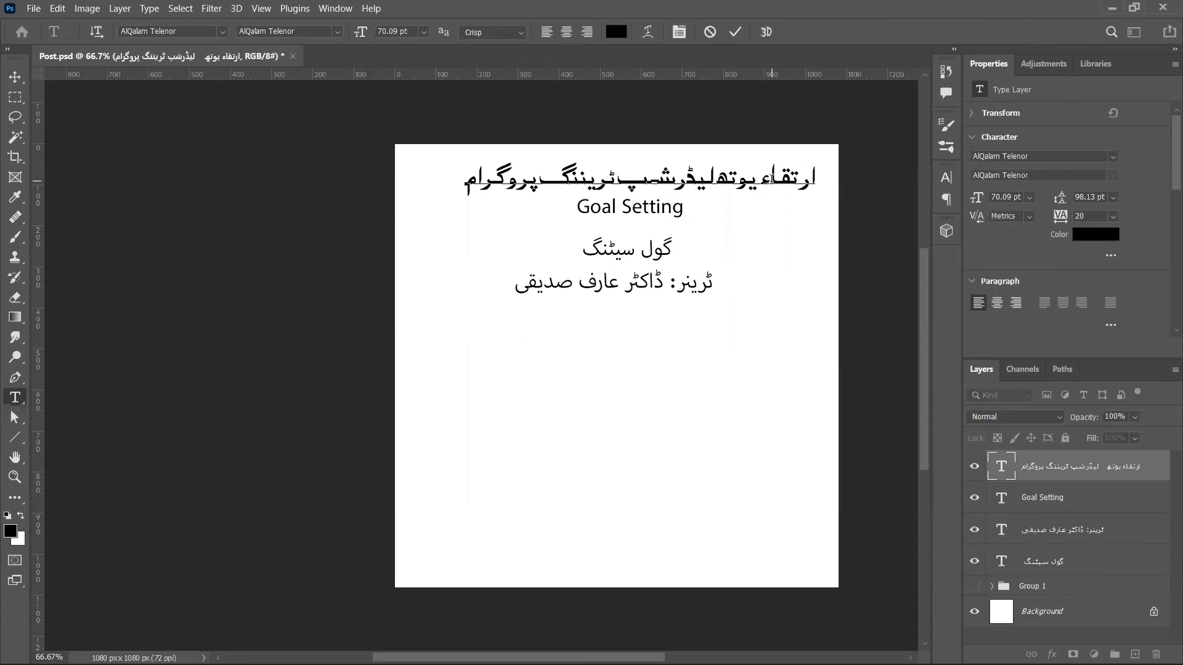
triple_click(773, 183)
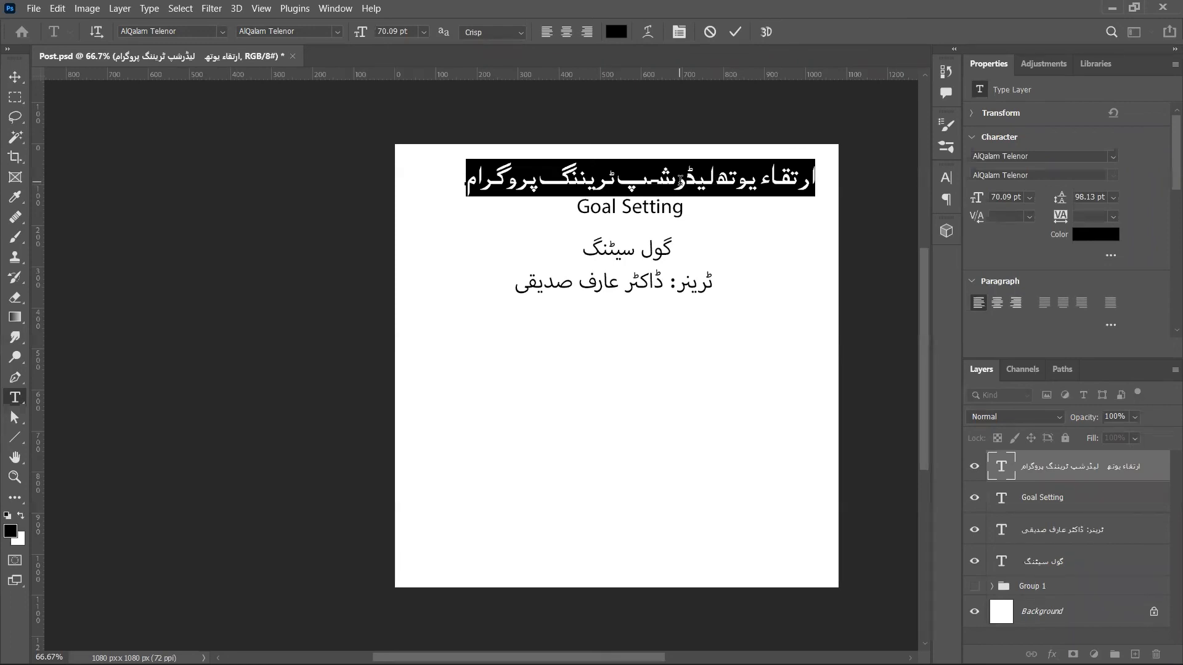
left_click(1002, 157)
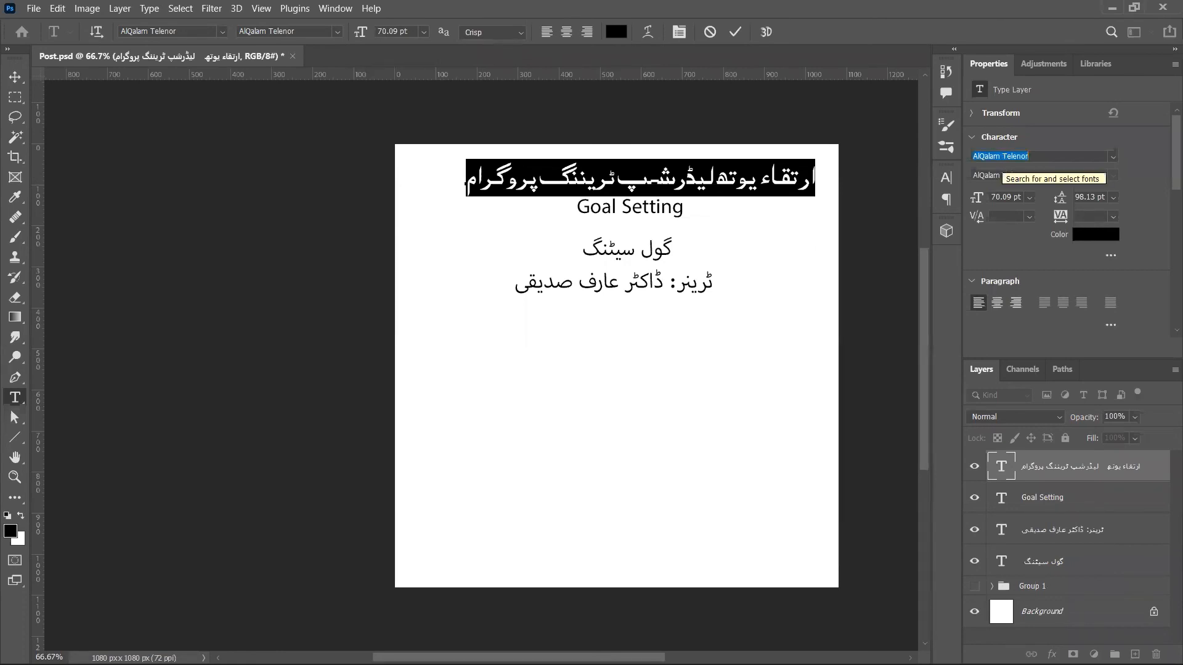
type("ج")
key("BackSpace")
key("Escape")
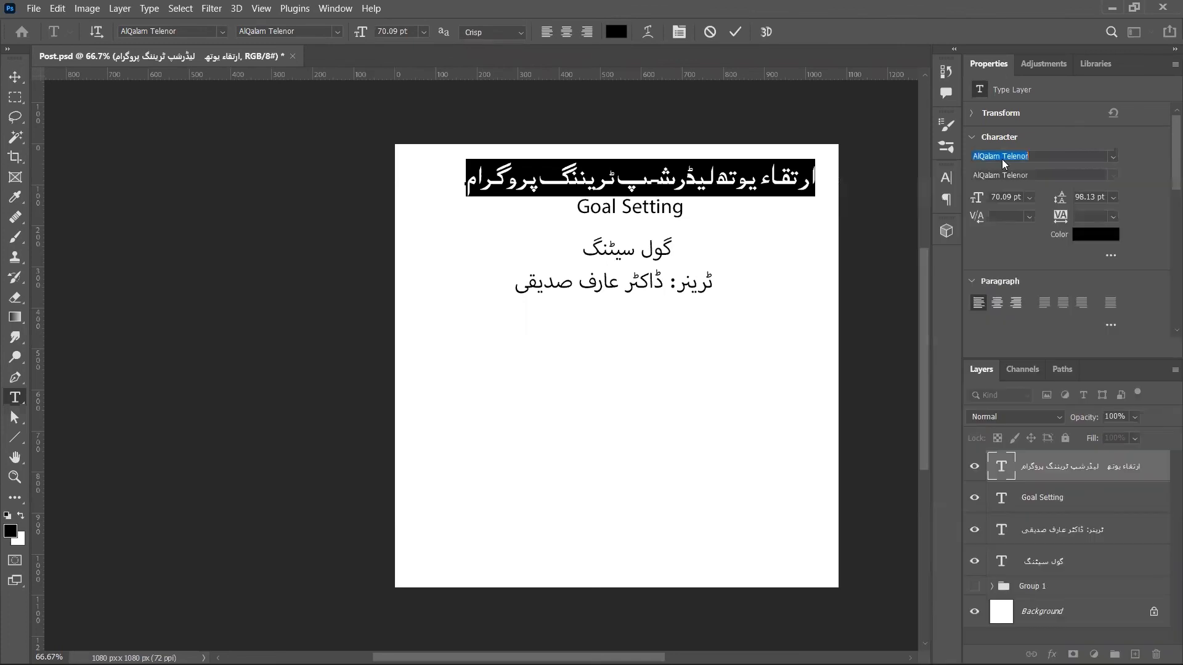
type("lm")
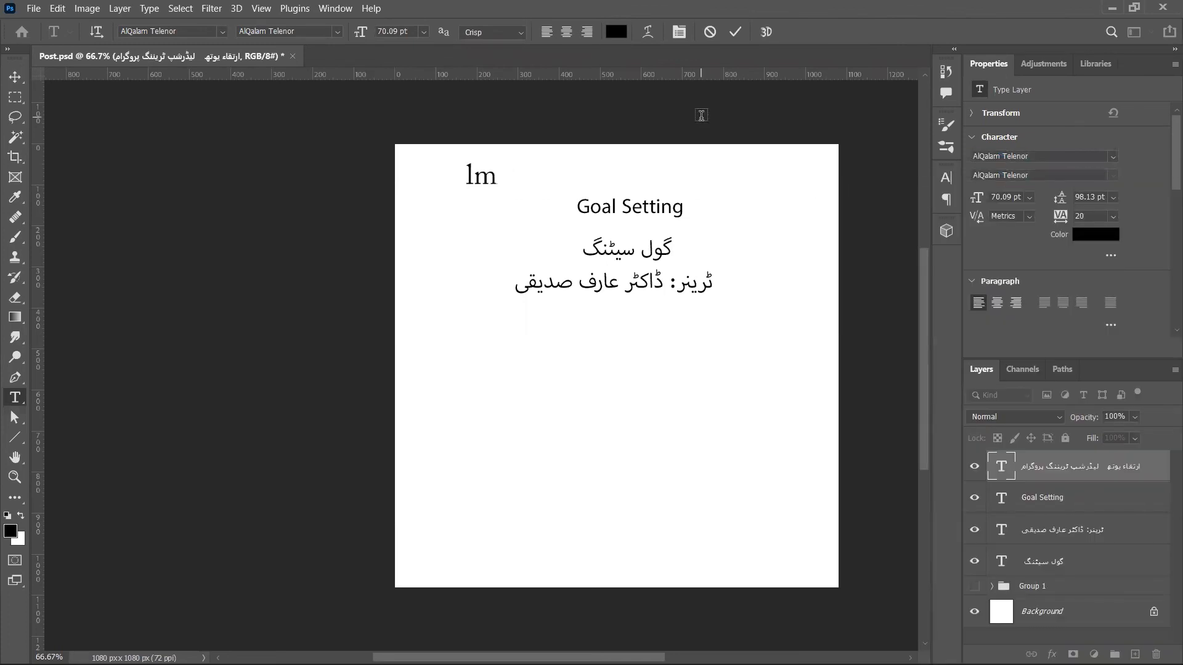
key("Escape")
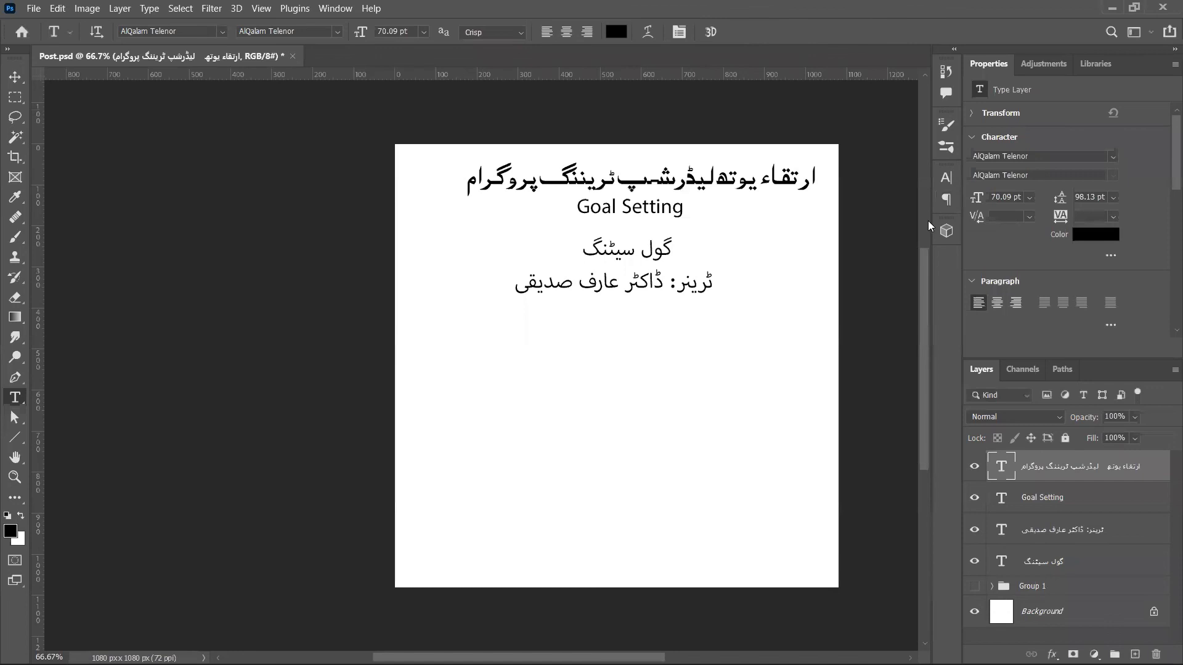
- Change the programme title's font to Almarai in the ExtraBold style
left_click(995, 161)
type("a;")
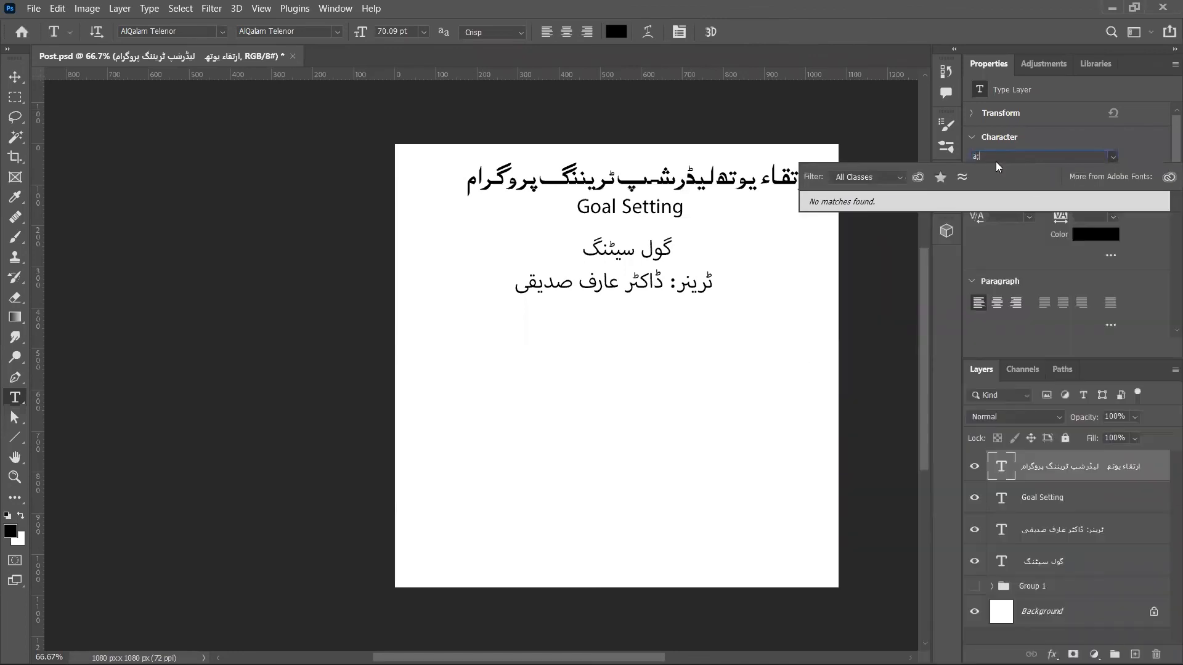
key("BackSpace")
type("lmarai")
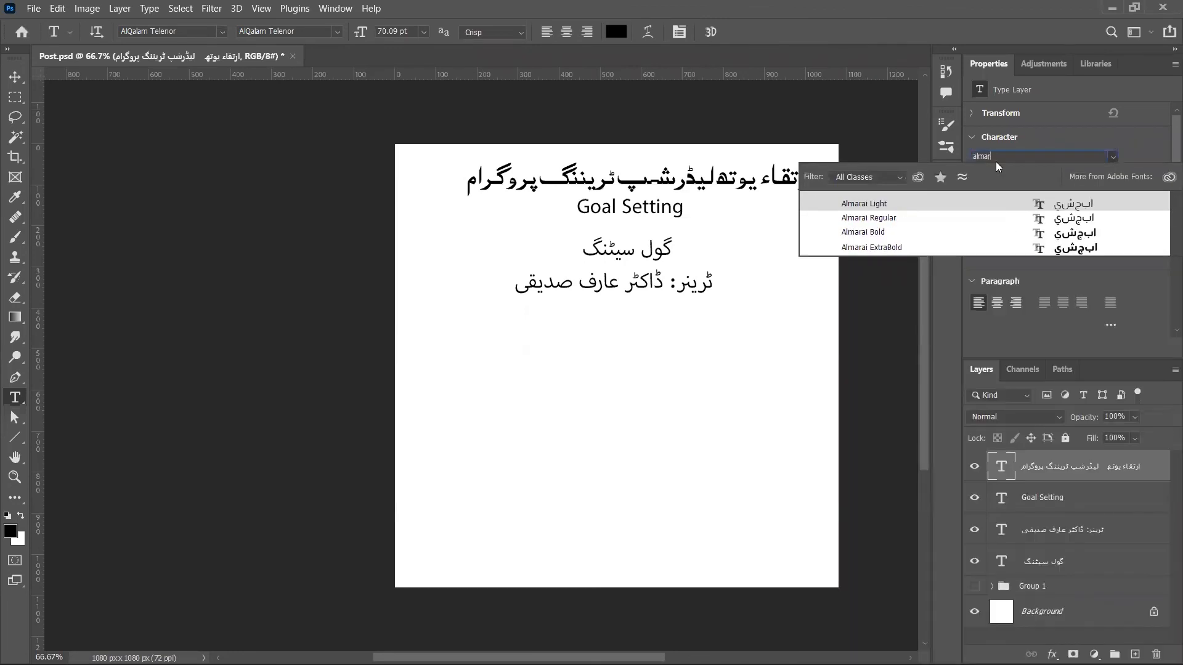
left_click(958, 234)
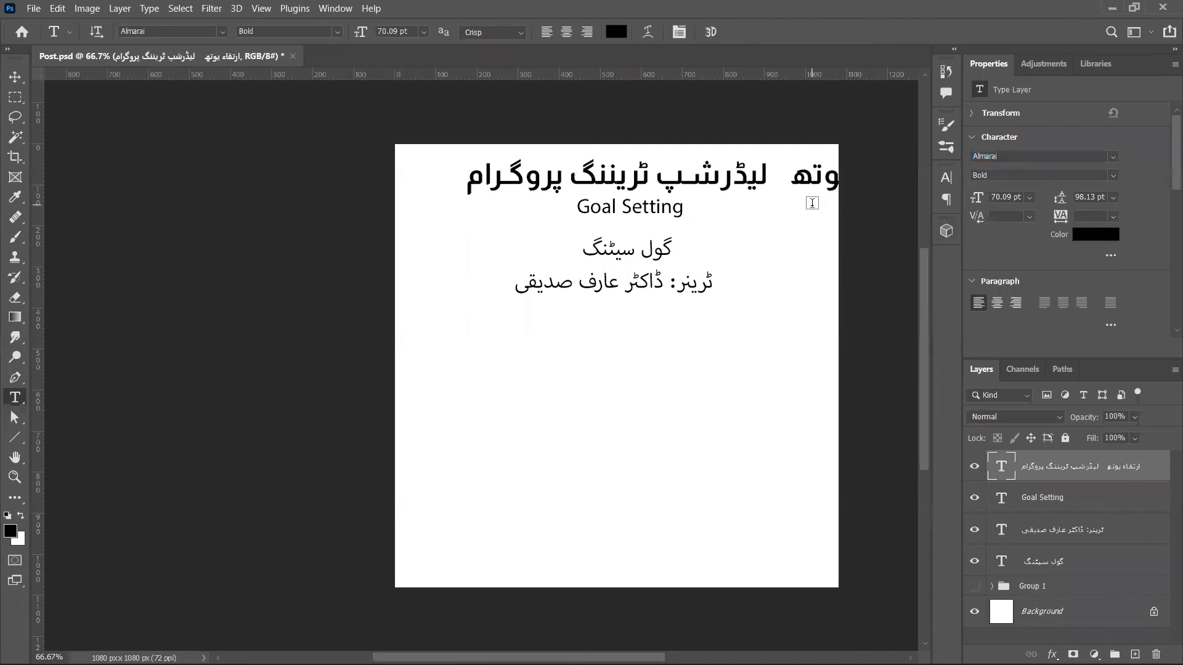
left_click(1113, 176)
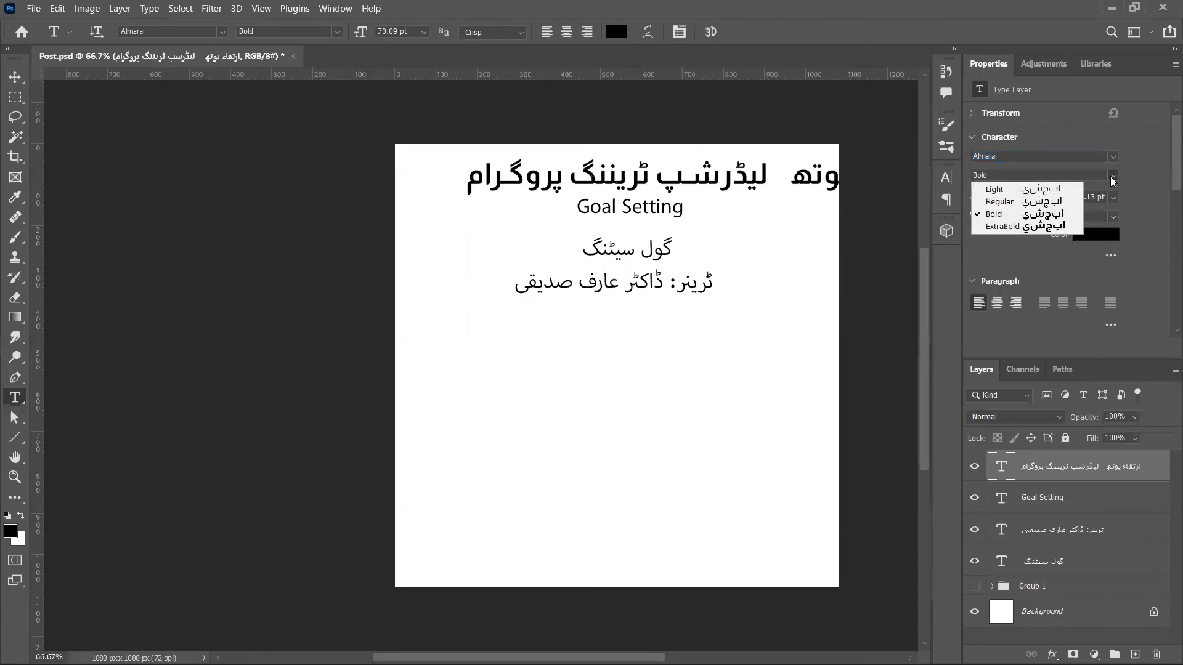
left_click(1074, 226)
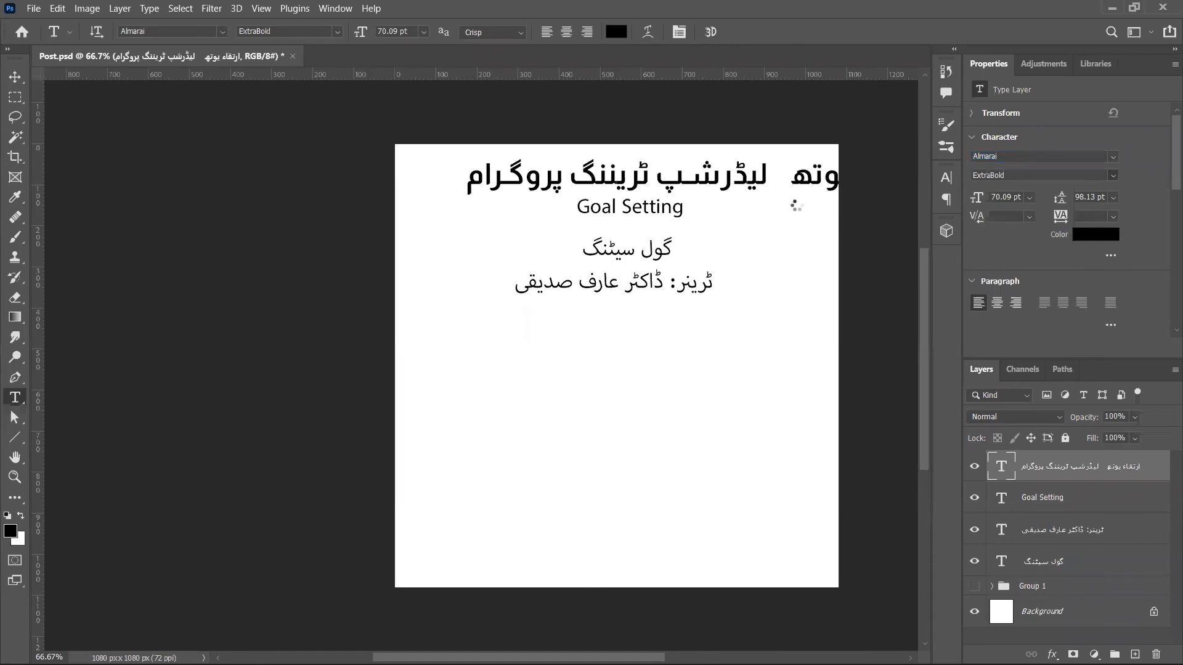
- Remove the extra spaces between یوتھ and لیڈرشپ in the programme title and commit the text
left_click_drag(782, 183, 804, 185)
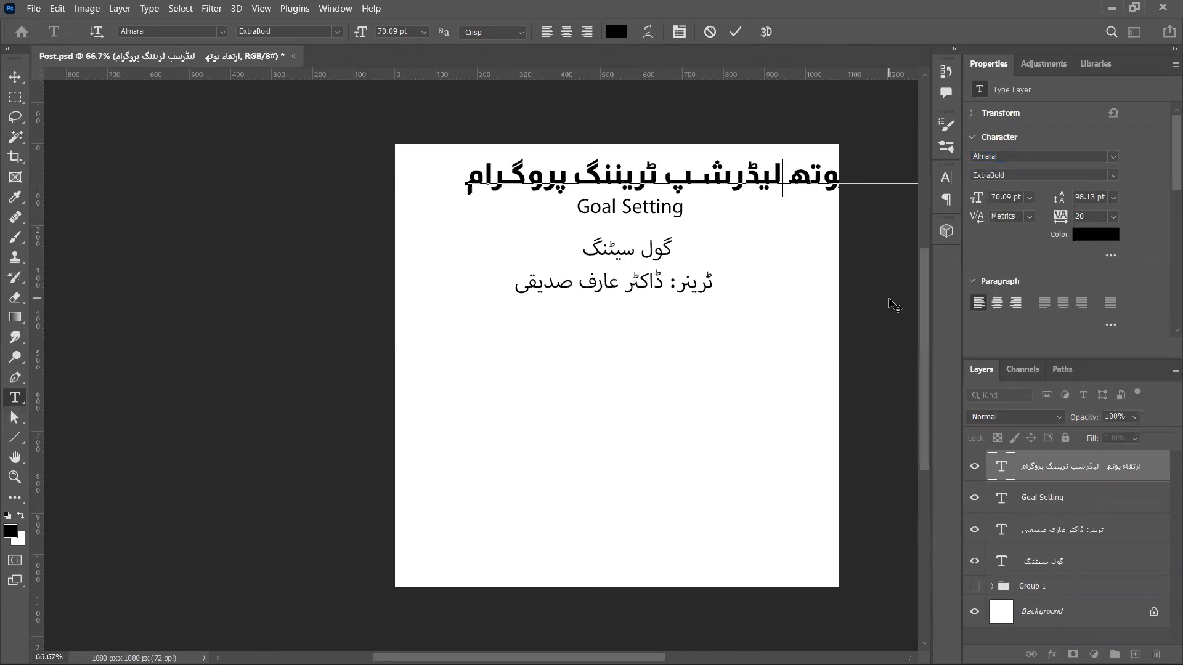
key("Delete")
key("ctrl+z")
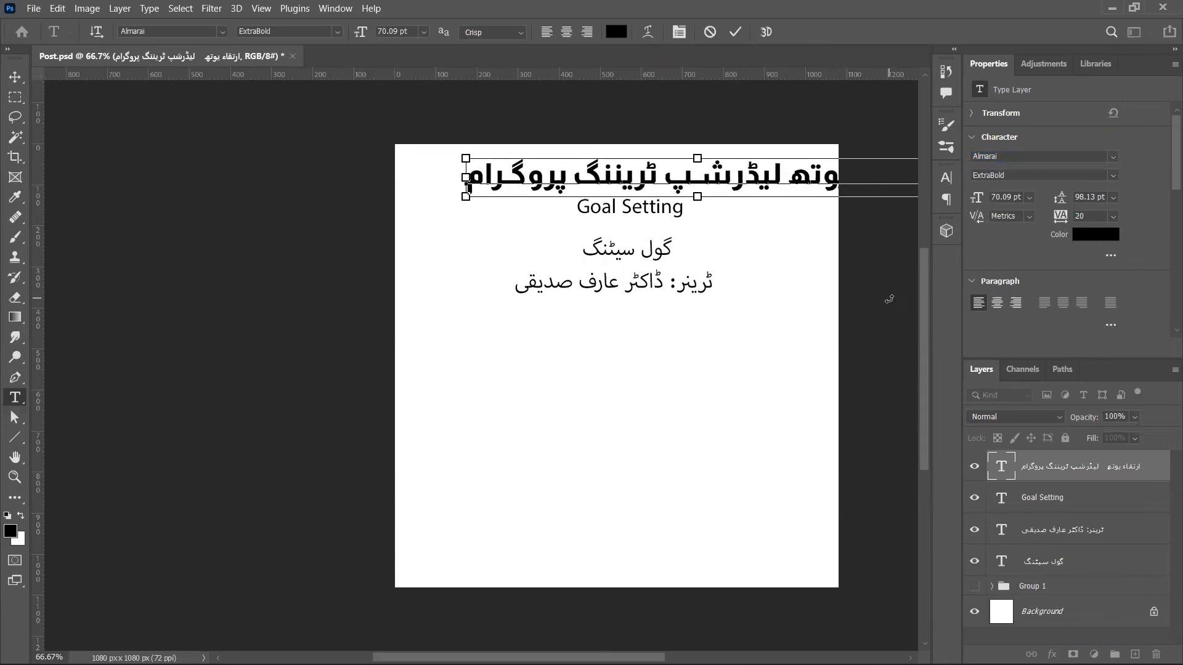
key("ctrl+Return")
- Scale the programme title to 75% and move it left to sit centred above the Goal Setting line
key("v")
left_click_drag(825, 253, 775, 253)
key("ctrl+t")
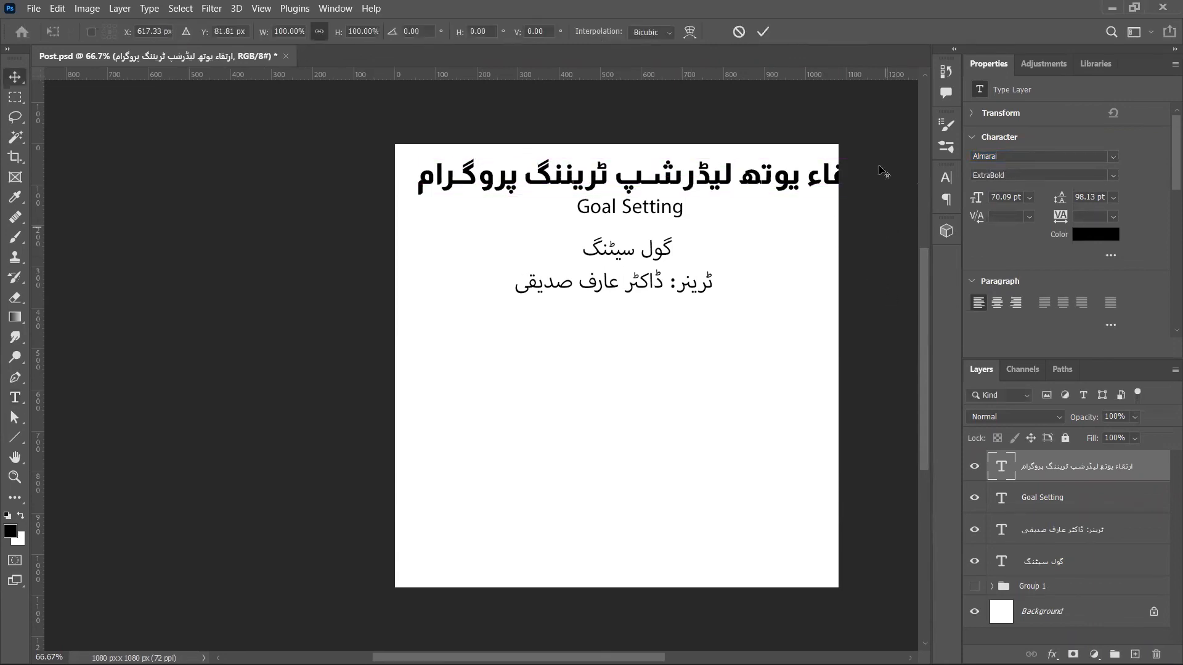
left_click_drag(879, 174, 822, 171)
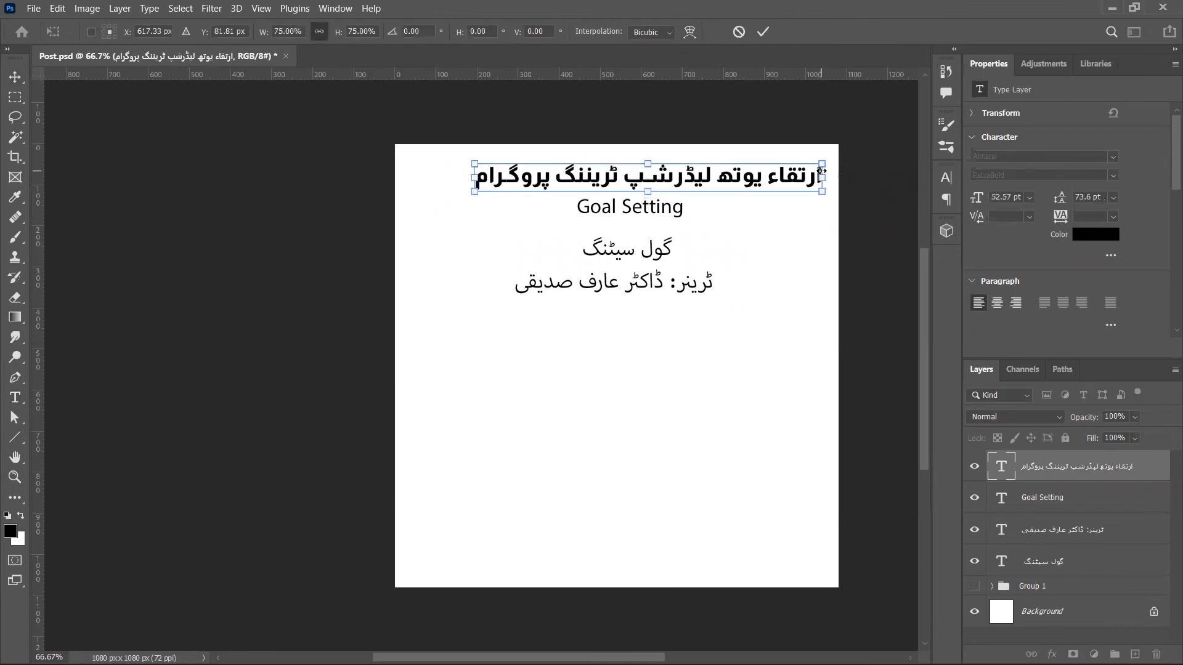
key("Return")
left_click_drag(744, 194, 704, 193)
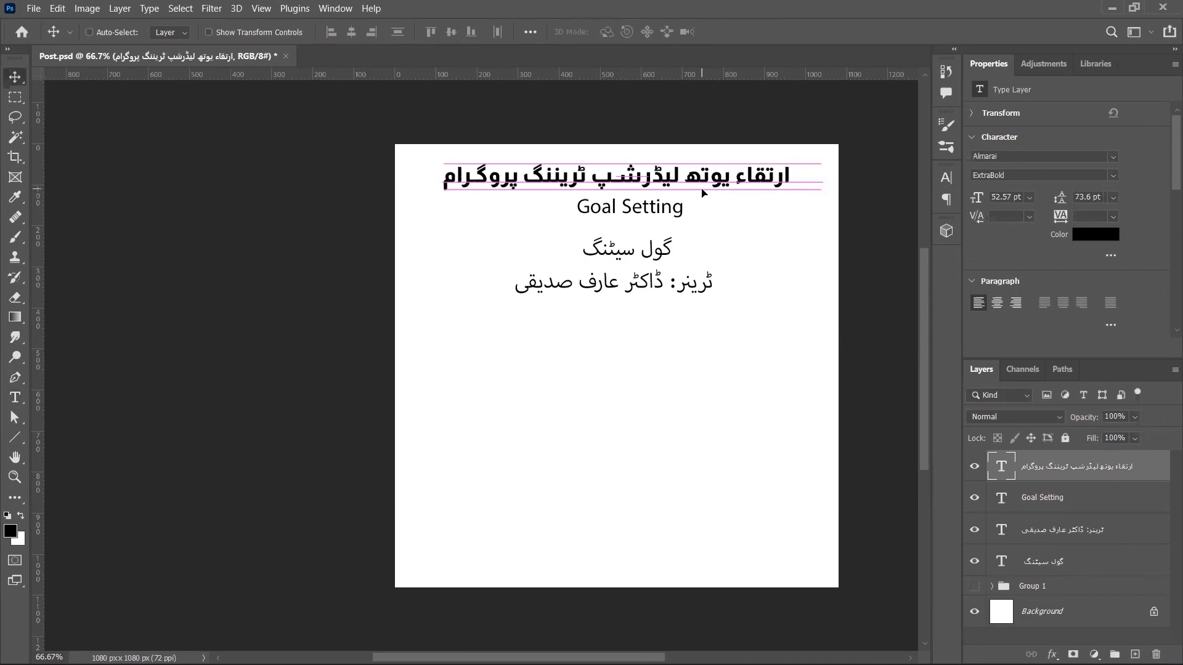
- Centre the programme title horizontally on the canvas by aligning it with the Background layer
left_click_drag(716, 282, 683, 283)
left_click(1094, 620, "ctrl")
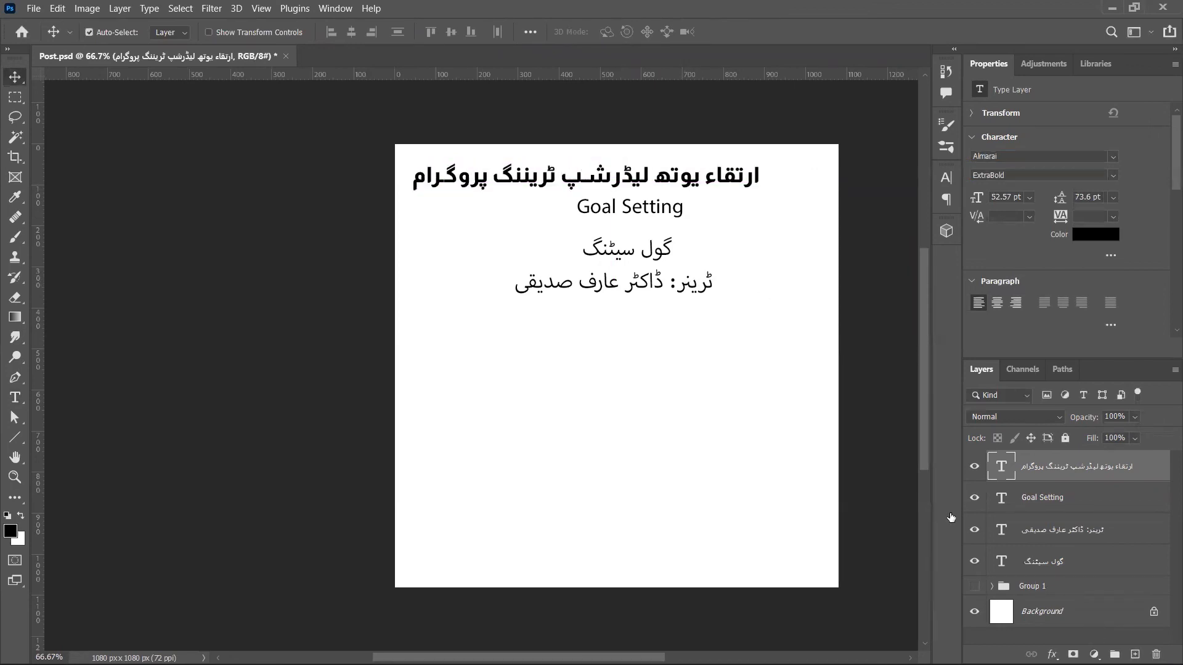
left_click(351, 32)
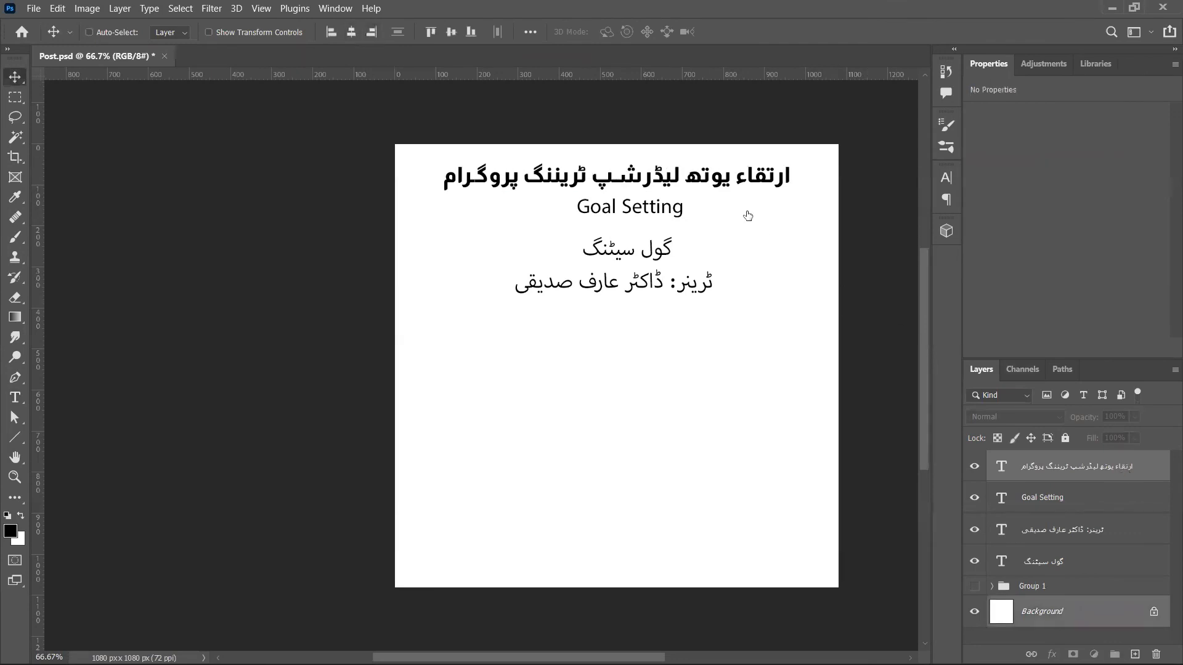
- Move the Goal Setting, گول سیٹنگ and trainer lines together down past the middle of the canvas
left_click_drag(729, 212, 622, 317)
left_click_drag(690, 227, 699, 394)
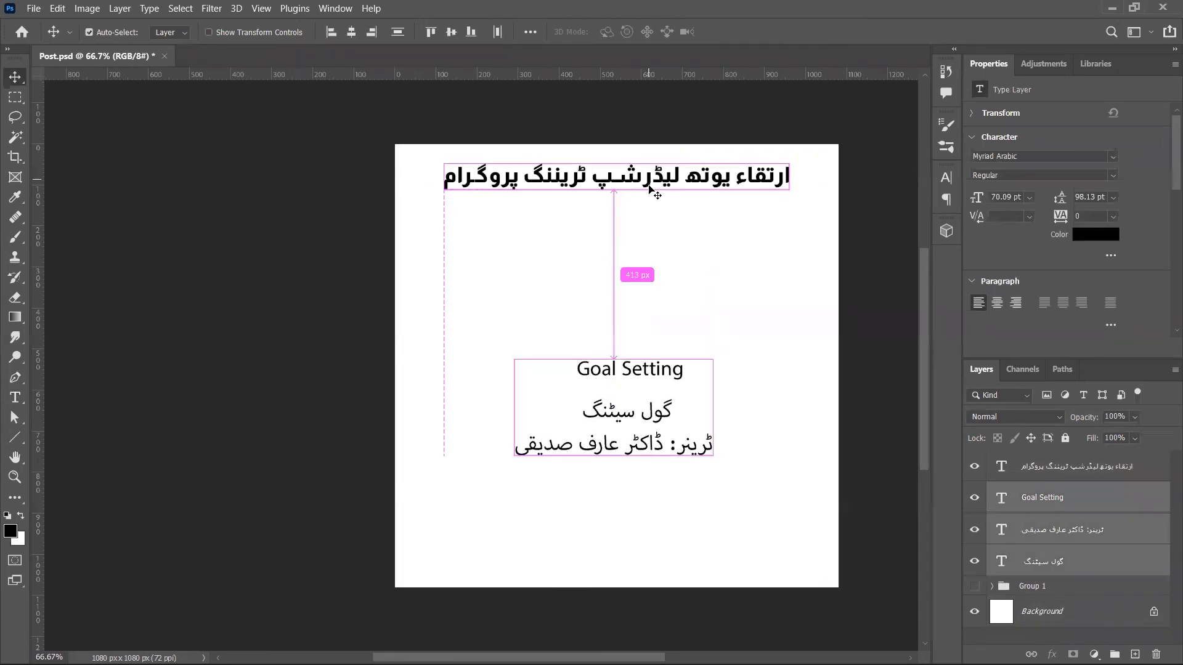
- Move the programme title slightly down from the canvas's upper edge
left_click(651, 206)
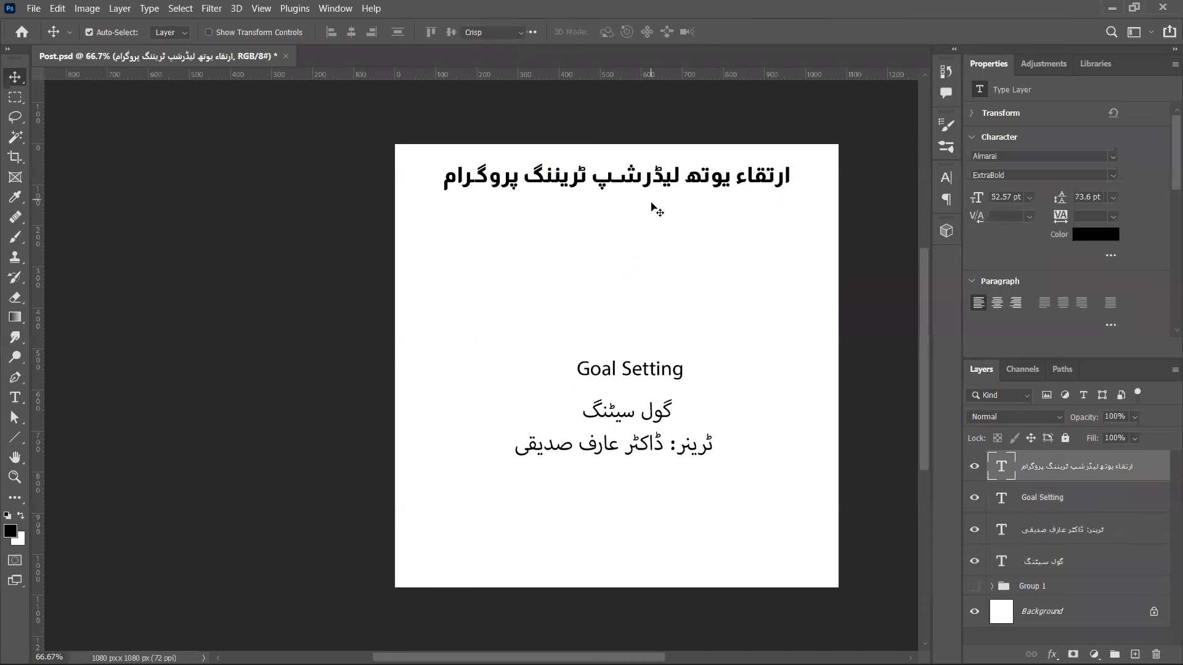
double_click(653, 203)
key("ctrl+Return")
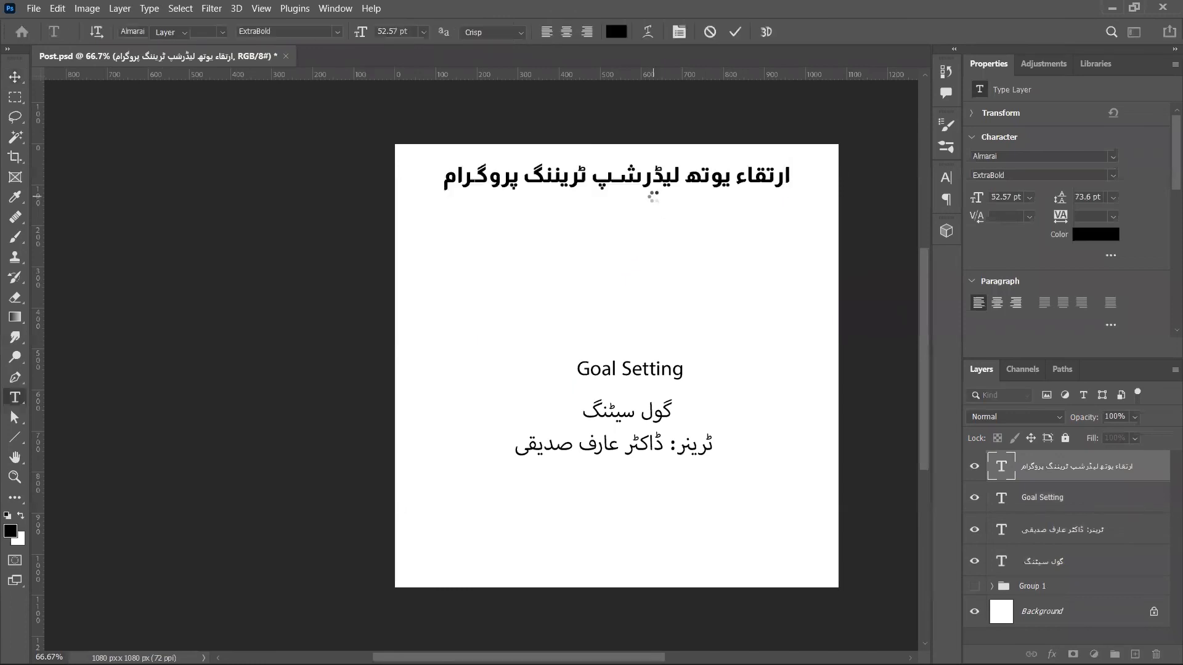
left_click_drag(678, 195, 673, 207)
- Switch to a new File Explorer window and look through the logo files in the Irrtiqa project's Logo folder
key("alt+Tab")
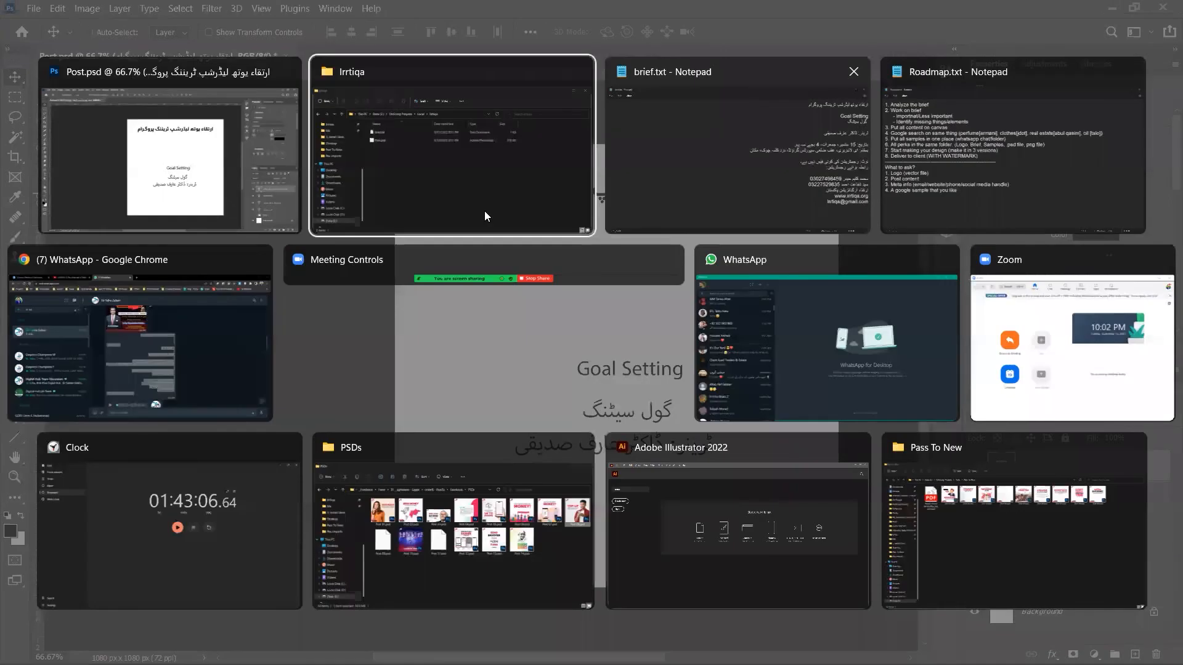
key("super+e")
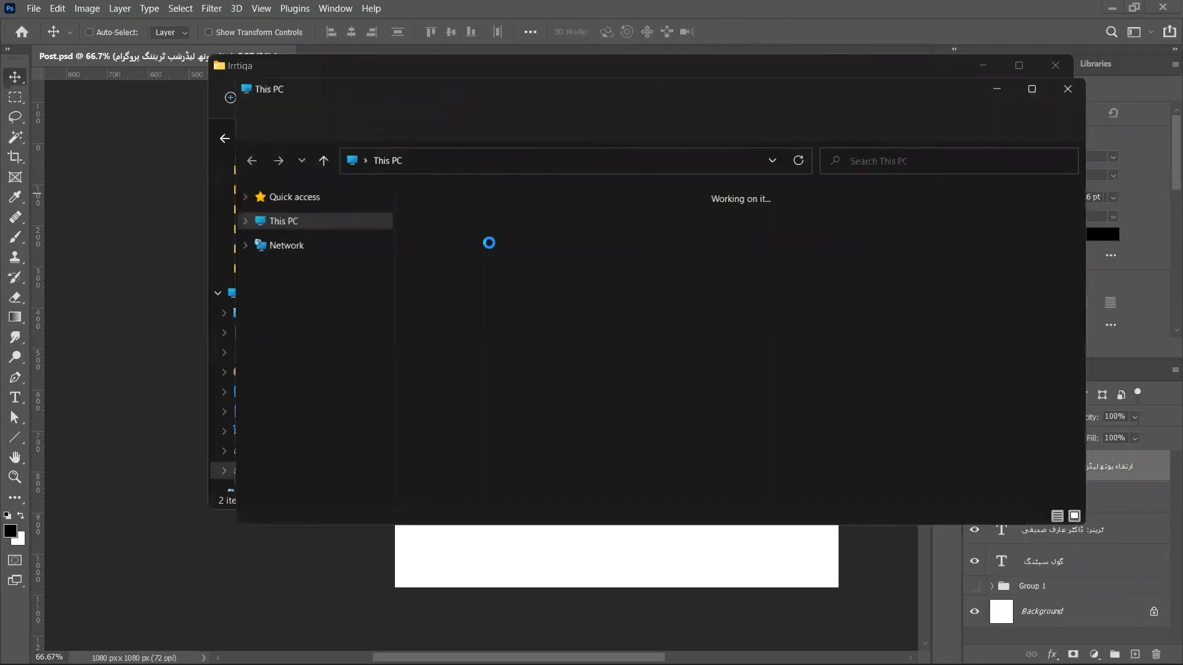
left_click_drag(472, 90, 612, 76)
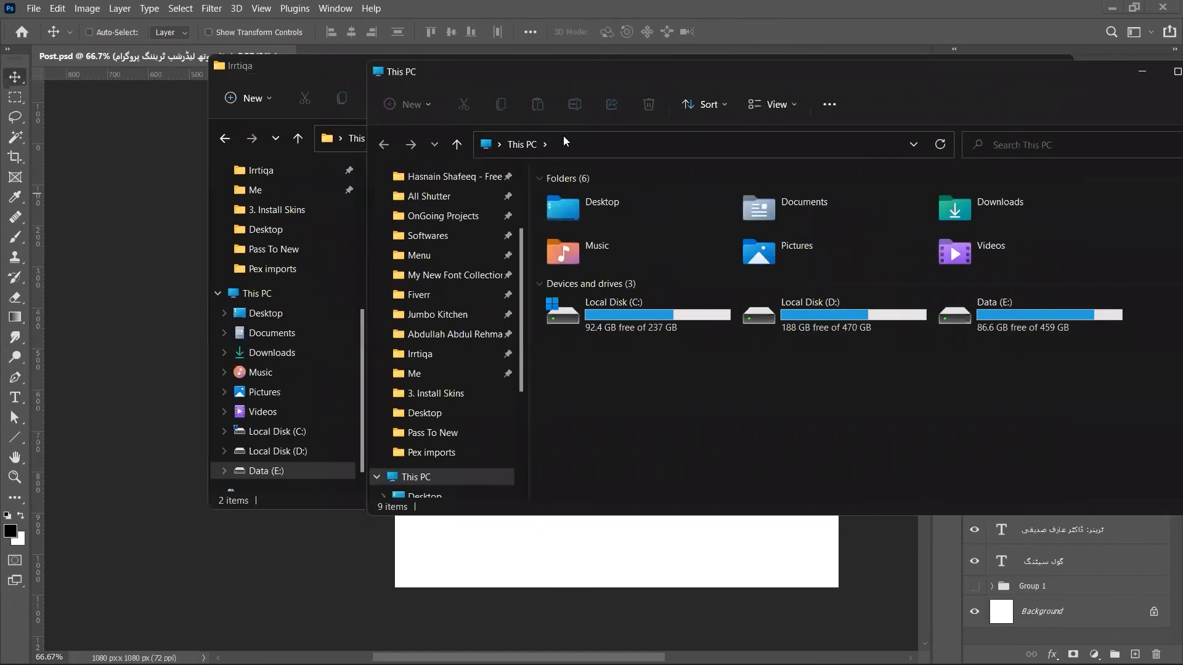
left_click(444, 356)
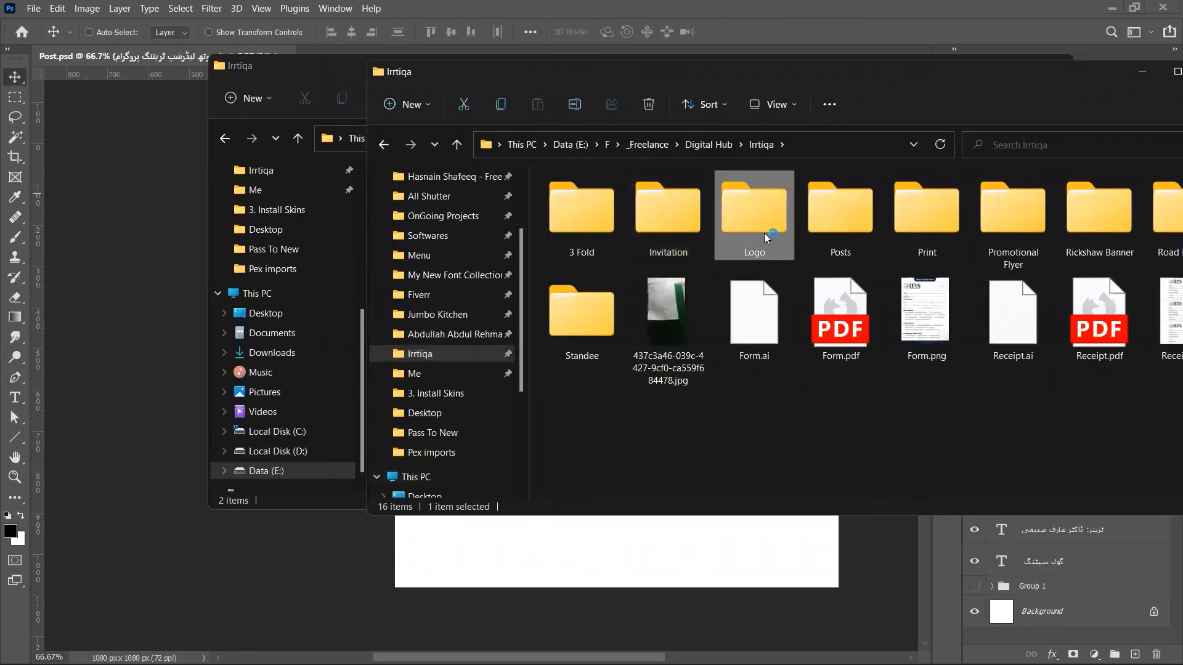
double_click(764, 232)
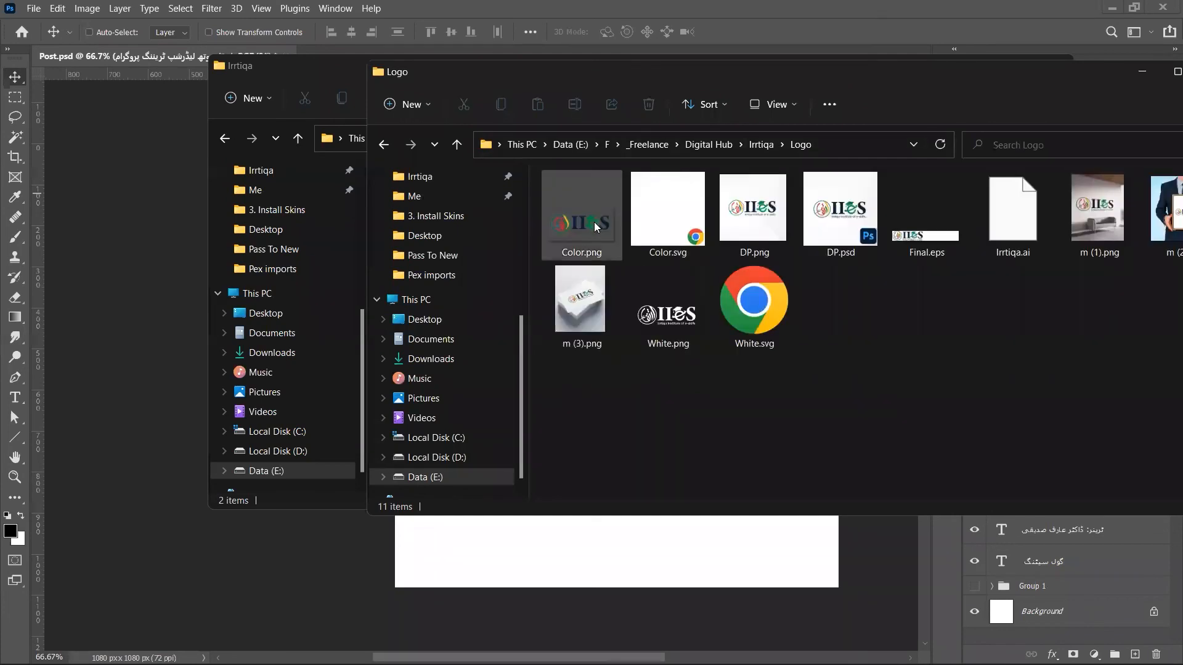
key("alt+Up")
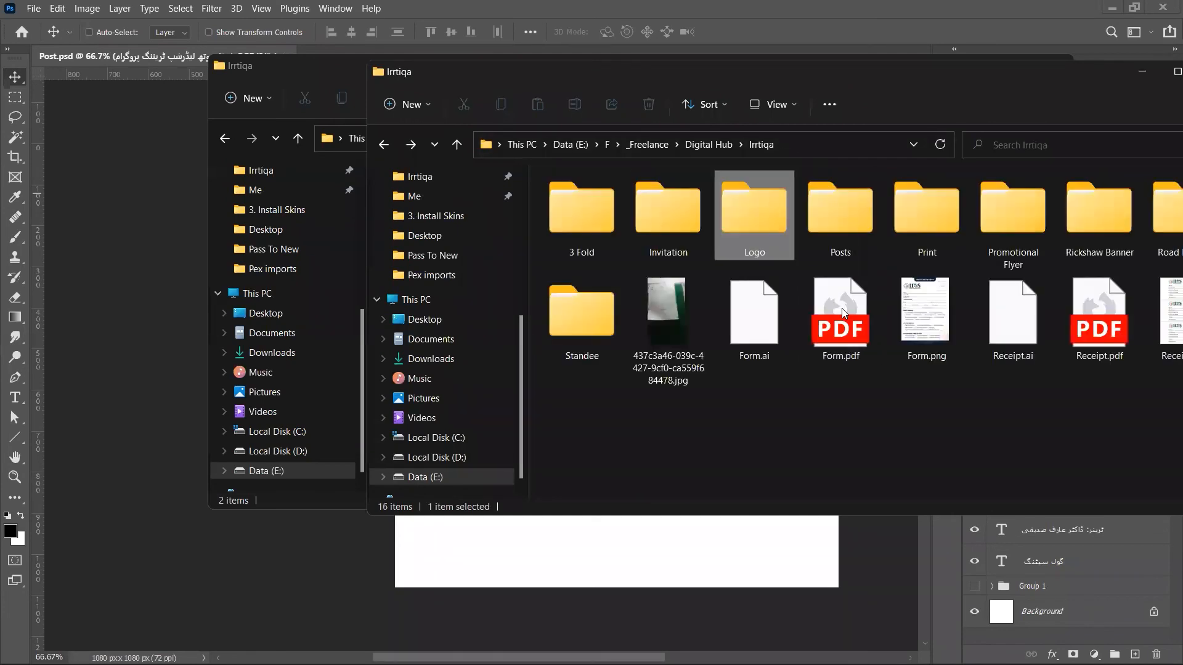
- Open Donation Post.psd from the Irrtiqa Foundation folder inside Digital Hub in Photoshop
left_click(708, 144)
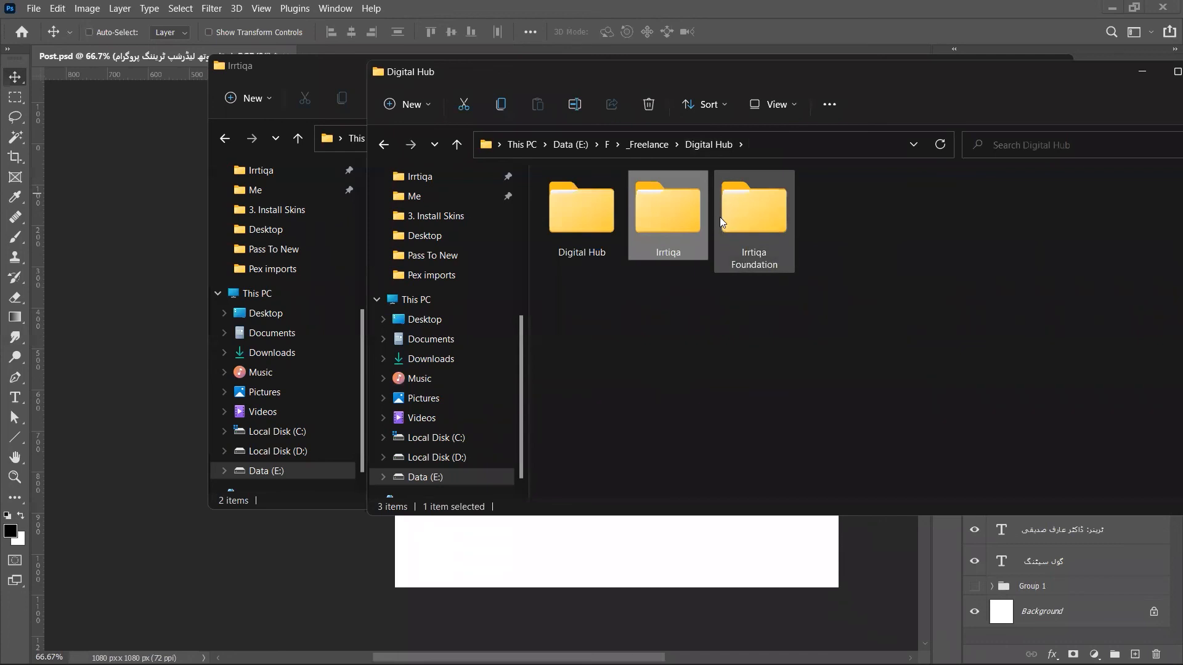
double_click(719, 217)
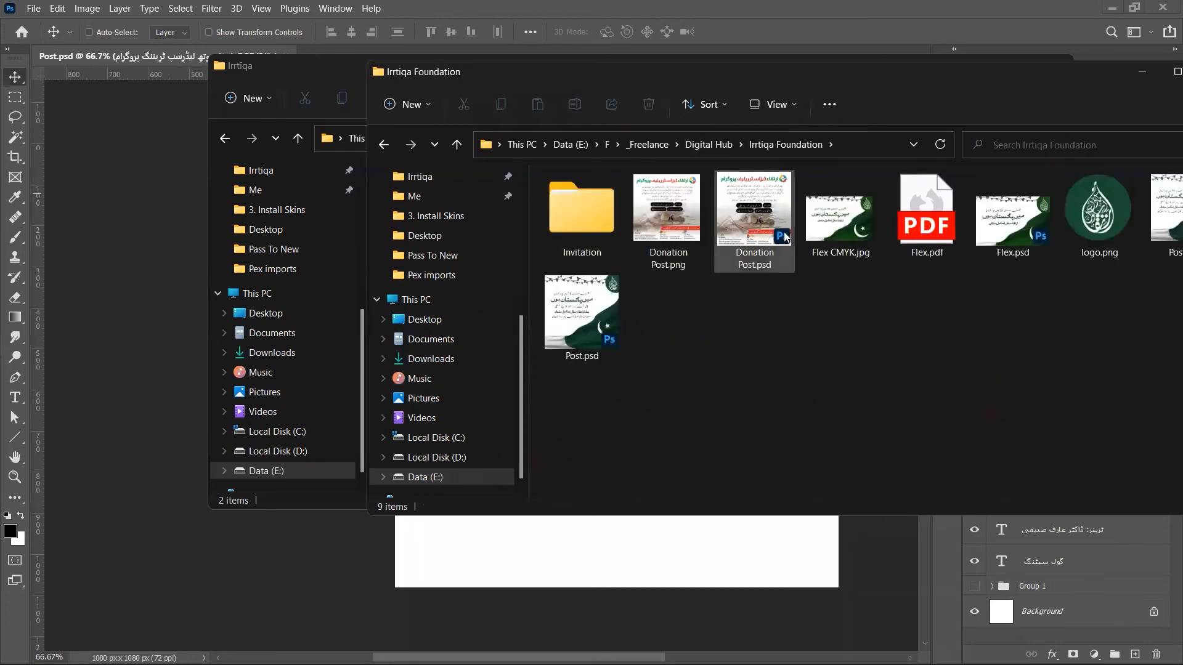
double_click(754, 215)
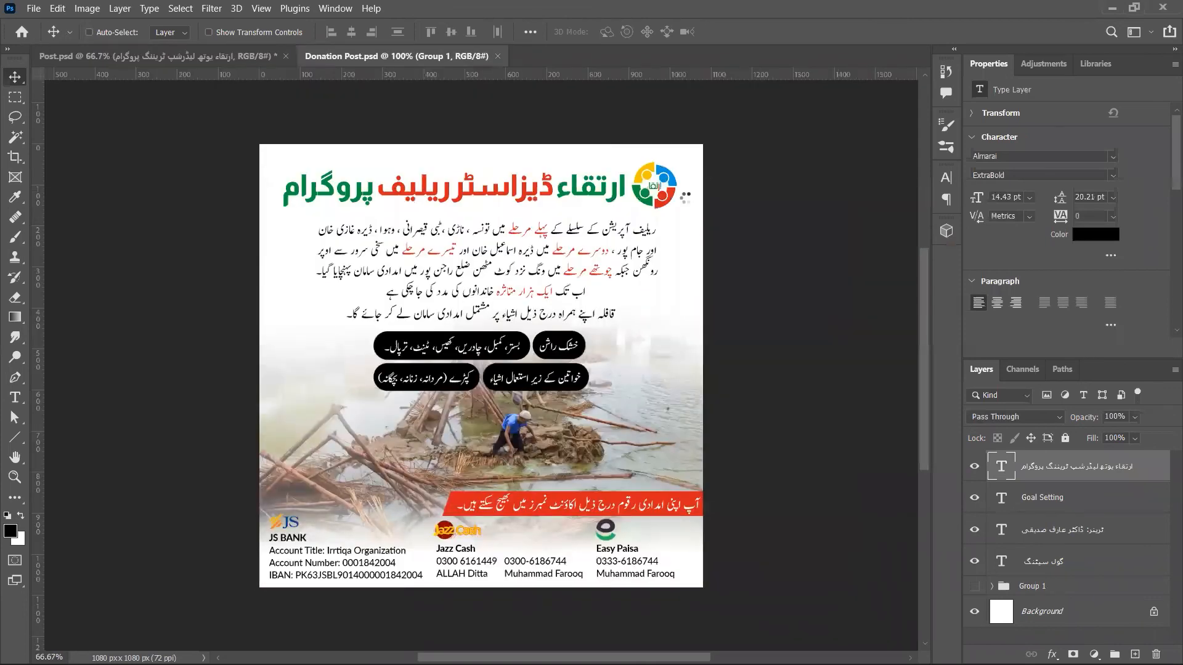
- Copy the IRRTIQA logo from Donation Post.psd into Post.psd's upper-right corner and close Donation Post.psd
left_click_drag(663, 184, 619, 162)
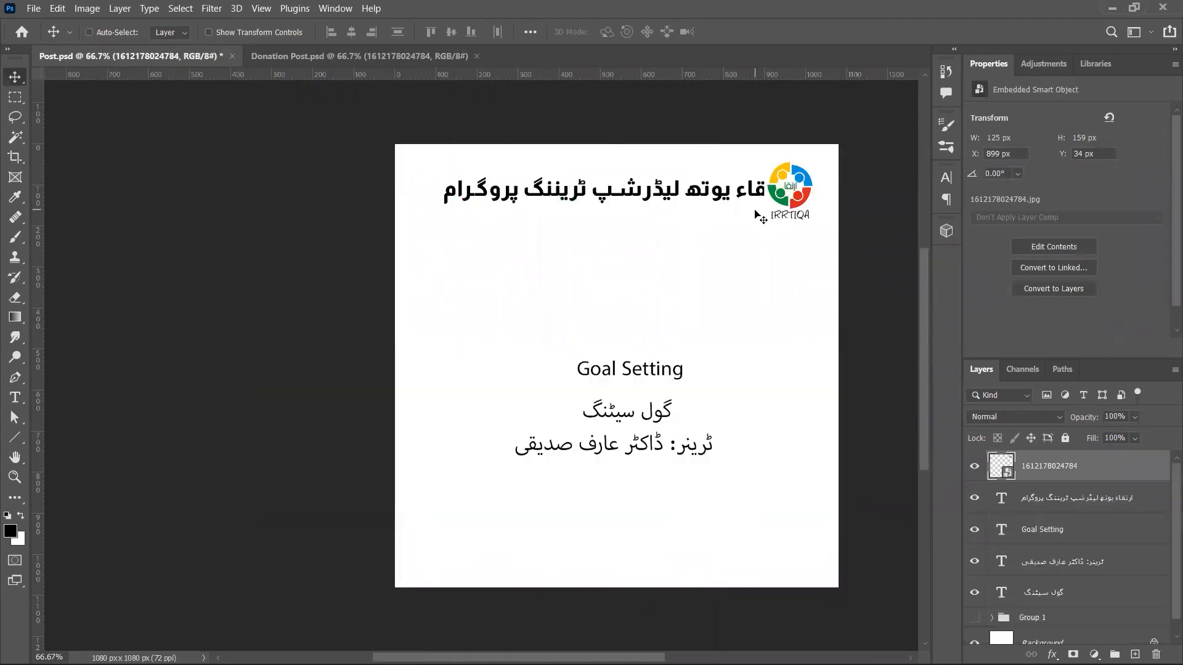
key("ctrl+Tab")
key("ctrl+w")
left_click_drag(781, 213, 798, 212)
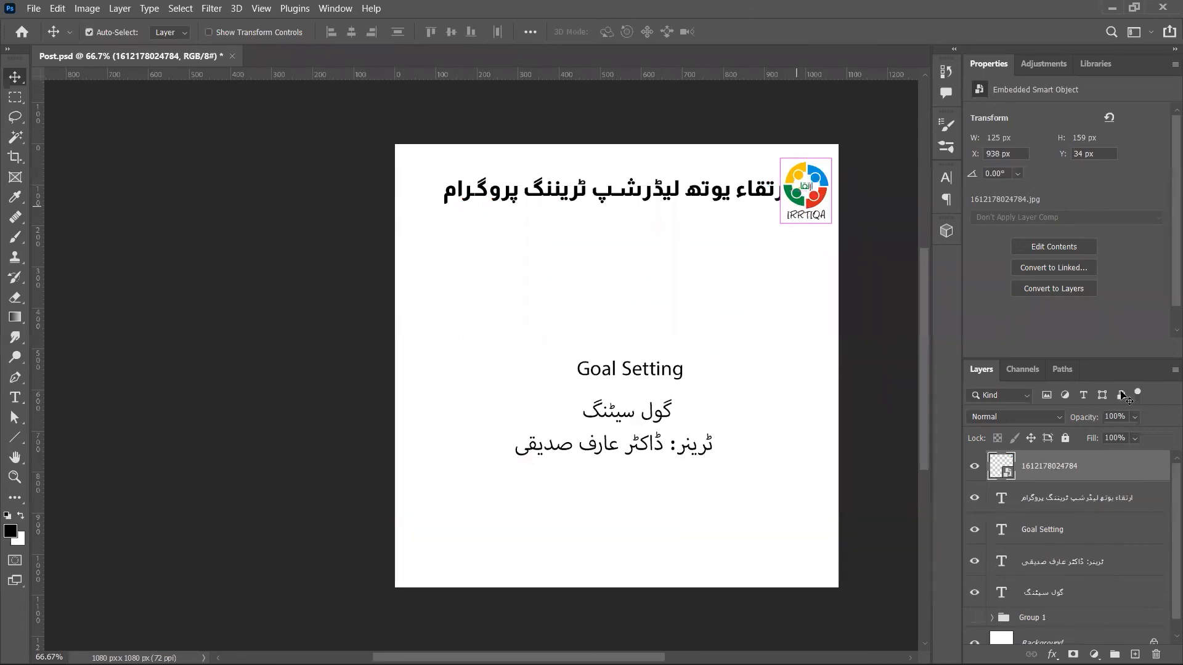
- Rename the imported logo layer as Logo
double_click(1048, 466)
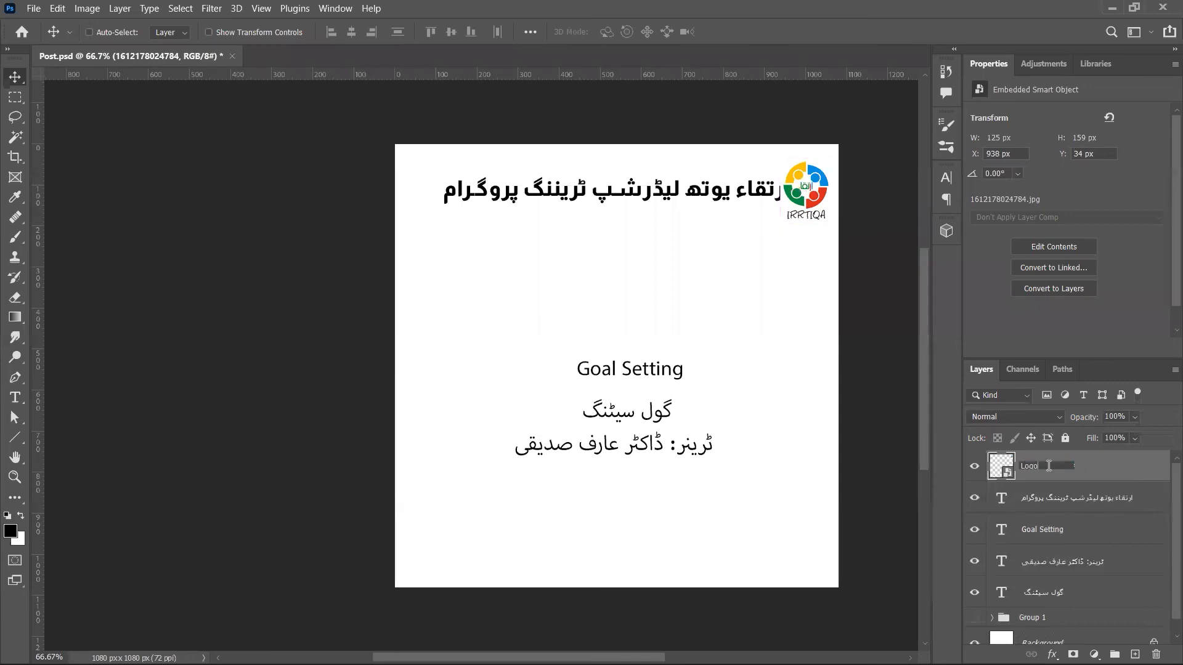
type("Logo")
key("Return")
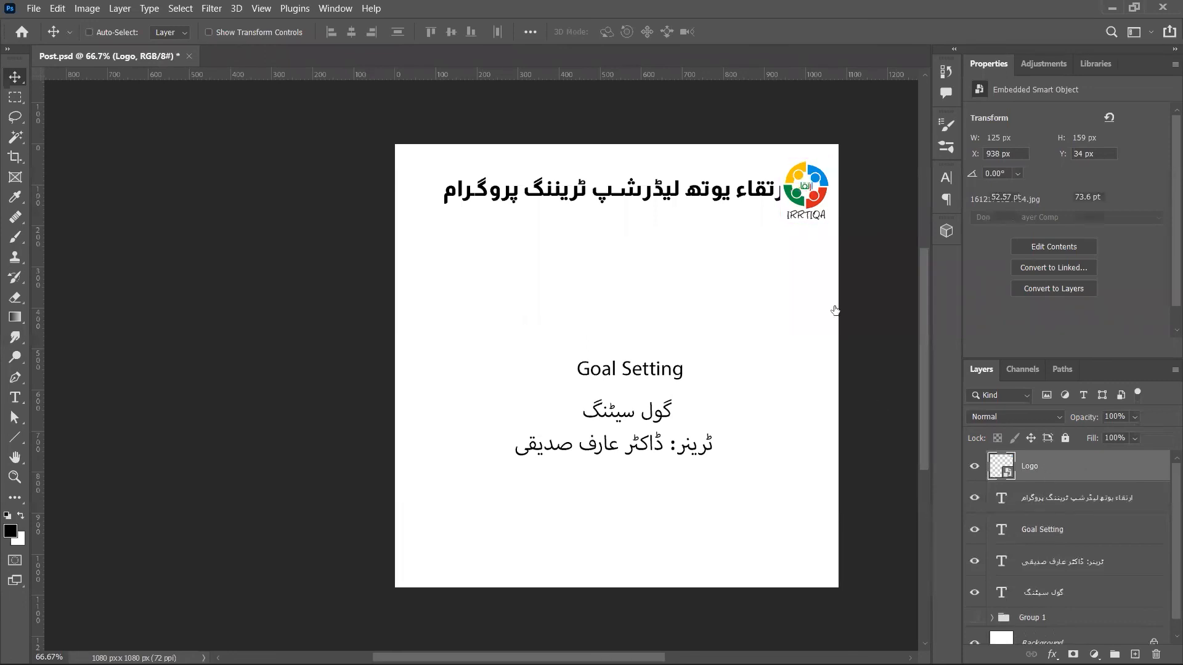
- Move the programme title left beside the logo and position both as one header row across the canvas
left_click(1075, 498)
left_click_drag(780, 239, 803, 220)
left_click(1068, 466, "ctrl")
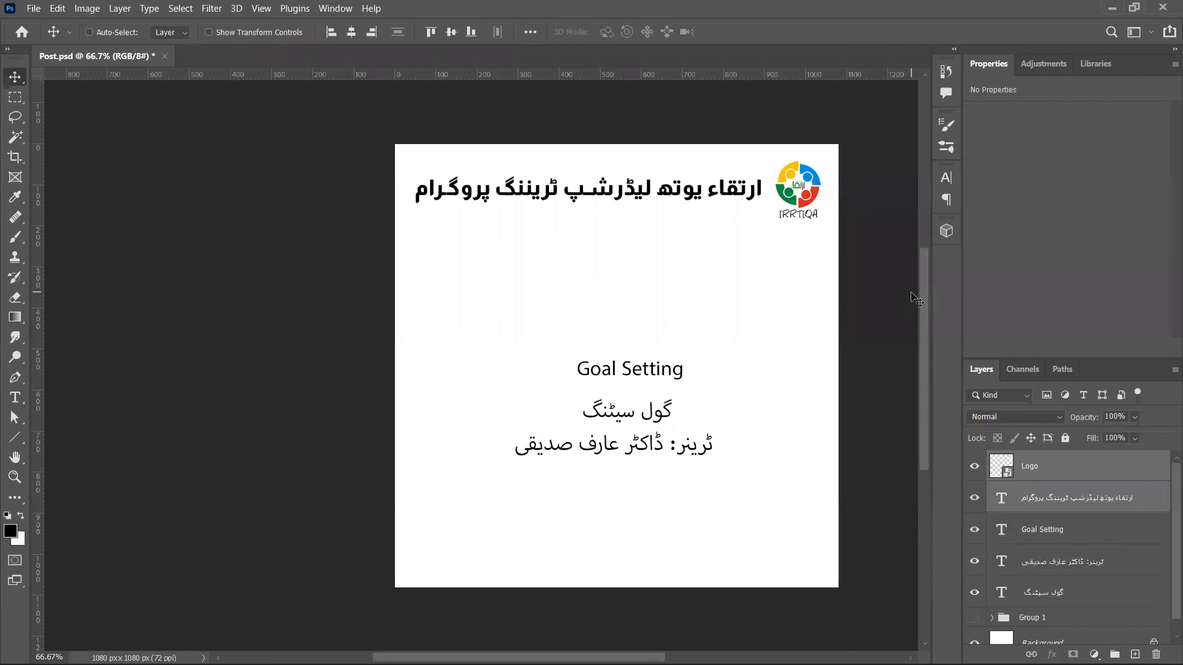
left_click(1055, 478)
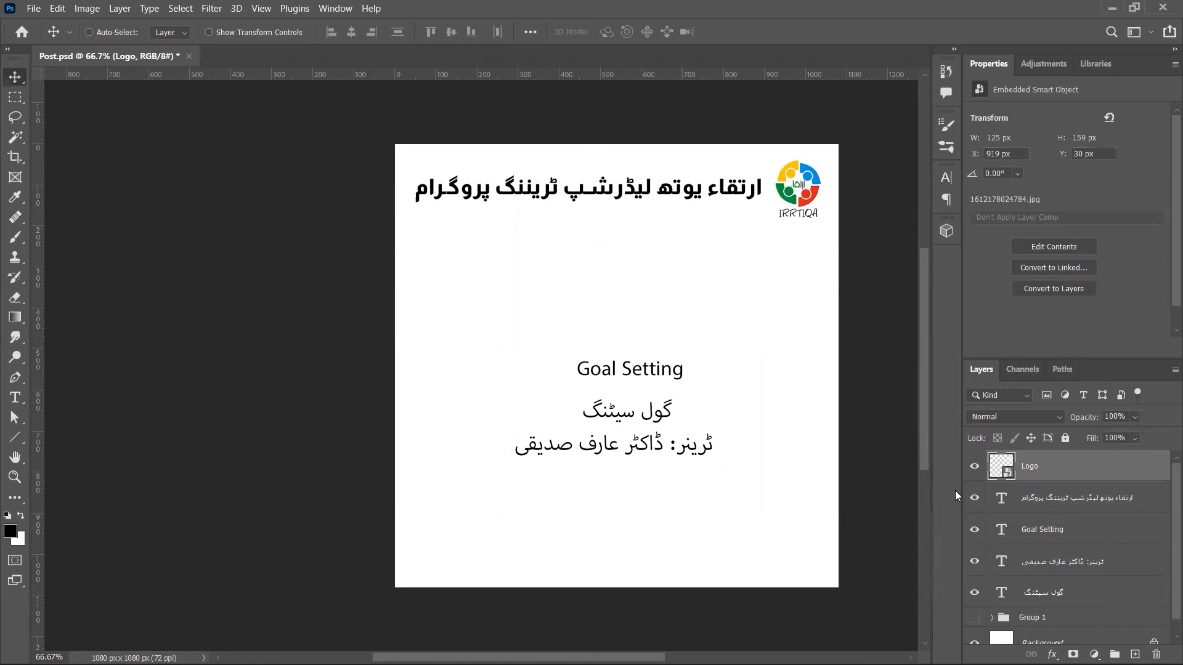
- Move the Goal Setting line up towards the header and set its font to Montserrat Black
left_click(1020, 531)
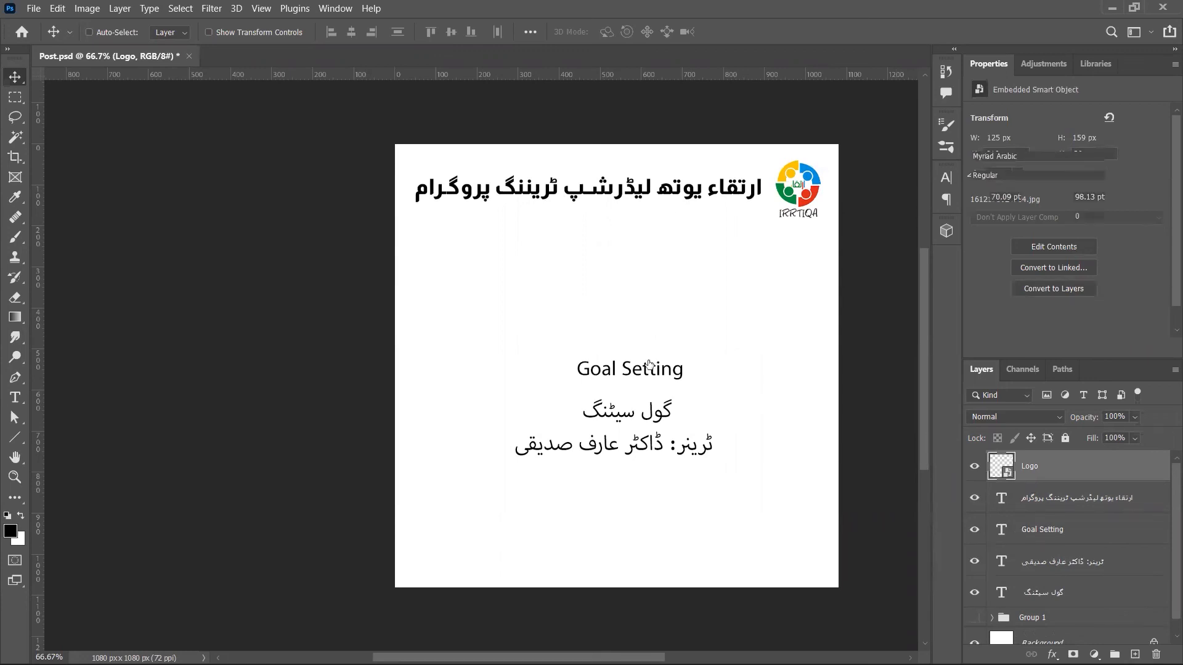
left_click_drag(664, 367, 664, 306)
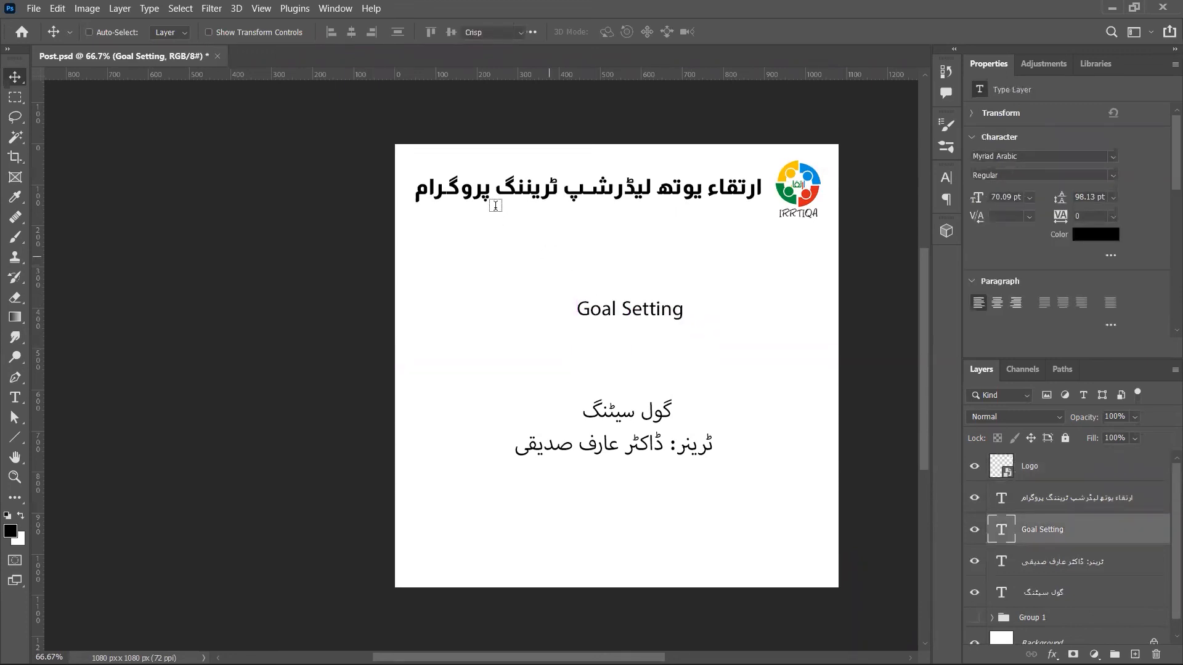
key("t")
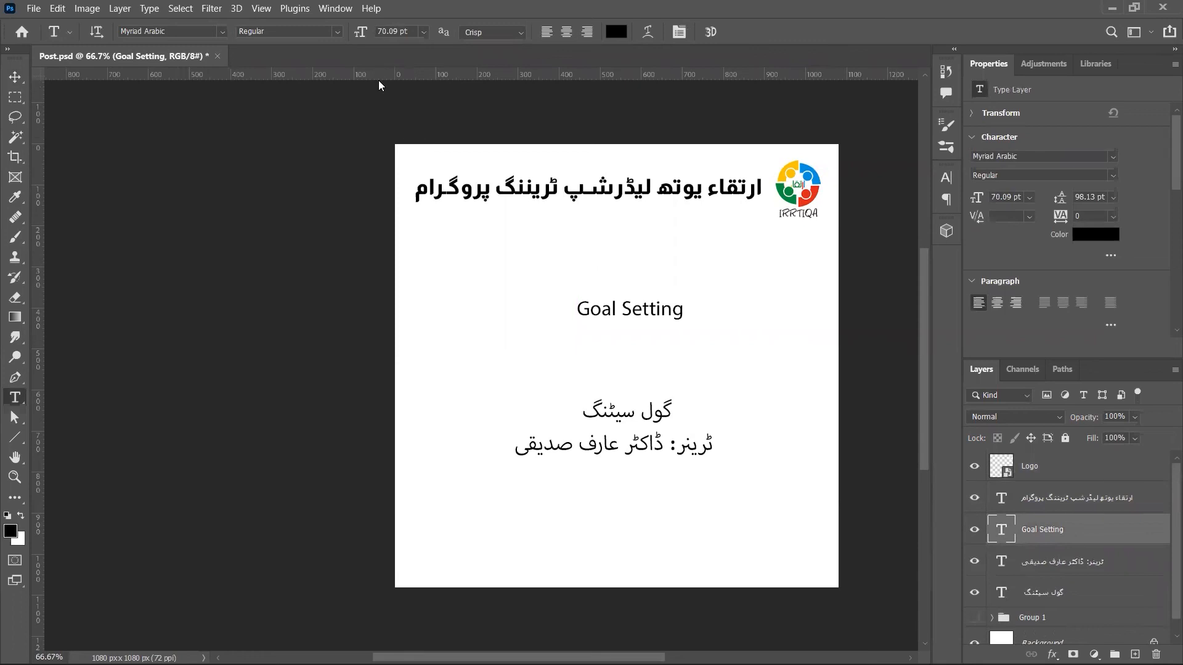
left_click(202, 30)
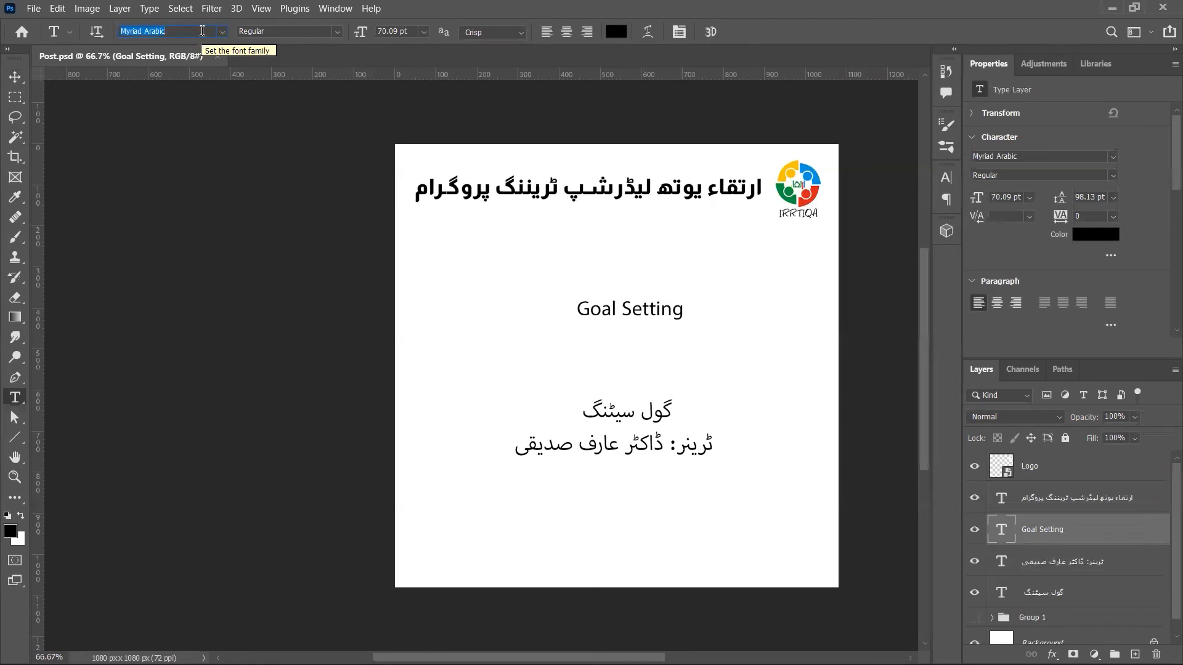
type("mont")
key("Return")
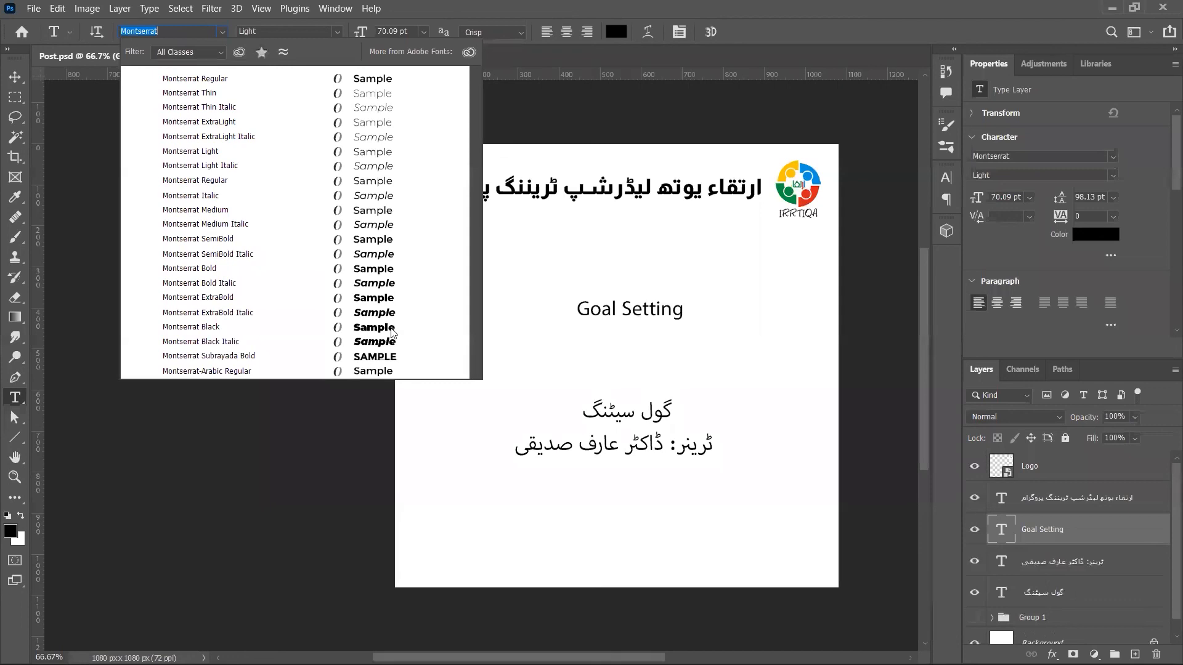
left_click(391, 329)
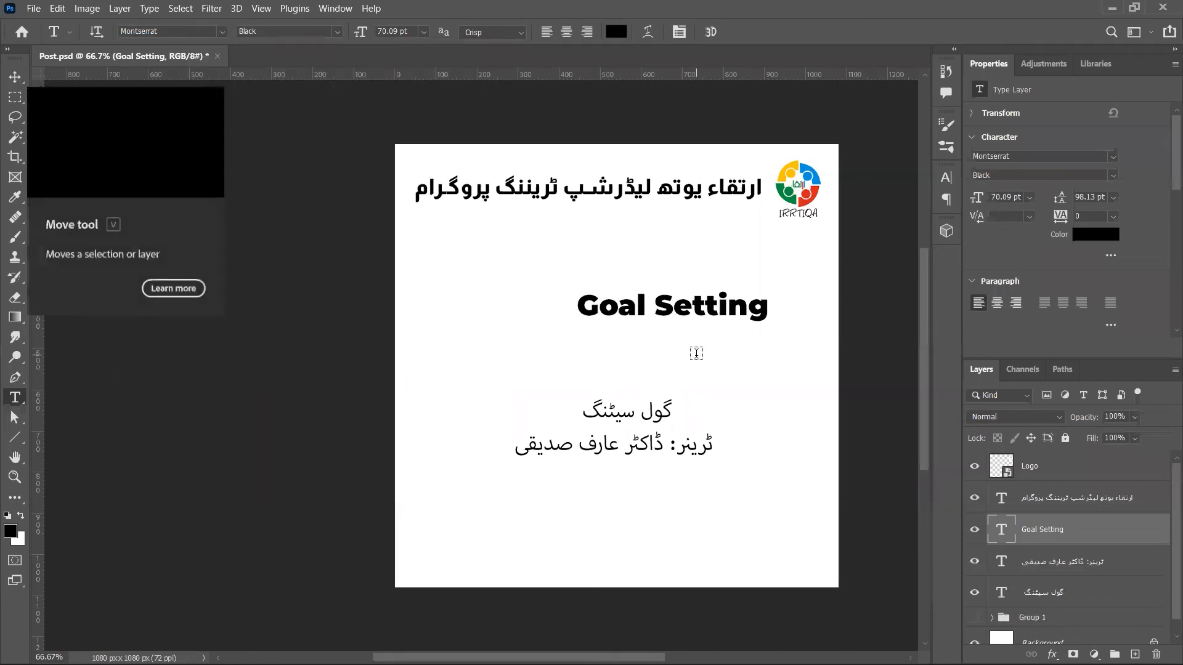
- Enlarge the Goal Setting heading to about 93 pt and centre it horizontally beneath the header
key("v")
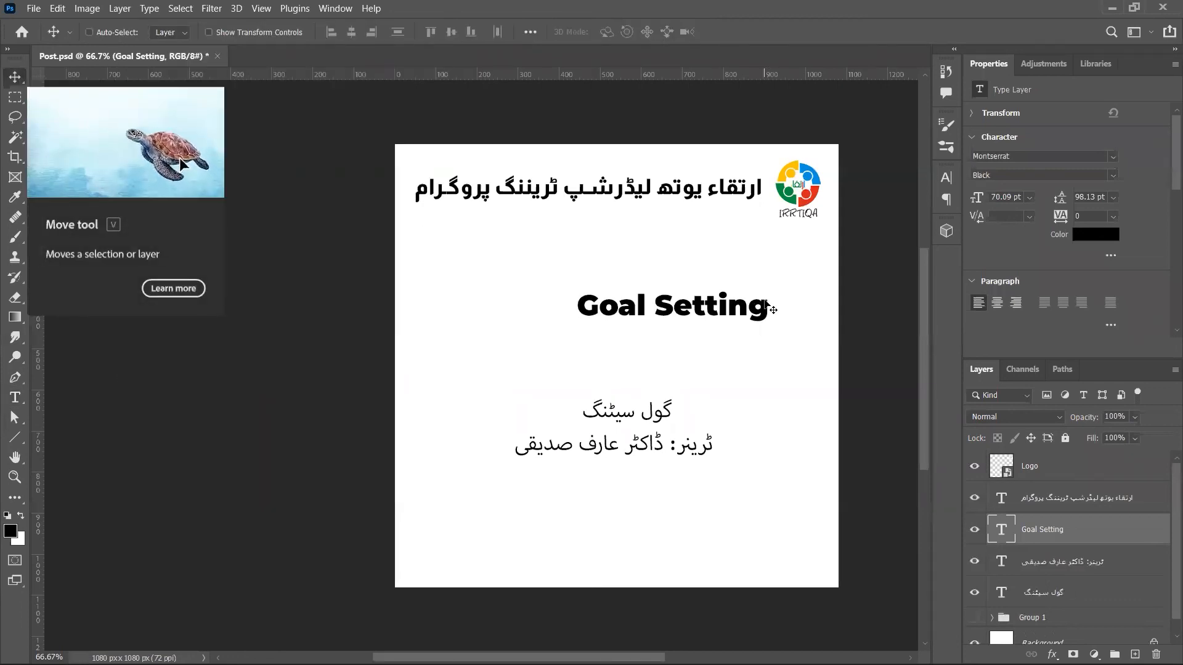
key("ctrl+t")
left_click_drag(788, 275, 710, 283)
key("Return")
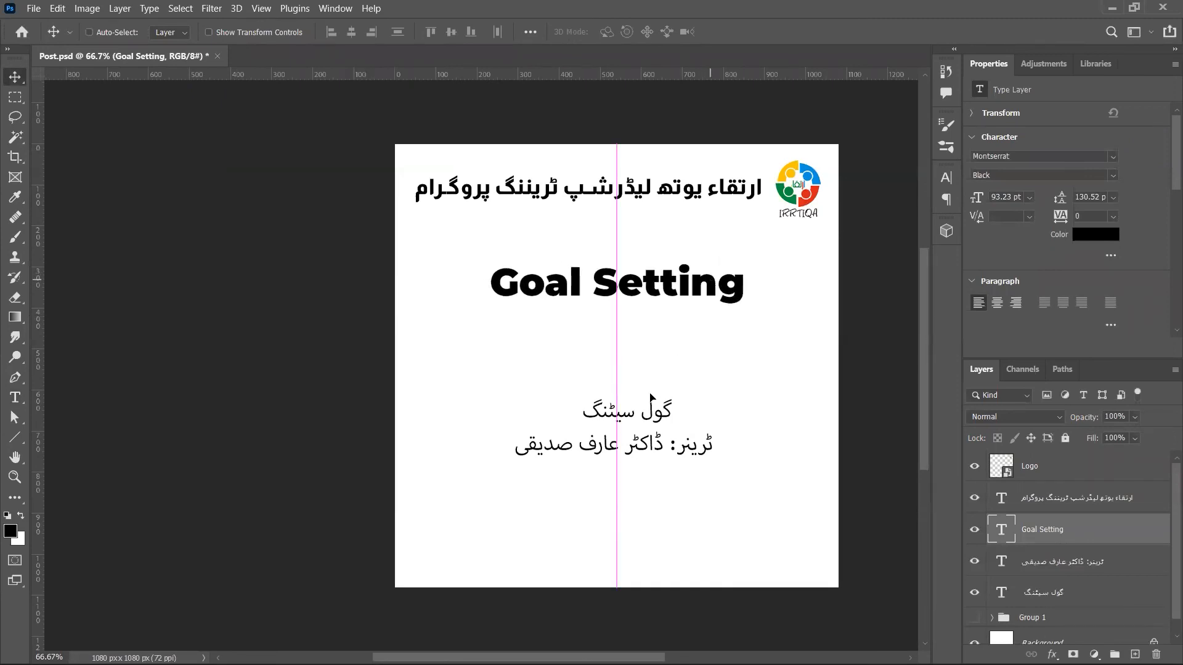
- Move the گول سیٹنگ line directly under the Goal Setting heading and set its font to Almarai ExtraBold
left_click(631, 420, "ctrl")
left_click_drag(610, 352, 601, 271)
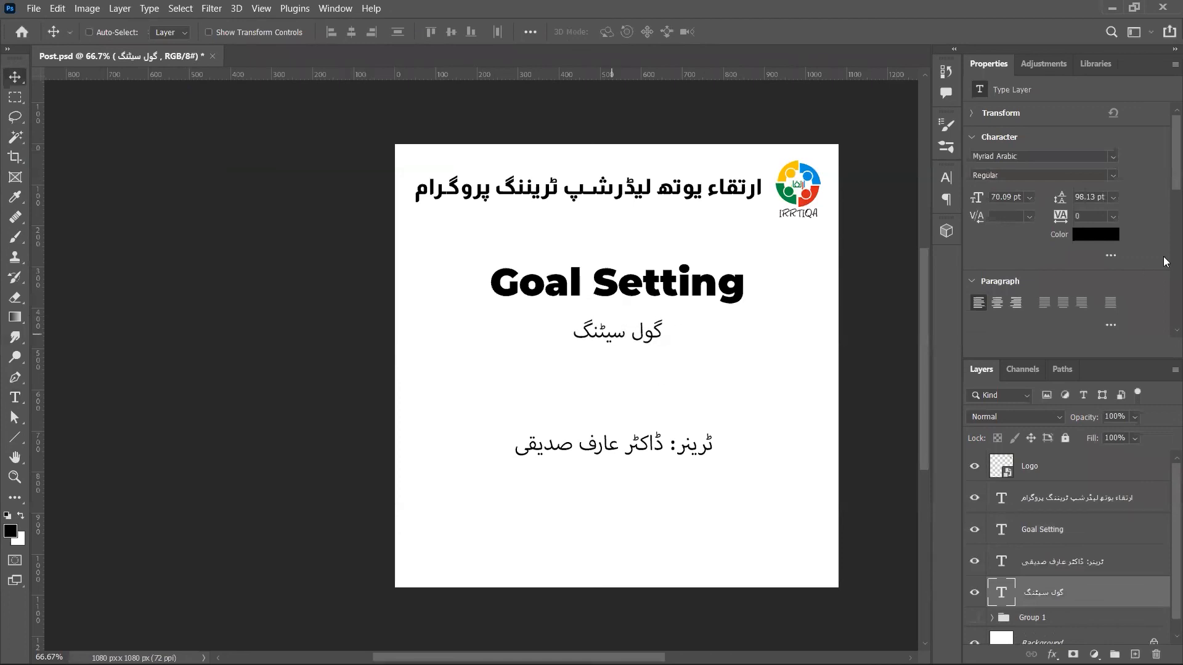
left_click(1090, 156)
type("almara")
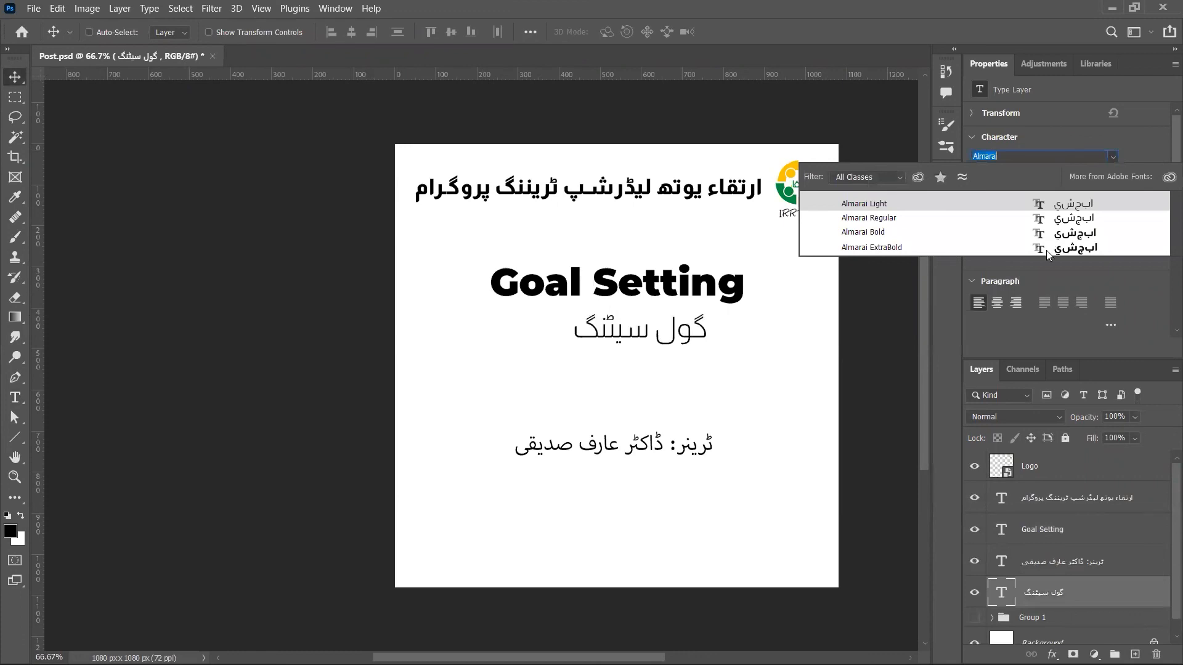
key("Down")
key("Down")
left_click(1046, 250)
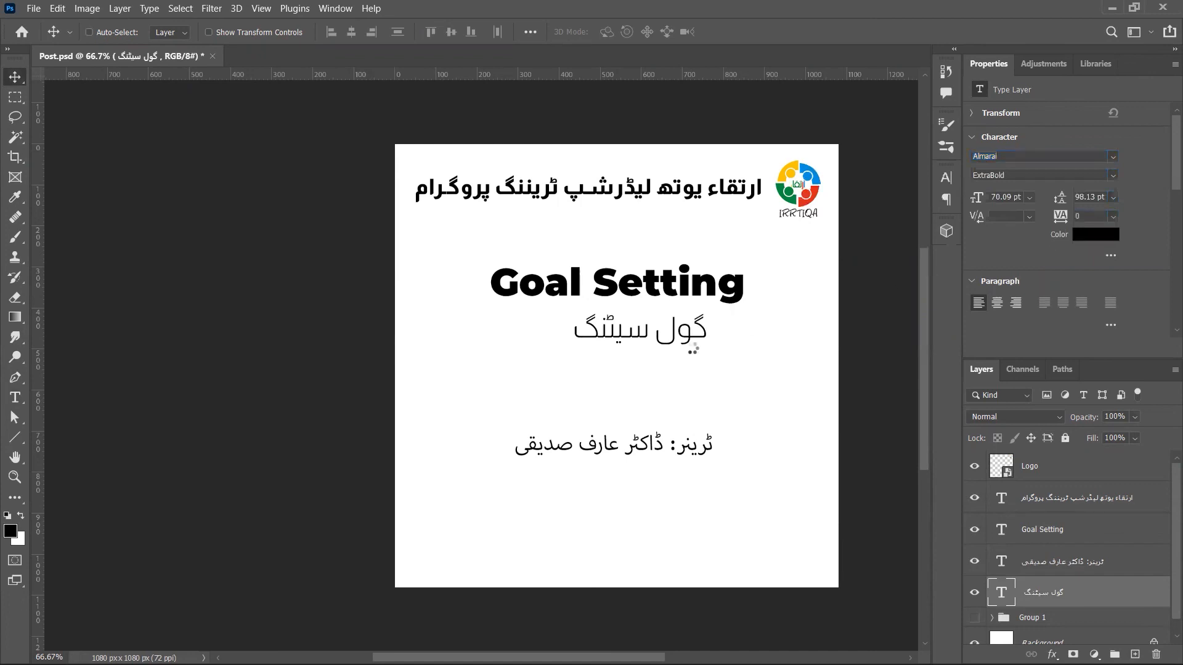
- Scale the گول سیٹنگ line to about 79 pt and place it centred beneath the Goal Setting heading
mouse_move(678, 347)
left_mouse_down()
mouse_move(645, 343)
mouse_move(732, 351)
mouse_move(676, 337)
left_mouse_up()
key("ctrl+t")
key("Return")
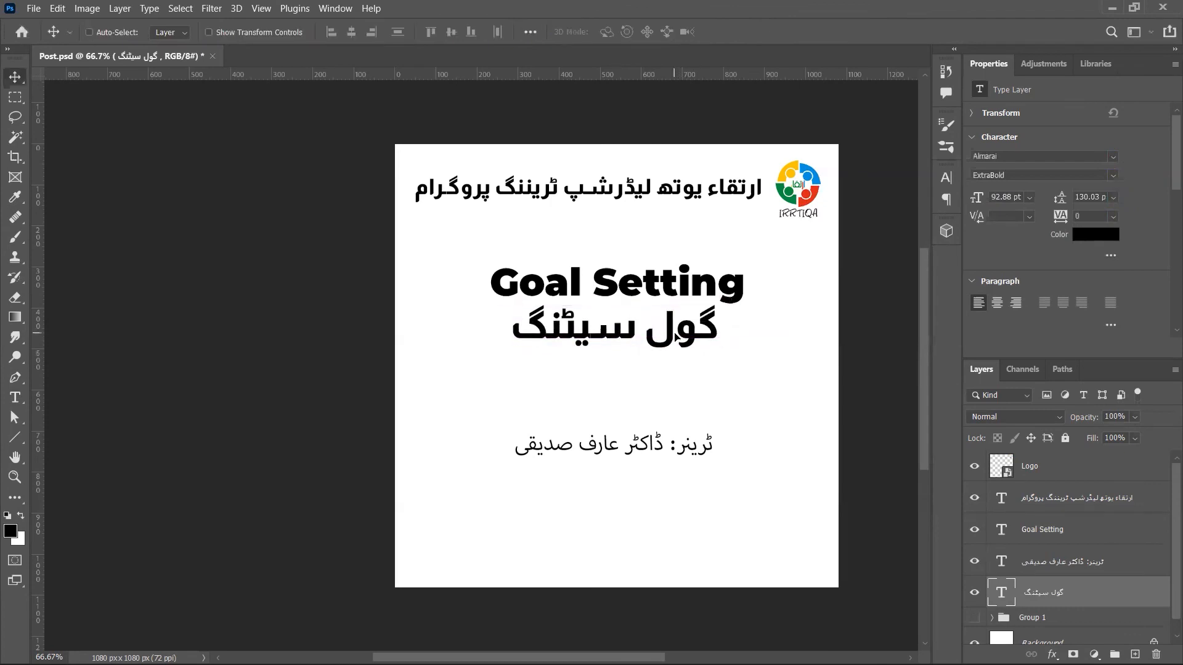
key("ctrl+t")
left_click_drag(698, 297, 693, 304)
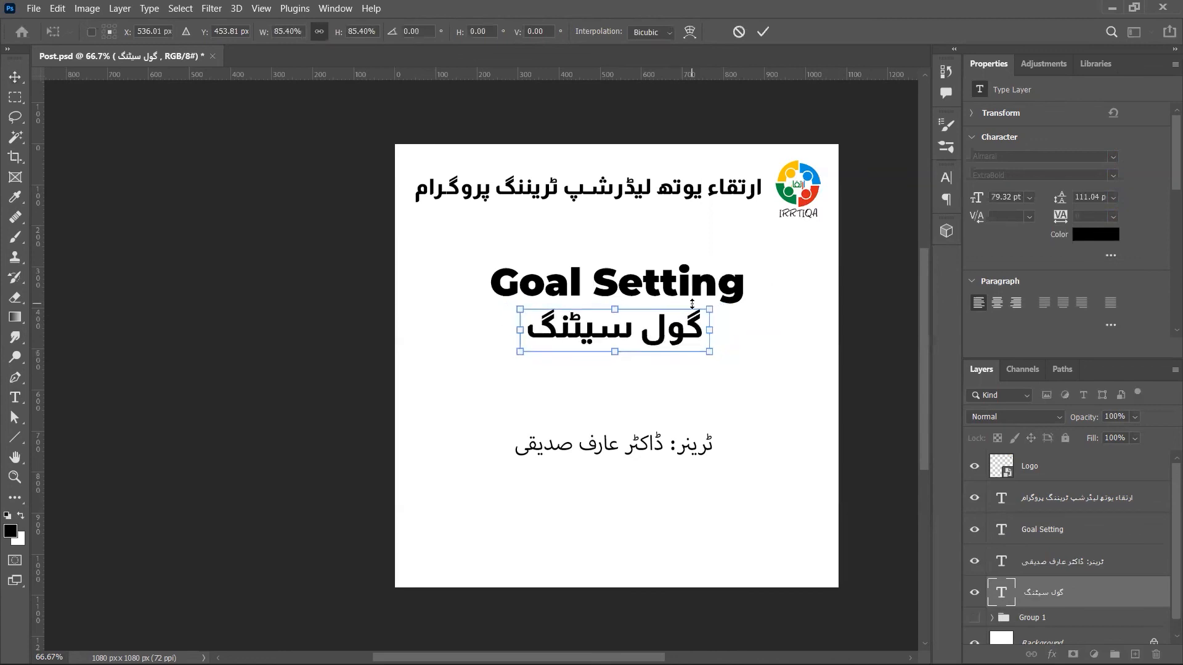
key("Return")
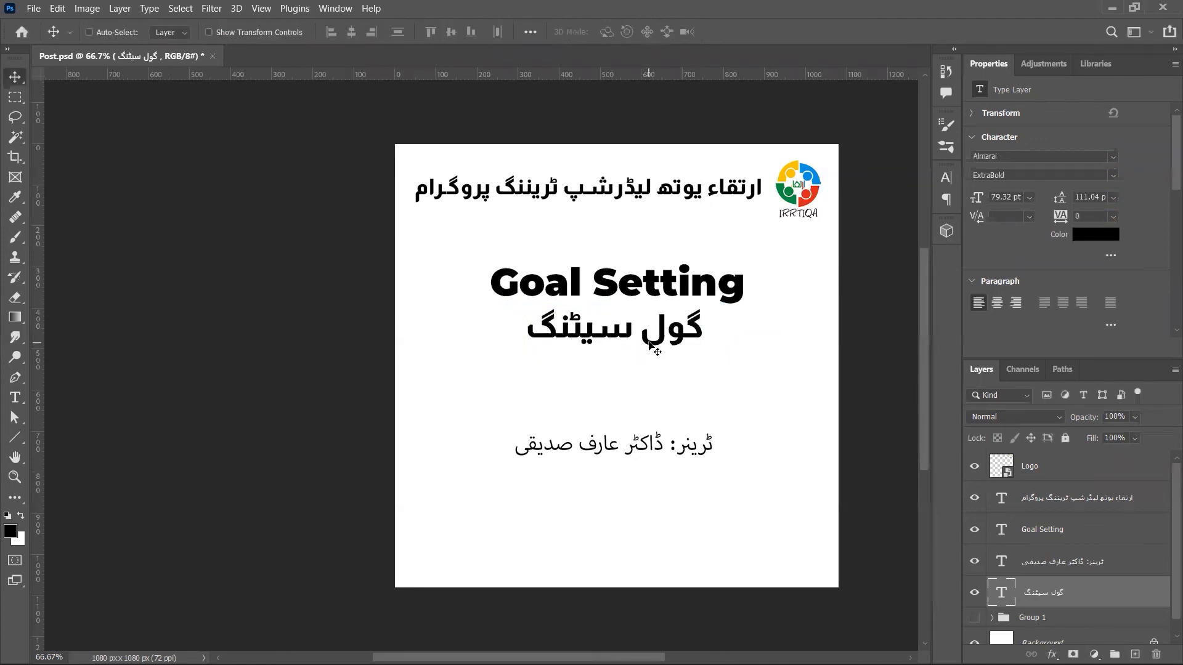
- Centre the Goal Setting and گول سیٹنگ headings together horizontally on the canvas, using the Background as reference
left_click(687, 274, "ctrl+shift")
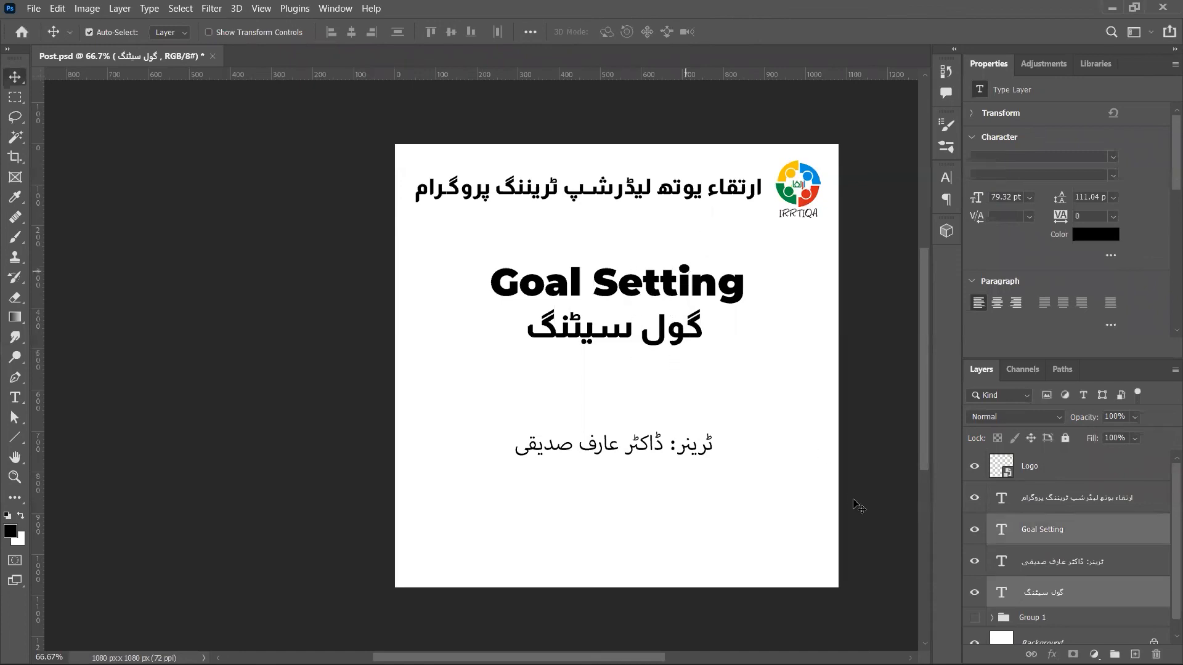
scroll(1091, 624, "down", 1)
left_click(1108, 635, "ctrl")
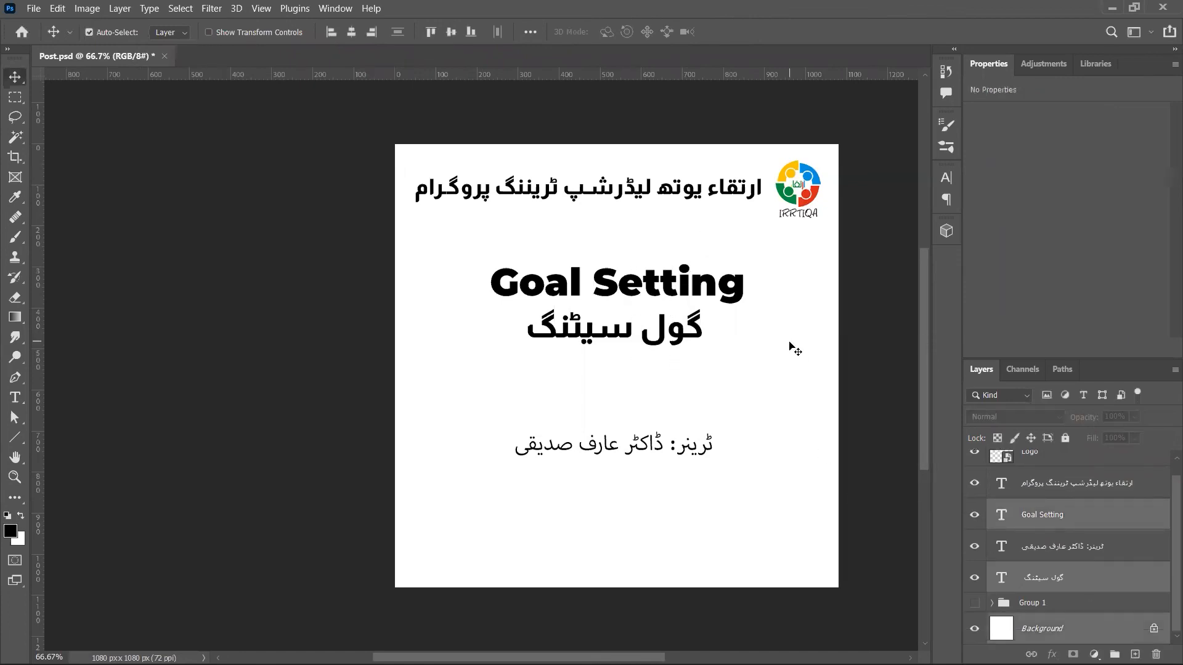
left_click(351, 32)
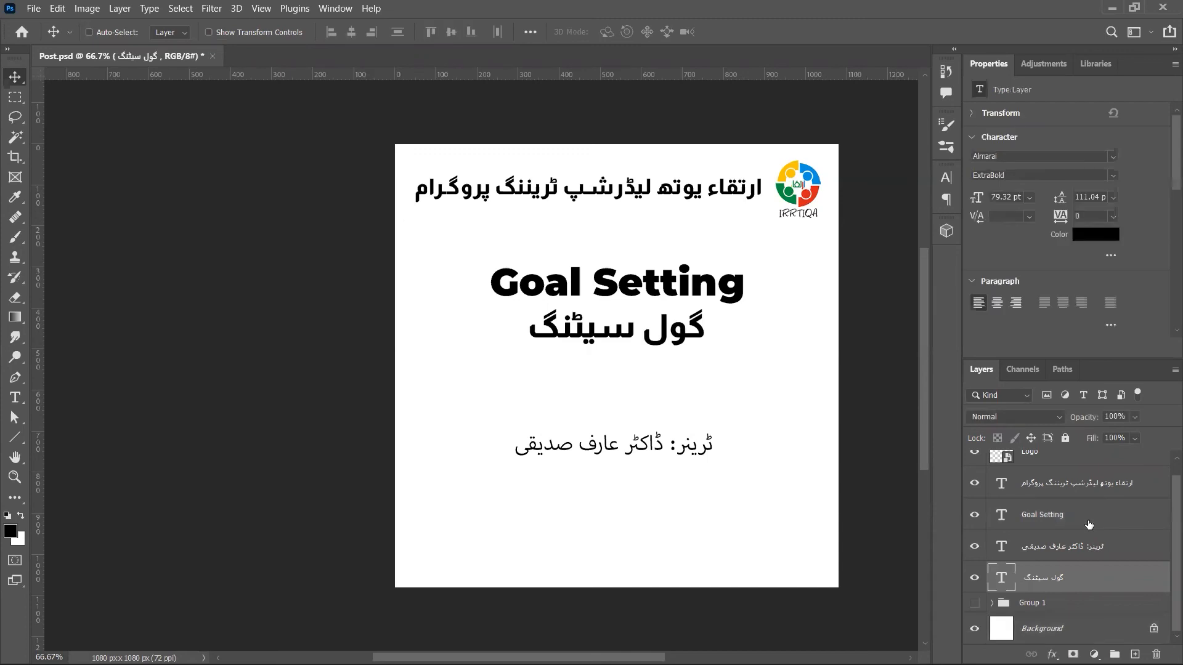
- Reorder the گول سیٹنگ layer directly below the Goal Setting layer and move both headings slightly up towards the header
key("ctrl+bracketright")
key("alt+shift+bracketright")
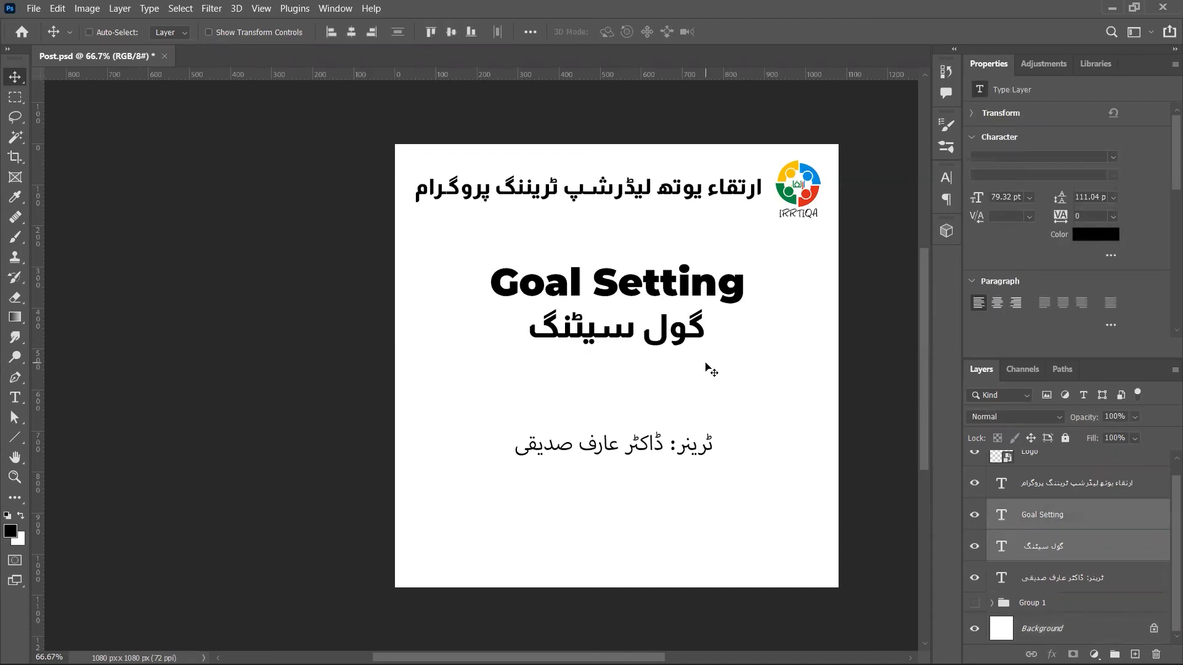
left_click_drag(699, 342, 698, 333)
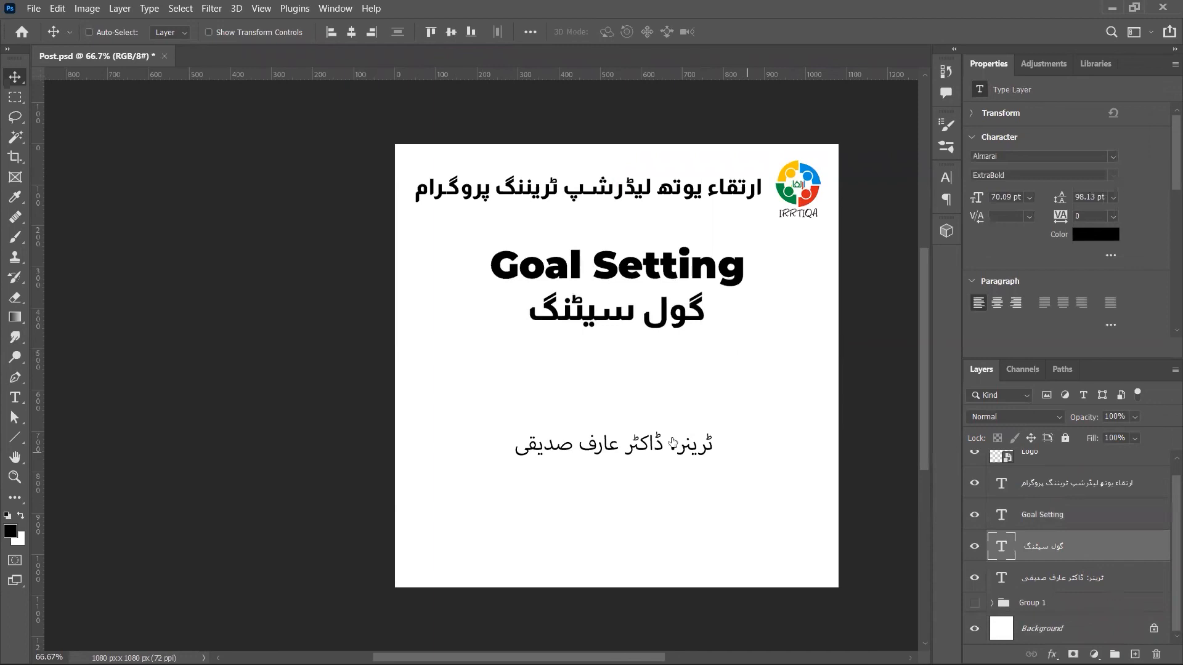
- Set the trainer line's font to Almarai Bold
left_click(1053, 158)
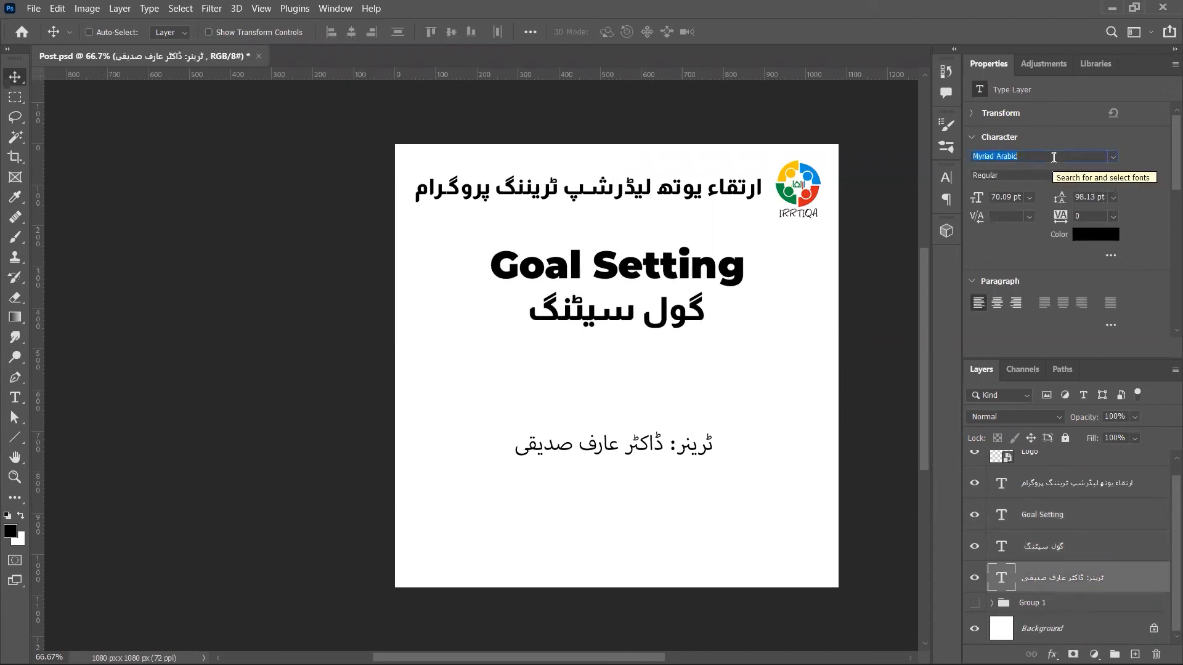
type("alama")
key("BackSpace")
key("BackSpace")
key("BackSpace")
type("marai")
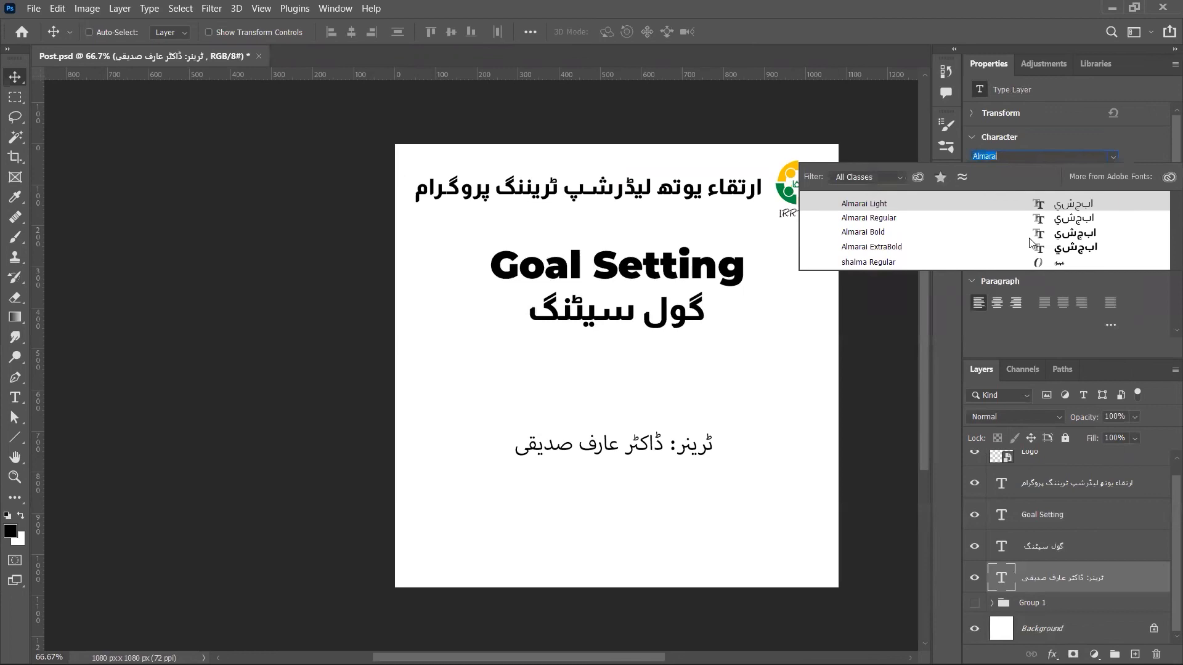
left_click(1029, 238)
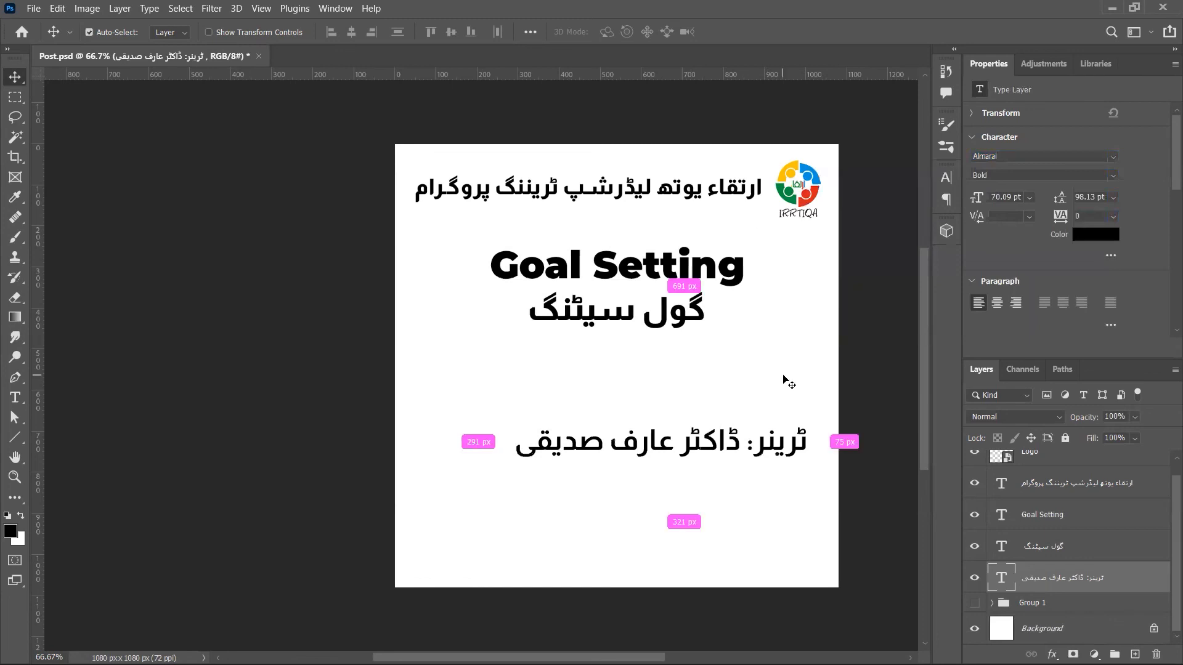
- Scale the trainer line down to about 33 pt and place it beneath the گول سیٹنگ heading
key("ctrl+t")
left_click_drag(802, 423, 647, 382)
key("Return")
key("v")
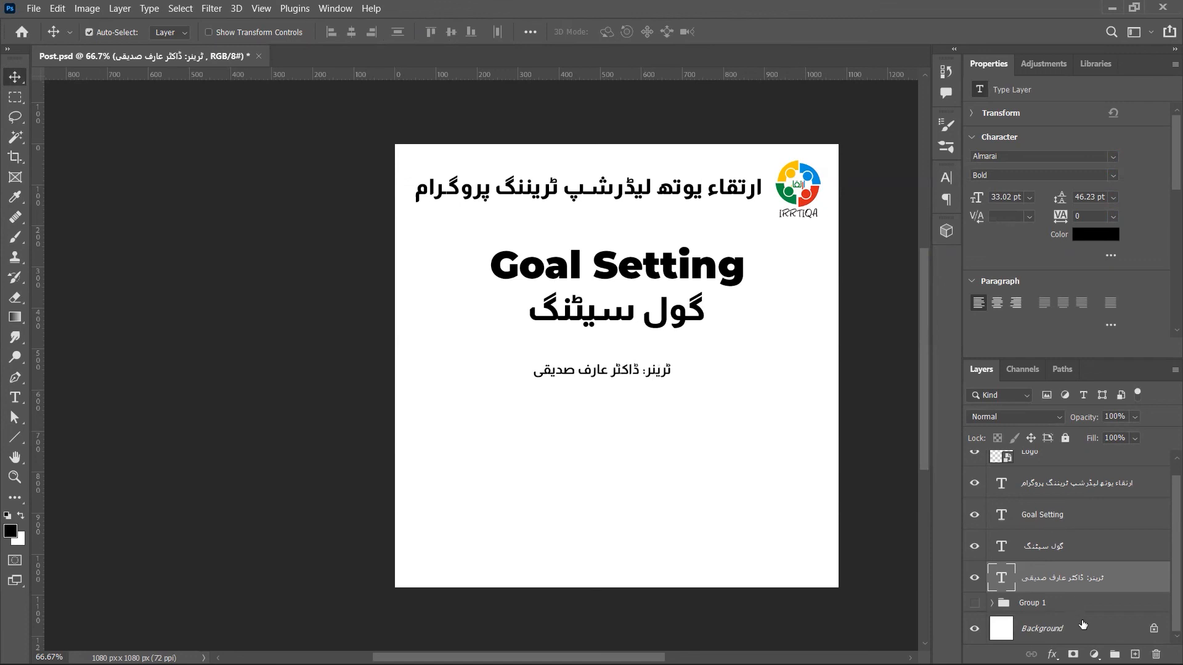
- Centre the trainer line horizontally on the canvas just under the گول سیٹنگ heading and save the document
left_click(832, 348, "ctrl+shift")
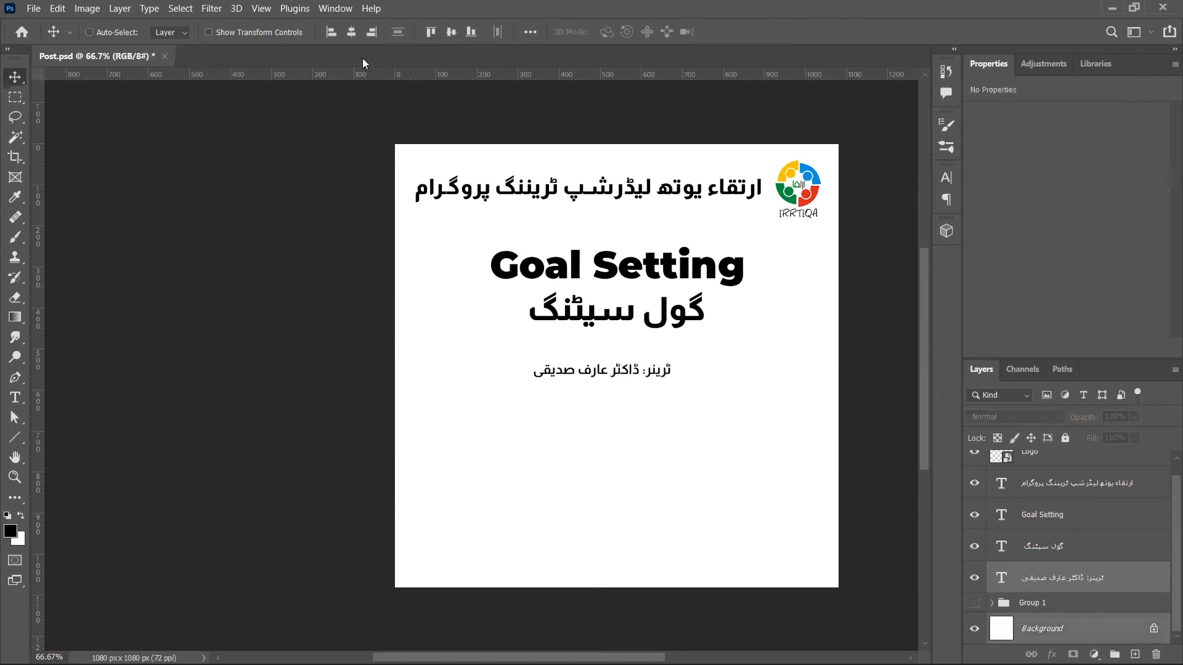
left_click(351, 32)
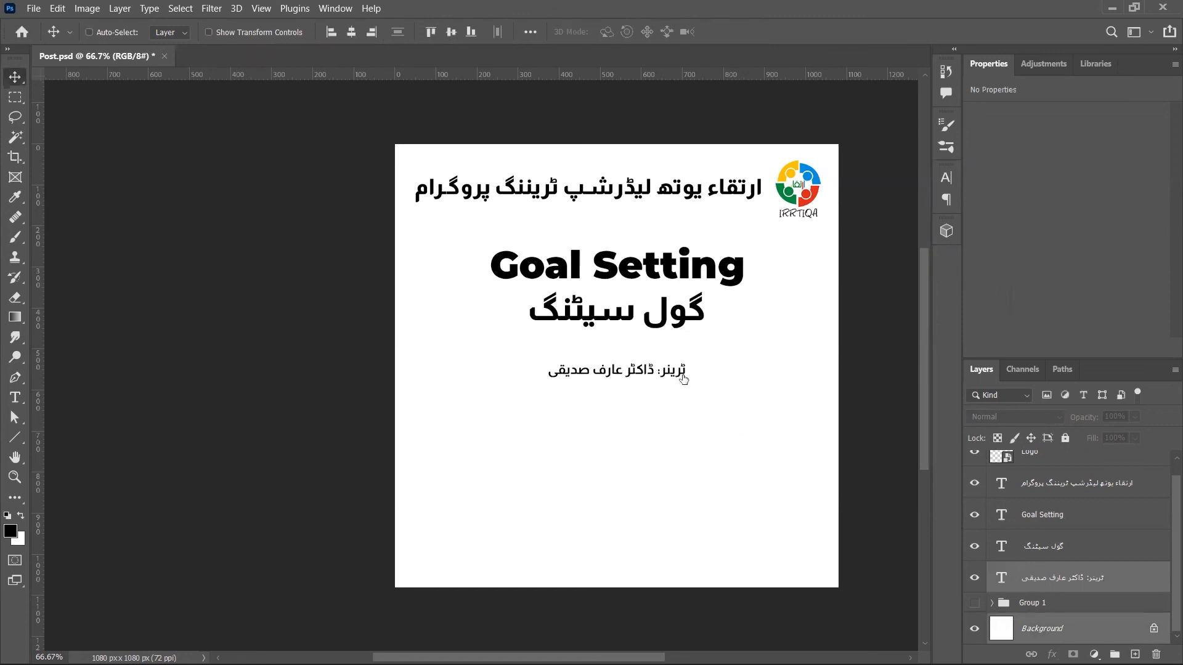
left_click(682, 378, "ctrl")
left_click_drag(683, 378, 681, 369)
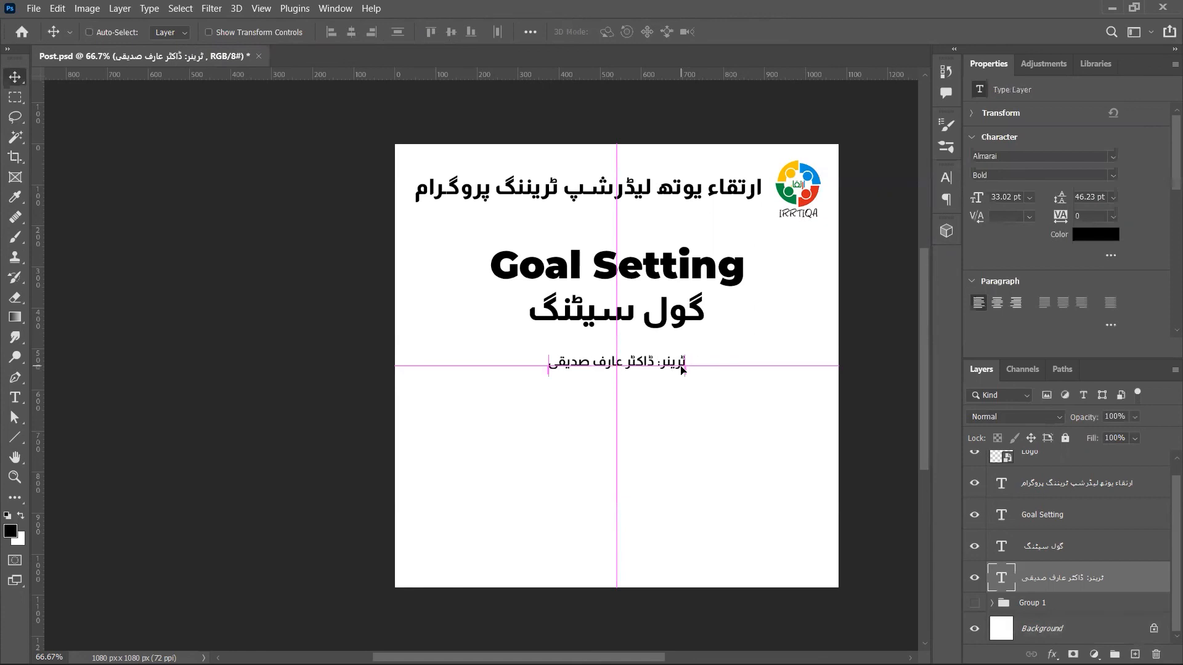
key("ctrl+s")
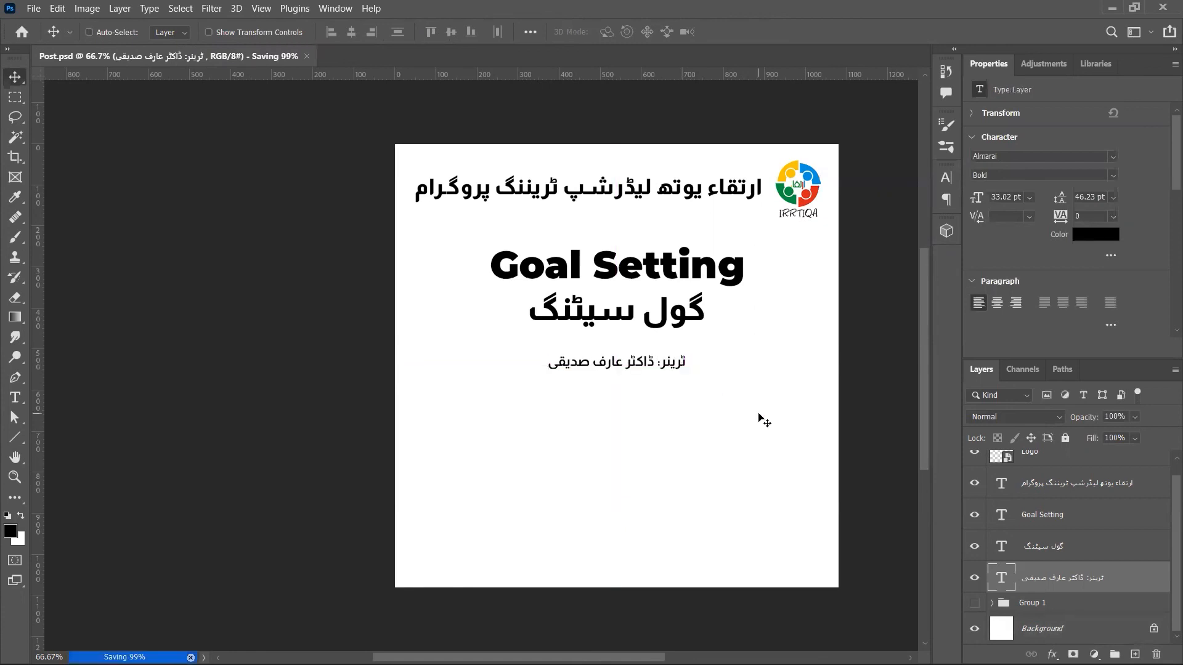
- Draw a rectangle about 399 x 68 px behind the trainer line, on a layer above Group 1
left_click(1008, 605)
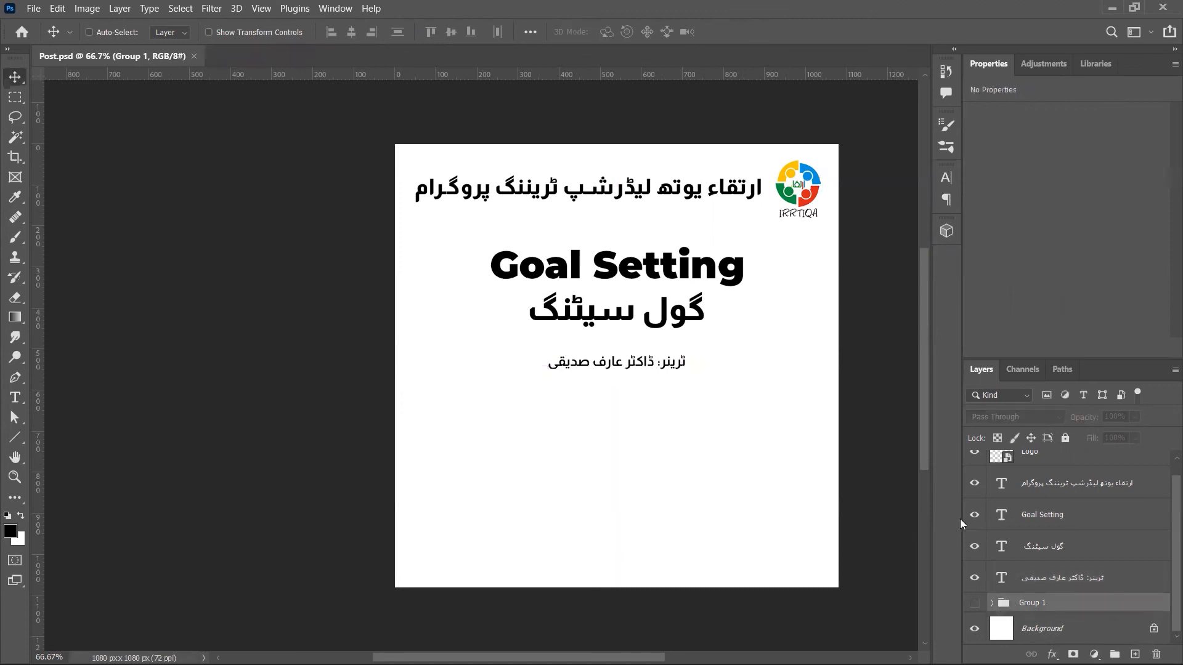
right_click(15, 438)
left_click(67, 435)
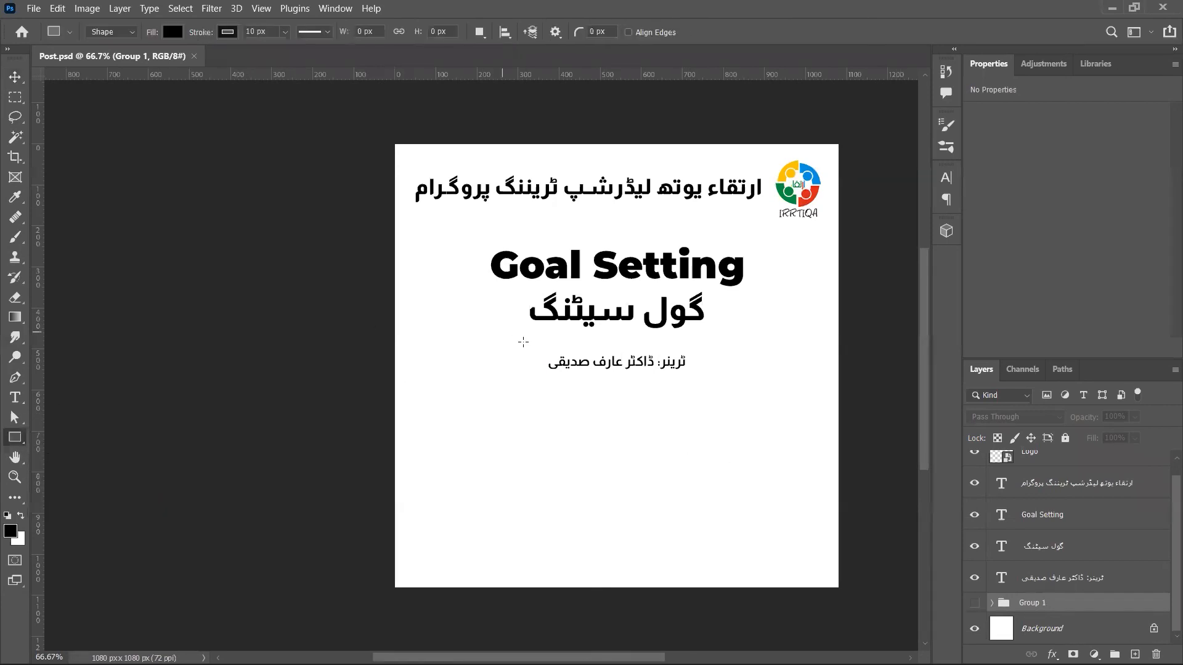
left_click_drag(539, 350, 701, 377)
- Round the rectangle's corners fully to a 34 px radius so it forms a pill shape
key("ctrl+plus")
key("ctrl+plus")
key("ctrl+plus")
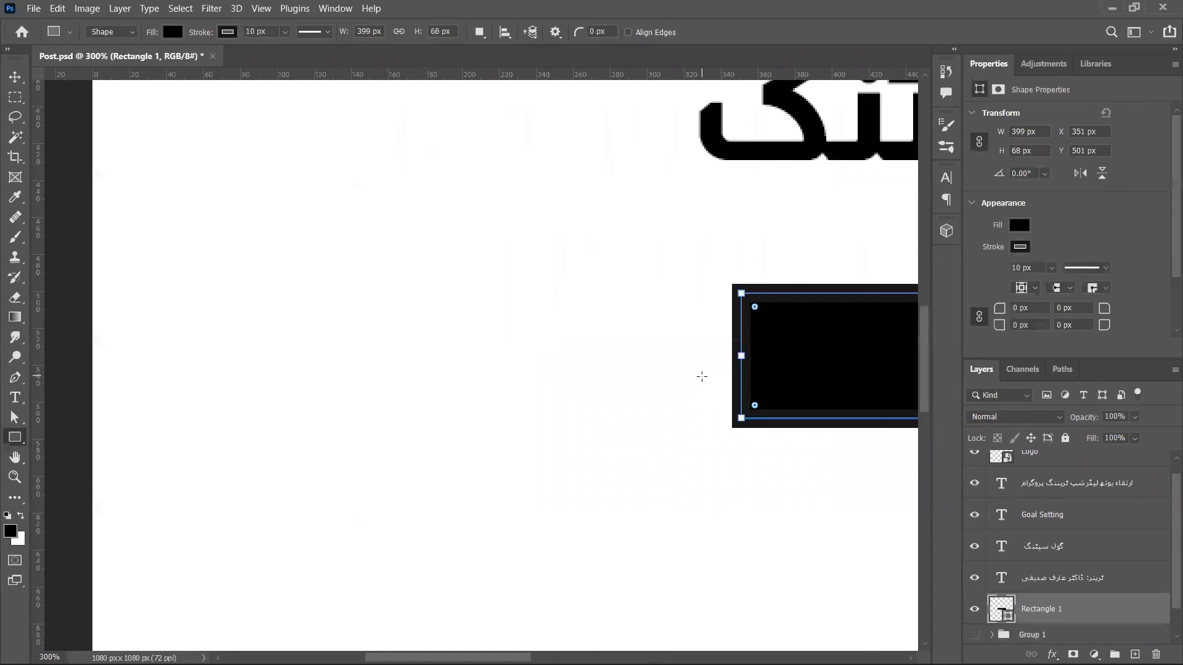
scroll(788, 330, "left", 2)
scroll(787, 330, "right", 10)
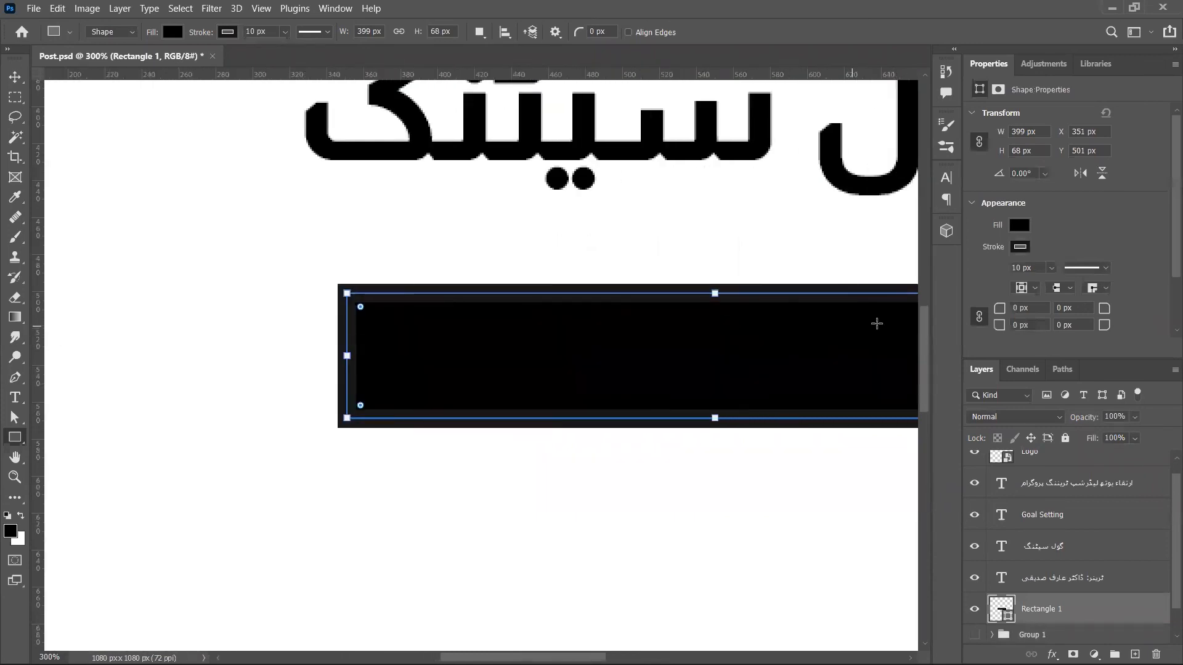
scroll(877, 323, "right", 4)
left_click_drag(812, 307, 672, 330)
- Remove the pill shape's stroke and fill it with the recently used red
left_click(1018, 246)
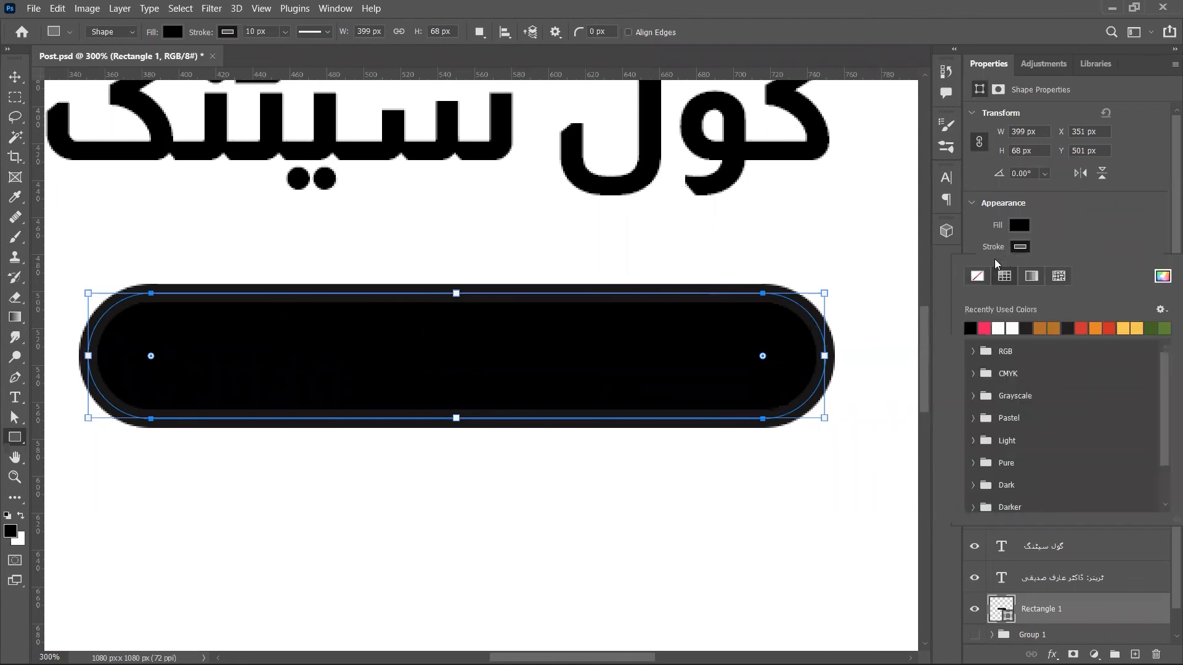
left_click(1054, 229)
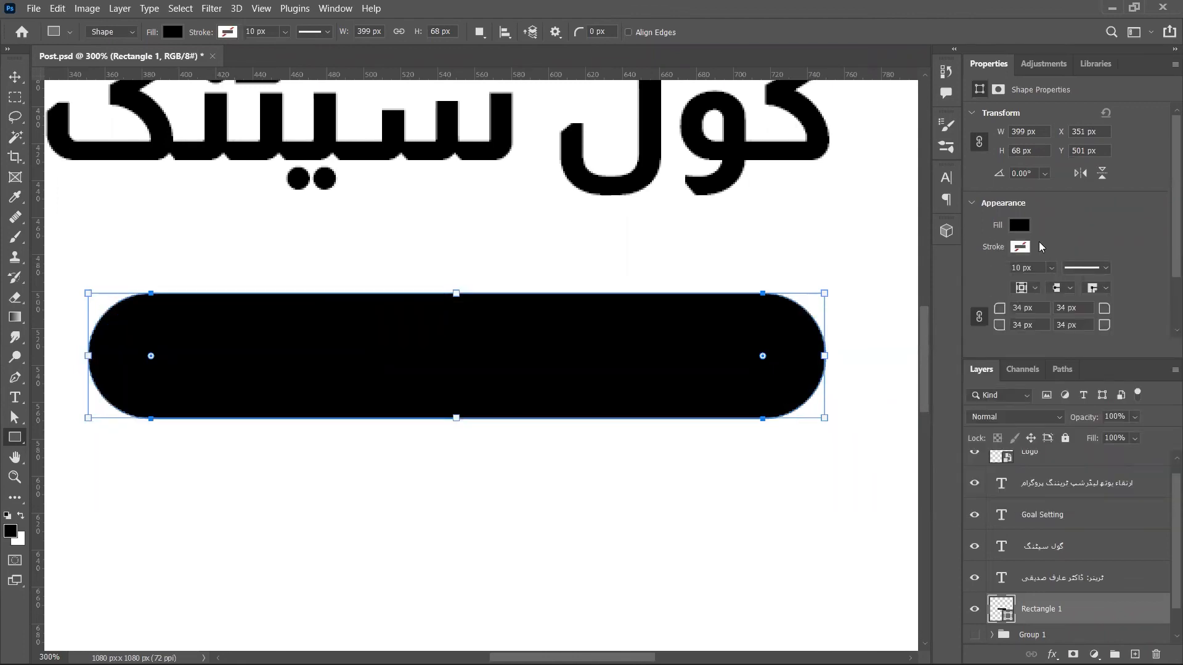
left_click(1020, 246)
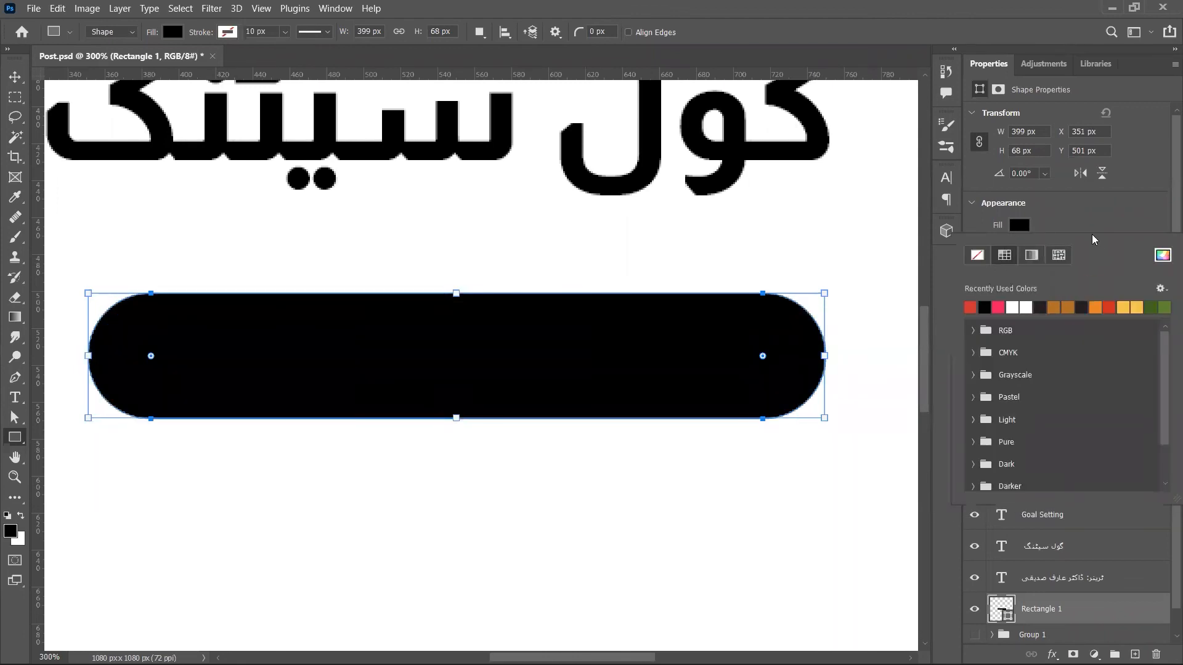
left_click(1081, 307)
left_click(1067, 239)
key("v")
key("ctrl+0")
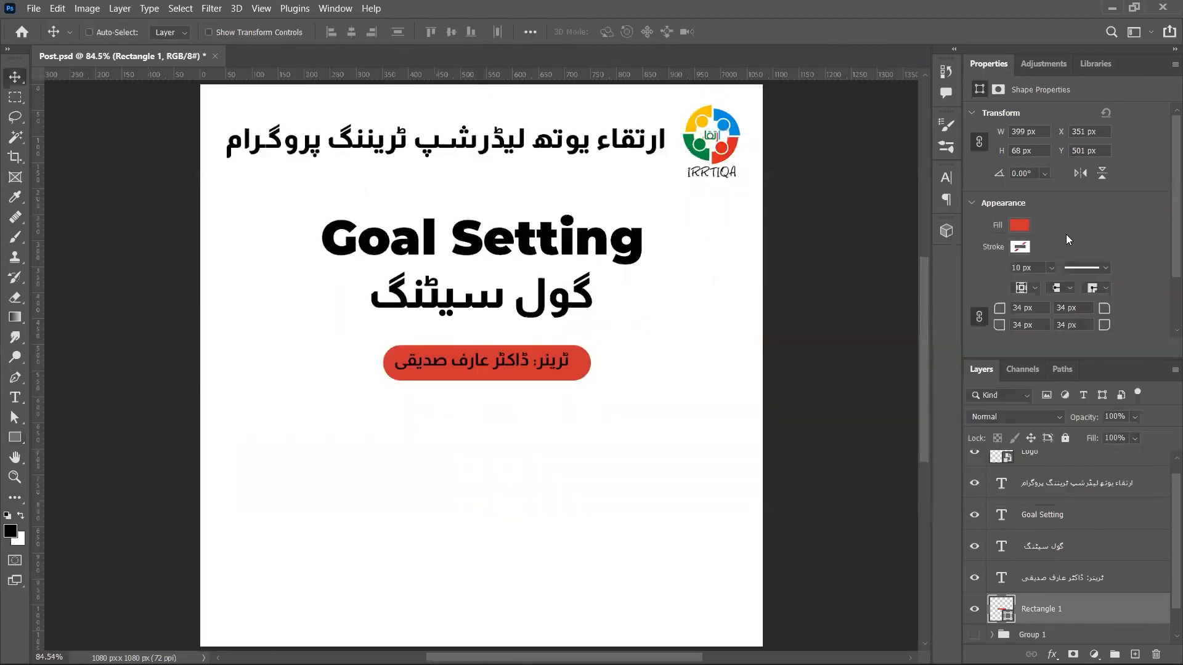
- Recolour the pill with the red sampled from the logo and make the trainer text white
key("i")
left_click(721, 149)
key("v")
left_click(559, 368, "ctrl")
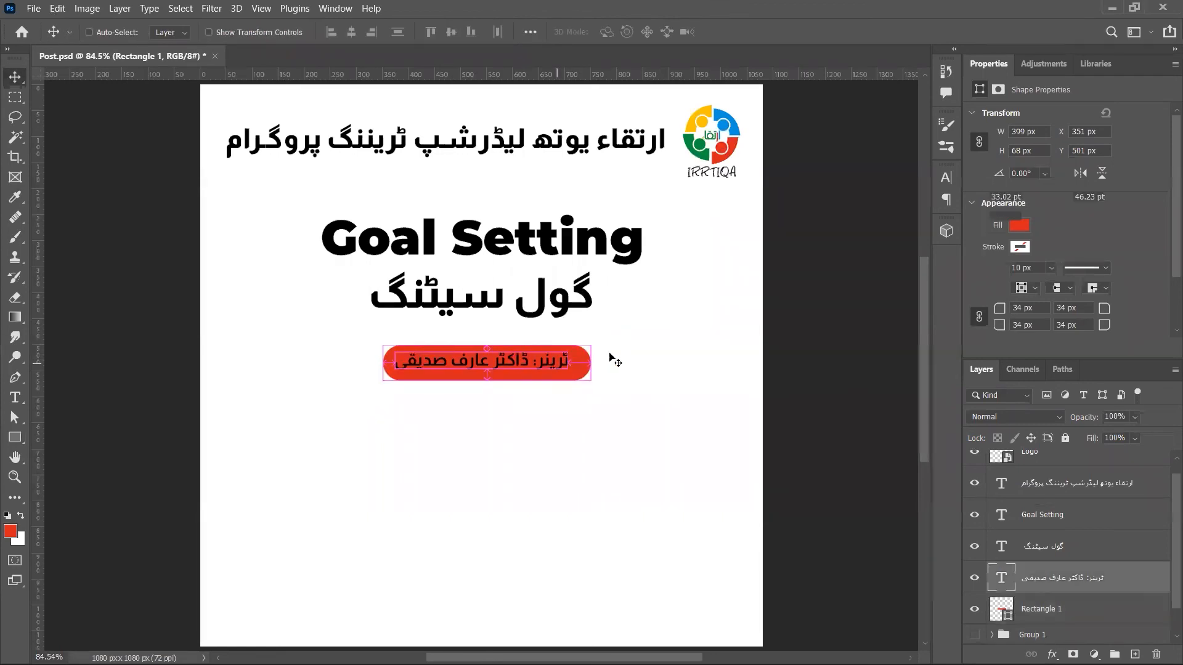
key("ctrl+BackSpace")
- Centre the trainer text vertically and horizontally inside the red pill
left_click_drag(629, 339, 510, 412)
left_click(451, 32)
left_click(351, 32)
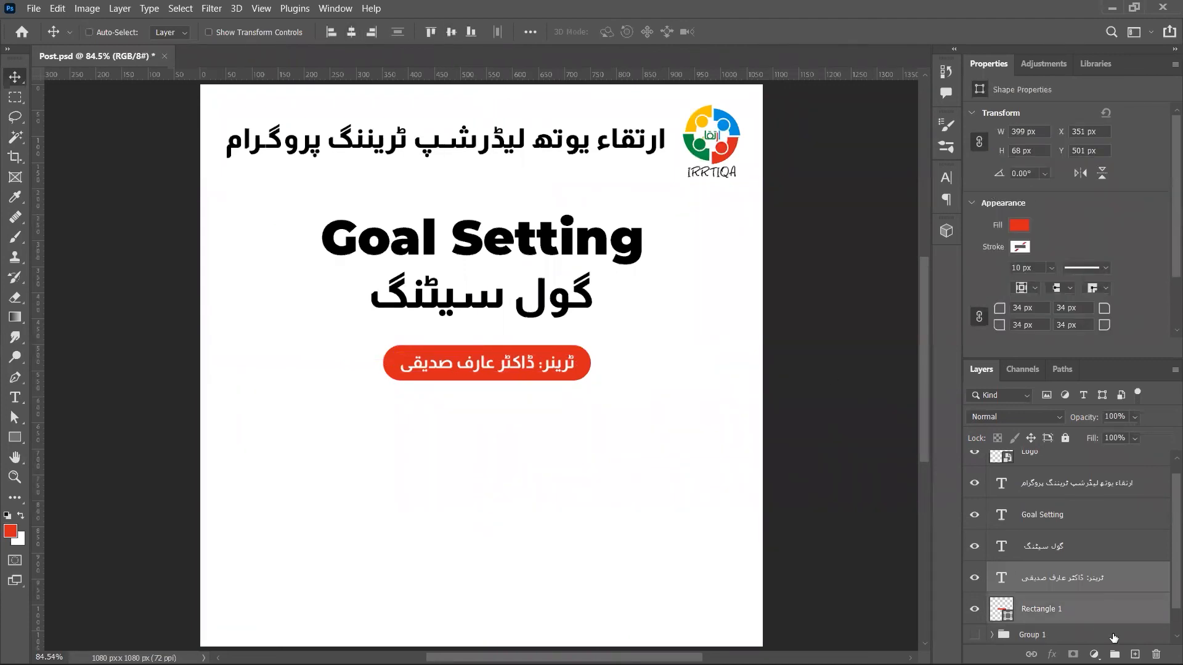
- Centre the red pill and its trainer text horizontally on the canvas against the Background
scroll(1072, 561, "down", 1)
left_click(1084, 627, "ctrl")
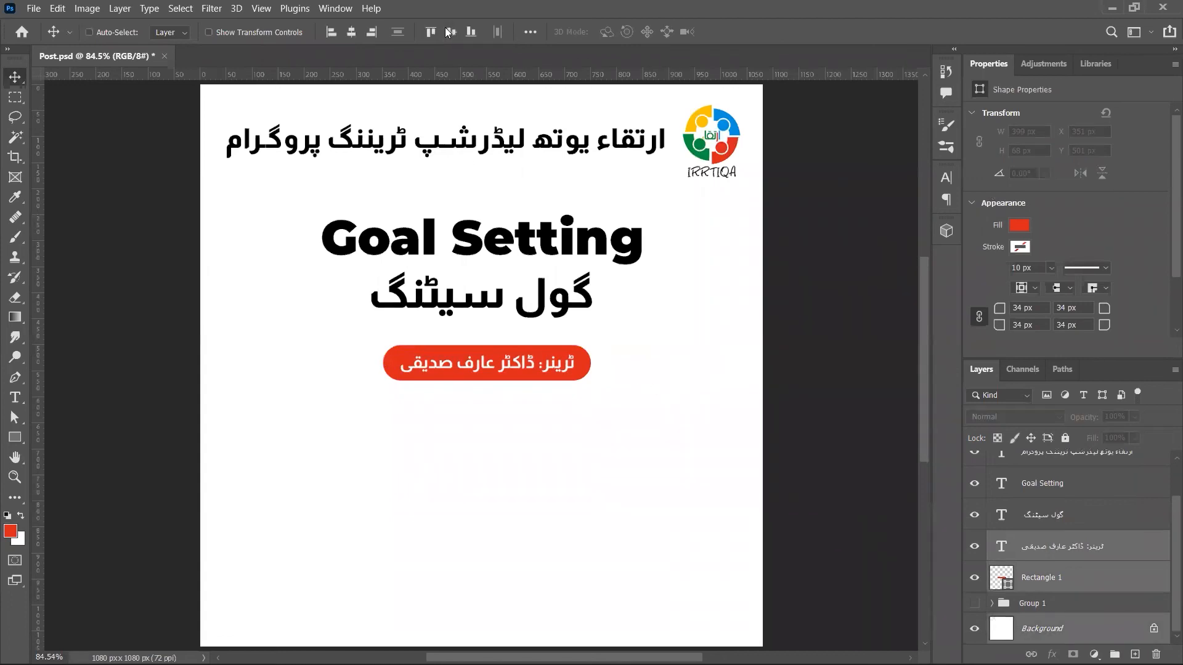
left_click(351, 33)
scroll(807, 370, "right", 5)
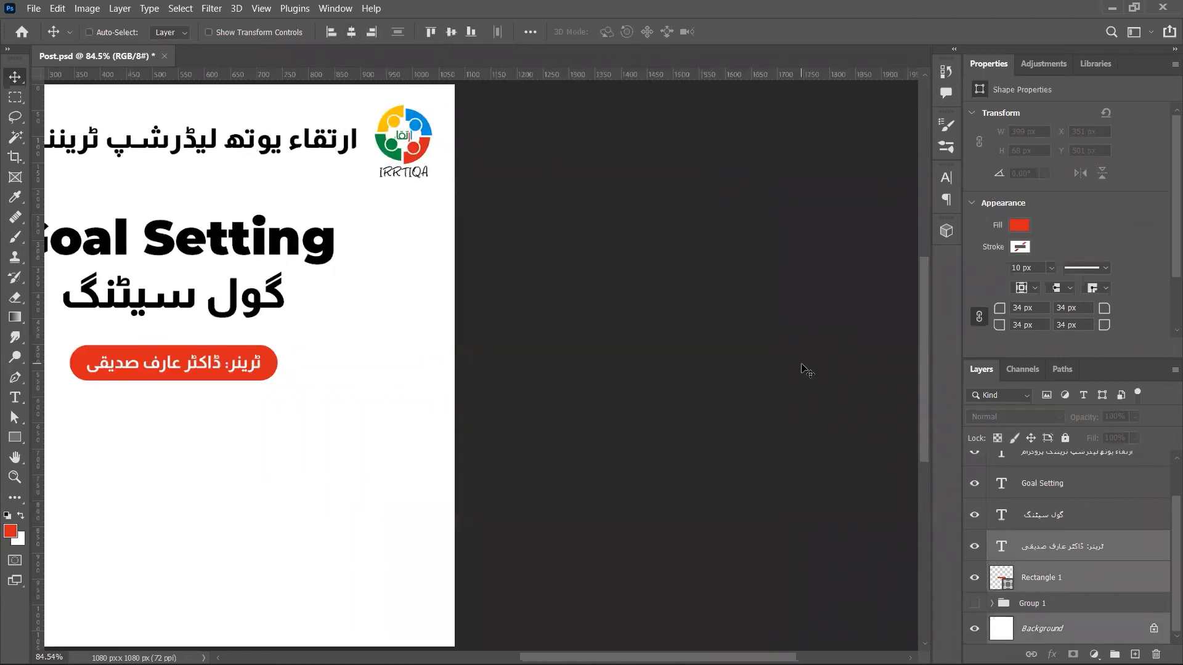
scroll(806, 370, "left", 6)
scroll(807, 369, "left", 3)
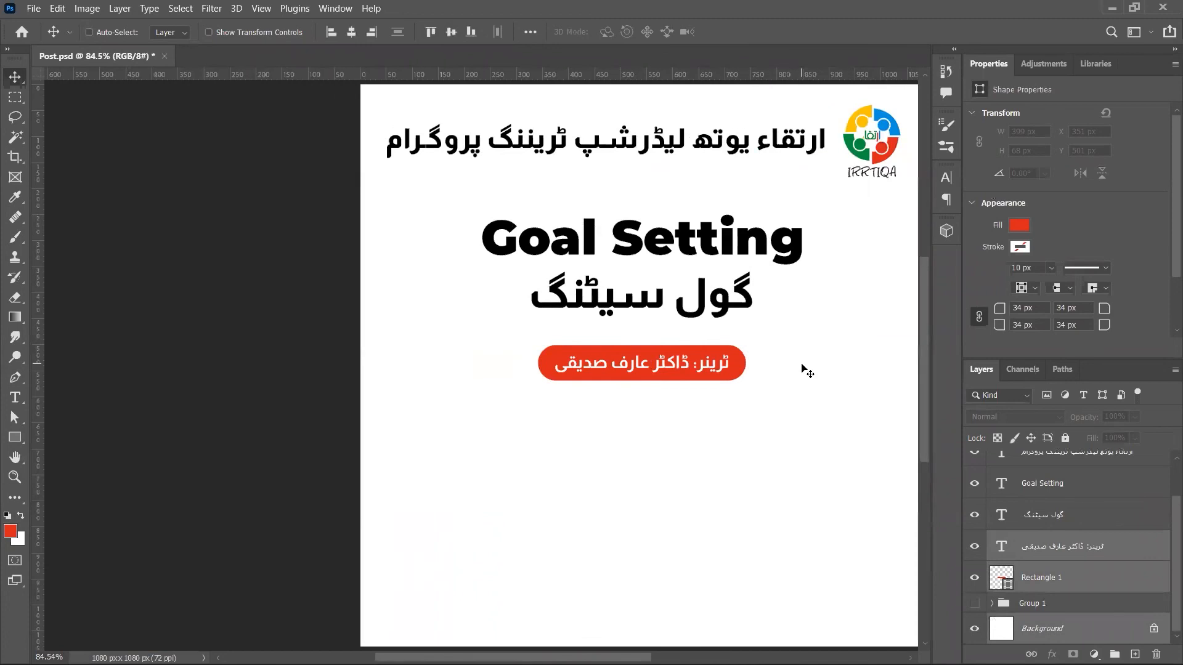
- Rename the pill's shape layer to Text Block
left_click(1127, 593)
key("ctrl+minus")
key("ctrl+minus")
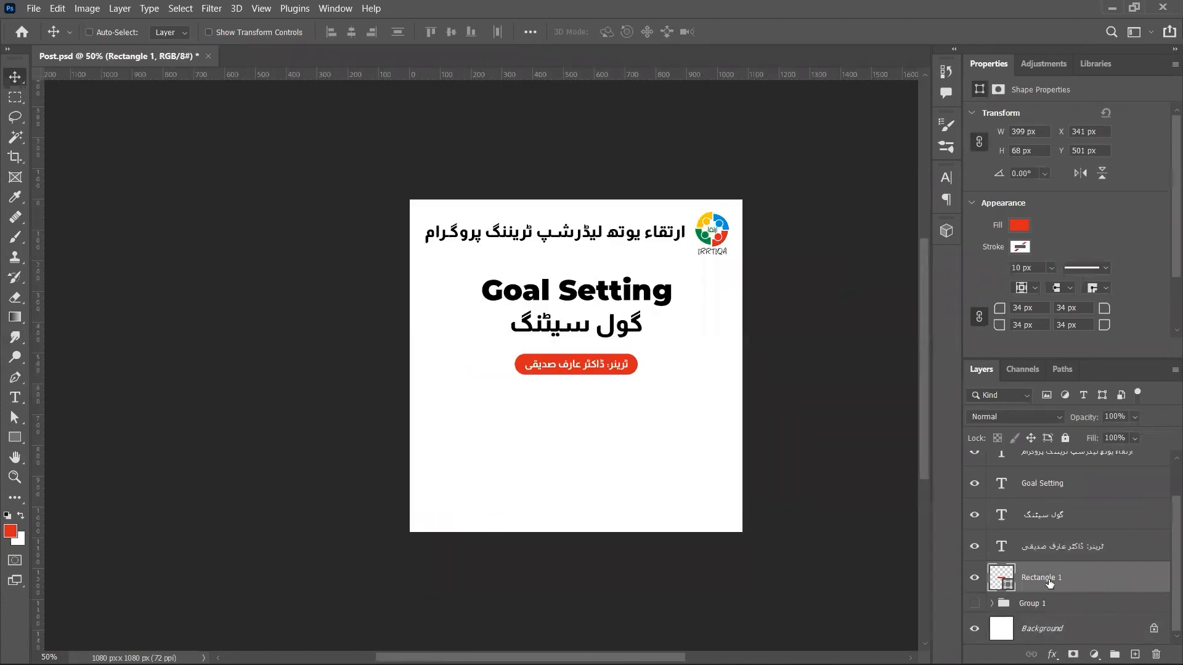
type("Text Block")
key("Return")
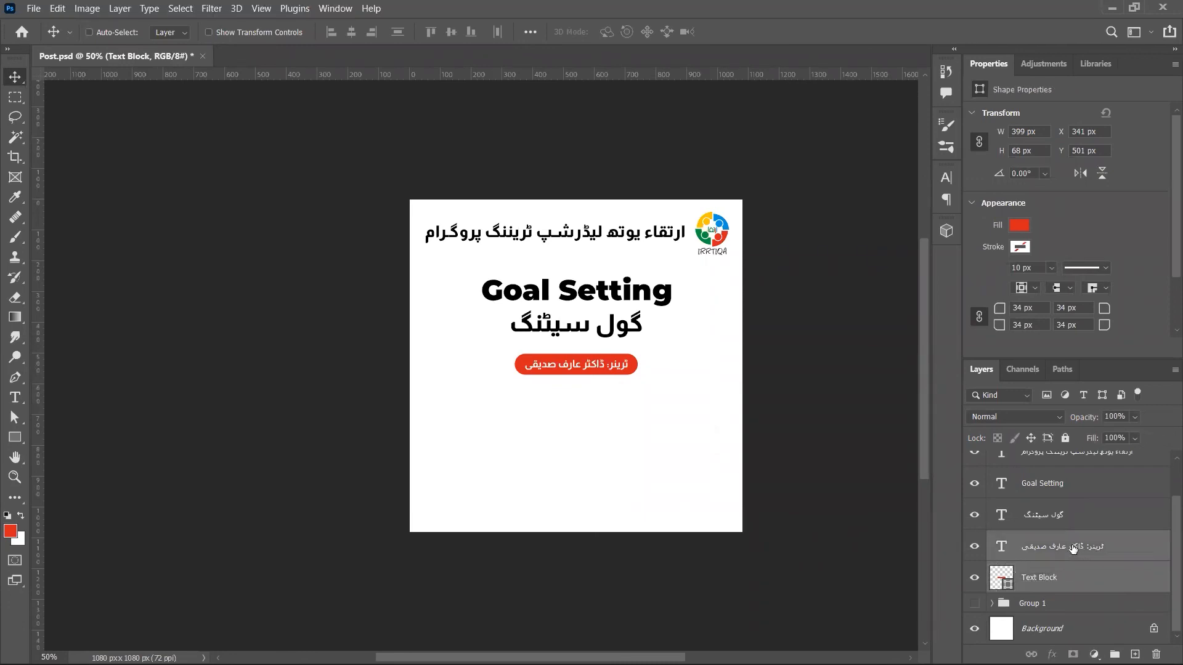
- Group the trainer text with the Text Block layer and name the group Trainer
key("ctrl+g")
double_click(1040, 583)
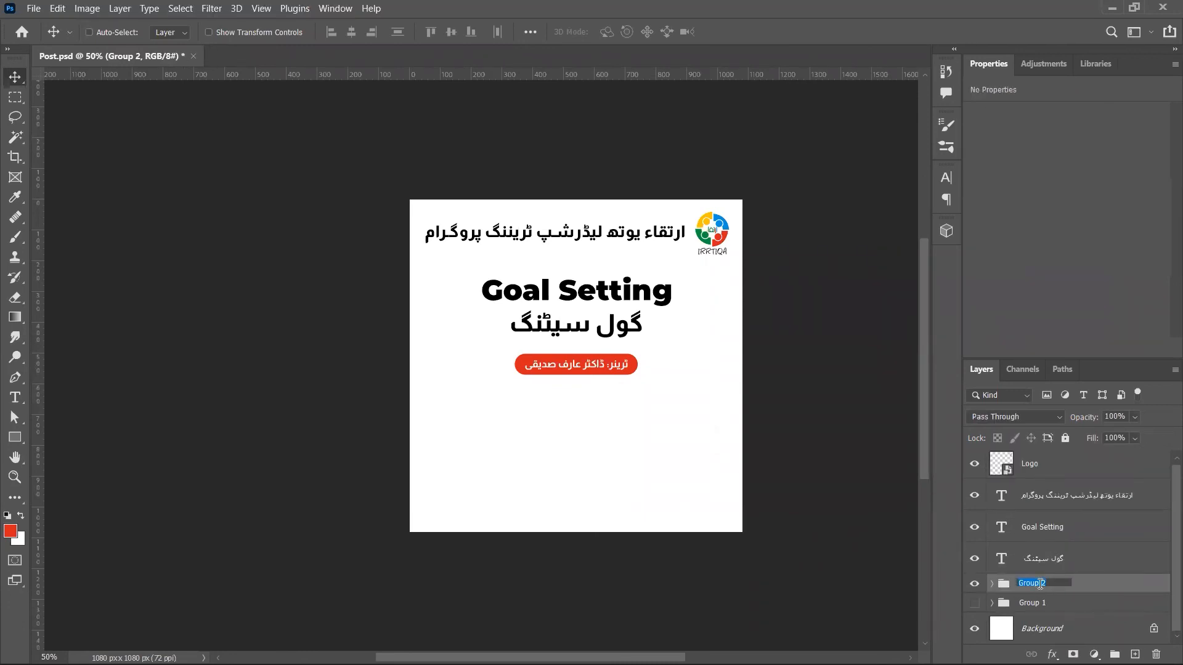
type("Trainer")
key("Return")
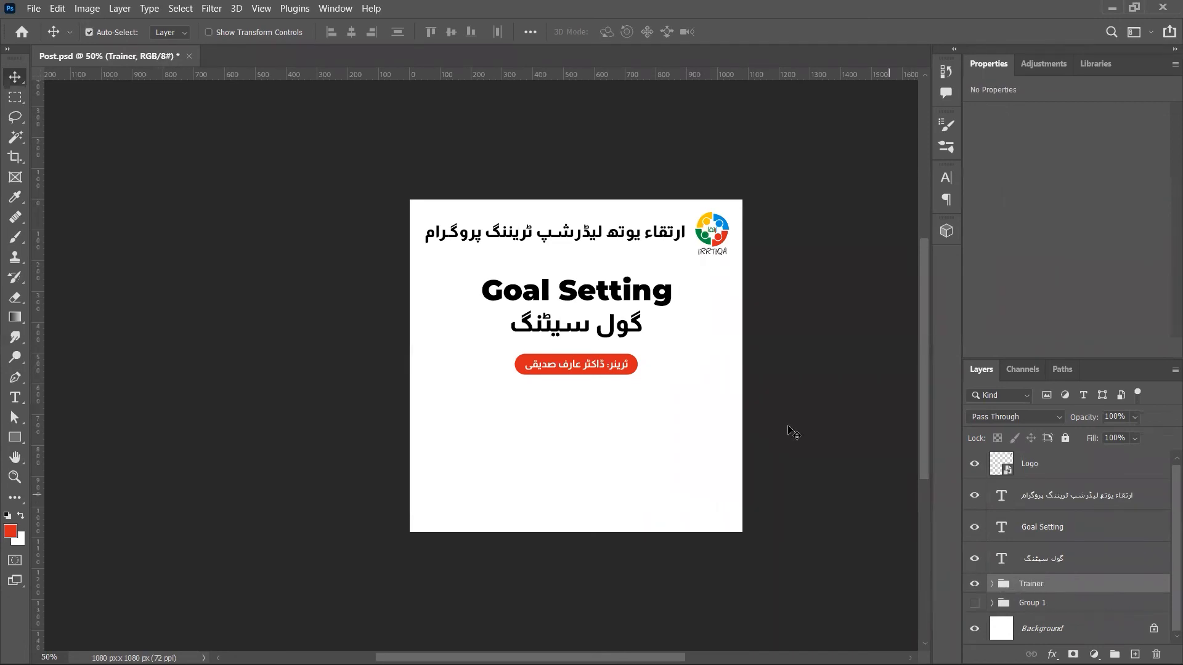
- Scale the Trainer group down slightly and move it closer beneath the گول سیٹنگ heading, keeping it centred
key("ctrl+t")
left_click_drag(638, 352, 633, 370)
key("Return")
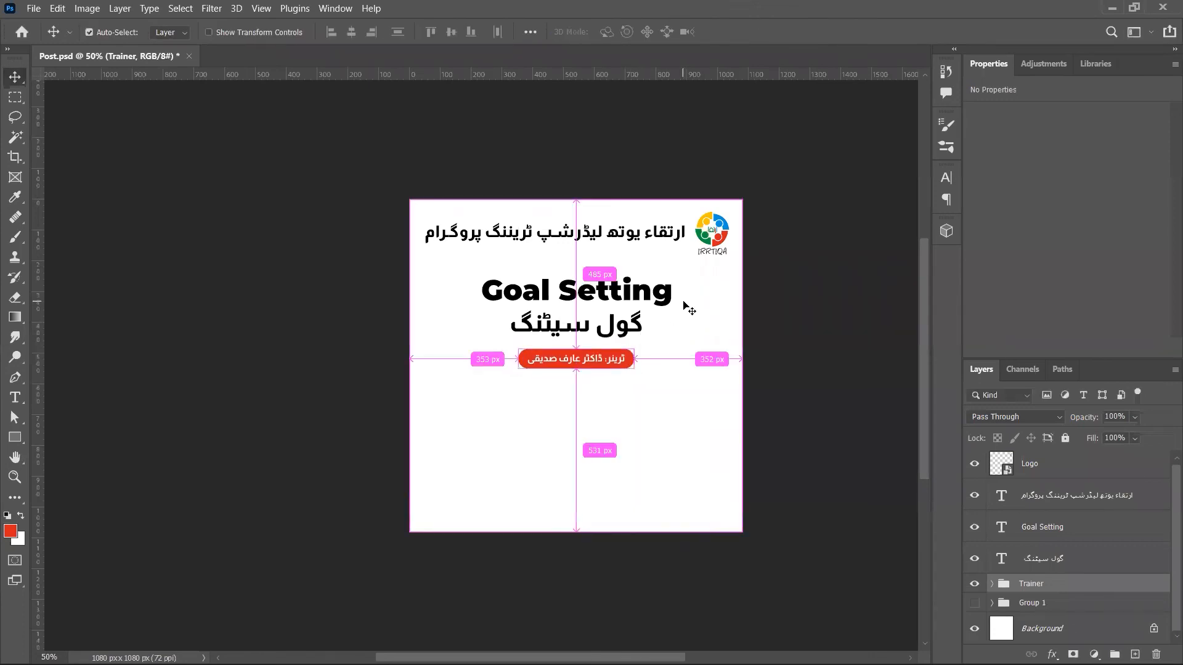
- Recolour the Goal Setting heading with the red foreground colour taken from the logo
key("ctrl+1")
key("ctrl+minus")
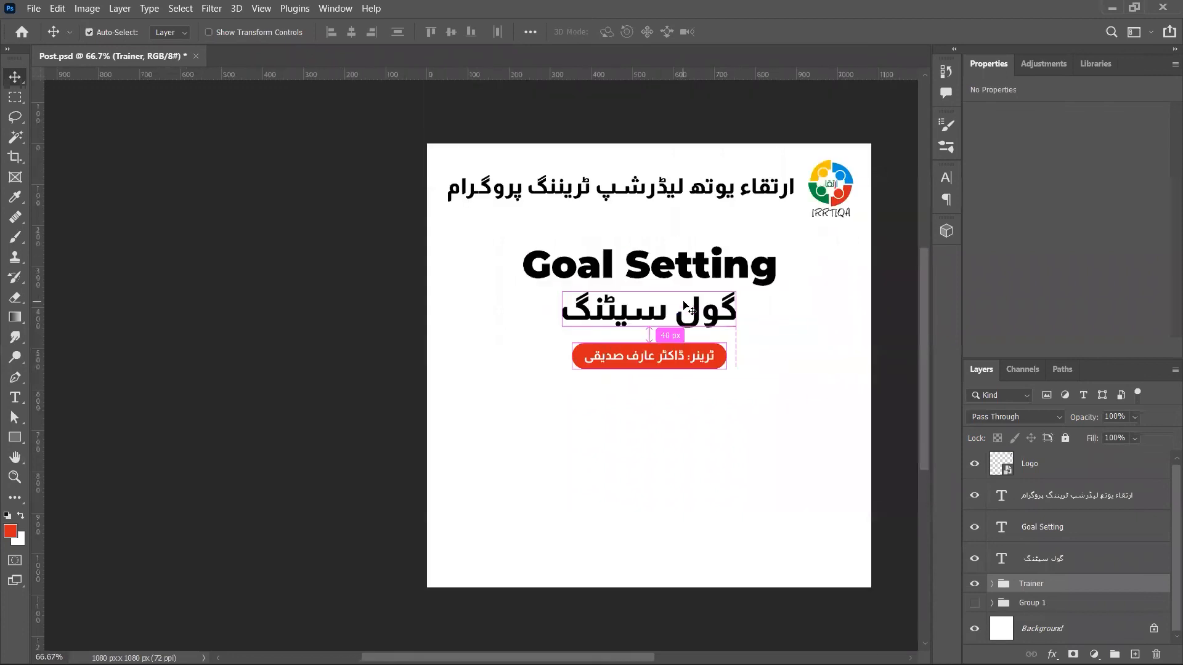
scroll(685, 306, "left", 2)
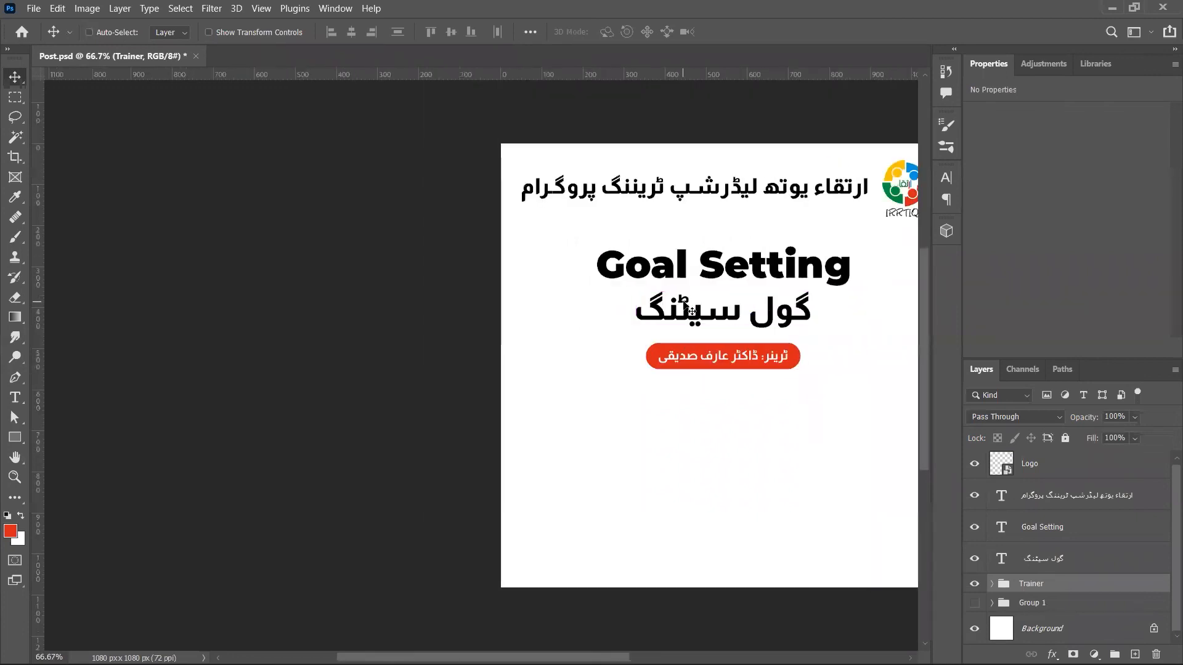
left_click(683, 268, "ctrl")
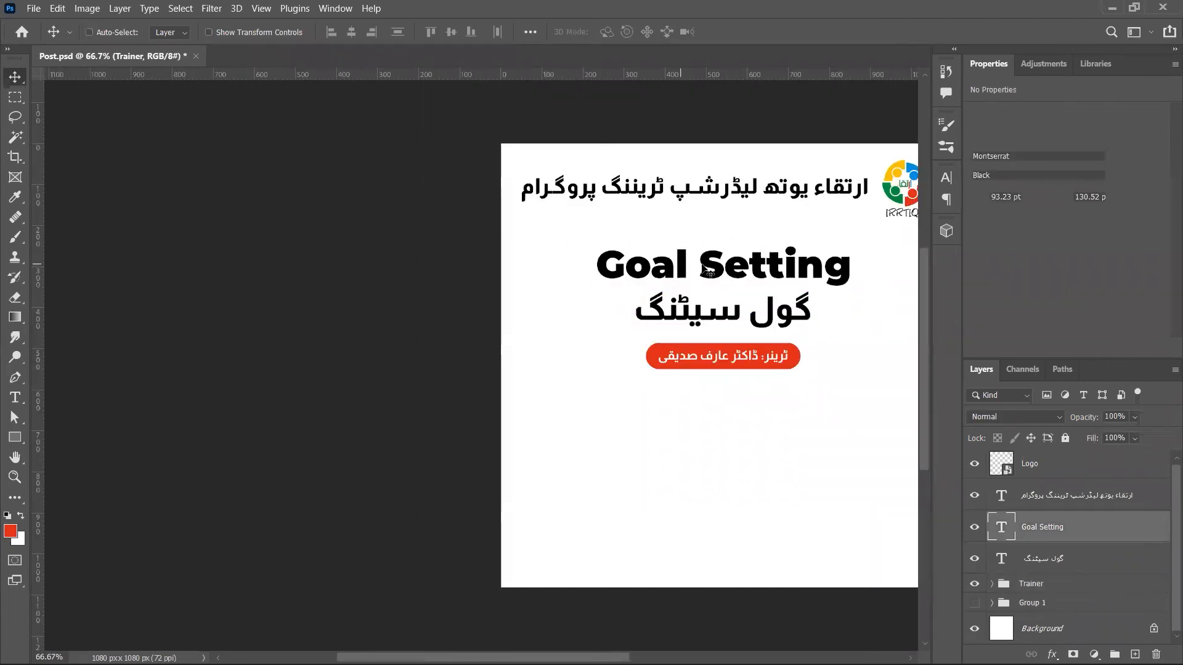
key("alt+BackSpace")
scroll(850, 299, "right", 5)
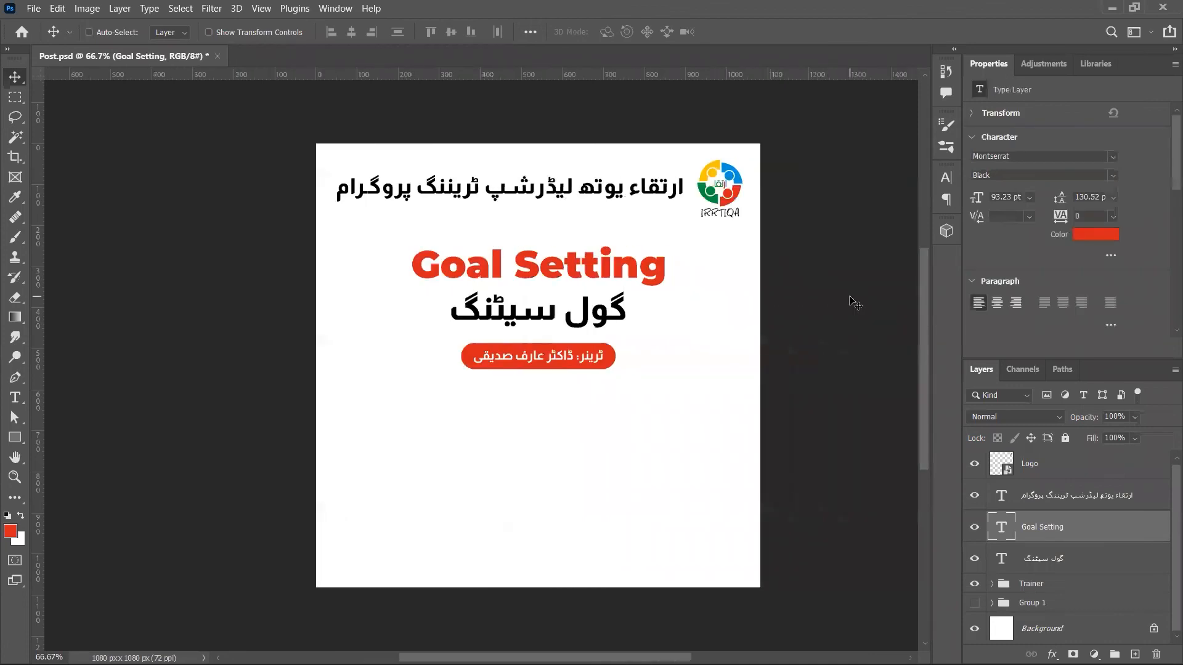
- Move the گول سیٹنگ heading slightly up, closer to the Goal Setting heading, and save the document
left_click(610, 318, "ctrl")
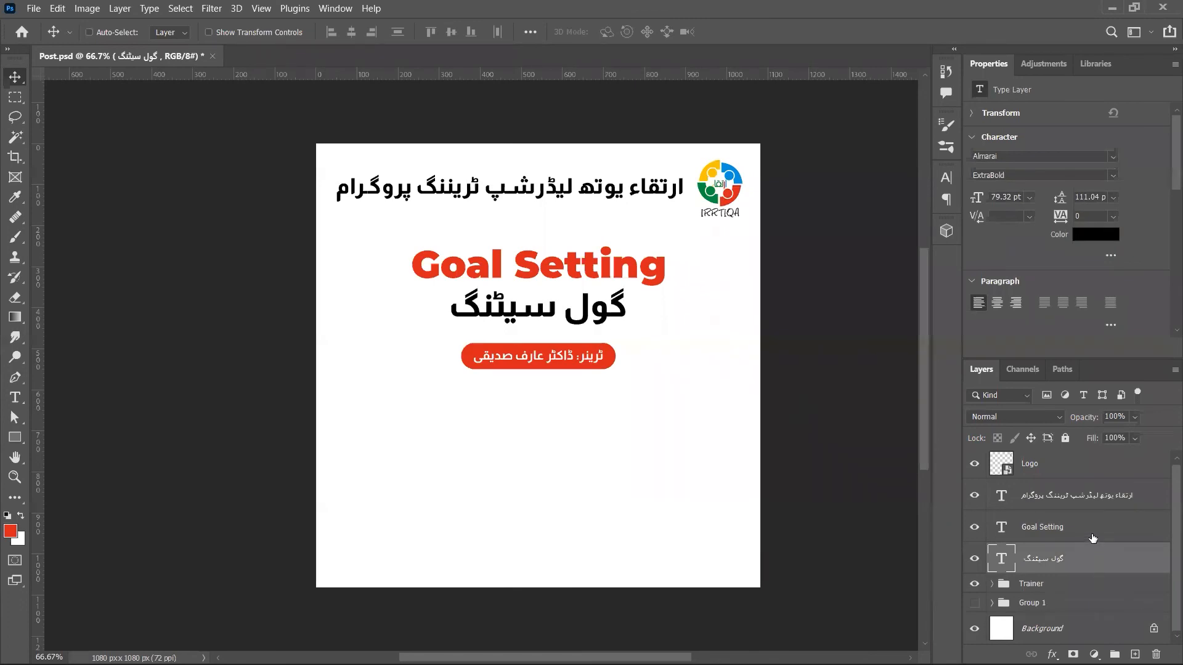
scroll(823, 516, "right", 10)
scroll(823, 517, "left", 12)
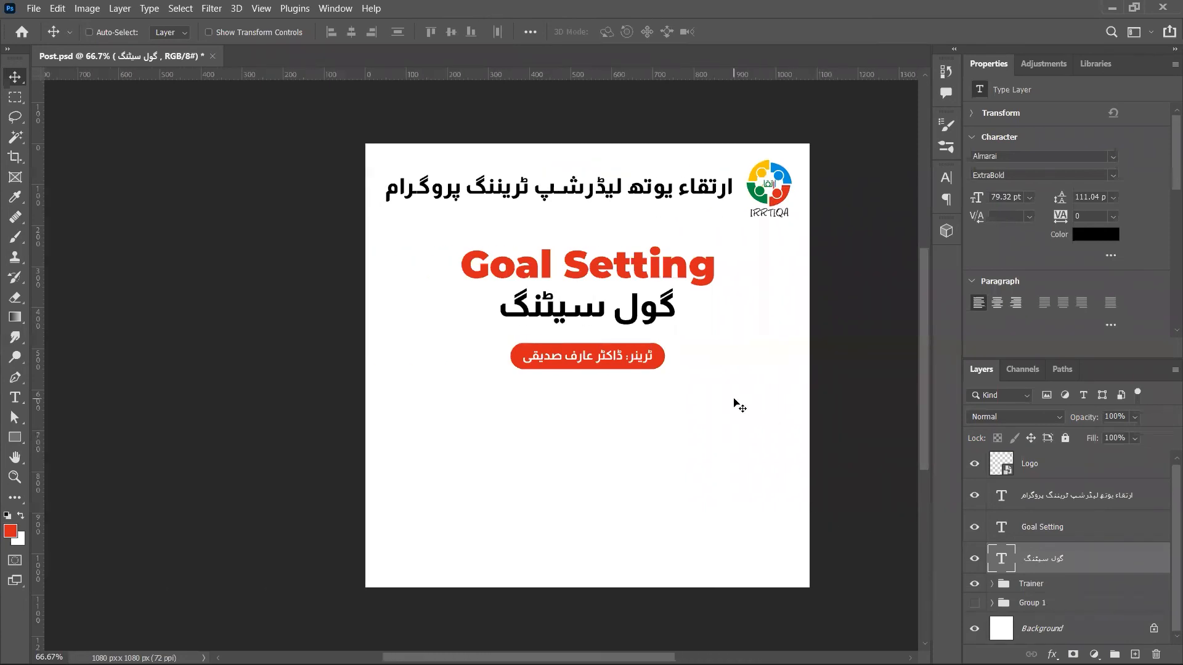
left_click_drag(734, 397, 676, 333)
key("ctrl+s")
- Show the hidden group of event detail texts and ungroup it into separate text layers
left_click(974, 603)
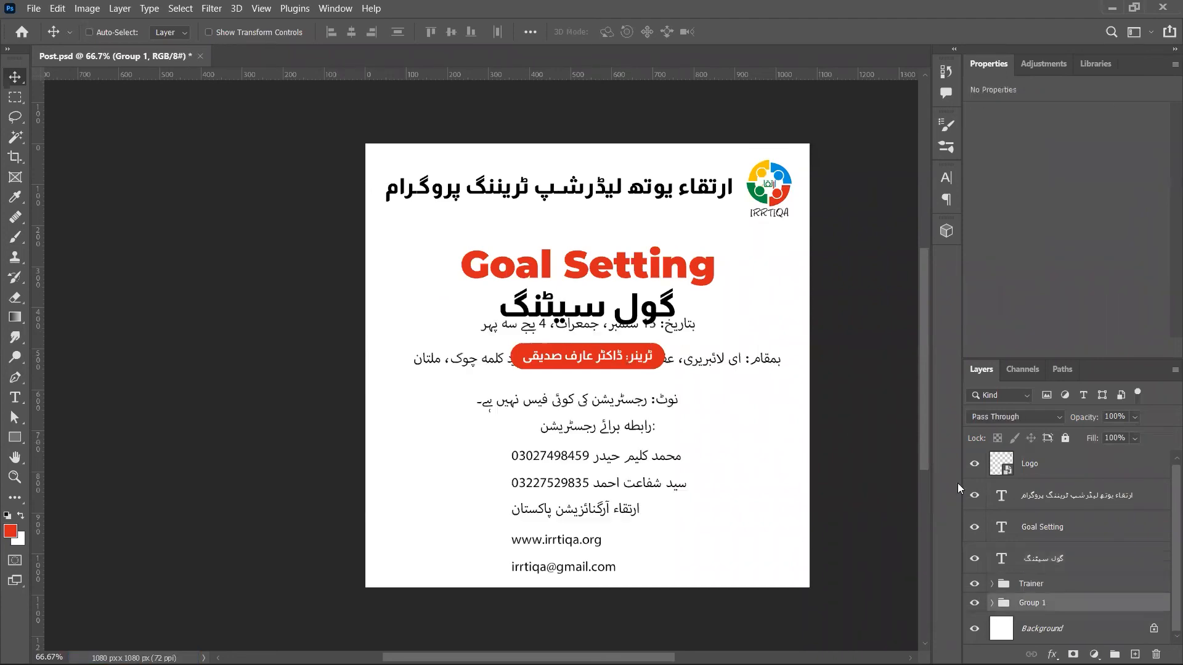
scroll(784, 468, "down", 2)
left_click(783, 469)
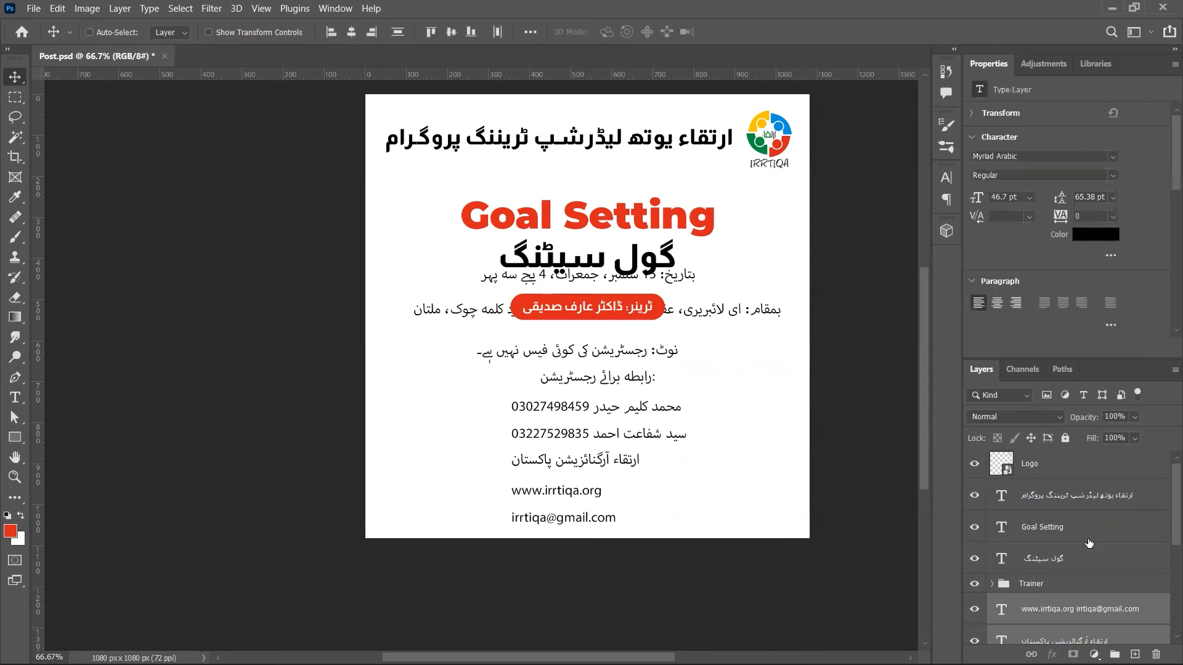
- Group the Logo, the three heading layers and the Trainer group into one group, and hide it
left_click(1097, 472)
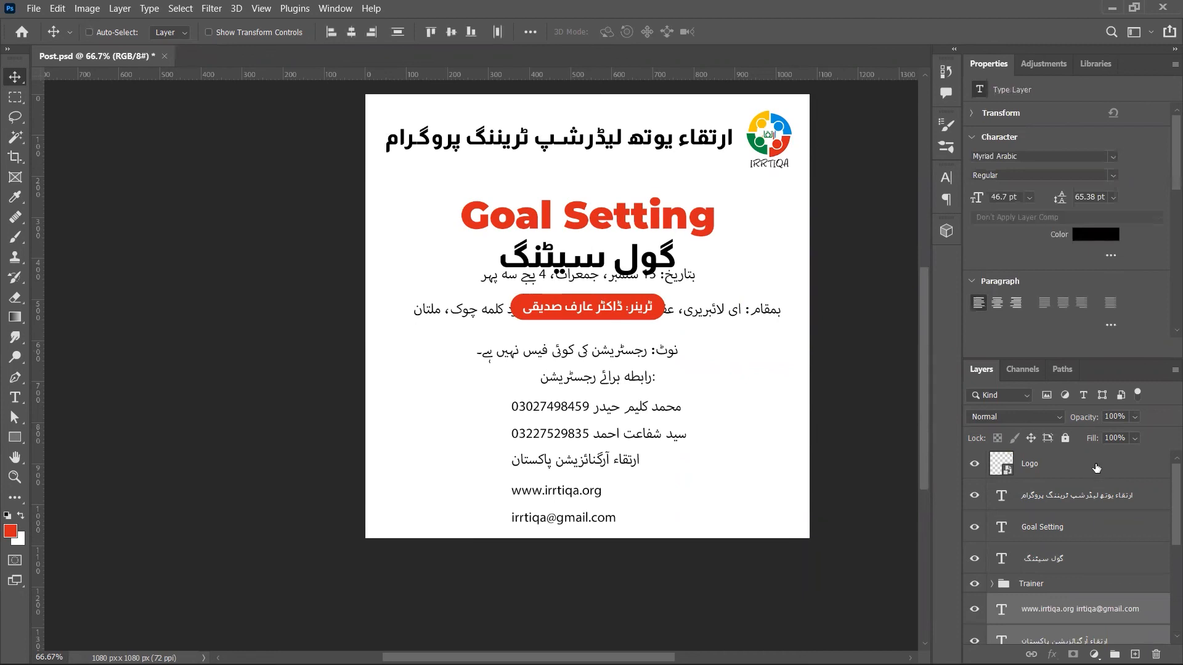
left_click(1075, 561, "shift")
left_click(1065, 576, "ctrl")
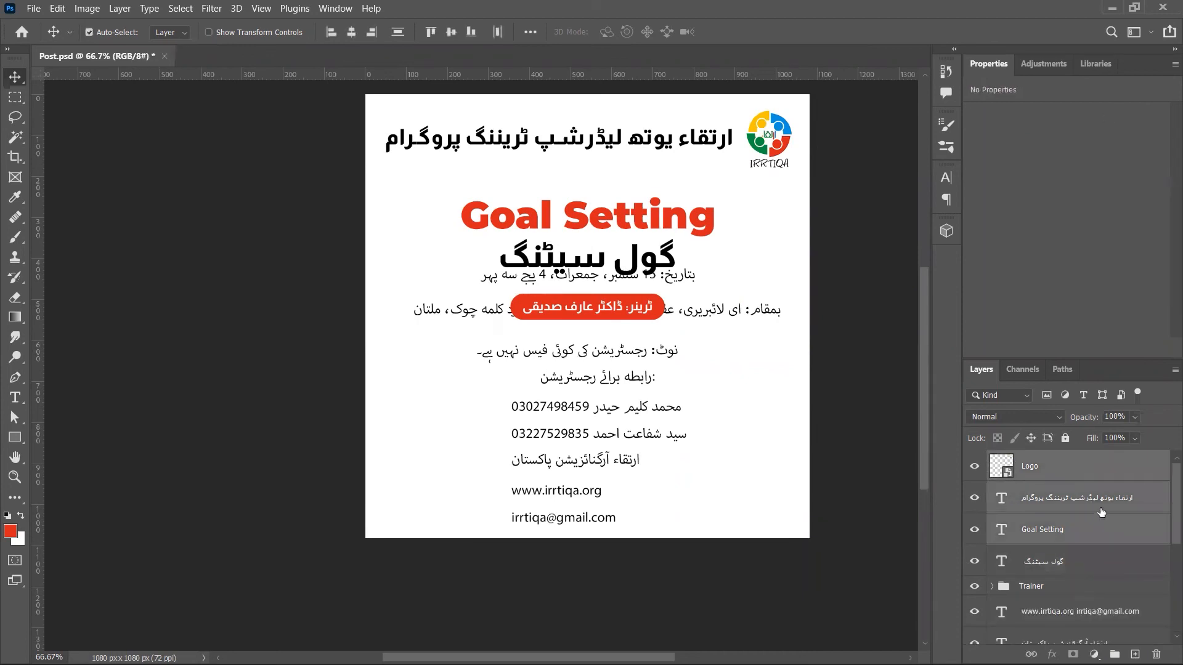
left_click(1067, 566, "ctrl")
left_click(1064, 590, "ctrl")
key("ctrl+g")
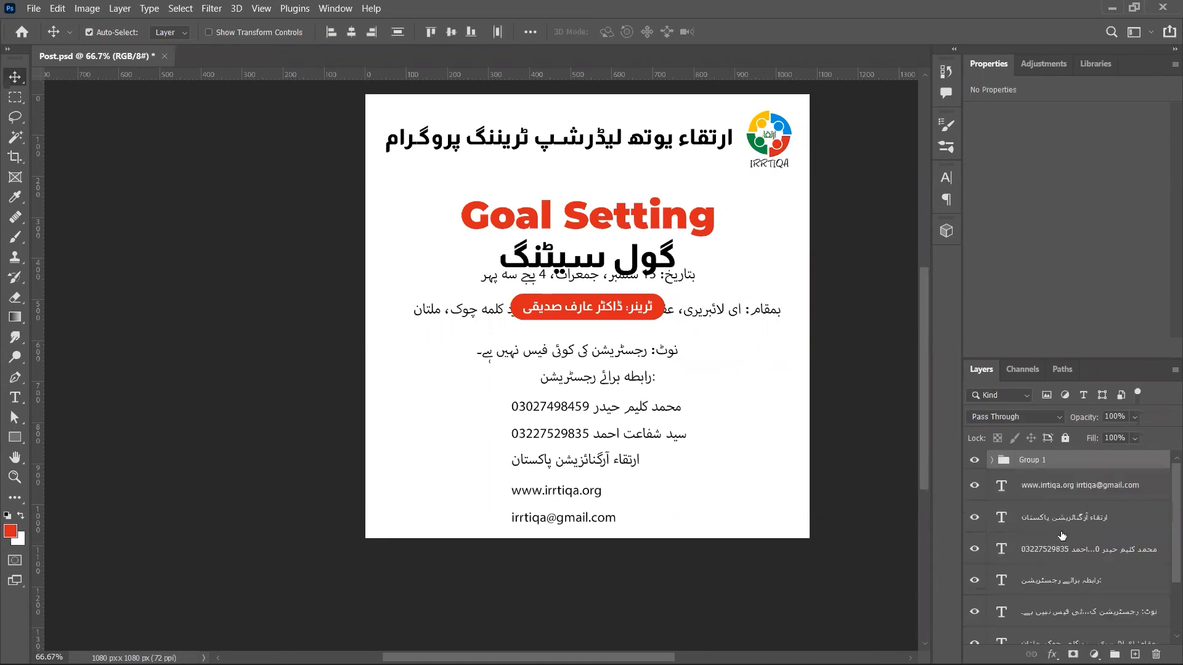
left_click(974, 460)
- Select all the event detail text lines and move them together slightly up on the canvas
left_click_drag(689, 220, 555, 548)
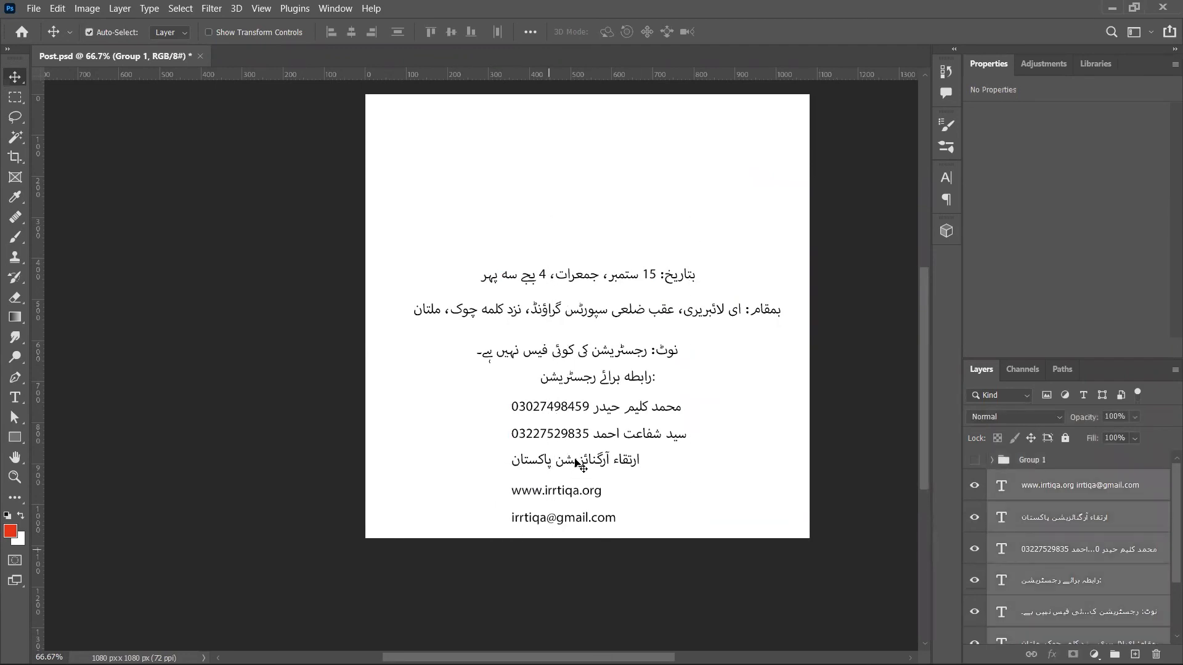
left_click_drag(573, 483, 574, 459)
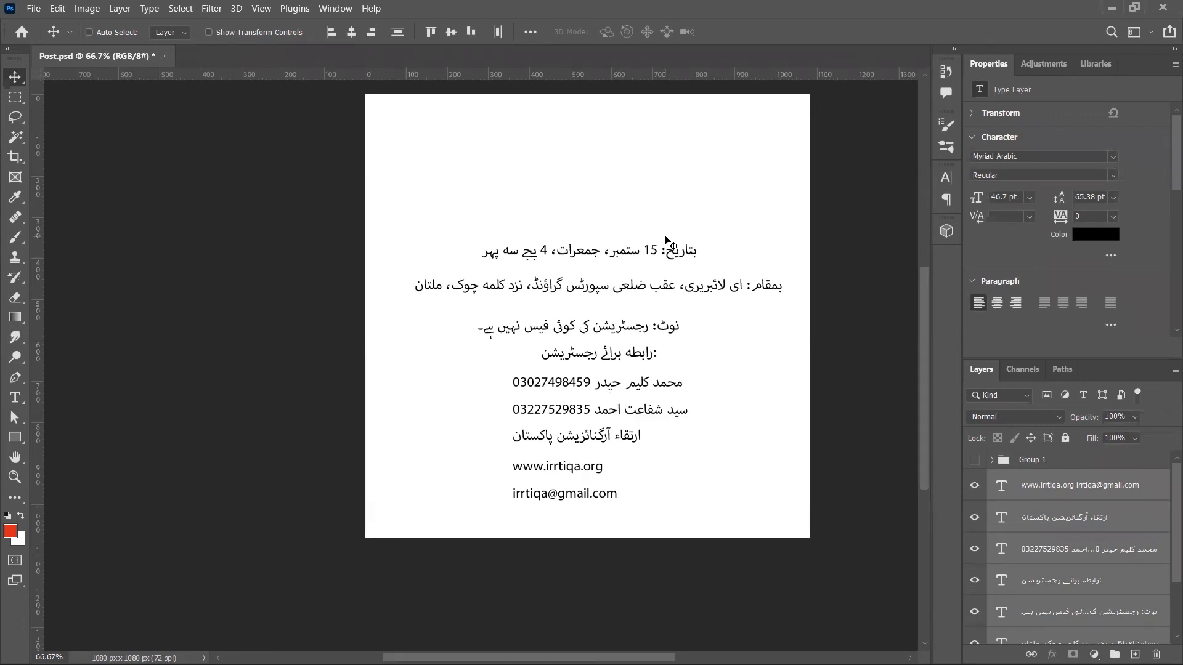
key("ctrl")
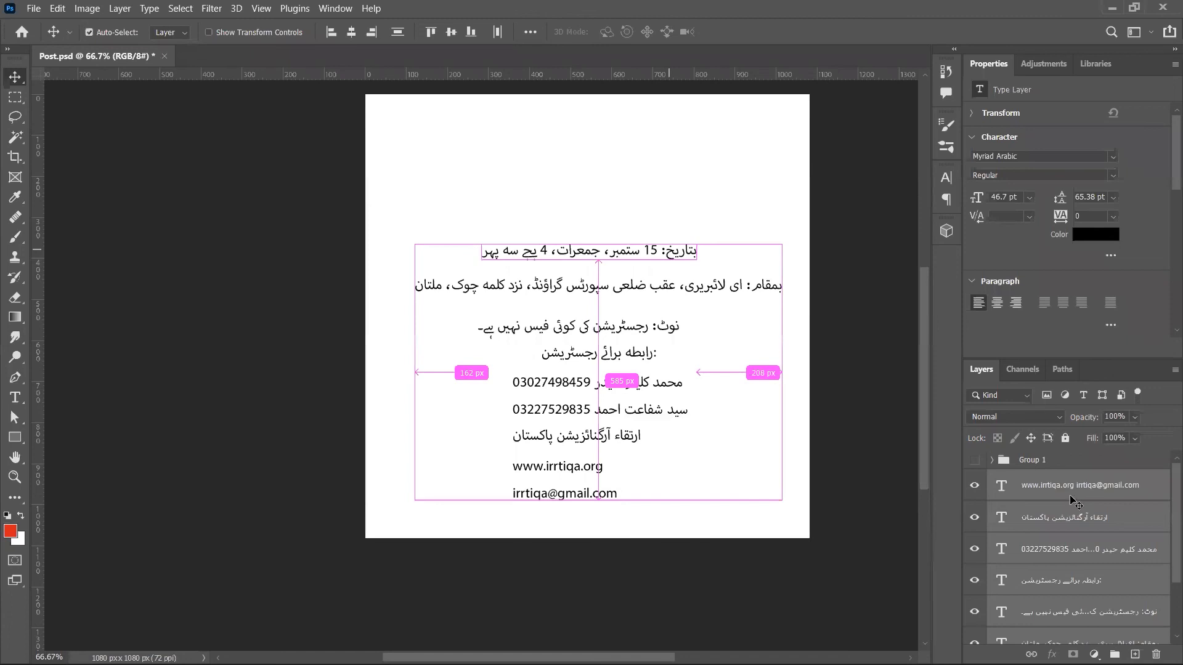
- Try the Almarai font on all the event detail text layers
left_click_drag(716, 224, 661, 261)
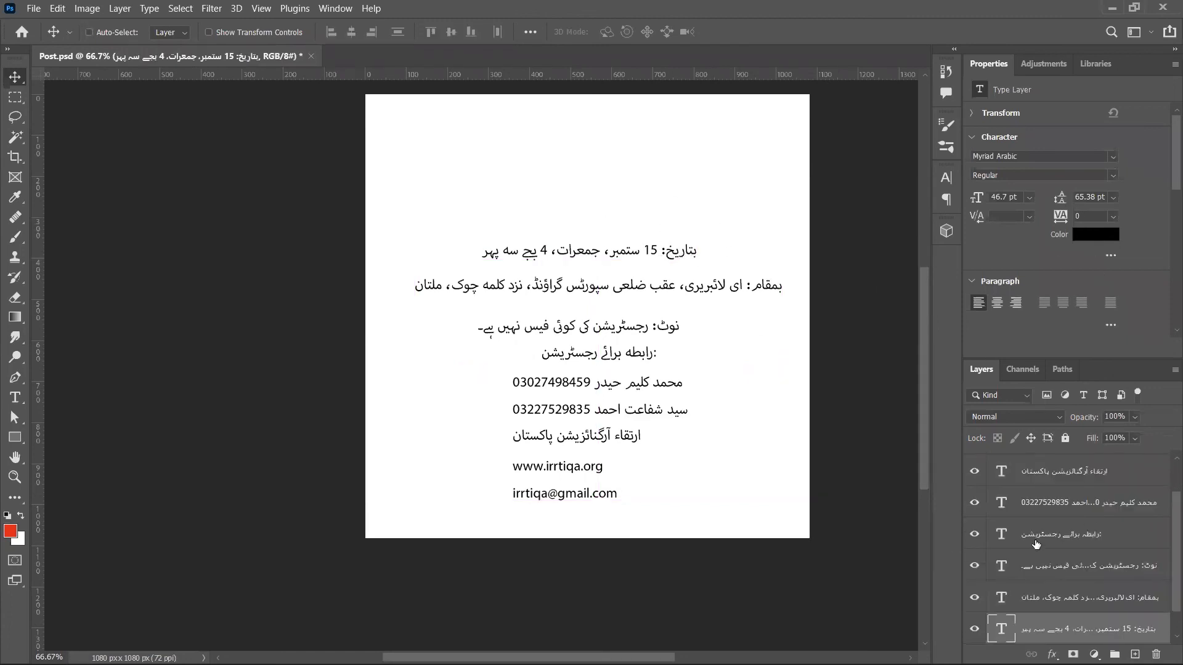
scroll(1036, 544, "up", 3)
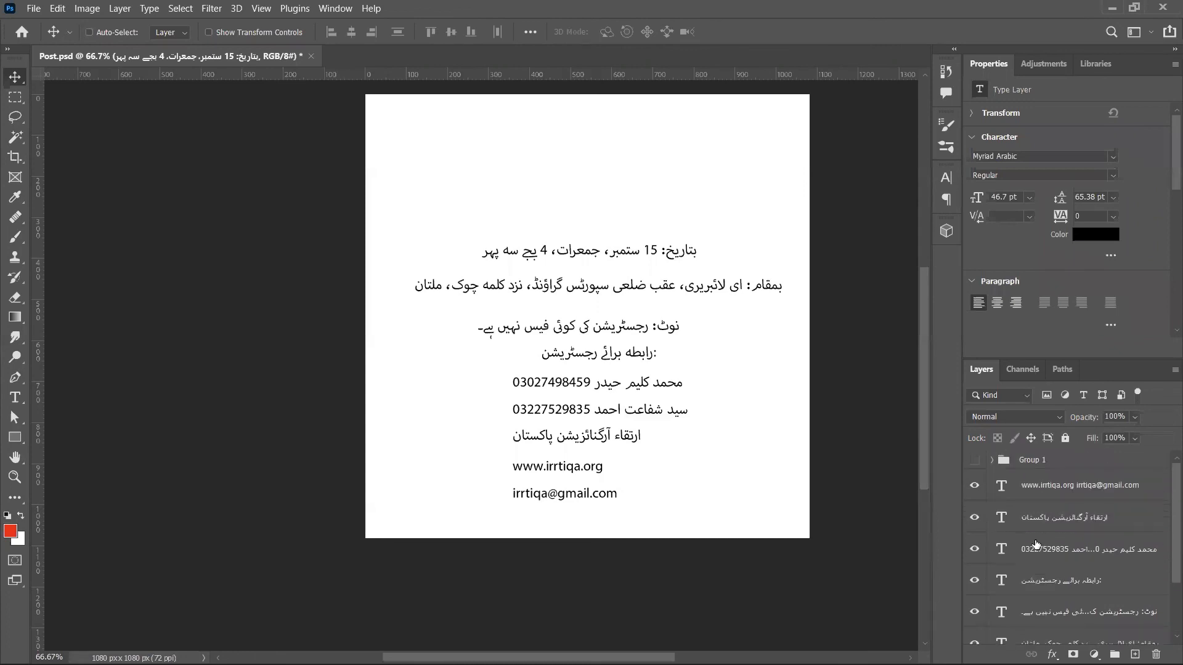
left_click(1086, 485, "shift")
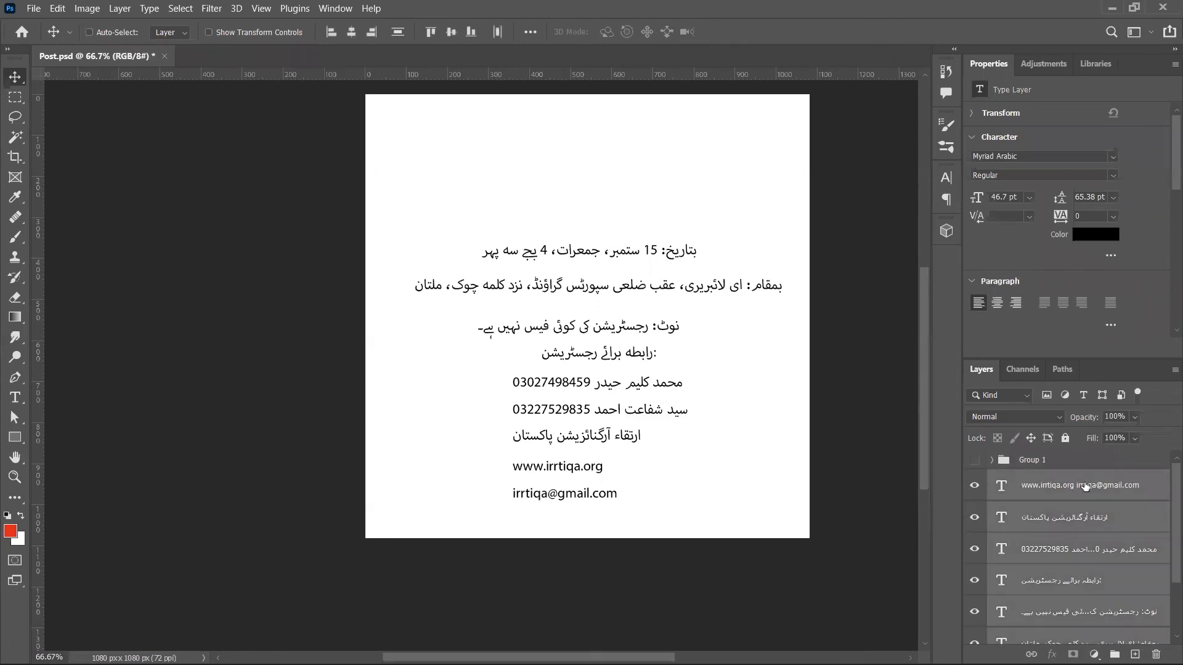
left_click(1021, 158)
type("almara")
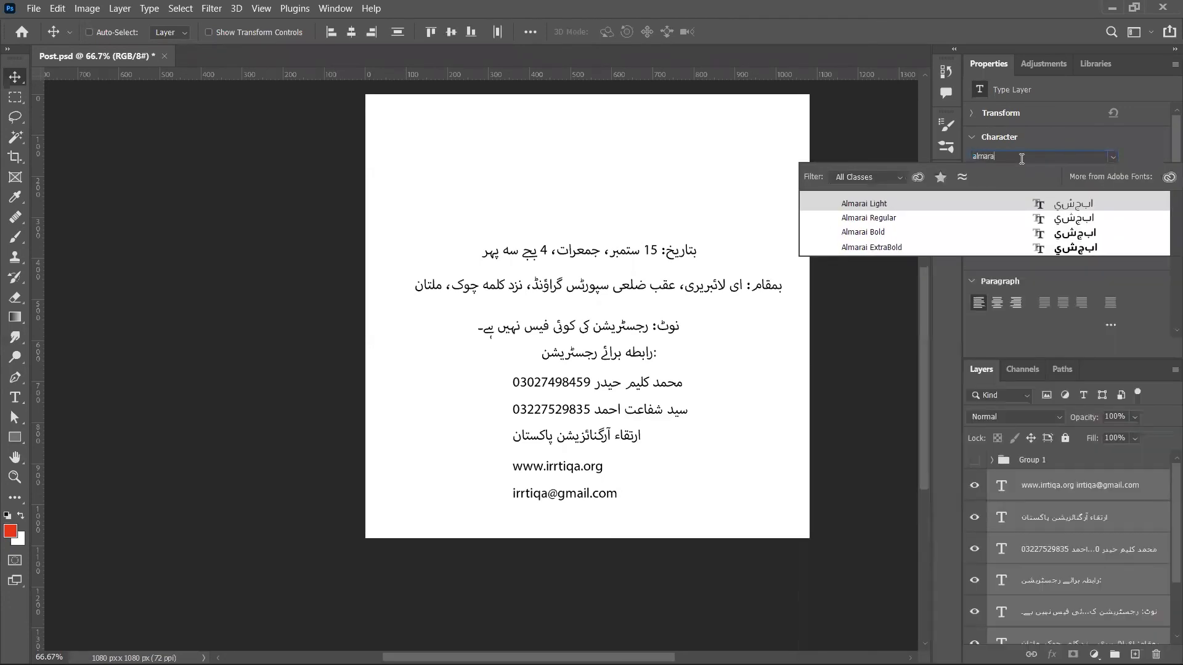
left_click(997, 204)
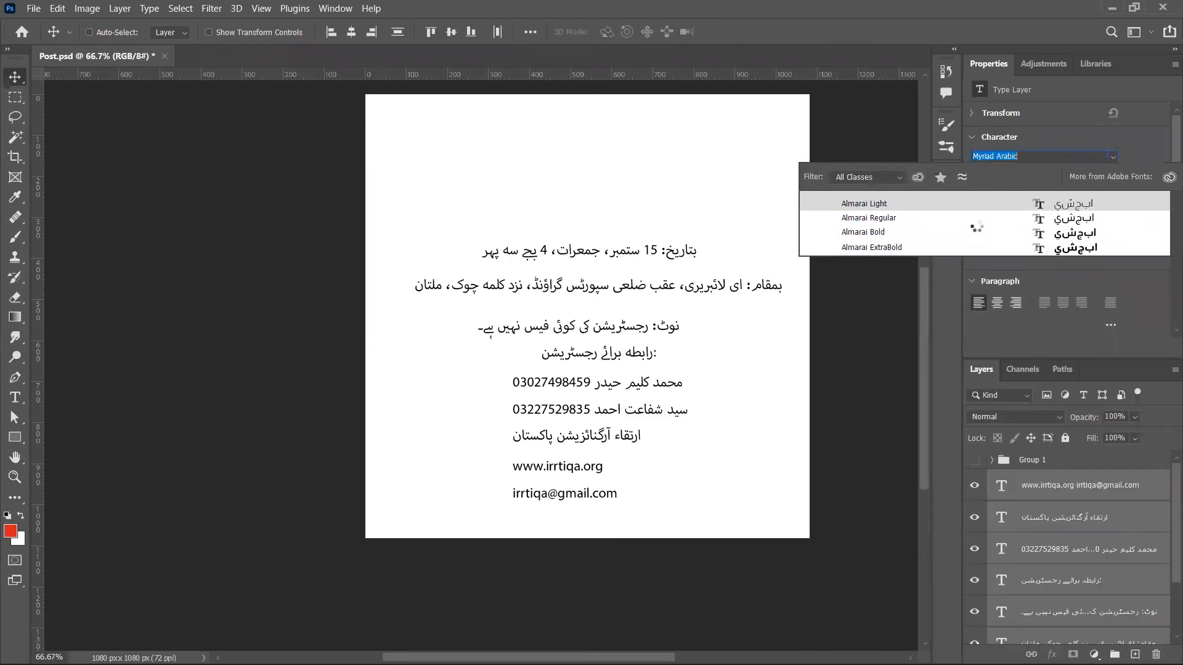
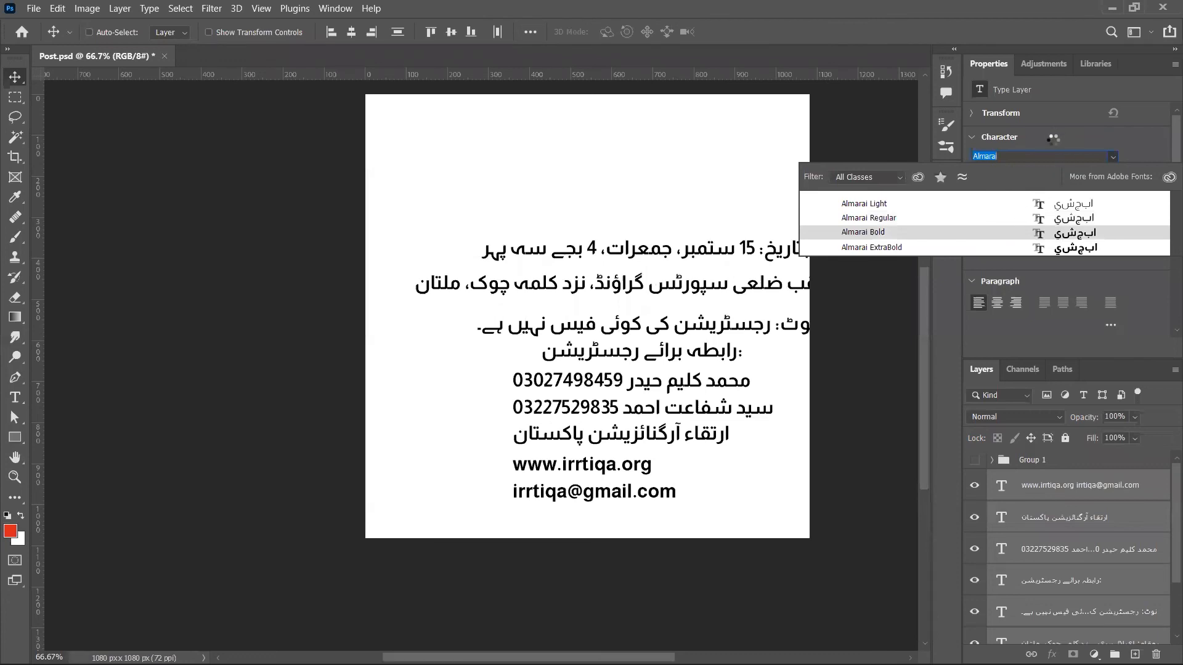
key("Escape")
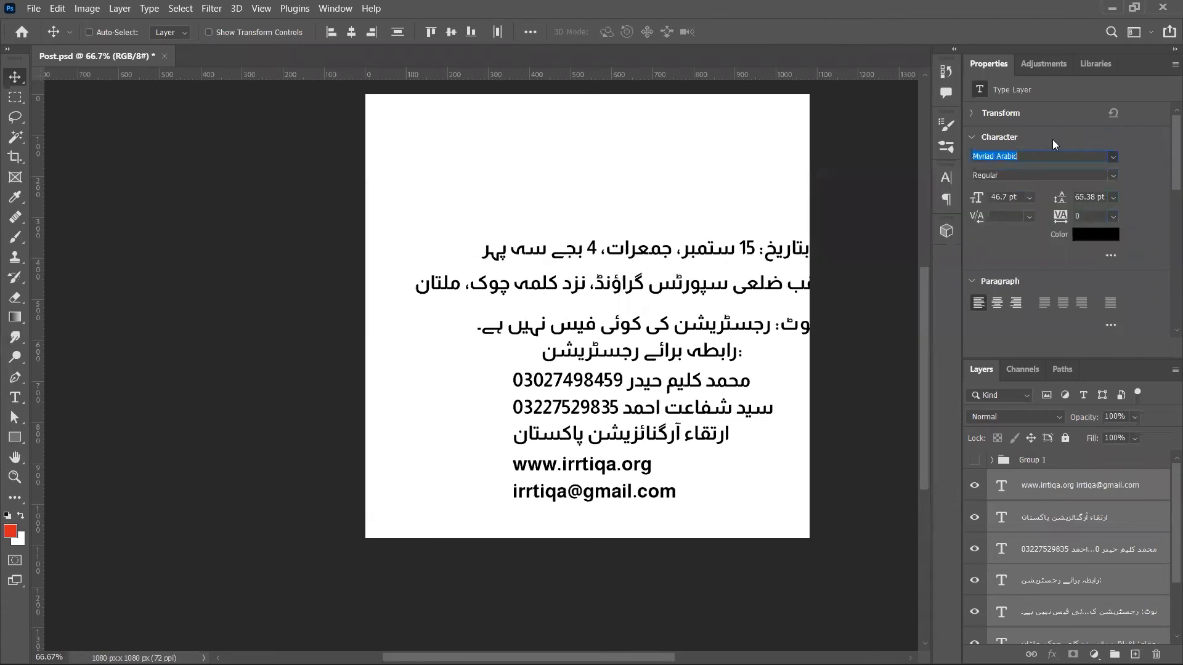
- Set the font of all the event detail text layers to Janna LT Regular
left_click(1038, 158)
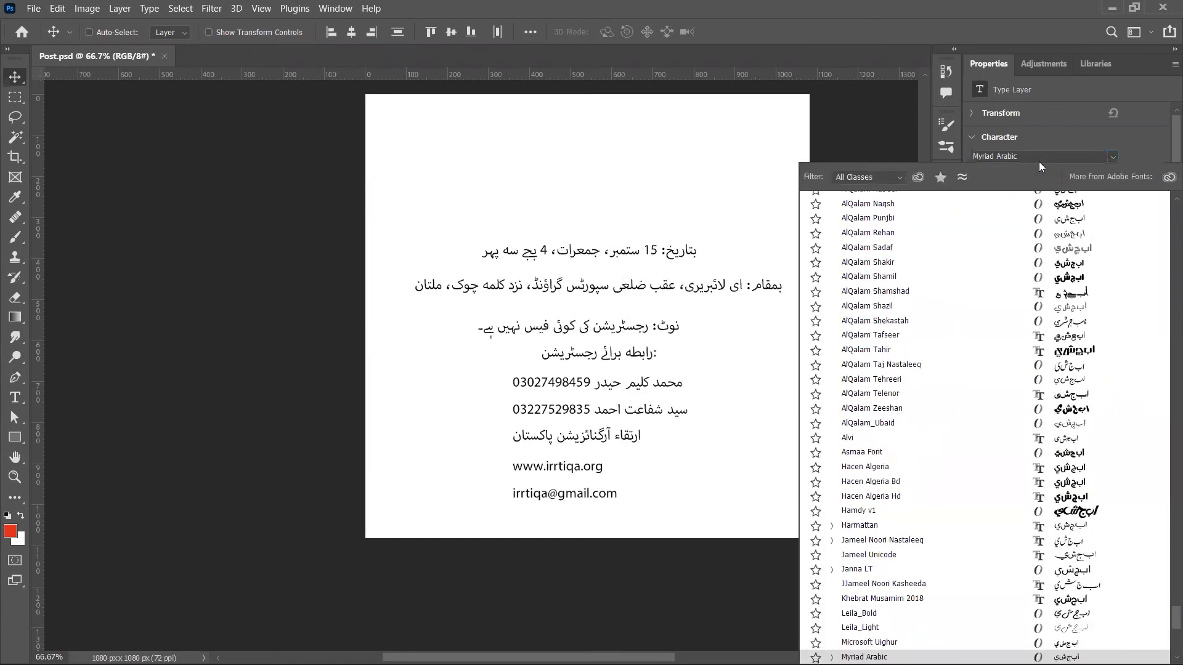
left_click(1034, 158)
type("jan")
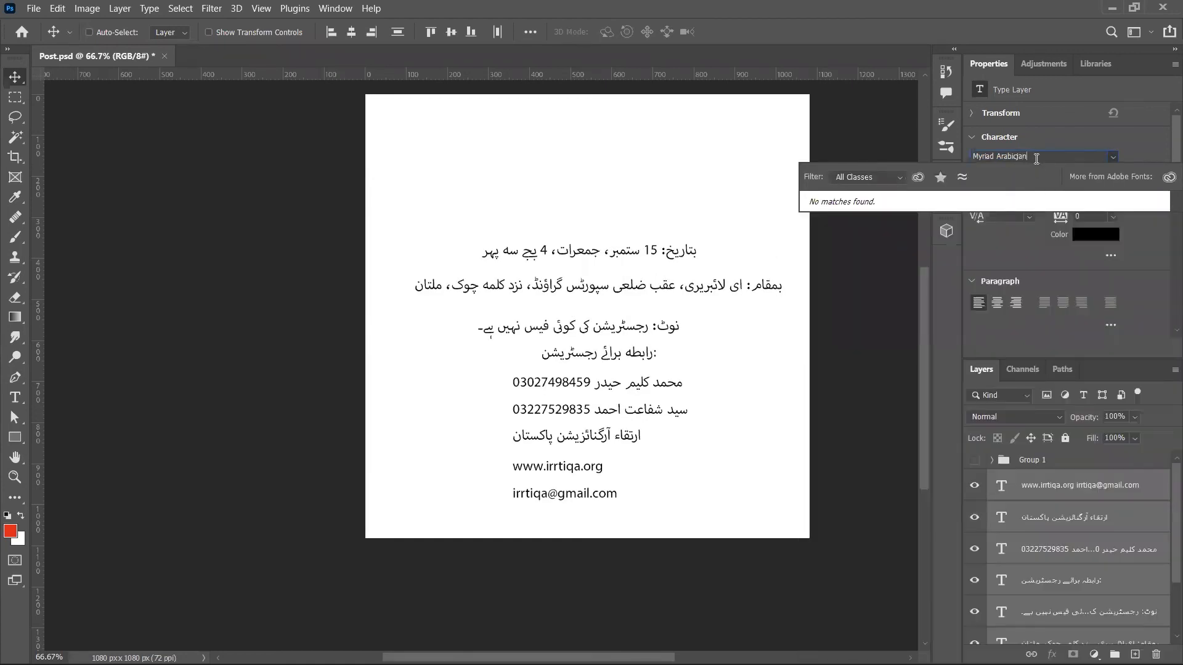
key("ctrl+a")
type("janna")
left_click(990, 206)
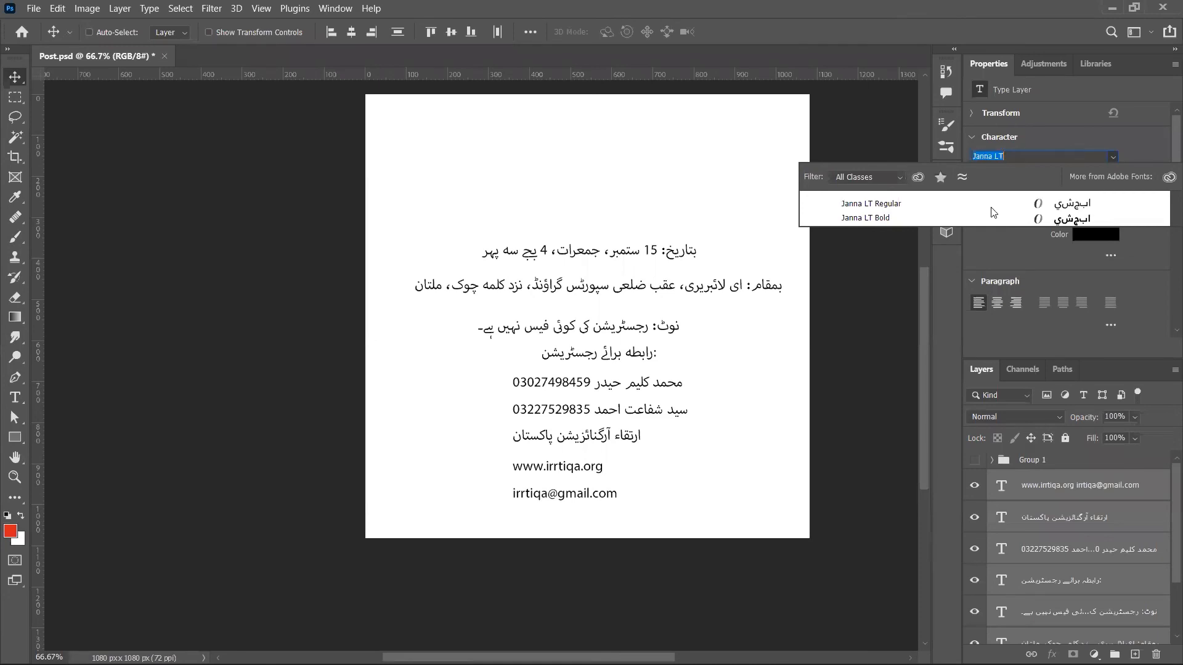
left_click(990, 207)
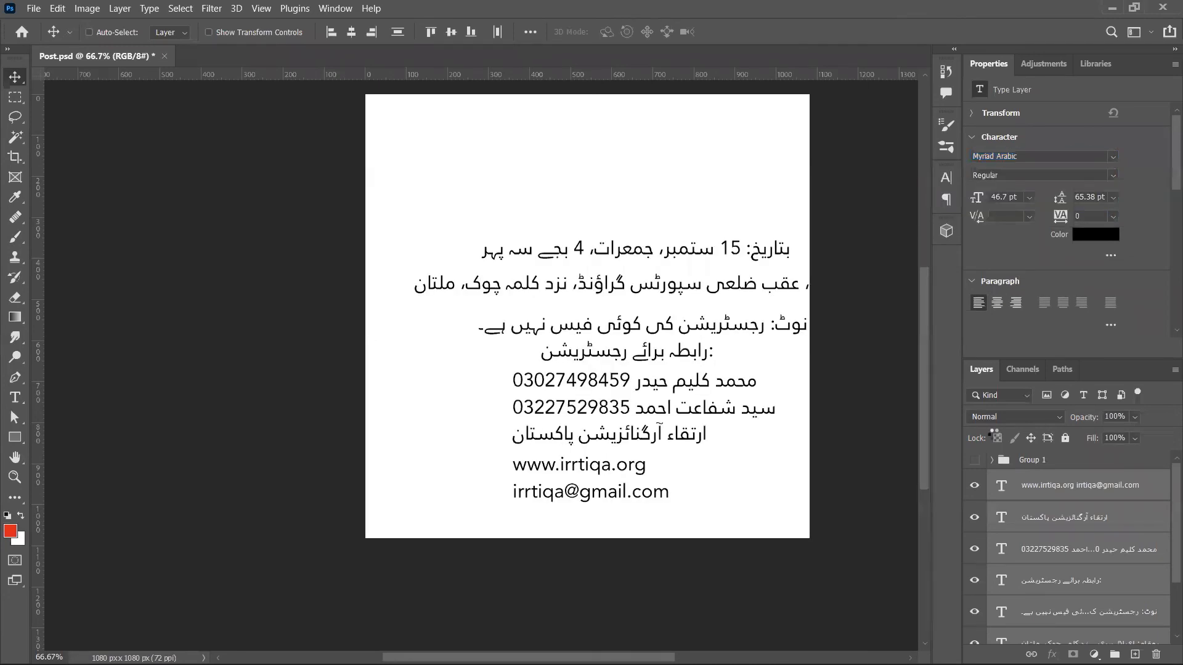
- Group the event detail text layers, hide that group and show the logo and headings group again
key("ctrl+g")
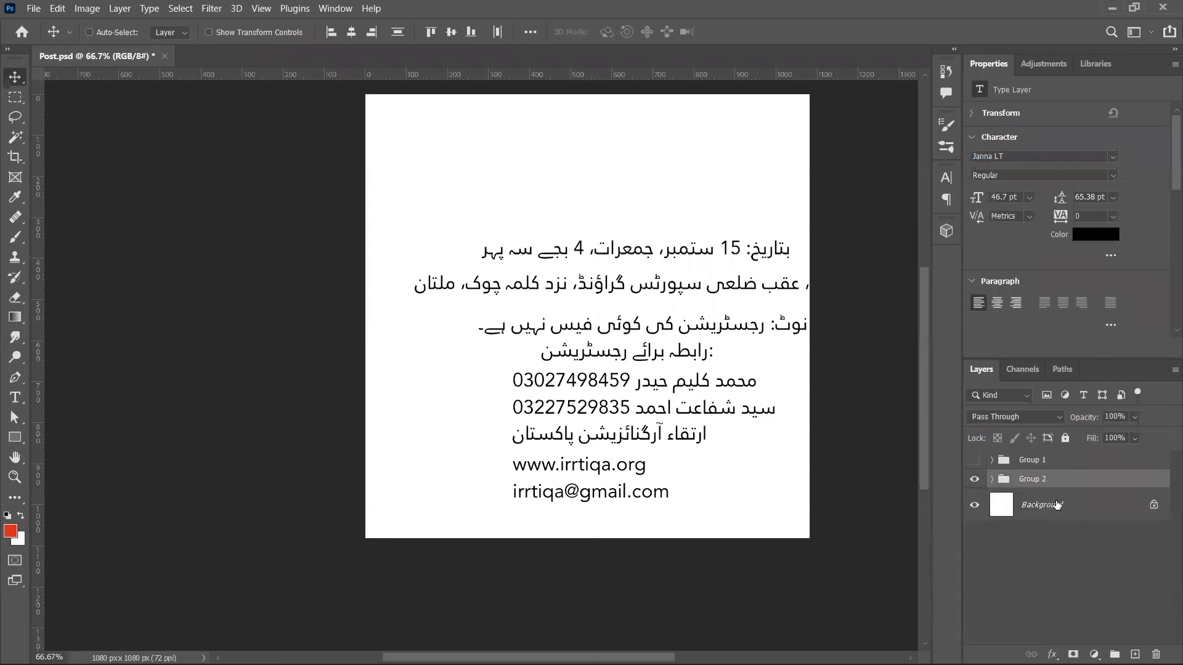
left_click(974, 479)
left_click(974, 460)
left_click(1031, 460)
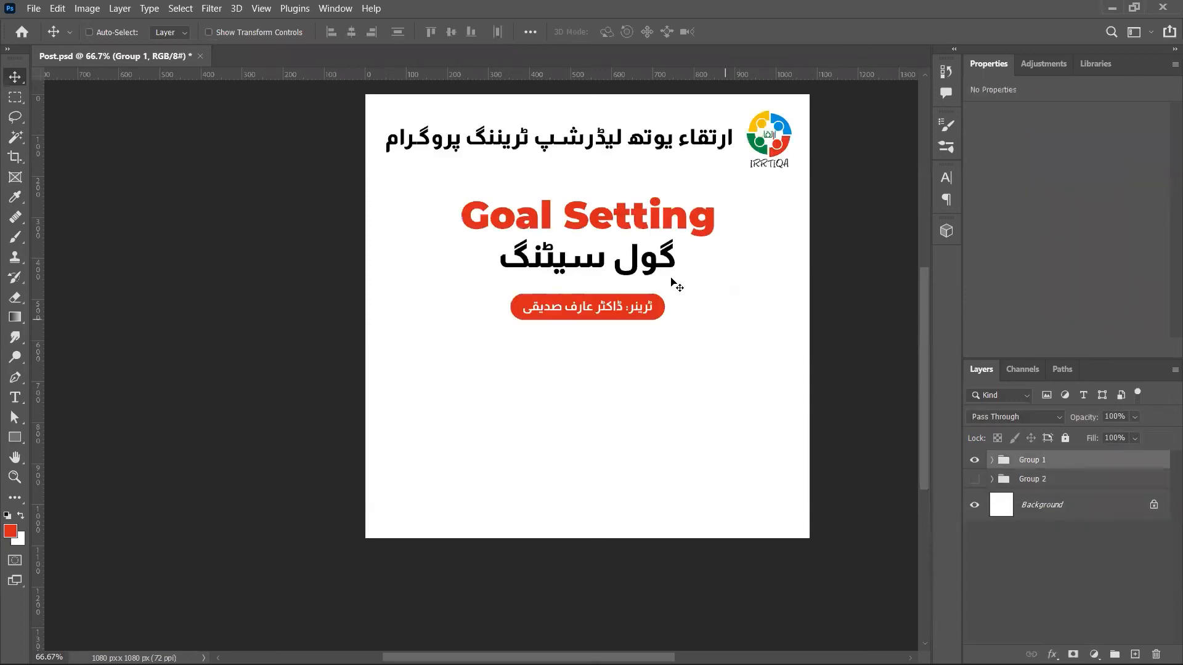
- Try the Janna LT Bold font on the گول سیٹنگ heading
left_click(655, 267, "ctrl")
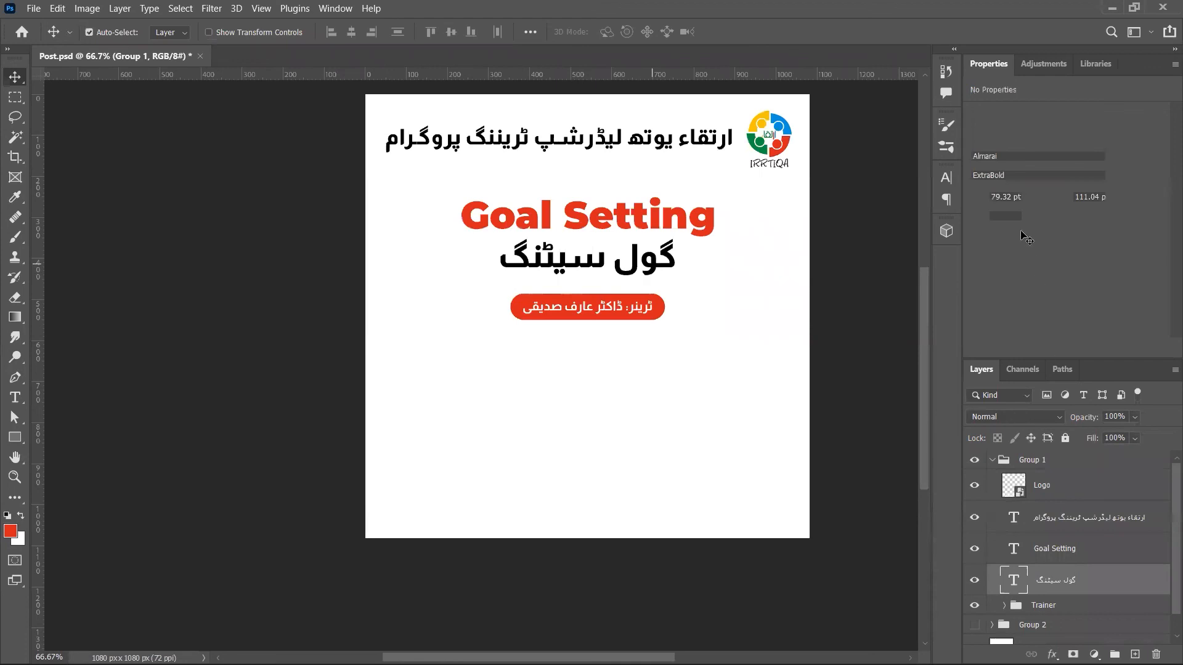
key("t")
left_click(1013, 156)
type("janna")
left_click(997, 222)
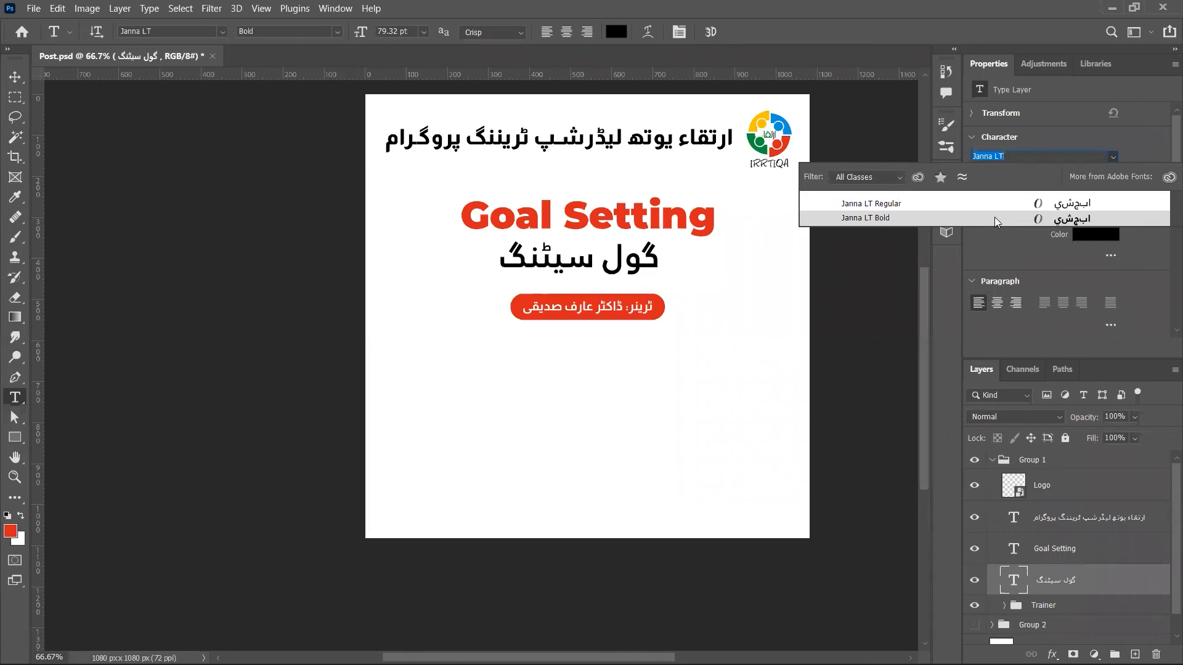
key("Escape")
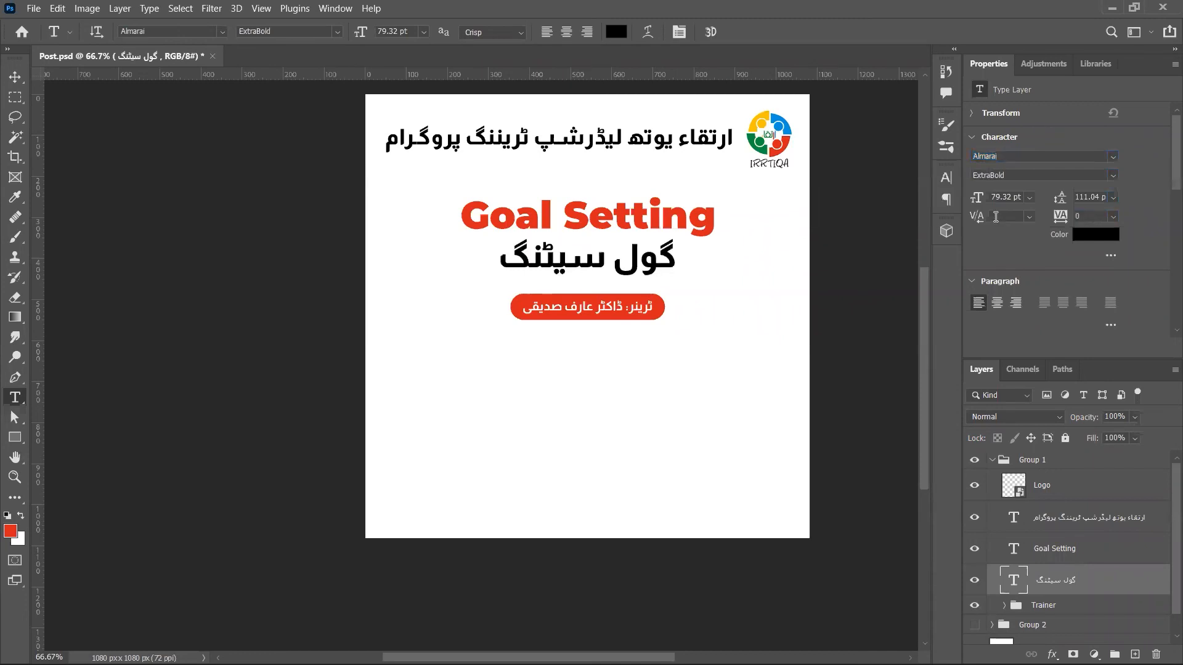
- Try Janna LT in Regular and Bold on a copy of the گول سیٹنگ heading below the trainer label, and delete the copy
key("v")
left_click_drag(686, 268, 685, 380, "alt")
left_click(1009, 153)
type("janna")
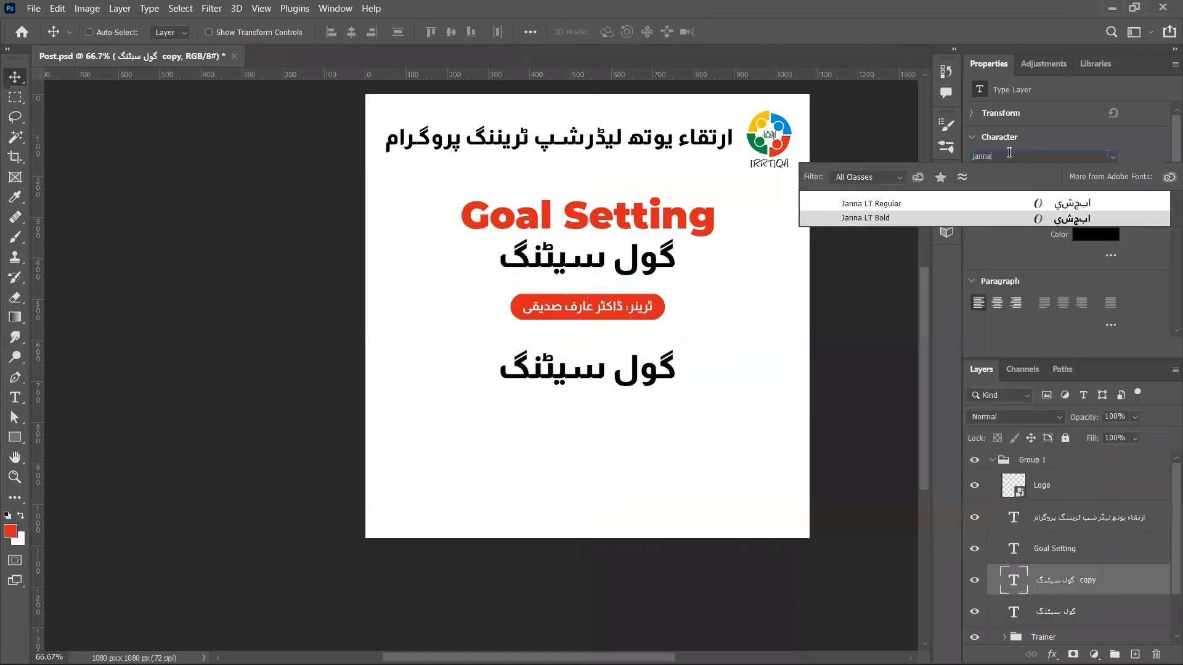
key("Return")
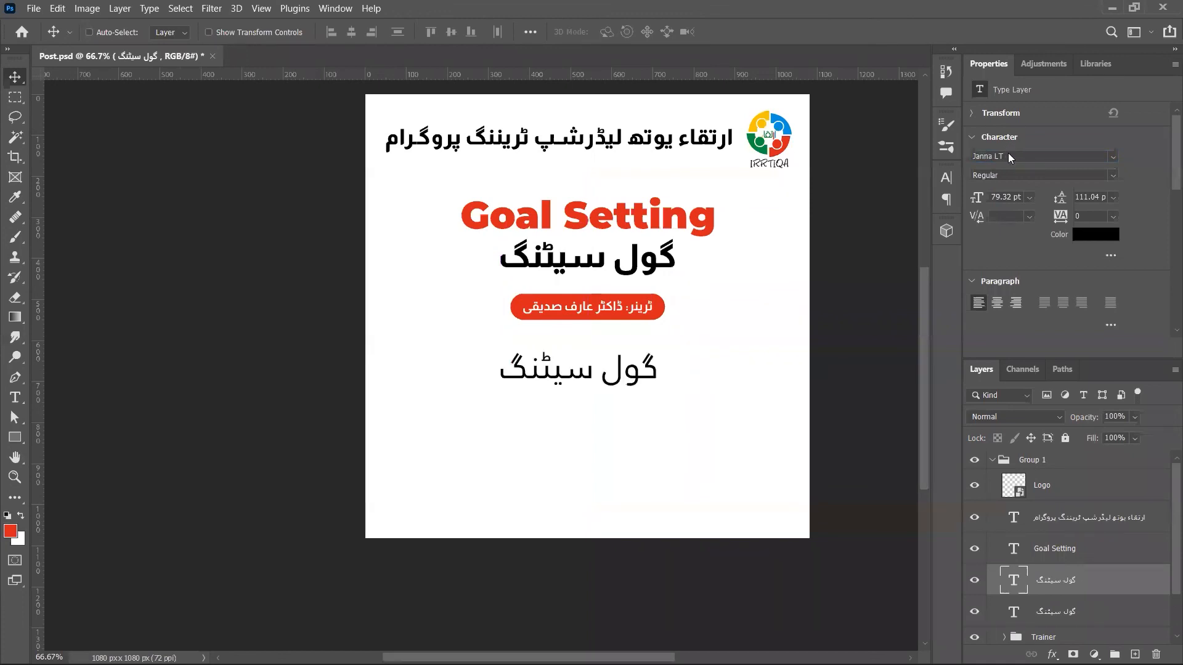
left_click(1109, 174)
left_click(1049, 203)
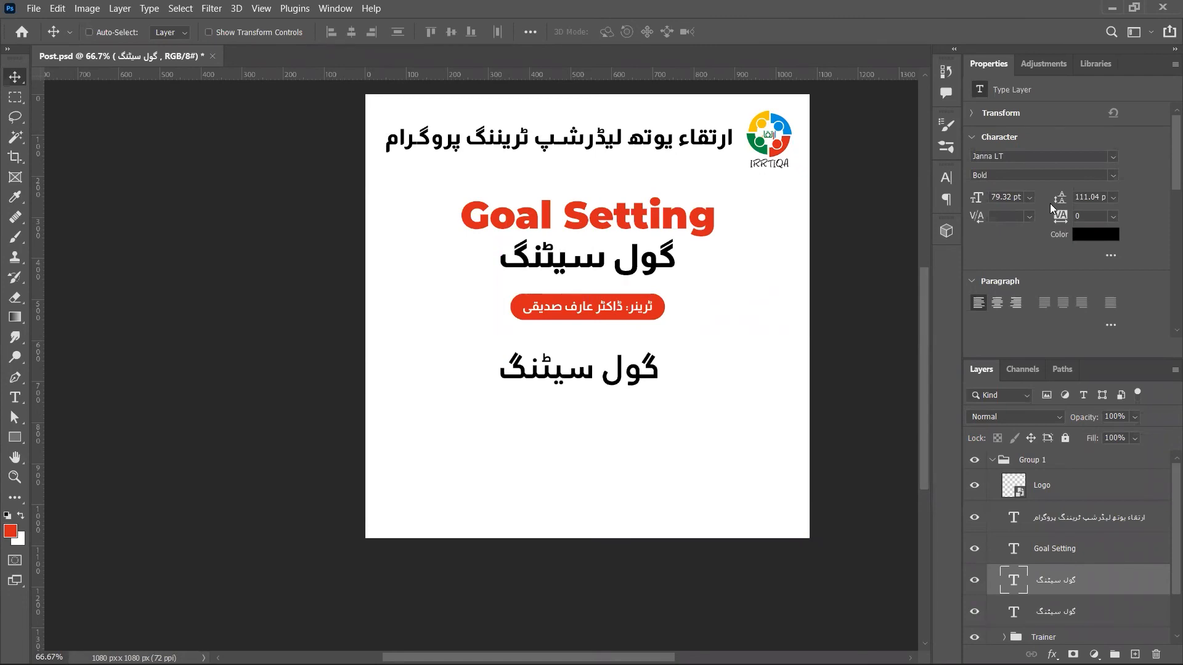
key("Delete")
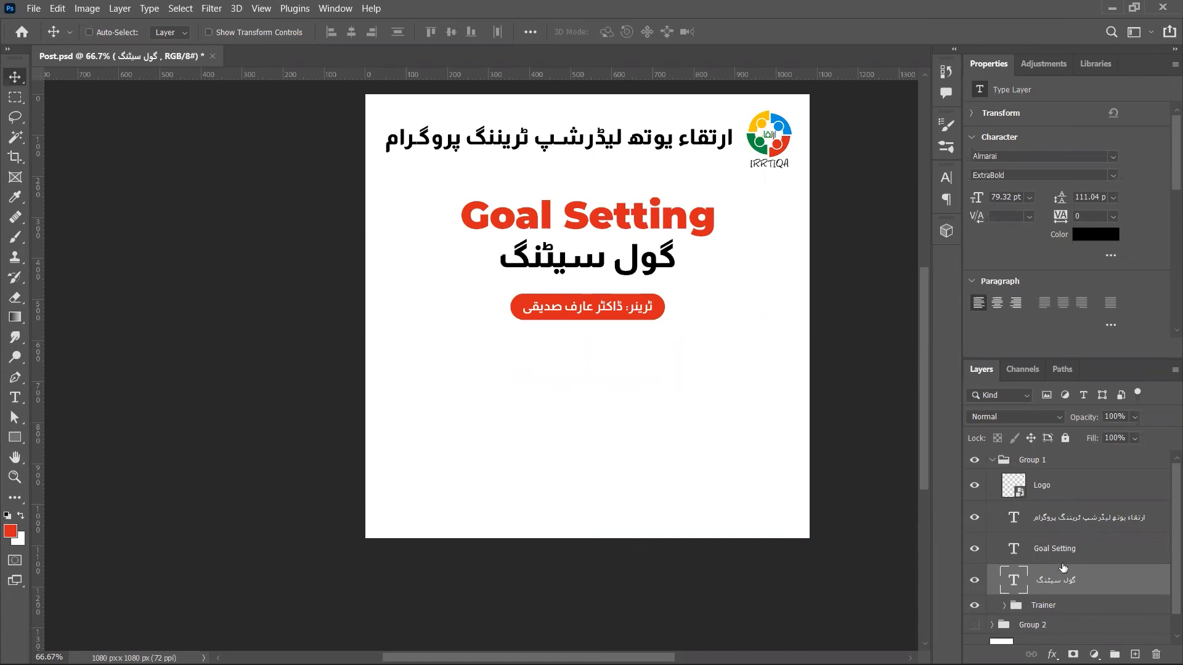
- Show the event details group with the headings group hidden, and shift the details horizontally to fit more text on the canvas
left_click(980, 624)
left_click(1010, 627)
left_click(974, 460)
left_click(991, 460)
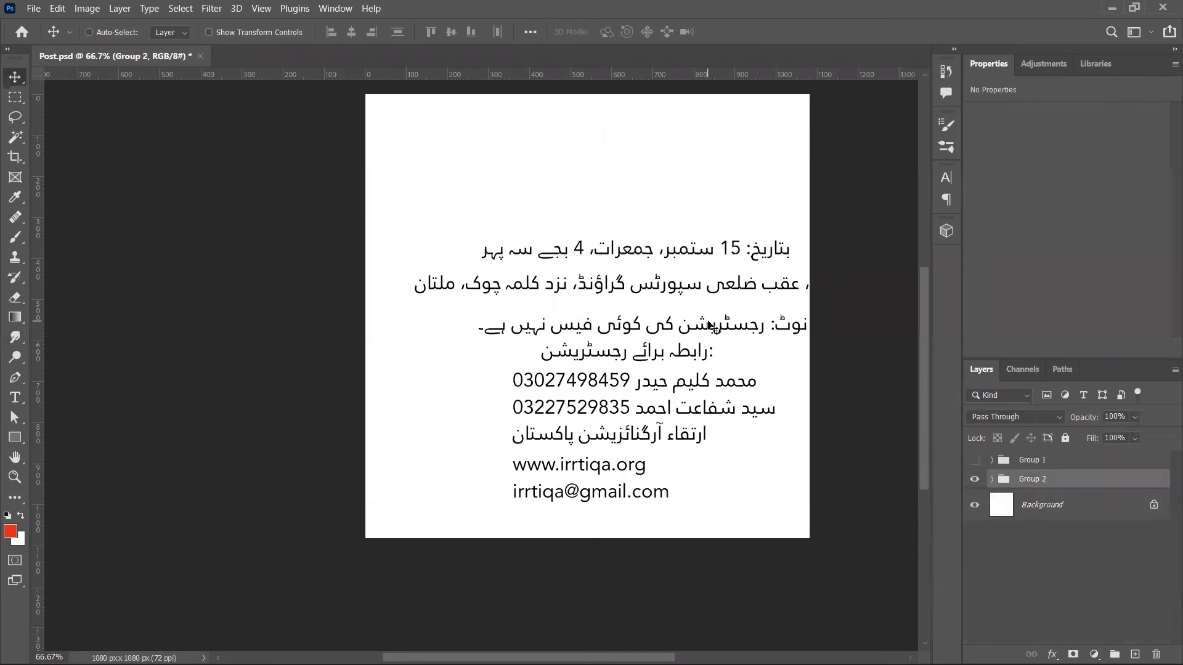
left_click_drag(707, 317, 674, 317)
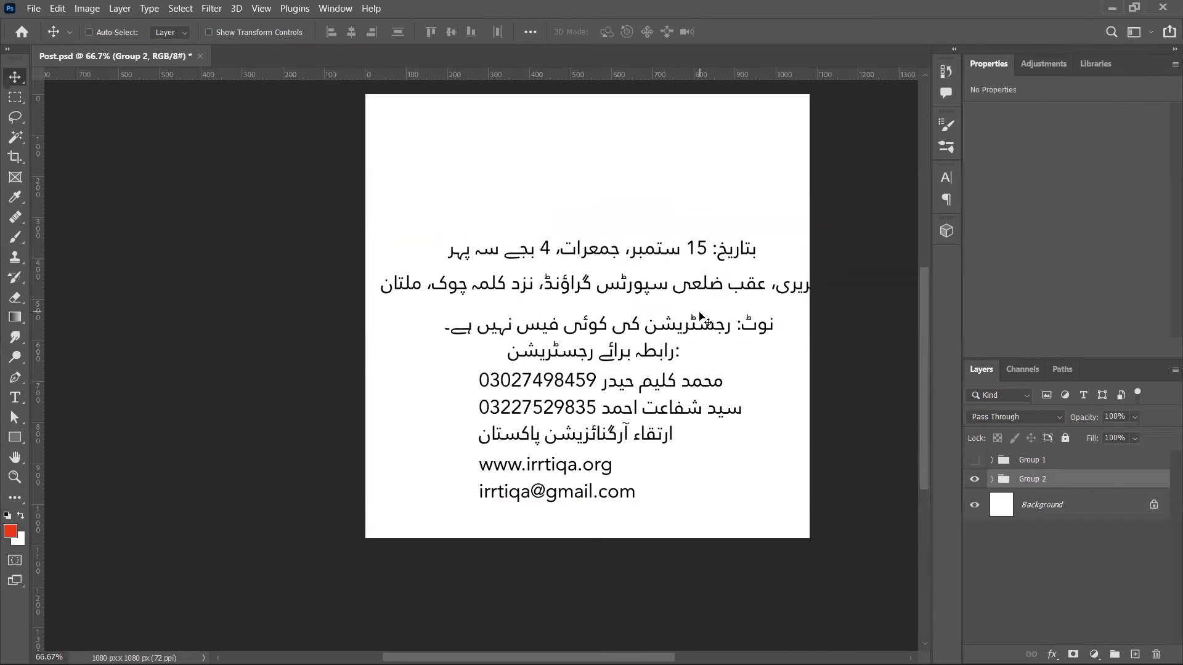
- Move the event date line higher on the canvas and scale it down to 78%
left_click(735, 253, "ctrl")
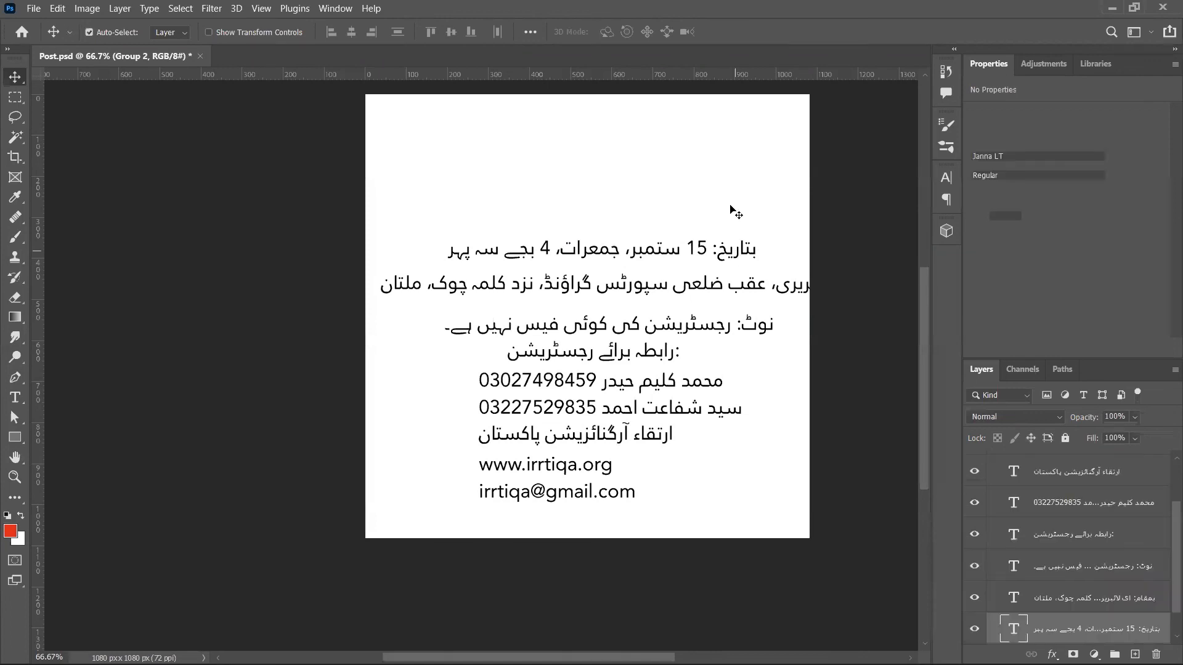
left_click_drag(728, 251, 721, 197)
key("ctrl+t")
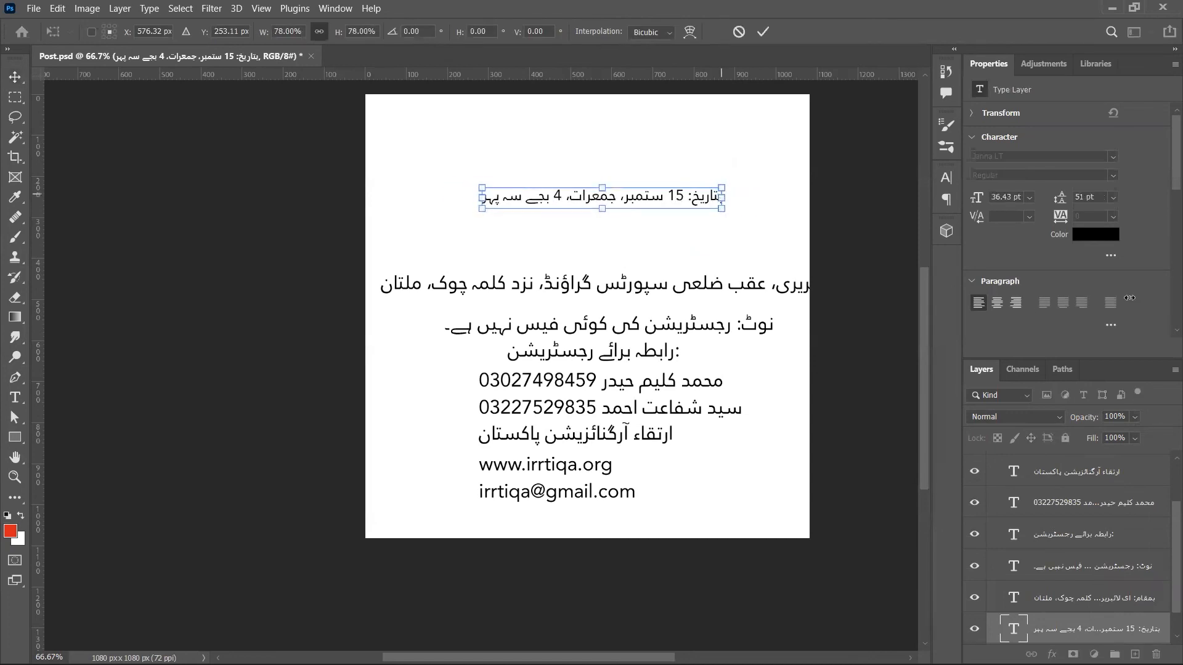
key("Return")
- Set the event date line to Janna LT Bold with a font size of 36 pt
left_click(1111, 177)
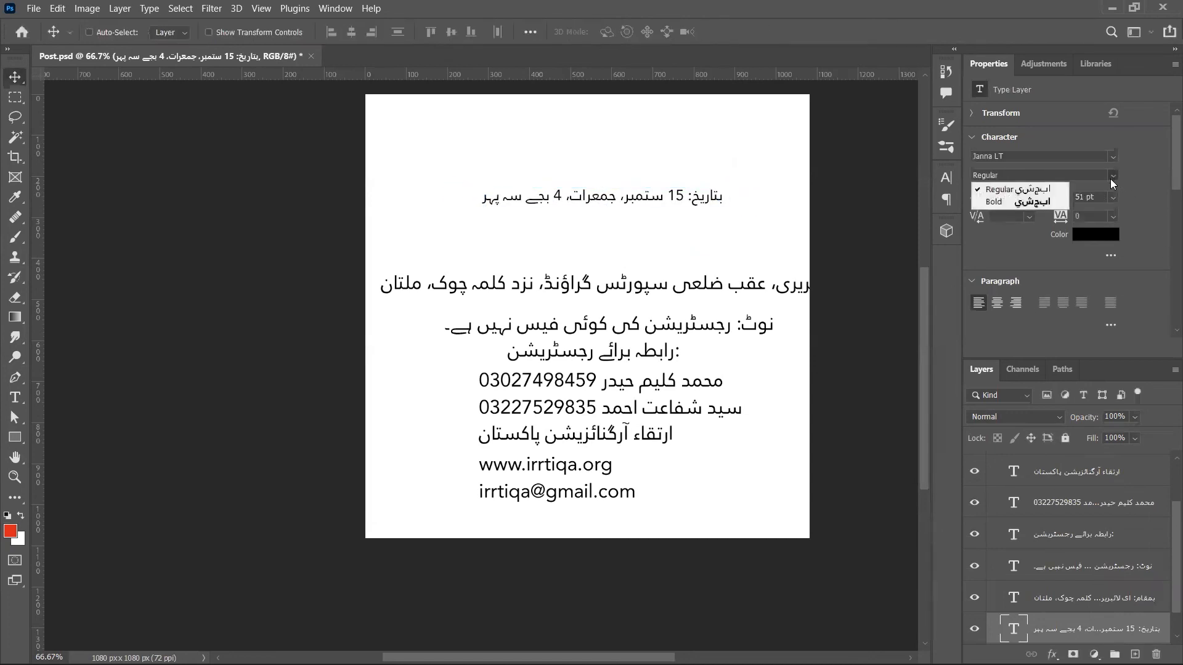
left_click(1046, 201)
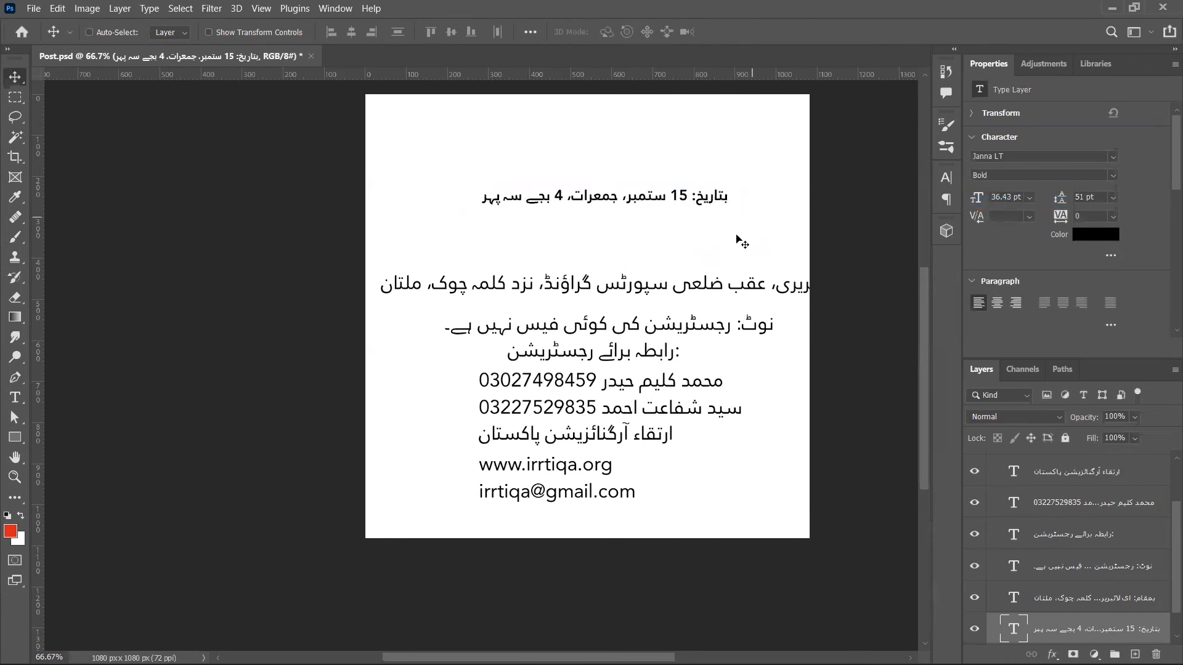
left_click_drag(738, 146, 555, 555)
left_click(781, 196)
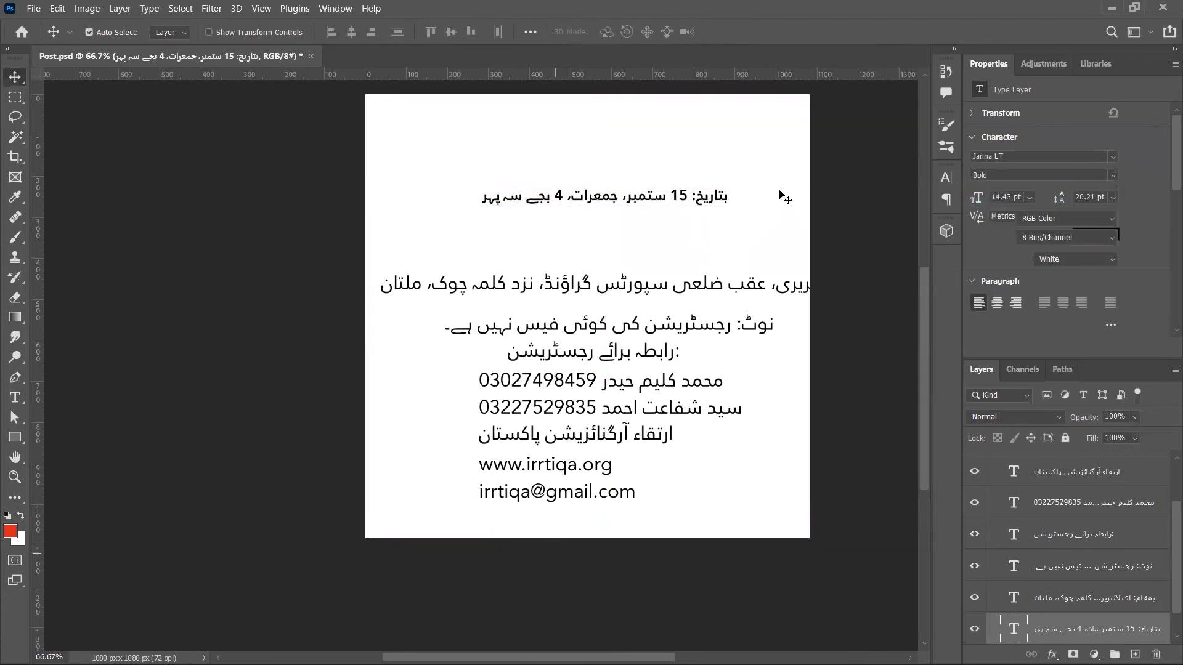
double_click(708, 198)
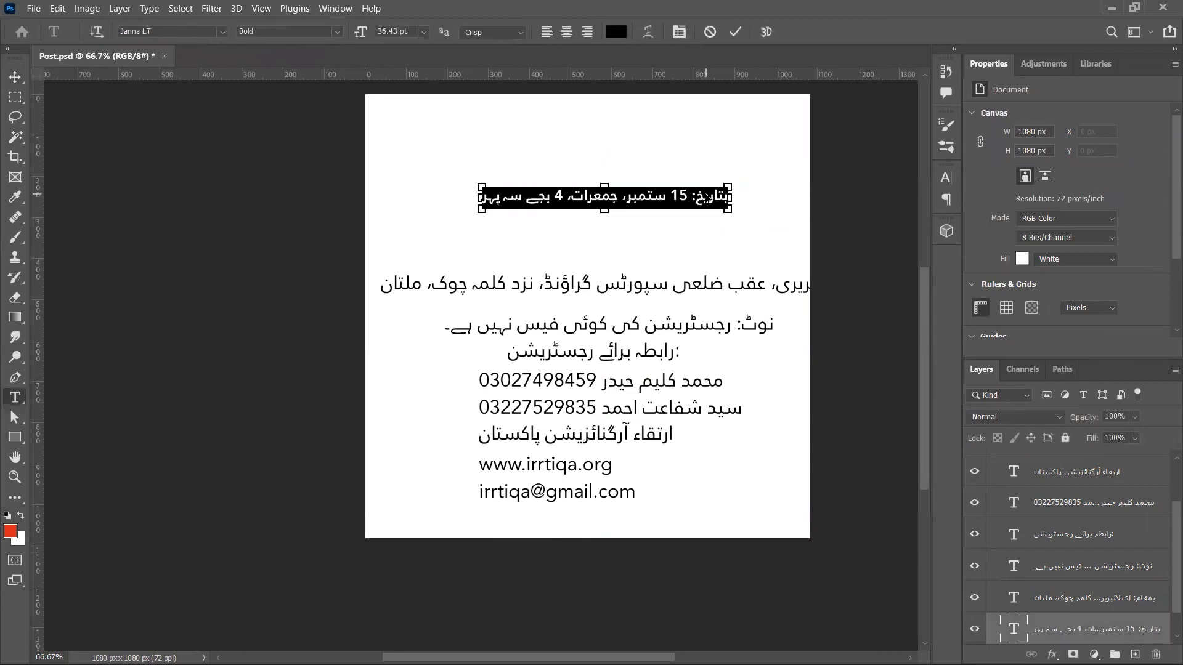
key("ctrl+t")
left_click(818, 218)
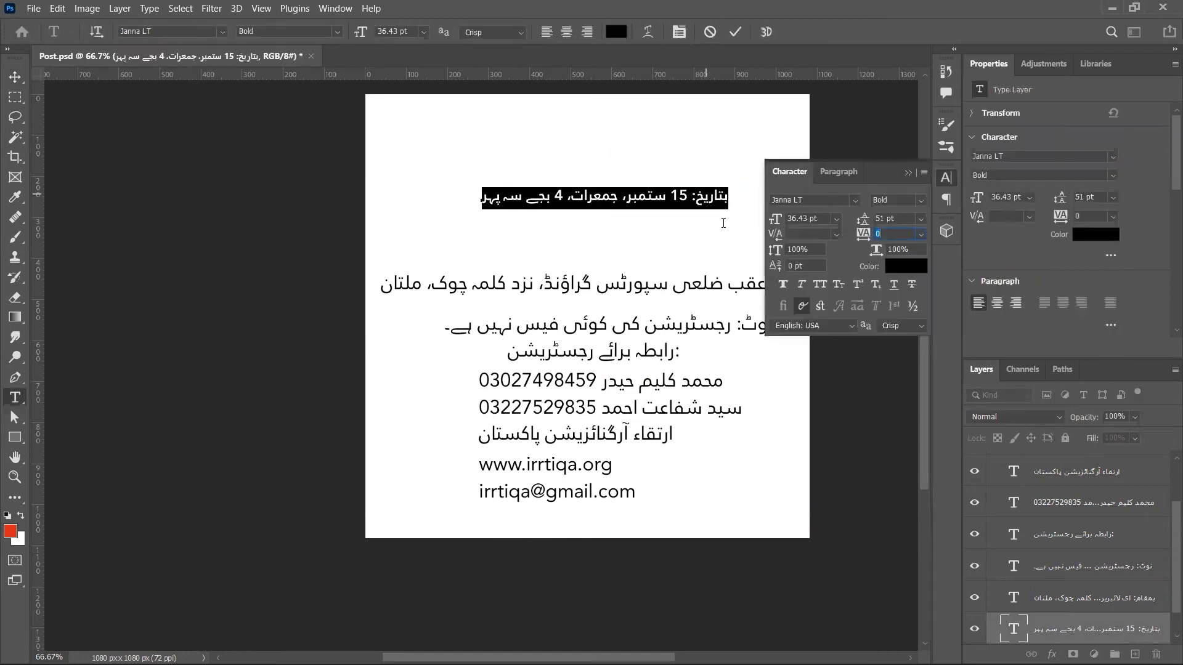
type("36")
key("Return")
left_click(898, 216)
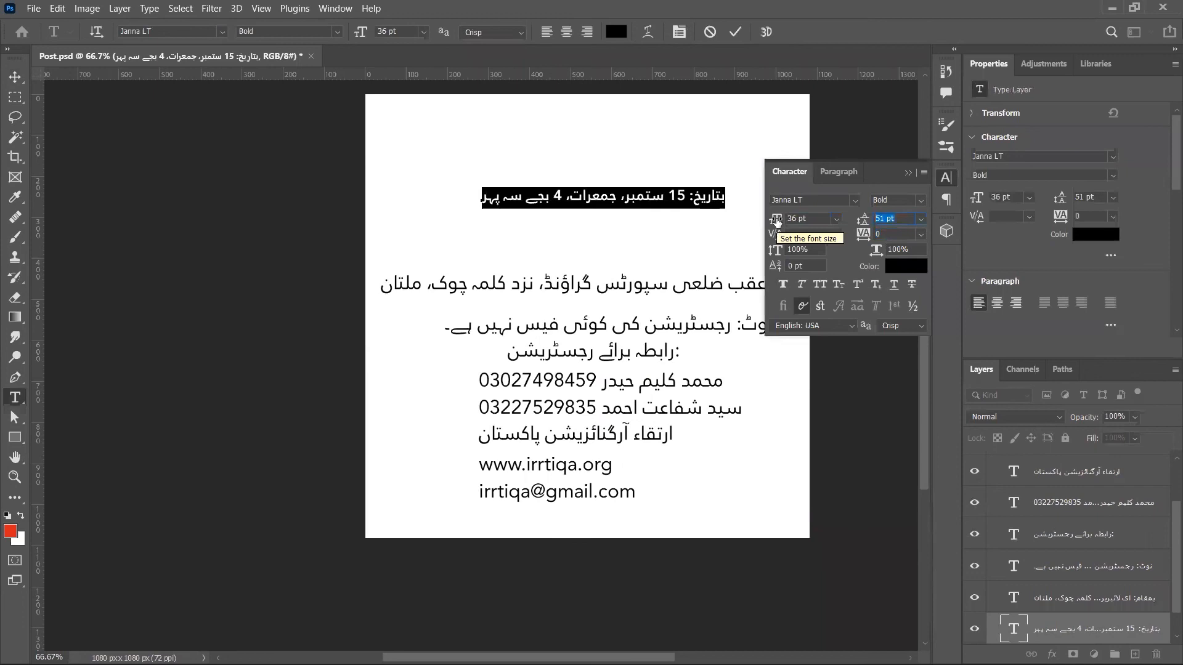
left_click(776, 220)
key("ctrl")
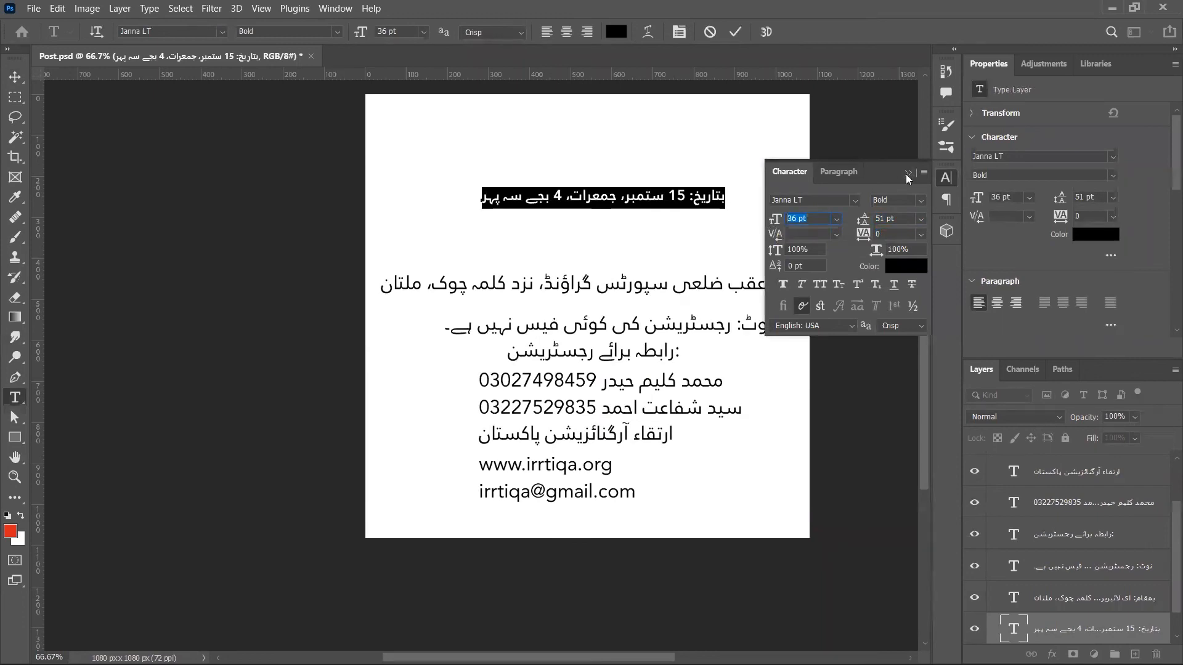
left_click(905, 173)
- Set the whole venue line starting with بمقام to Janna LT Bold at 36 pt
left_click(711, 287)
key("ctrl+a")
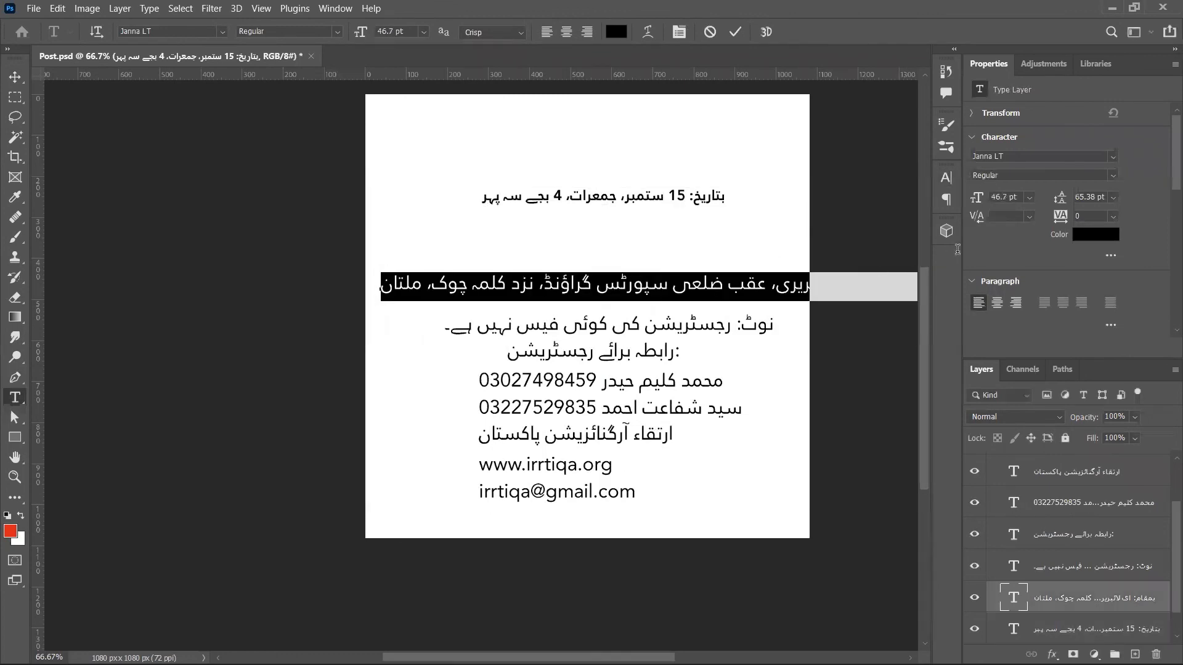
left_click(945, 178)
type("36")
key("Return")
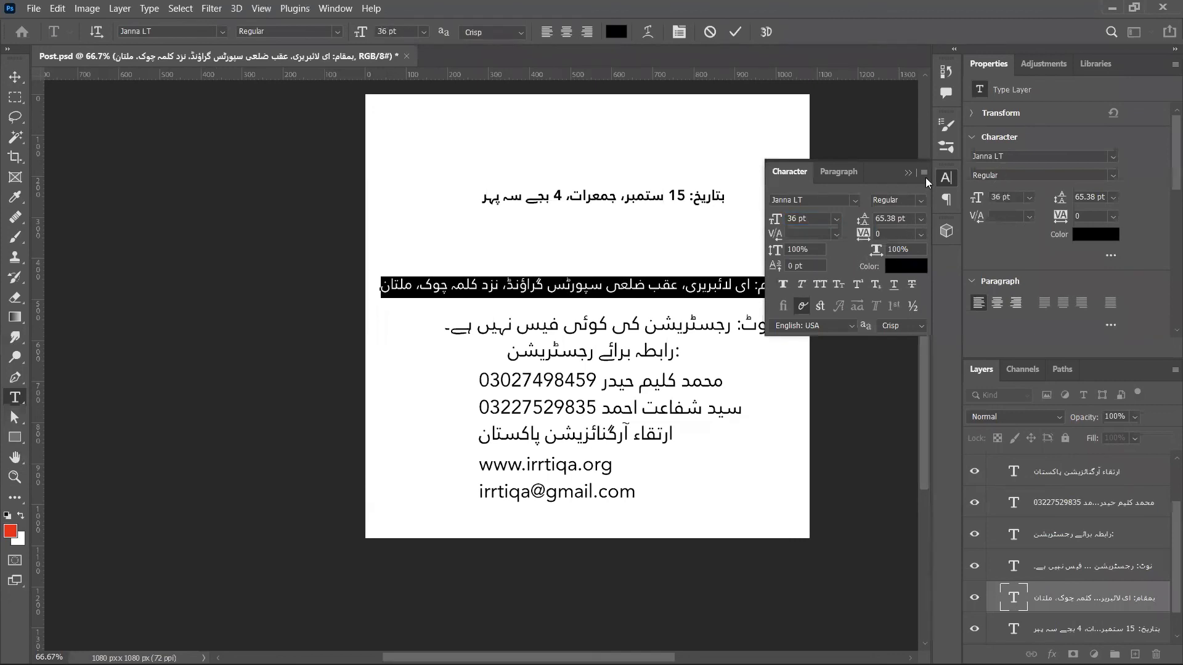
left_click(916, 202)
left_click(899, 230)
left_click(910, 172)
left_click(783, 302)
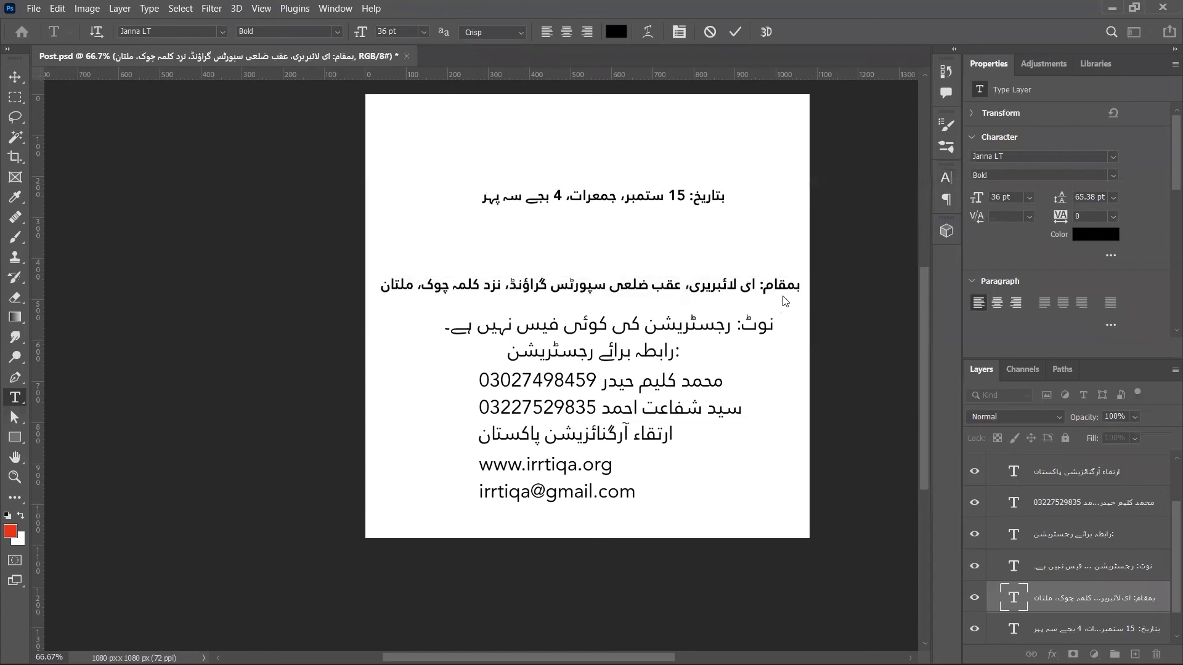
- Move the venue line directly below the date line and break it into two lines before گراؤنڈ
key("Escape")
key("v")
left_click_drag(771, 298, 768, 224)
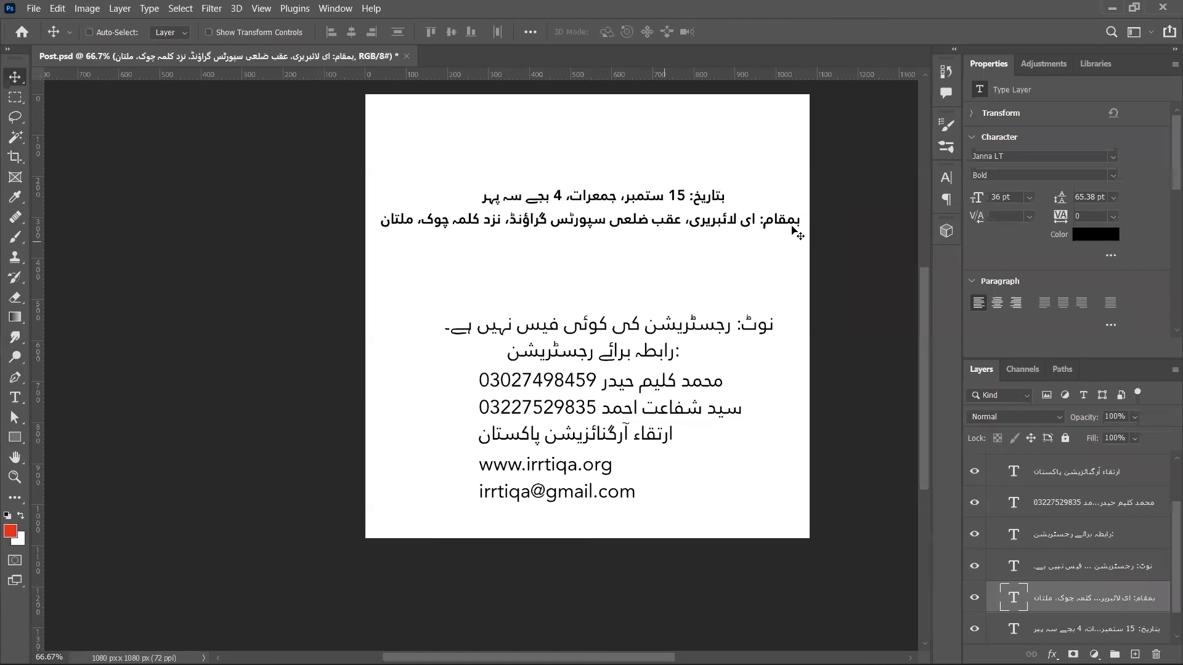
key("t")
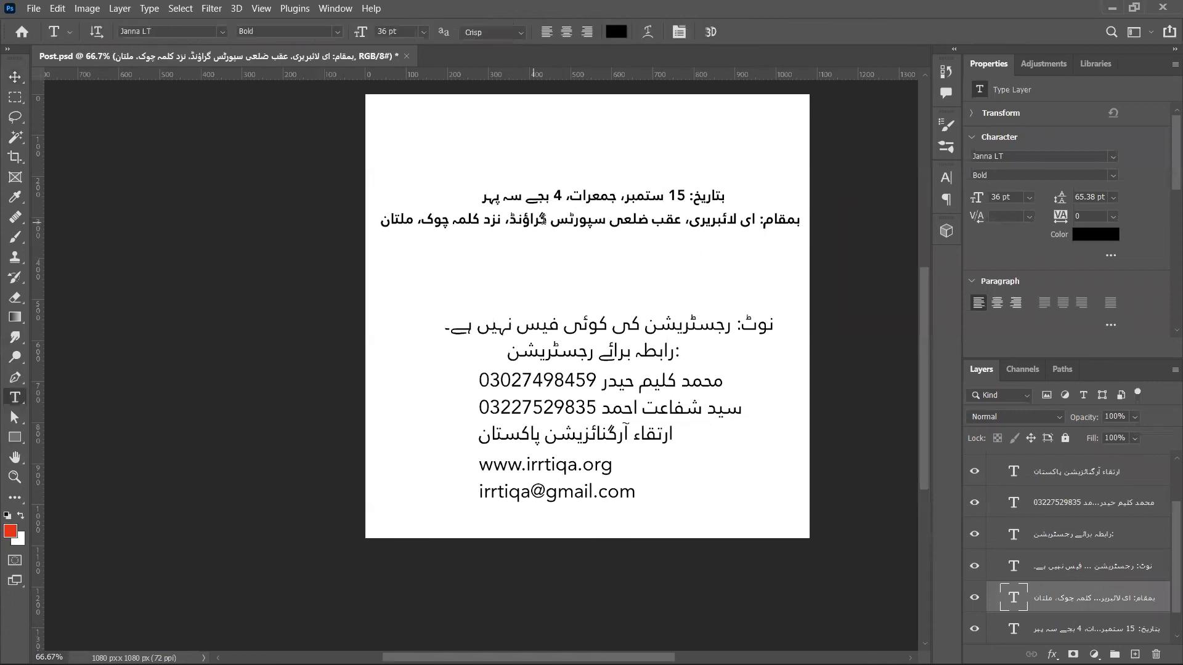
left_click(549, 220)
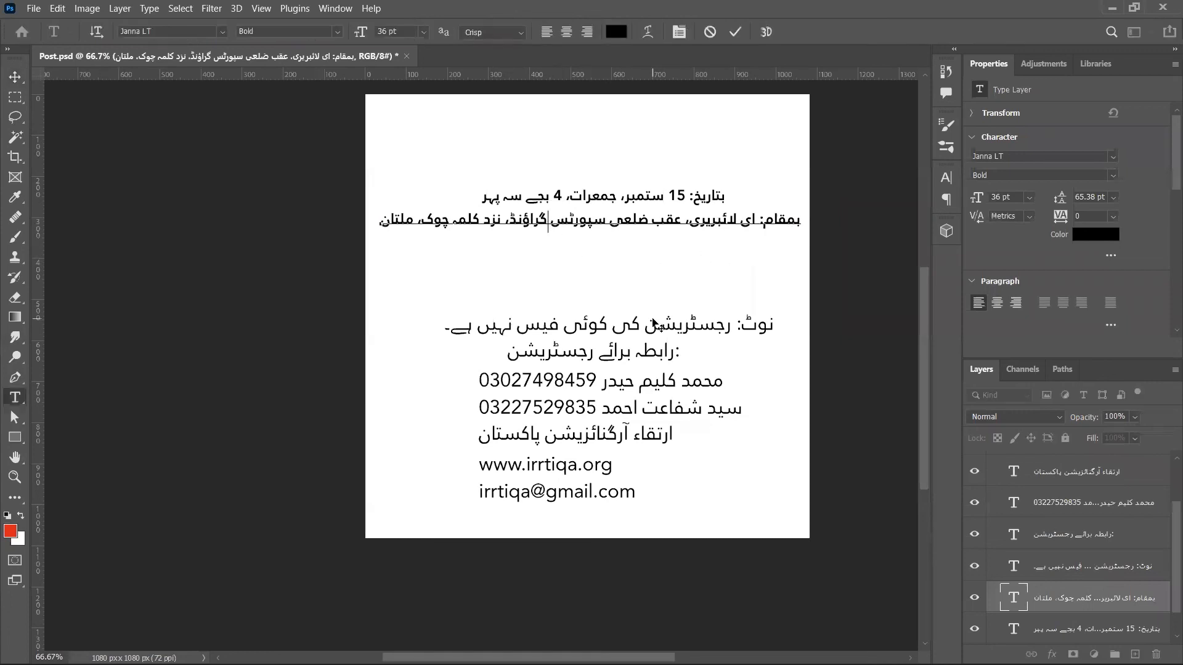
key("Return")
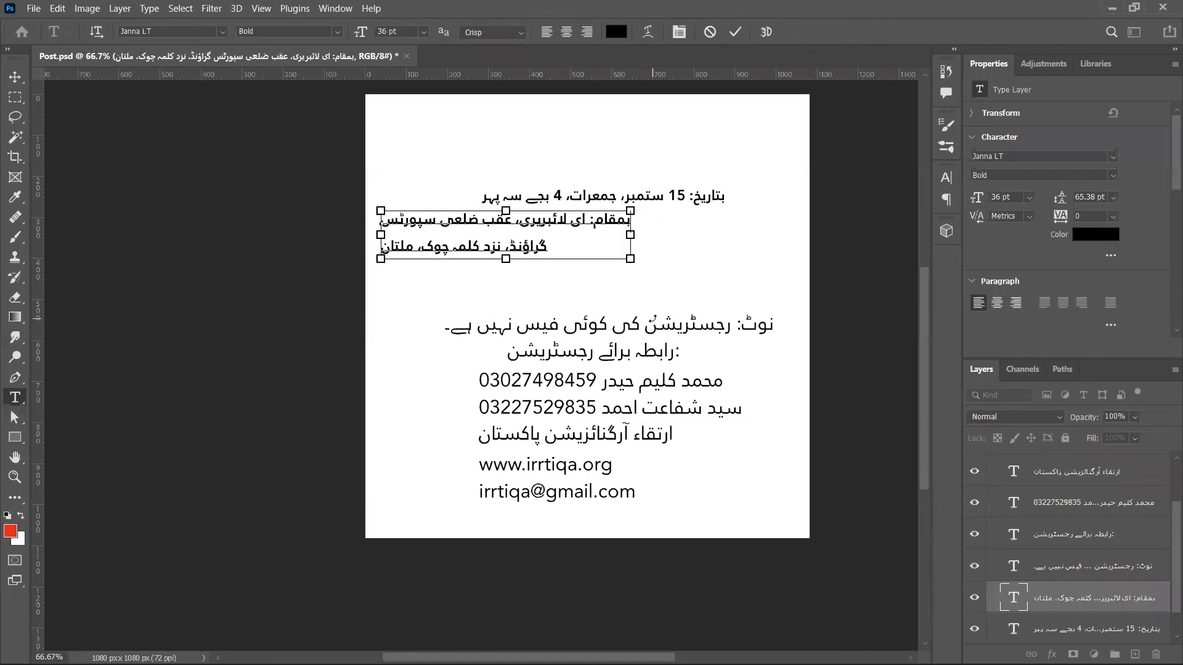
- Center-align the two-line venue text and reposition it centered beneath the date line
key("ctrl+a")
key("ctrl+shift+c")
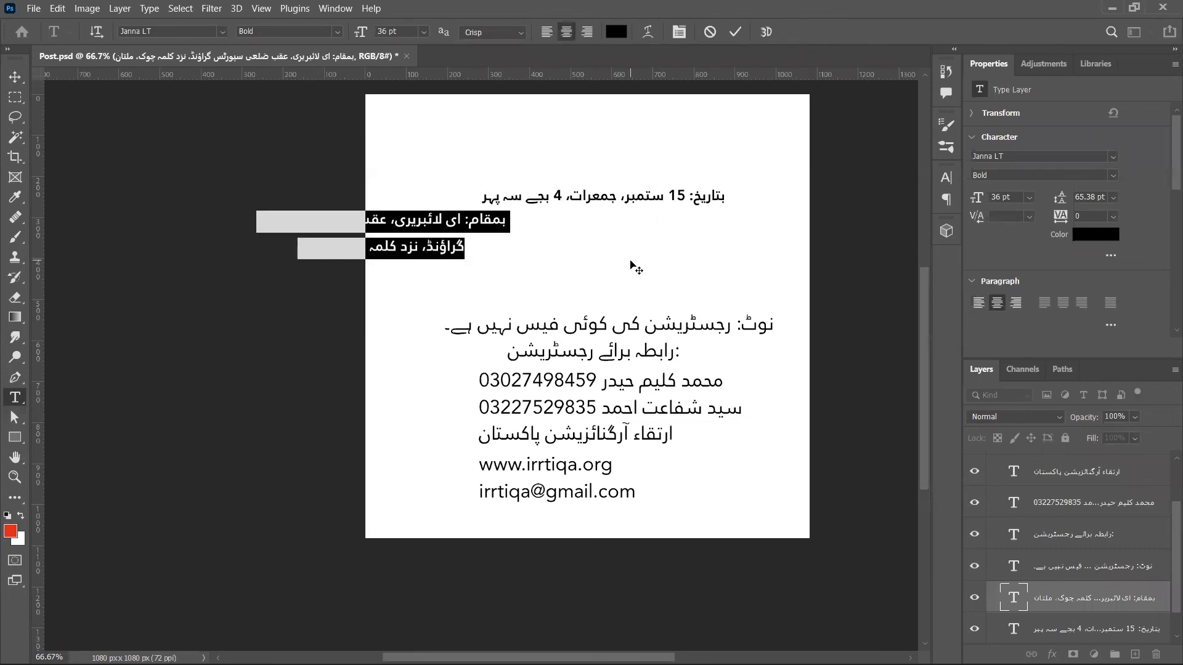
type("v")
key("ctrl+z")
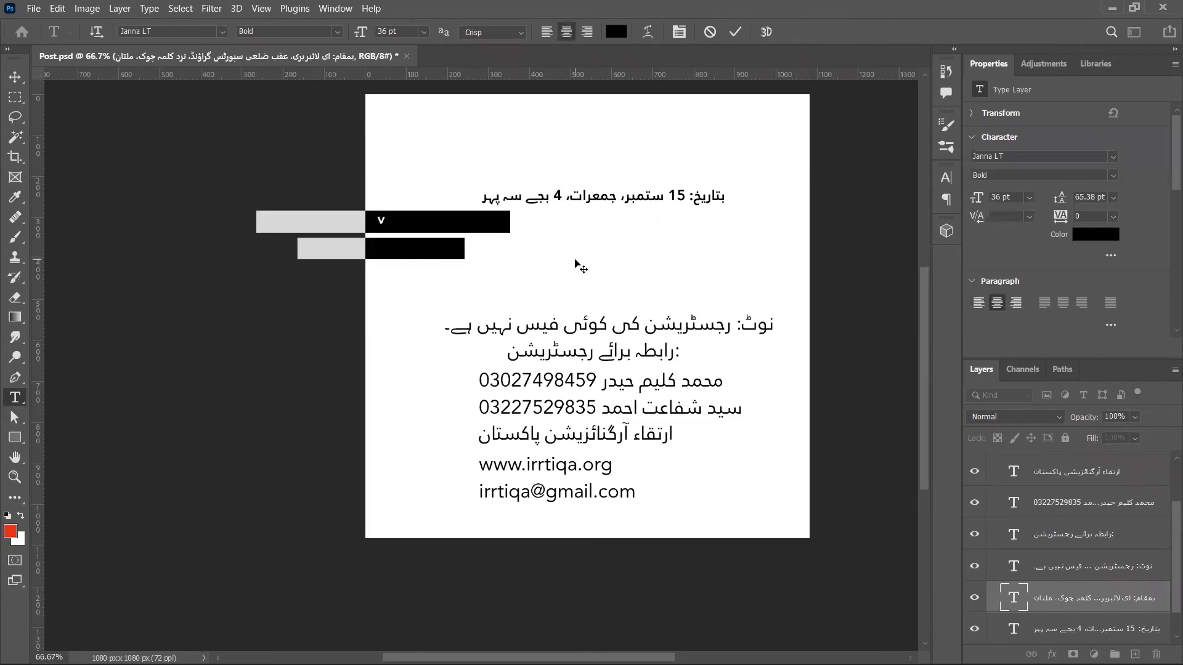
key("ctrl+Return")
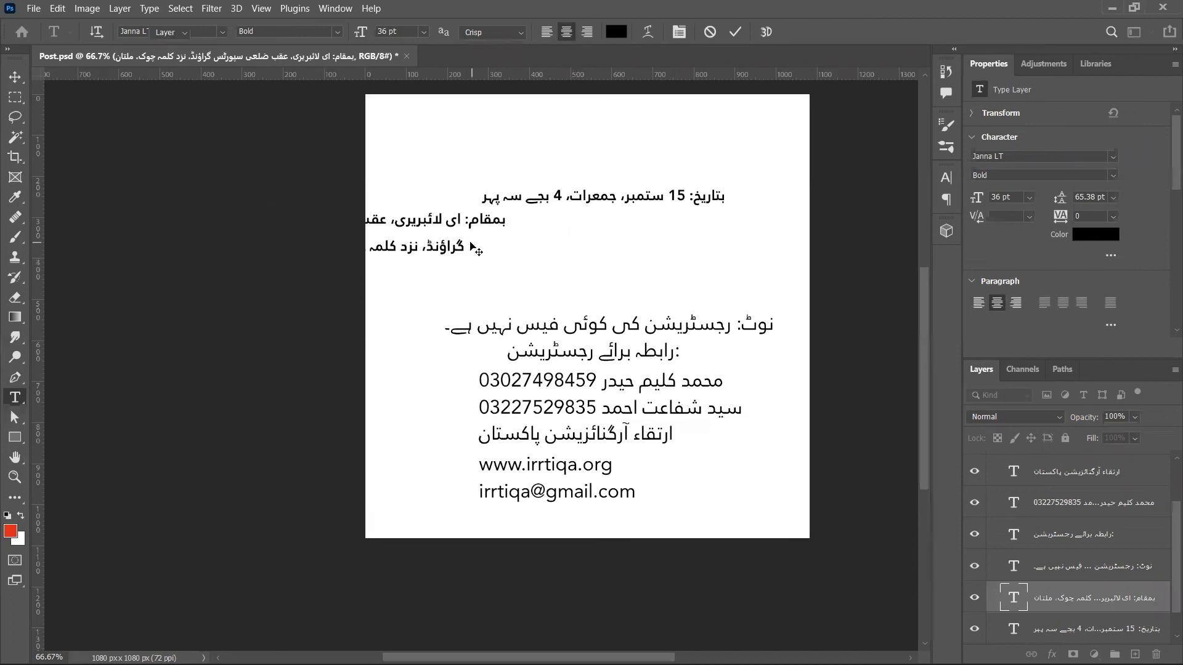
key("v")
left_click_drag(471, 248, 722, 251)
left_click_drag(720, 251, 719, 251)
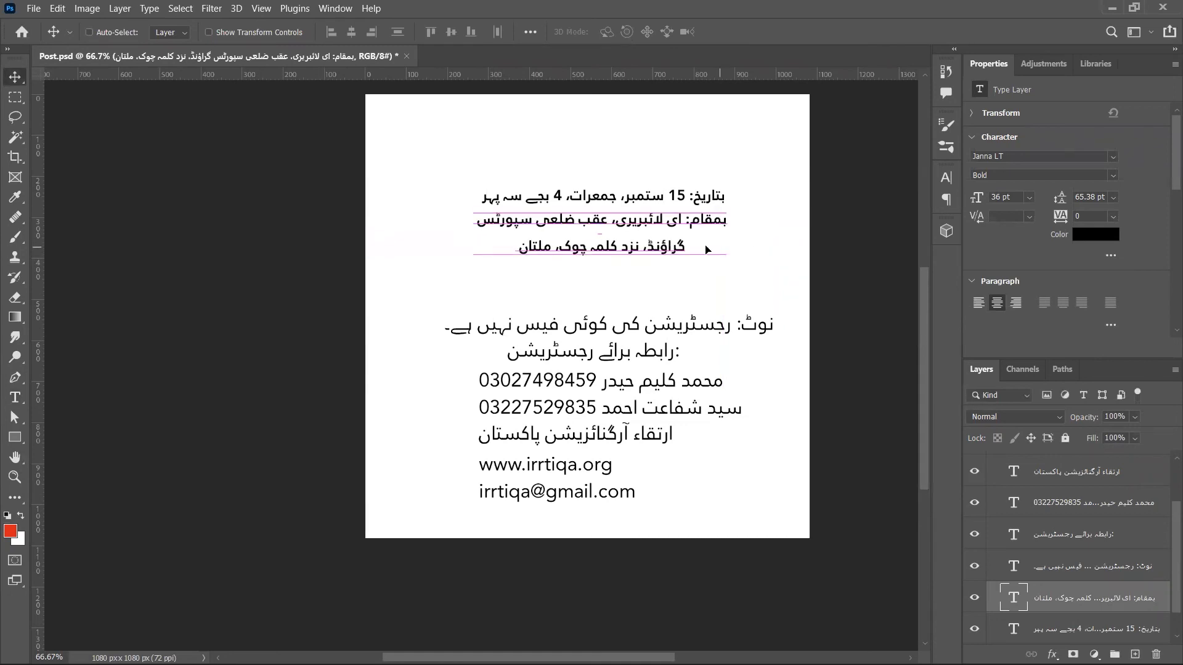
- Move the registration fee note up toward the venue text, set its font size to 36 pt and open its font style choices
scroll(700, 249, "down", 1)
left_click_drag(731, 310, 732, 285)
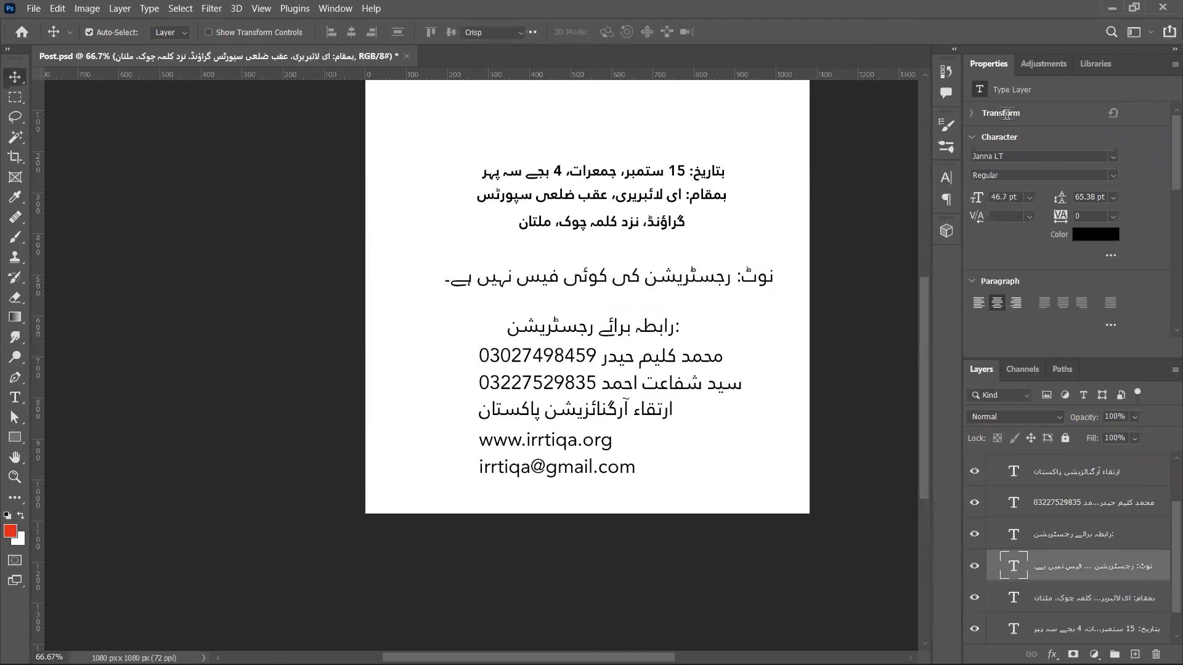
key("t")
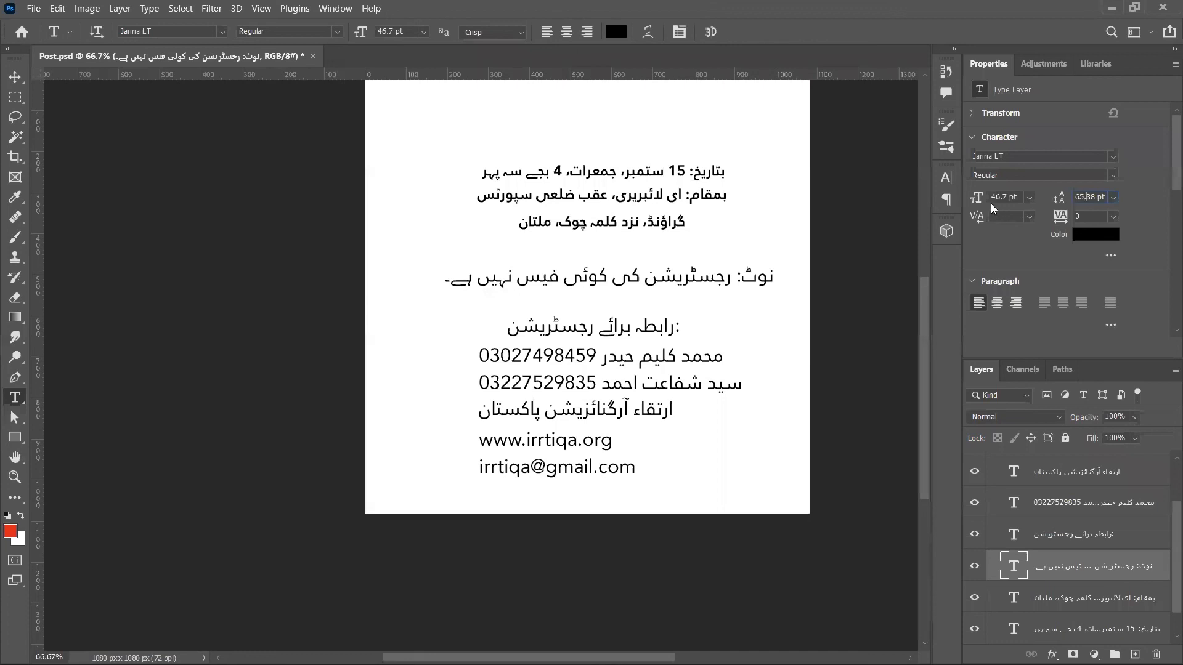
key("ctrl+a")
type("36")
key("Return")
left_click(1109, 175)
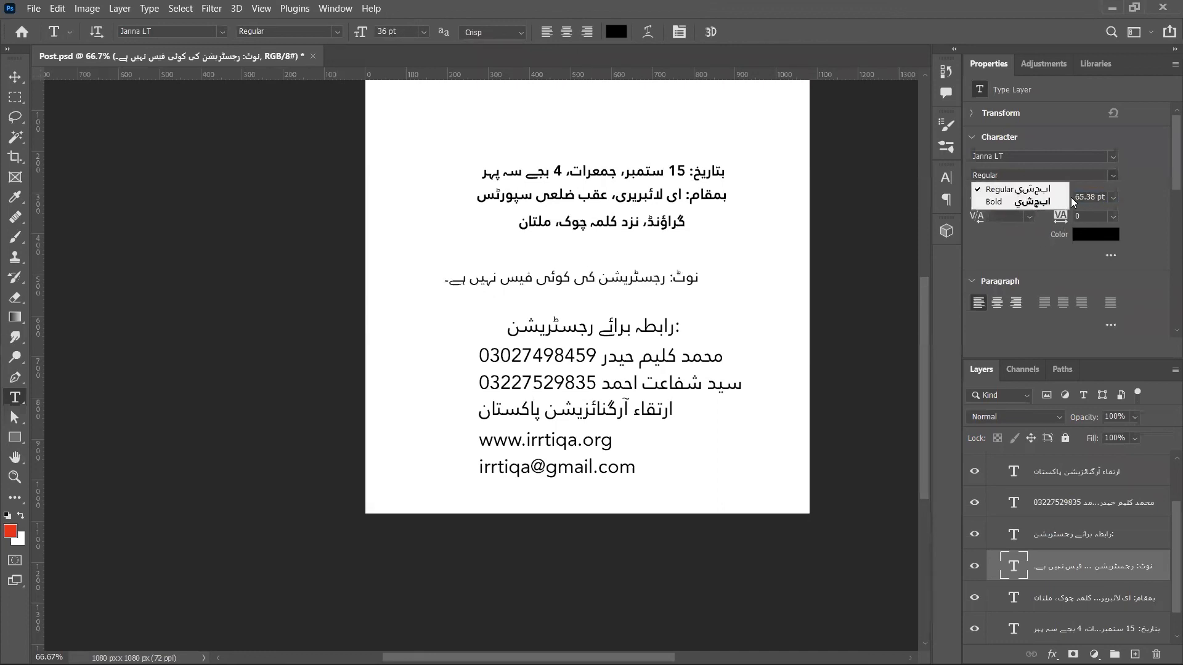
- Set the registration fee note to Bold and draw a full-width rectangle about 1083 × 76 px over it
left_click(1071, 197)
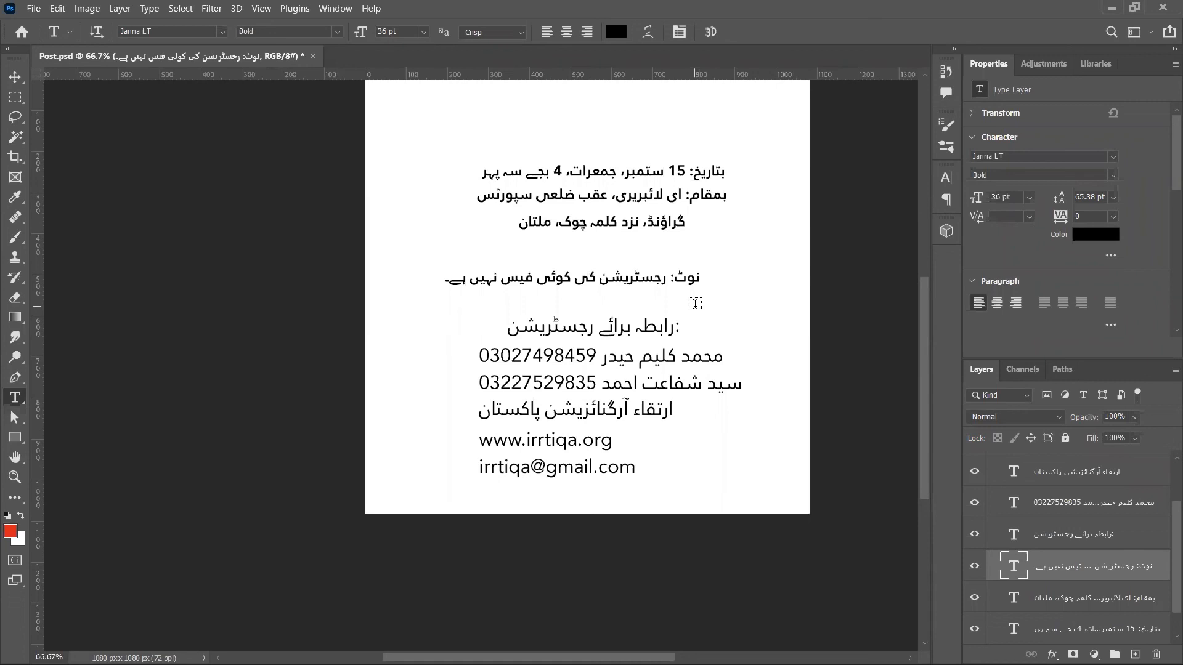
key("m")
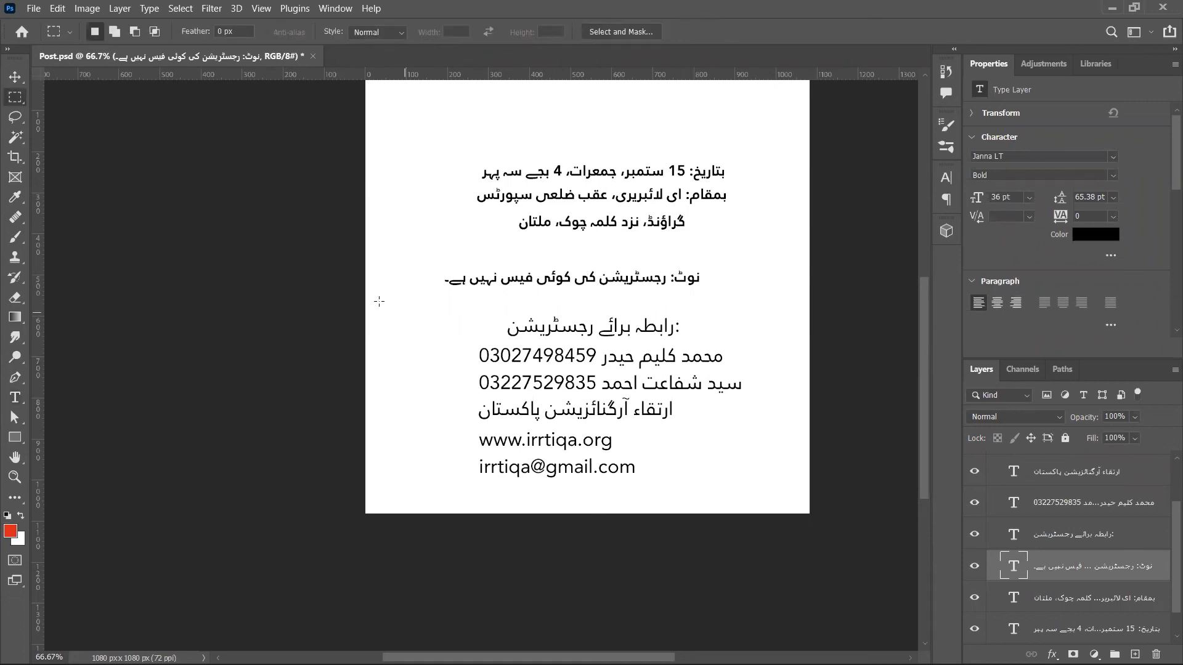
left_click(15, 437)
left_click_drag(366, 264, 810, 293)
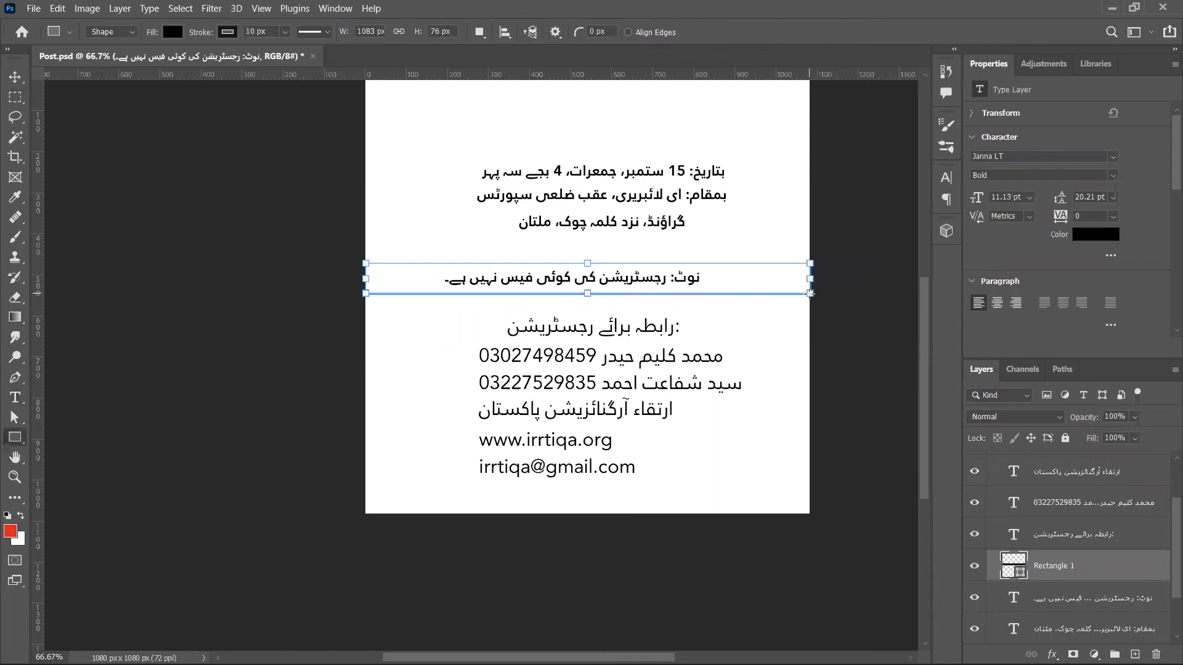
- Fill the rectangle with the red foreground colour and remove its stroke
key("alt+BackSpace")
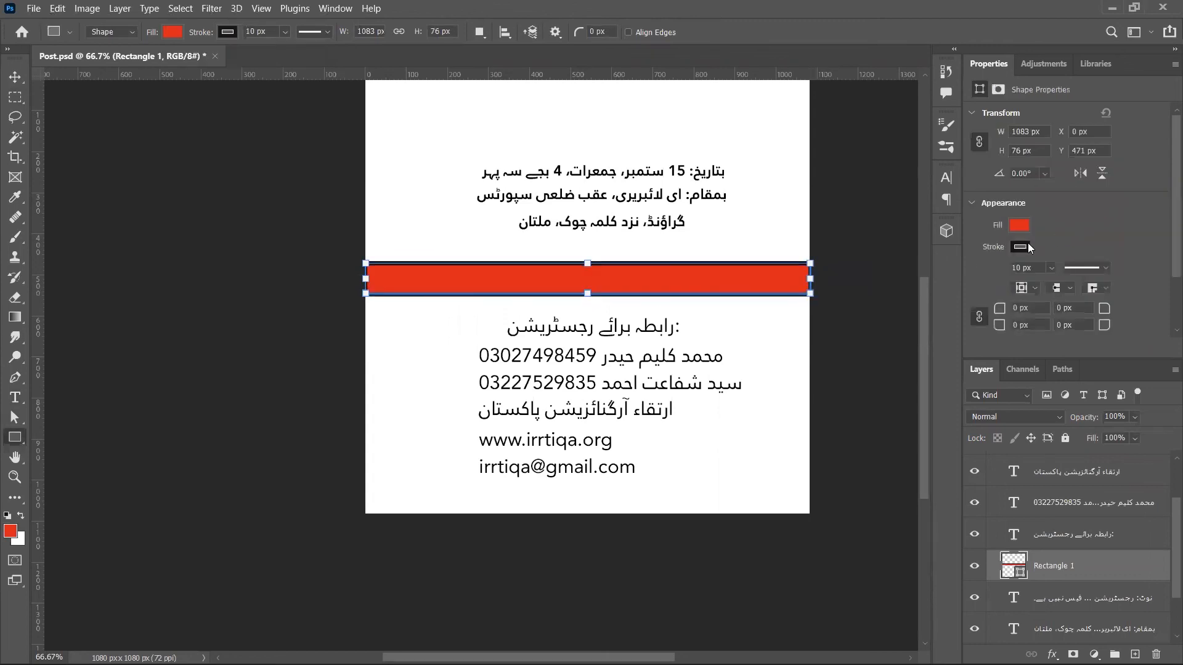
left_click(1020, 247)
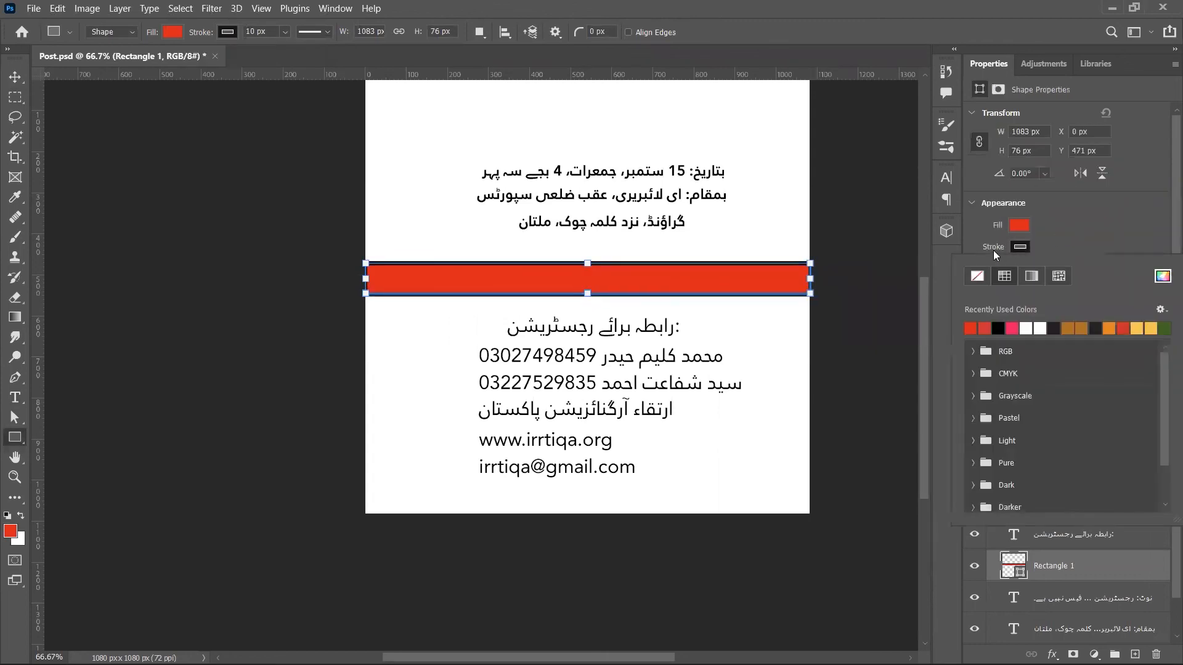
left_click(1081, 218)
scroll(809, 223, "up", 3)
scroll(809, 224, "down", 2)
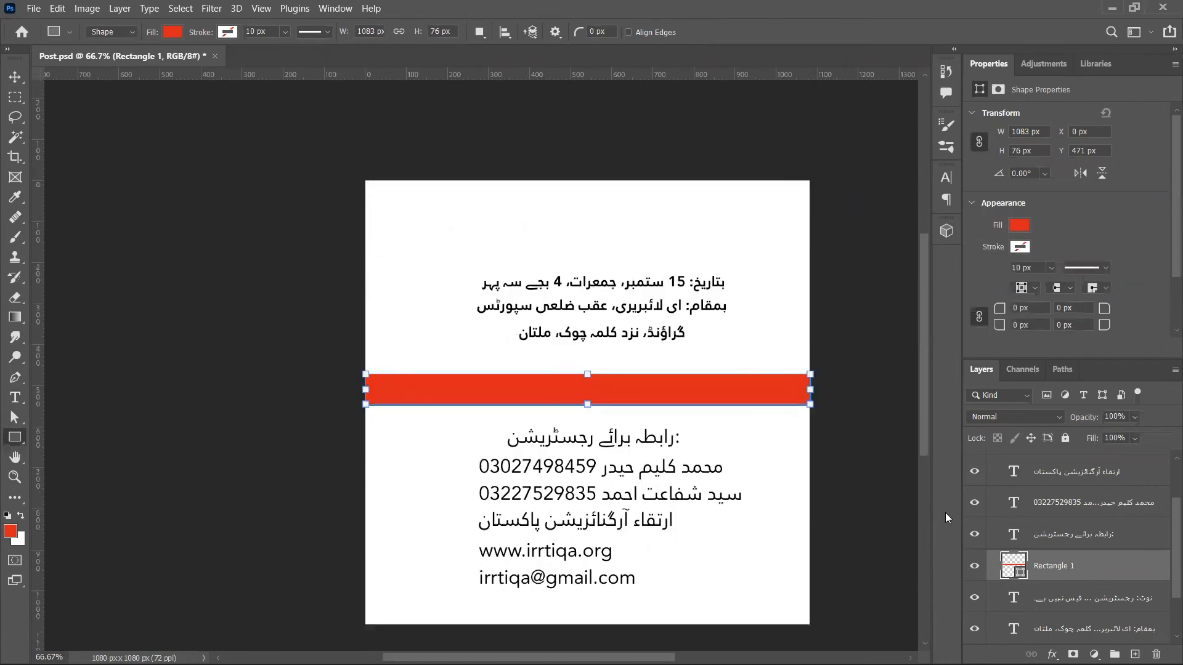
- Show Group 1, sample the logo's yellow as the foreground colour, and hide the group again
scroll(992, 491, "up", 2)
left_click(976, 462)
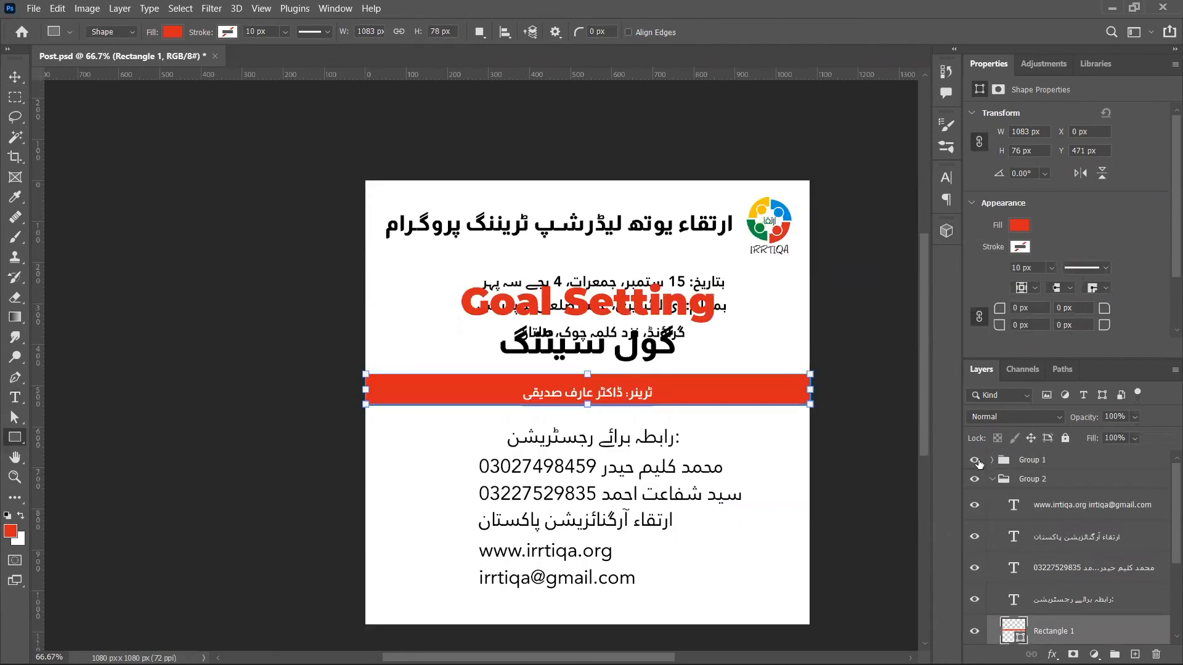
left_click(1020, 459)
key("i")
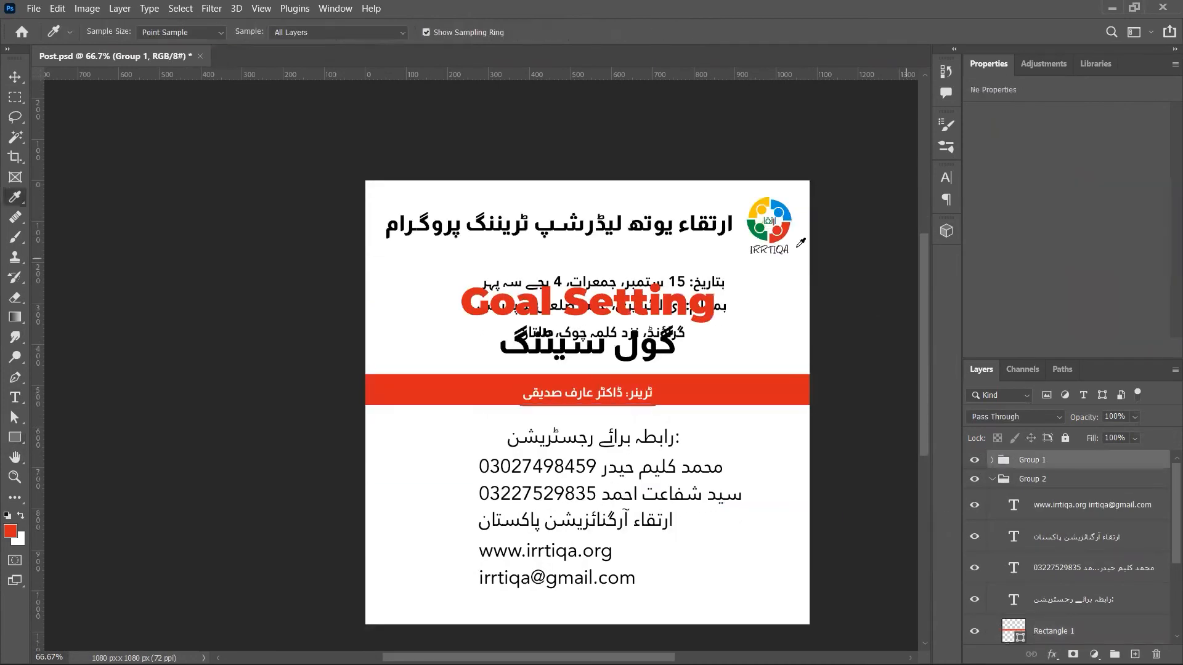
left_click(762, 208)
left_click(975, 460)
- Fill Rectangle 1 with the sampled yellow foreground colour
scroll(1061, 512, "down", 4)
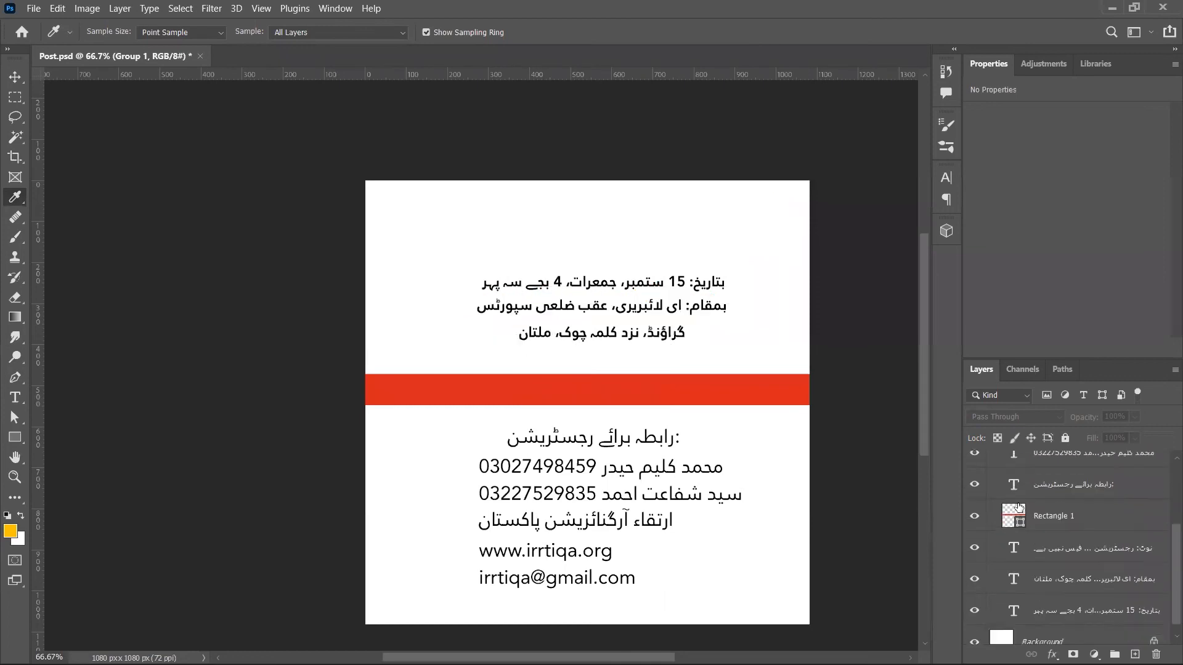
left_click(1061, 511)
key("alt+BackSpace")
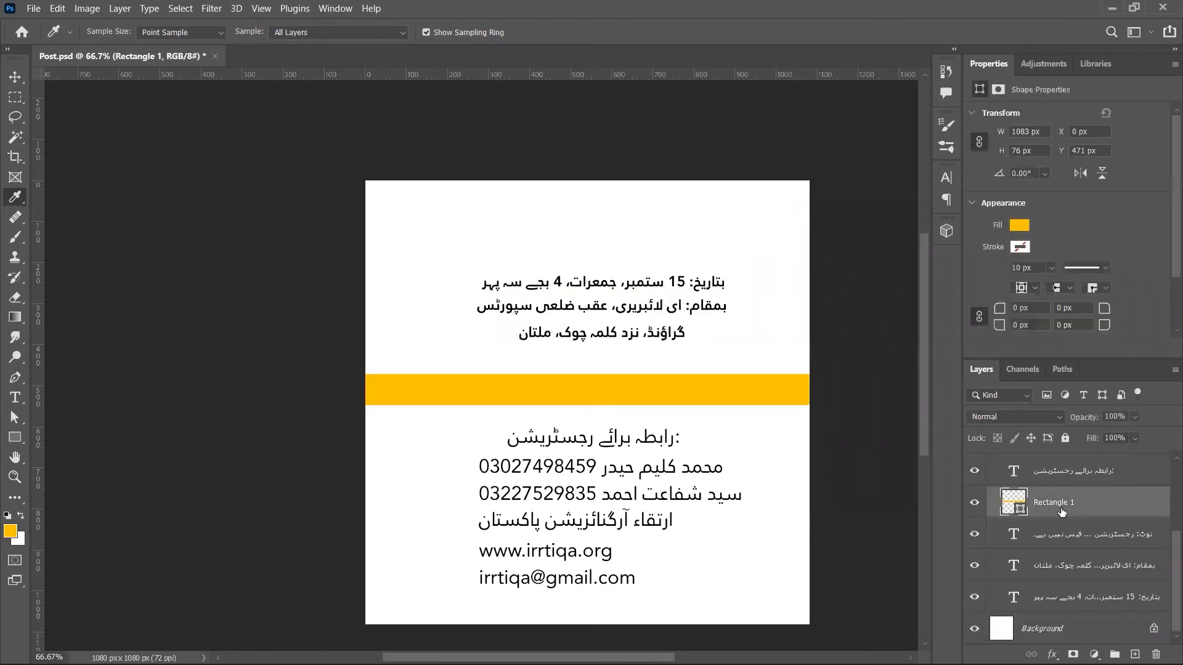
- Move the Rectangle 1 layer one level down, beneath the registration fee note's text layer
left_click(1079, 478)
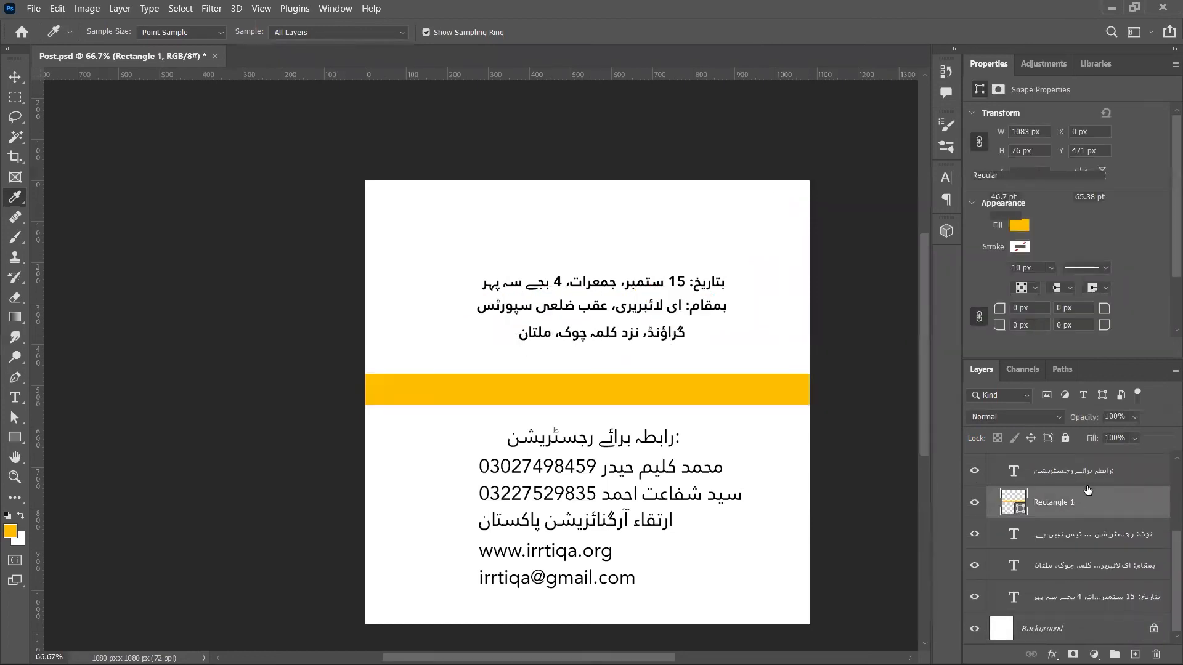
left_click(1092, 498, "ctrl")
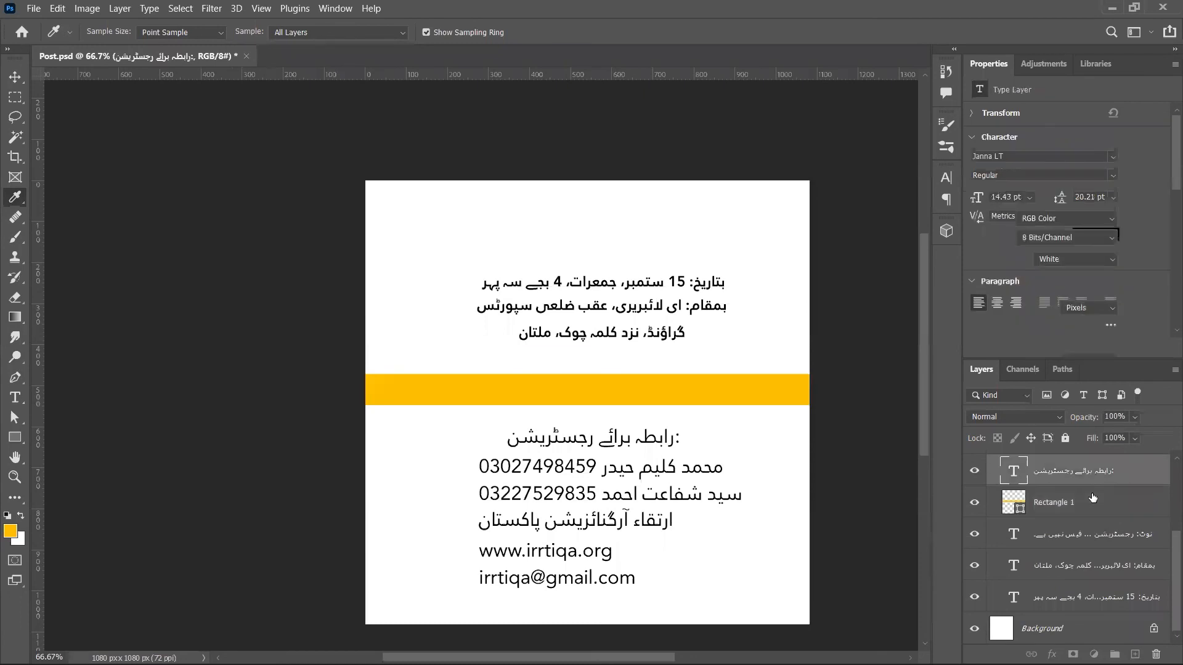
left_click(1084, 513)
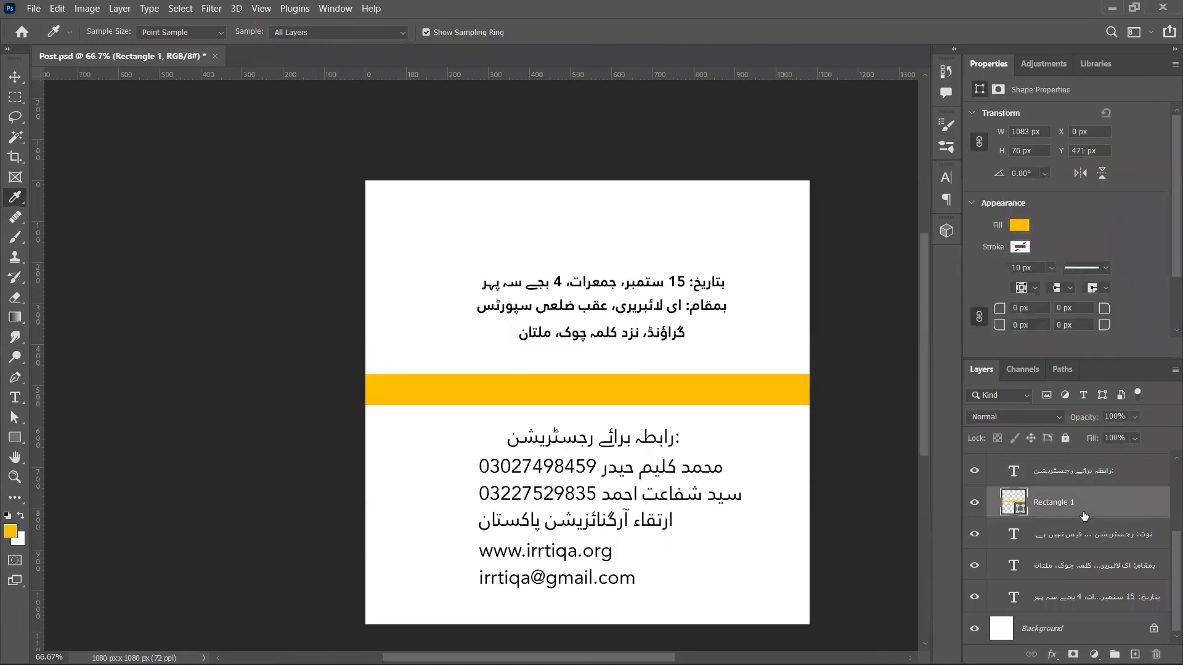
key("ctrl+bracketleft")
- Centre the note horizontally on the yellow band and move both up to just below the venue text
key("v")
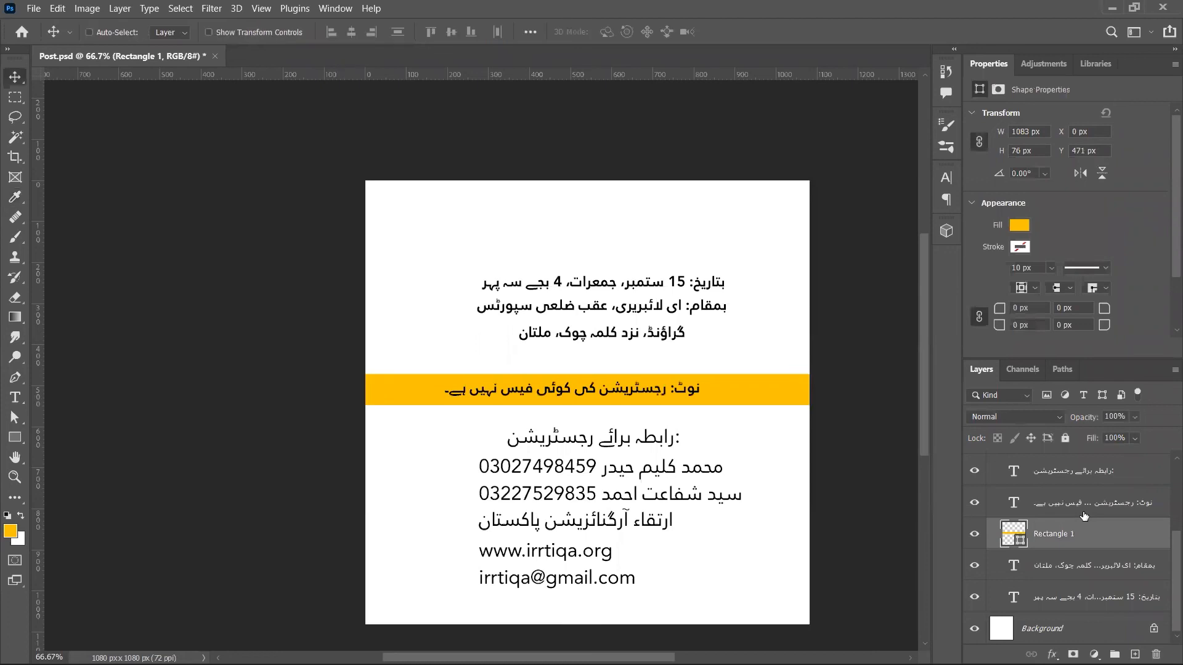
left_click_drag(715, 362, 674, 397)
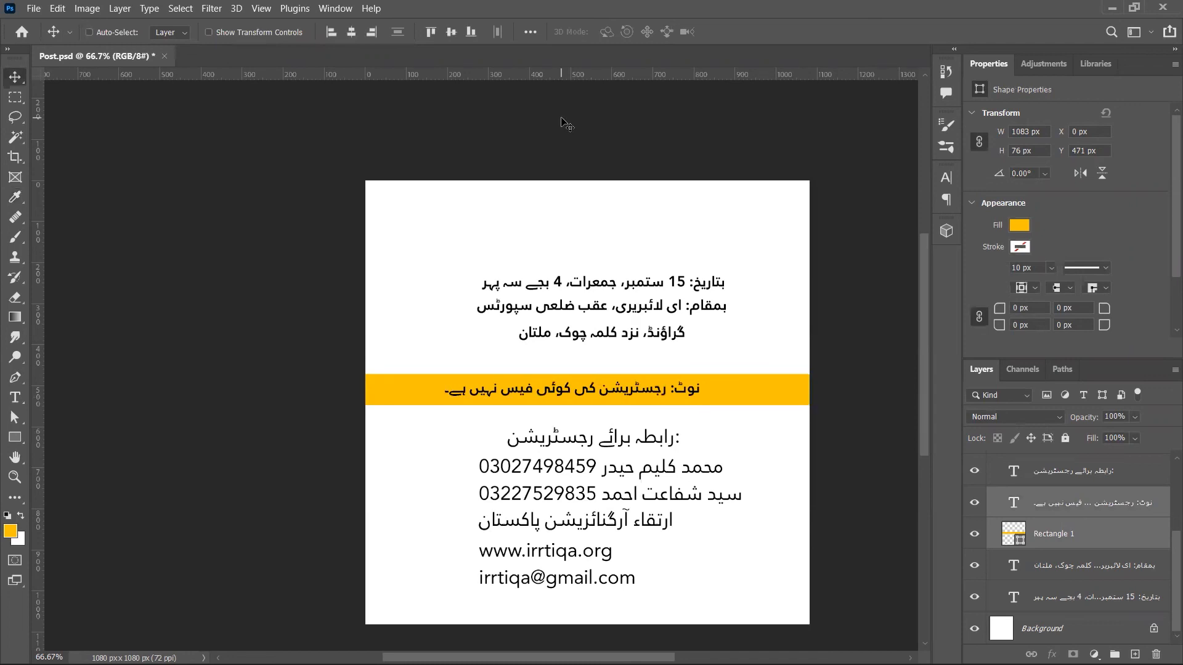
left_click_drag(795, 414, 793, 390)
- Move the registration contact heading up, leaving a gap above the contact names
left_click_drag(702, 435, 699, 438)
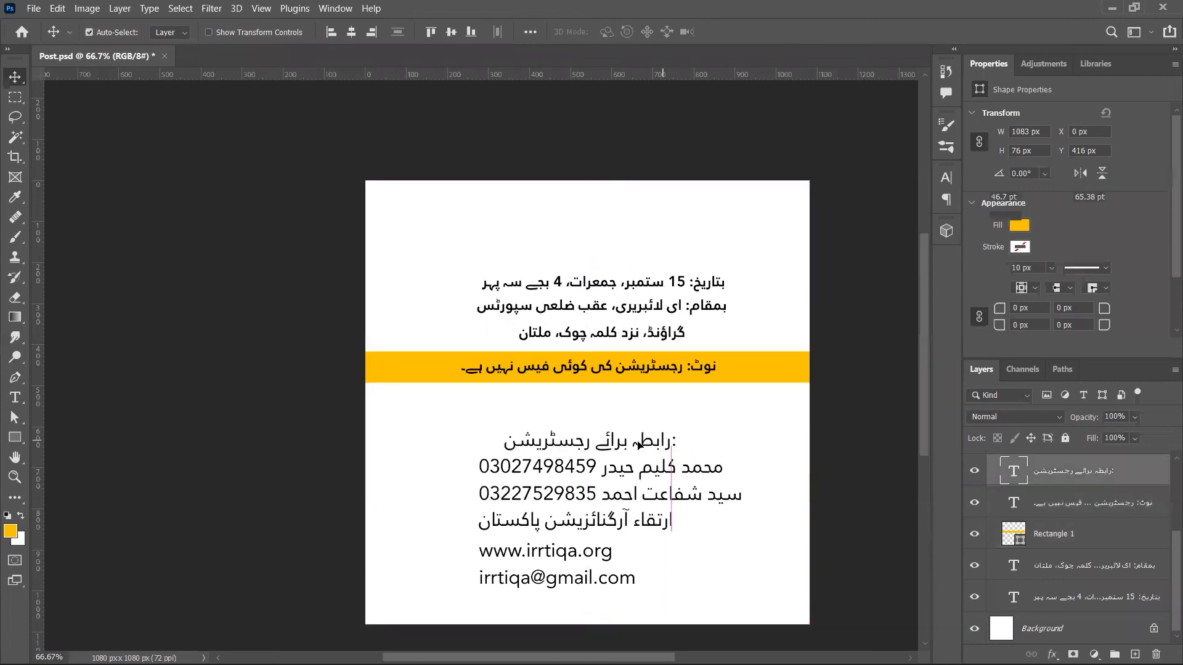
left_click(572, 443)
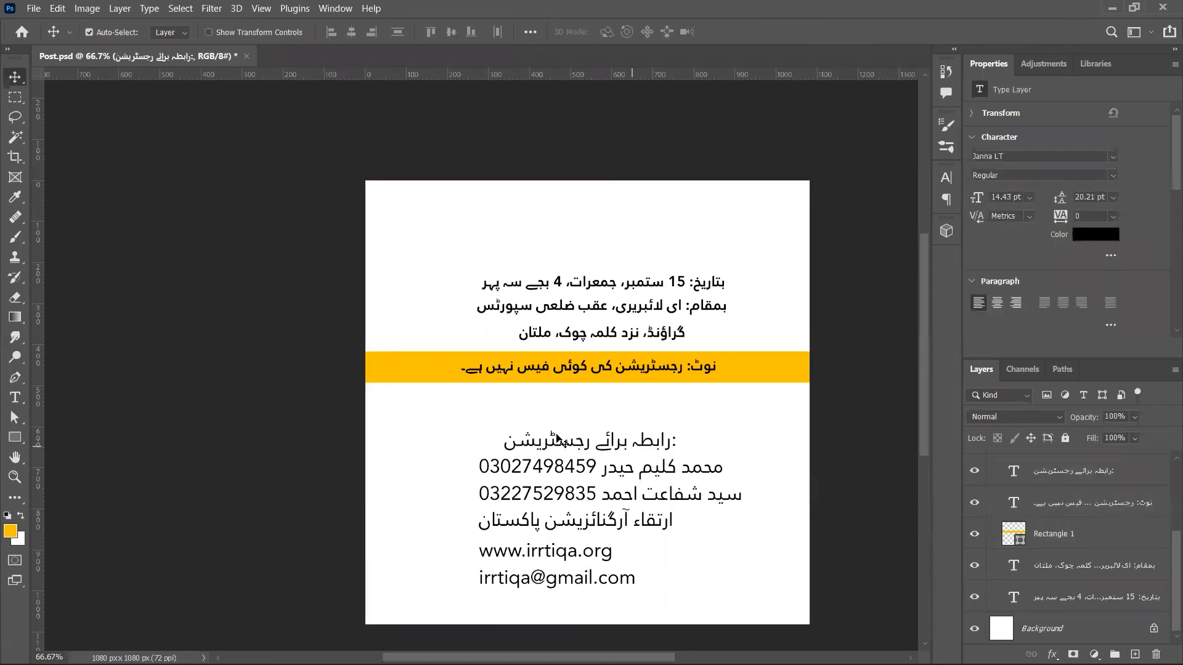
left_click_drag(556, 437, 558, 425)
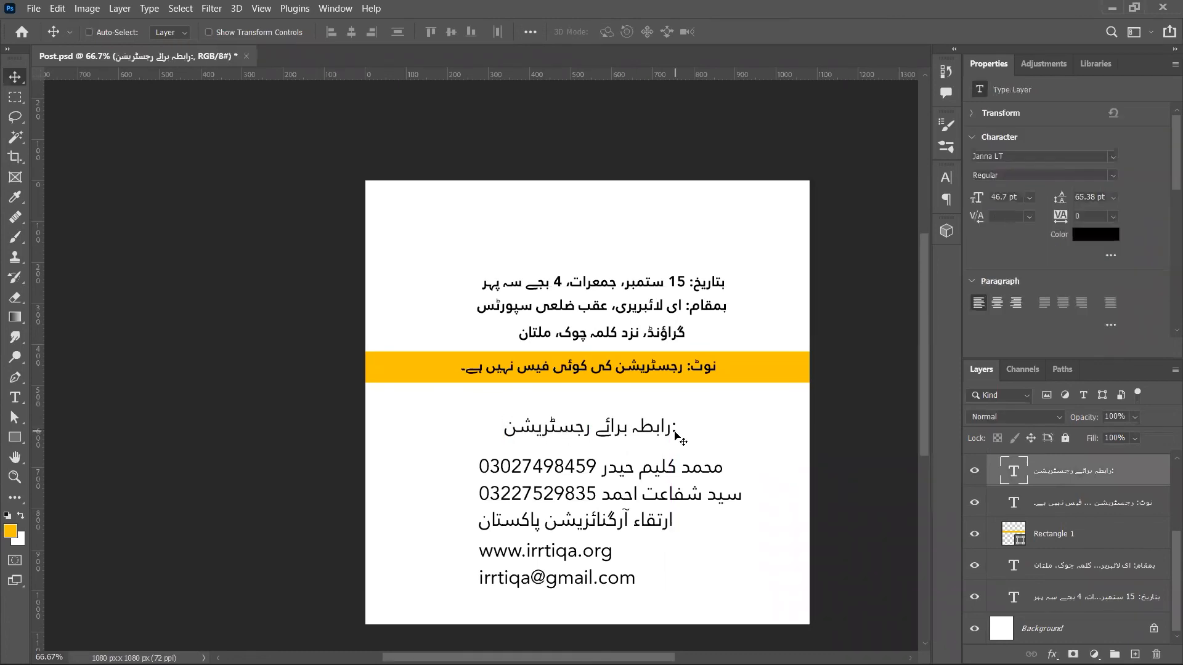
- Select all the text of the registration contact heading and show its character settings
key("t")
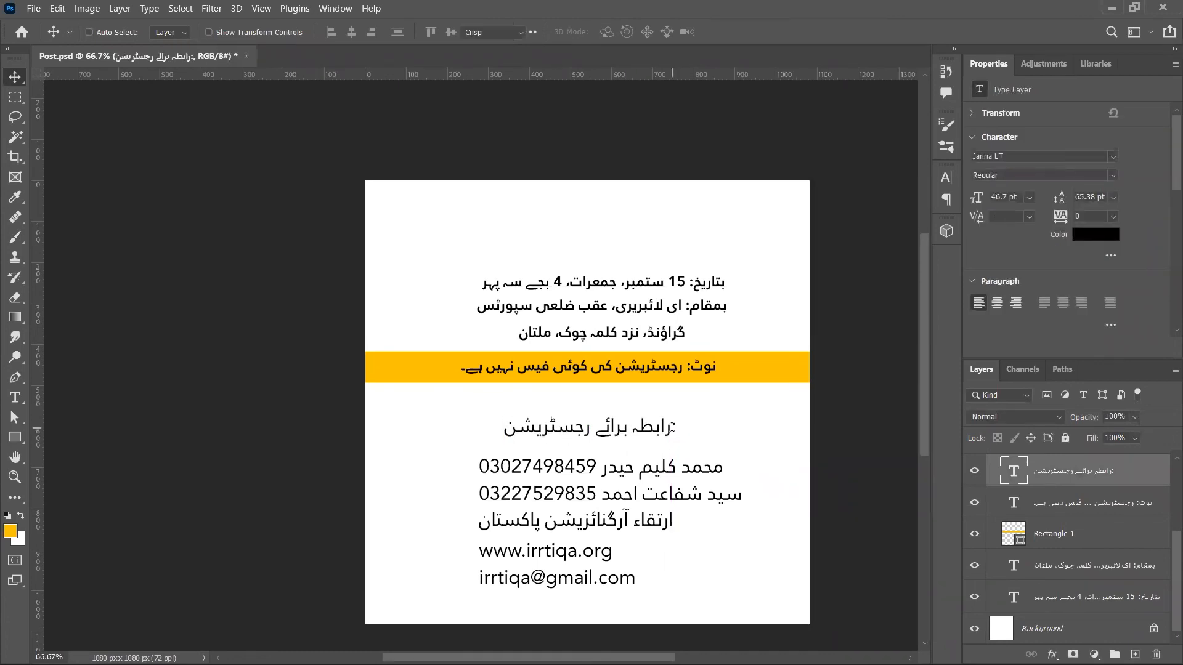
left_click(538, 424)
key("ctrl+a")
key("ctrl+t")
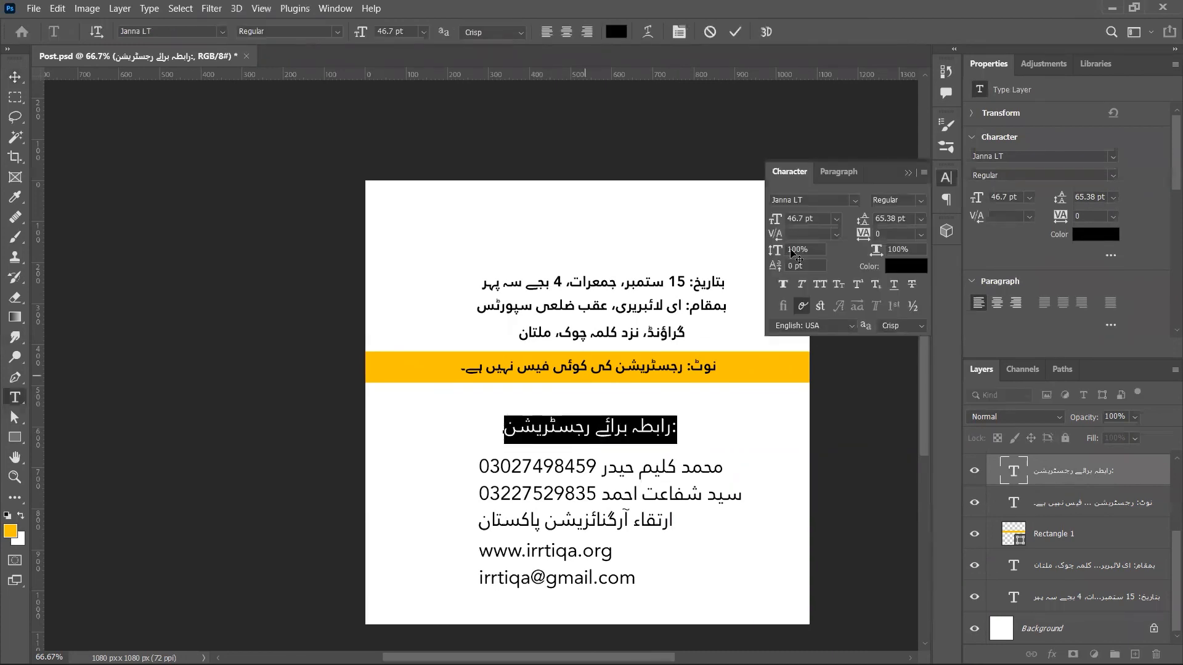
left_click(922, 172)
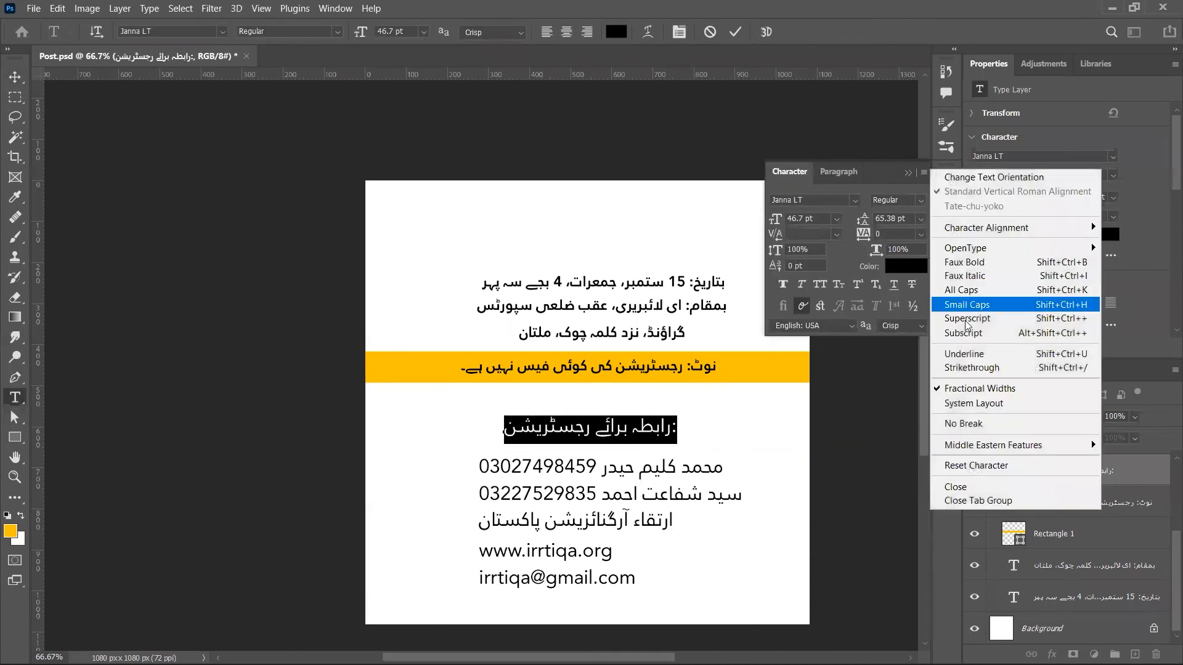
left_click(921, 173)
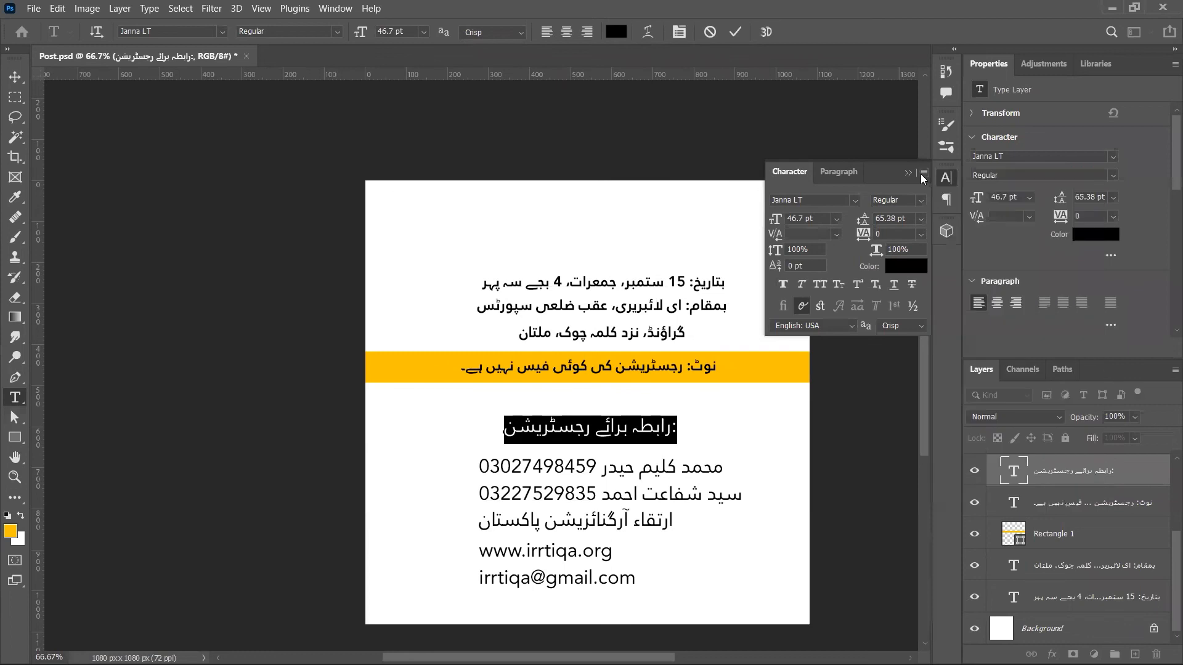
left_click(924, 172)
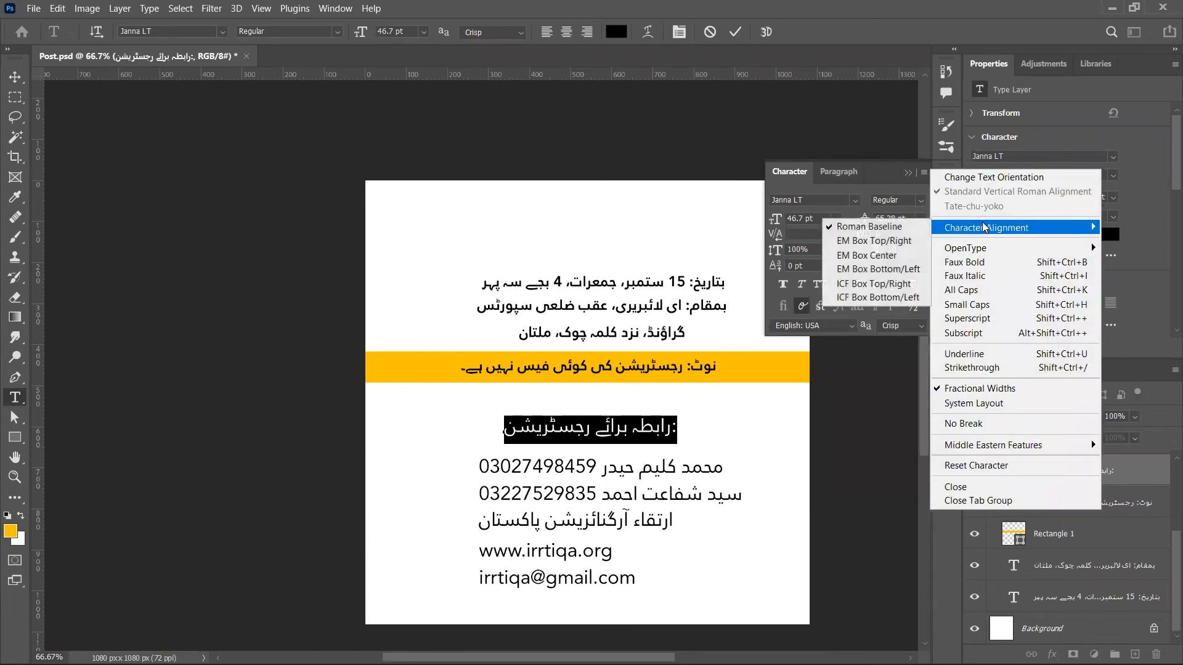
mouse_move(1023, 450)
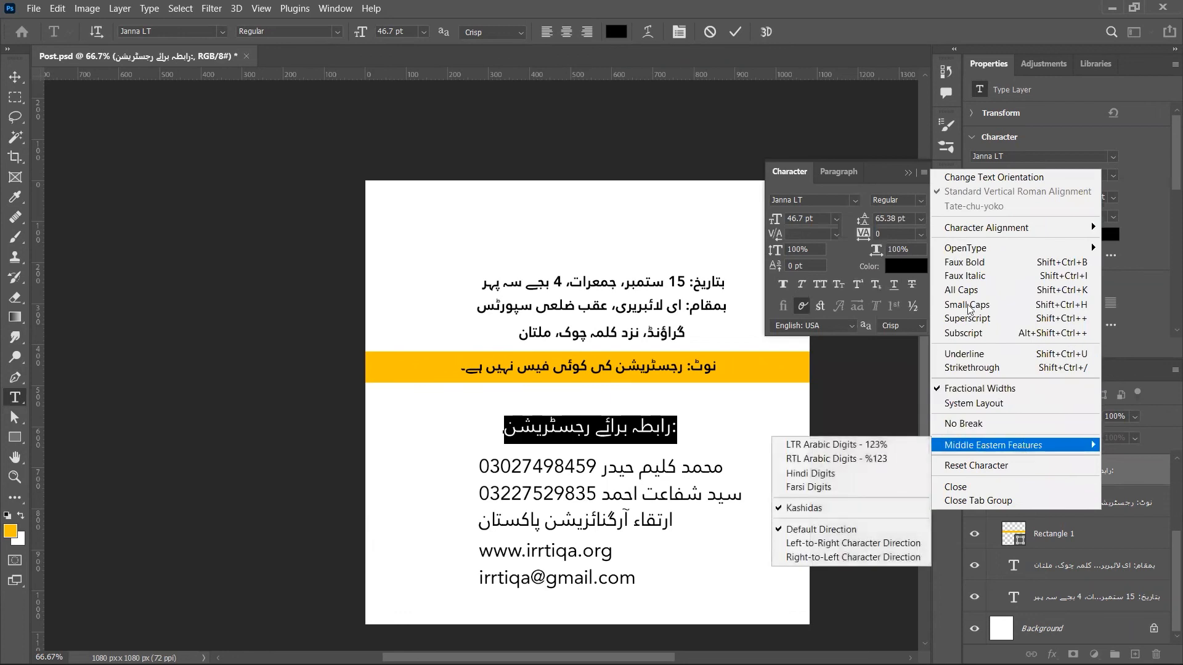
left_click(842, 172)
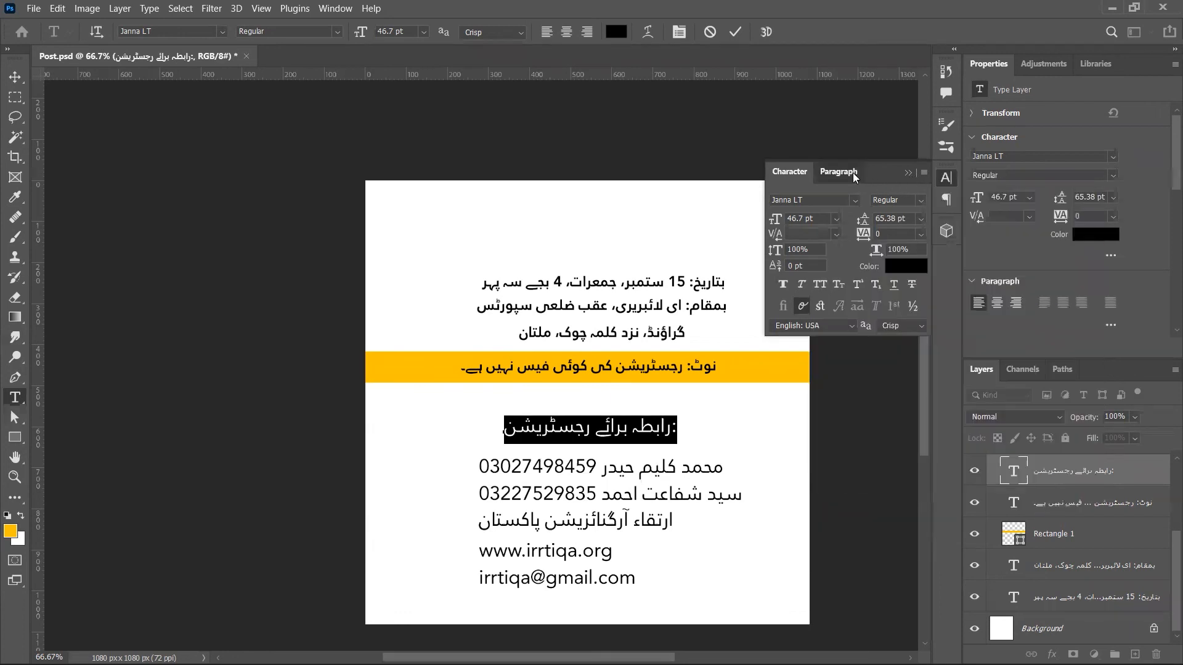
- Enable Middle Eastern Features for the heading's paragraph, set its direction to right-to-left, and commit the text
left_click(853, 175)
left_click(924, 173)
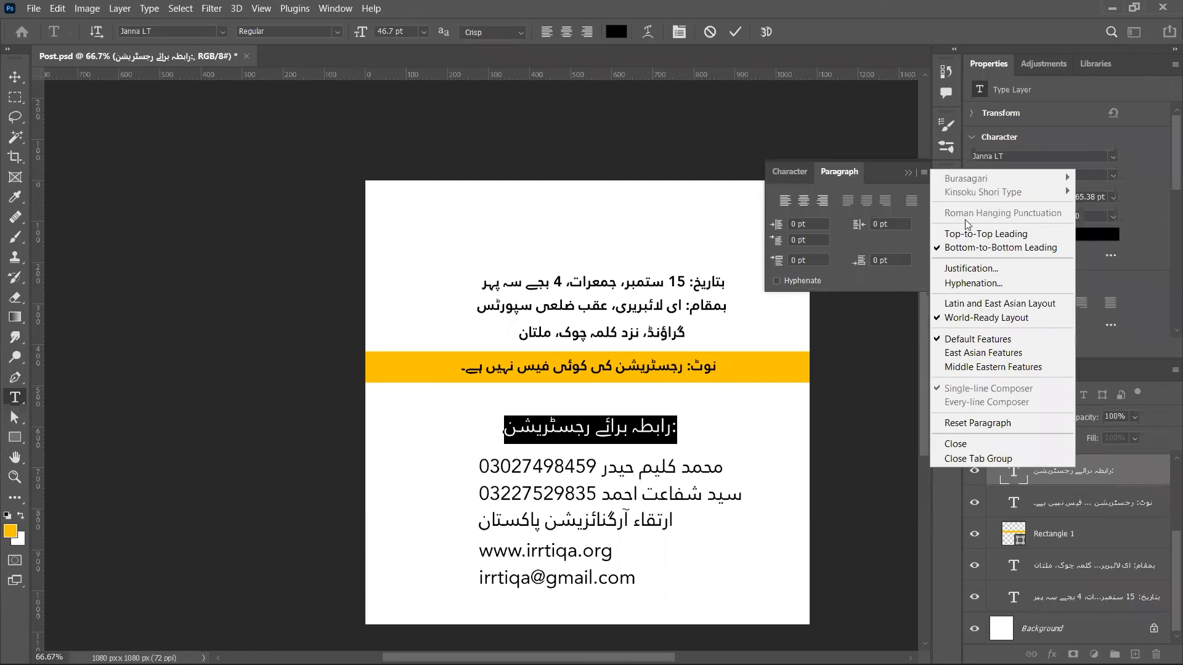
left_click(989, 367)
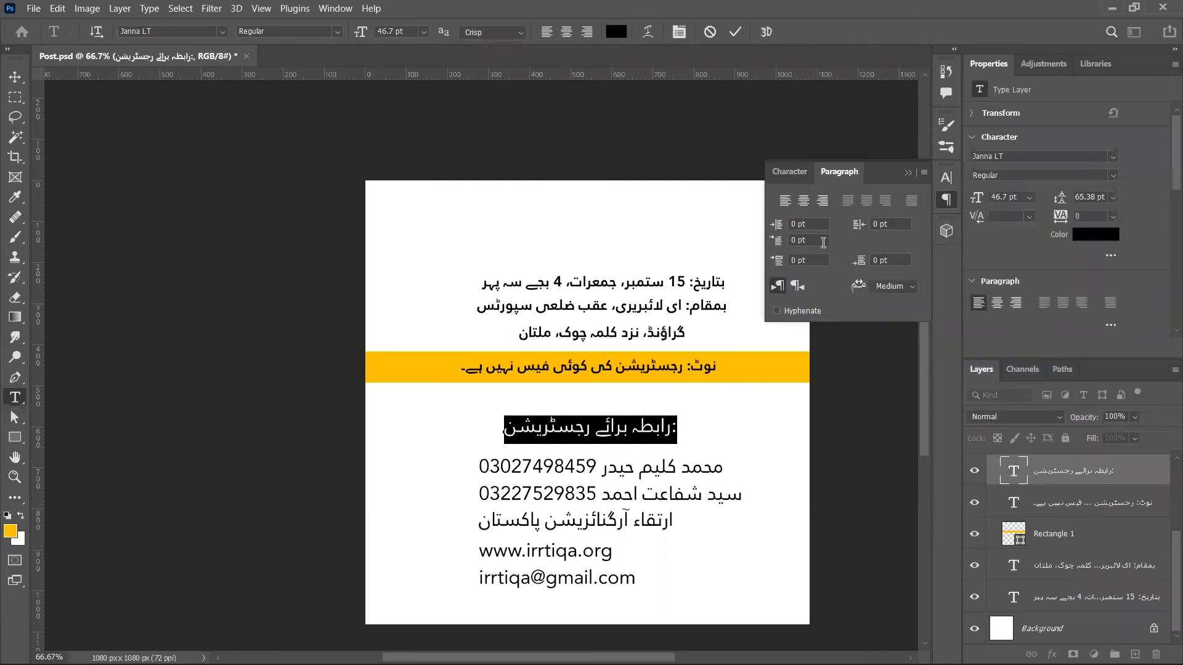
left_click(908, 174)
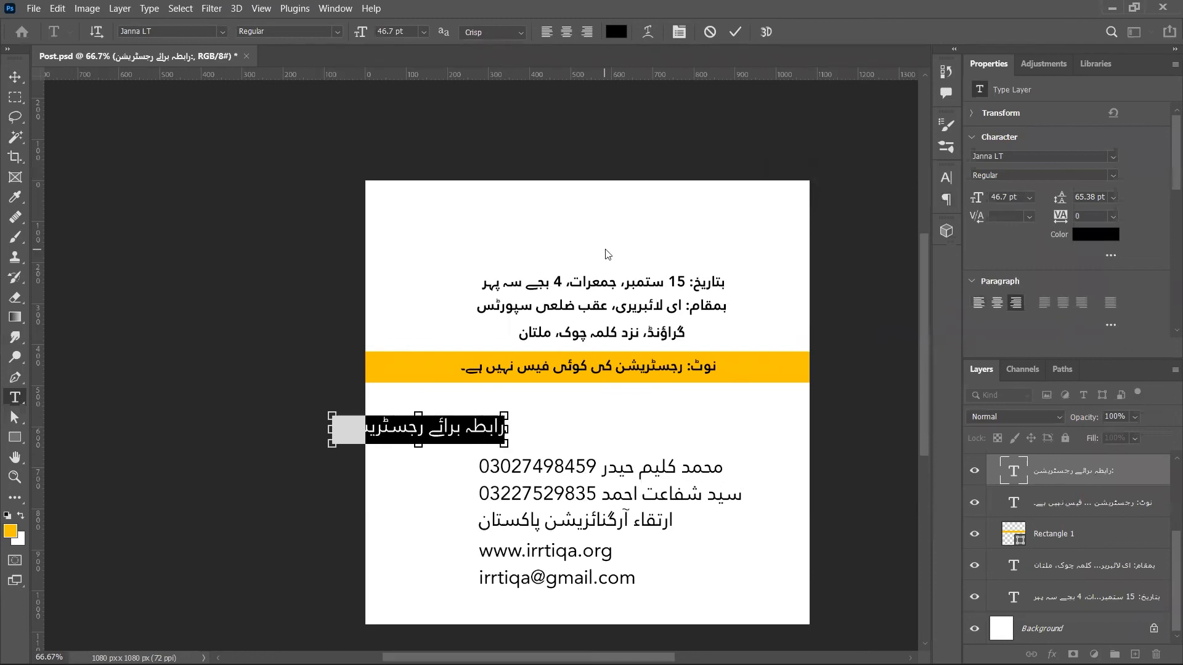
key("ctrl+Return")
- Move the contact heading back onto the page, set its size to 36 pt, and place it centred beneath the yellow band
key("v")
left_click_drag(505, 441, 682, 439)
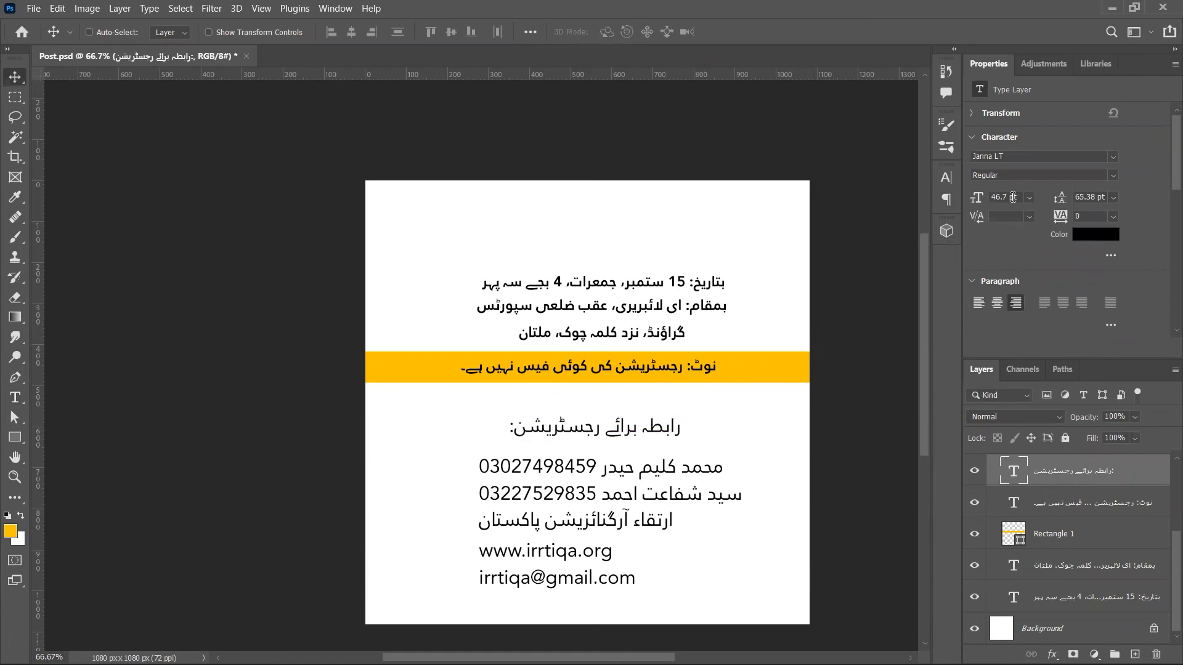
left_click(1011, 198)
type("36")
key("Return")
left_click_drag(678, 430, 670, 420)
- Move the contact names and phone numbers up beneath the heading and centre-align the text
left_click(678, 478, "ctrl")
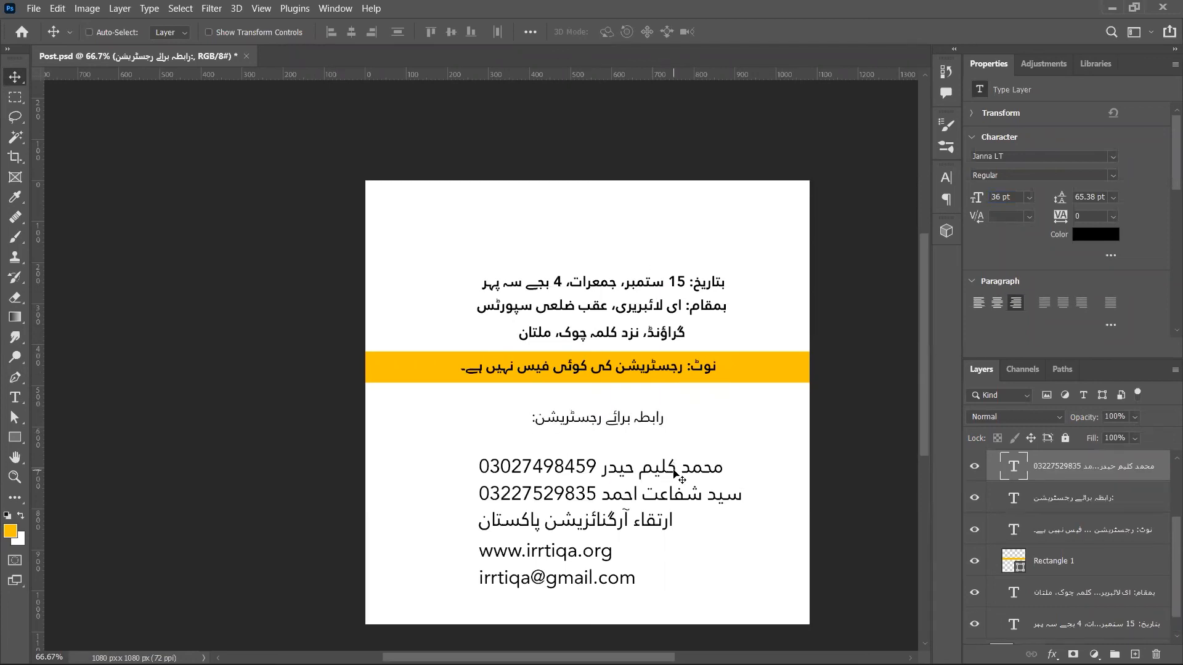
left_click_drag(678, 460, 677, 444)
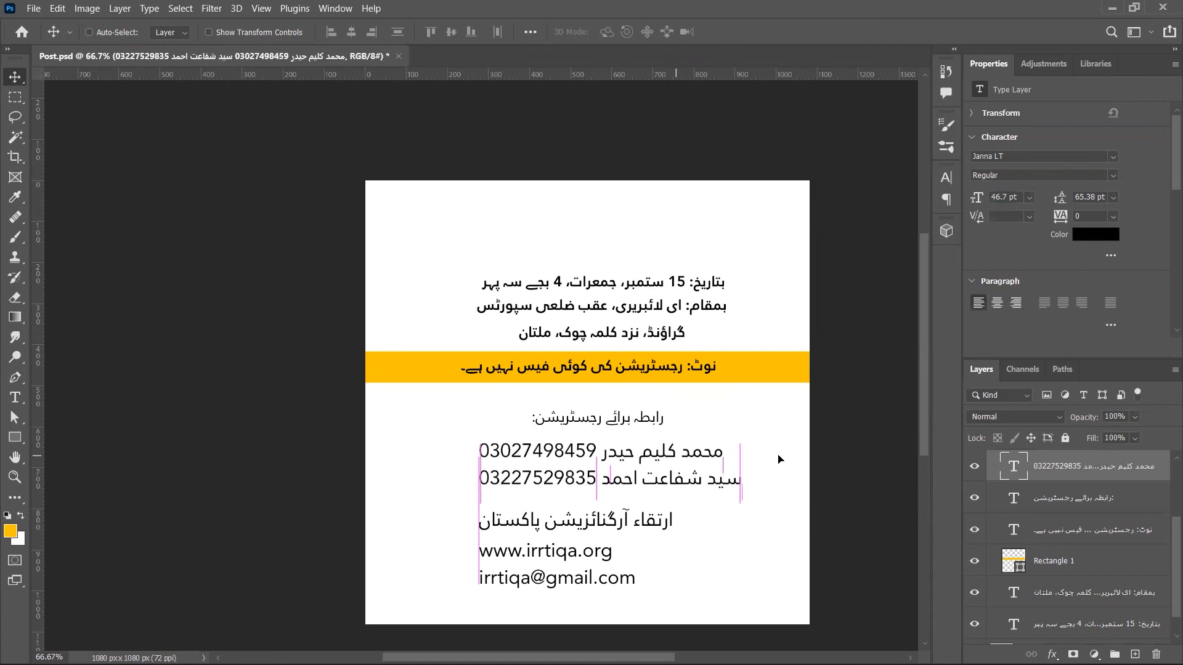
left_click(997, 304)
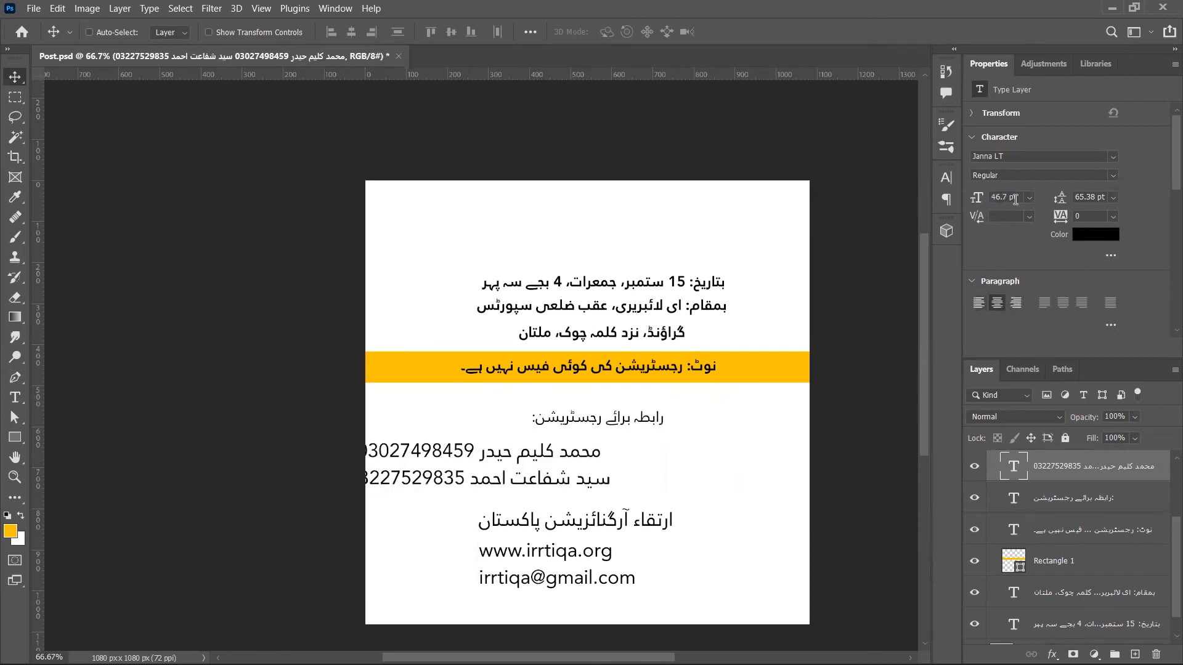
- Set the contact names and phone numbers to 36 pt Bold and position them centred under the heading
left_click(1013, 199)
type("3")
left_click(1112, 175)
left_click(1044, 203)
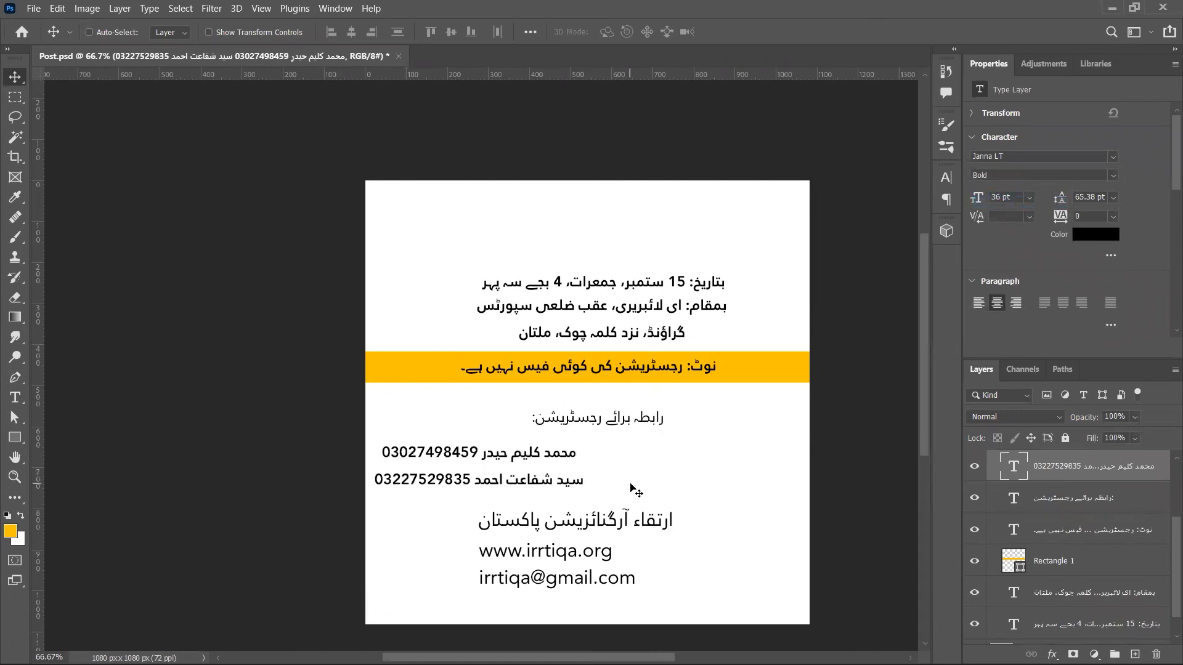
left_click_drag(571, 461, 681, 450)
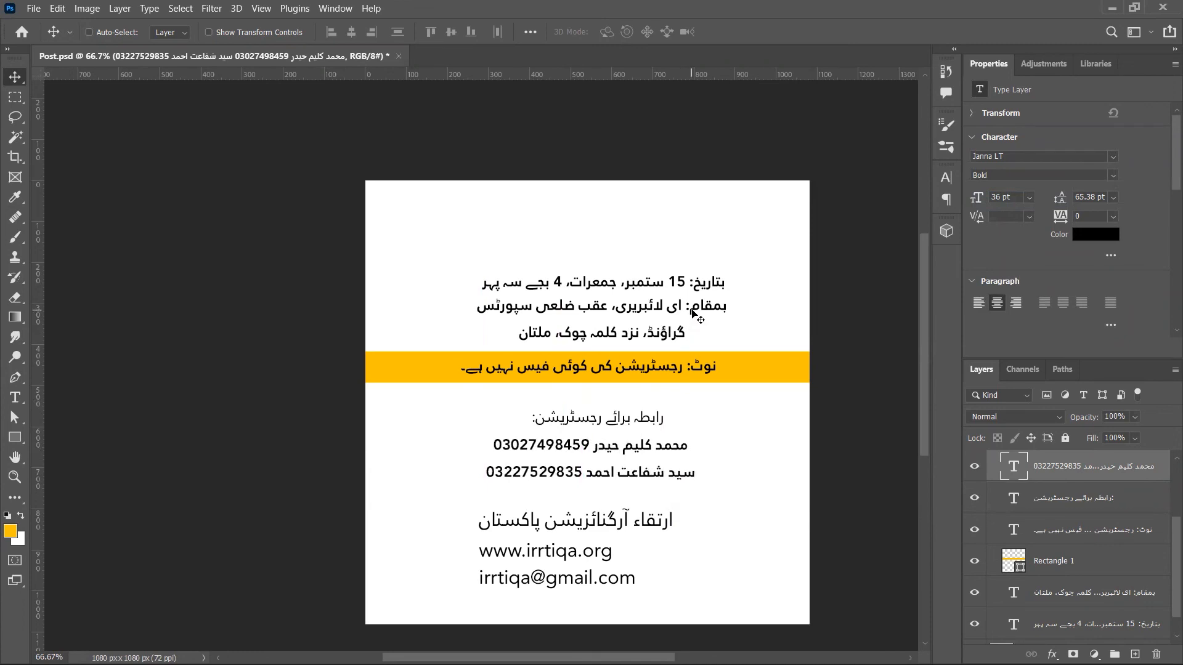
- Change the two-line venue text above the yellow band to the Regular font style
left_click(691, 309, "ctrl")
left_click(1109, 177)
left_click(1047, 186)
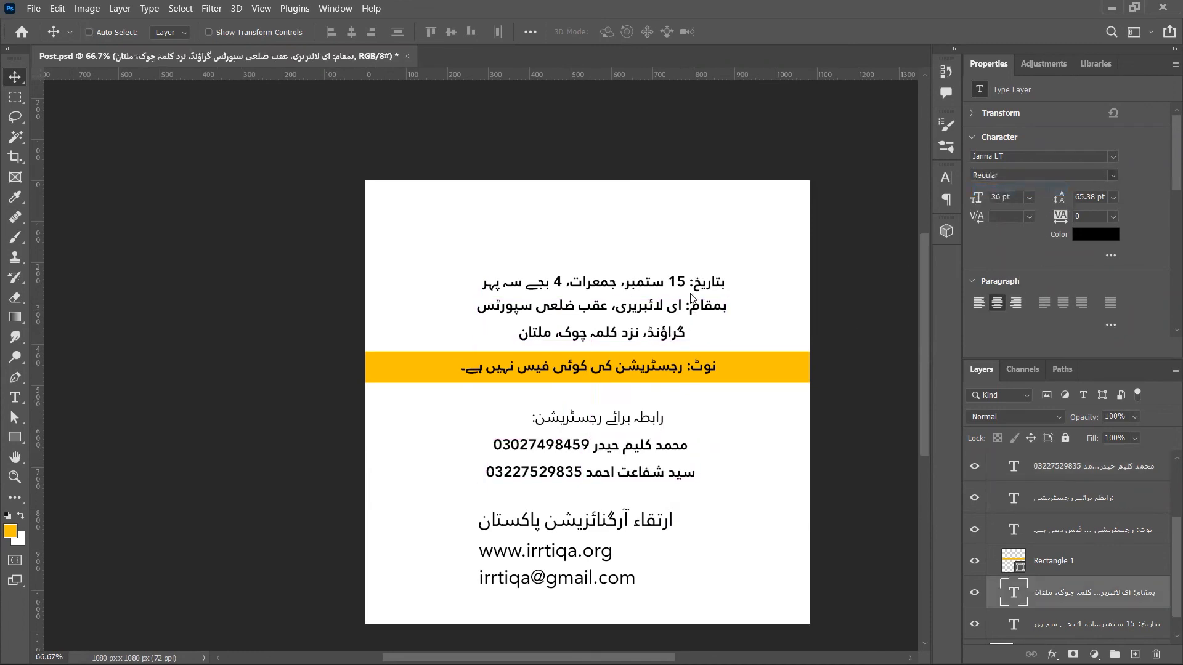
- Tighten the leading of the two-line venue text above the yellow band to 52.44 pt
double_click(656, 329)
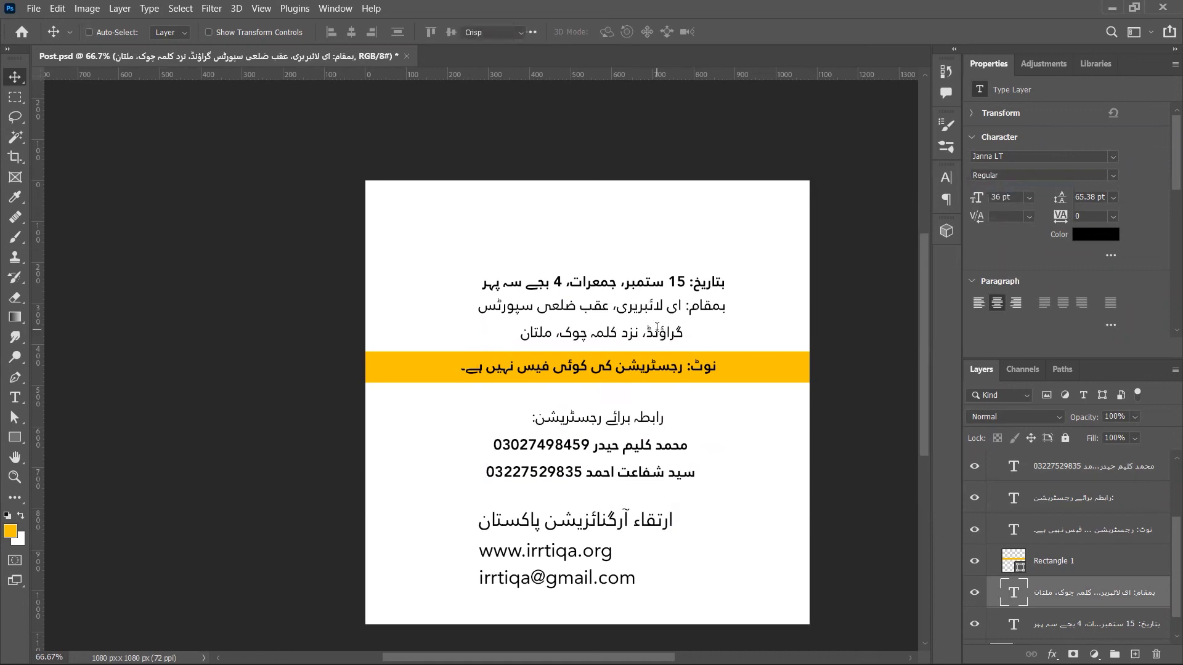
key("alt+Up")
key("alt+Up")
key("alt+Up")
key("alt+Up")
key("alt+Up")
key("alt+Up")
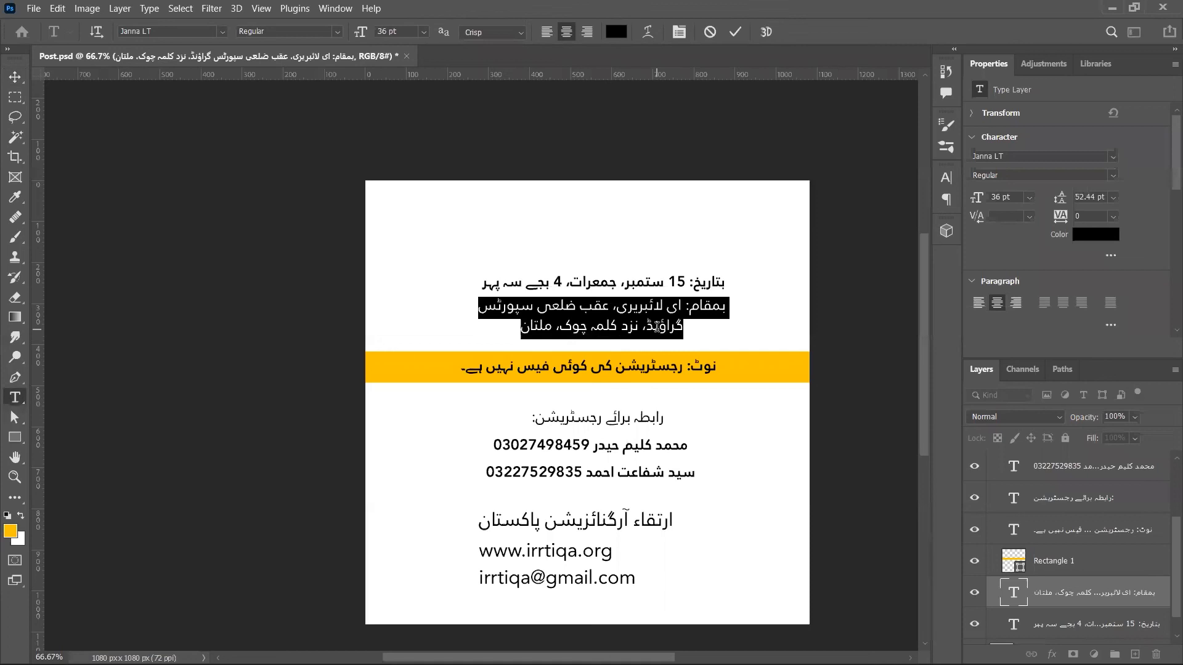
left_click(656, 327)
key("ctrl+Return")
key("v")
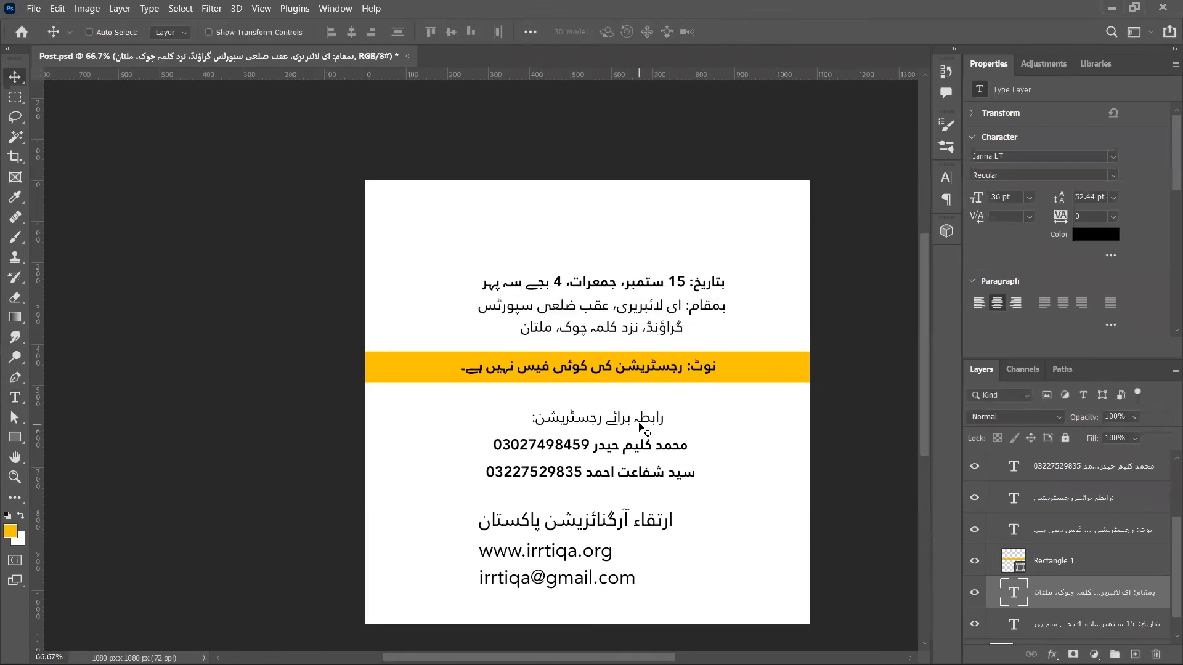
left_click_drag(639, 424, 631, 424)
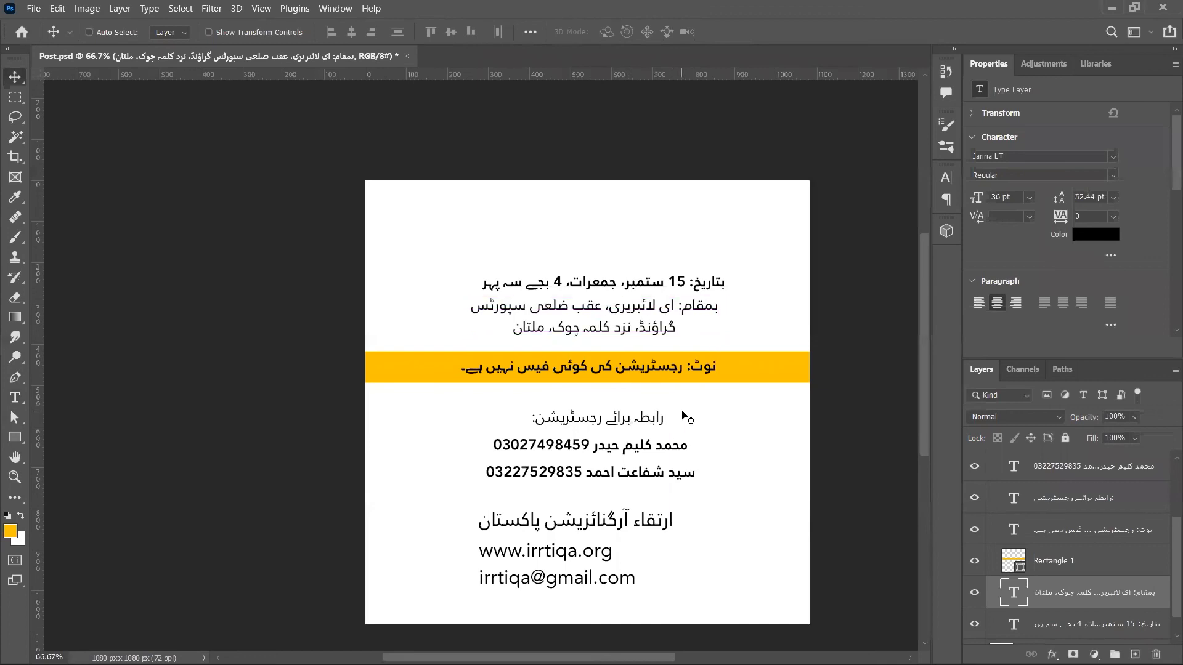
key("ctrl+z")
- Tighten the leading of the contact names and phone numbers to 52.44 pt
left_click_drag(722, 446, 629, 480)
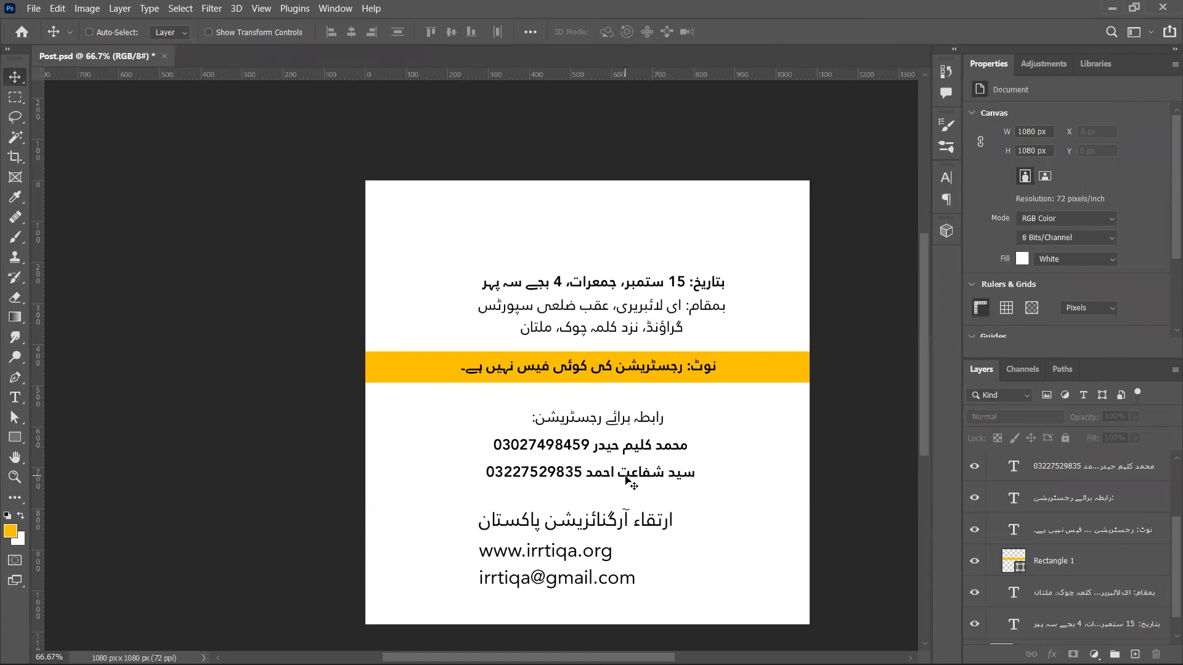
double_click(625, 479)
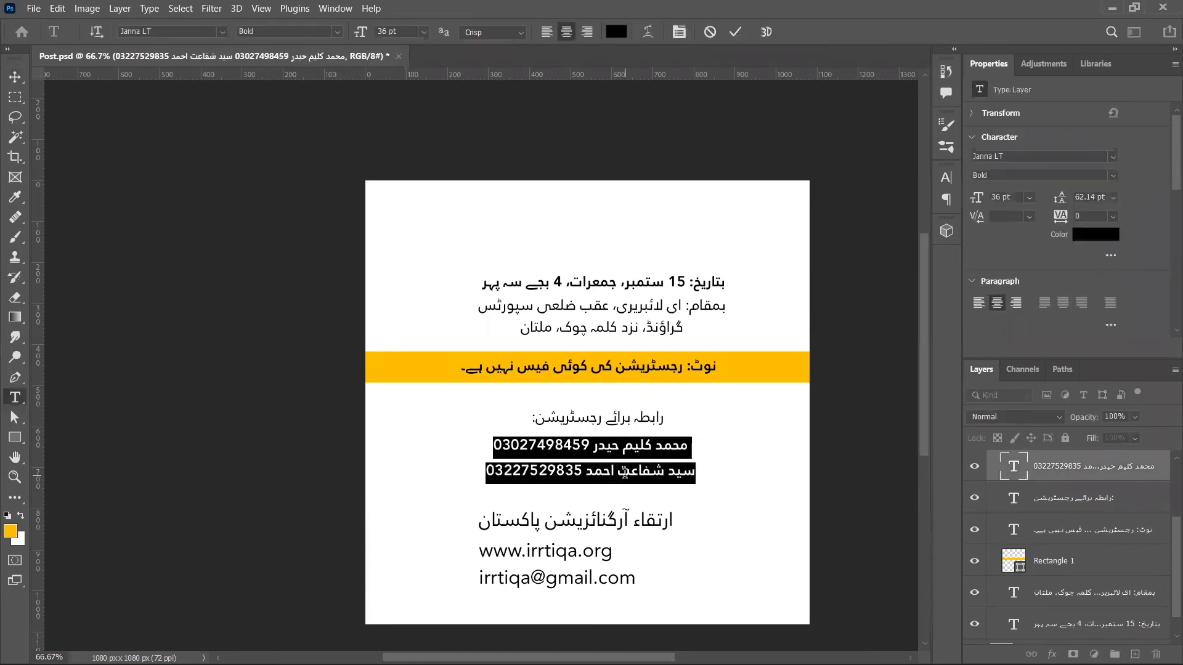
key("Escape")
key("v")
- Move the organisation name slightly up and join the website and e-mail beneath it into one line separated by "|"
left_click_drag(631, 529, 641, 519)
left_click_drag(560, 583, 596, 582)
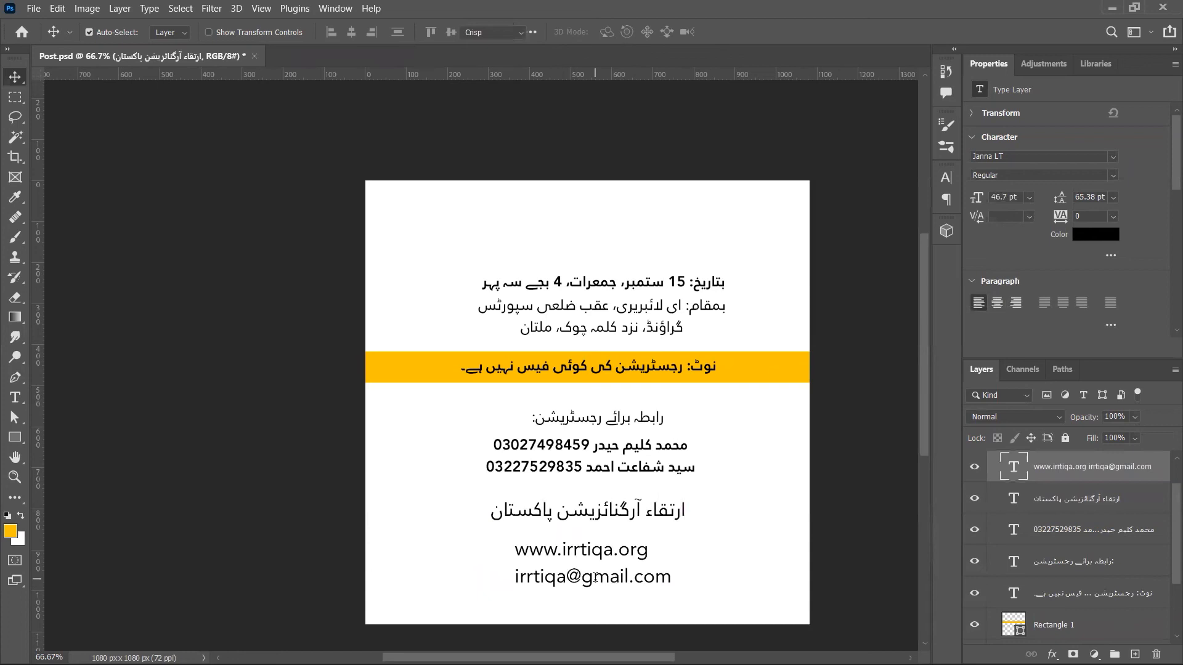
key("t")
left_click(596, 582)
key("Up")
key("End")
key("Delete")
type("|")
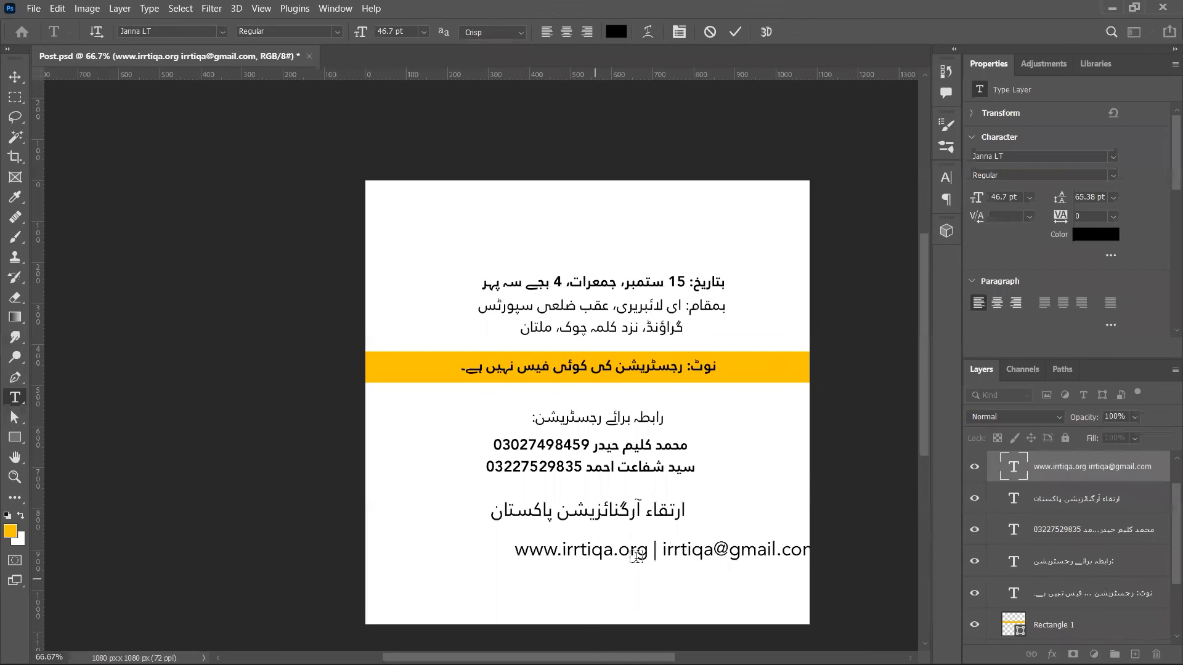
- Place the website and e-mail line directly under the organisation name and scale it to the name's width, about 29.83 pt
left_click_drag(611, 548, 587, 532)
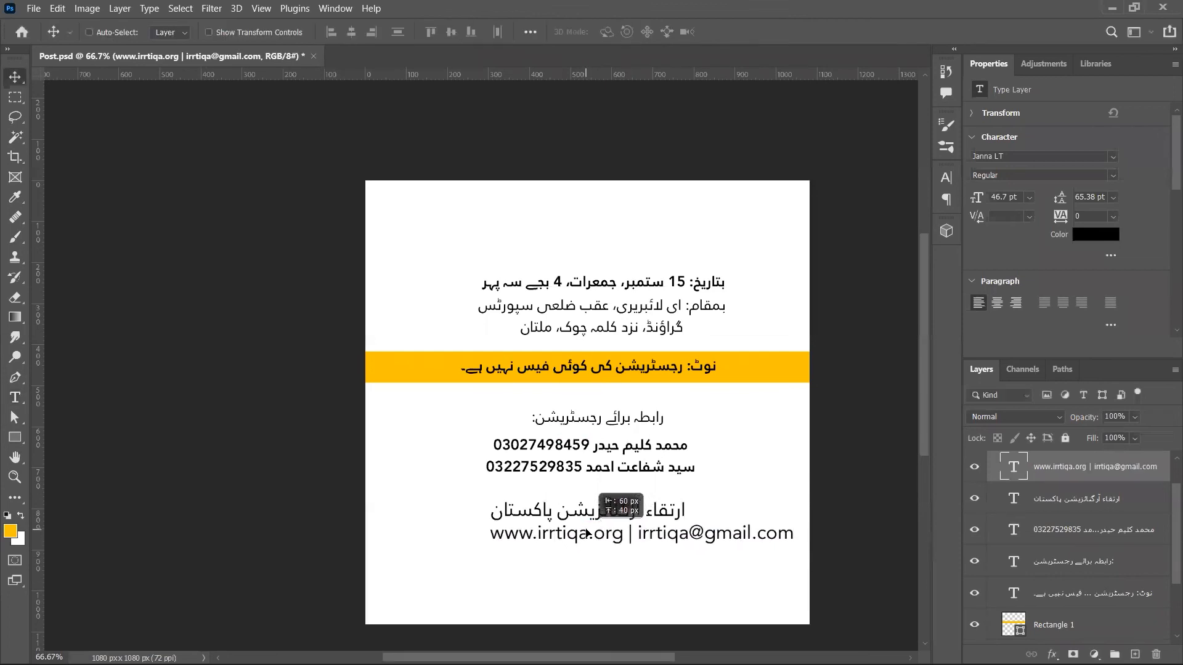
key("ctrl+t")
left_click_drag(797, 550, 688, 541)
key("Return")
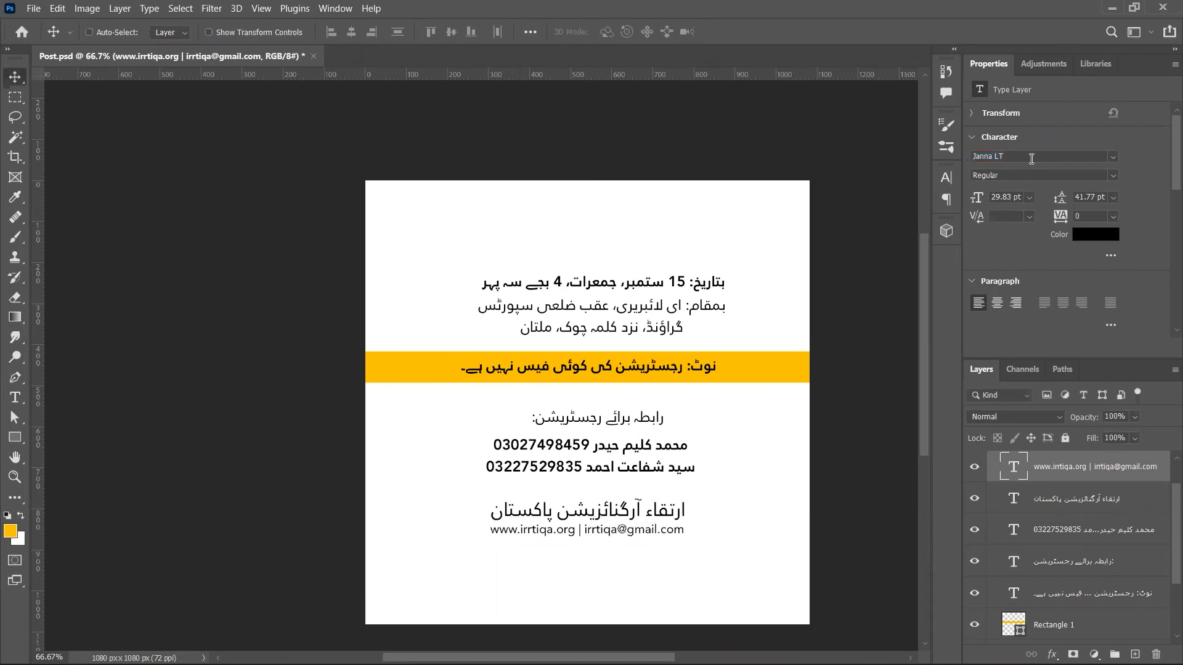
- Set the website and e-mail line in Montserrat Medium and scale it to the organisation name's width, about 26.04 pt
left_click(1031, 159)
type("mont")
key("Return")
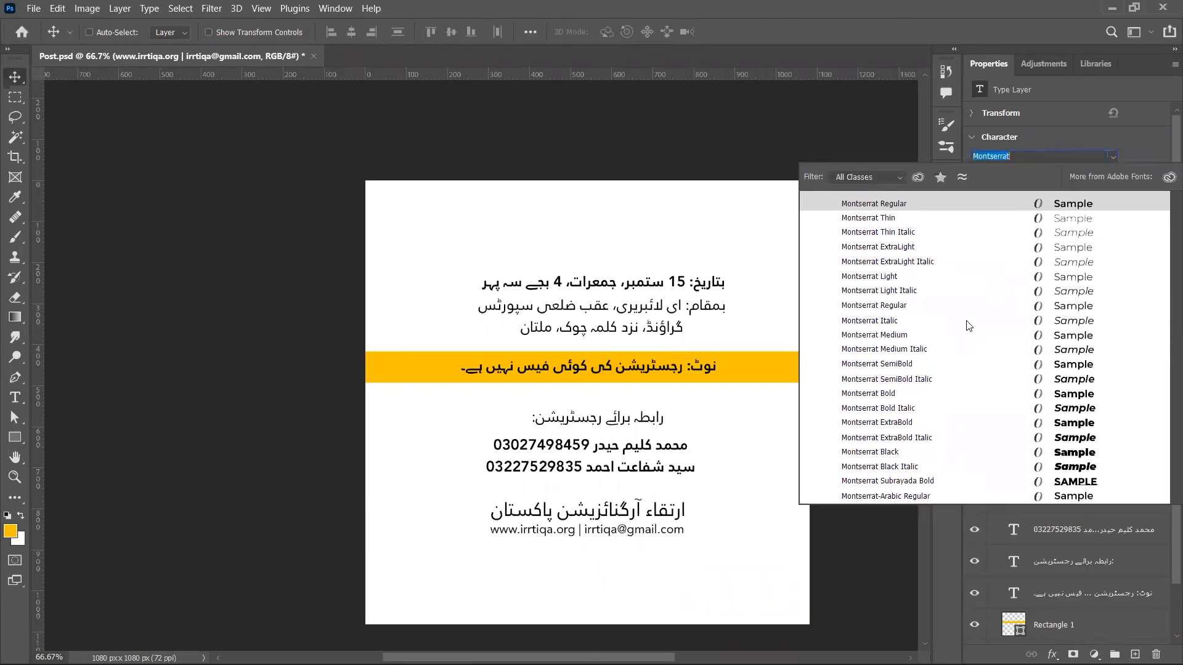
left_click(921, 338)
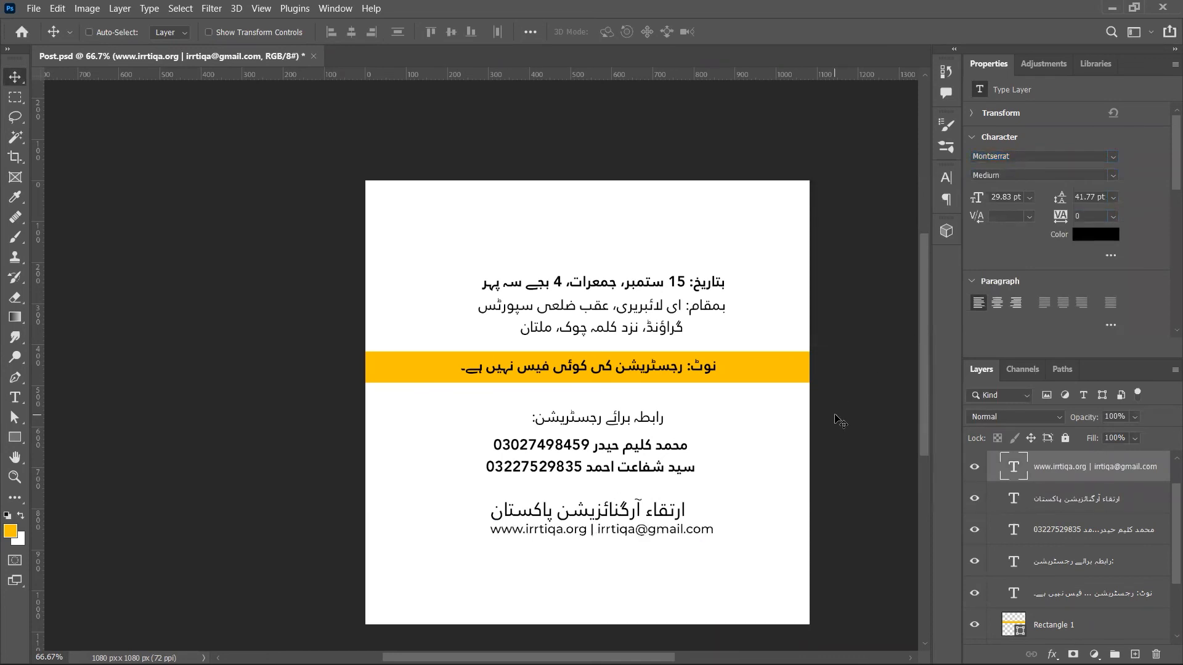
key("ctrl+t")
left_click_drag(715, 538, 686, 537)
key("Return")
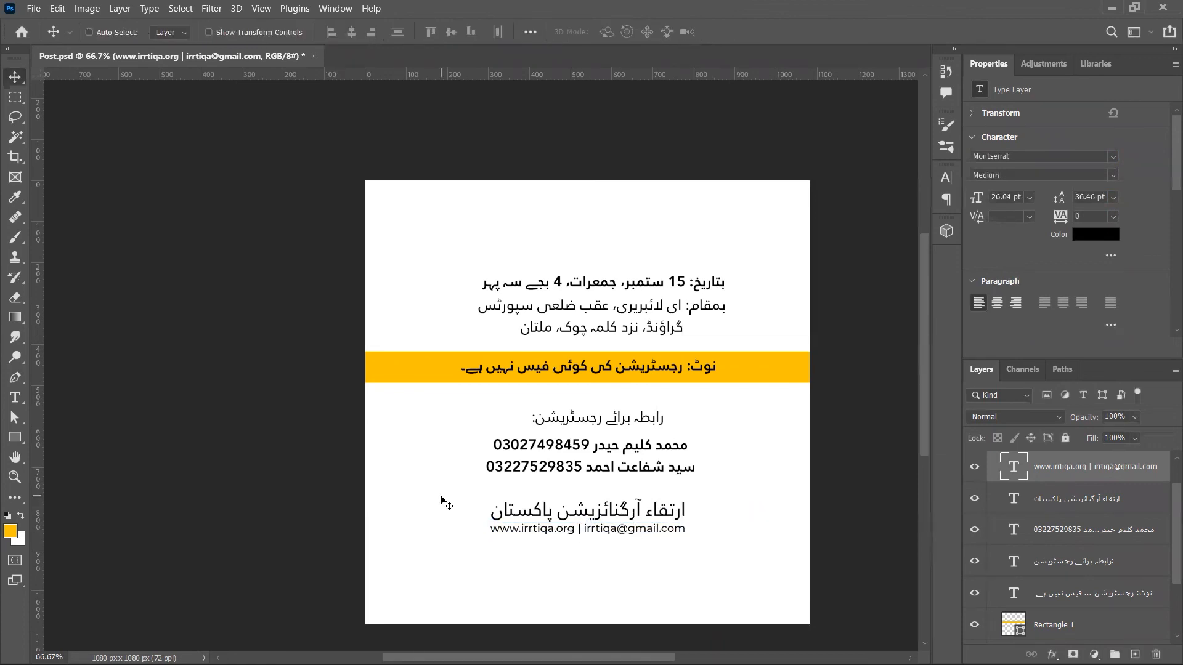
- Fine-tune the website and e-mail line to 25.84 pt so its edges match the organisation name, with a small gap beneath the name
key("z")
left_click_drag(518, 526, 595, 534)
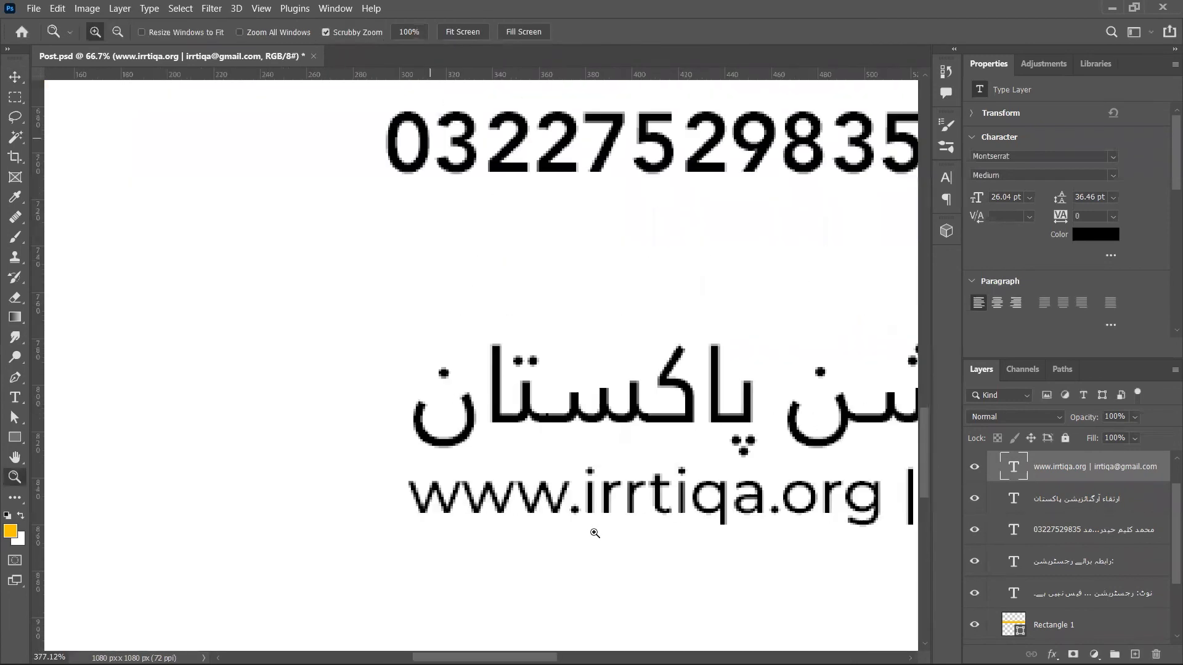
key("v")
left_click_drag(543, 493, 548, 457)
scroll(618, 493, "right", 5)
scroll(618, 494, "right", 3)
key("ctrl+t")
left_click_drag(810, 495, 802, 491)
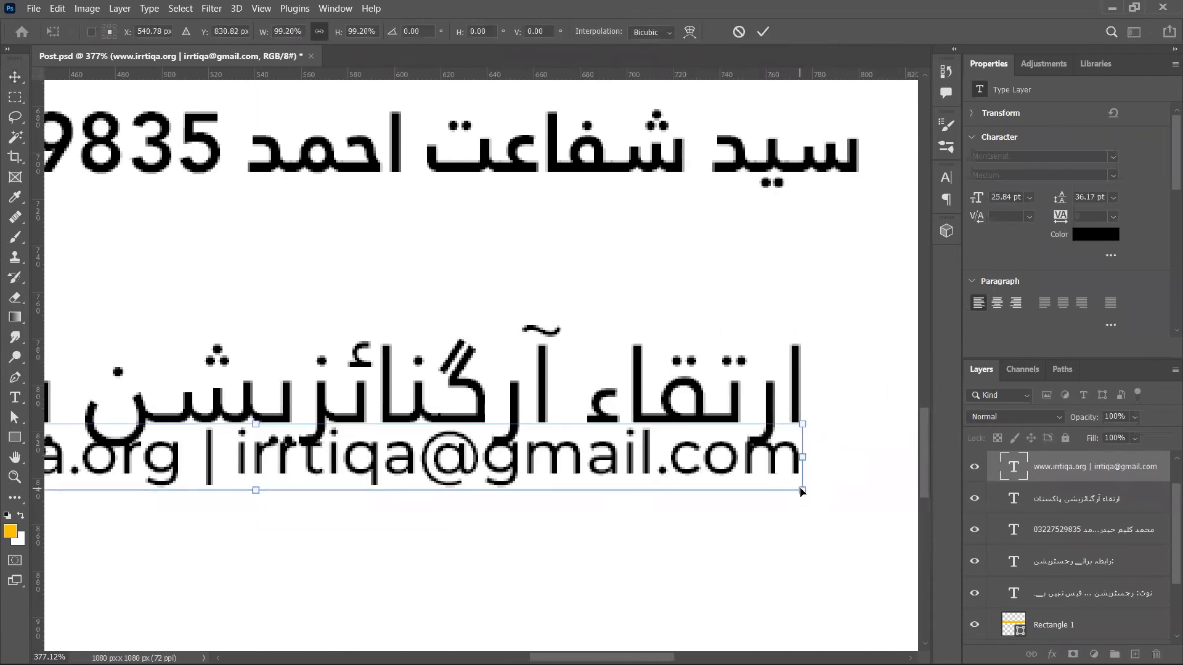
key("Return")
key("ctrl+0")
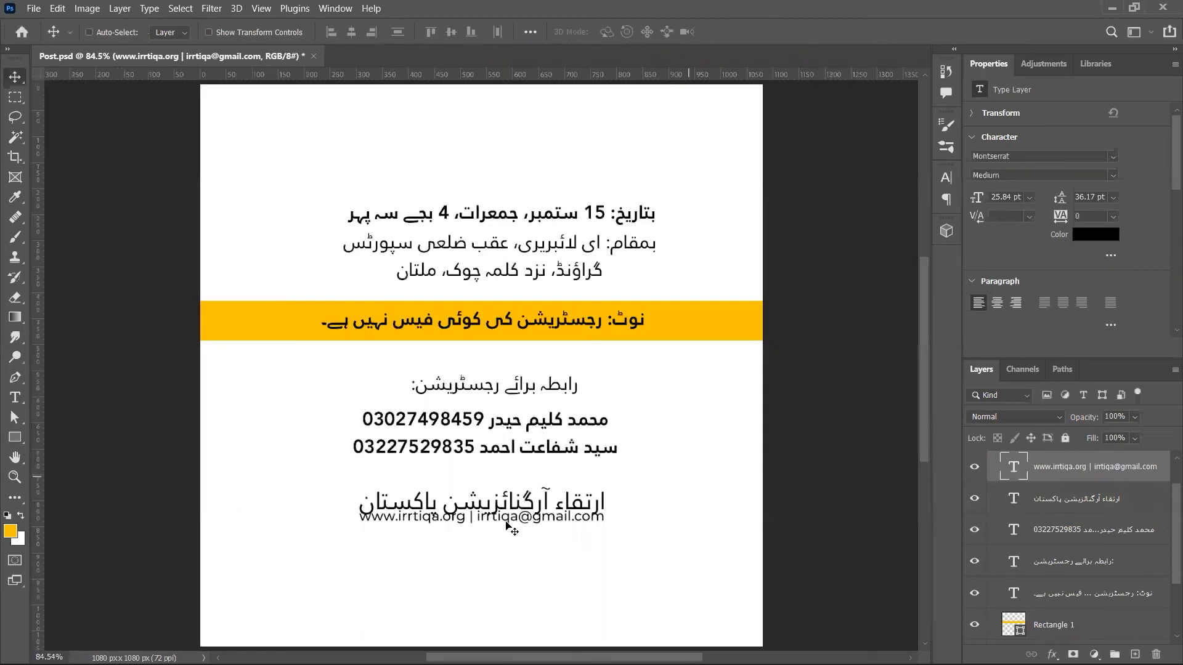
left_click_drag(502, 525, 502, 530)
left_click_drag(503, 536, 502, 535)
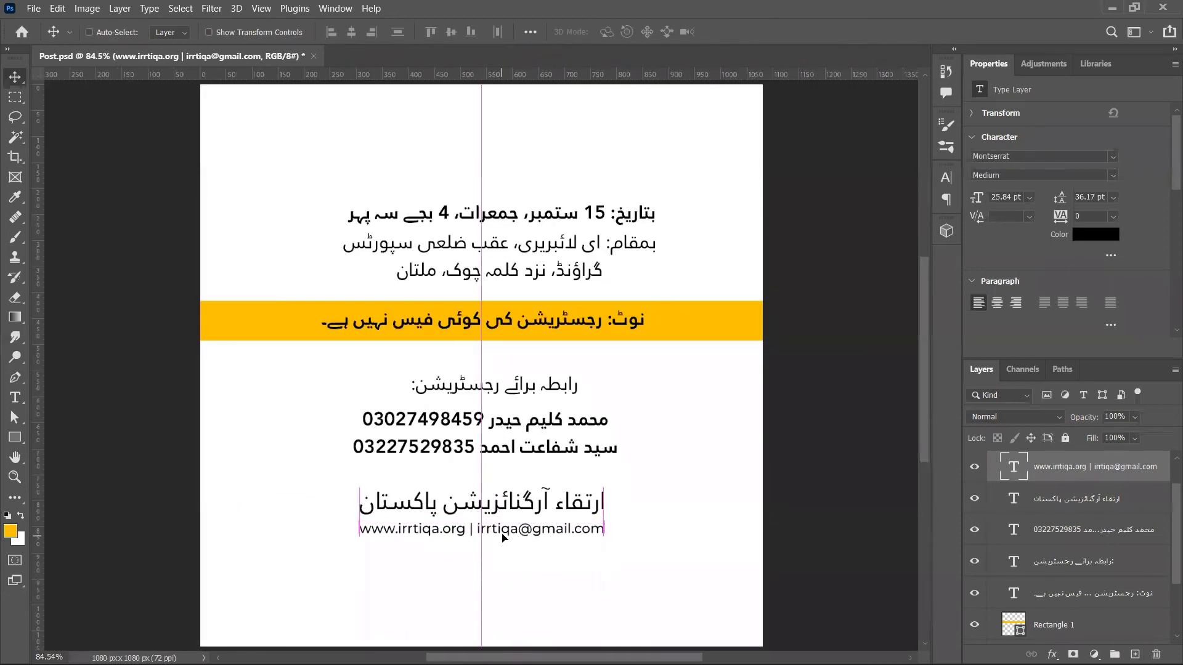
- Centre the organisation name and the website line horizontally against the Background layer
scroll(502, 535, "right", 5)
scroll(502, 535, "left", 2)
scroll(503, 538, "left", 4)
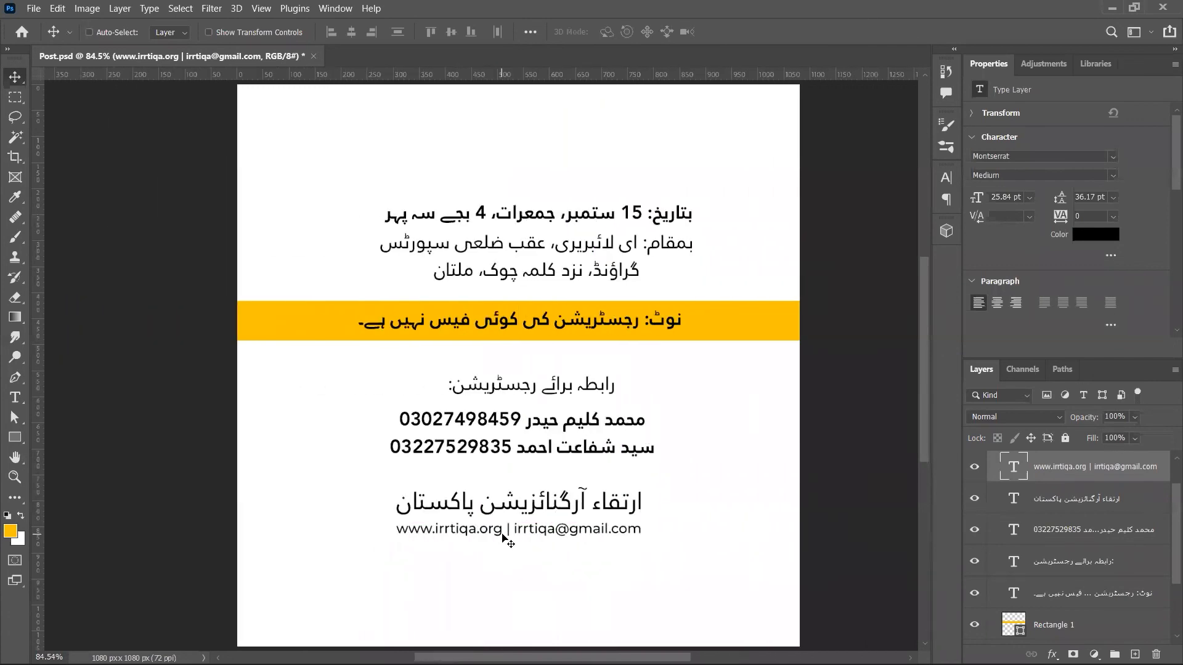
scroll(503, 538, "down", 3)
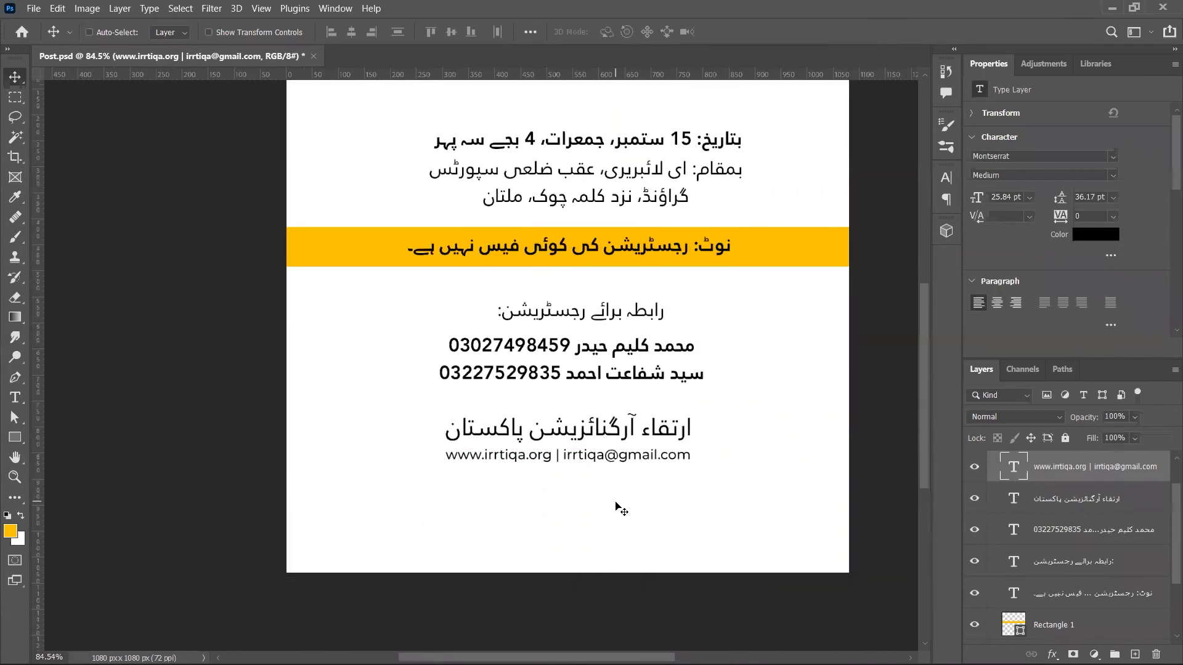
key("ctrl+minus")
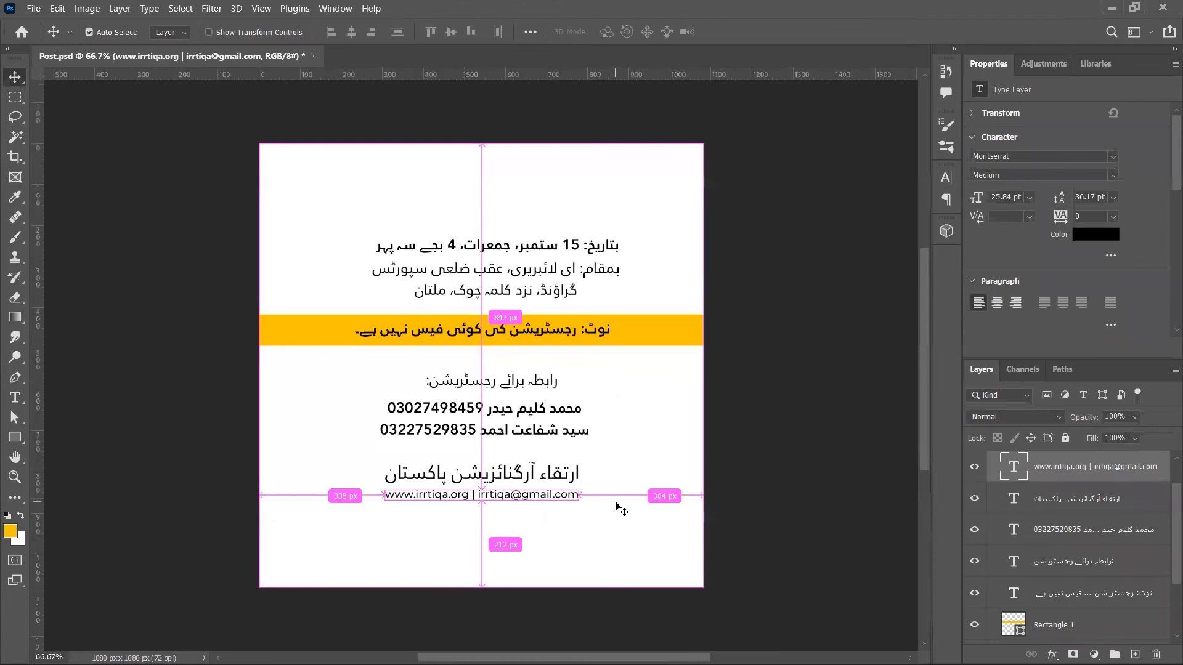
scroll(616, 507, "left", 2)
scroll(616, 506, "left", 3)
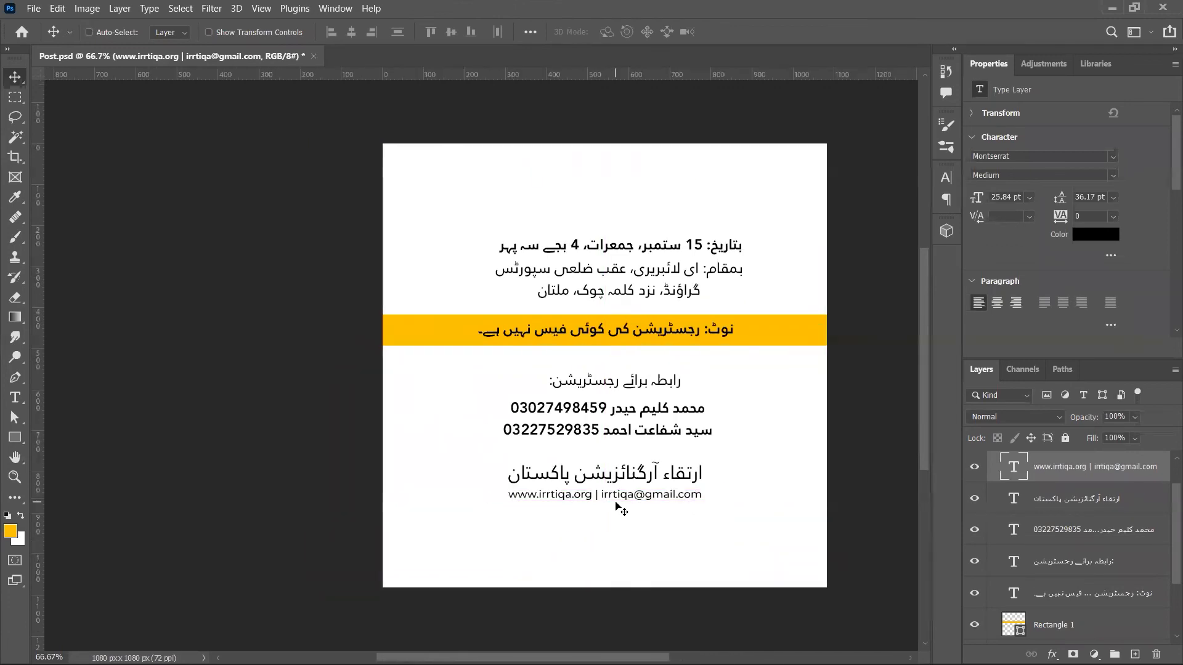
left_click_drag(616, 529, 698, 432)
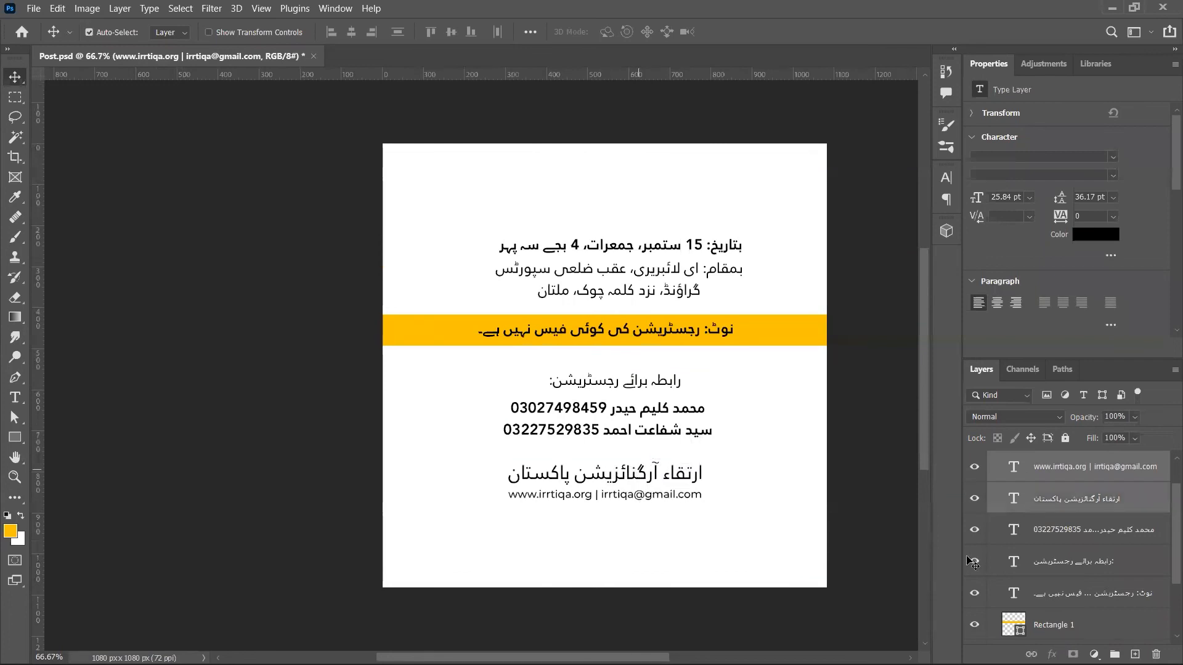
scroll(1051, 563, "down", 3)
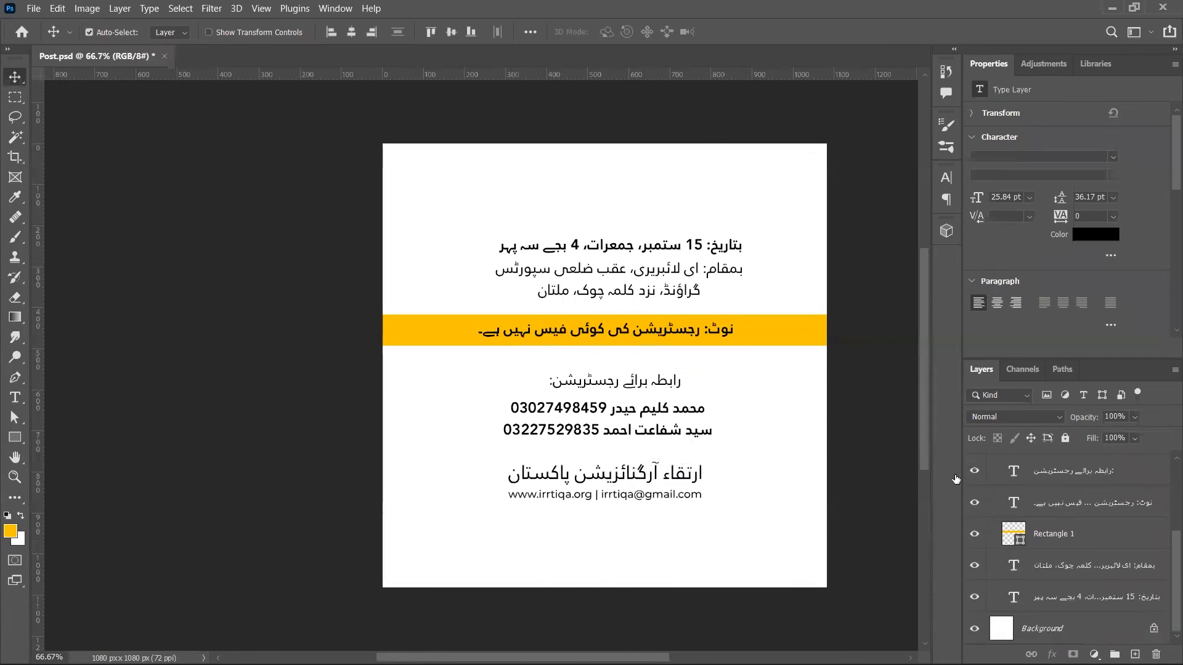
left_click(825, 293, "ctrl")
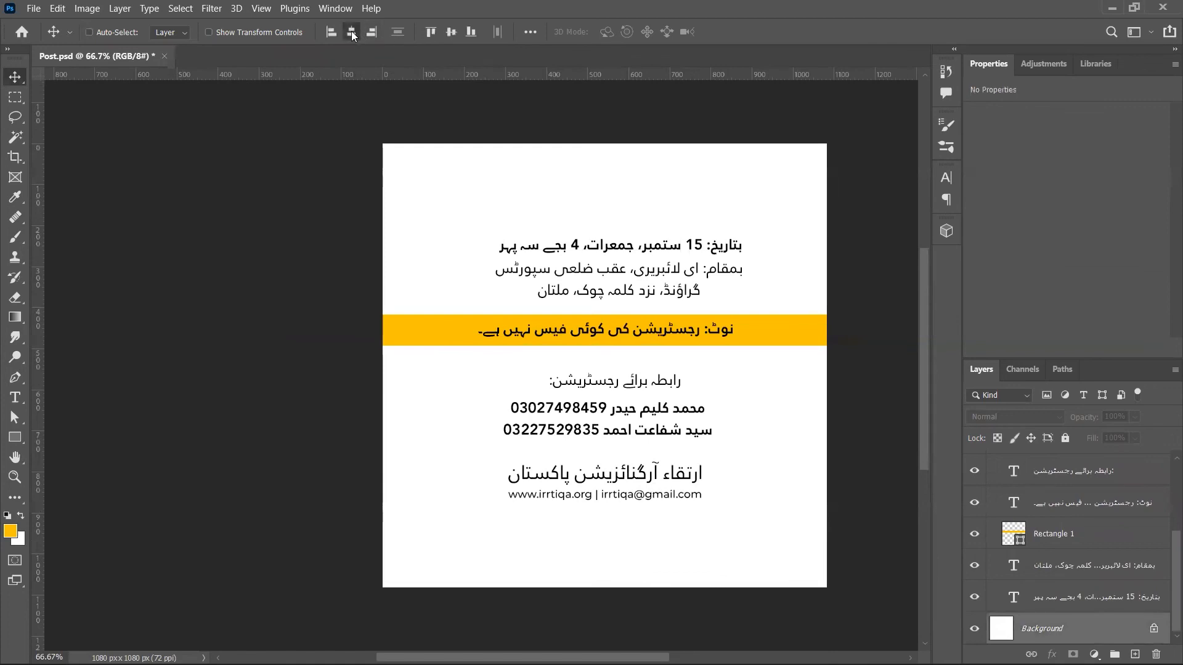
- Move the organisation name together with the website and e-mail line to the page's bottom-right corner
scroll(1123, 562, "up", 1)
scroll(1124, 562, "up", 3)
left_click(1127, 549)
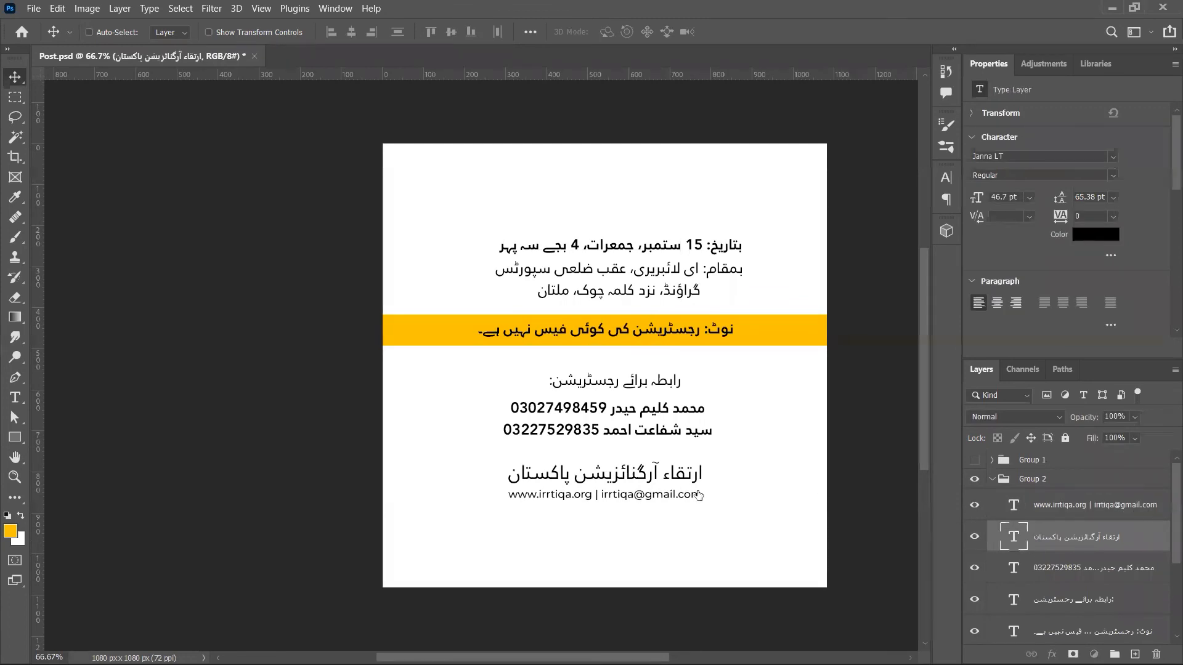
left_click_drag(715, 477, 813, 572)
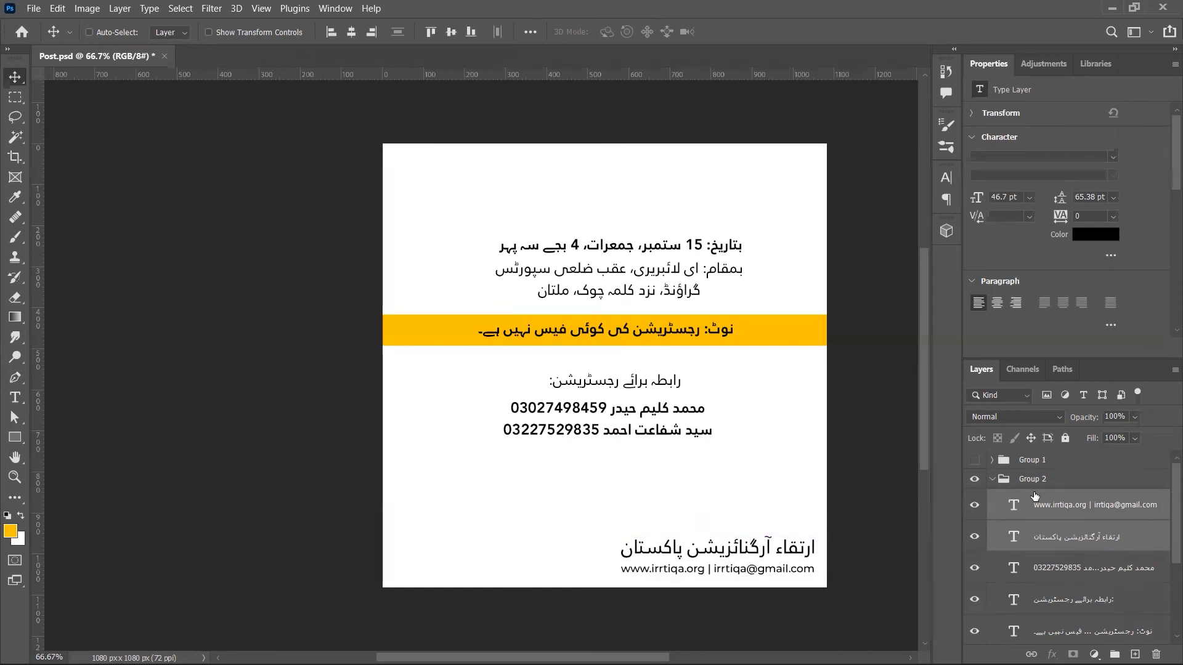
- Group the organisation name and website line layers and name the group Footer 1
key("ctrl+g")
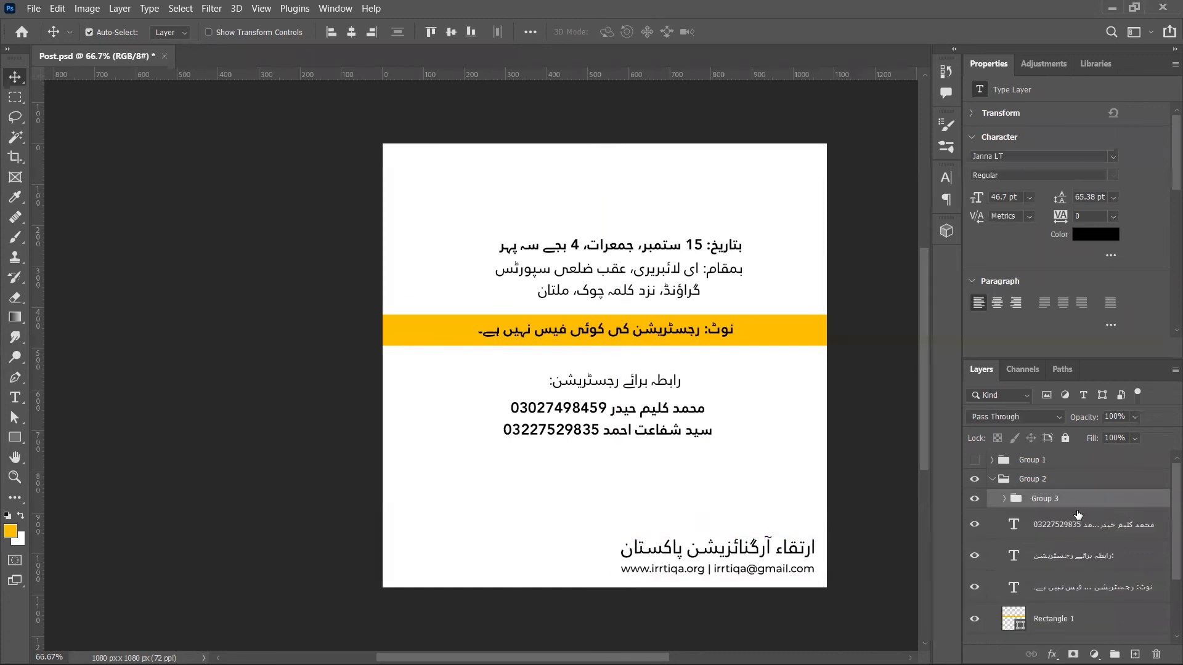
double_click(1046, 500)
type("Footer 1")
key("Return")
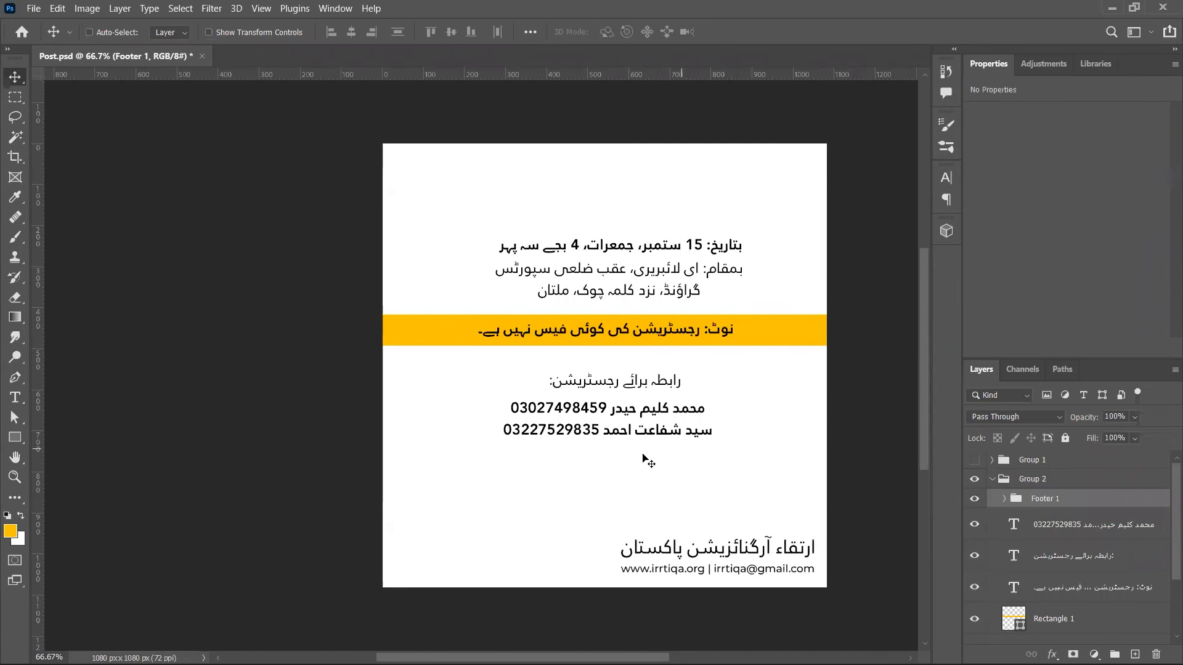
- Move the contact names and numbers closer under their heading and centre both texts horizontally against the Background layer
left_click(625, 433, "ctrl")
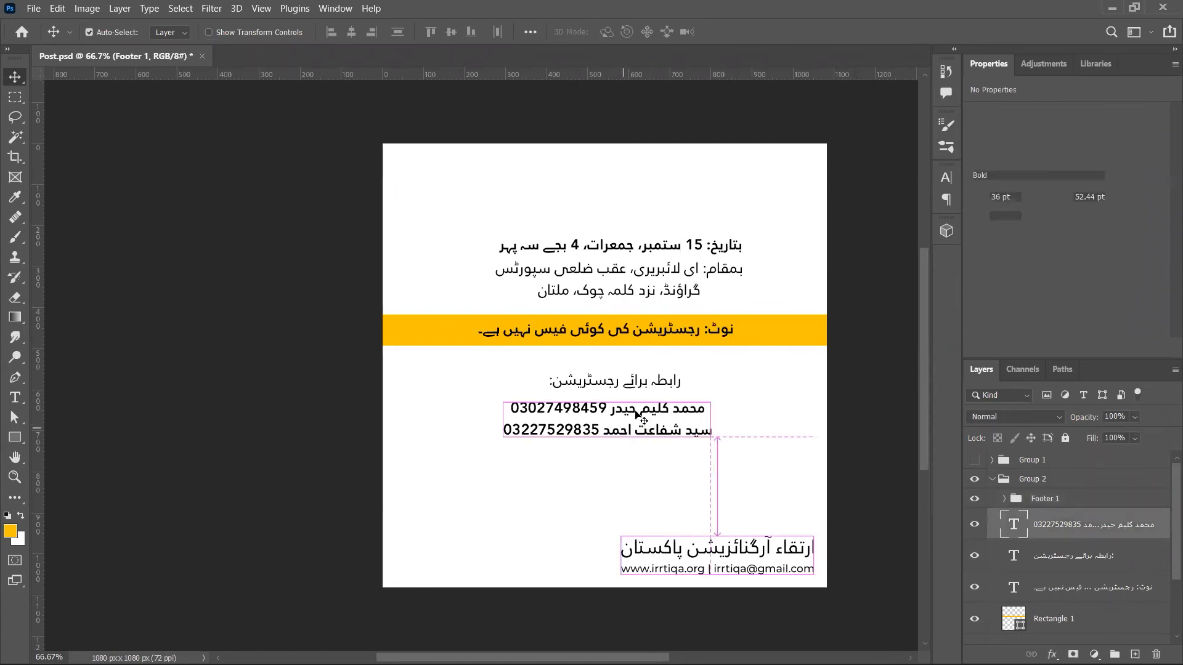
left_click_drag(636, 414, 642, 409)
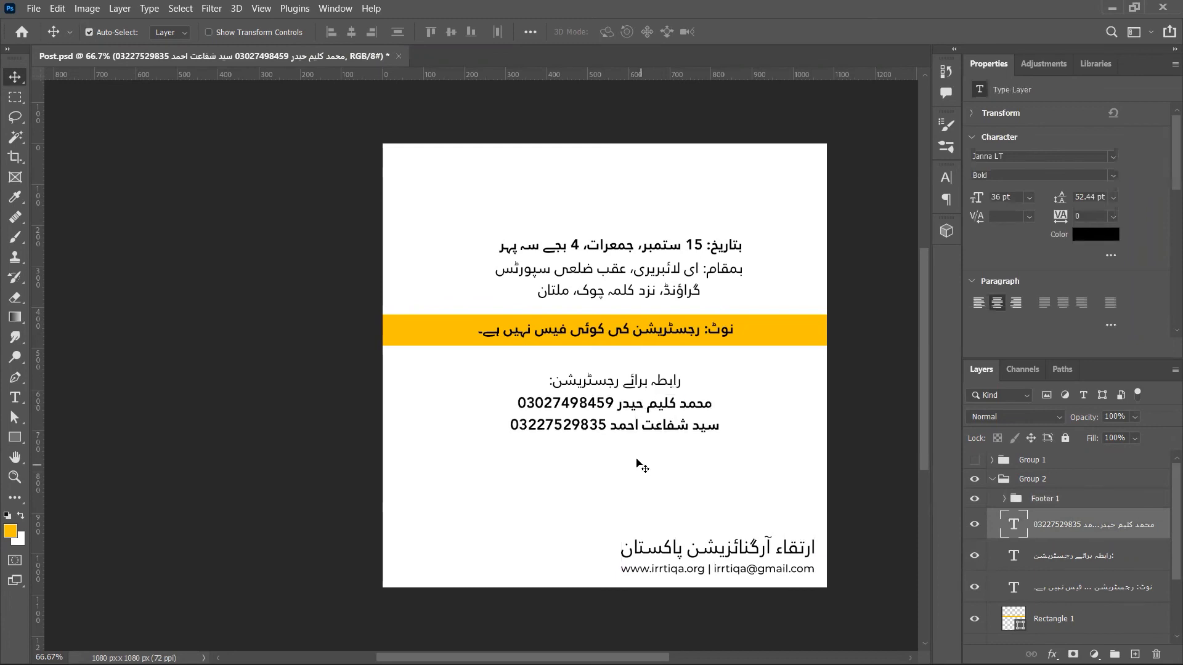
left_click(655, 380, "shift")
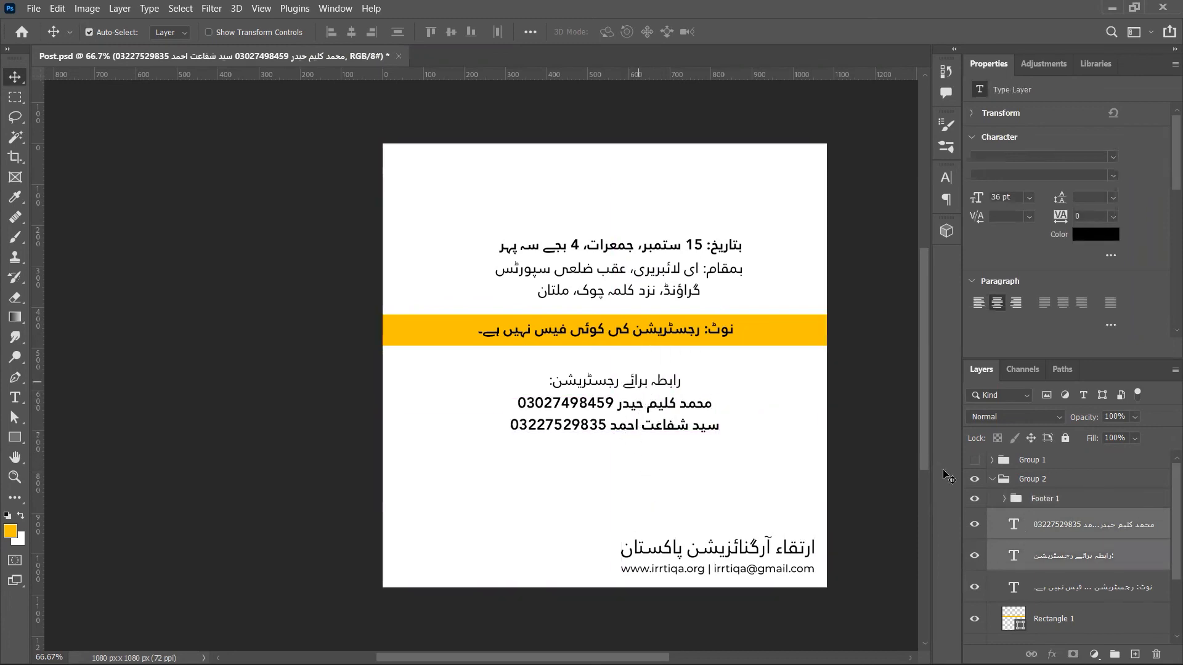
scroll(1066, 530, "down", 3)
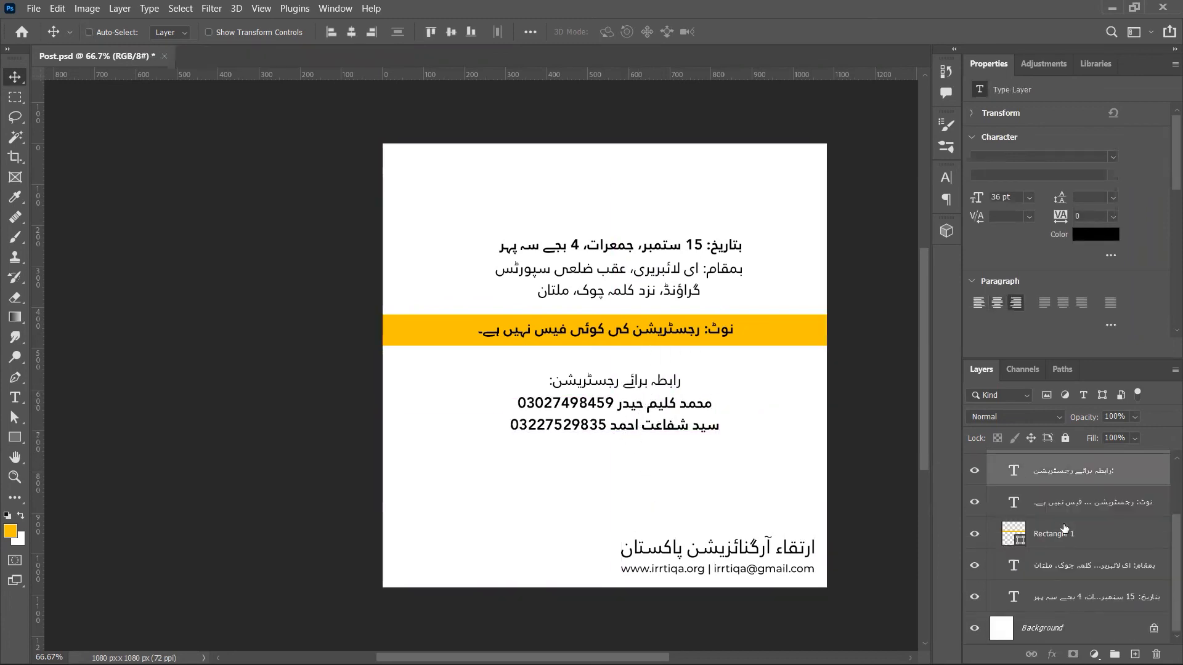
left_click(899, 421)
left_click(351, 32)
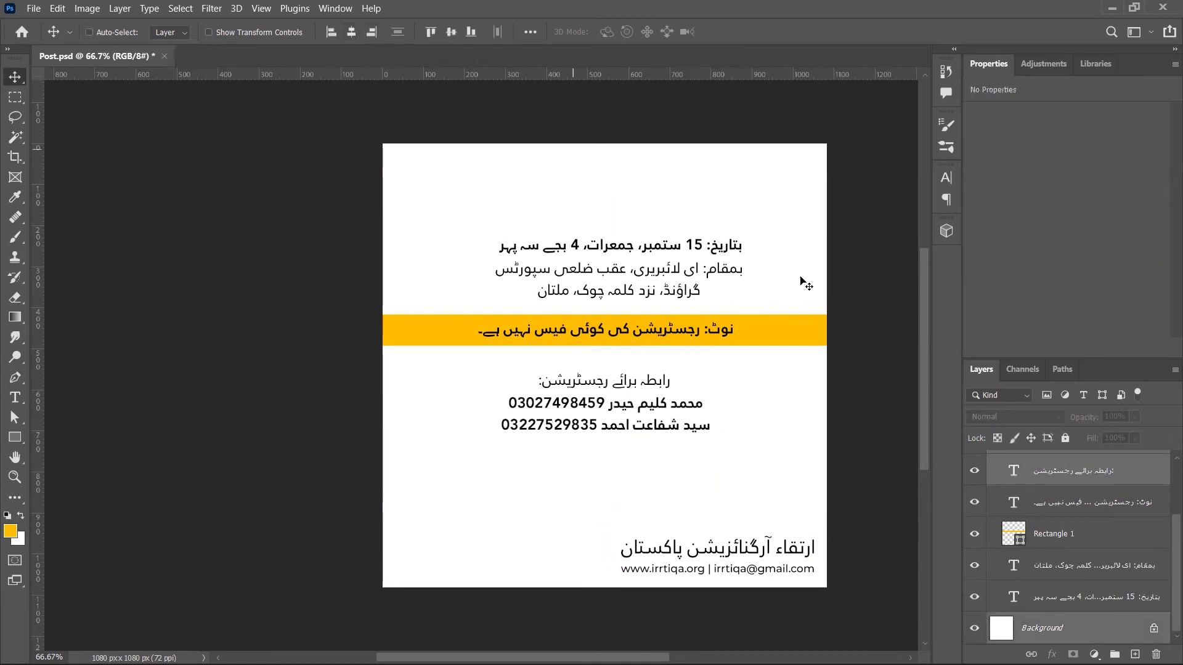
- Group the contact heading with the contact names and phone numbers layer
scroll(1076, 536, "up", 2)
scroll(1078, 554, "down", 2)
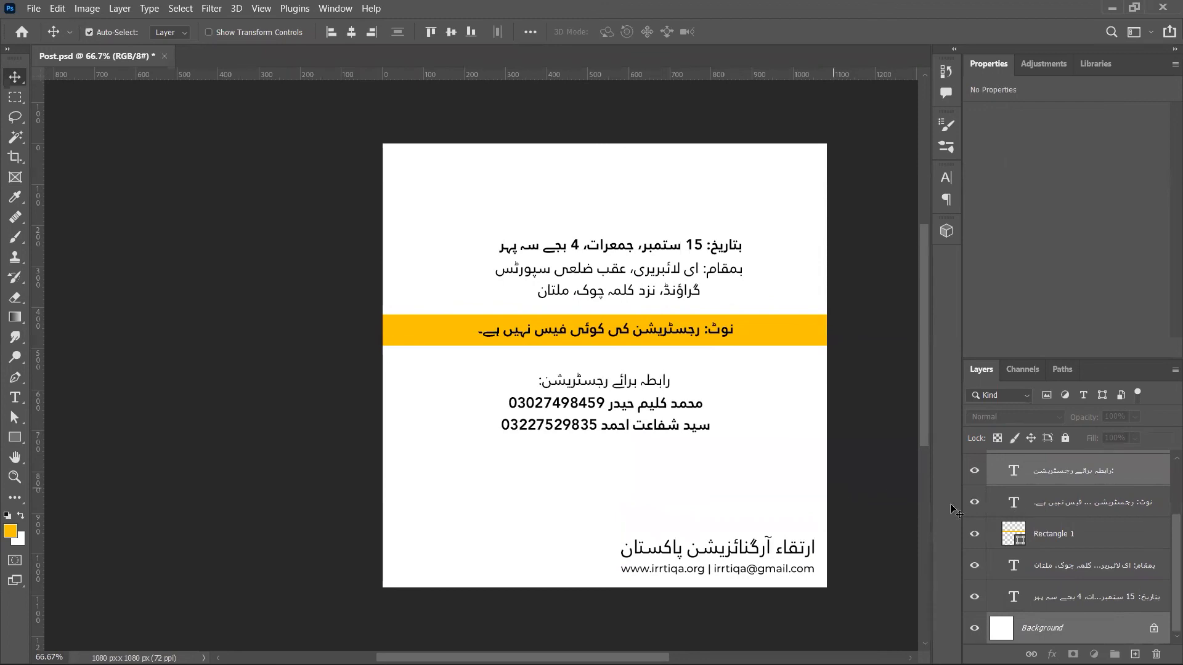
scroll(834, 492, "up", 2)
key("ctrl+g")
scroll(1086, 510, "up", 2)
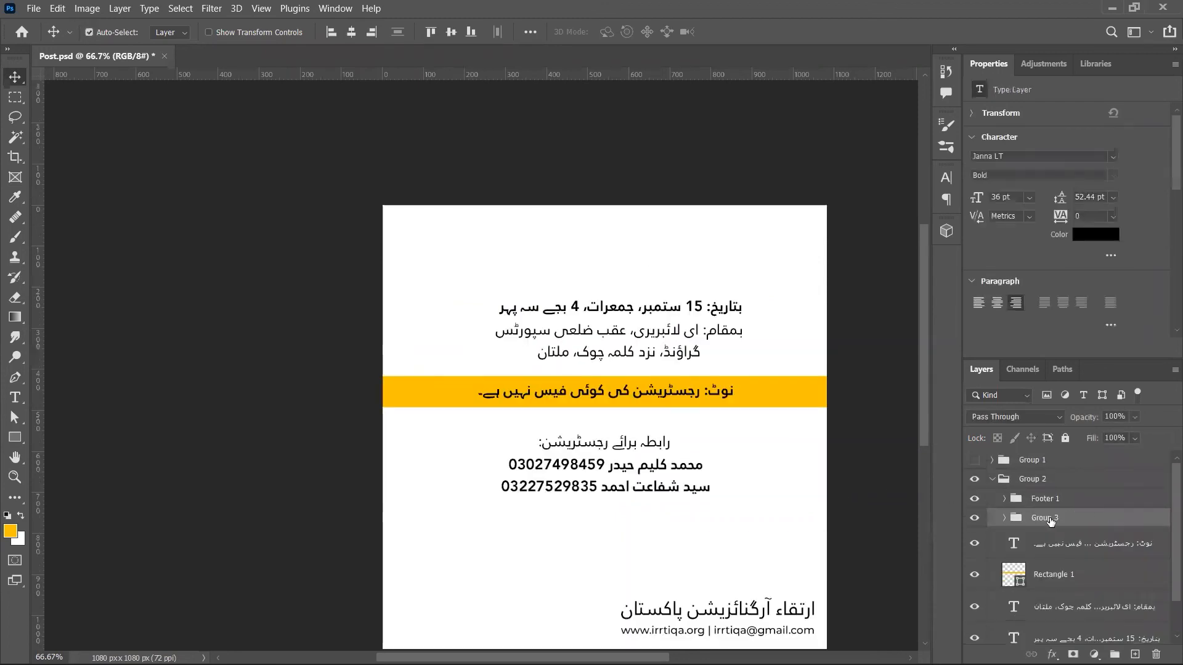
- Rename the contact group as Footer 2 and move it to the page's bottom-left corner beside the organisation name
double_click(1050, 518)
type("Footer 2")
key("Return")
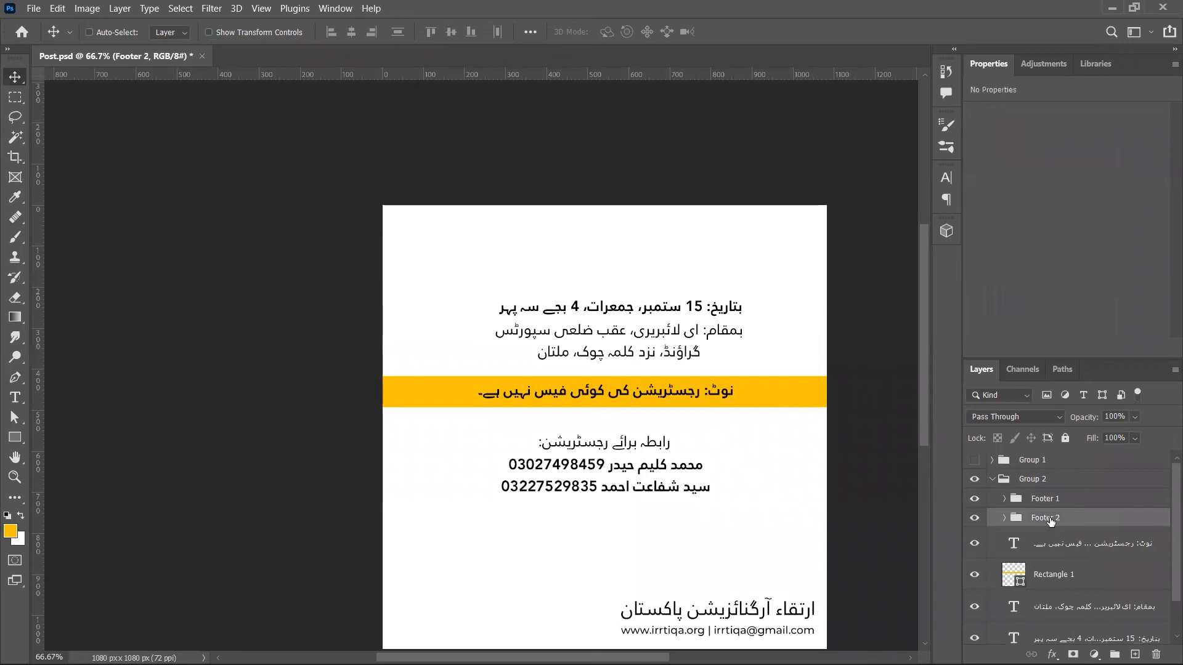
scroll(1047, 522, "down", 2)
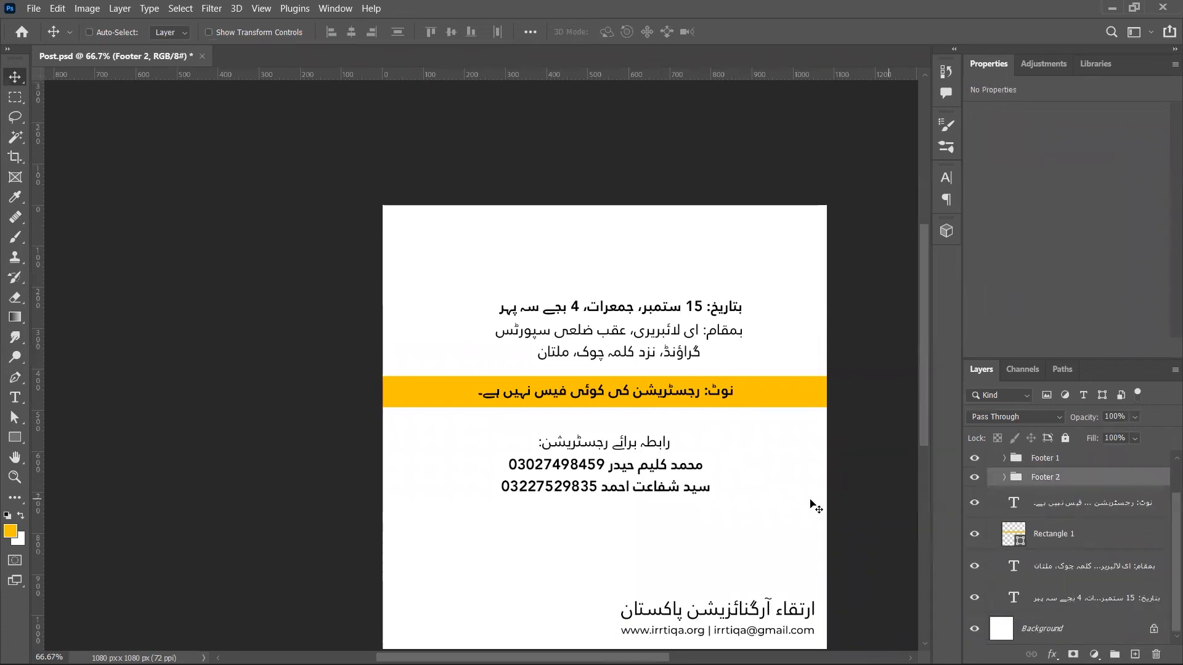
scroll(732, 408, "down", 2)
left_click_drag(726, 402, 596, 525)
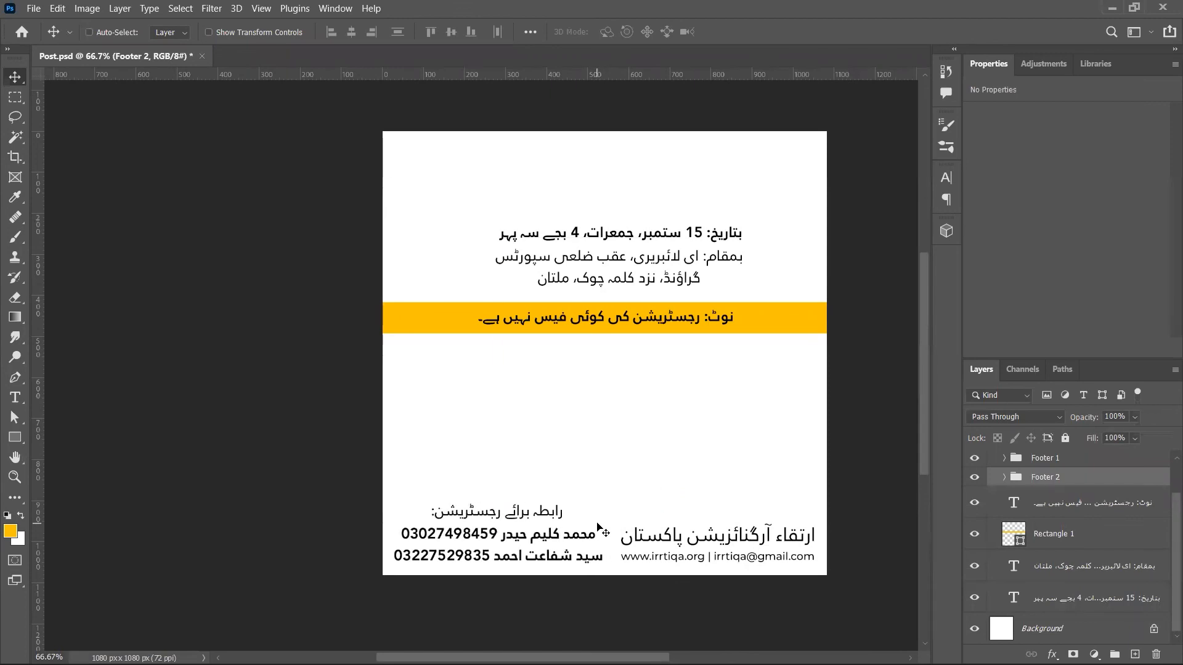
- Set the line spacing of the contact names and phone numbers to 42.73 pt
double_click(590, 541)
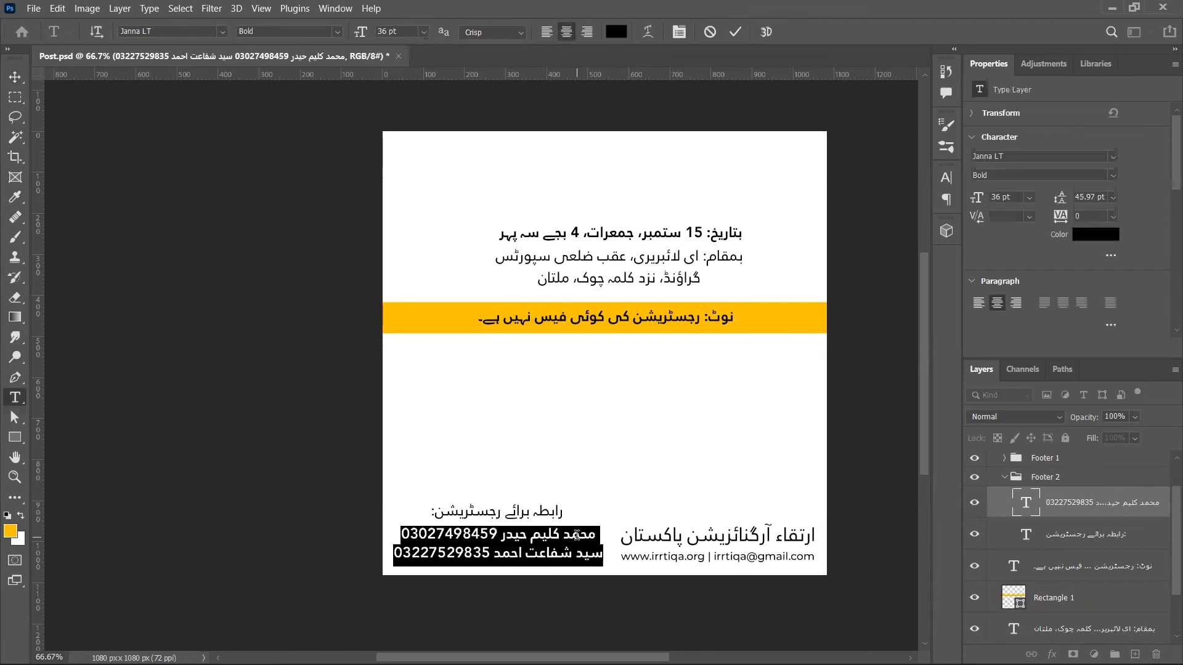
left_click(575, 535)
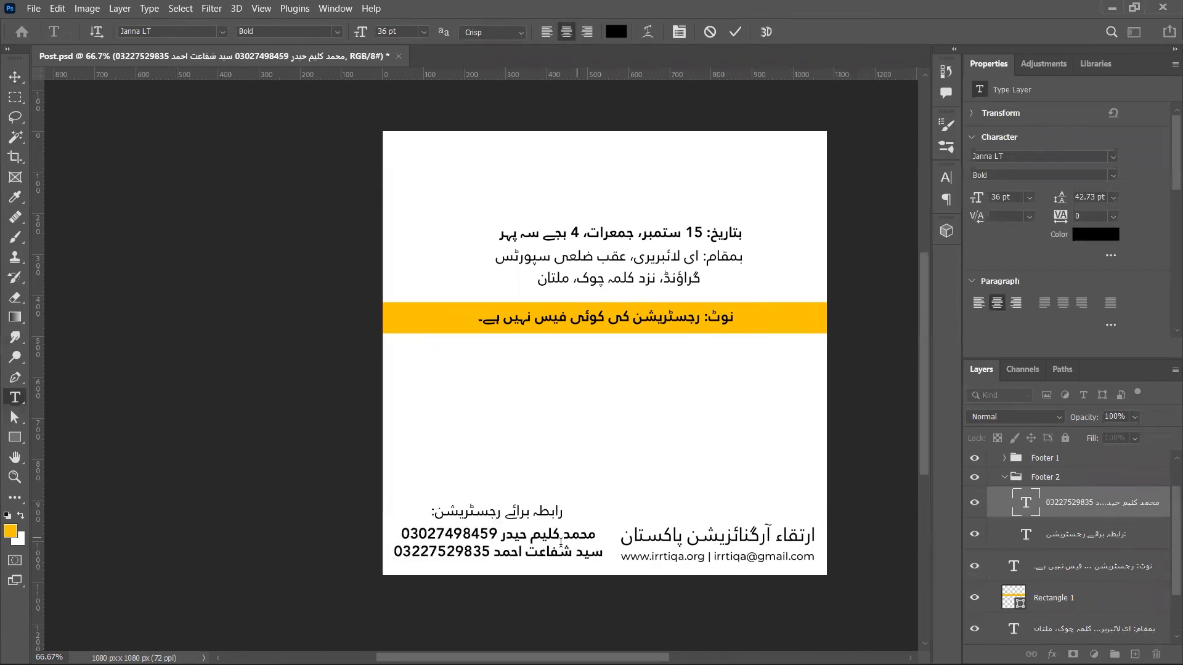
key("Escape")
- Move the Footer 2 group to the page's right side above the organisation name, and Footer 1 to the bottom-left corner
left_click_drag(580, 542, 695, 499)
left_click(1053, 481)
key("ctrl+z")
left_click_drag(564, 527, 761, 457)
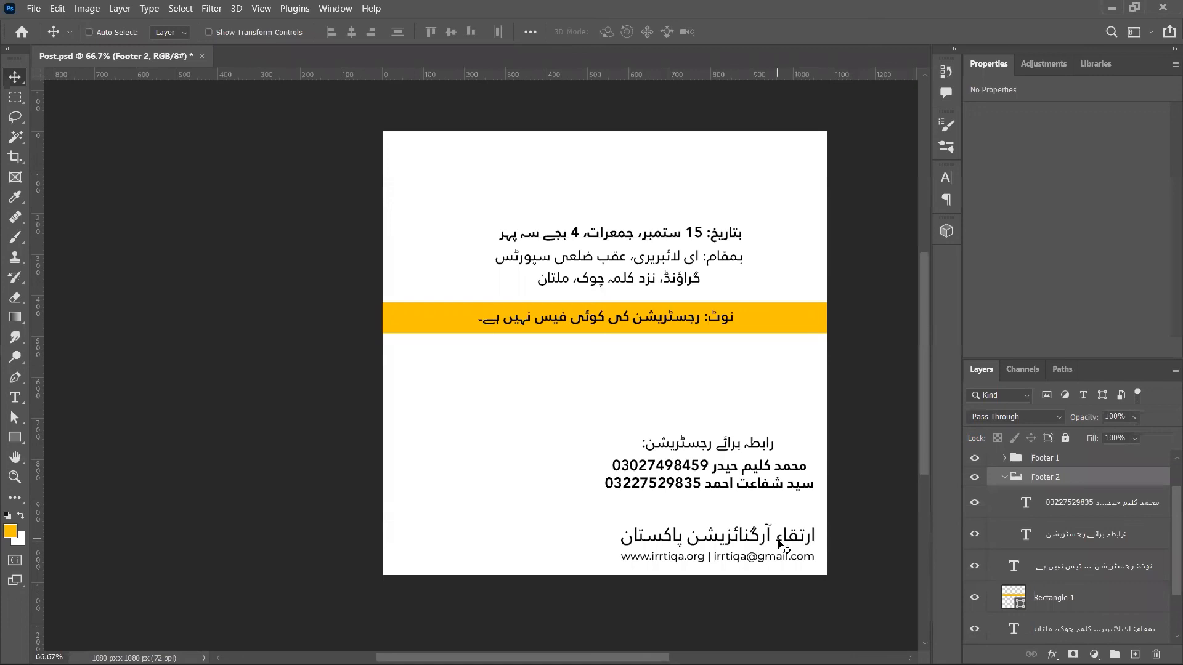
left_click(1066, 464)
left_click_drag(787, 554, 561, 556)
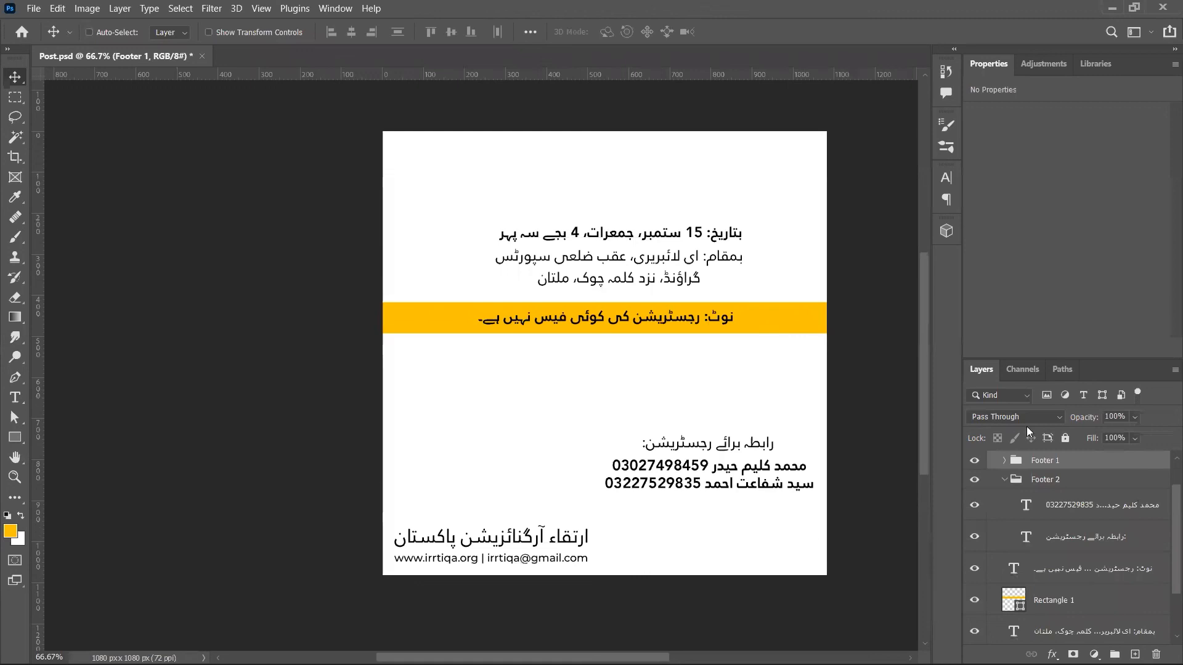
left_click(1022, 485)
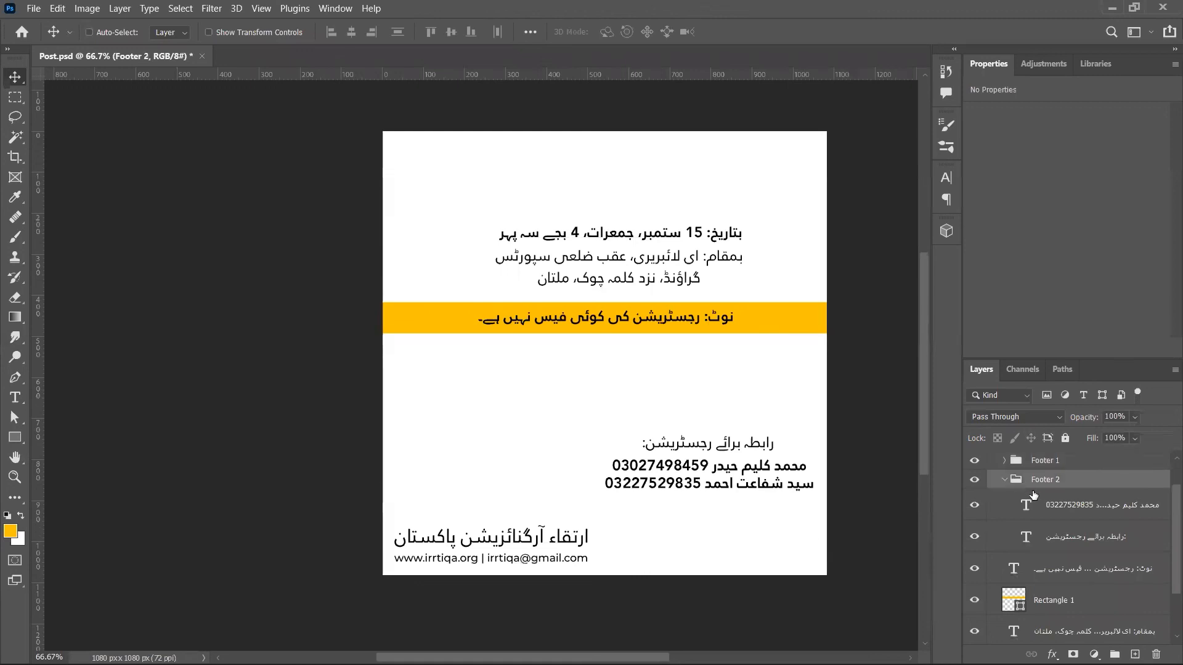
left_click(1066, 522)
left_click(1089, 576, "shift")
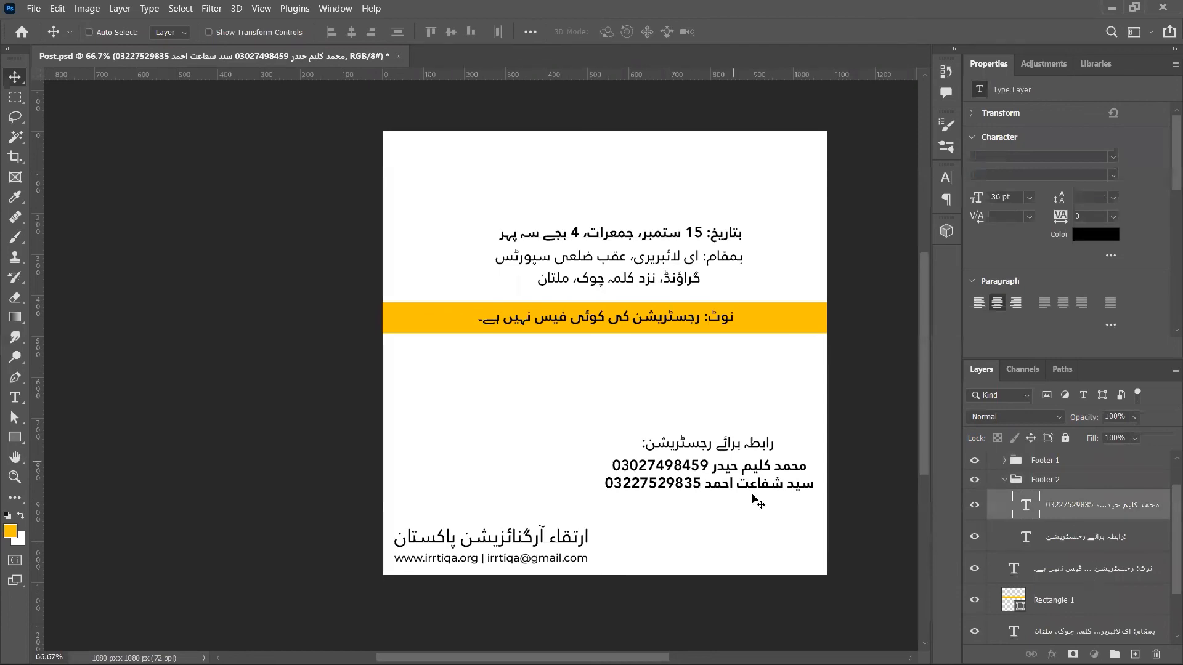
left_click_drag(799, 482, 802, 529)
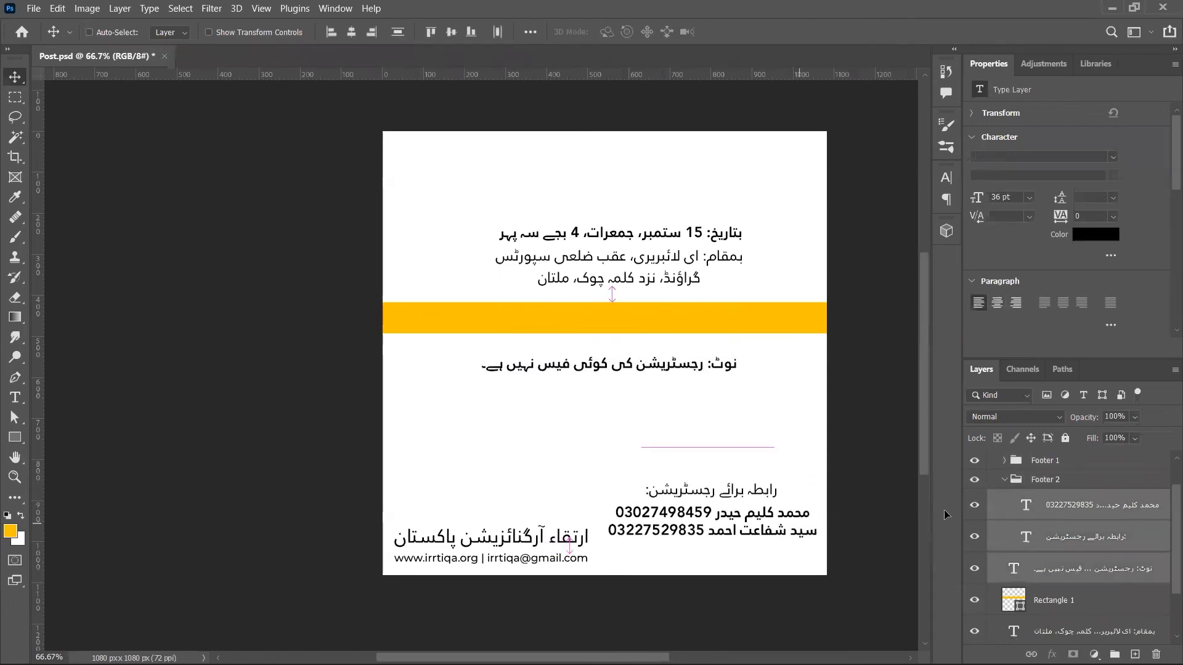
key("ctrl+z")
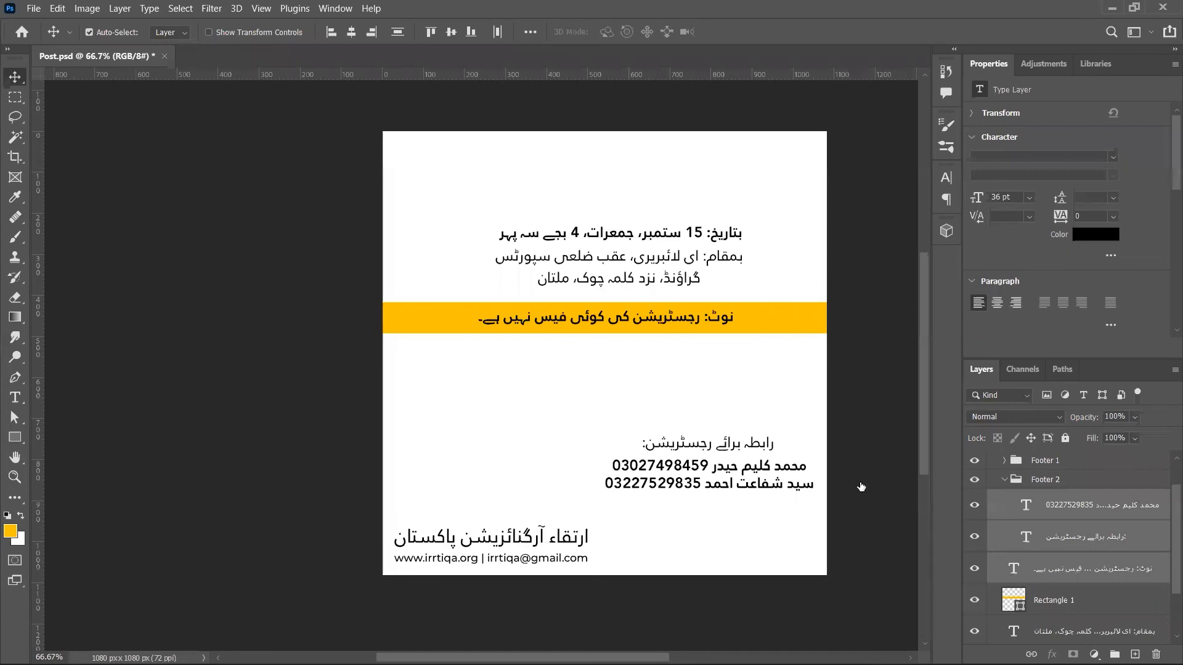
- Move the contact heading and numbers to the page's bottom-right corner and right-align both texts to the same right edge
left_click_drag(803, 469, 809, 543)
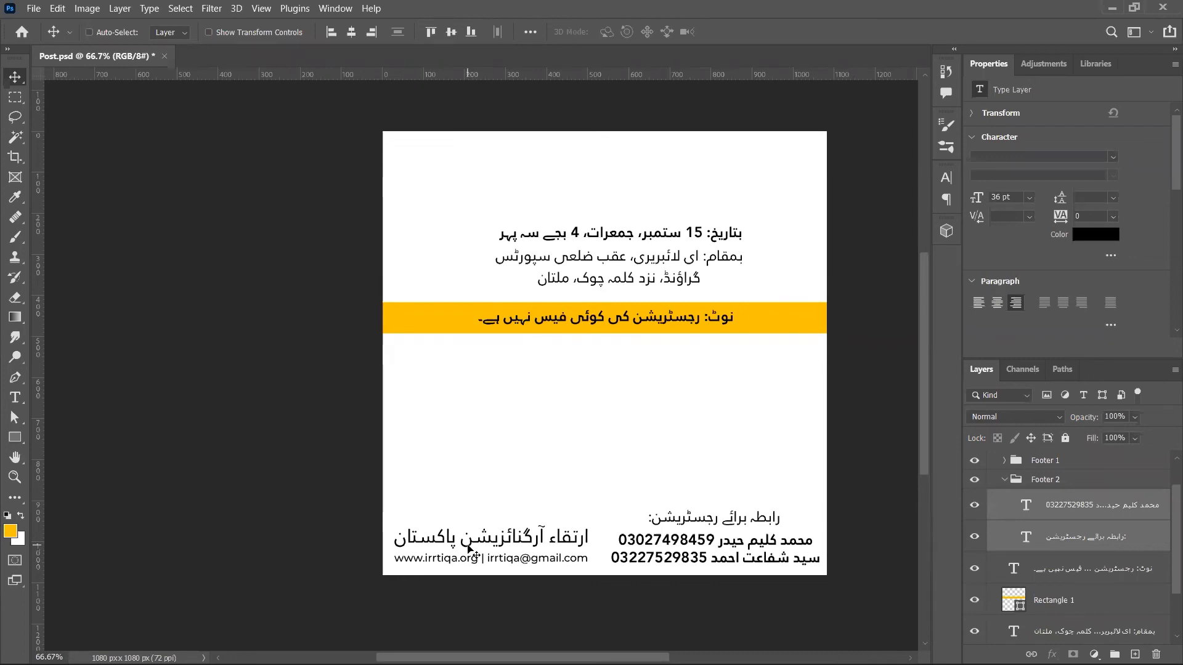
left_click(369, 34)
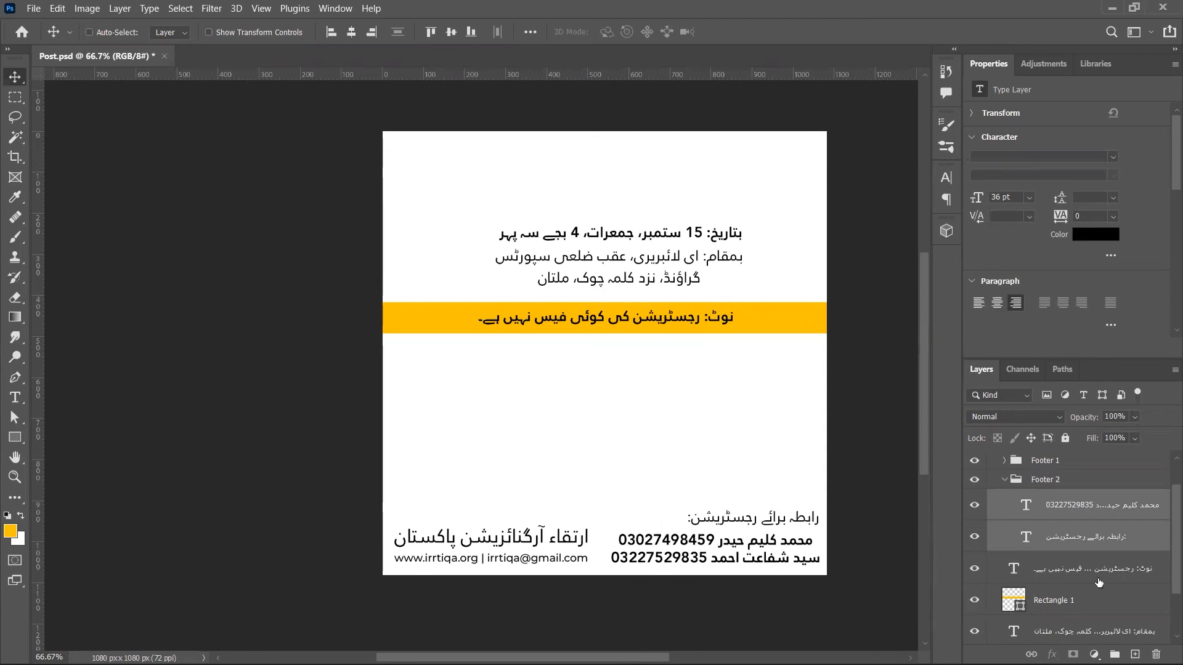
left_click(1130, 506)
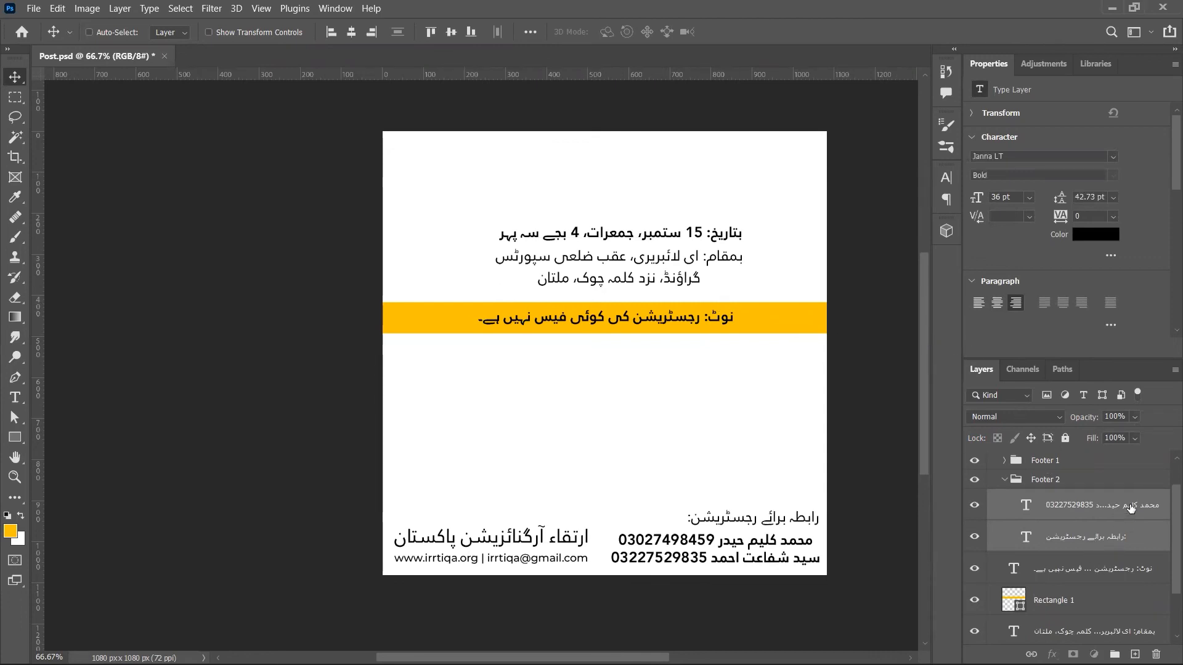
left_click(1016, 302)
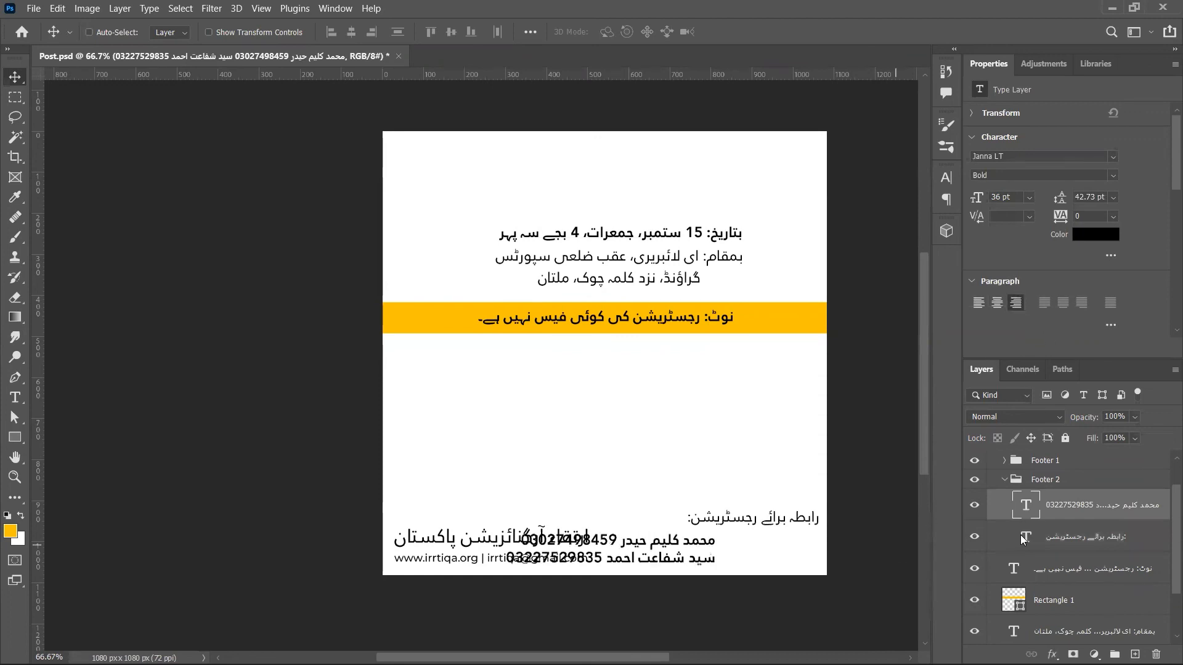
left_click(1132, 541, "ctrl")
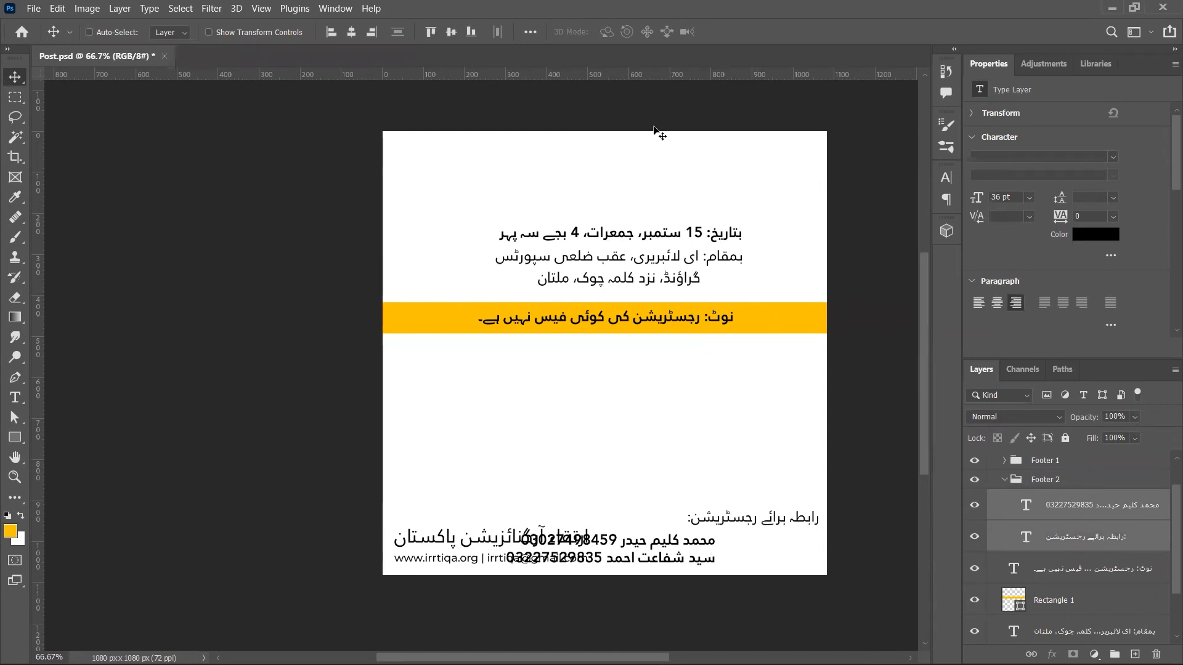
left_click(371, 32)
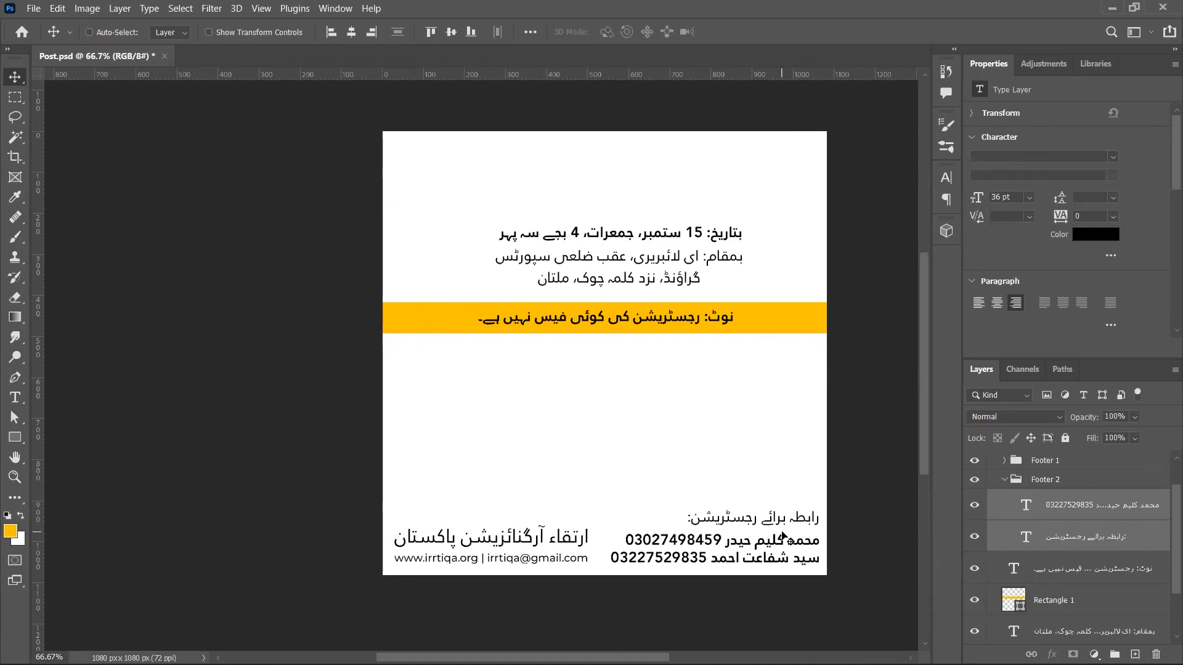
- Place a horizontal guide just beneath the lowest footer text lines to check their vertical alignment
left_click_drag(780, 75, 800, 564)
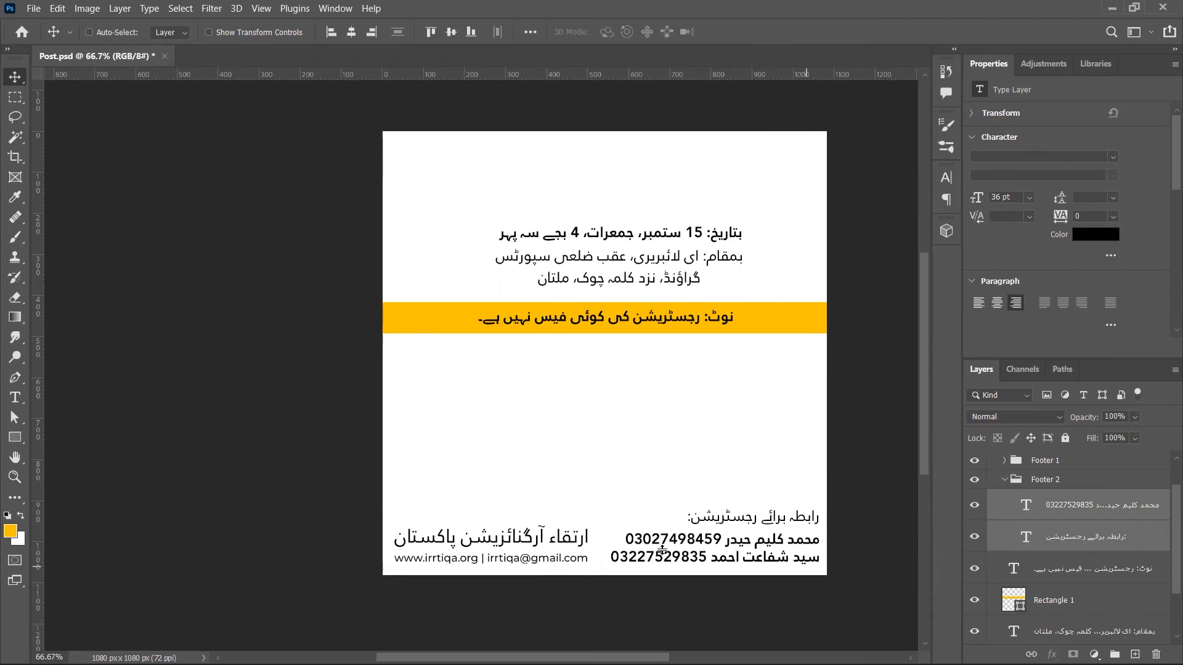
key("z")
left_click_drag(639, 557, 680, 557)
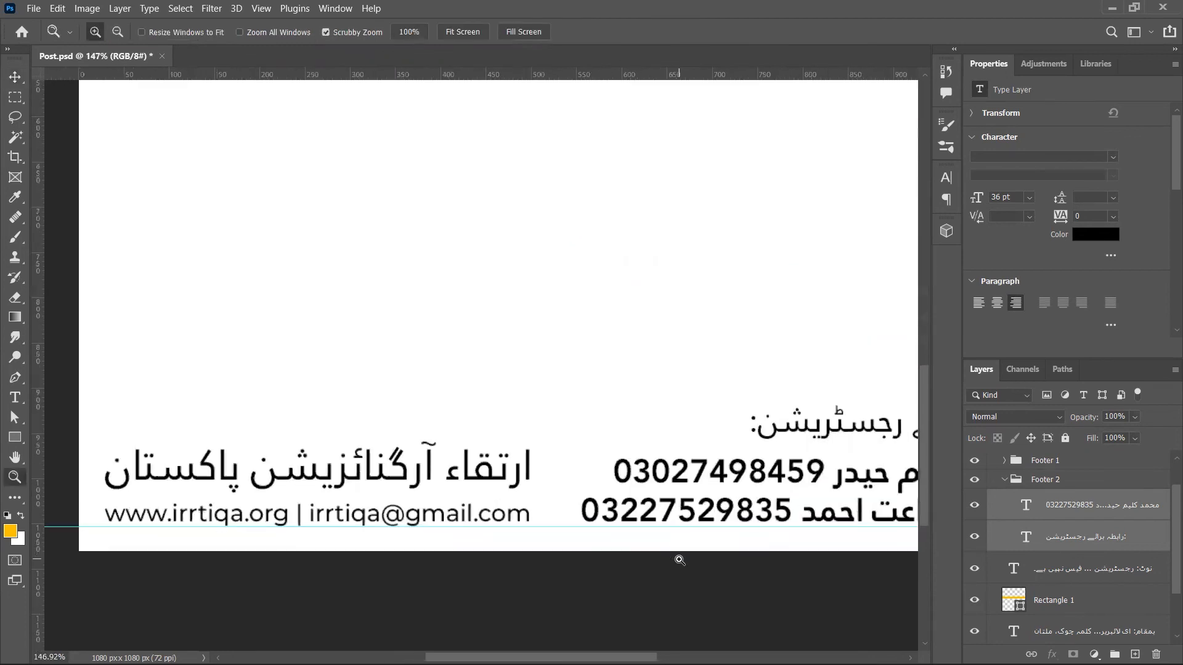
scroll(431, 446, "right", 5)
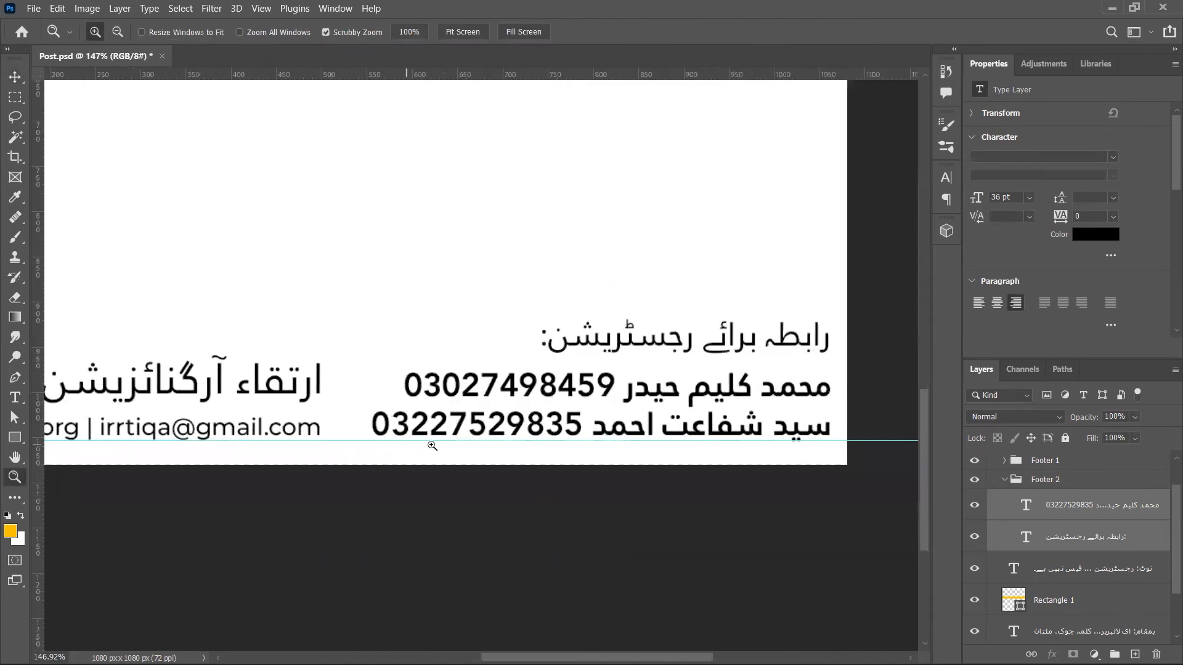
scroll(432, 445, "left", 3)
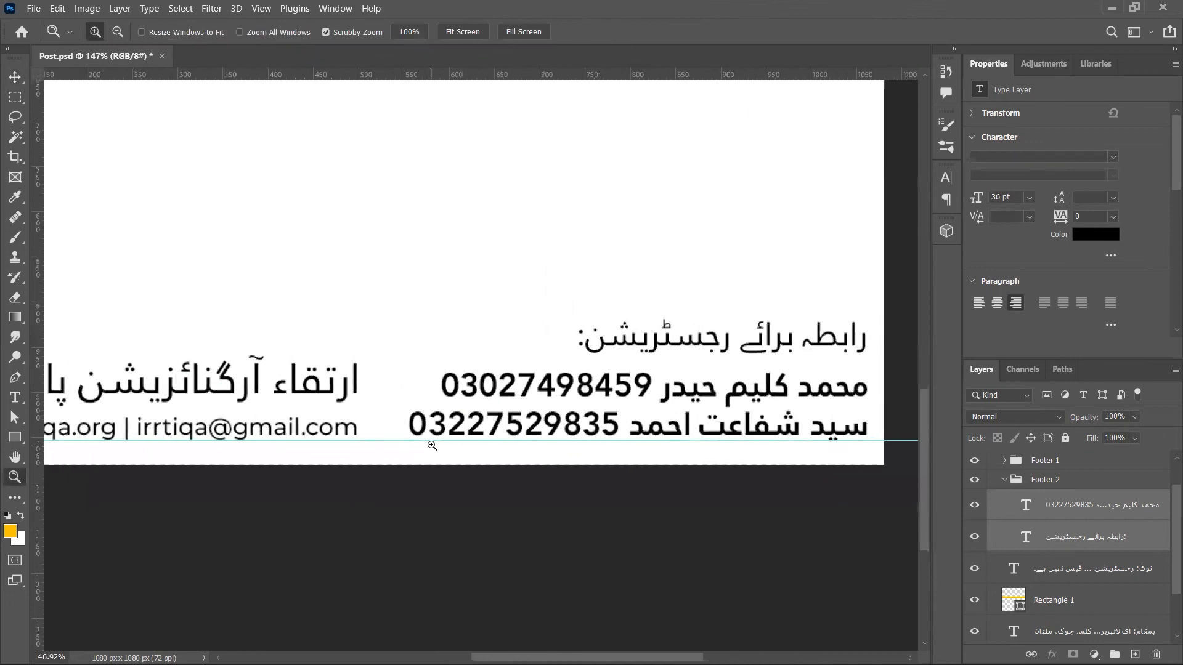
key("v")
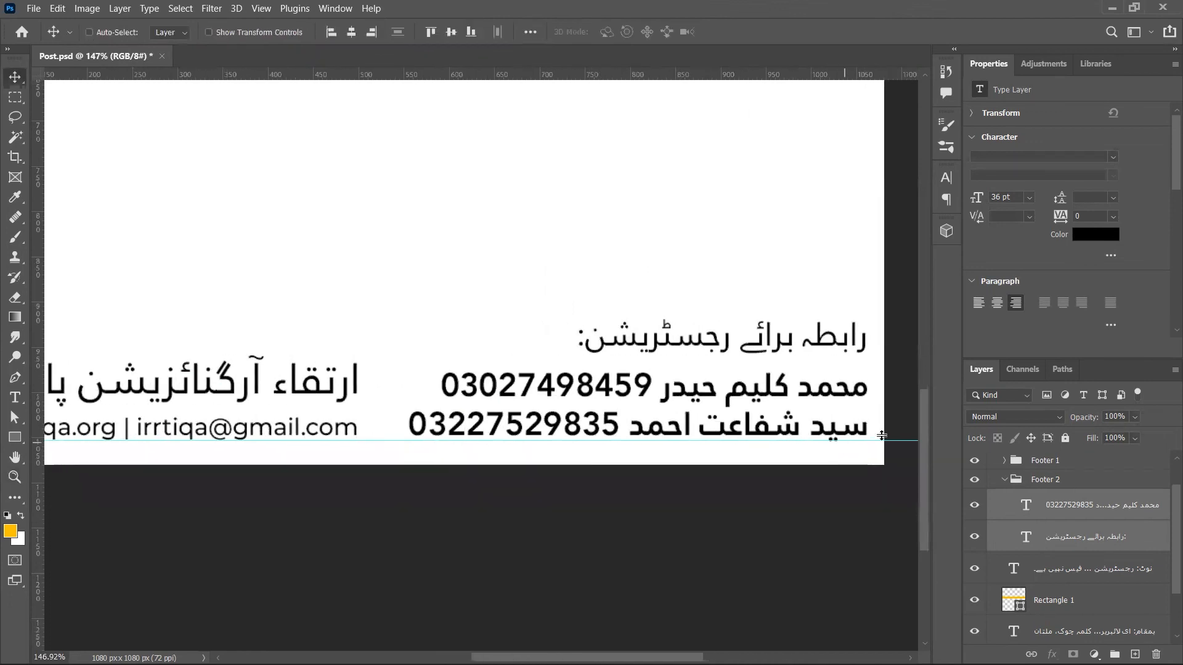
- Scale the contact heading down to 76.84%, a text size of 27.66 pt, keeping its right edge in place
key("ctrl")
key("ctrl")
key("t")
key("v")
key("ctrl+t")
left_click_drag(577, 345, 639, 343)
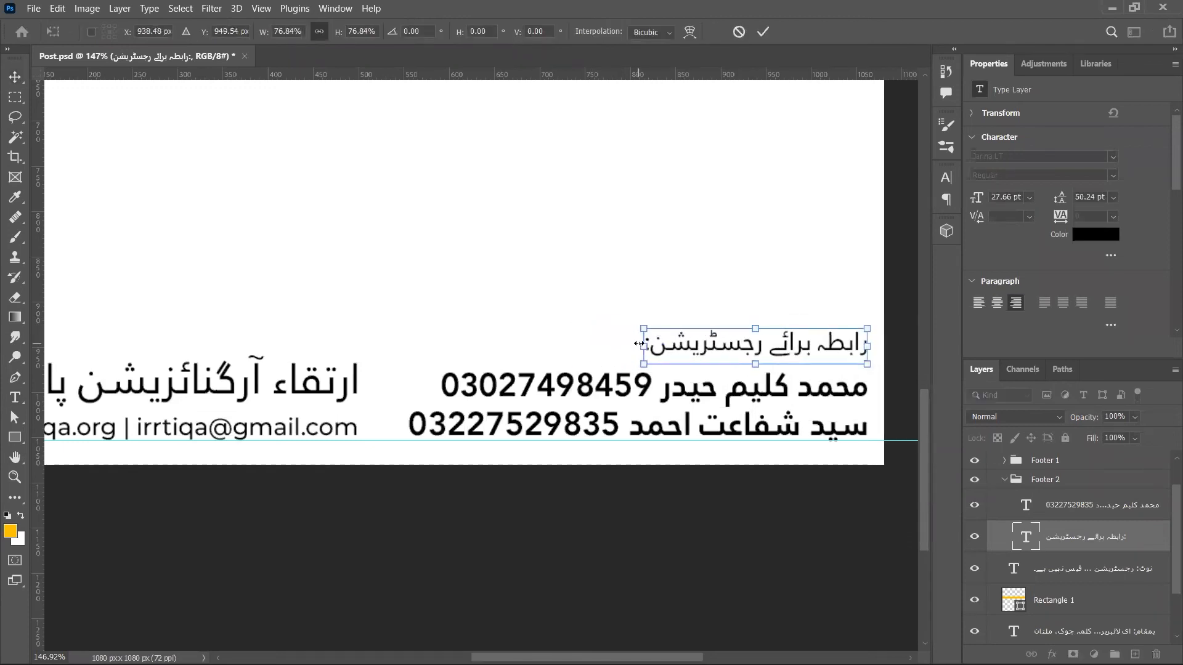
key("Return")
key("ctrl+0")
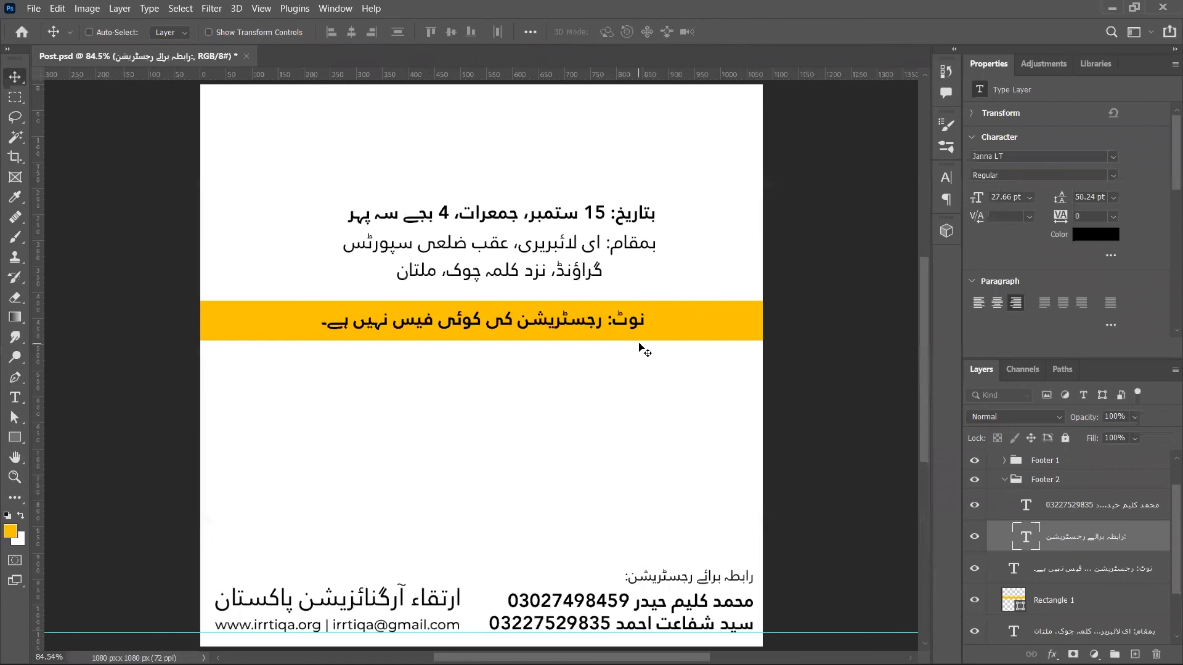
- Draw a 362 × 53 px yellow rectangle over the contact heading, extending past the page's right edge
scroll(639, 343, "right", 2)
scroll(638, 343, "left", 9)
scroll(638, 343, "down", 10)
scroll(639, 343, "left", 2)
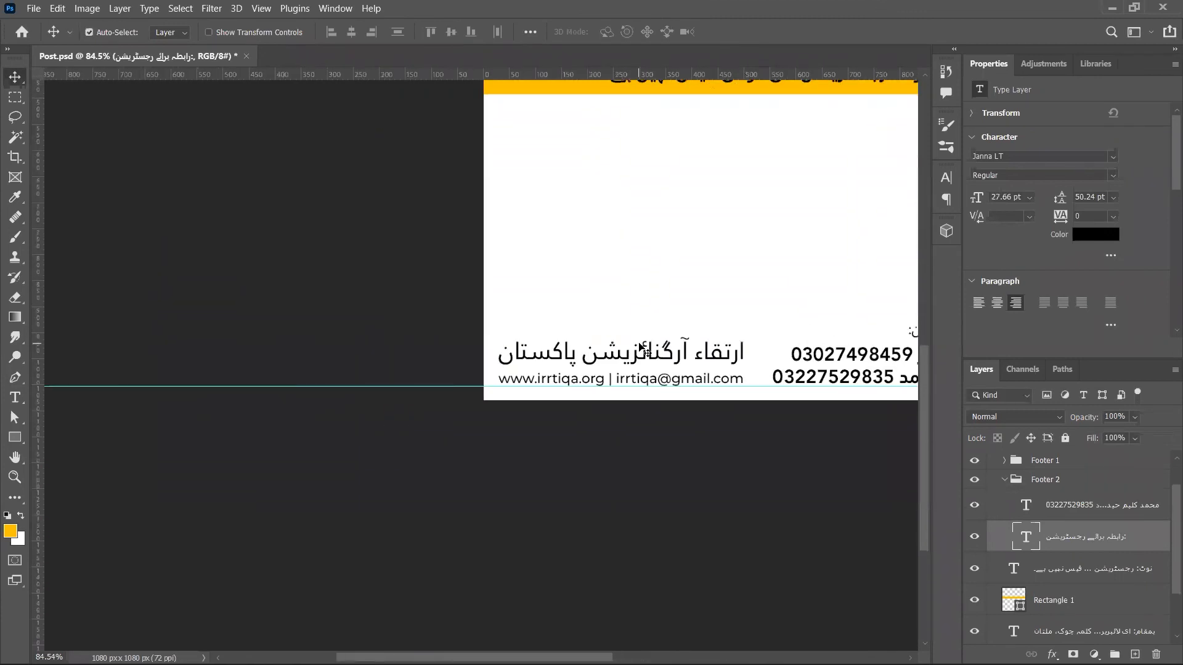
key("ctrl+minus")
key("ctrl+minus")
scroll(639, 343, "right", 2)
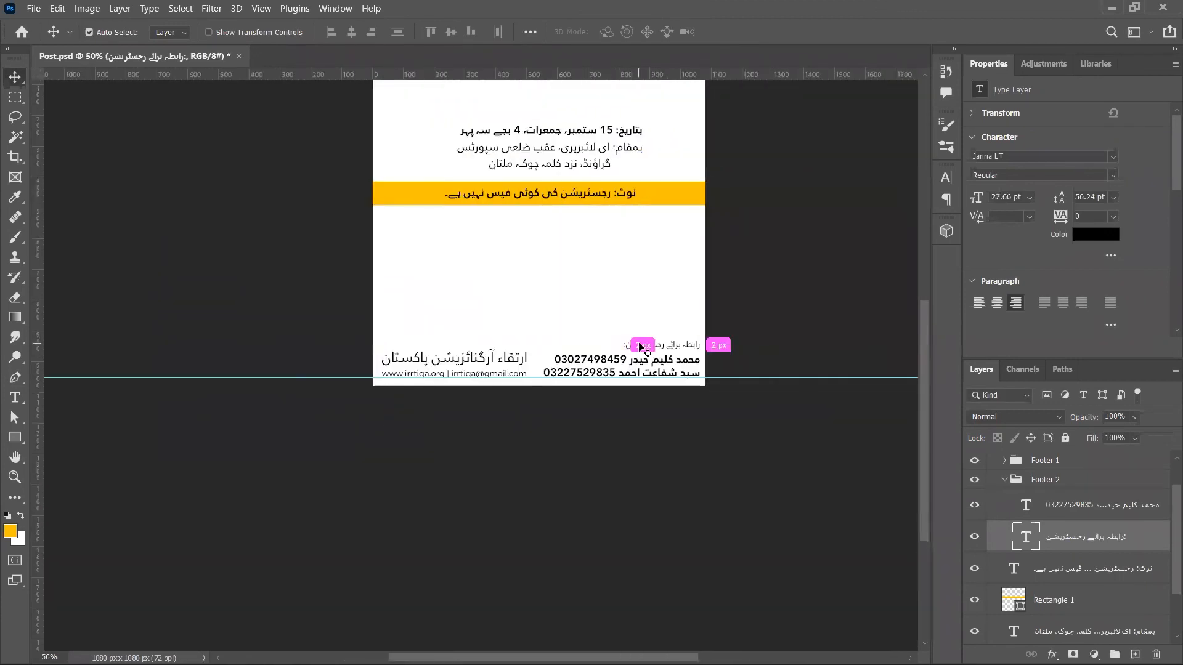
key("ctrl+plus")
key("u")
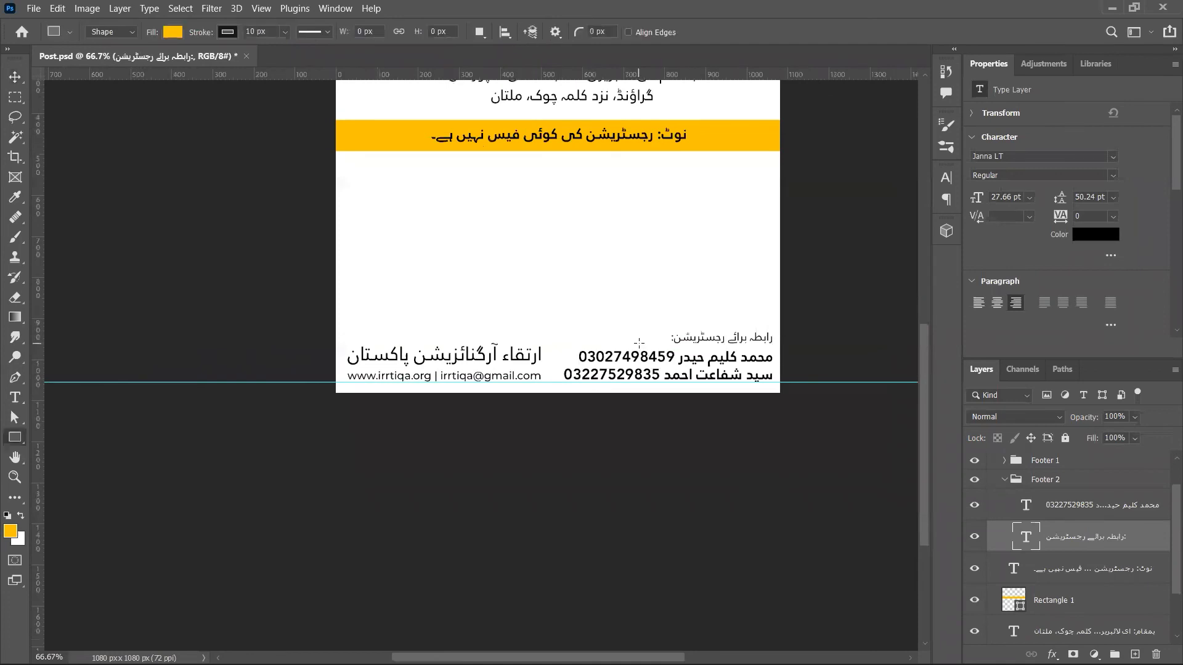
left_click_drag(656, 325, 804, 346)
key("ctrl+plus")
key("ctrl+plus")
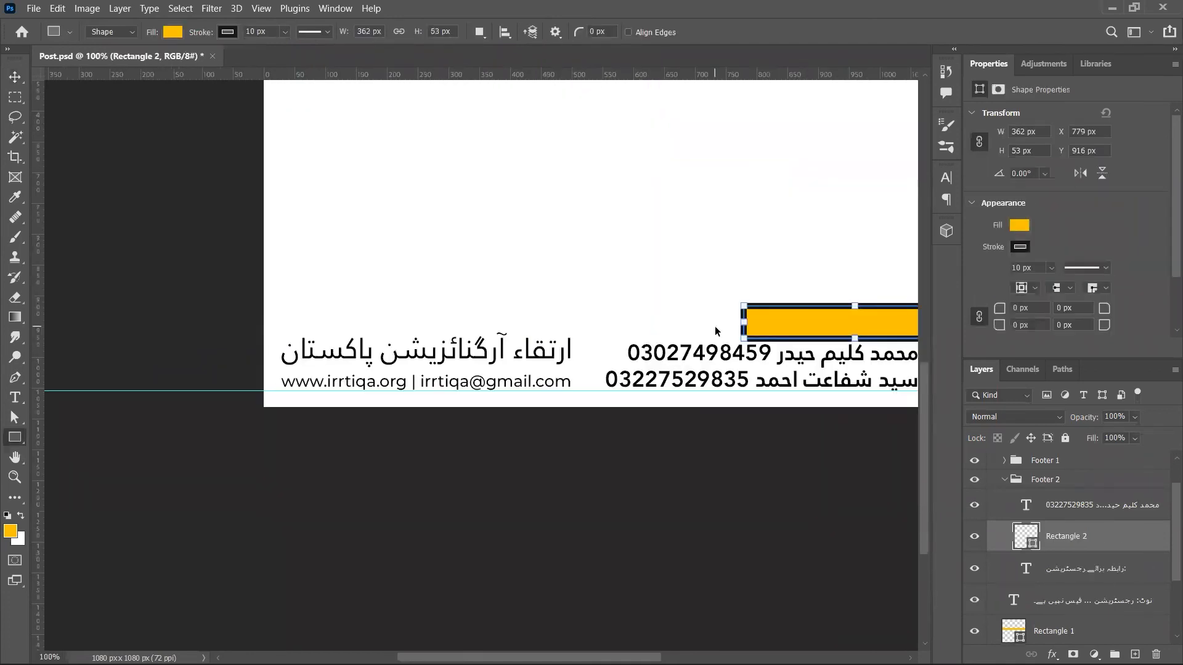
- Round the new rectangle's corners to 26 px and remove its stroke
scroll(890, 349, "left", 5)
scroll(890, 349, "right", 10)
scroll(890, 349, "right", 4)
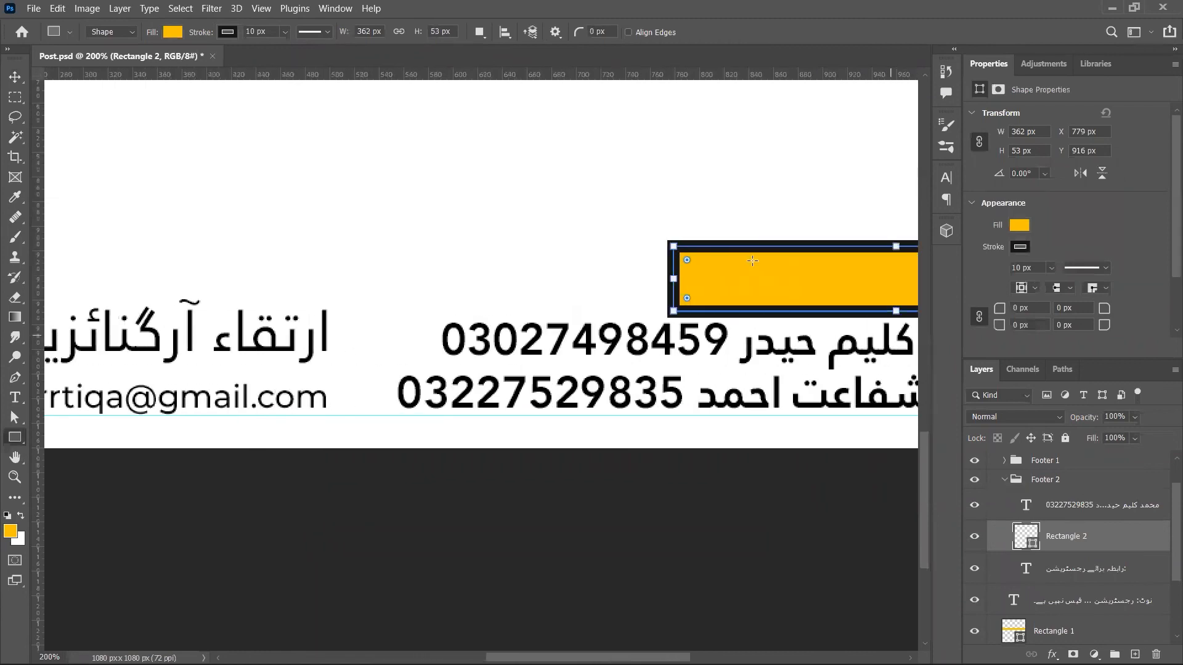
left_click_drag(706, 257, 988, 256)
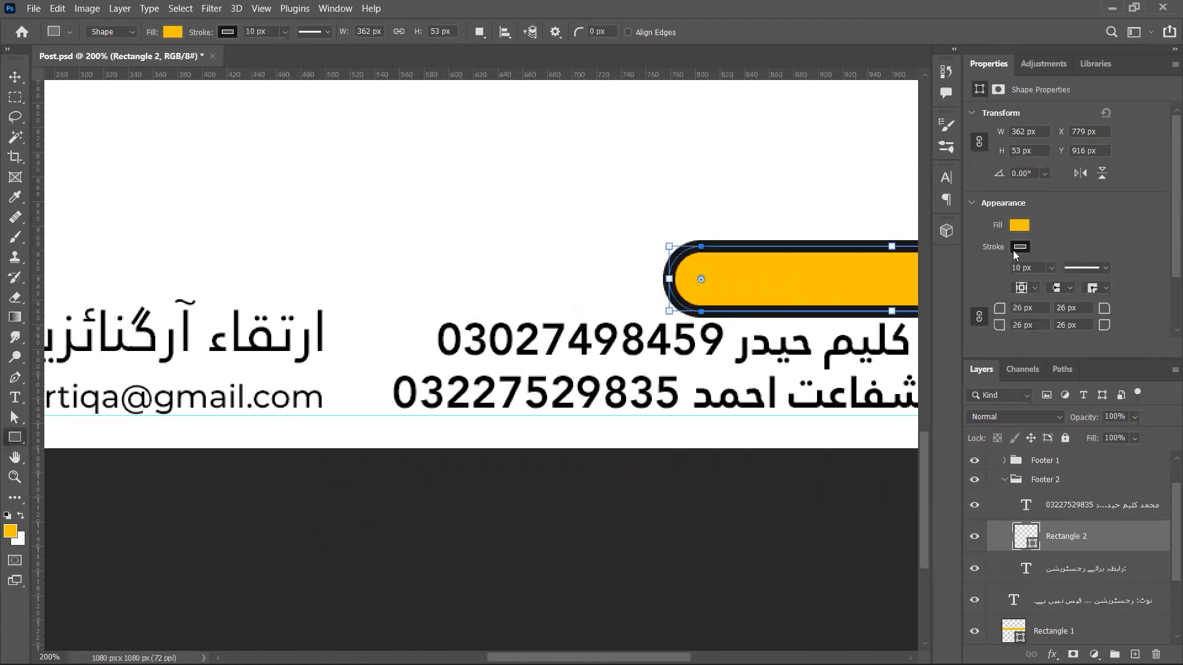
left_click(1014, 248)
left_click(977, 275)
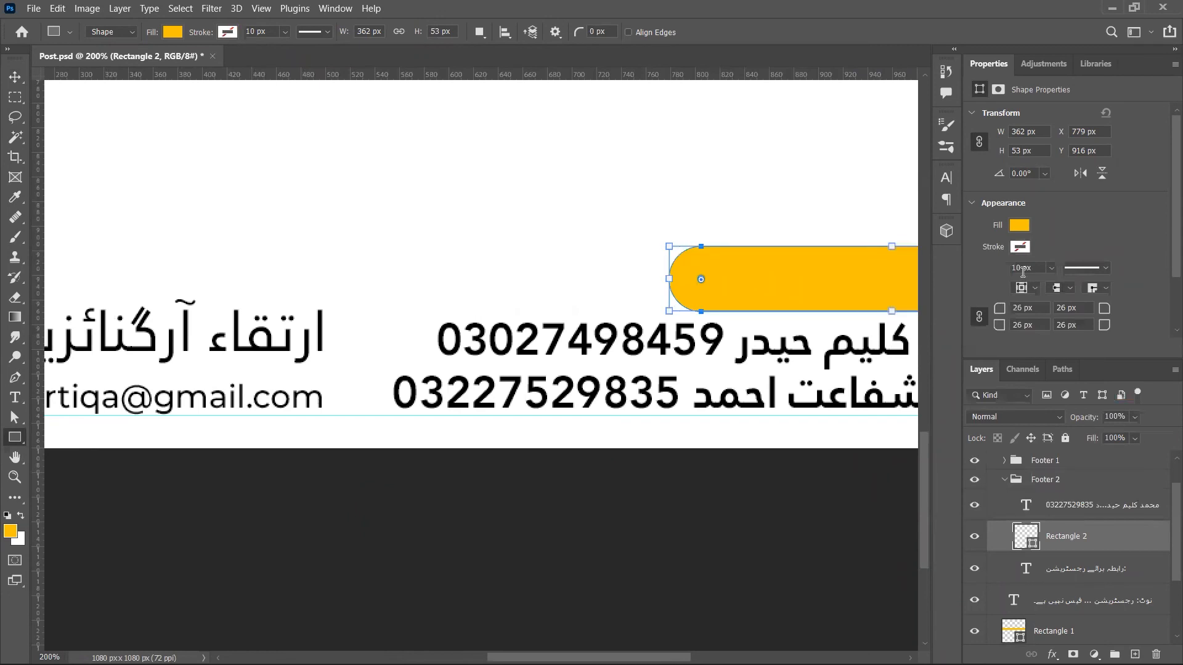
- Place the Rectangle 2 layer beneath the contact heading layer in the Footer 2 group
key("ctrl+0")
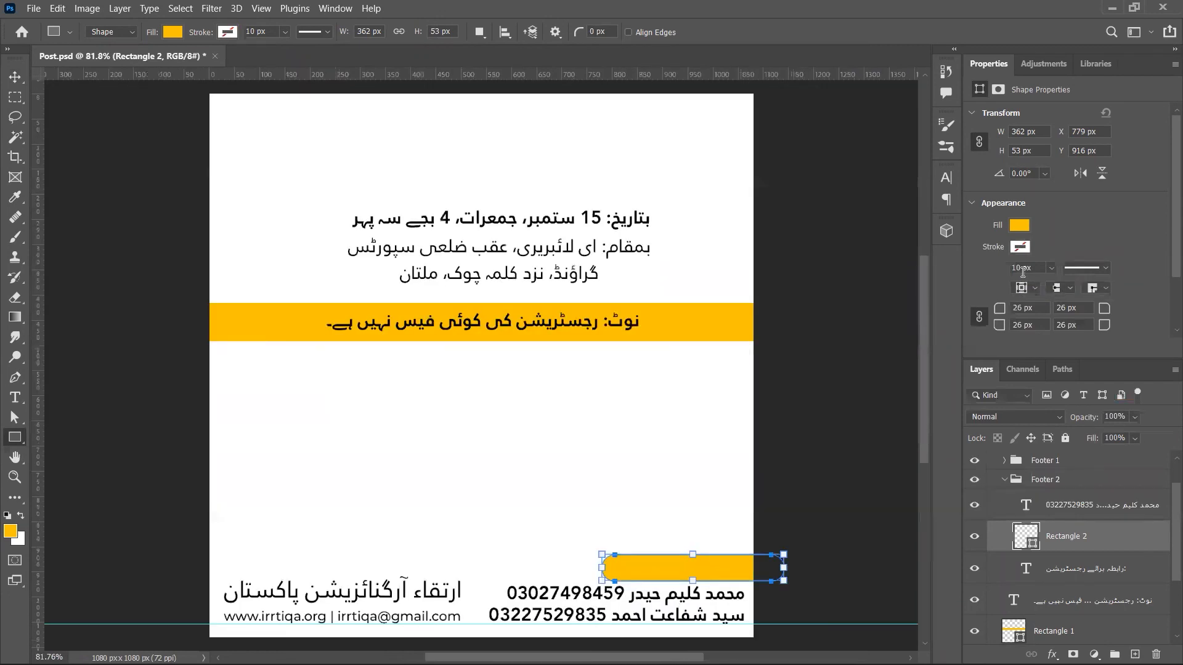
key("i")
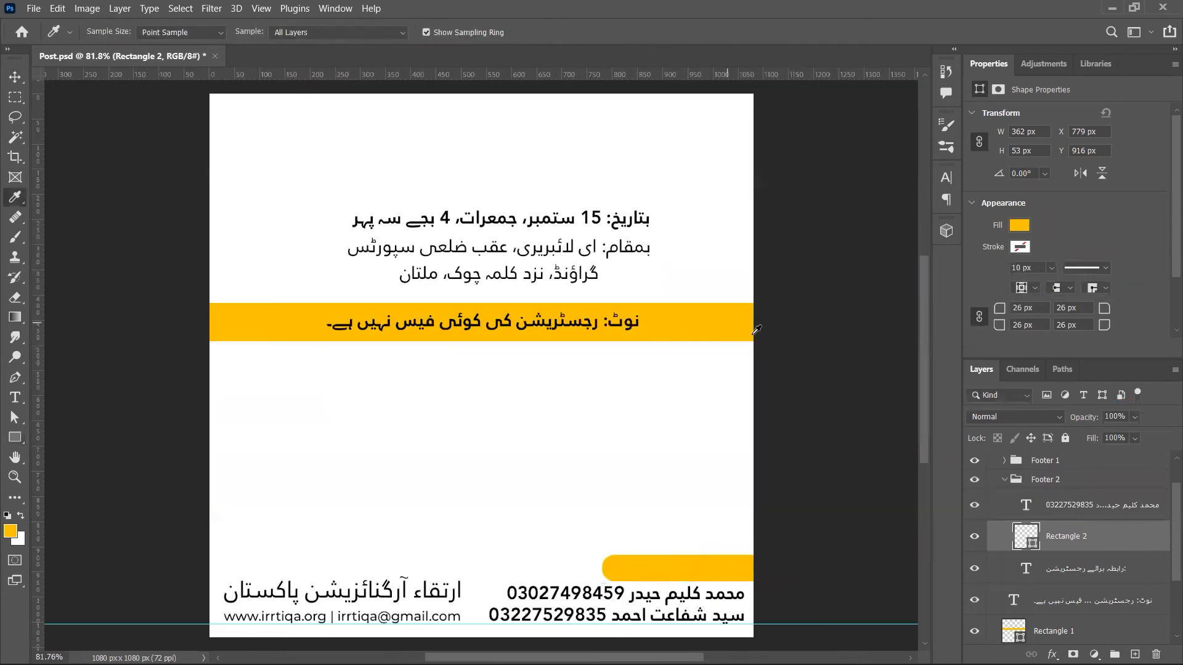
left_click_drag(1025, 509, 1023, 509)
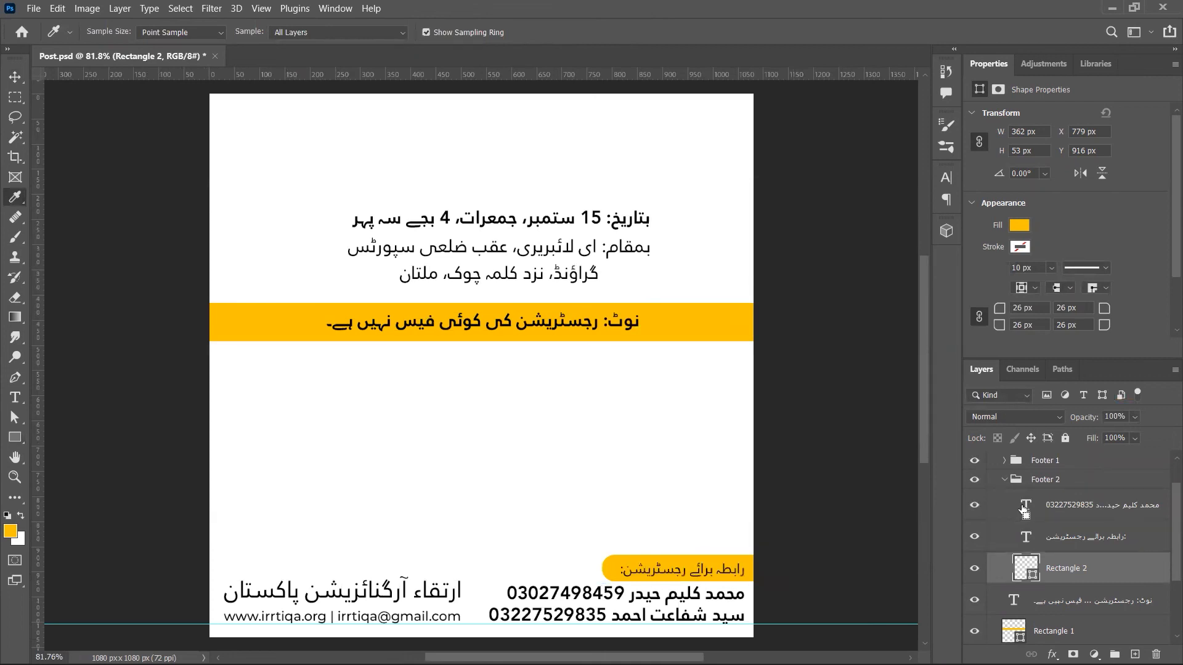
key("v")
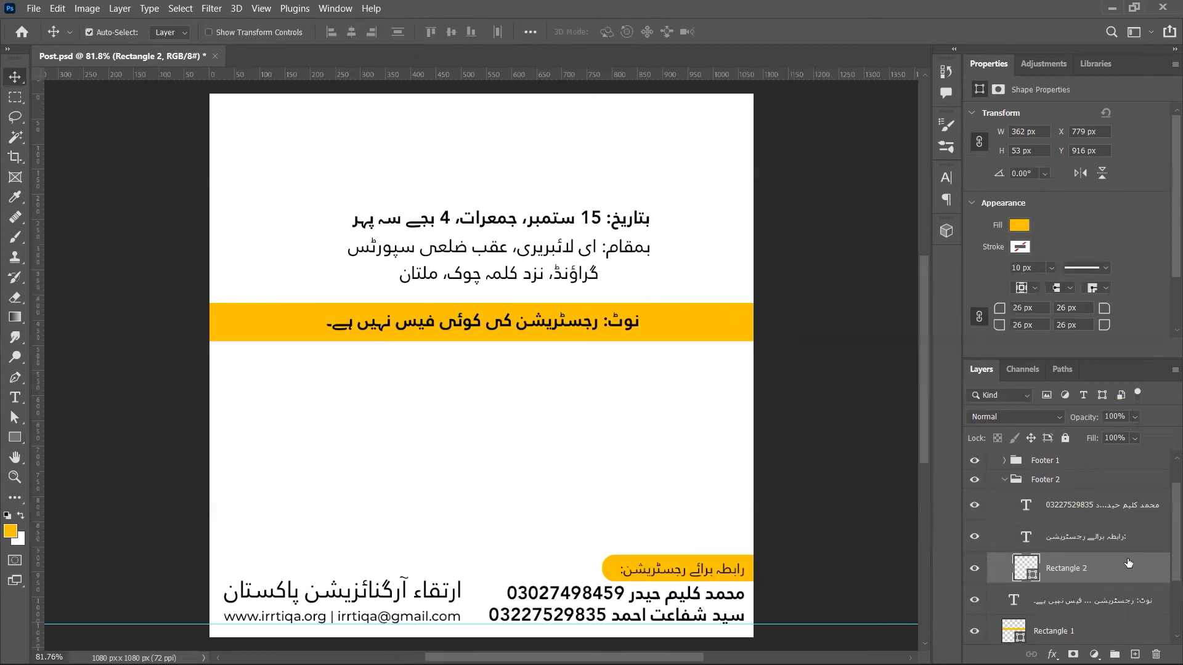
- Move the contact heading and its yellow rectangle up 6 px together, and save the document
left_click(1028, 527, "ctrl")
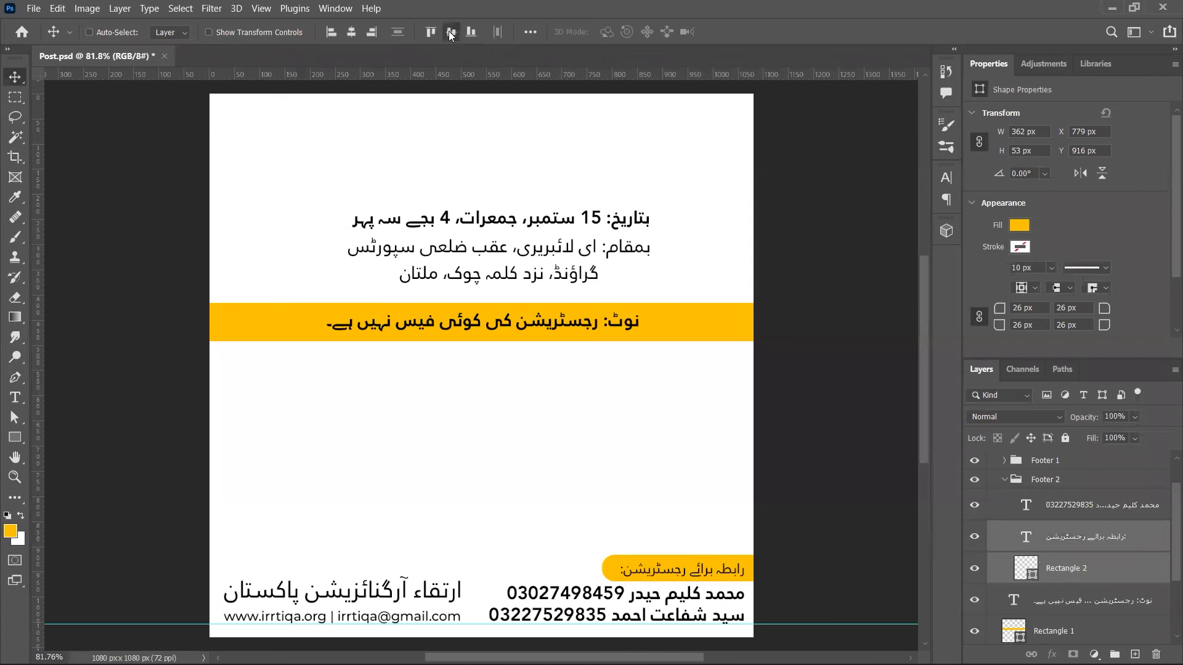
key("Up")
key("Up")
key("Up")
key("Up")
key("Up")
key("Up")
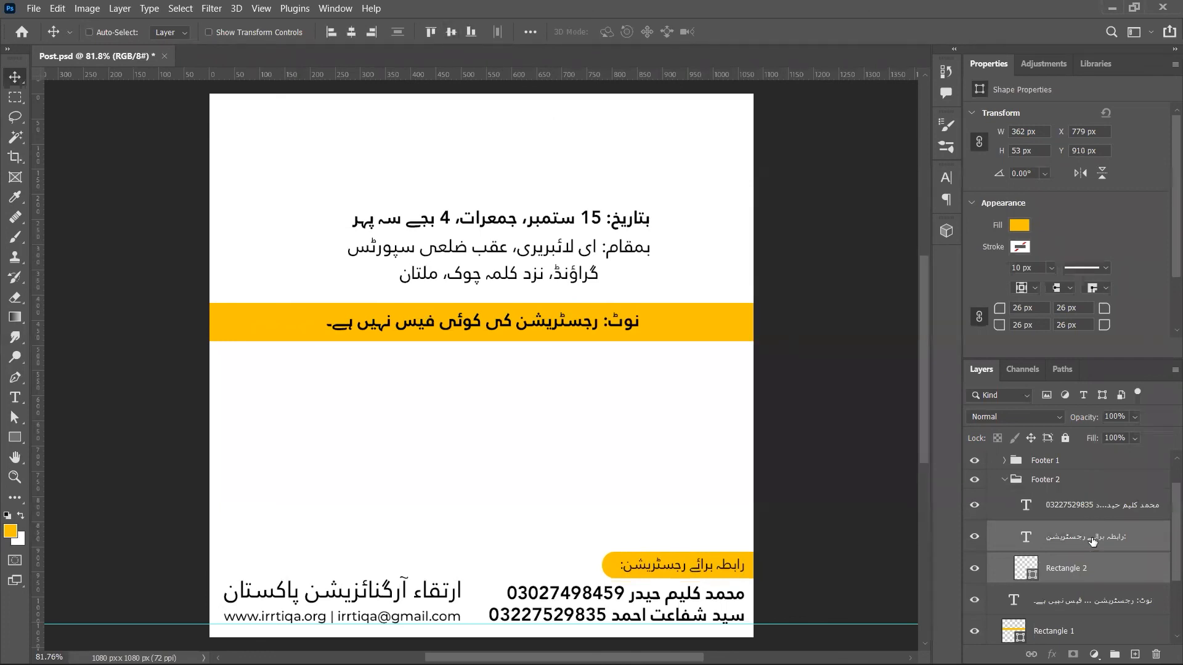
key("ctrl+minus")
key("ctrl+minus")
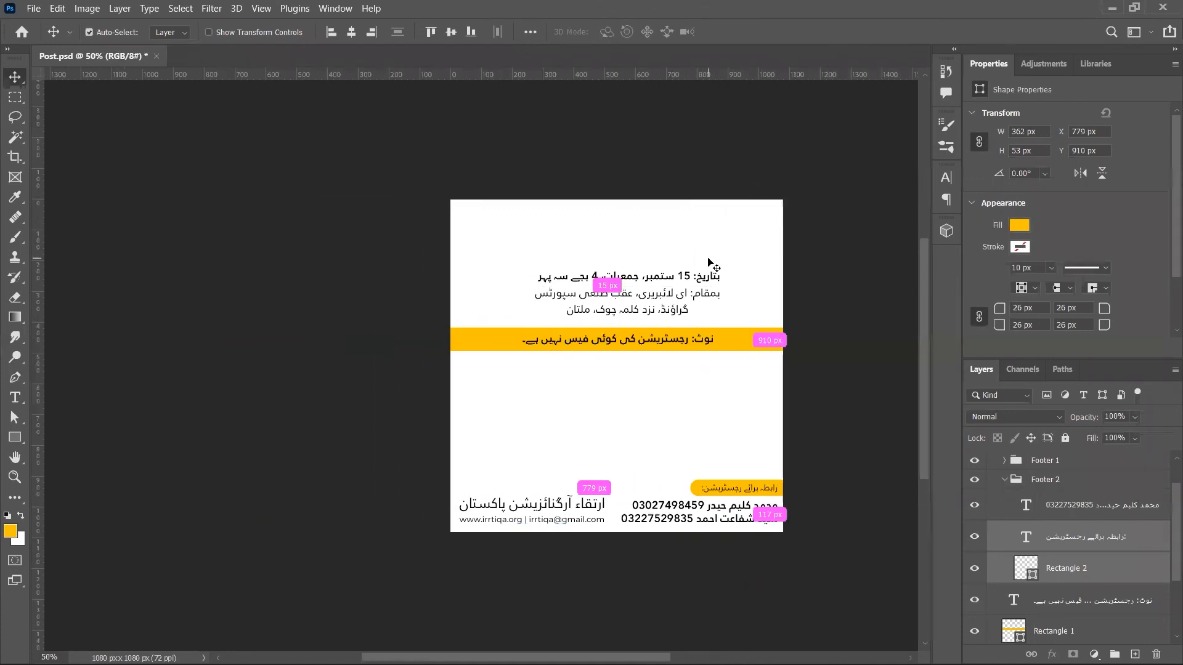
key("ctrl+plus")
scroll(708, 262, "right", 2)
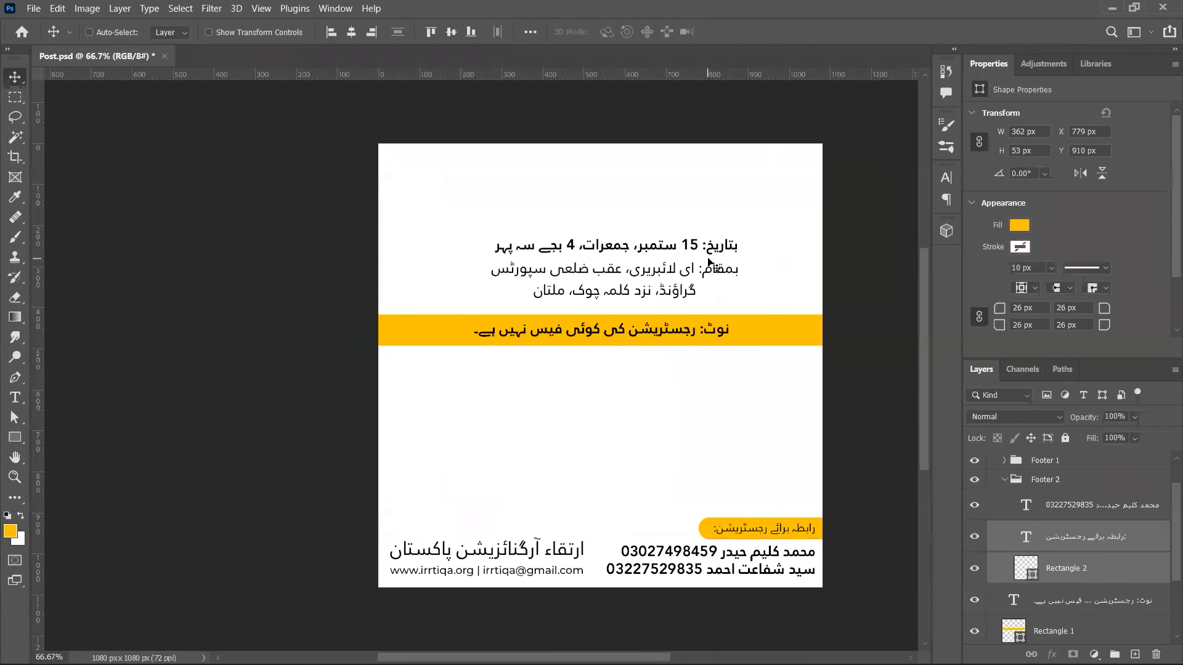
key("ctrl+s")
- Cut the second contact line out of the two-line contact text layer, leaving only the first contact
scroll(708, 261, "down", 2)
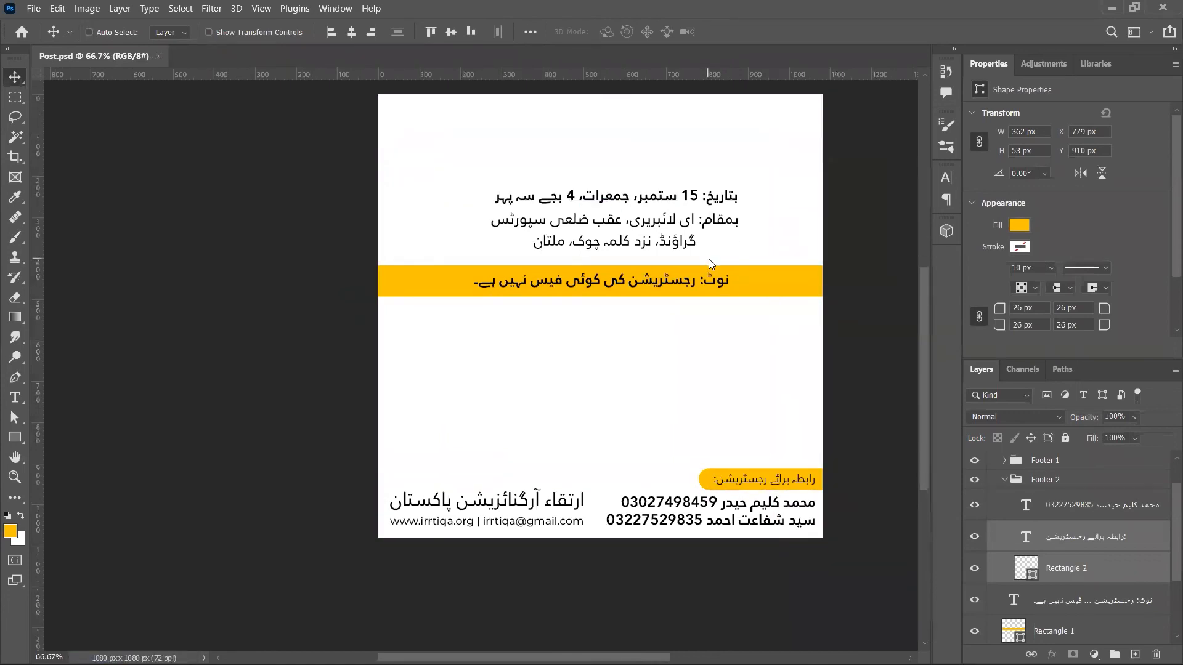
key("t")
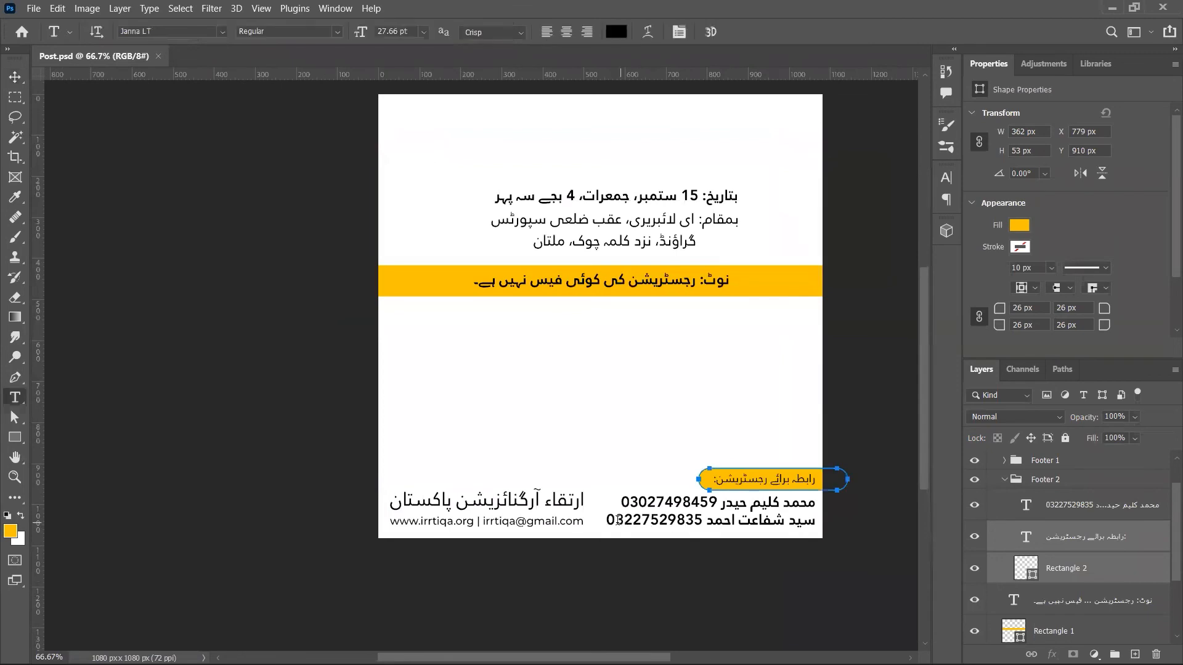
left_click(647, 518)
left_click_drag(606, 520, 819, 514)
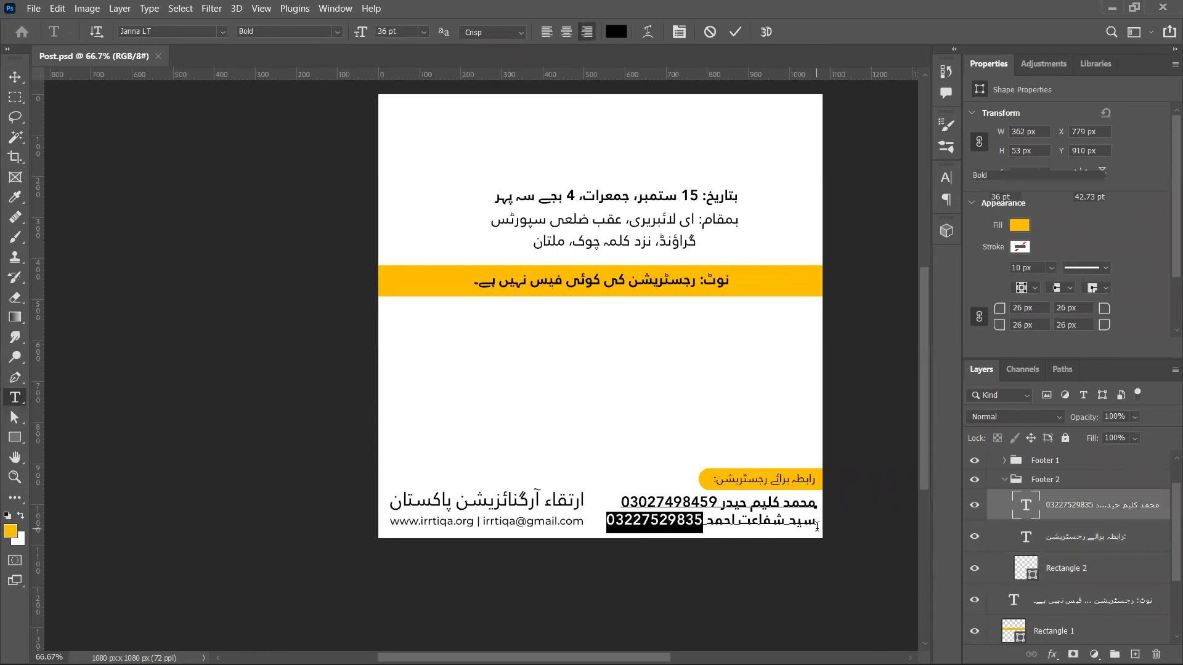
left_click(816, 524, "shift")
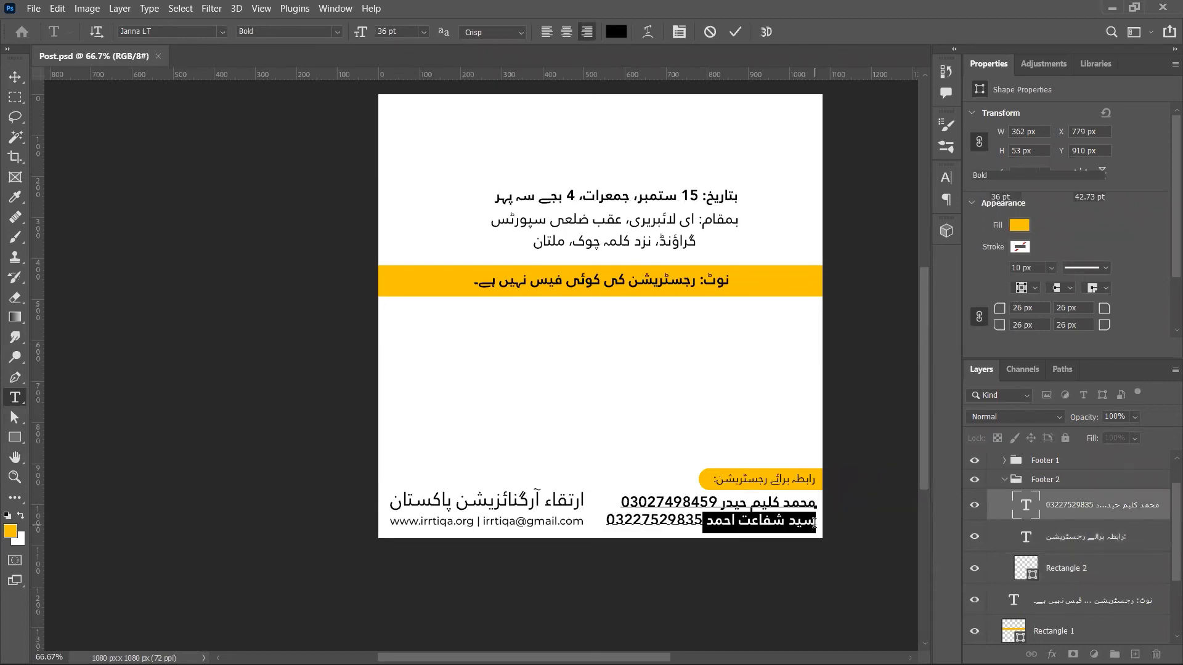
left_click(814, 523)
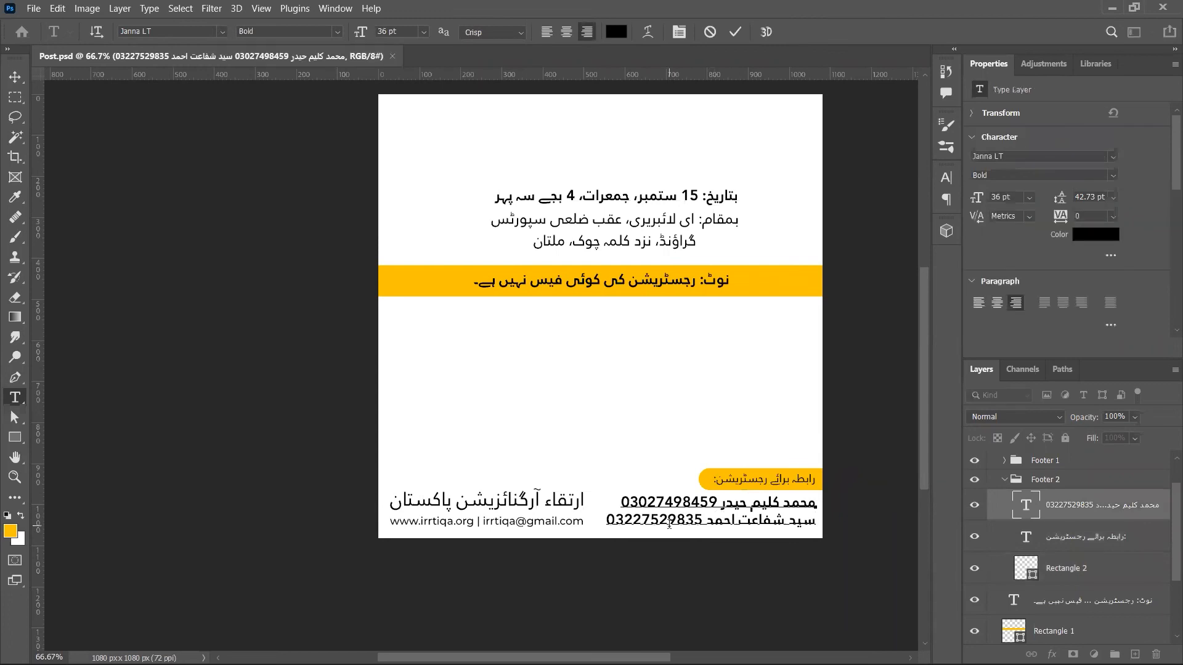
left_click(606, 520, "shift")
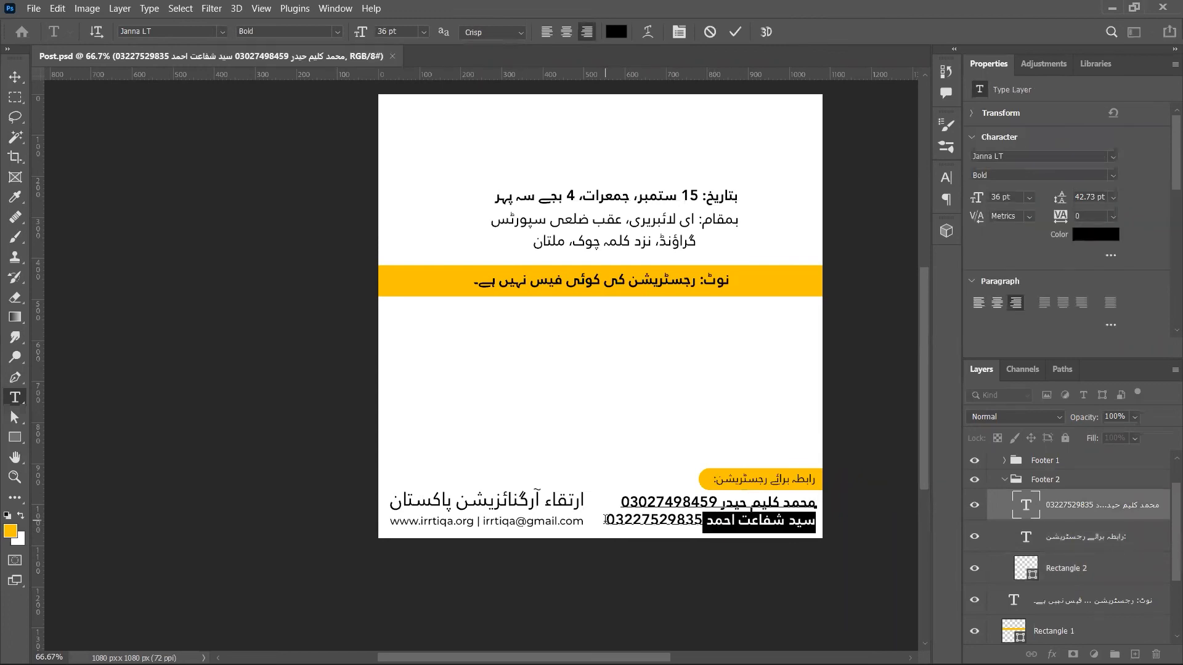
left_click(628, 523)
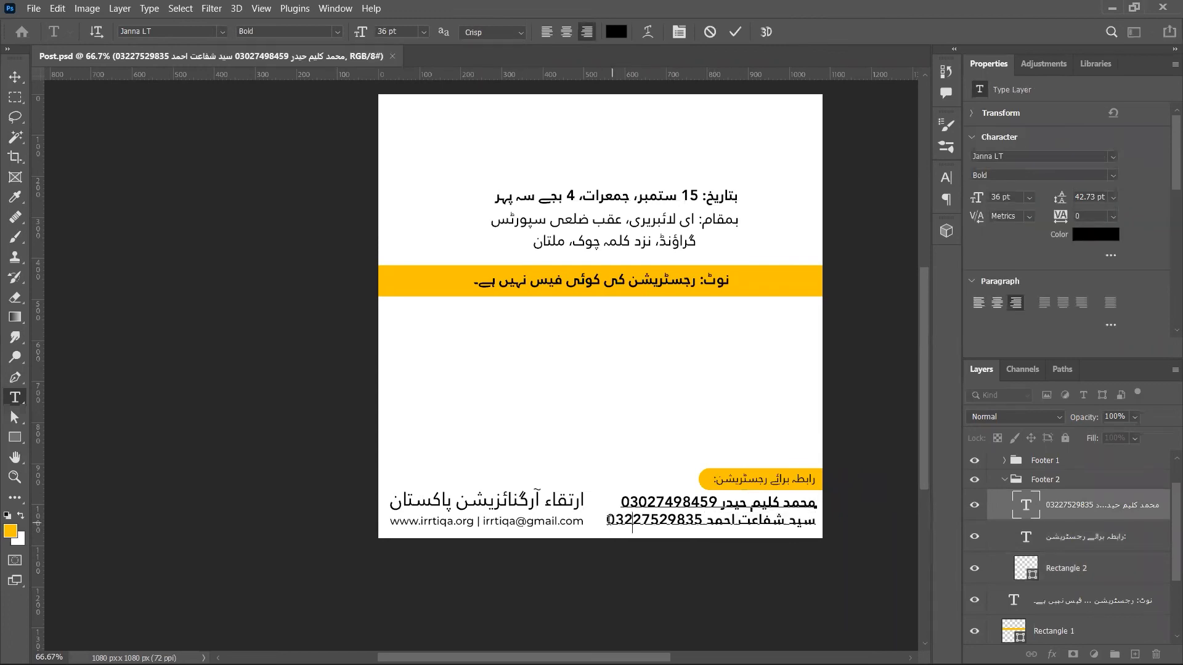
left_click_drag(606, 520, 813, 521)
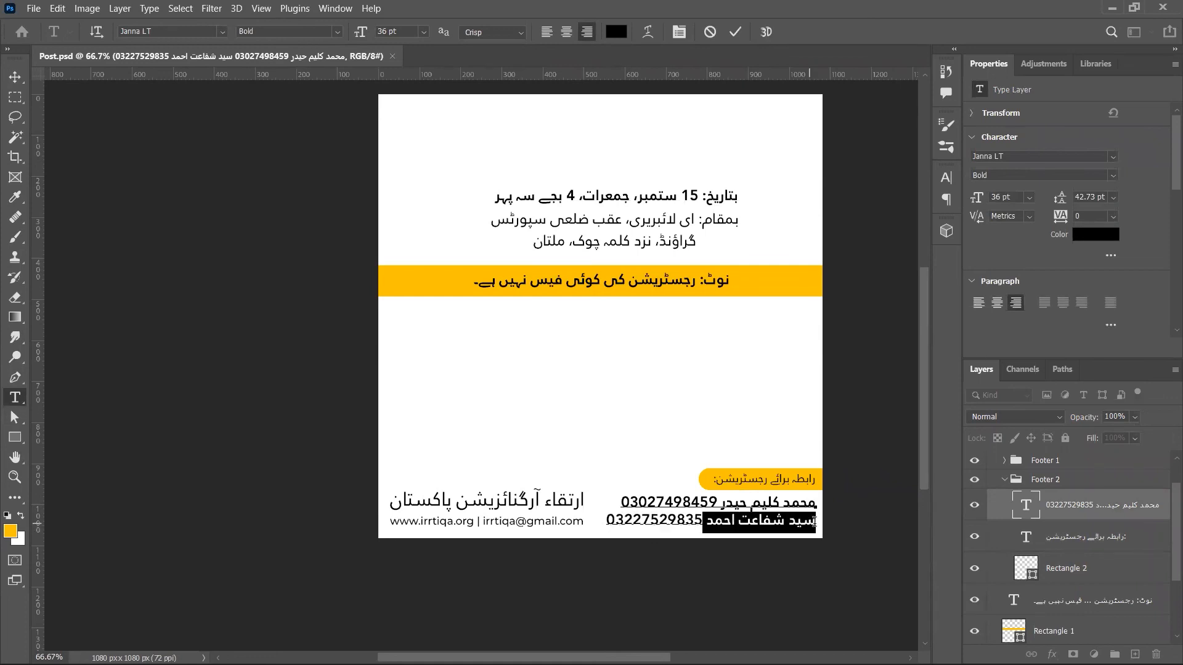
left_click(816, 522)
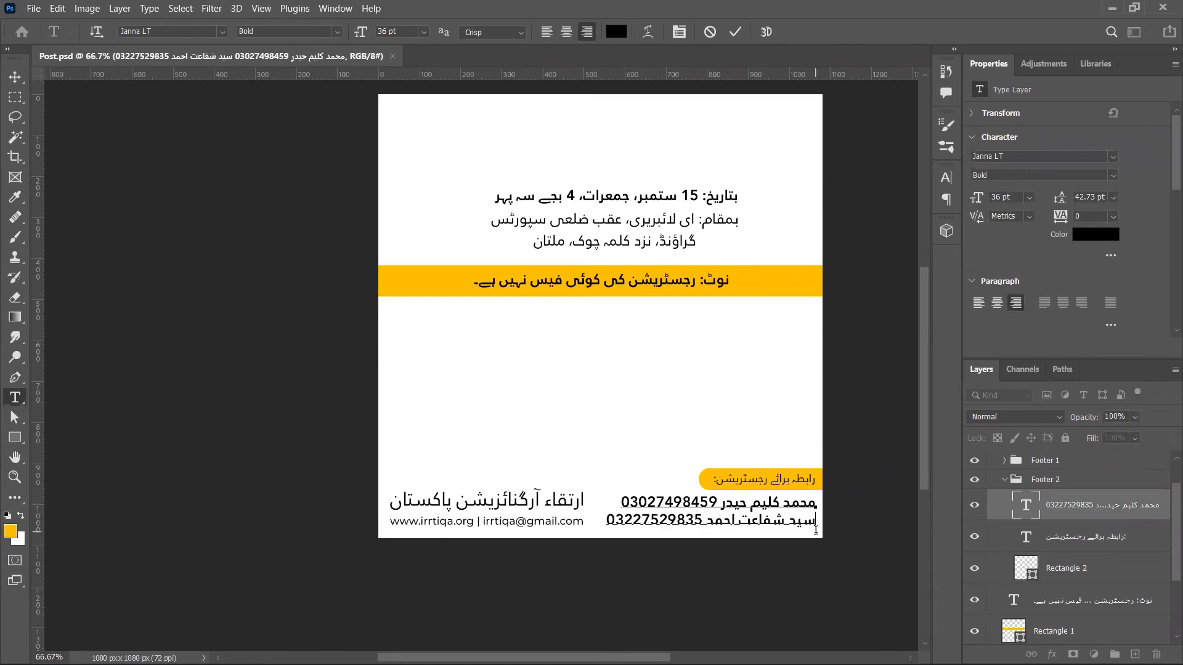
triple_click(816, 530)
key("BackSpace")
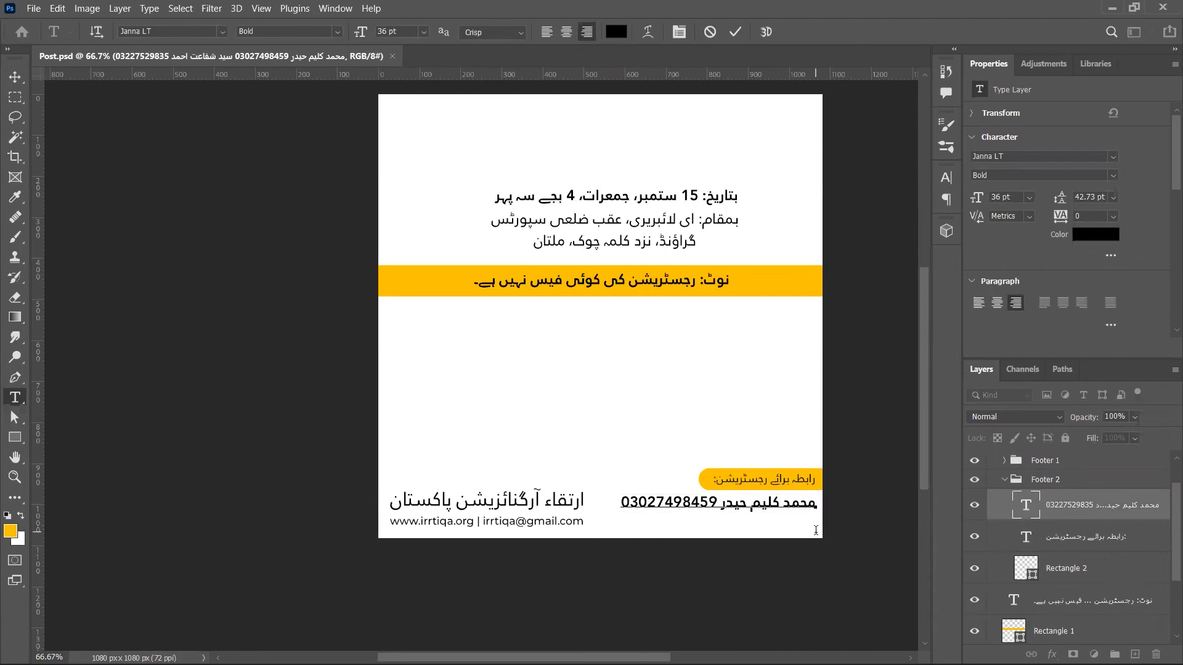
key("ctrl+Return")
- Duplicate the remaining contact line directly below itself and replace the copy's text with the cut second contact line
key("v")
left_click_drag(804, 514, 805, 523)
key("t")
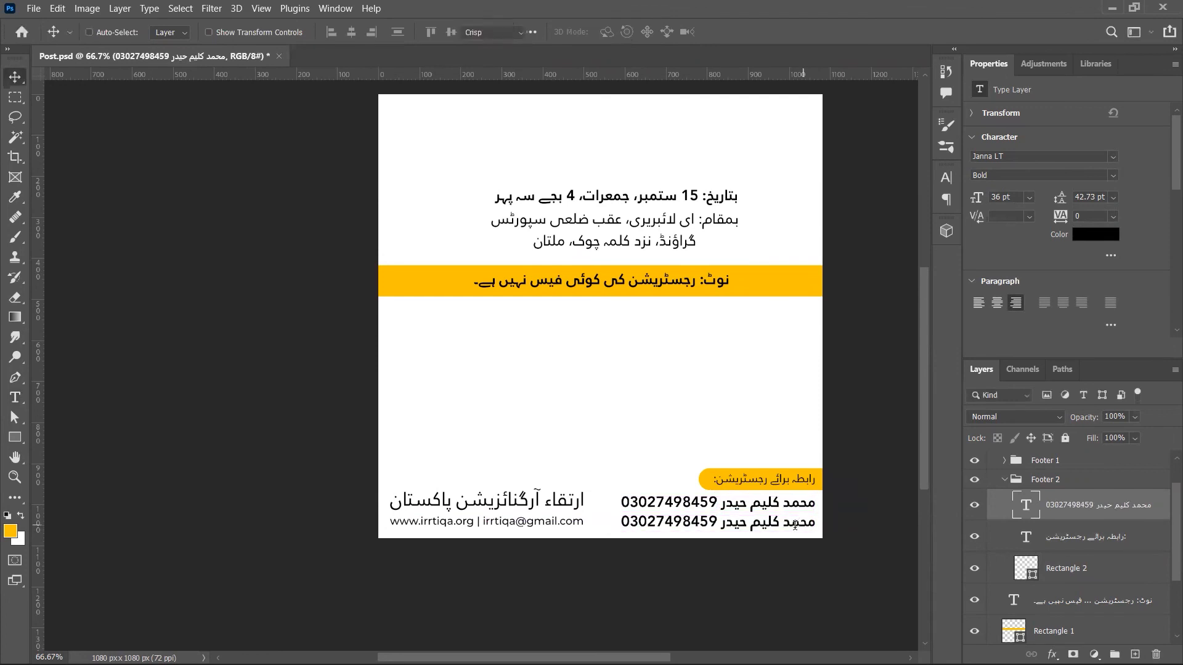
left_click(794, 524)
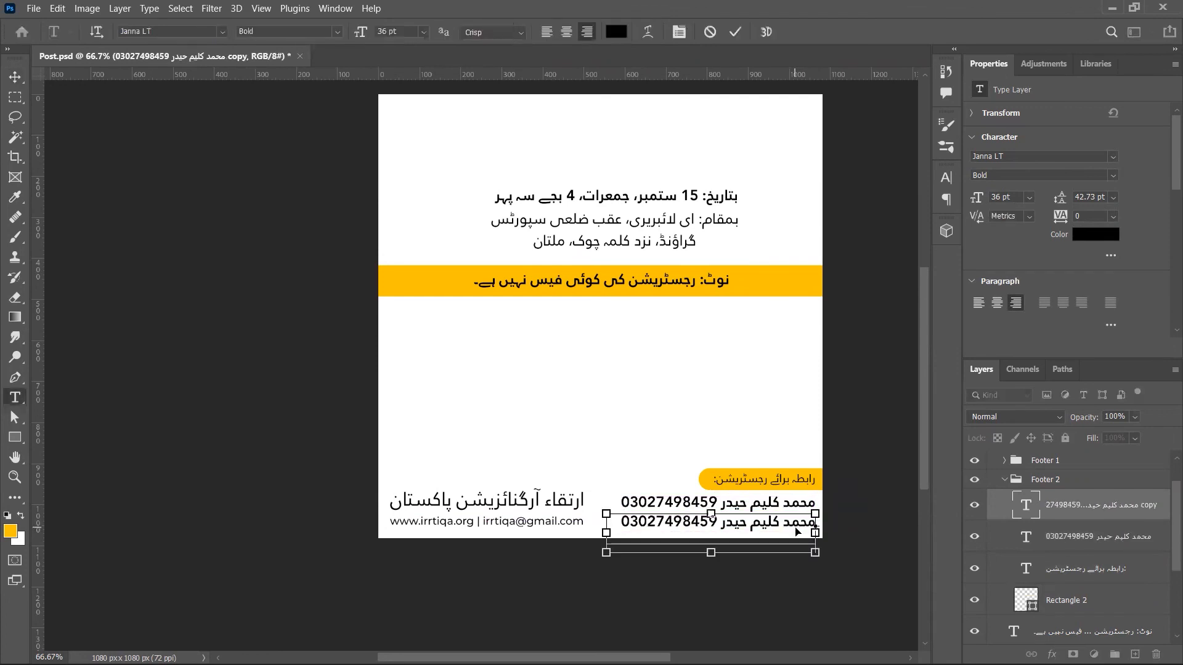
key("ctrl+a")
key("ctrl+v")
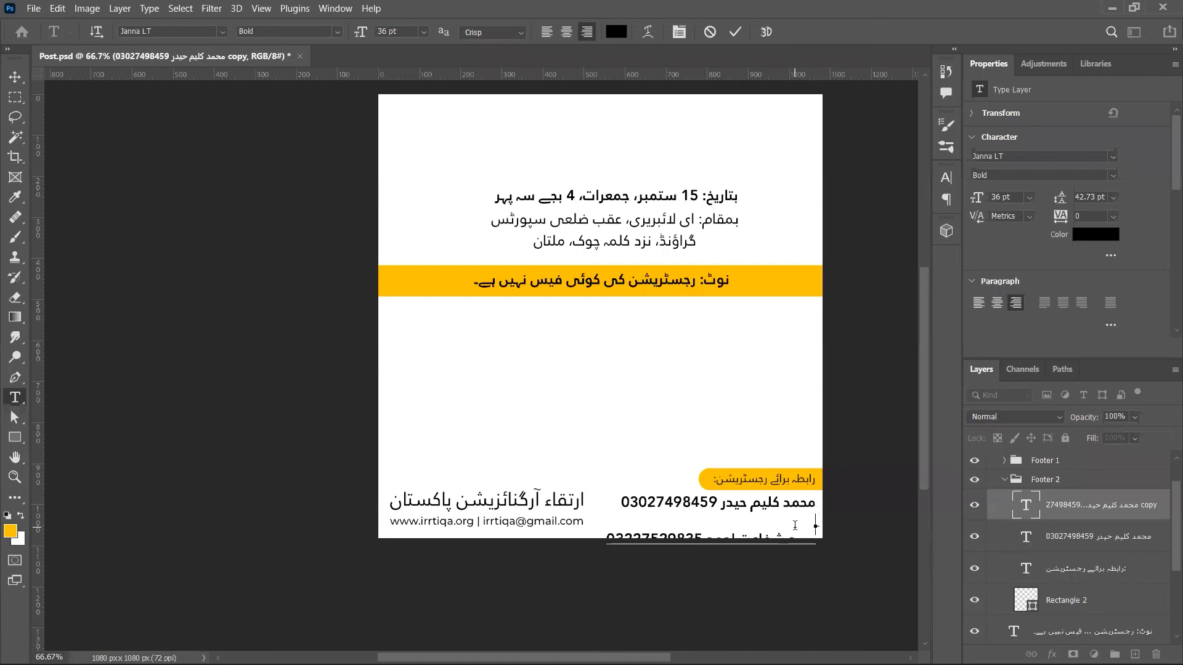
key("ctrl+Return")
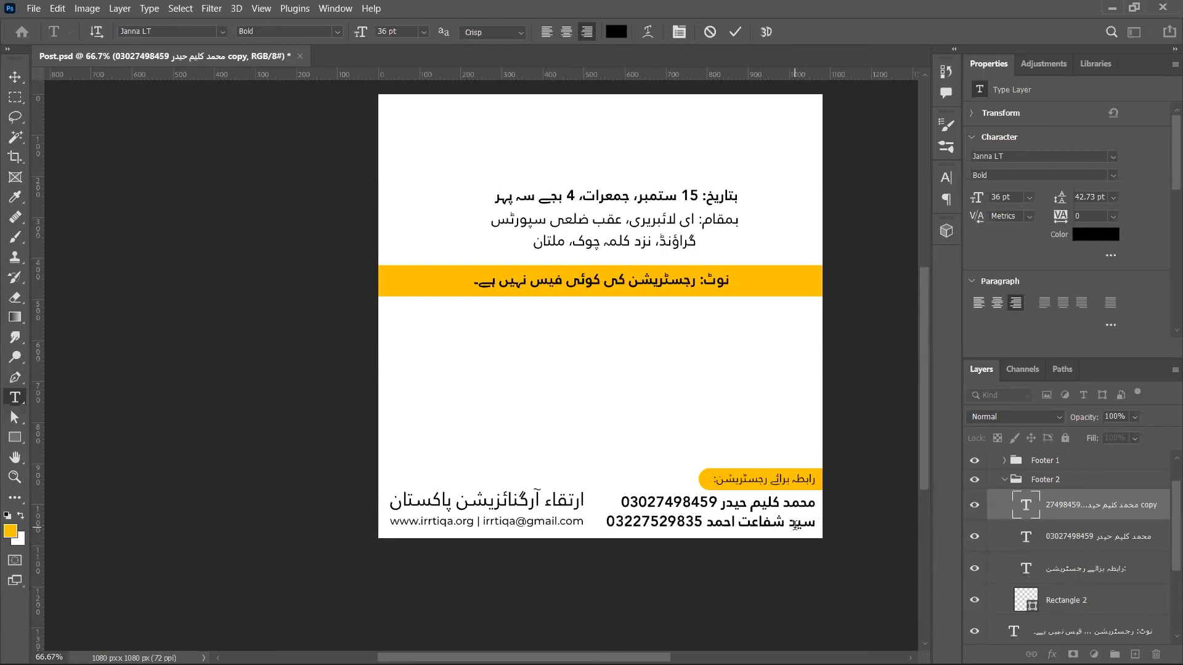
- Scale the second contact line down to 91.98%, keeping its right edge in place, and nudge it up 4 px
key("ctrl+t")
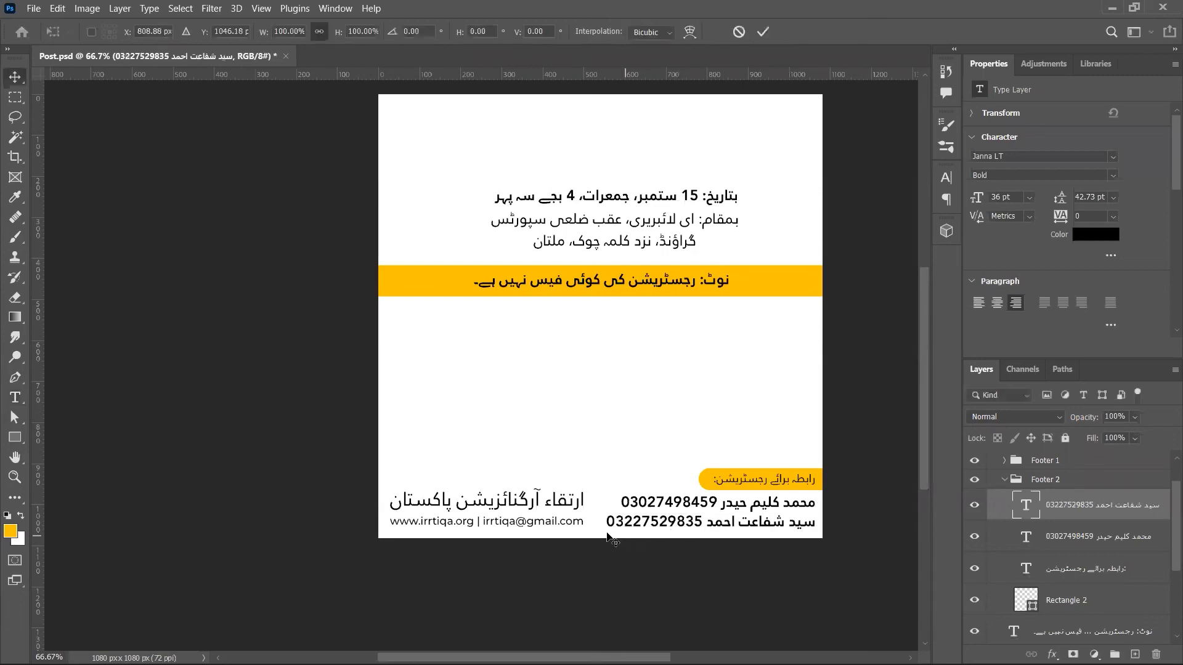
left_click_drag(605, 521, 618, 516)
key("Return")
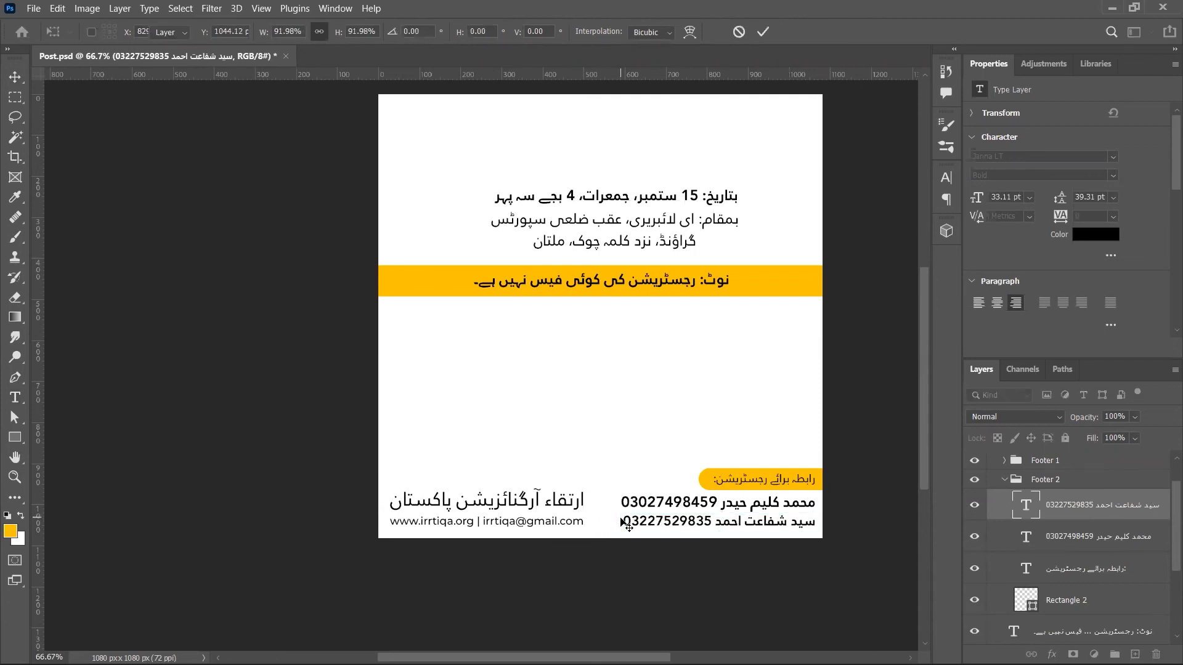
key("t")
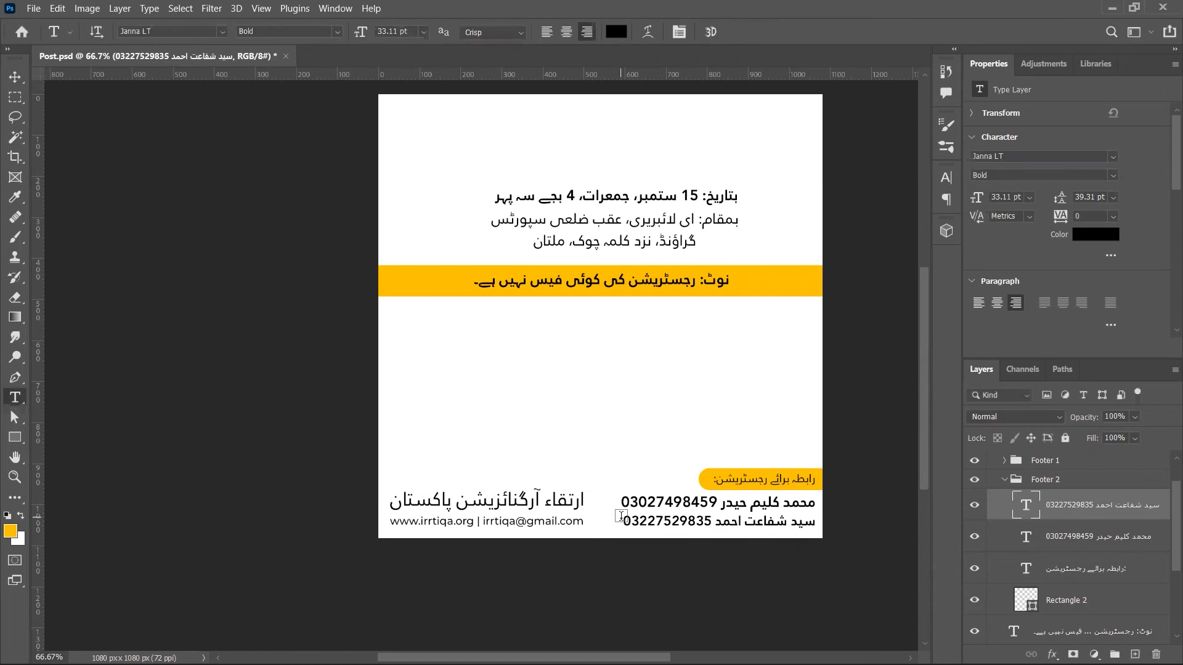
key("v")
key("Up")
key("Up")
key("Up")
key("Up")
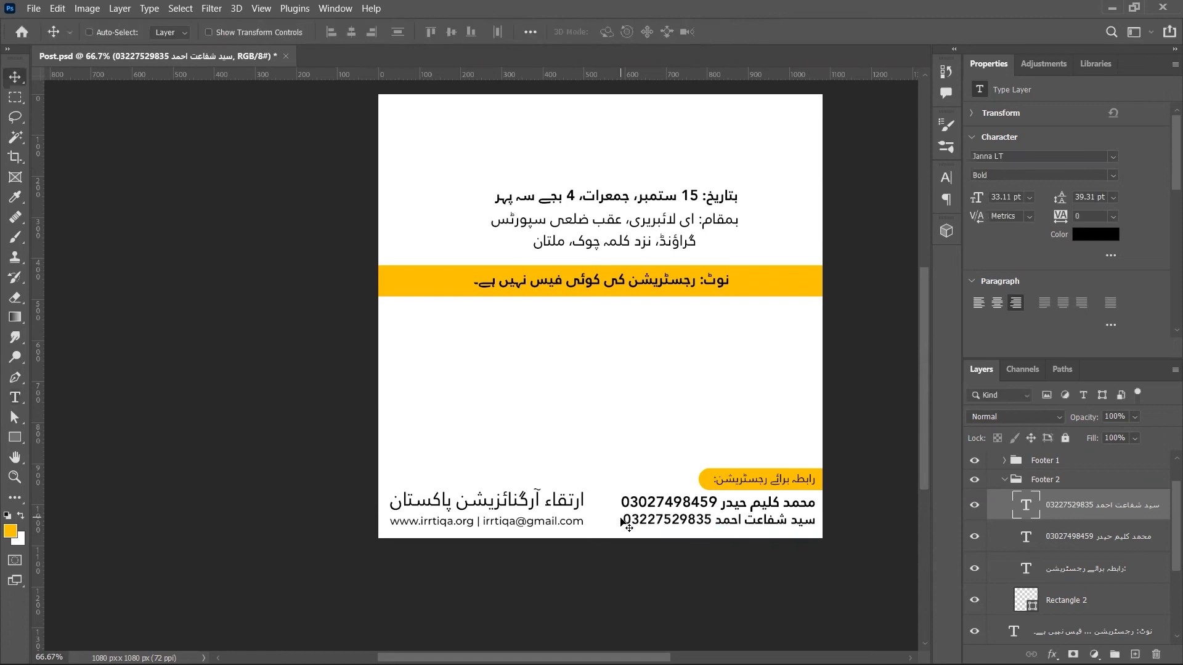
- Scale the second contact line to 101.27%, a text size of 33.53 pt, to match the width of the line above
key("ctrl+t")
left_click_drag(620, 531, 620, 531)
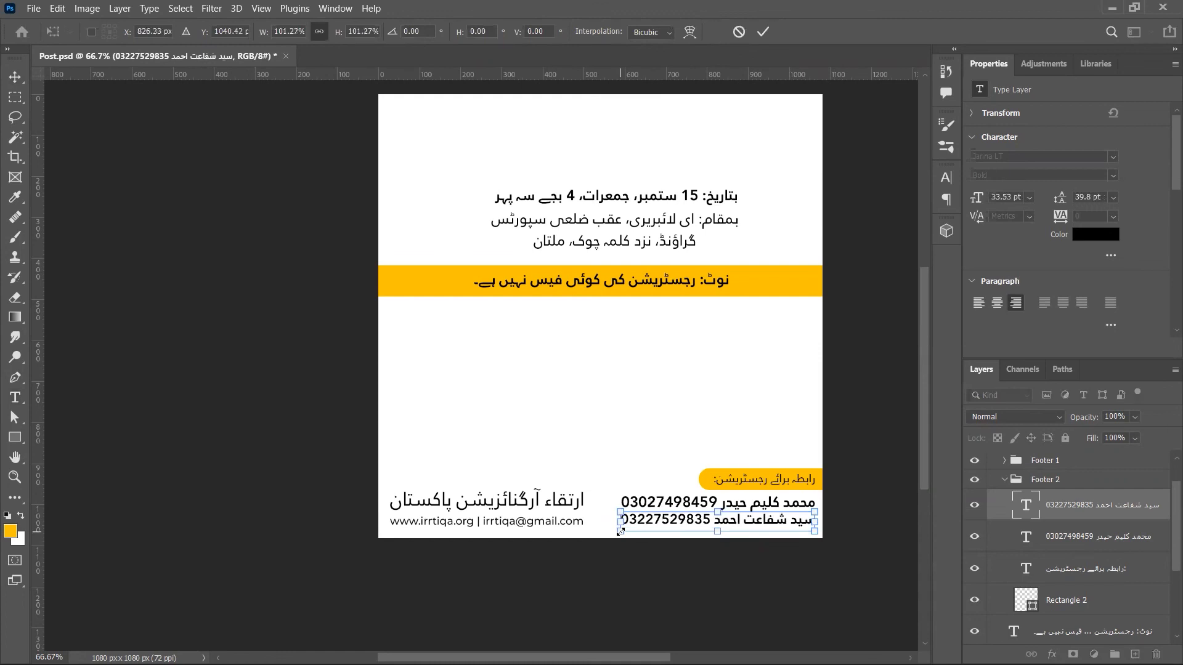
key("Return")
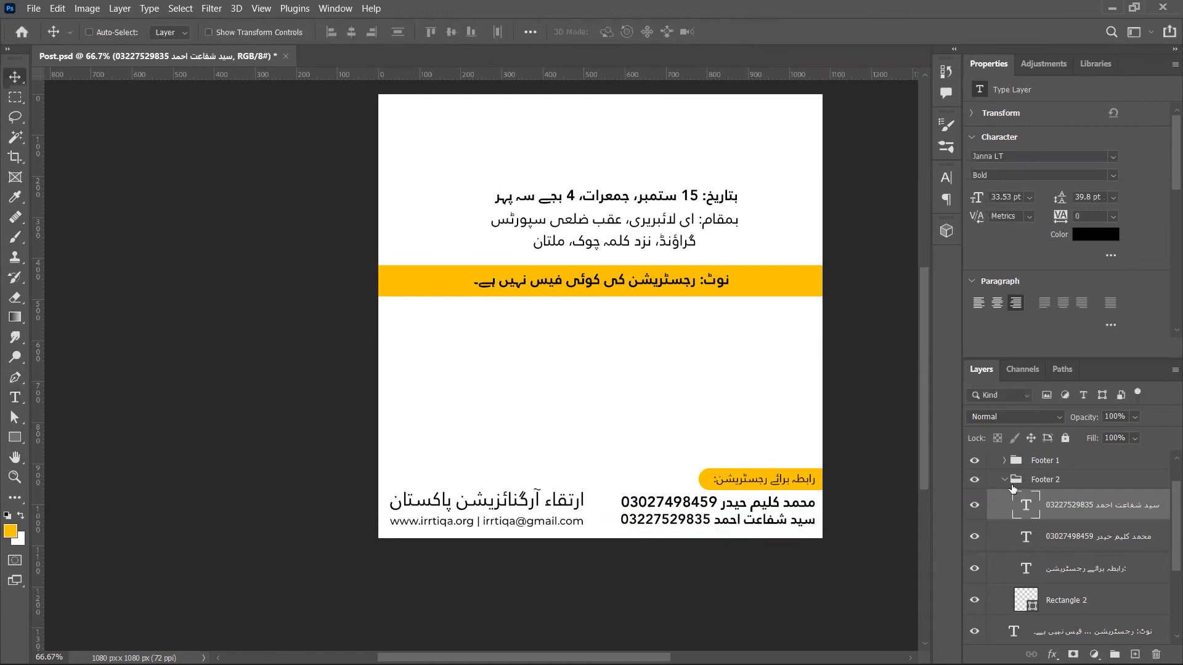
- Move the Footer 1 and Footer 2 groups slightly down together and save the document
left_click(1004, 480)
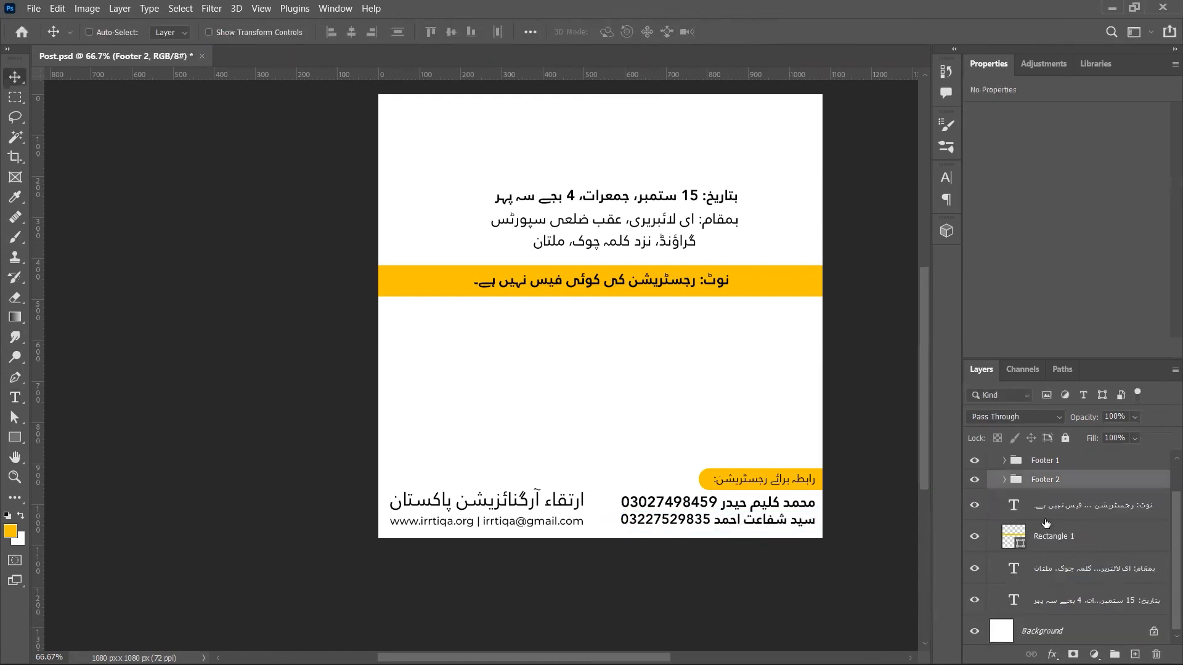
left_click(1047, 467, "shift")
left_click_drag(792, 492, 793, 494)
key("ctrl+s")
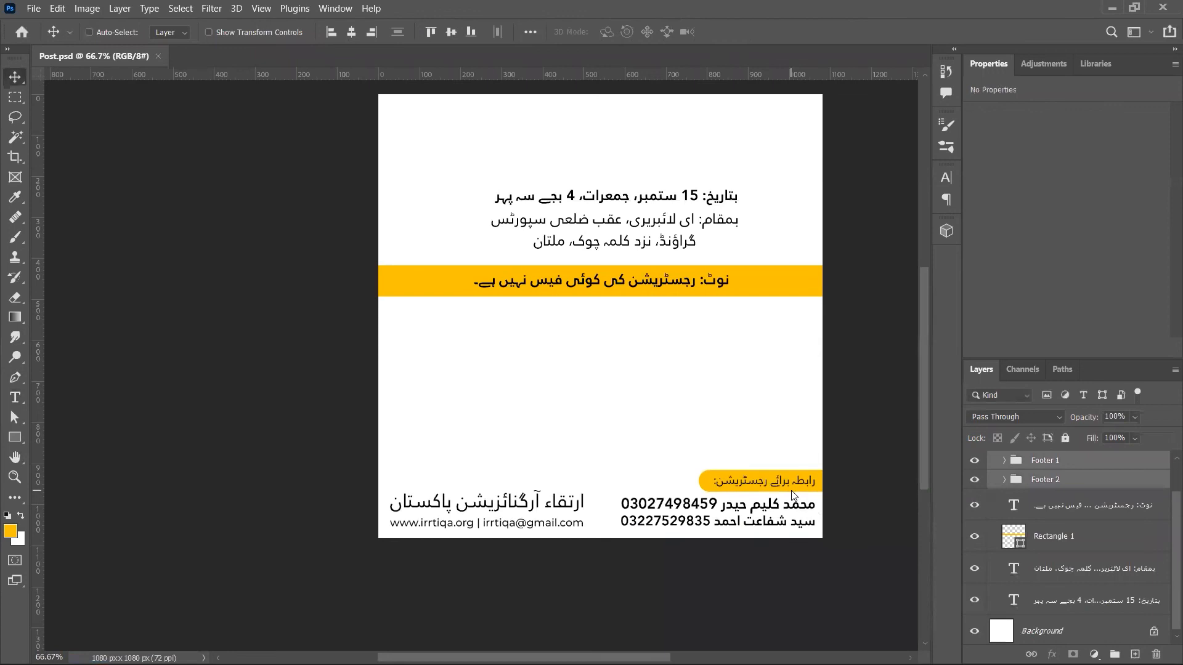
- Group the note text with Rectangle 1 as "Note" and move the group straight down to just above the footer
left_click(1103, 540)
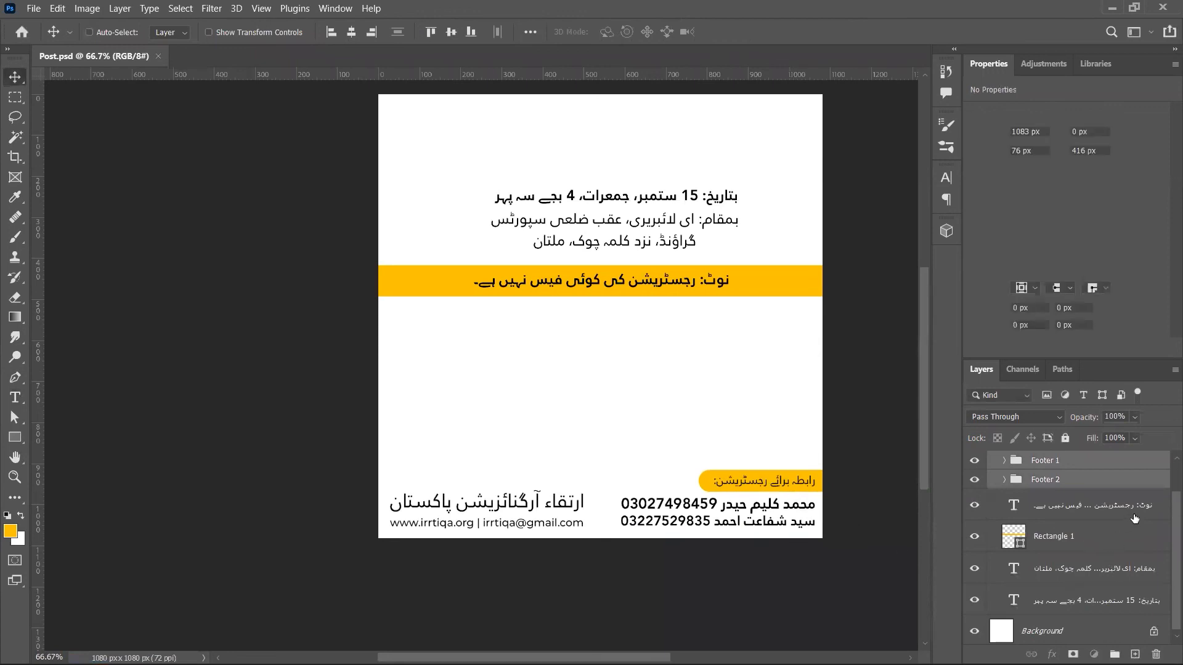
left_click(1149, 506, "shift")
key("ctrl+g")
double_click(1041, 536)
type("Note")
key("Return")
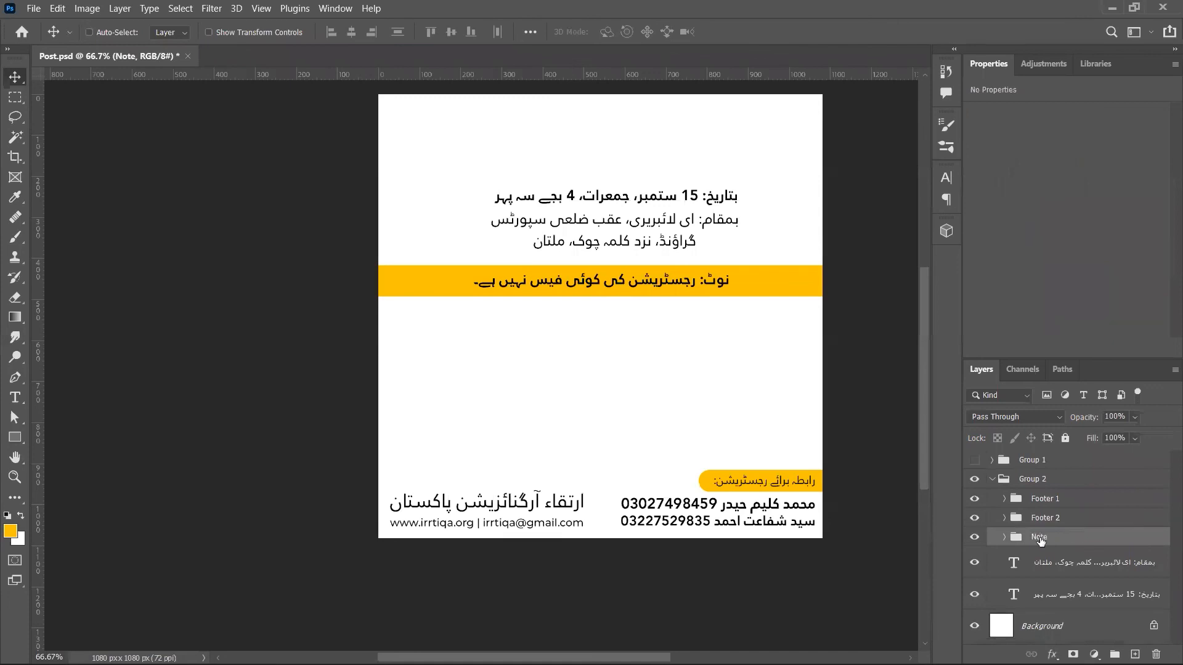
left_click_drag(862, 348, 889, 516)
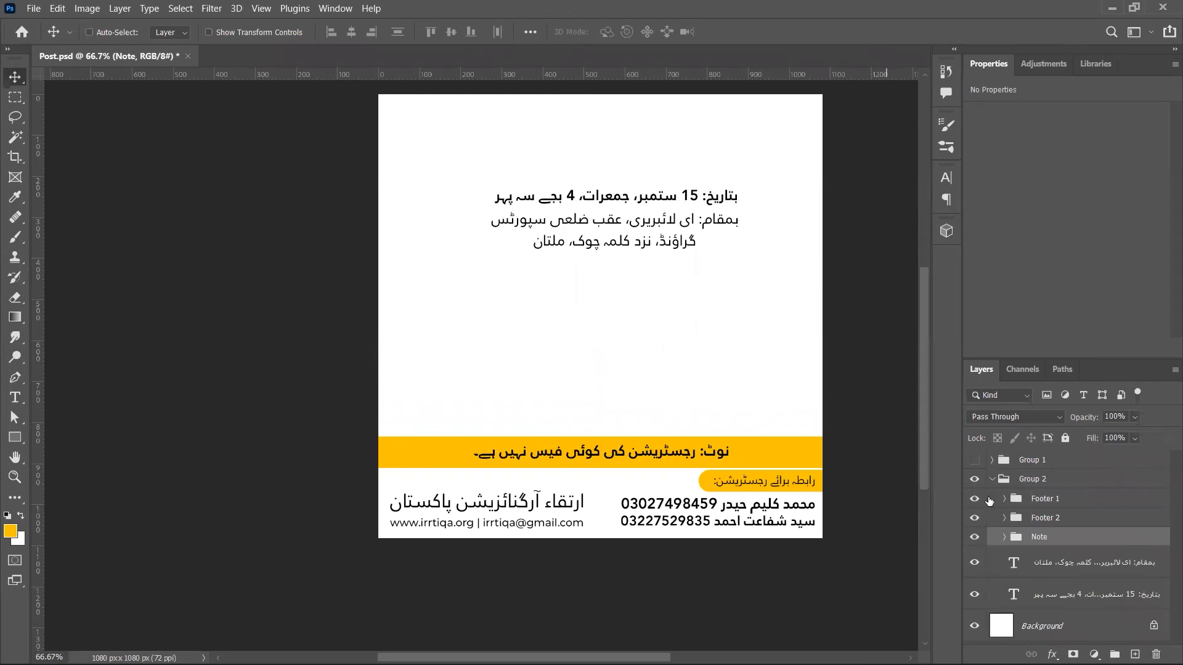
- Show Group 1, fill the contact heading's rectangle with the red sampled from the trainer label, and make the heading text white
left_click(974, 459)
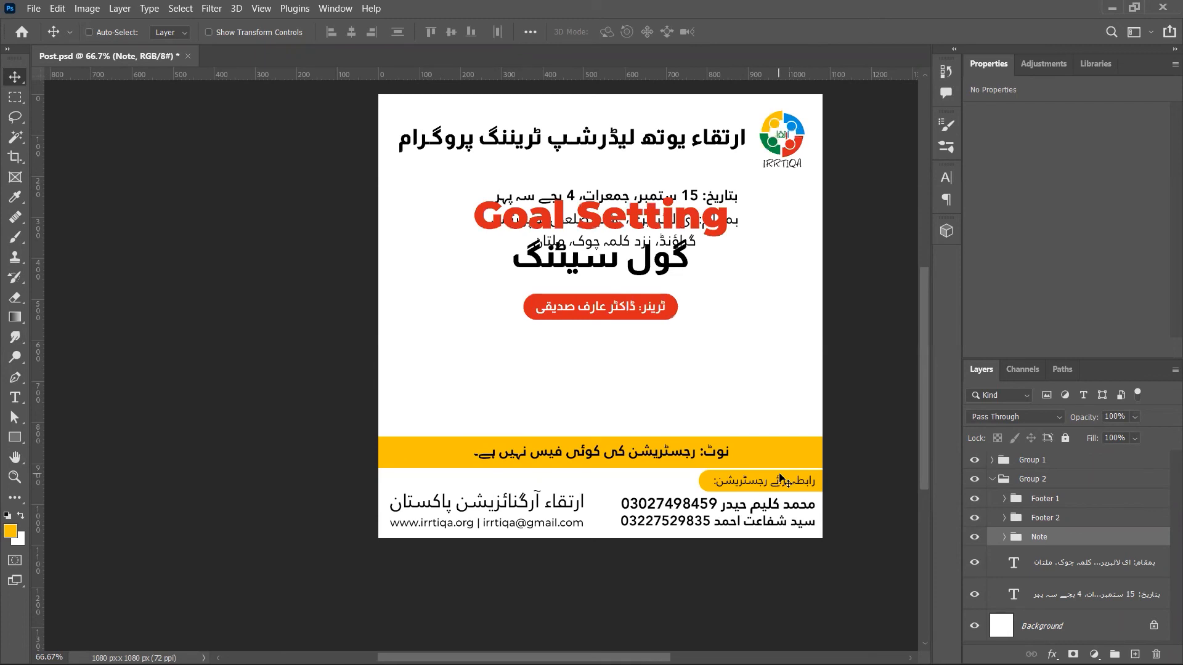
key("i")
left_click(670, 307)
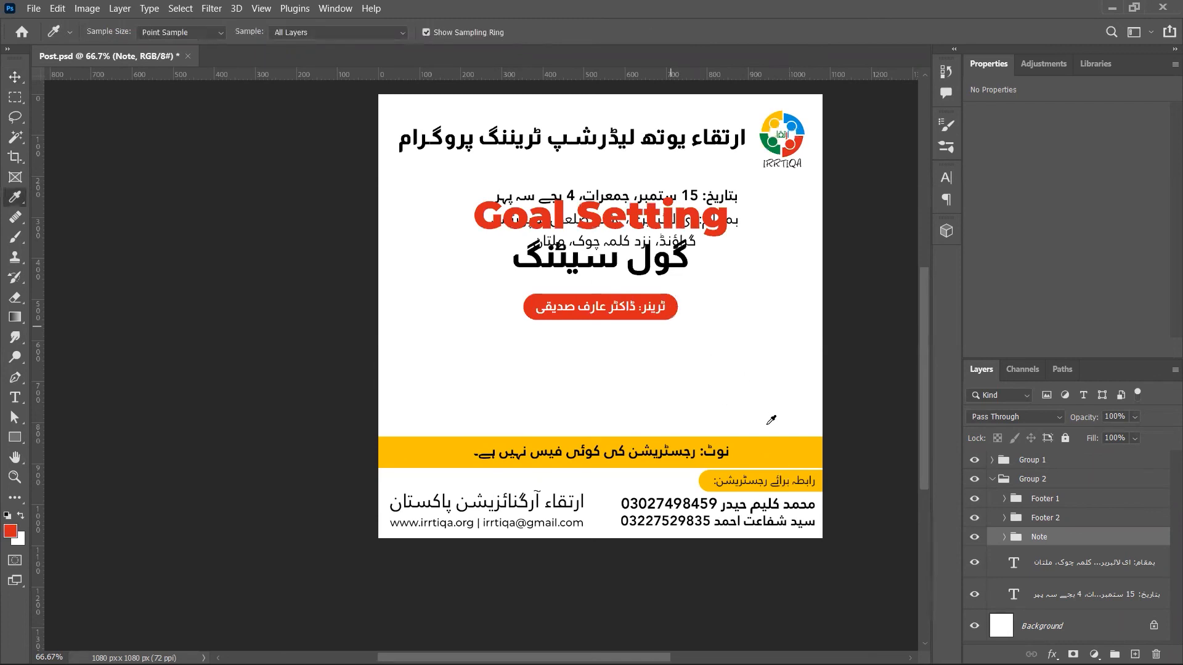
key("v")
left_click(704, 487, "ctrl")
key("alt+BackSpace")
left_click(794, 490, "ctrl")
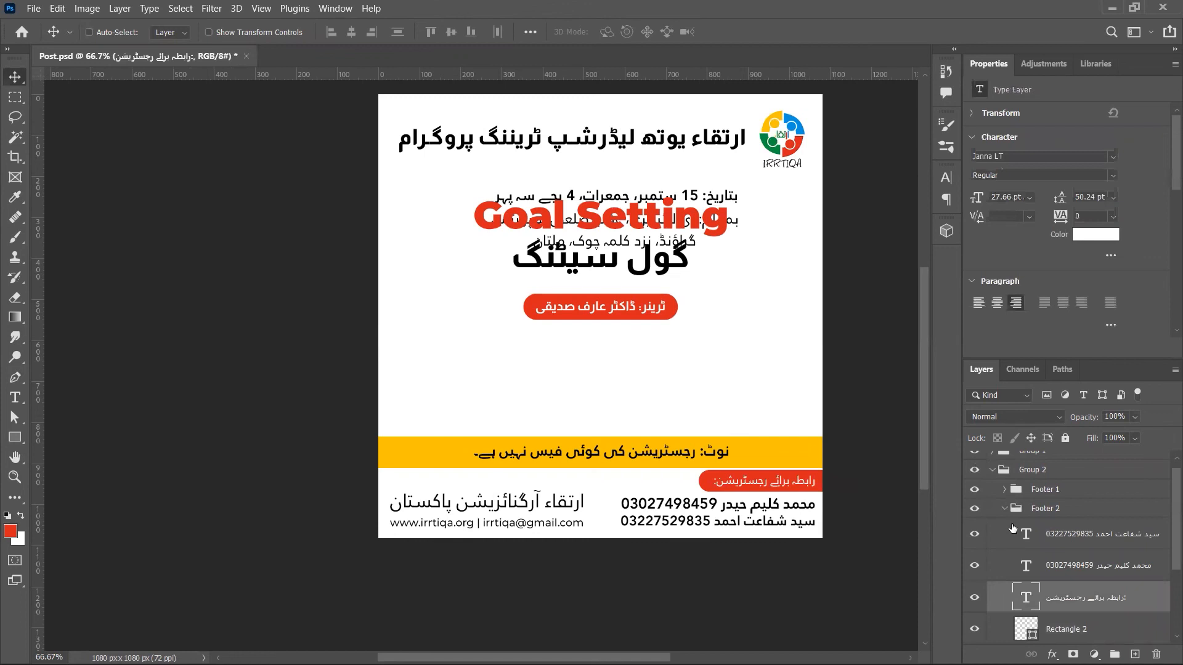
left_click(1005, 509)
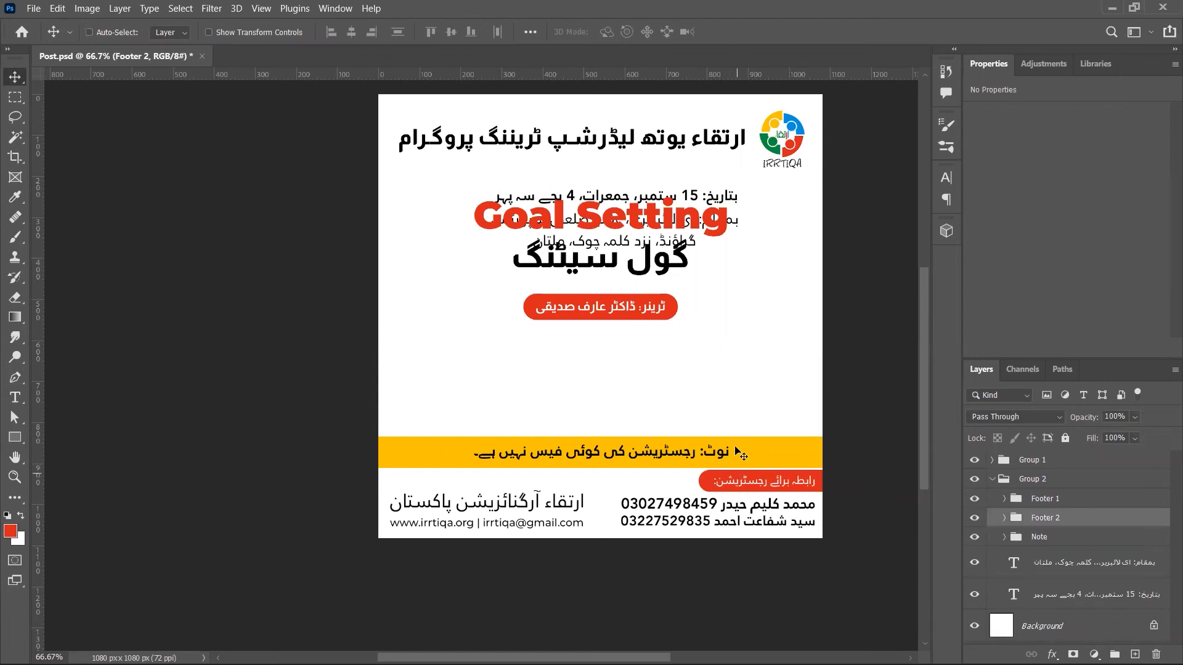
- Move the Note group up slightly to open a gap above the red contact heading
left_click_drag(734, 453, 736, 437)
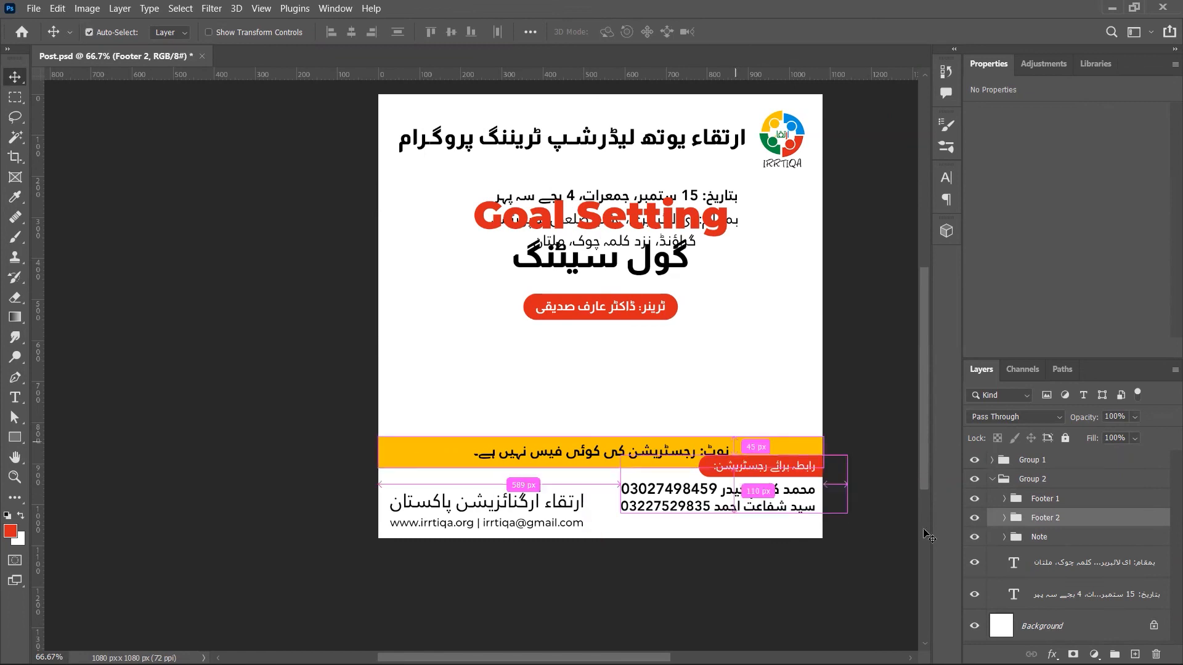
key("ctrl+z")
left_click(1046, 537)
left_click_drag(859, 466, 863, 460)
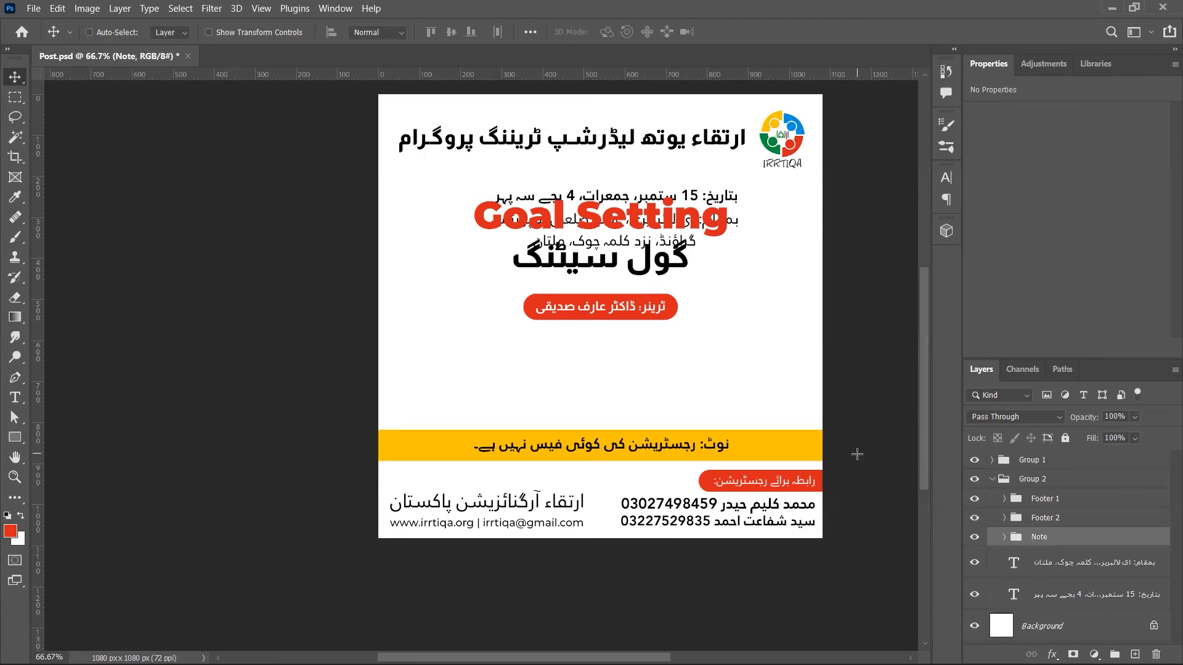
key("m")
left_click_drag(691, 467, 358, 484)
key("ctrl+d")
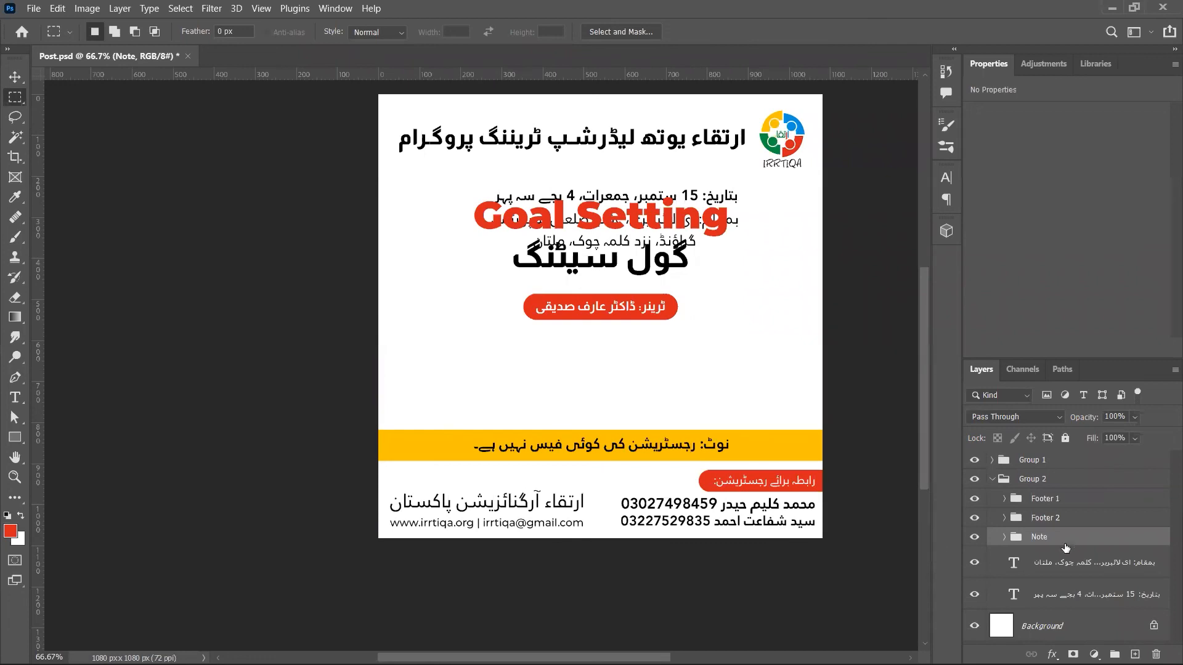
- Move the note text left within the yellow band, leaving its right part free, and collapse the Note group
key("v")
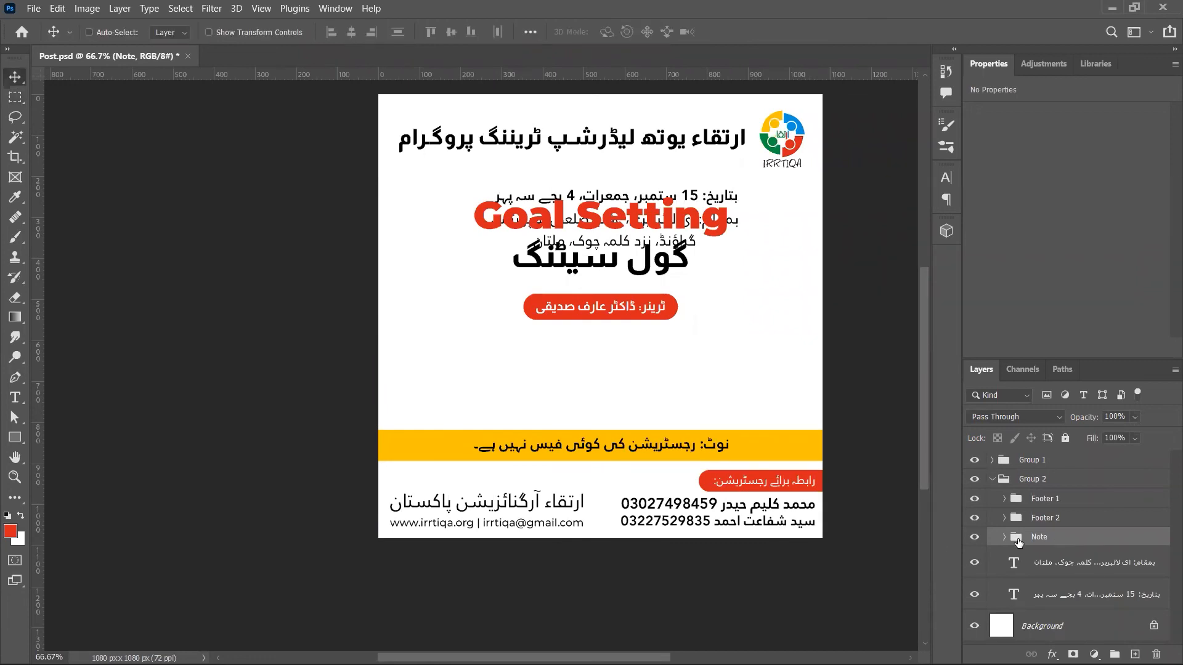
left_click(723, 449, "ctrl")
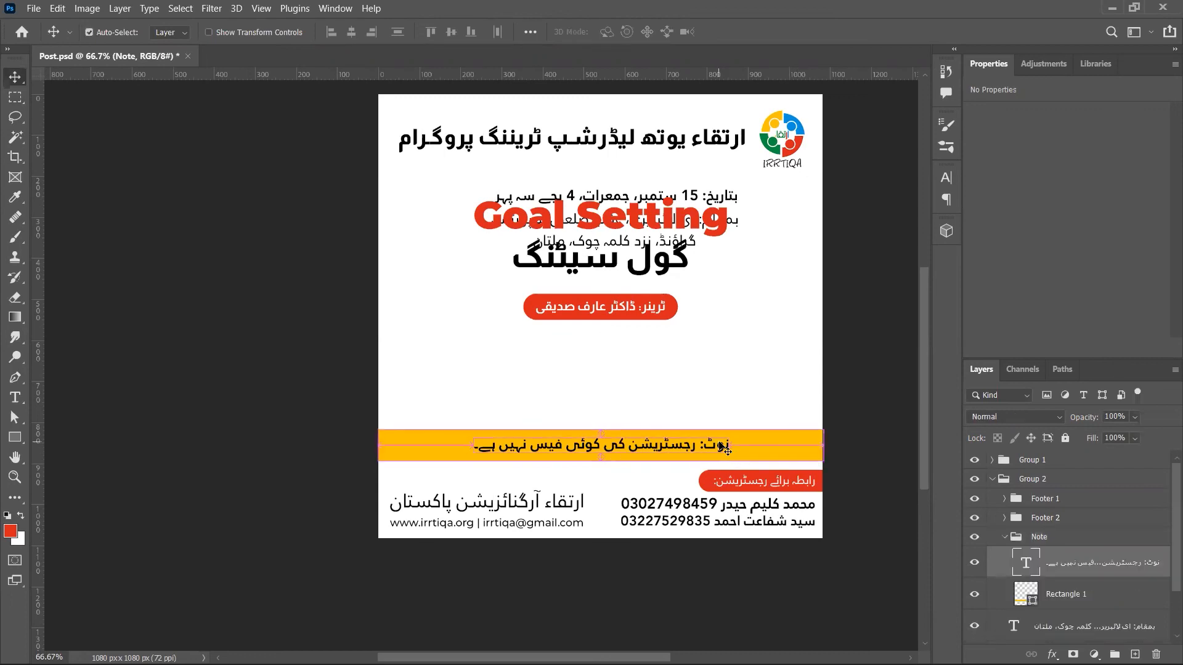
left_click_drag(720, 450, 639, 456)
left_click(1004, 537)
- Take the contact heading text and Rectangle 2 out of the Footer 2 group and place them directly above it
left_click(1004, 517)
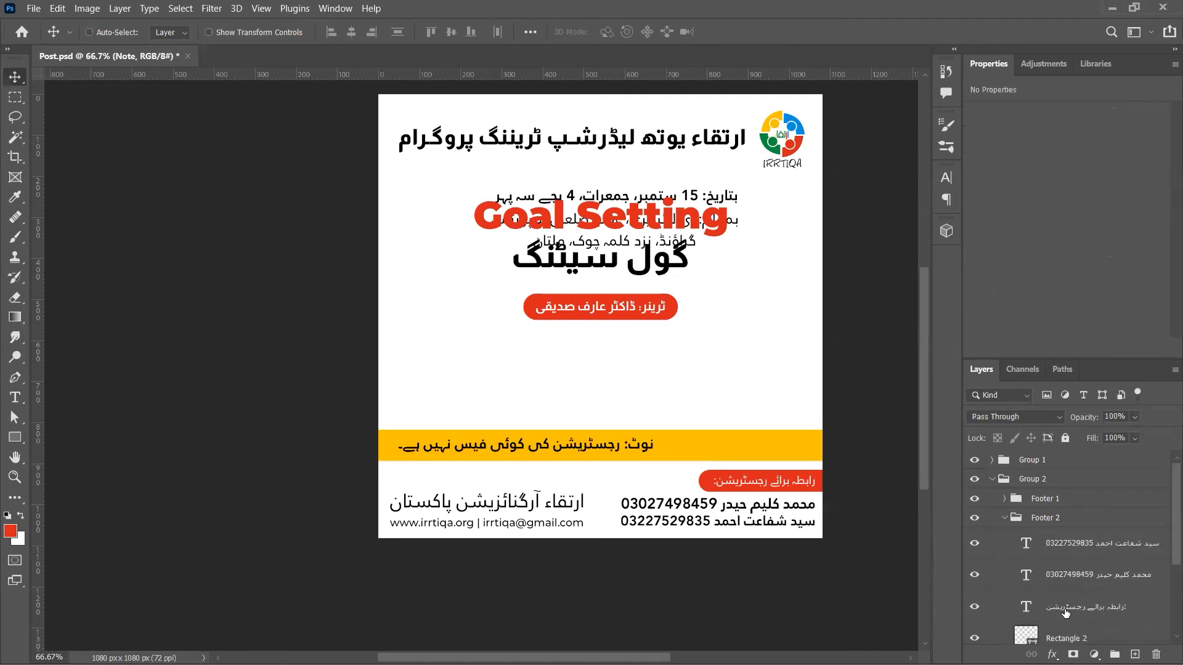
scroll(1062, 615, "down", 2)
scroll(1063, 616, "down", 1)
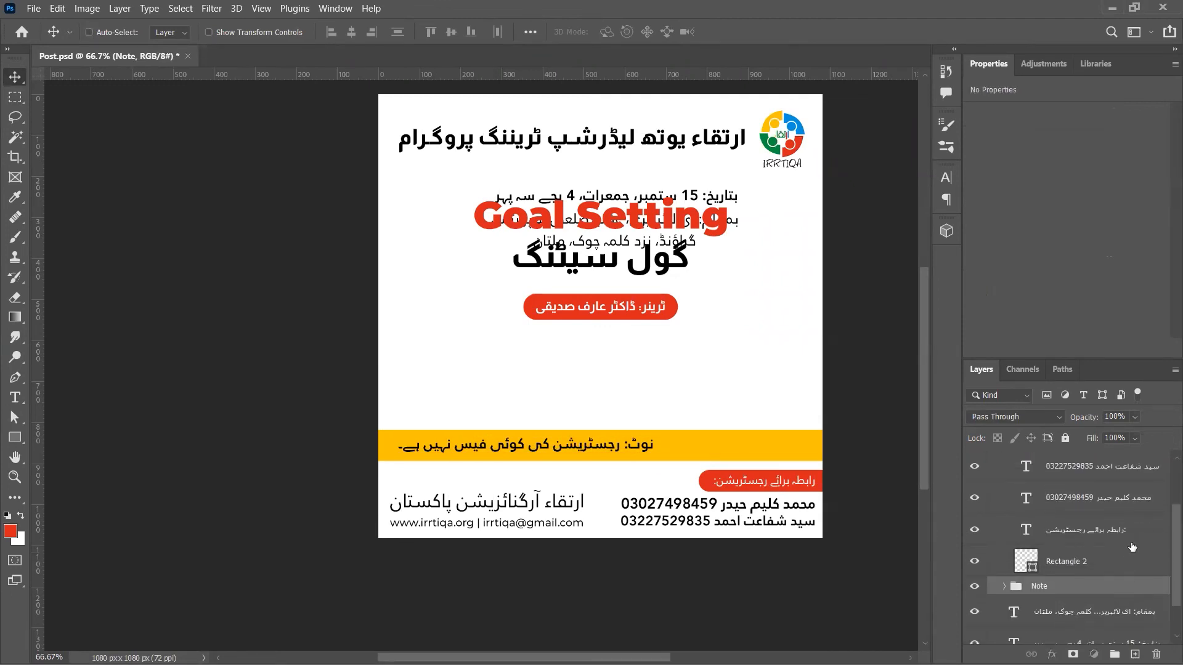
left_click(1098, 568, "shift")
scroll(1099, 568, "up", 2)
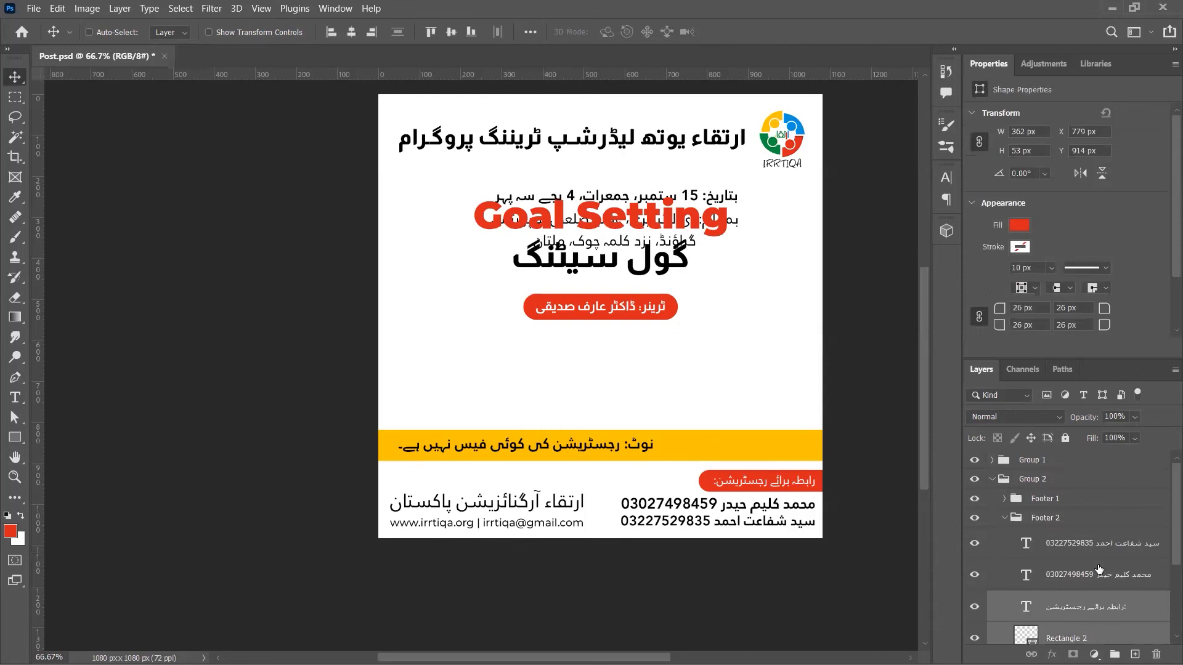
left_click_drag(1099, 567, 1047, 510)
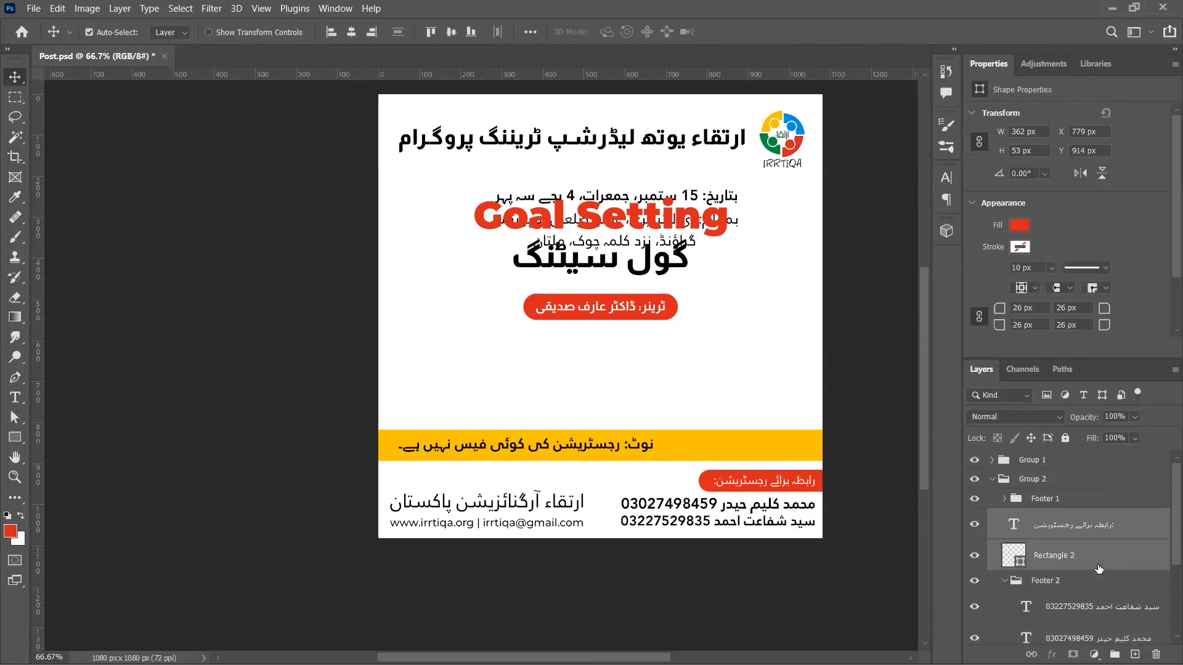
left_click(1001, 581)
key("ctrl+g")
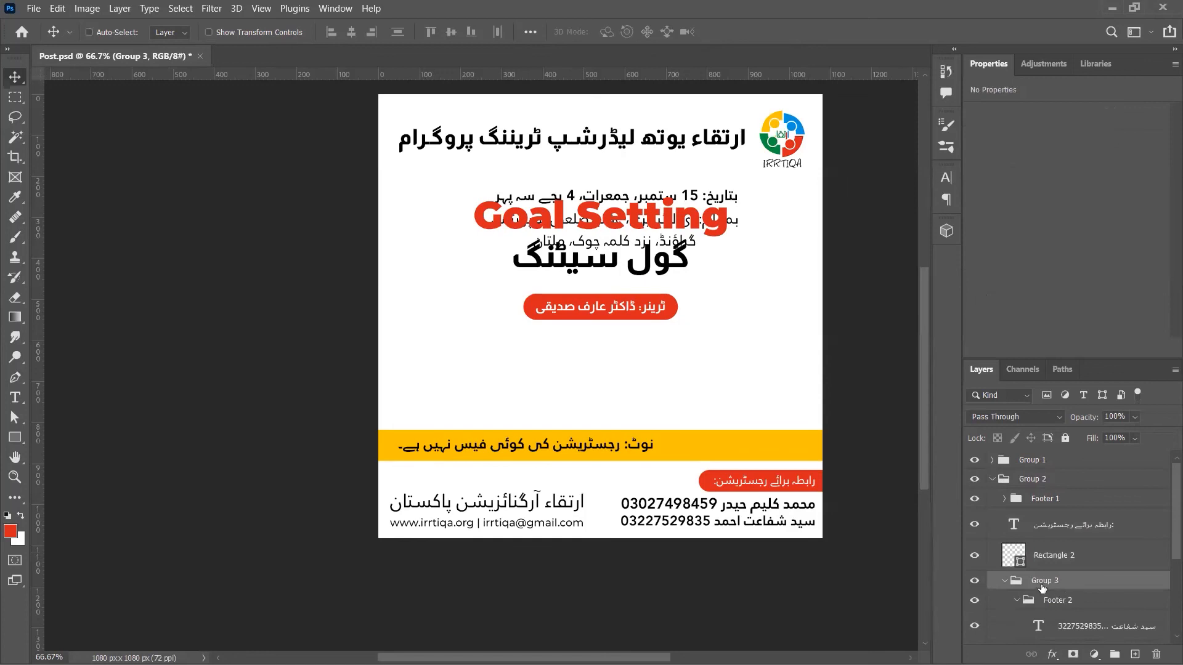
key("ctrl+z")
- Collapse Footer 2 and group the contact heading text with Rectangle 2 as "Contact Label"
left_click(1004, 580)
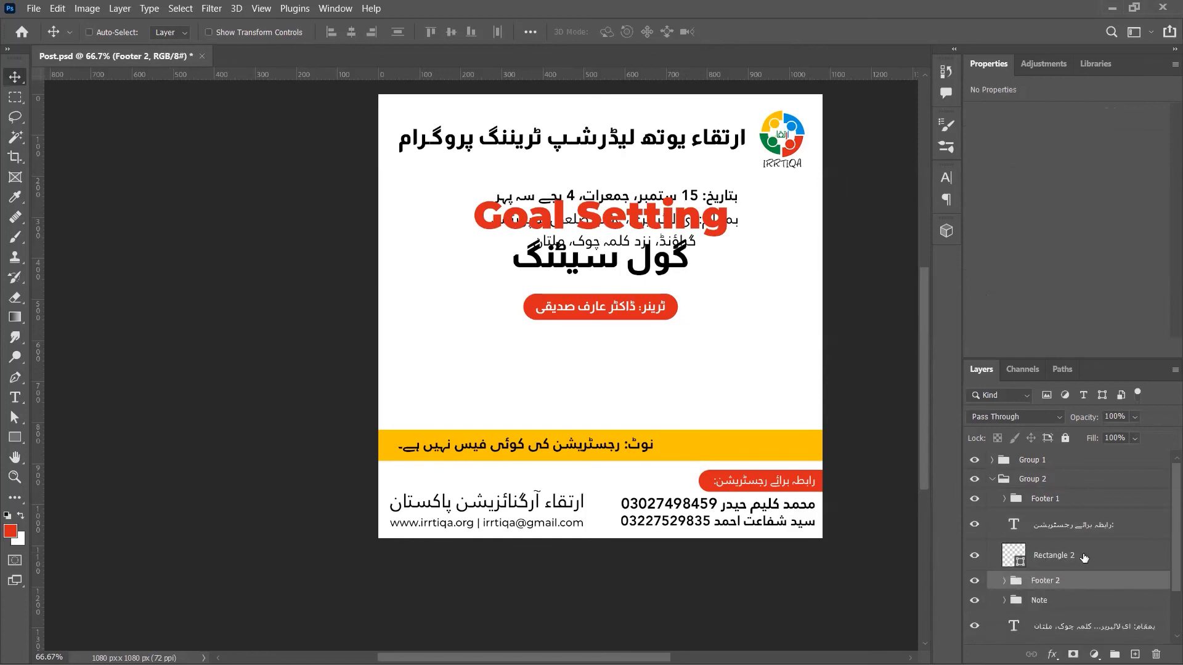
left_click(1134, 544)
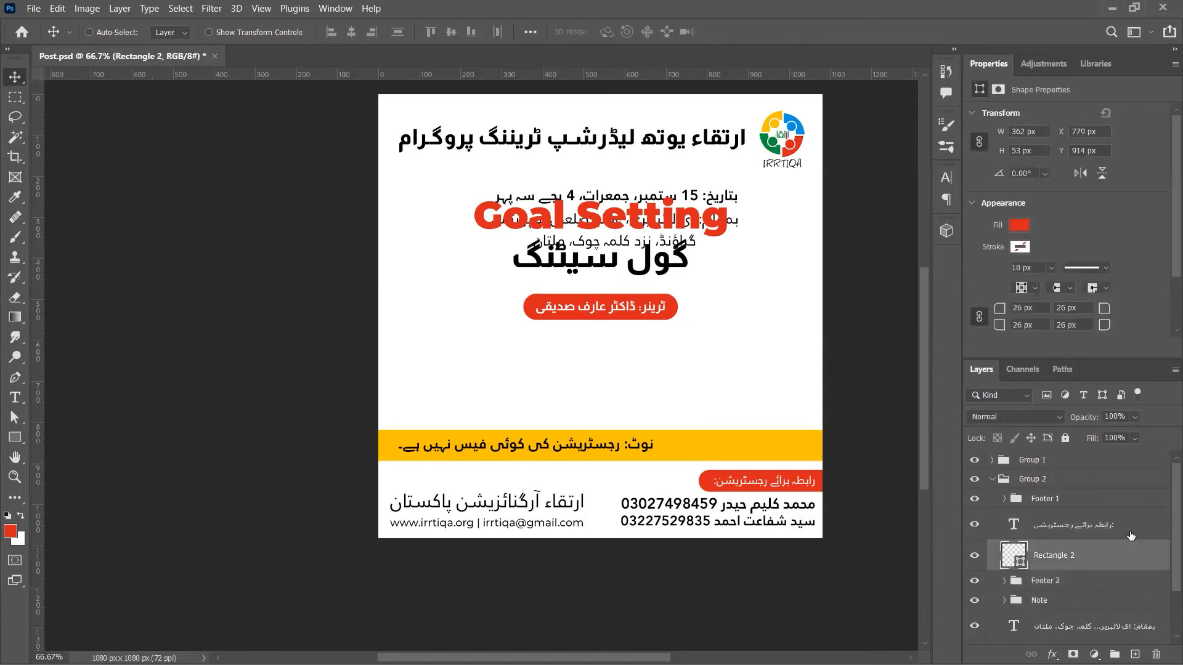
left_click(1131, 536, "shift")
key("ctrl+g")
double_click(1043, 518)
type("Co")
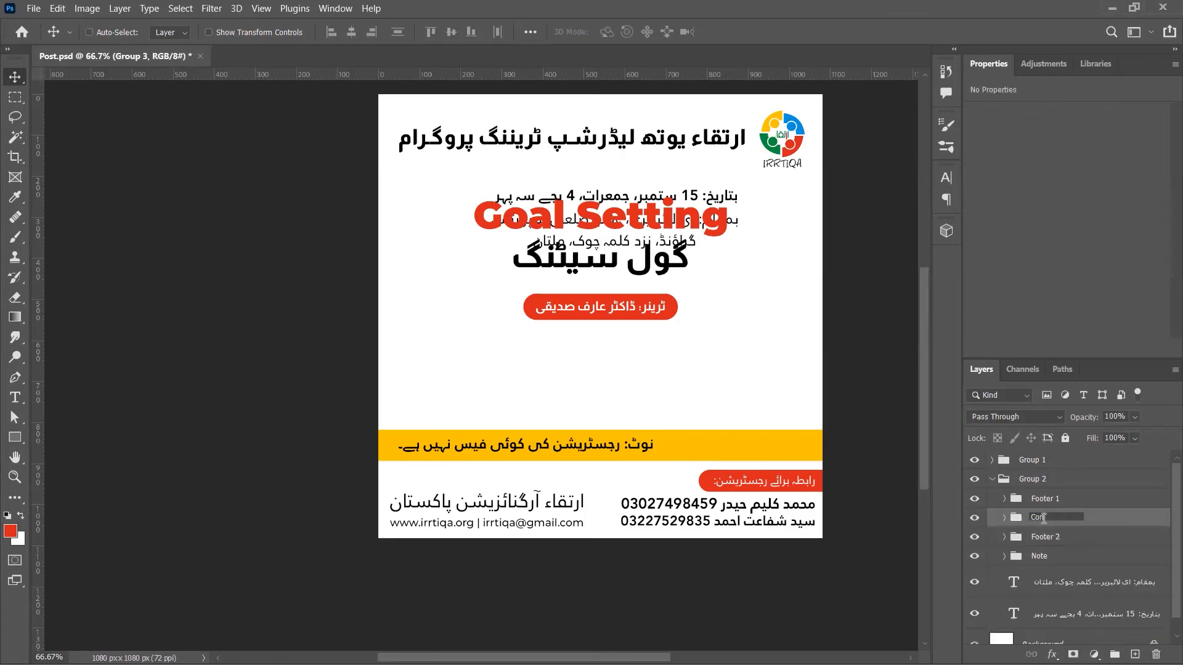
type("ntact Label")
key("Return")
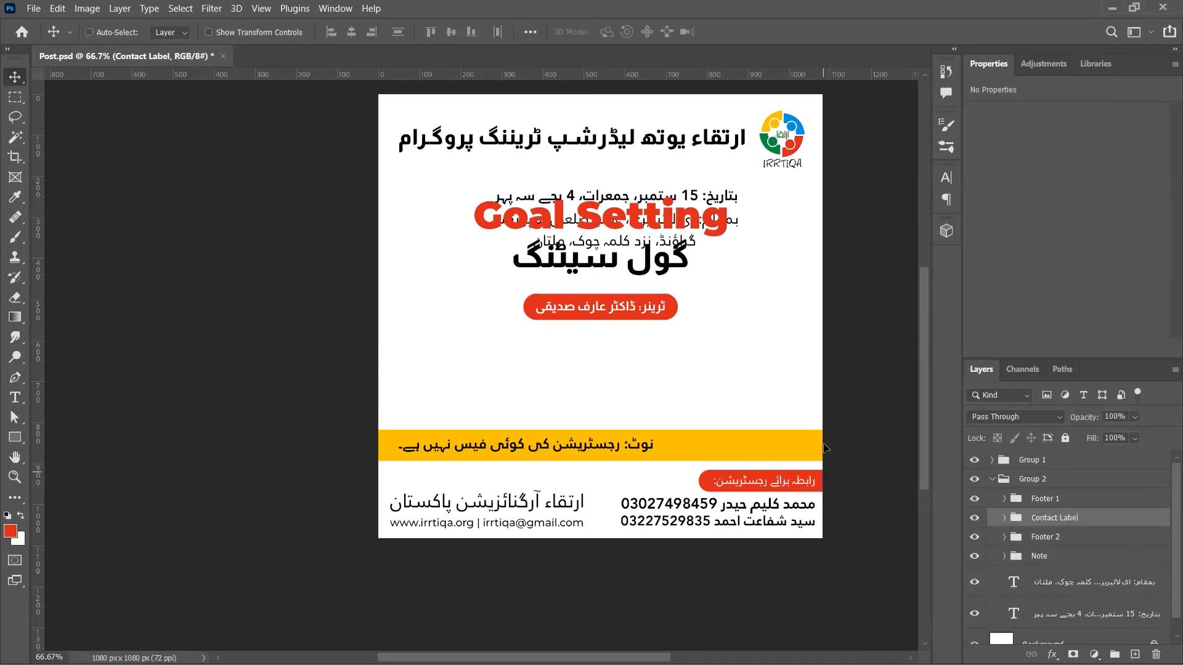
- Move the Contact Label group up onto the right end of the yellow band and enlarge it to the band's full height
left_click_drag(823, 481, 824, 445)
key("ctrl+t")
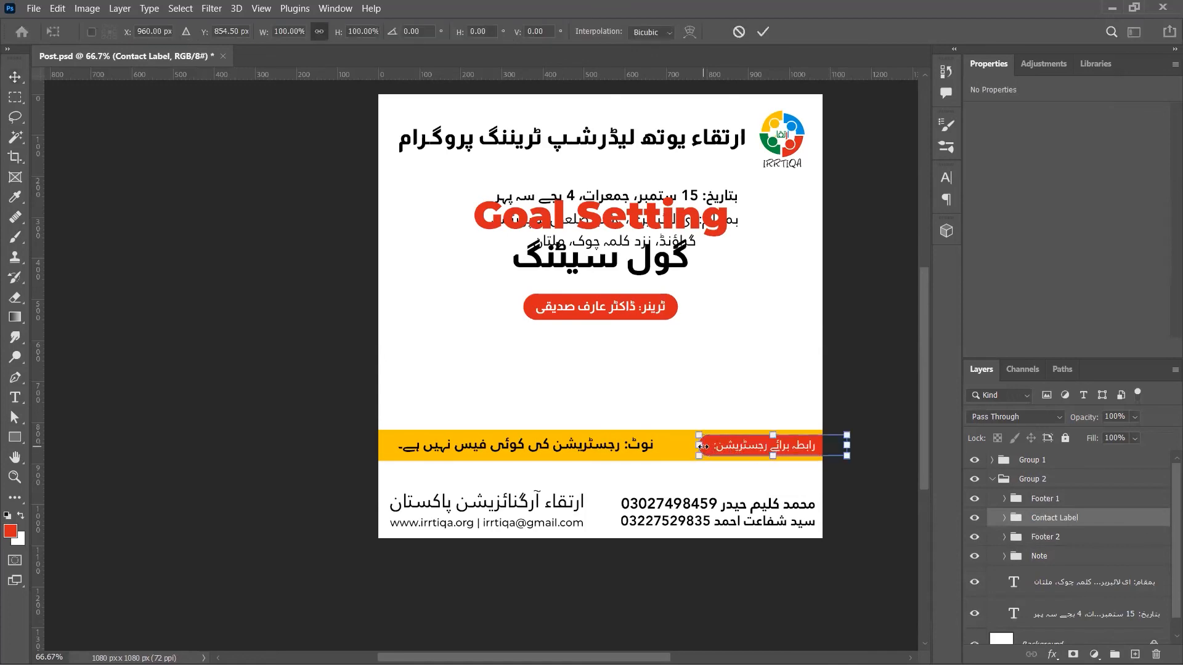
left_click_drag(677, 446, 669, 446)
key("Return")
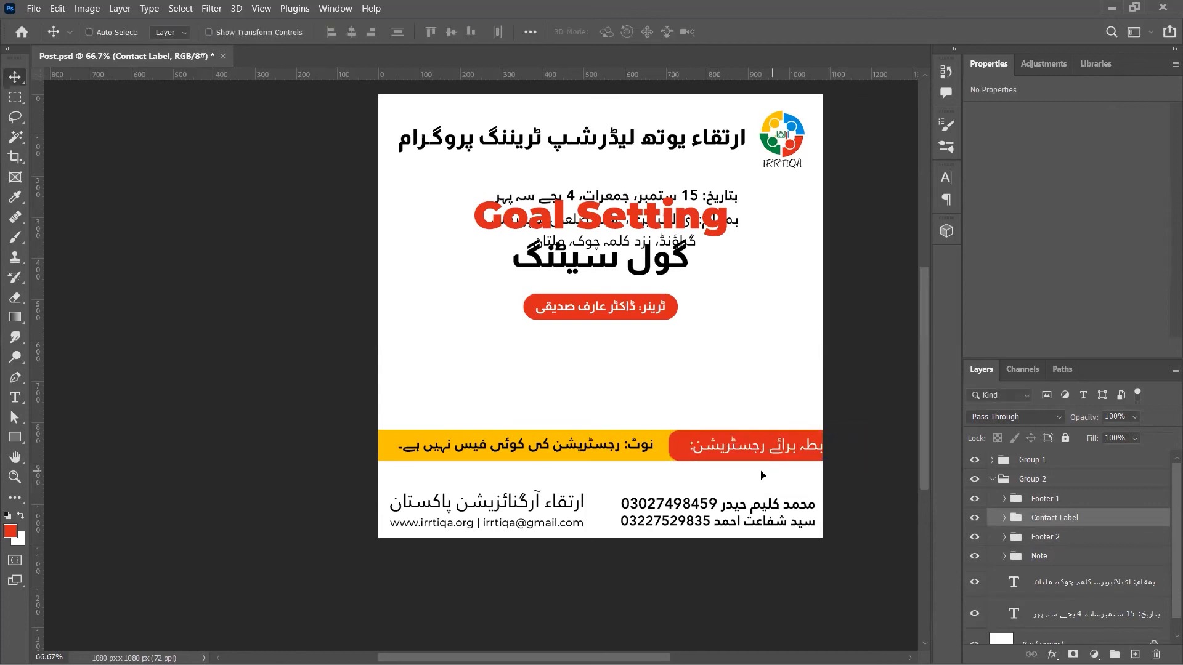
left_click_drag(761, 475, 746, 475)
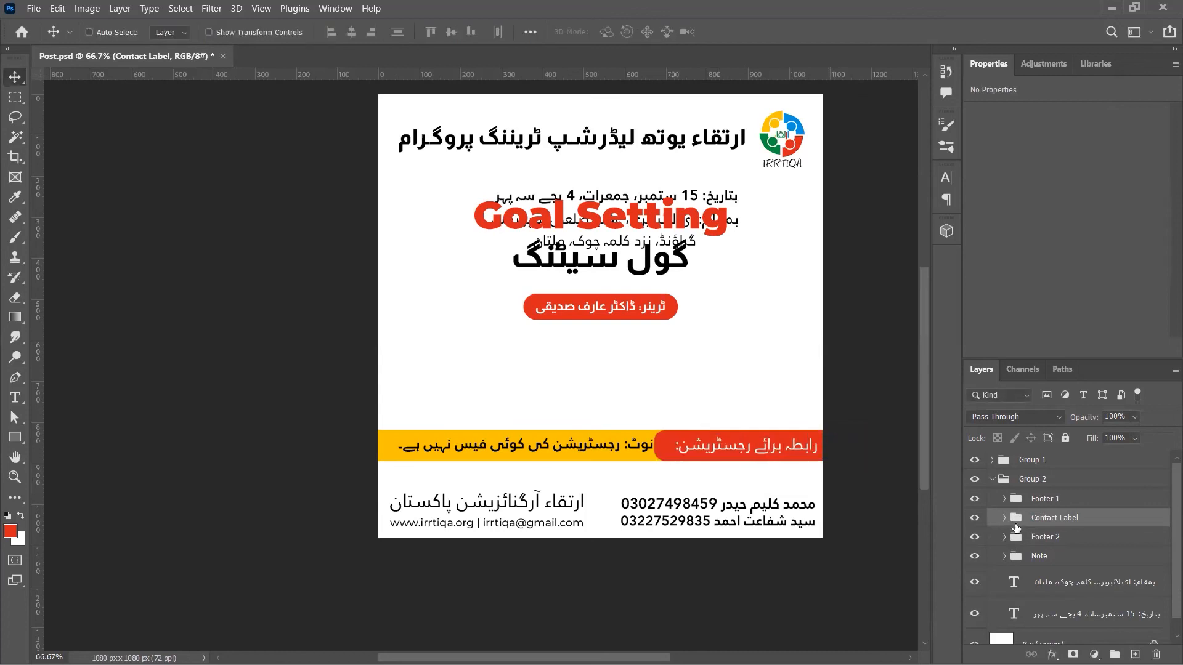
- Round the corners of Rectangle 2 in the Contact Label group to a 37 px radius
left_click(1004, 518)
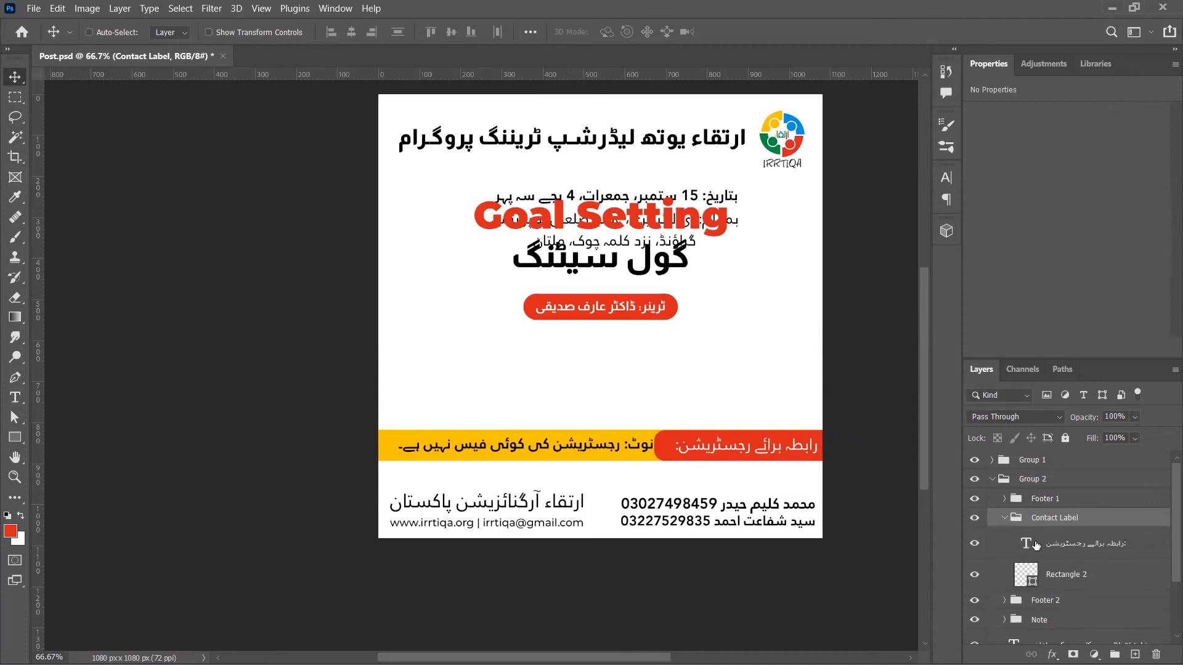
key("ctrl+plus")
left_click(845, 474, "ctrl")
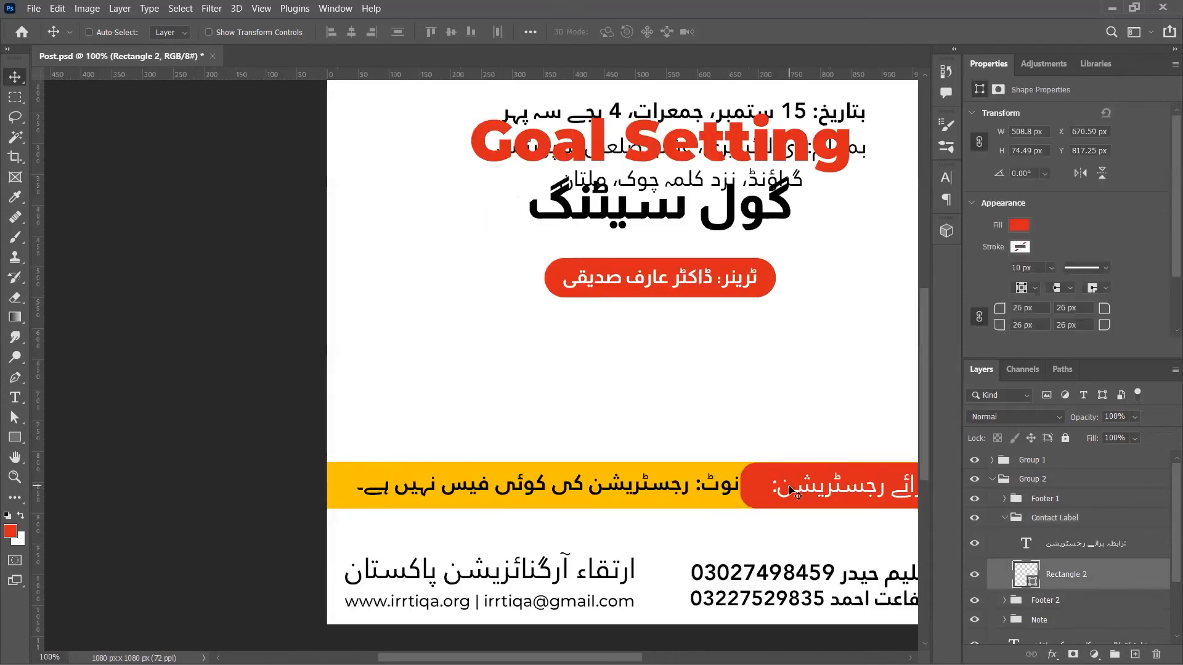
key("ctrl+plus")
scroll(790, 491, "down", 3)
scroll(790, 491, "left", 6)
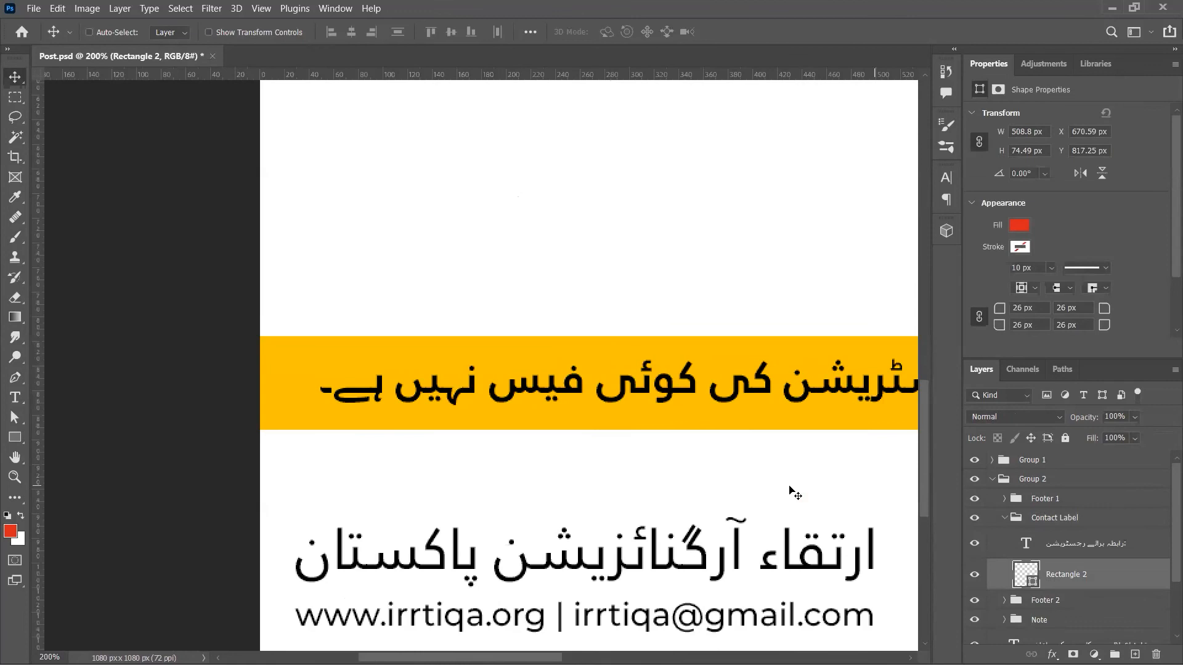
scroll(790, 491, "right", 3)
scroll(790, 490, "right", 6)
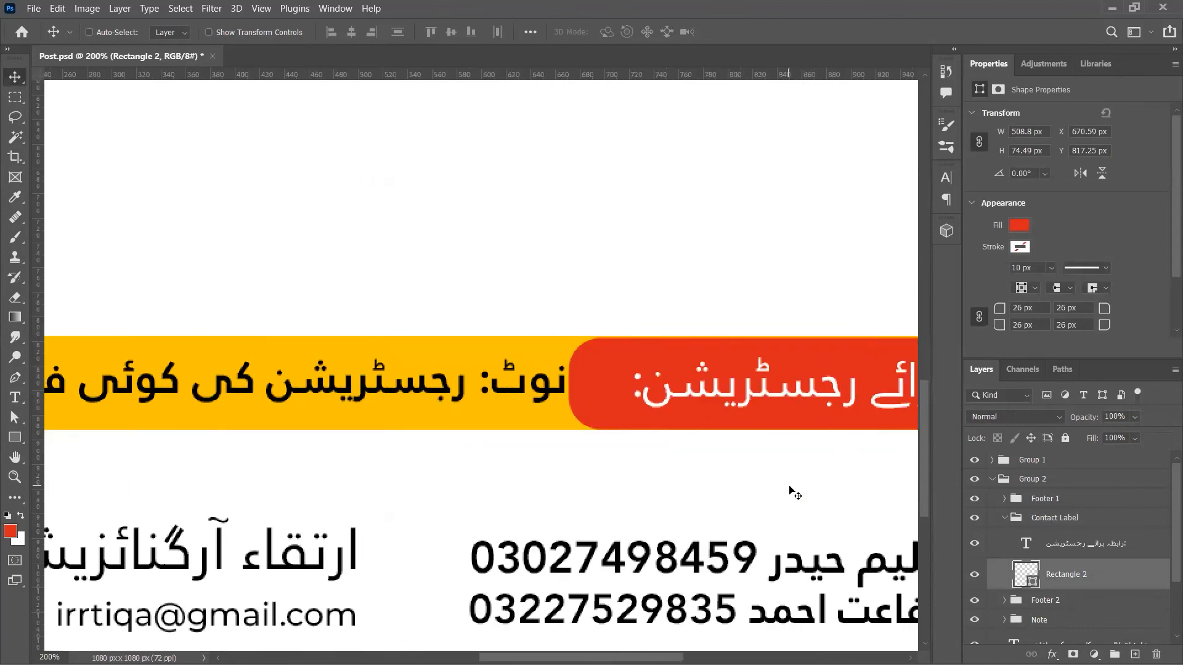
key("u")
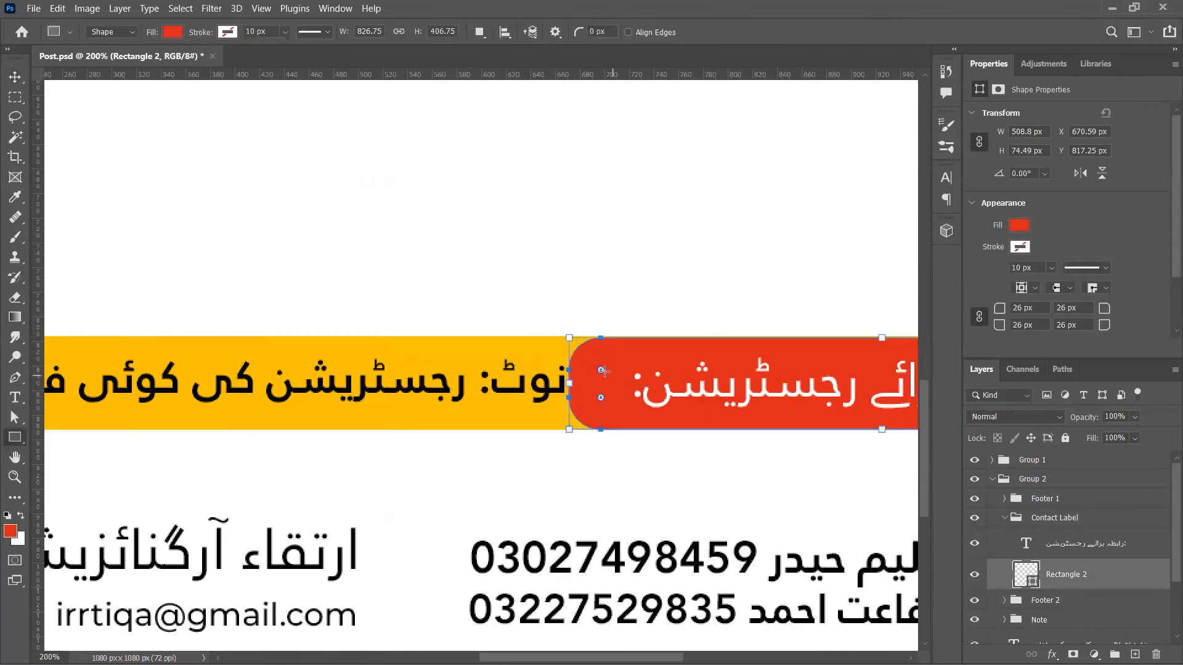
key("v")
key("Return")
- Shift Rectangle 2 about 16 px right behind the contact heading text and collapse the Contact Label group
key("ctrl+0")
left_click_drag(654, 524, 664, 524)
left_click(752, 534, "ctrl")
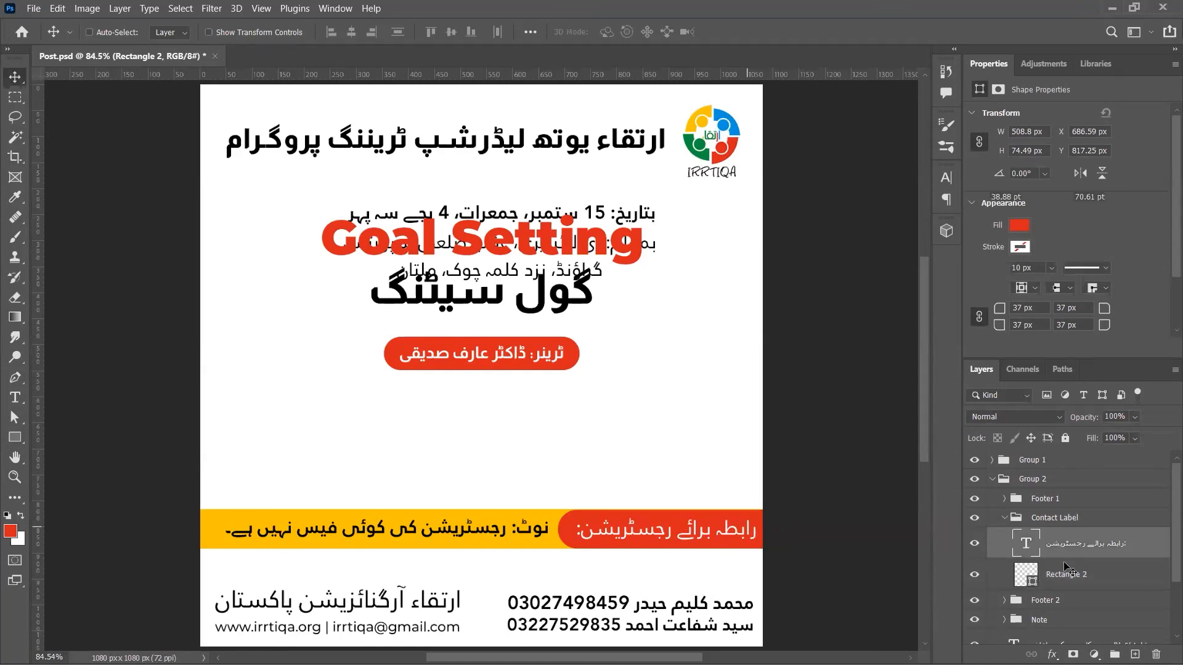
left_click(1010, 521)
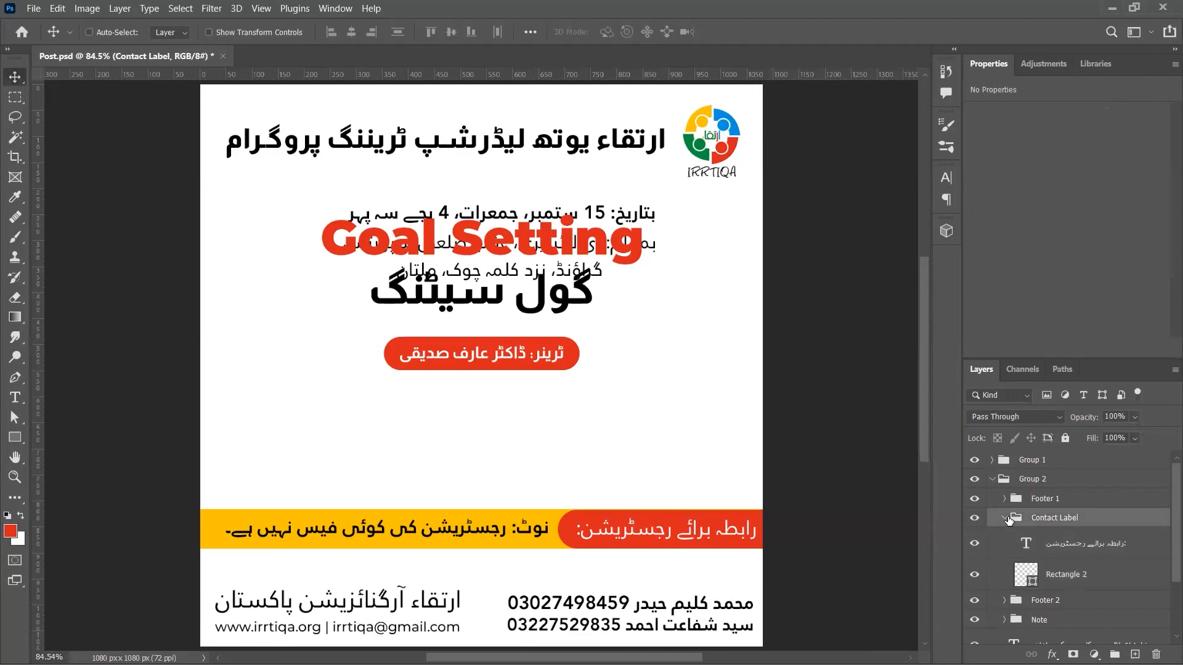
left_click(1005, 520)
- Scale the Contact Label group down to sit inside the yellow band and shift it slightly right toward the post's edge
key("ctrl+minus")
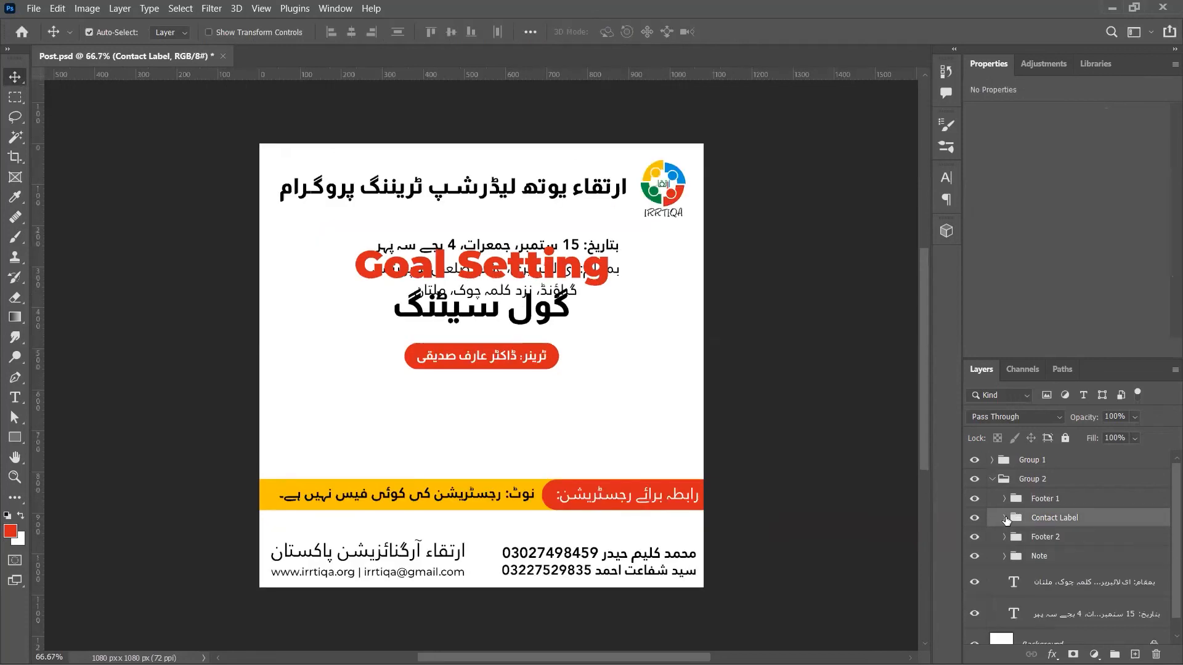
key("ctrl+t")
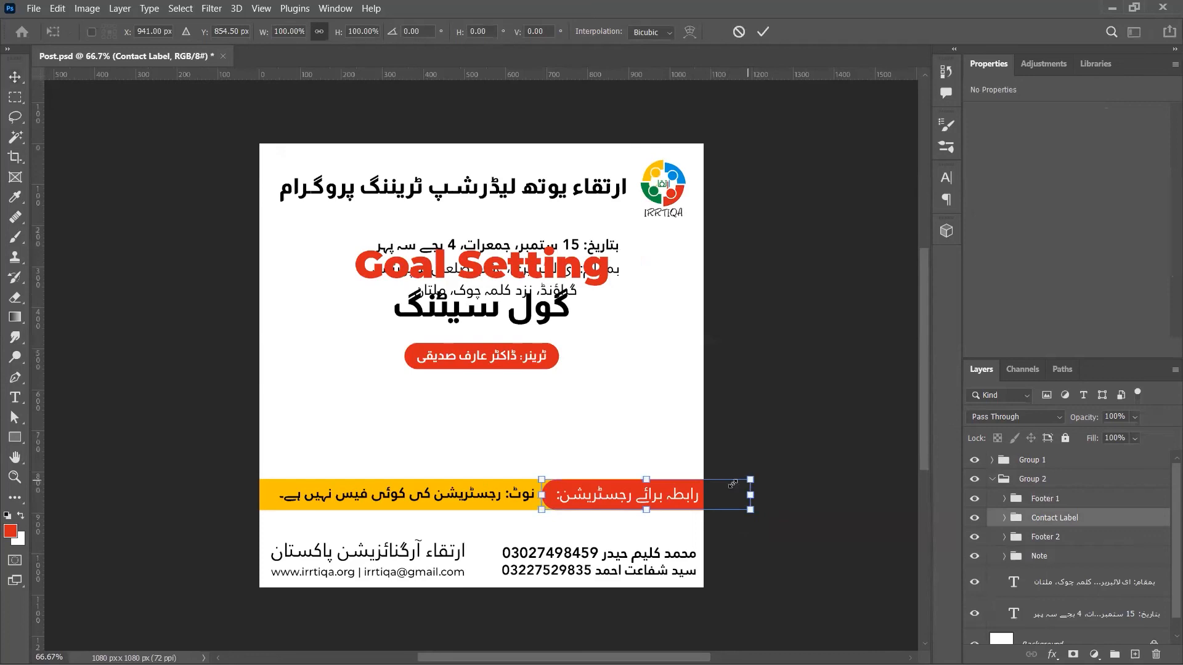
left_click_drag(749, 479, 727, 485)
key("Return")
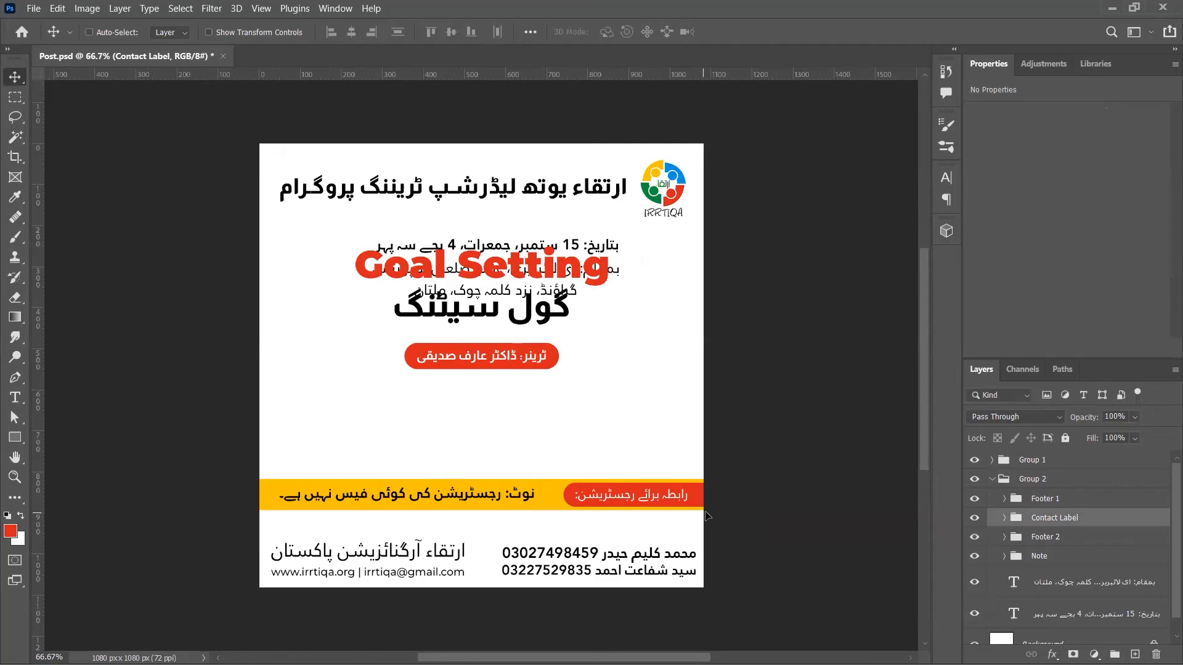
scroll(690, 553, "left", 5)
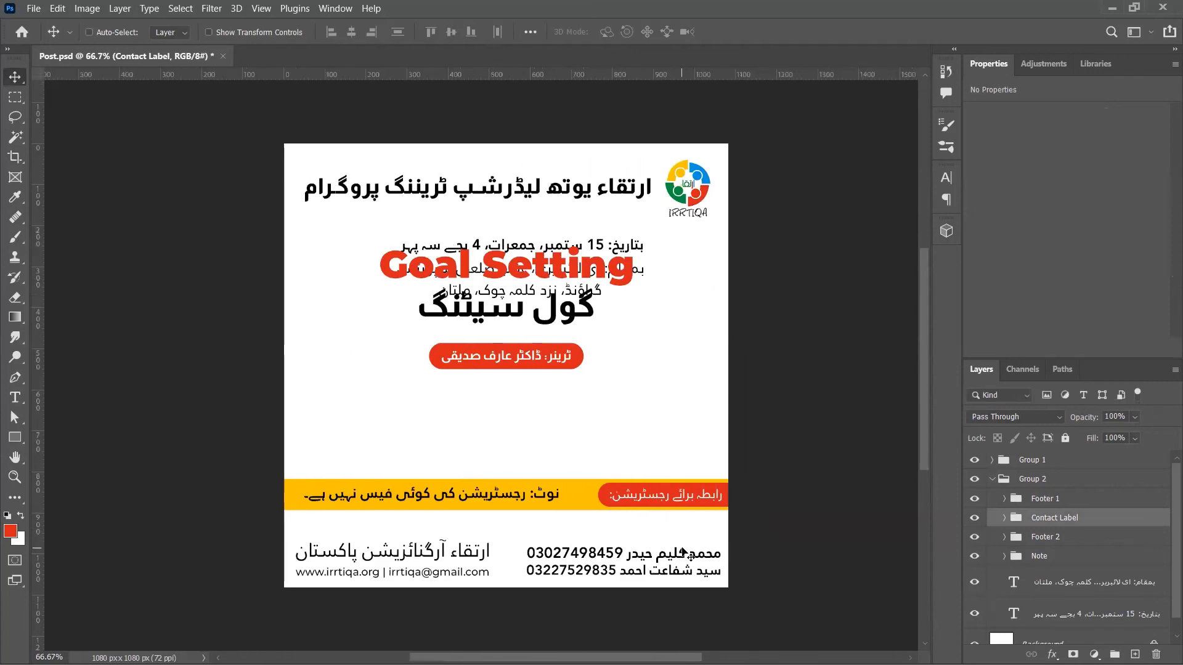
- Scale the note text in the yellow band up to about 109%
left_click(693, 500, "ctrl")
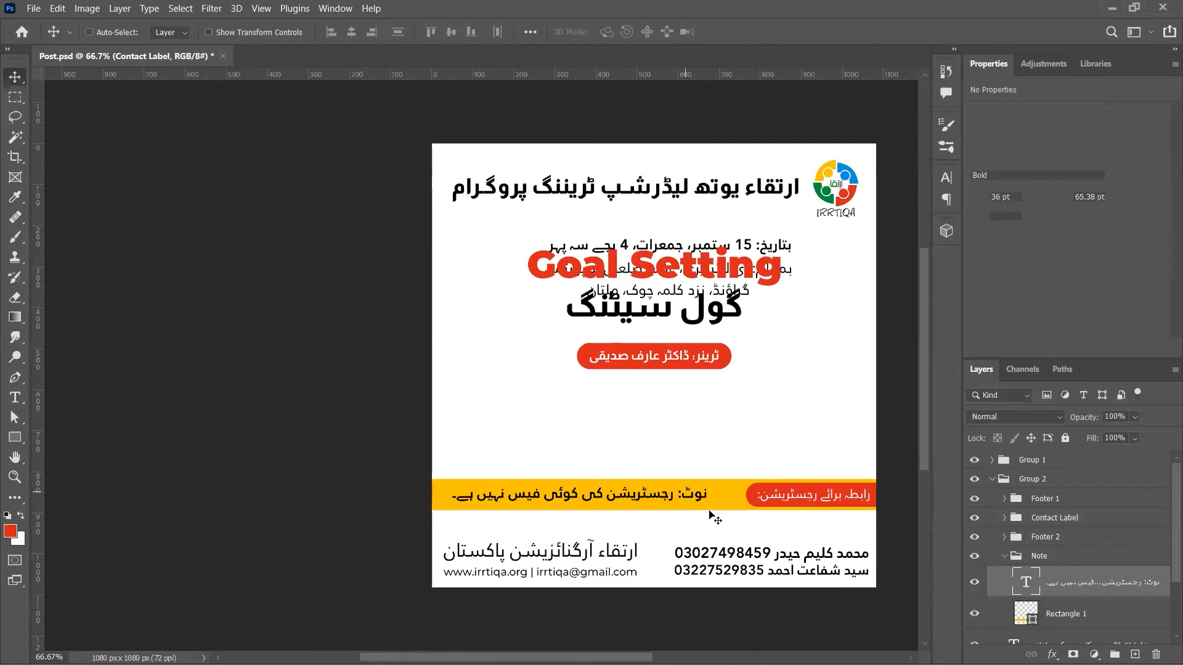
key("ctrl+t")
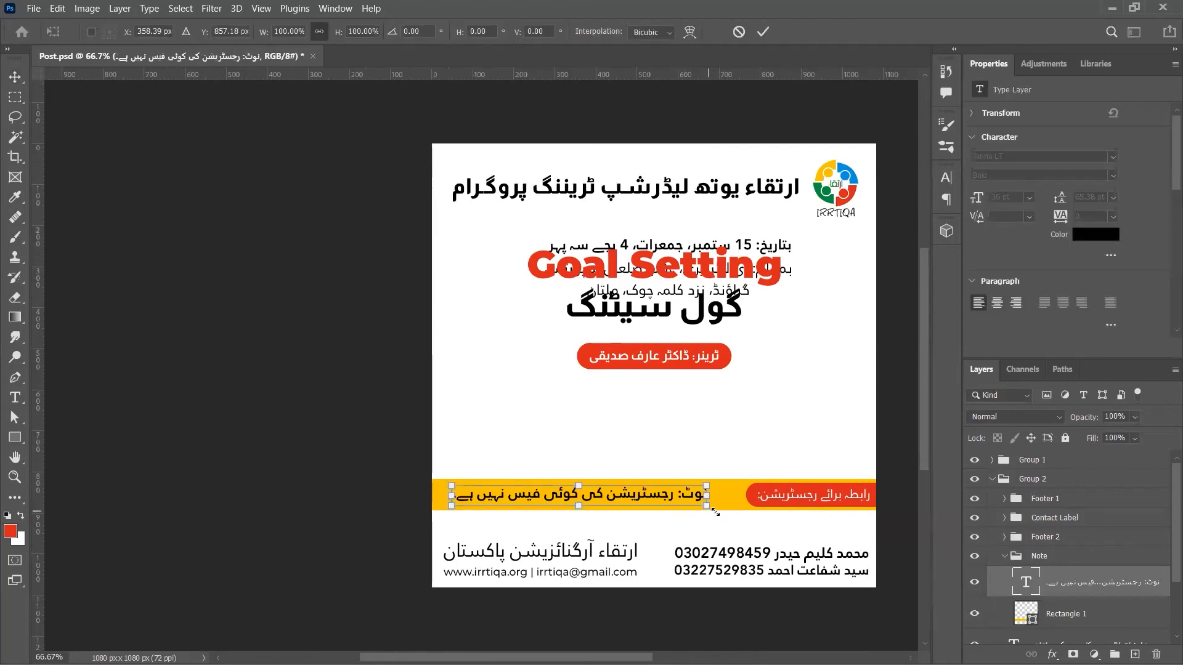
left_click_drag(727, 513, 733, 515)
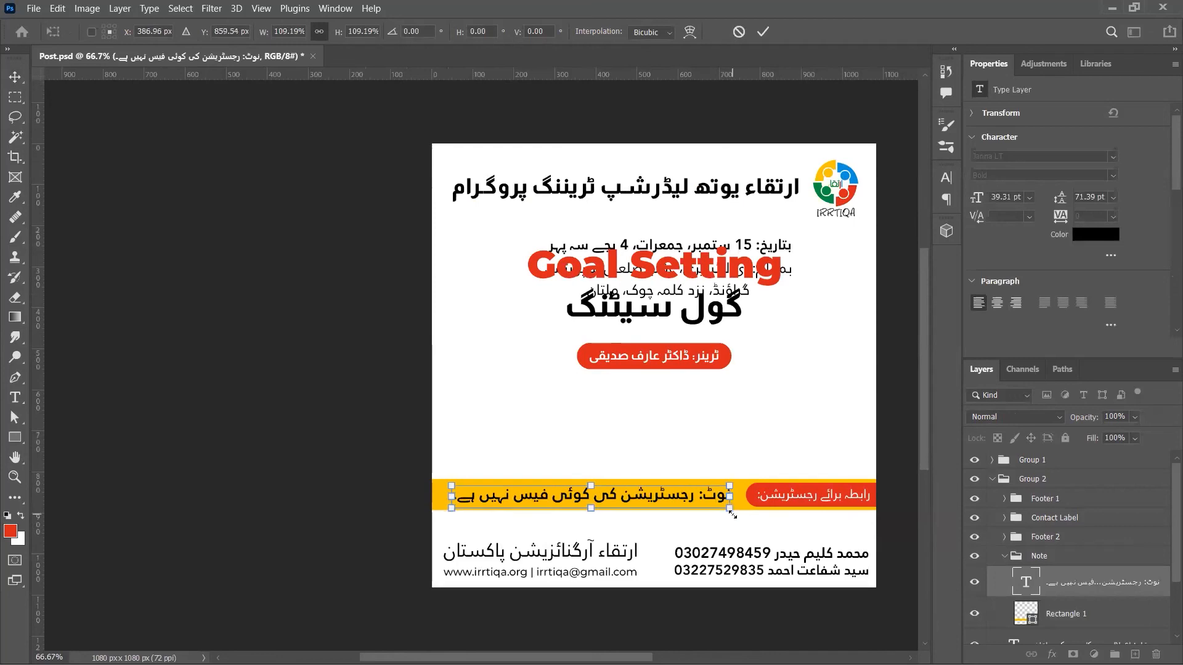
key("Escape")
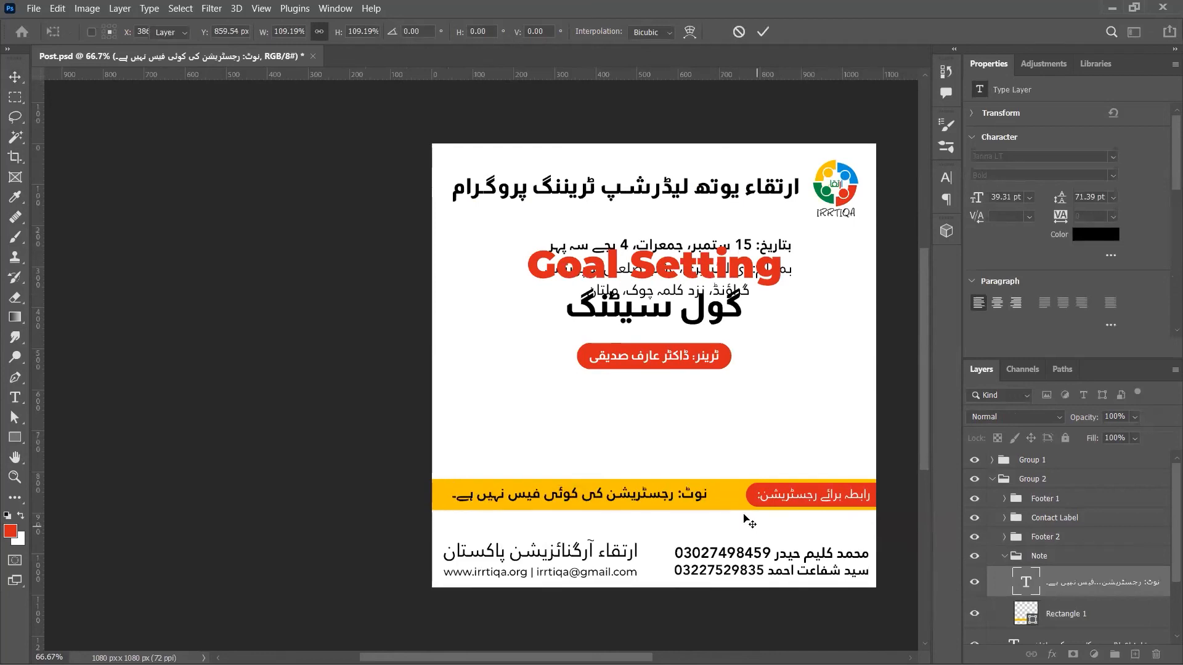
key("Return")
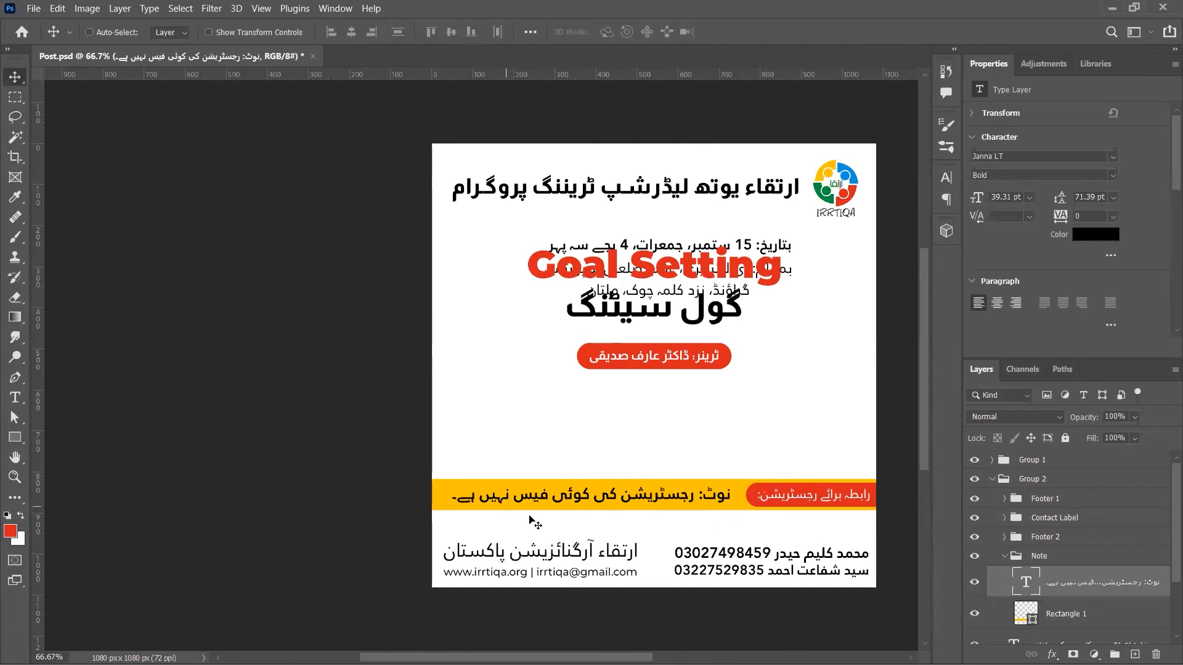
- Nudge the note text slightly right to balance it between the post's left edge and the red contact label
key("Right")
key("Right")
key("Right")
key("Right")
key("Right")
key("Right")
key("Right")
key("Right")
key("Right")
key("Right")
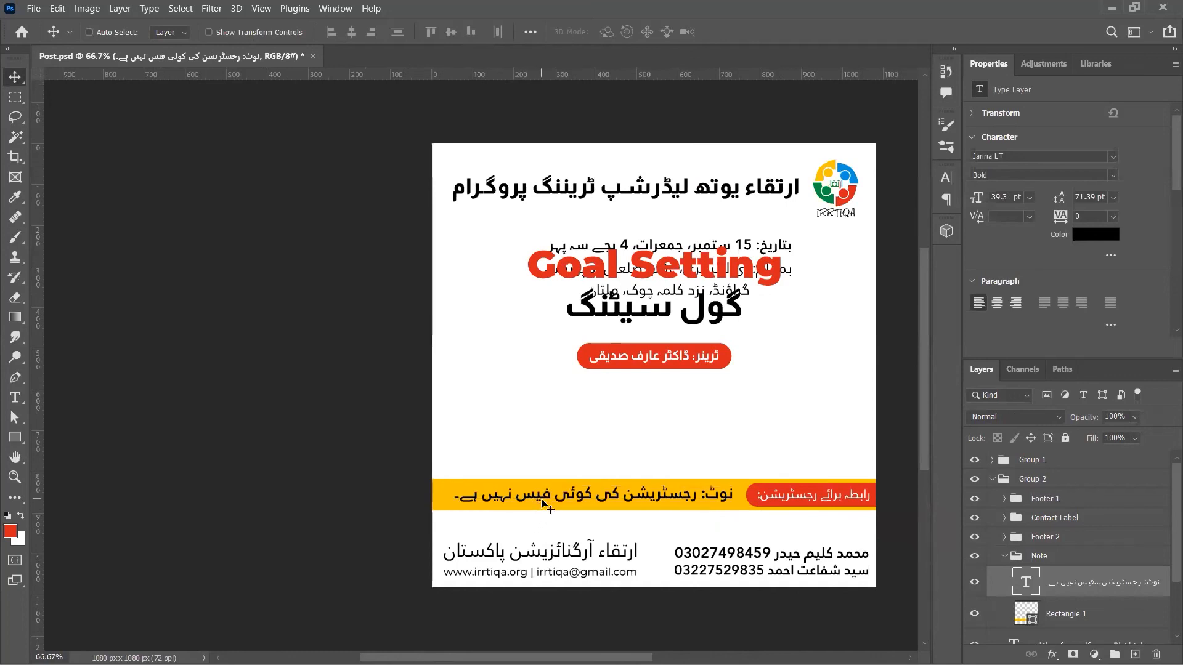
key("Left")
key("Left")
key("Left")
- Collapse the Note group and rename the Footer 2 group to "Contact Numbers"
left_click(1005, 556)
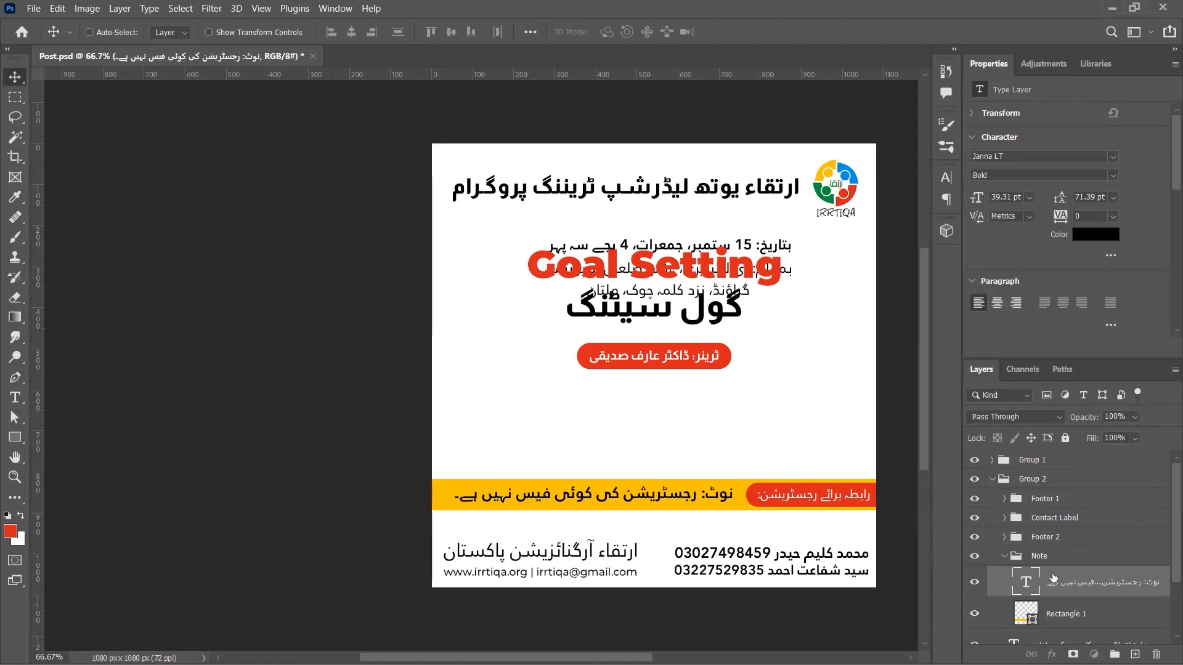
left_click(1004, 556)
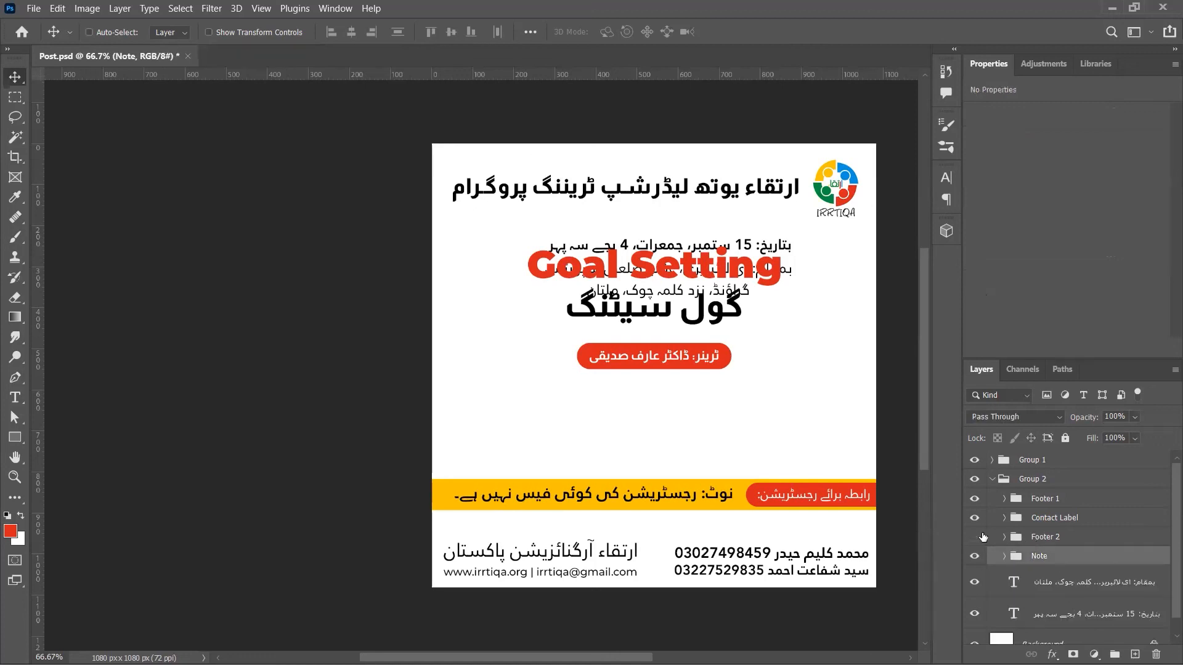
double_click(1045, 537)
type("Contact Numbers")
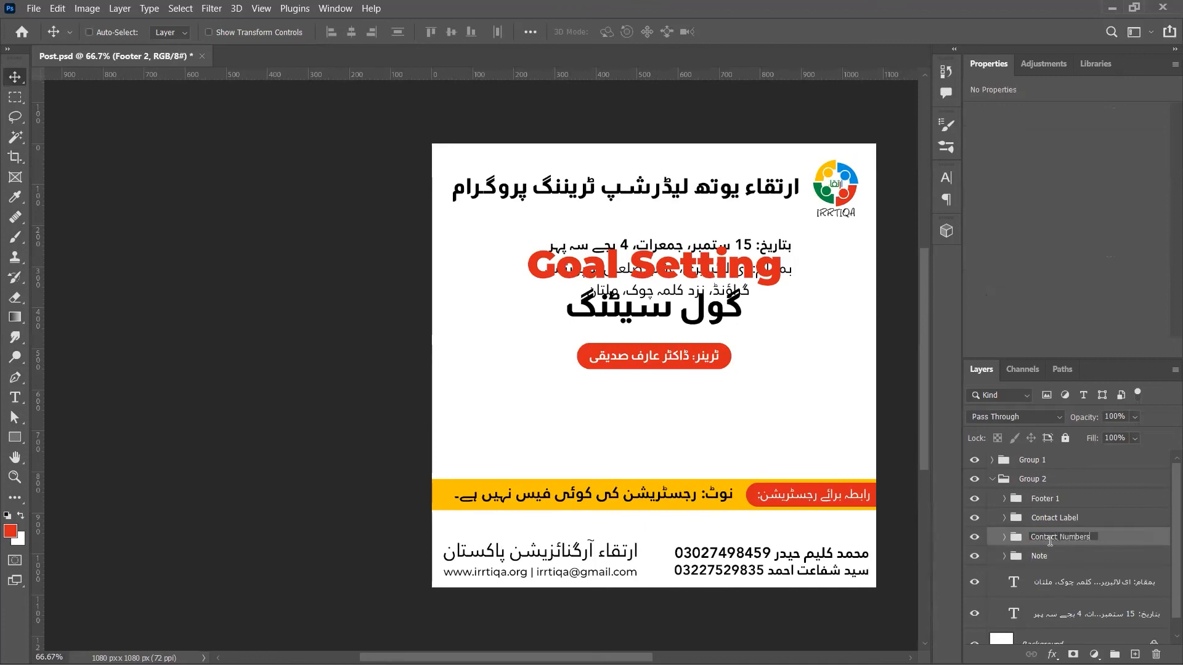
key("Return")
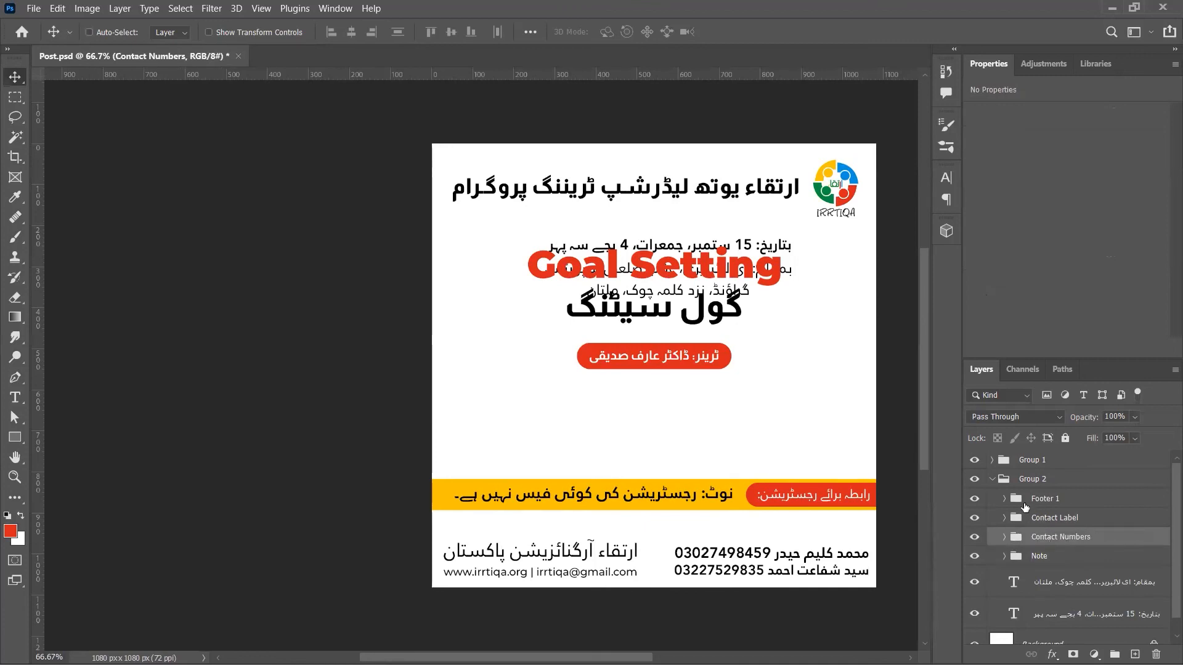
- Rename the Footer 1 group to "Email/Website"
left_click(1053, 500)
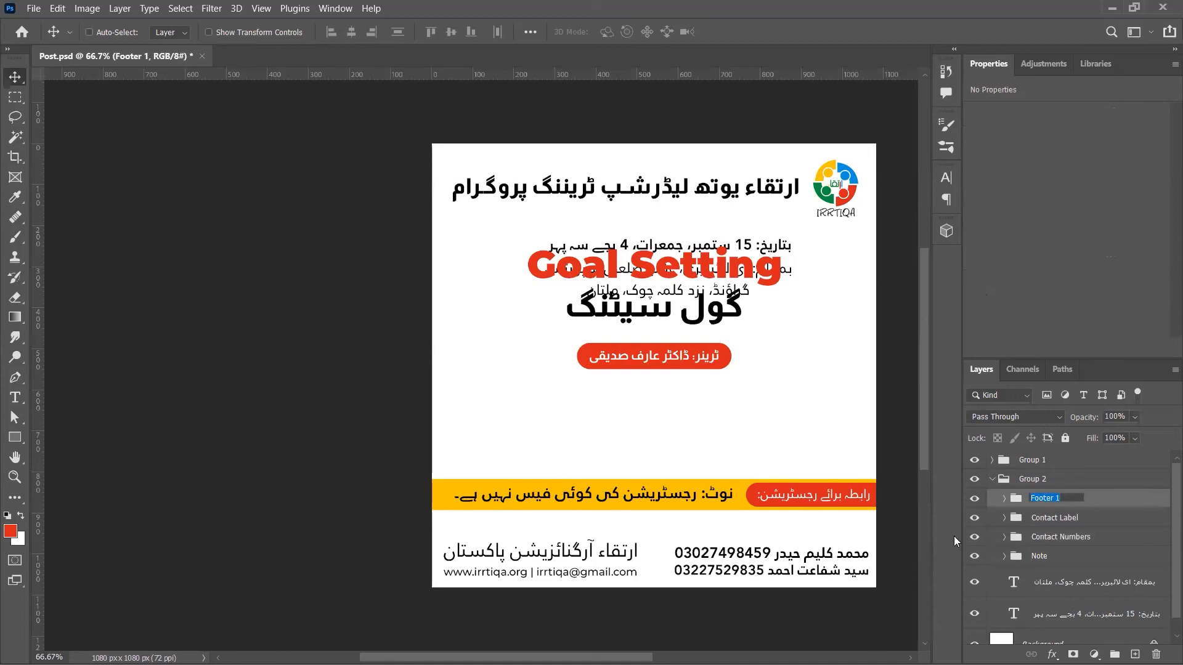
double_click(1040, 500)
type("Email/Website")
key("Return")
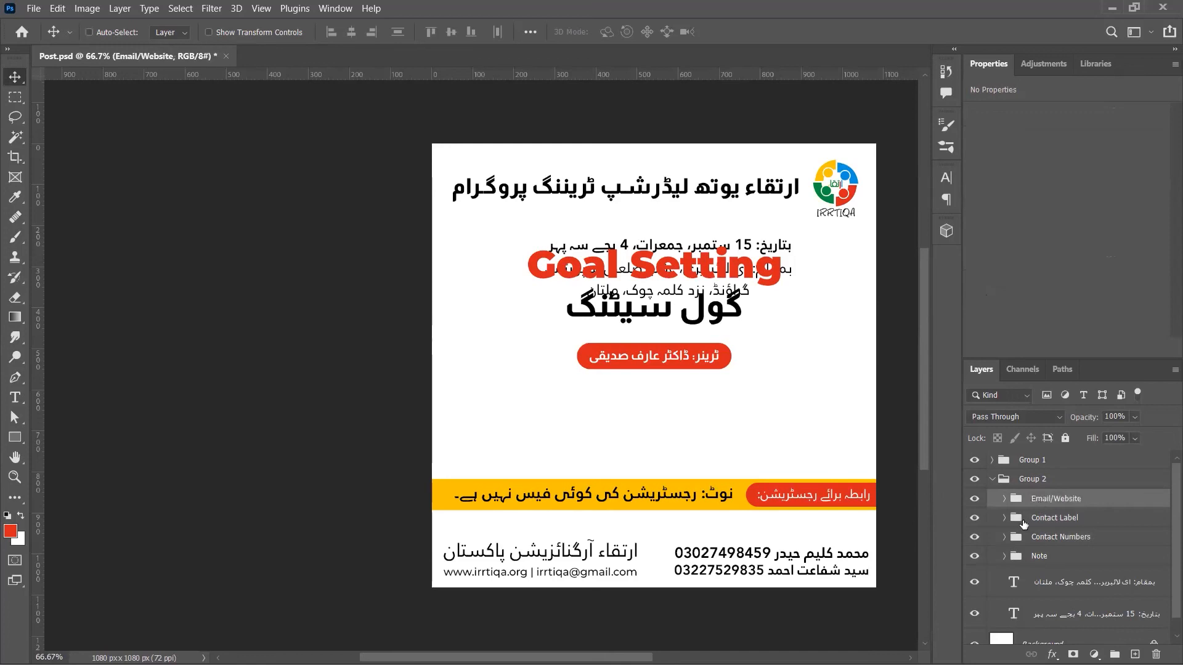
- Align the vertical centers of the Email/Website and Contact Numbers groups and shift both 10 px down
left_click(1059, 536, "ctrl")
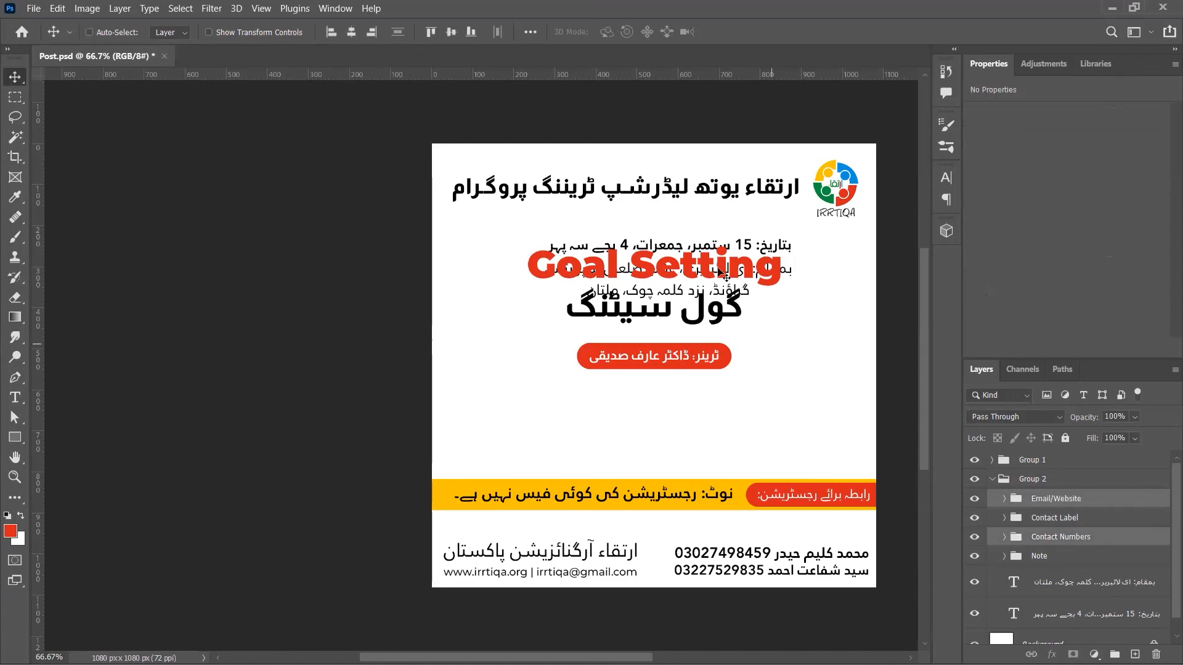
left_click(451, 34)
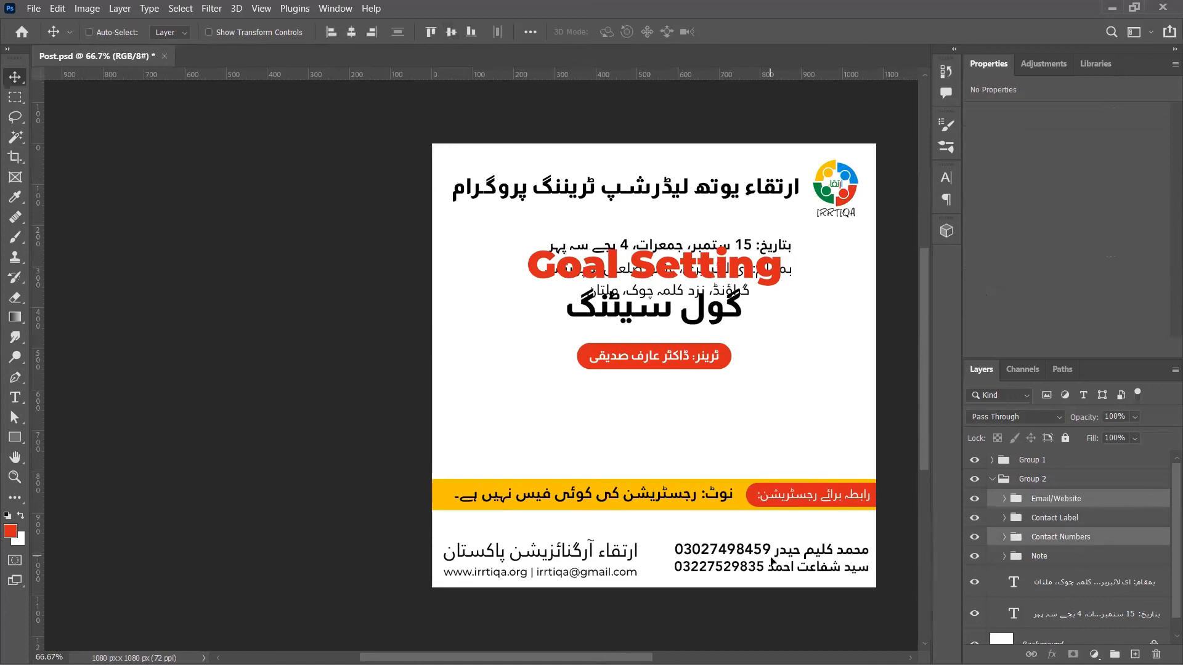
key("shift+Down")
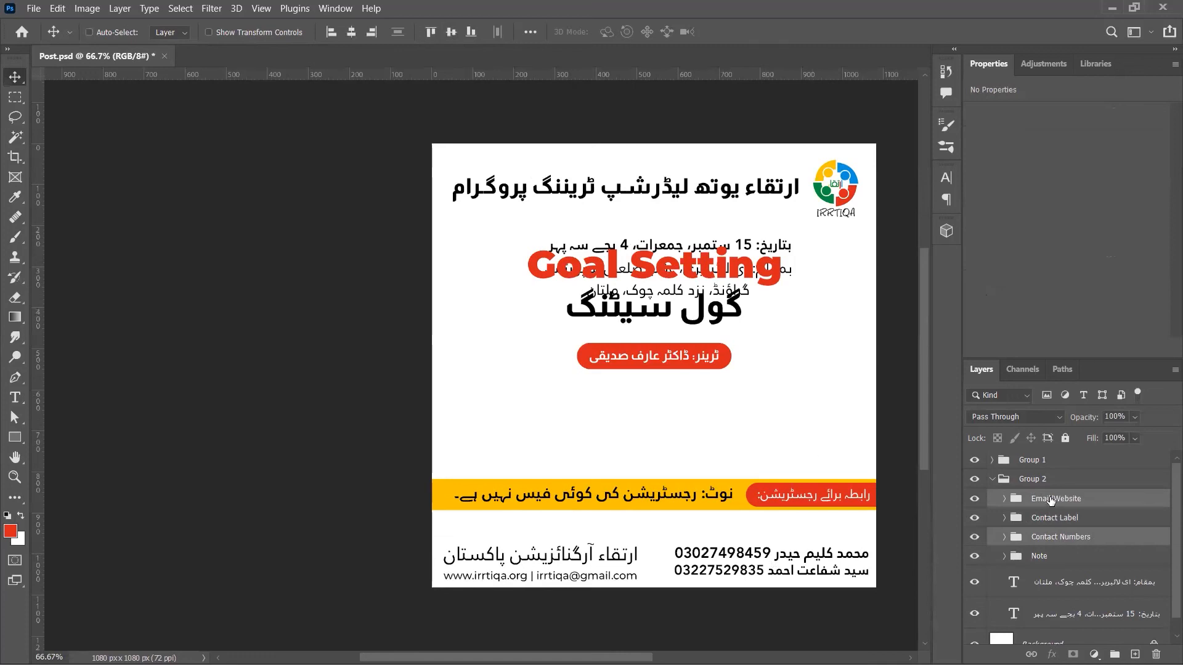
- Scale the Contact Numbers group up to roughly match the height of the organization name and web address lines, and undo its leftward move
left_click(1047, 500)
key("z")
left_click_drag(737, 565, 755, 573)
scroll(753, 568, "down", 3)
key("v")
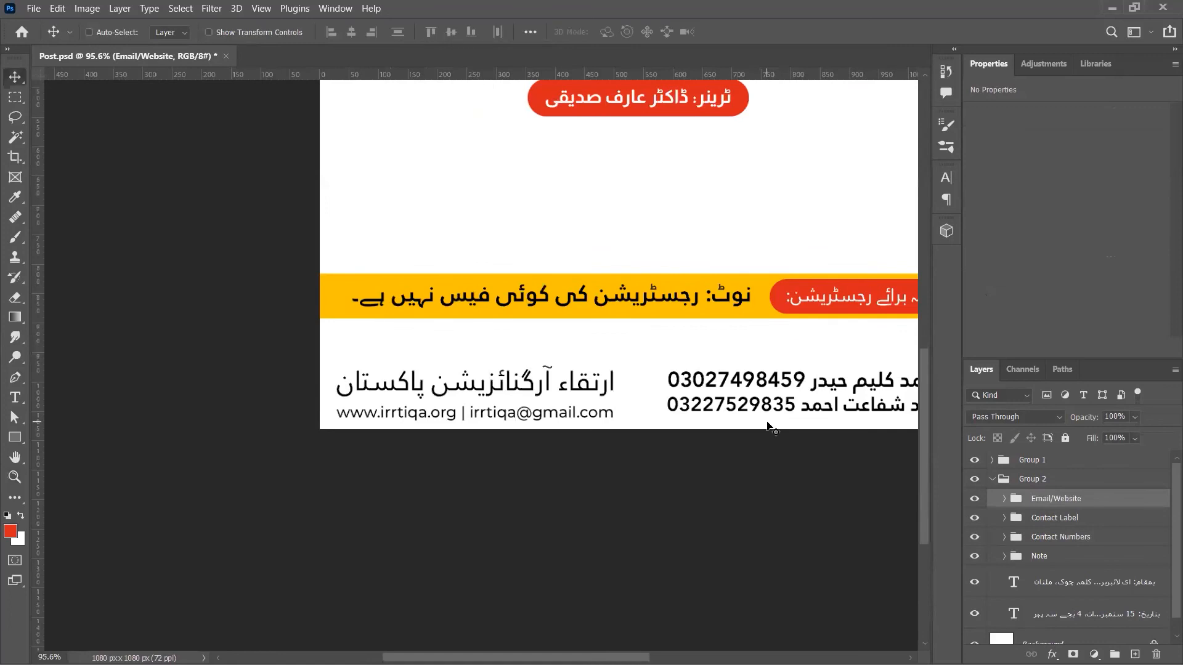
left_click(1060, 536)
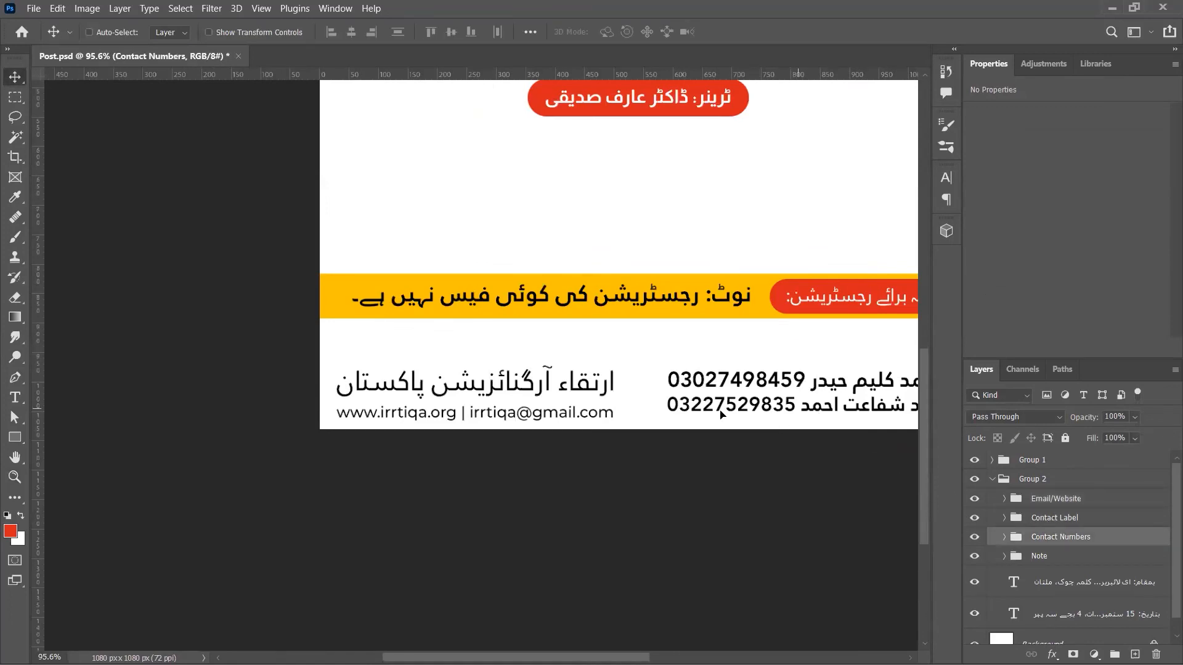
key("ctrl+t")
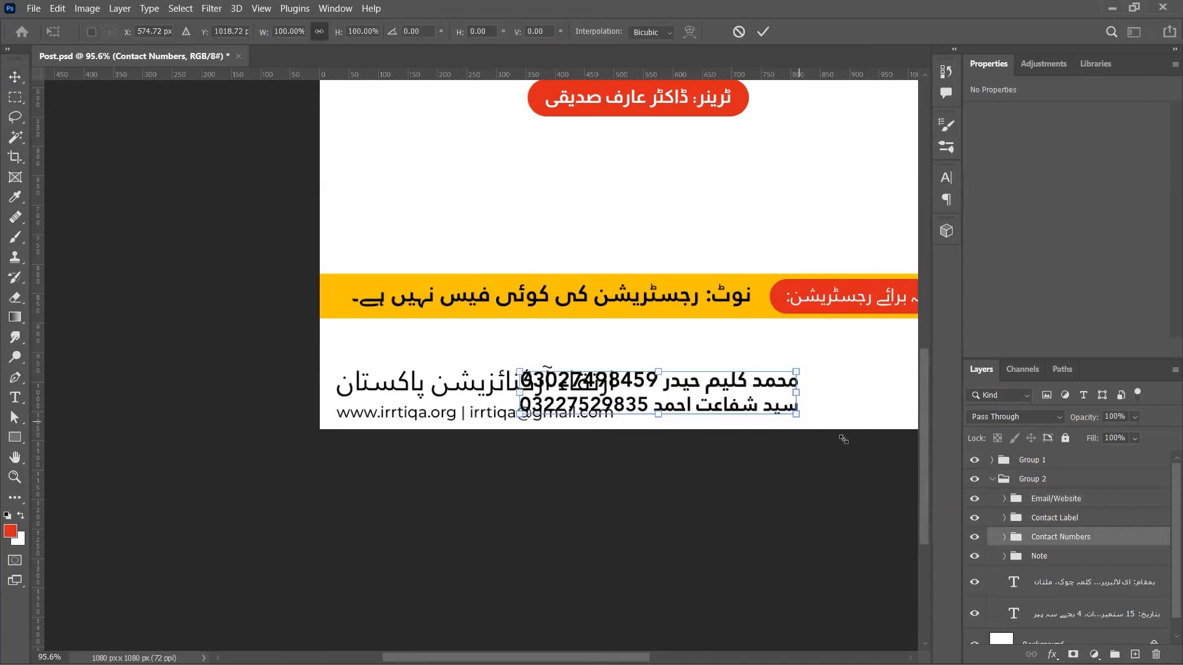
key("Escape")
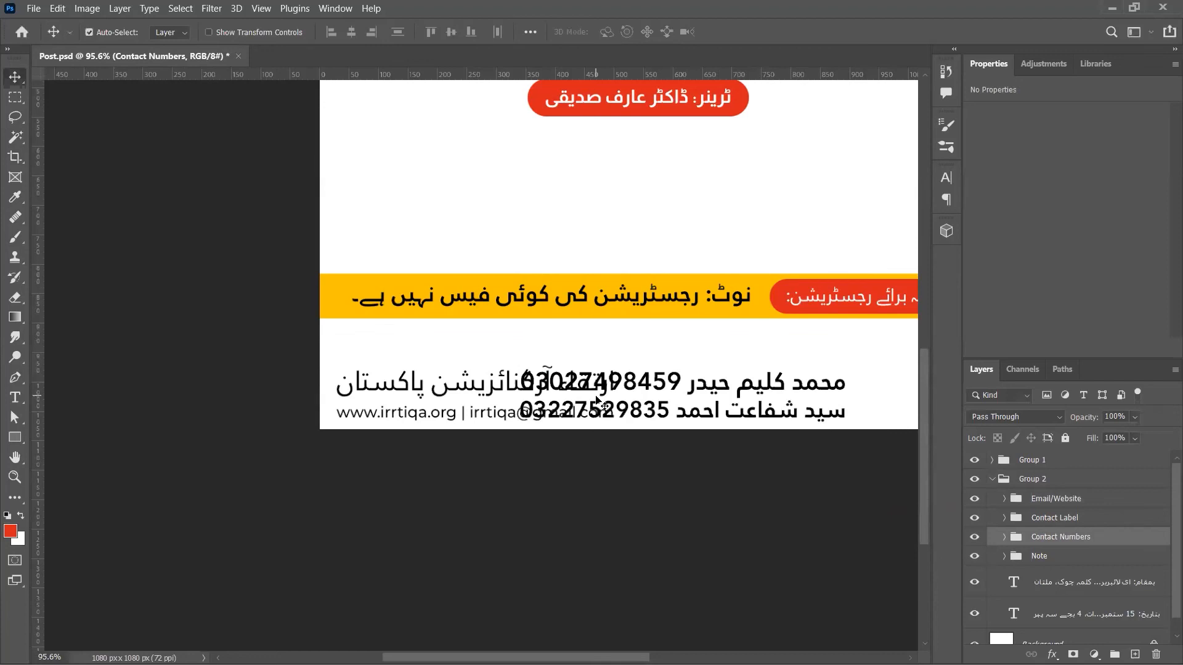
key("ctrl+0")
scroll(588, 584, "down", 3)
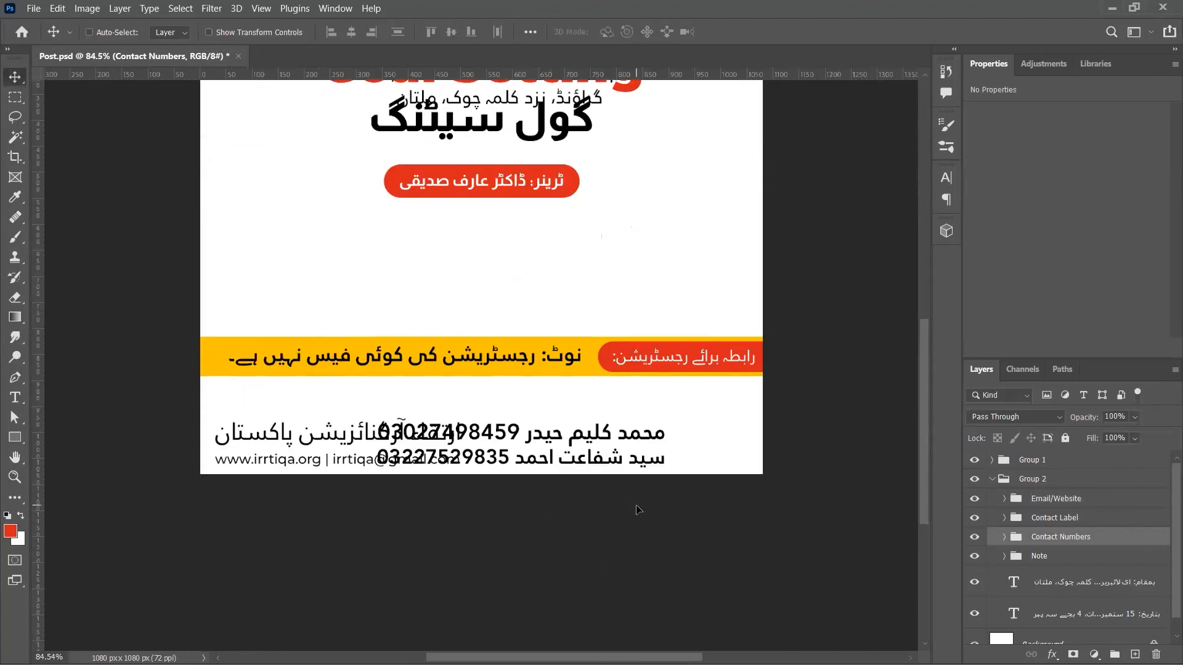
key("ctrl+z")
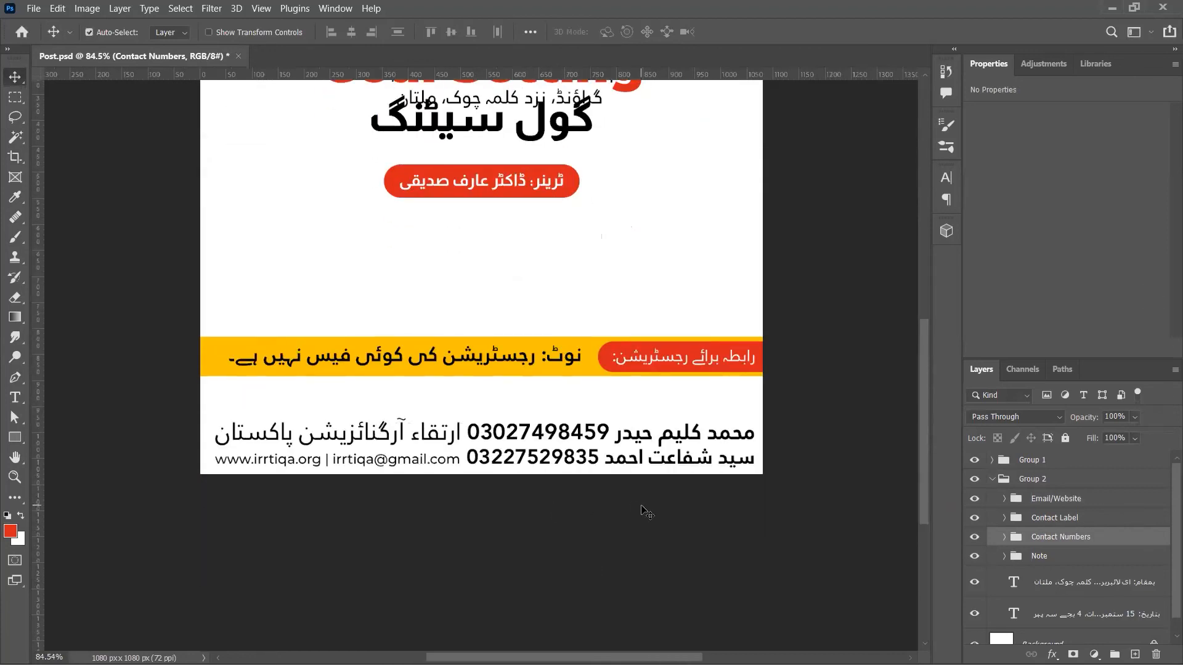
- Scale the Email/Website and Contact Numbers groups down together slightly to leave wider side margins
key("ctrl+minus")
key("ctrl+minus")
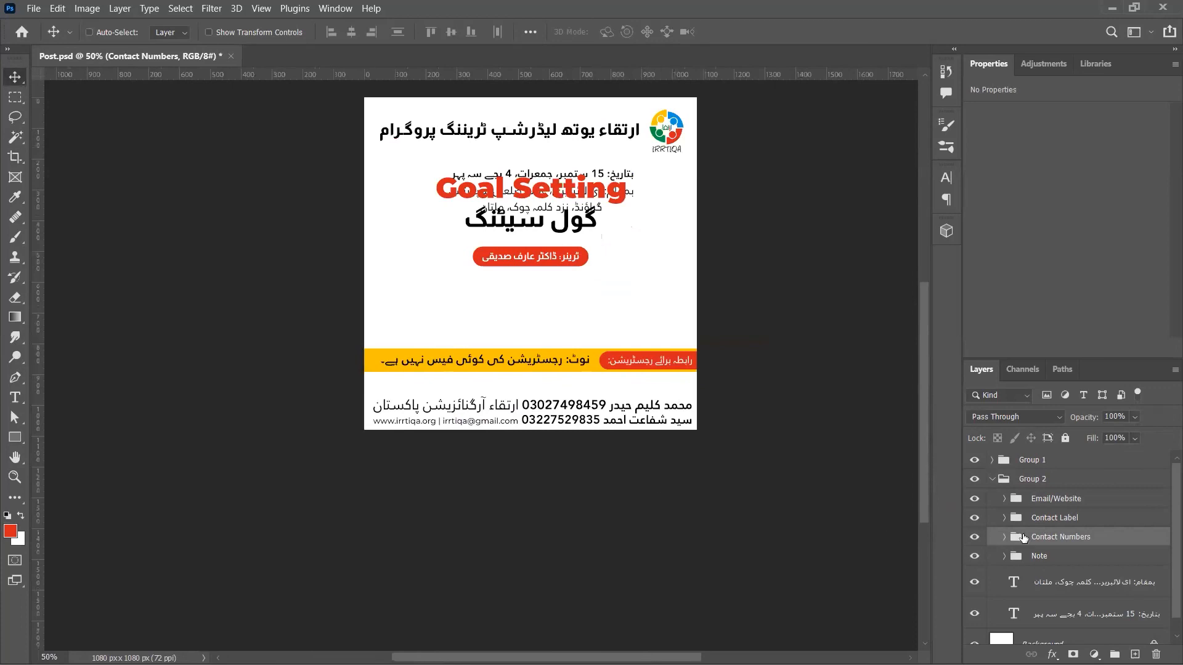
left_click(1063, 500, "ctrl")
key("ctrl+t")
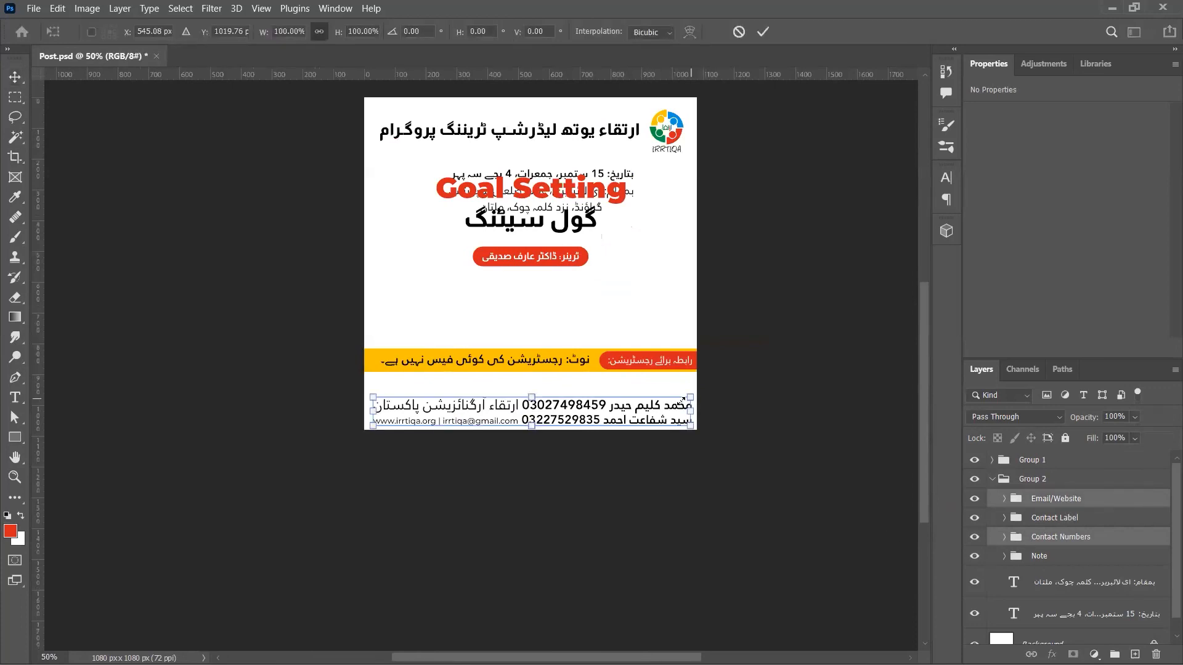
key("Return")
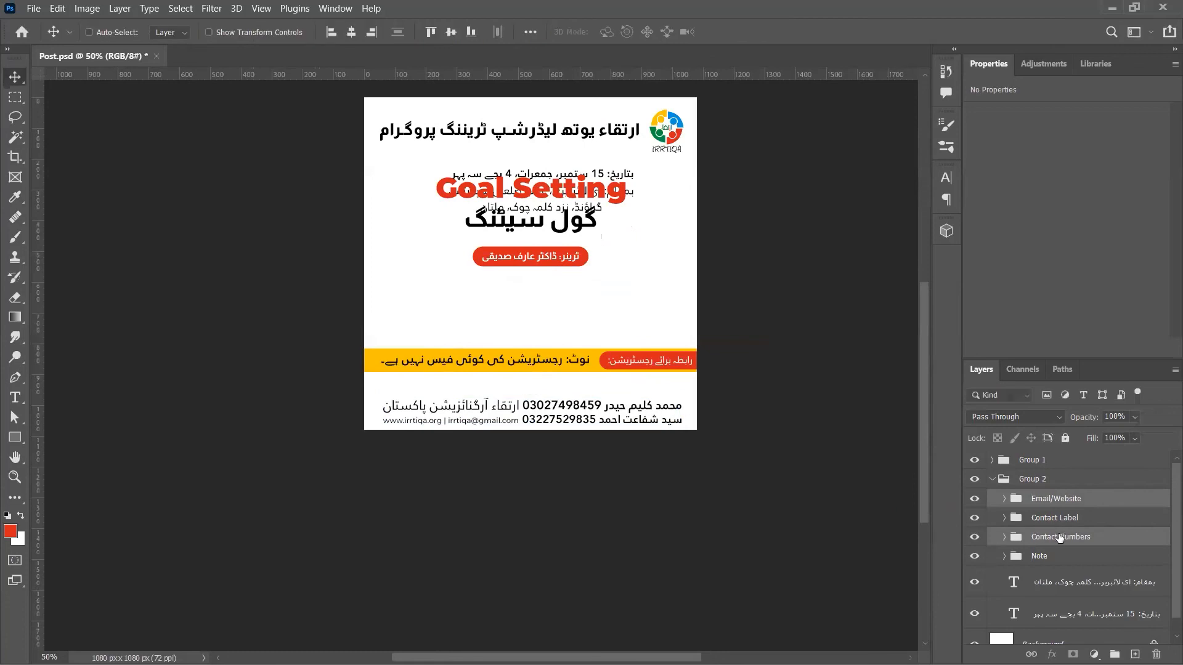
- Shift the Contact Numbers group 30 px right and the Email/Website group 30 px left to open a gap between them
left_click(1060, 533)
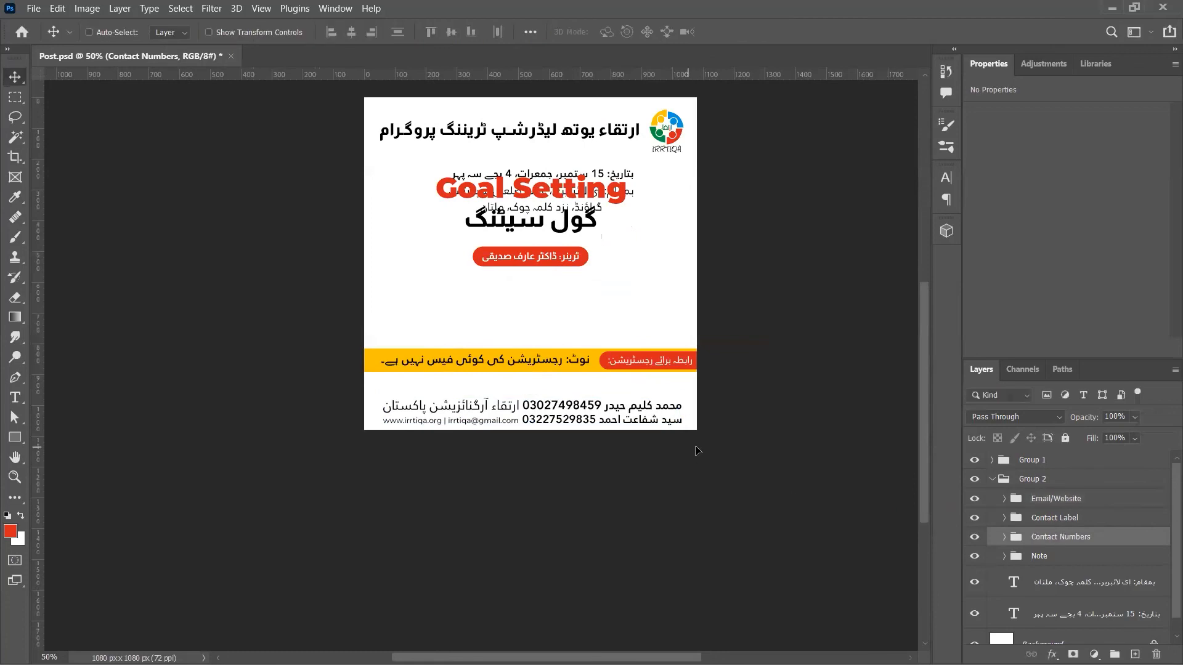
key("shift+Right")
key("shift+Right")
key("shift+Right")
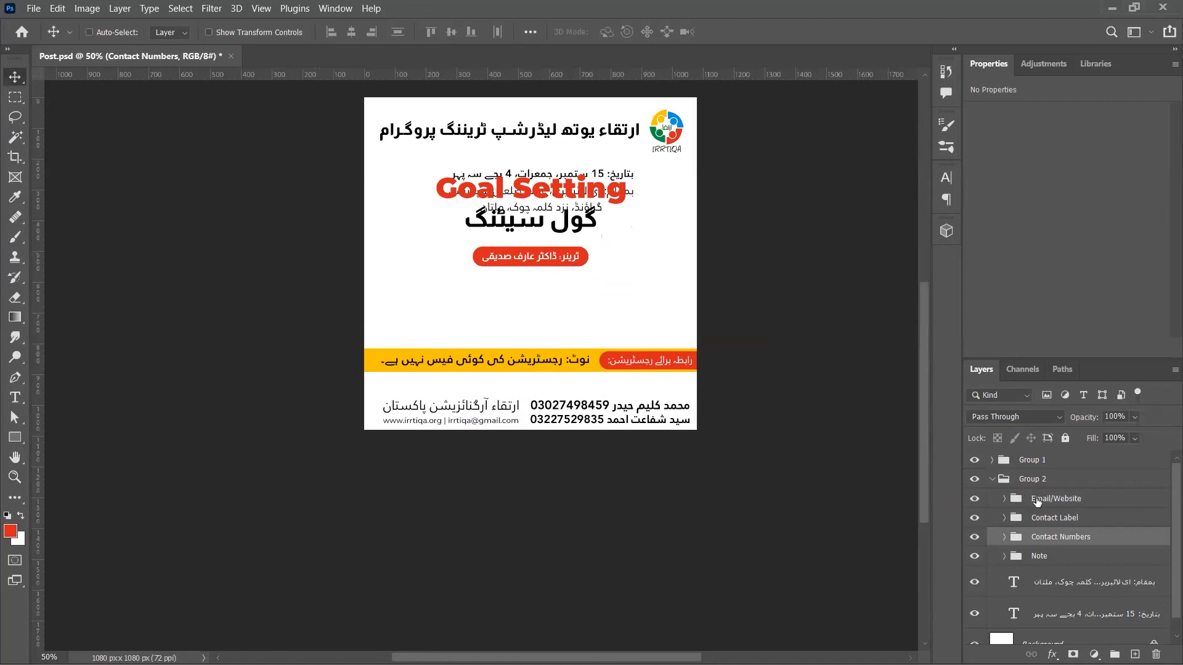
left_click(1038, 500)
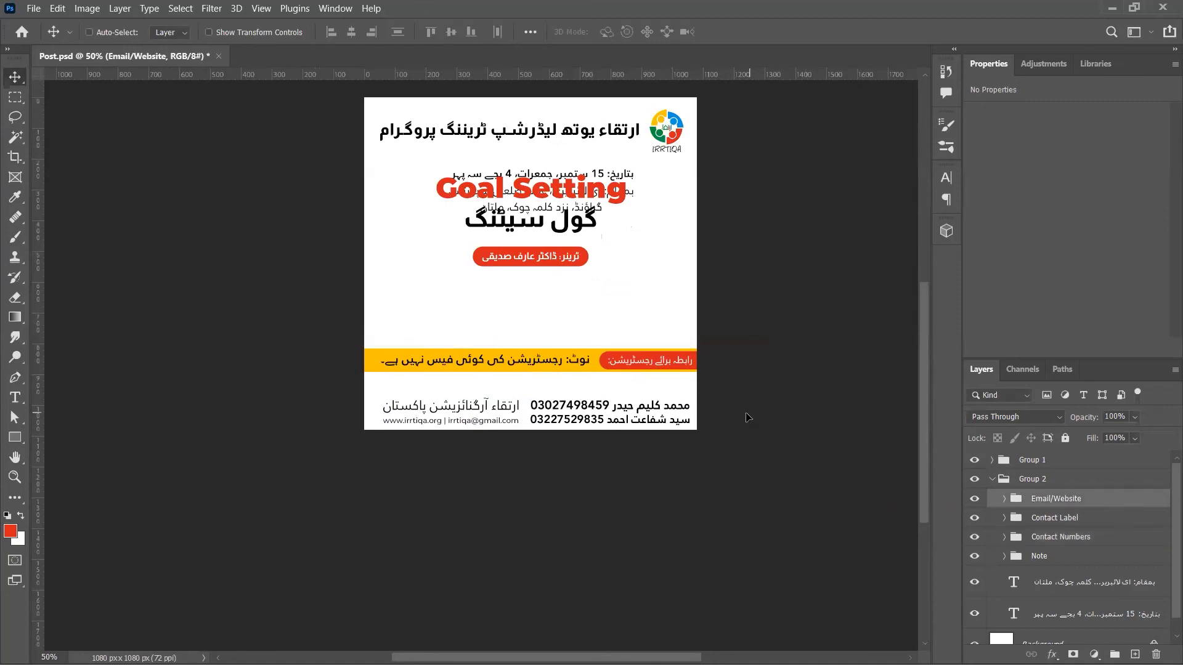
key("shift+Left")
key("shift+Left")
key("shift+Left")
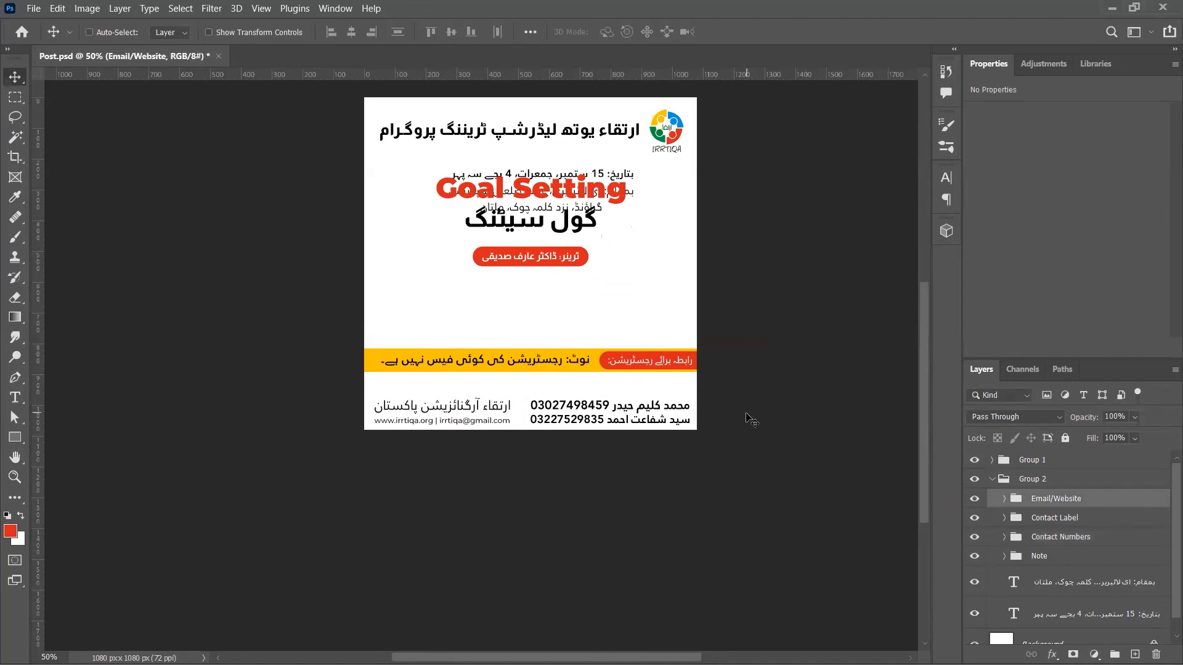
- Reorder the groups in Group 2 so Contact Label and Note sit above Email/Website and Contact Numbers
left_click(1076, 538)
key("ctrl+bracketright")
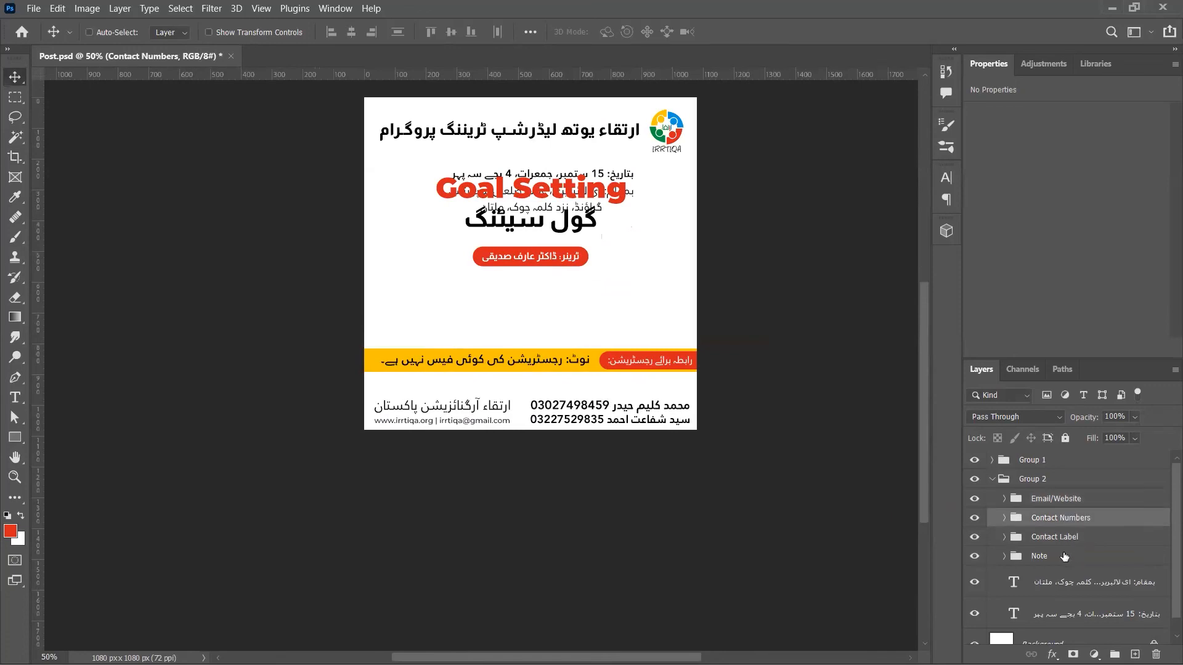
left_click(1063, 554)
left_click(1064, 537, "shift")
key("ctrl+bracketright")
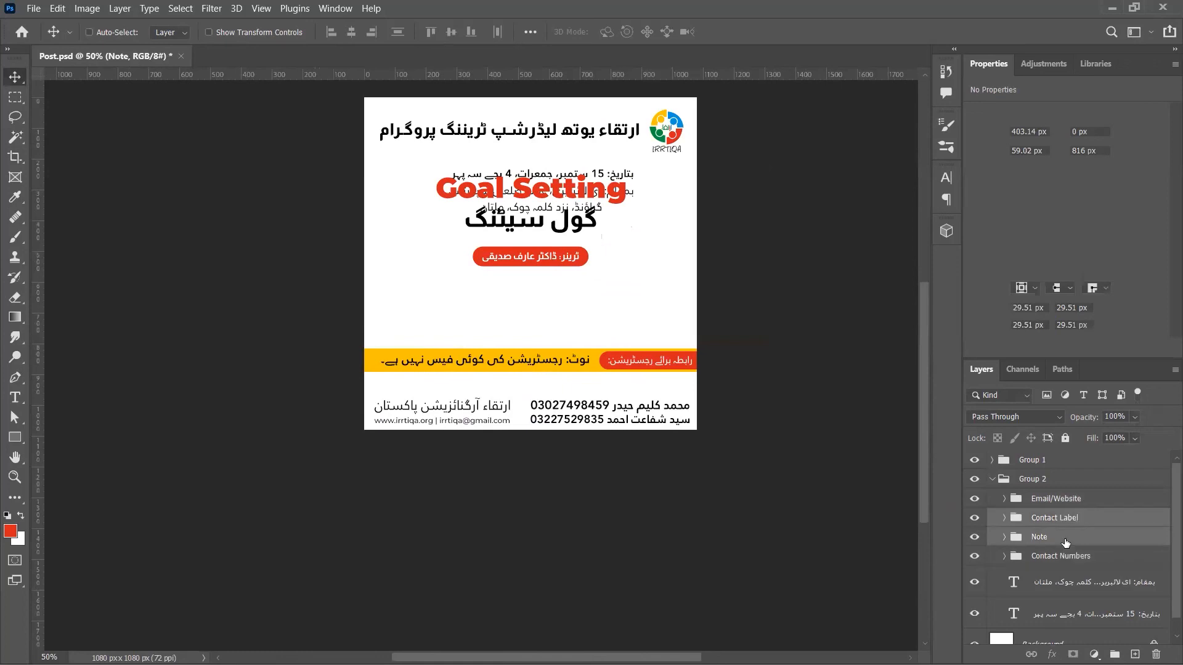
key("ctrl+bracketright")
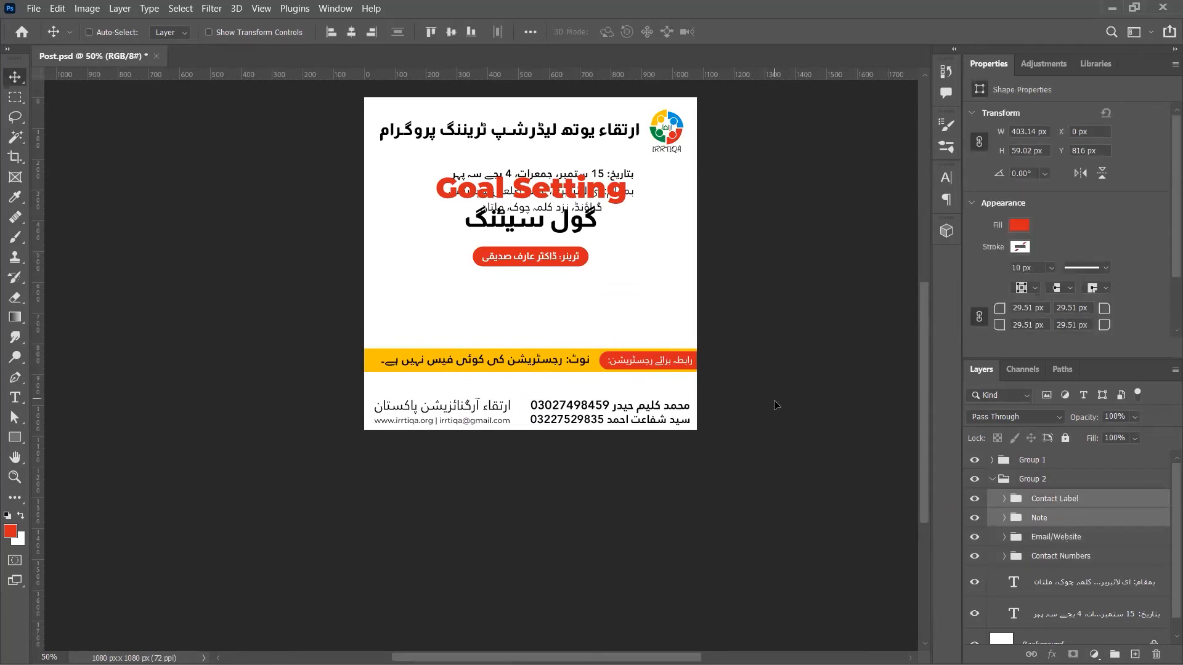
- Move the Contact Label and Note groups down about 62 px to just above the footer lines, and save the document
left_click_drag(775, 408, 778, 427)
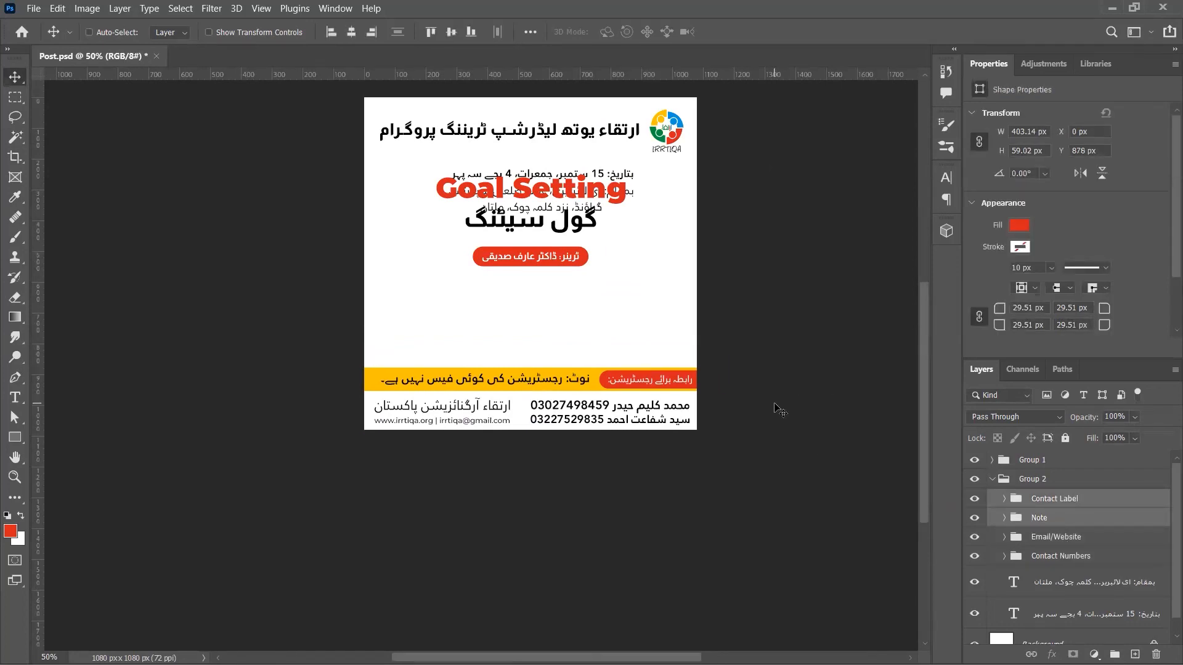
key("ctrl+s")
- Group Contact Label, Note, Email/Website and Contact Numbers as "Footer", bring it to the top of the layer stack and check it by toggling its visibility
left_click(1070, 521, "ctrl")
left_click(1073, 556, "shift")
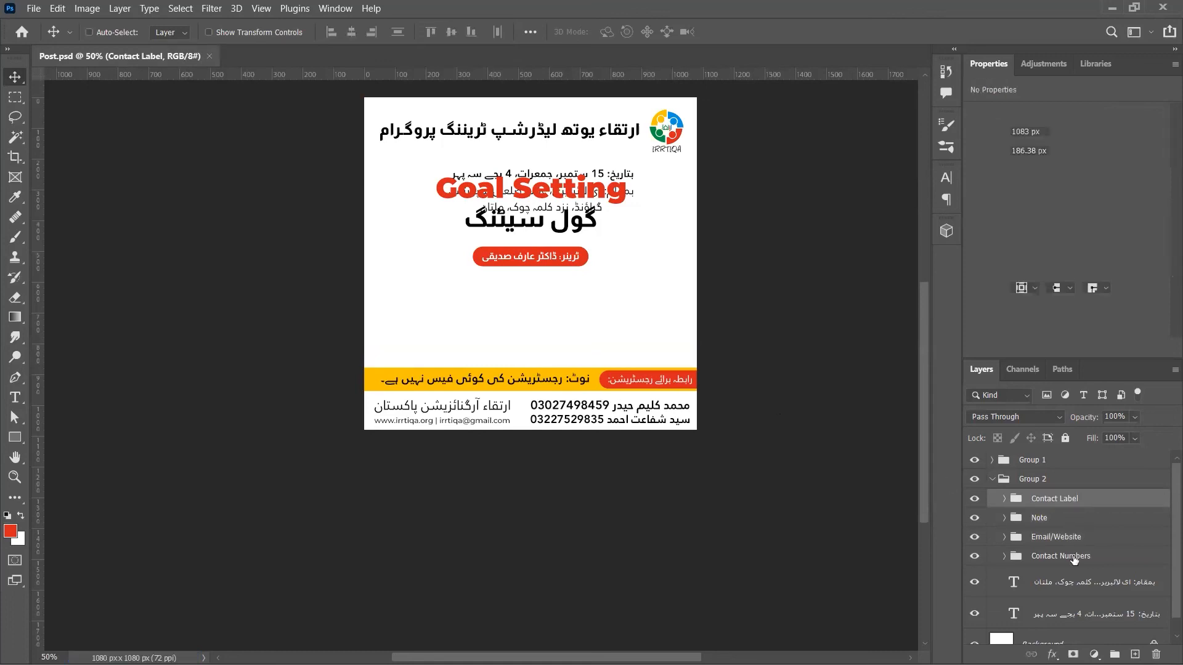
key("ctrl+g")
double_click(1045, 504)
type("Footer")
key("Return")
key("ctrl+shift+bracketright")
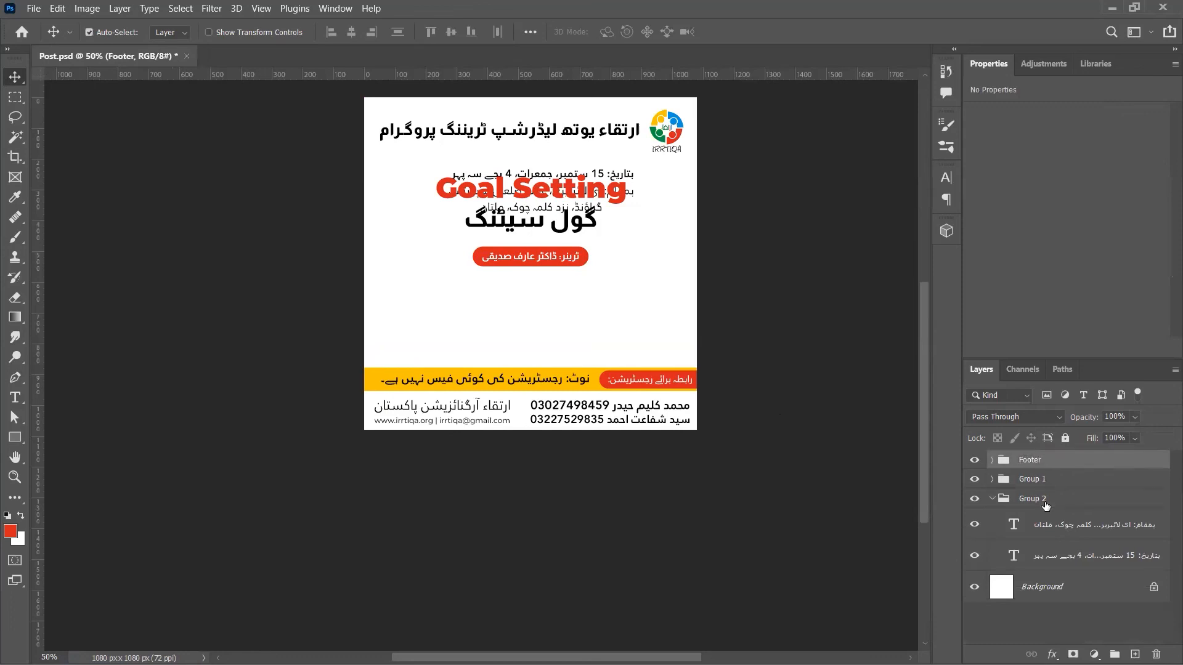
left_click(974, 460)
left_click(974, 460)
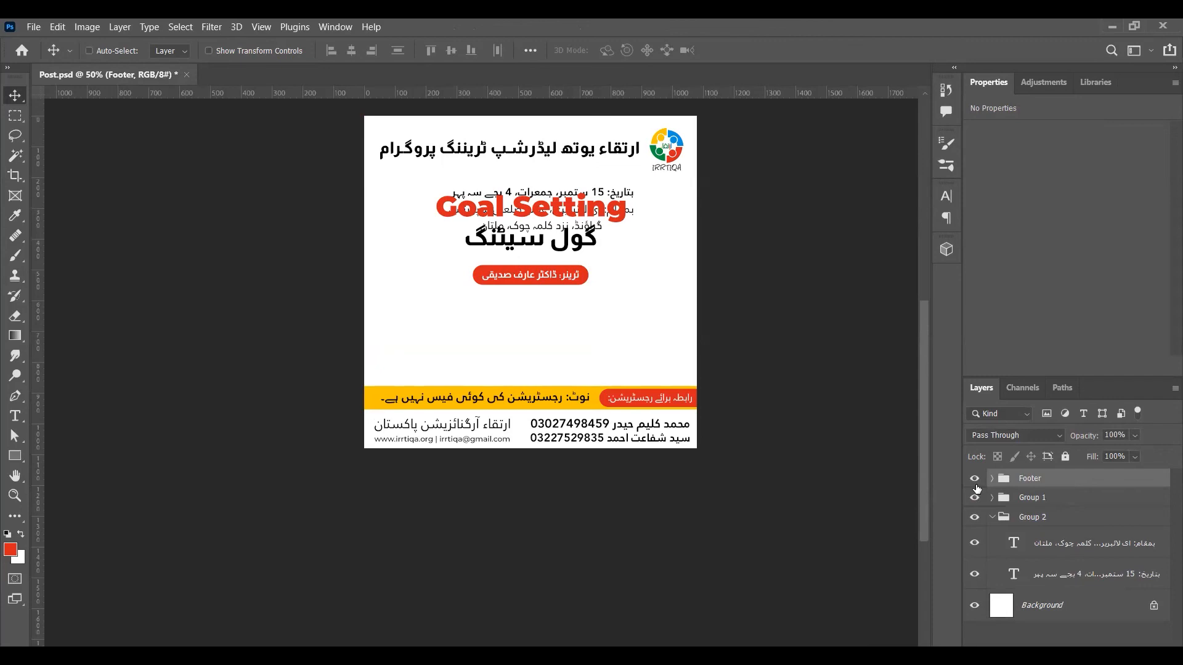
- Collapse Group 2, check its contents by toggling visibility, and move its date and venue text down below the red trainer label
left_click(989, 522)
left_click(991, 519)
left_click(977, 520)
left_click(977, 520)
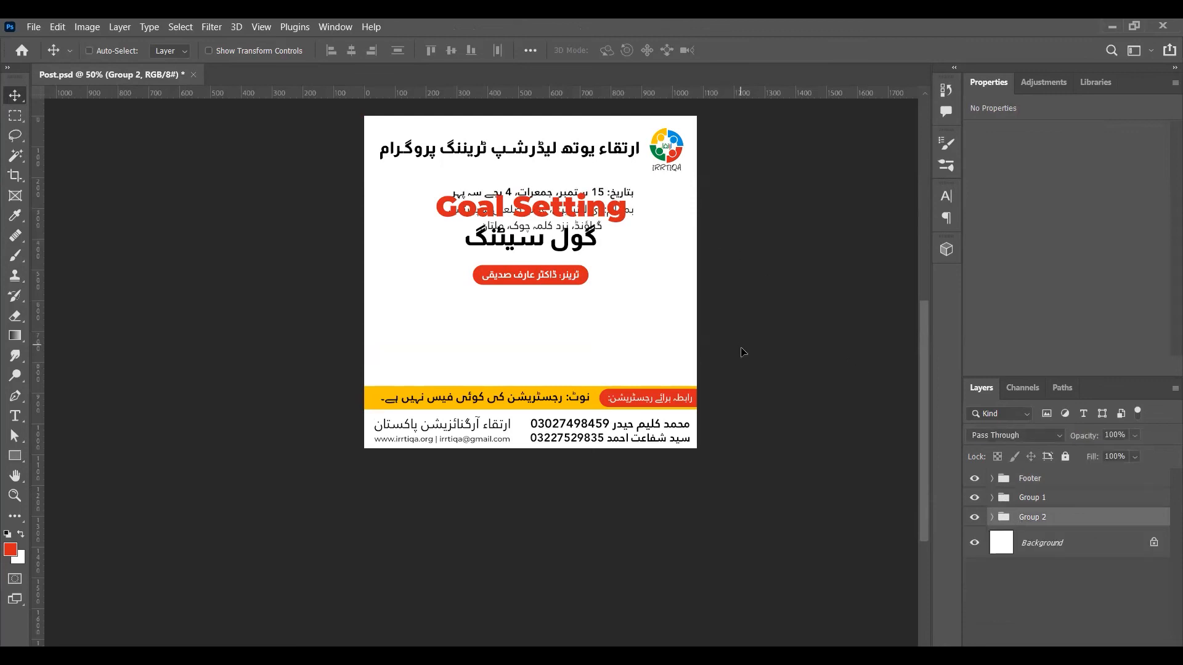
left_click_drag(741, 239, 740, 362)
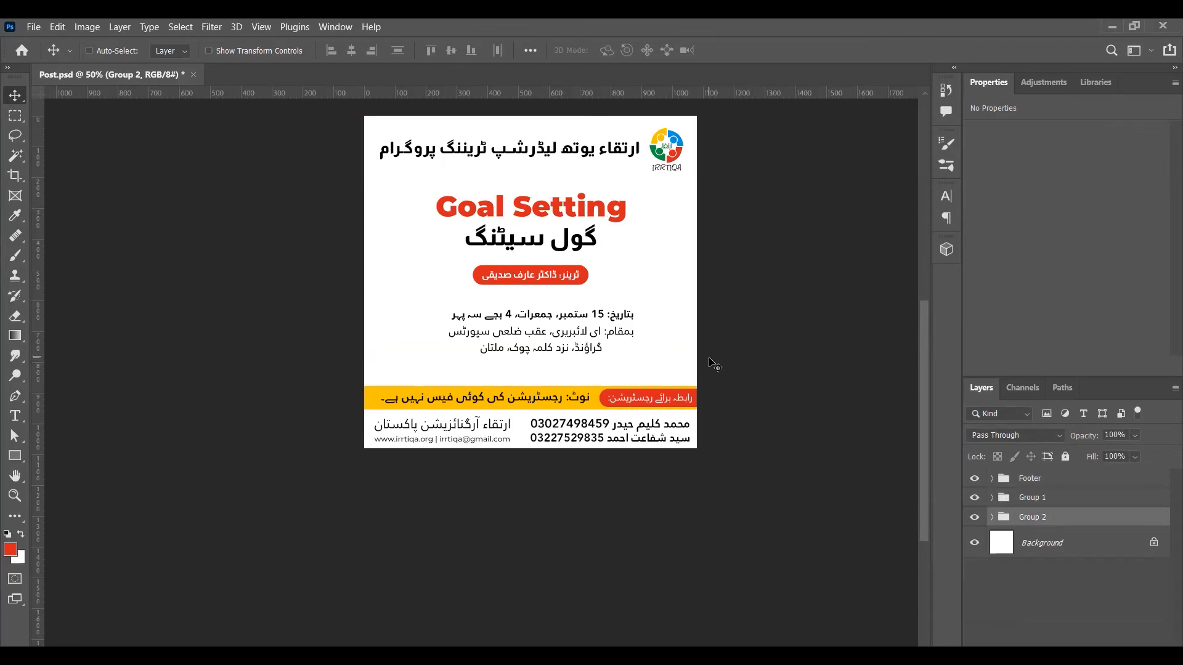
- Ungroup Group 2 and move the date and venue text layers together down to just above the yellow note band
key("ctrl+shift+g")
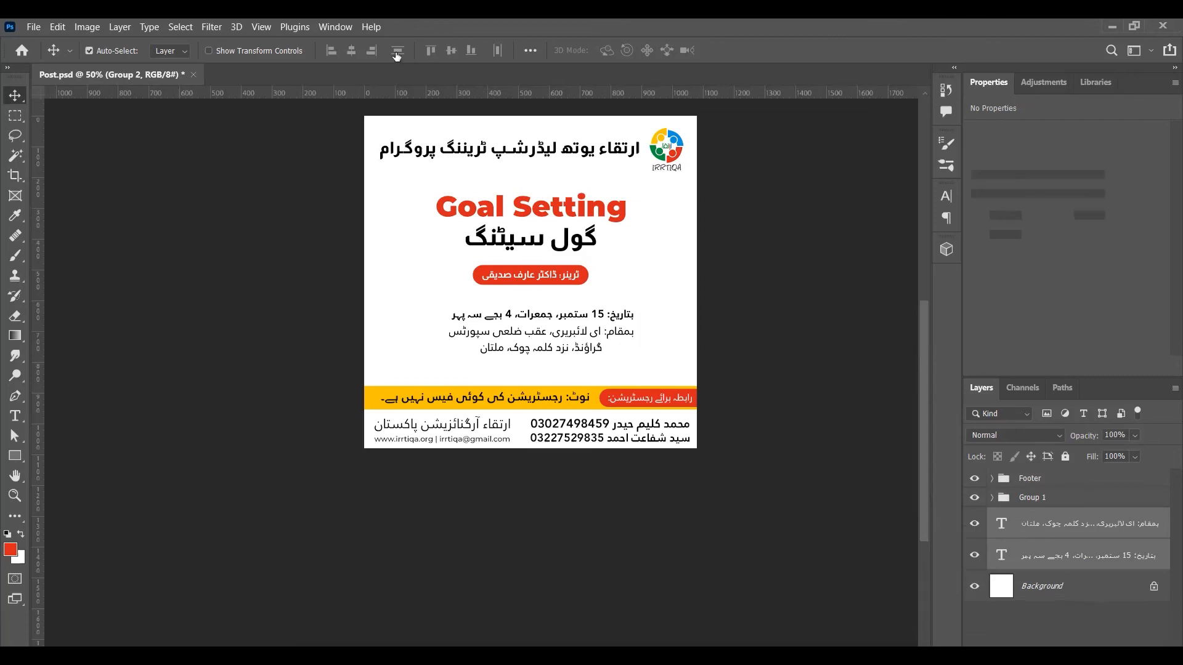
left_click(993, 583)
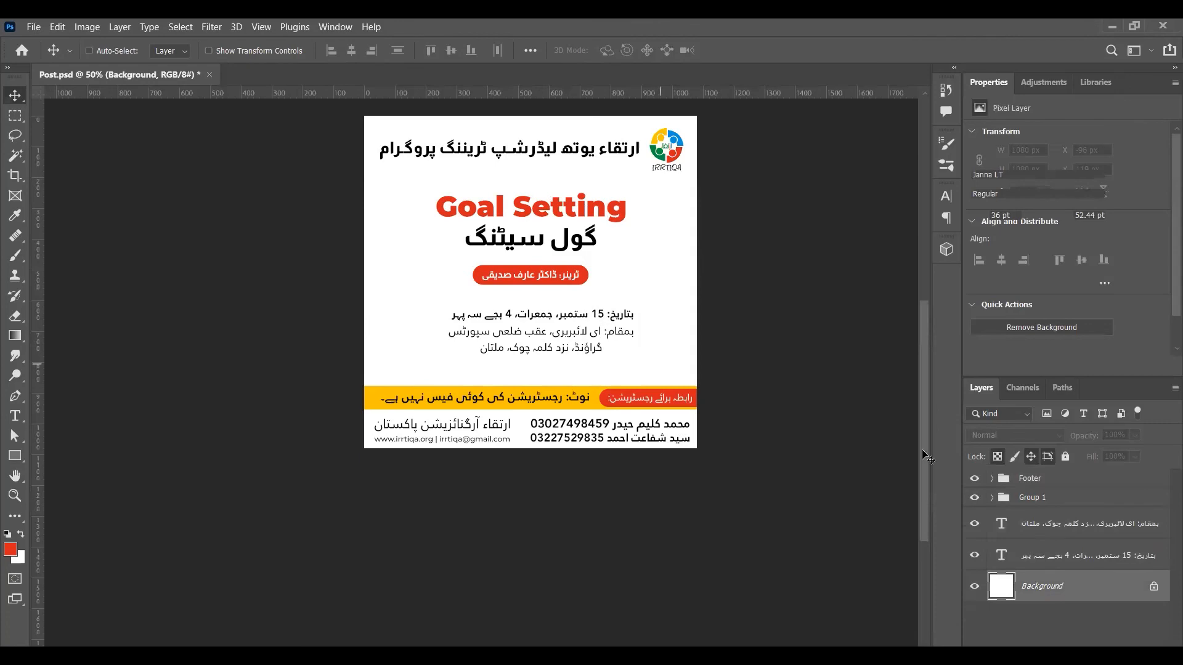
left_click(1005, 528)
left_click(1034, 559, "shift")
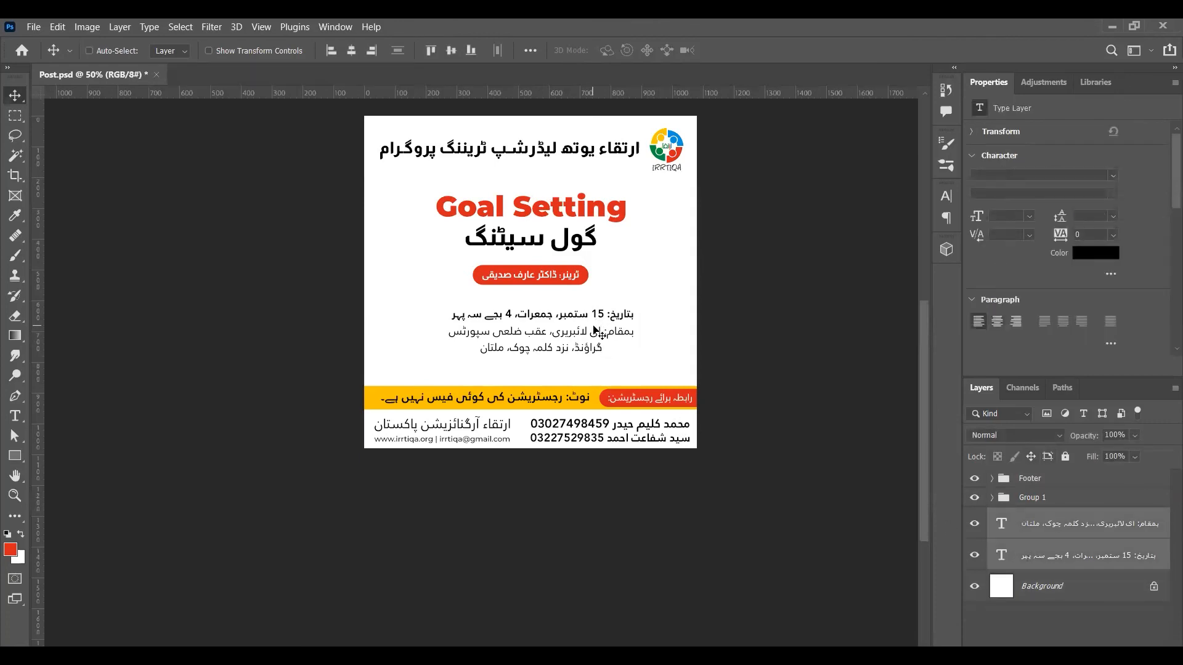
left_click_drag(596, 336, 627, 380)
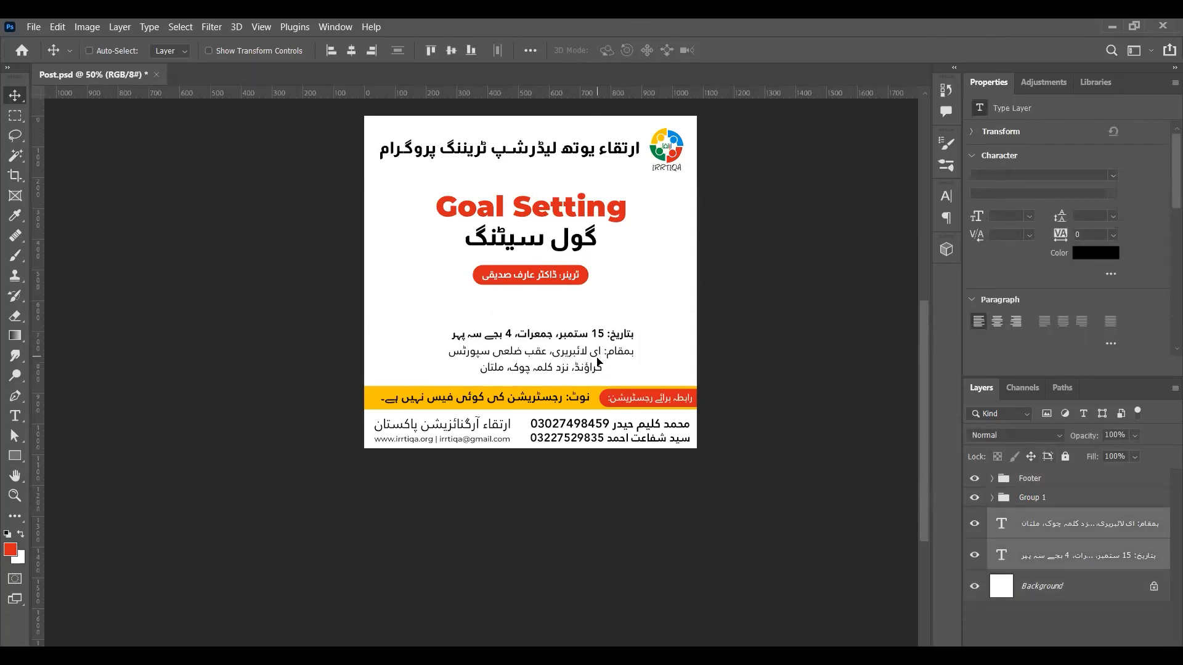
- Nudge the date and venue text layers down about 8 px towards the yellow note band
key("Down")
key("Down")
key("Down")
key("Down")
key("Down")
key("Down")
key("Down")
key("Down")
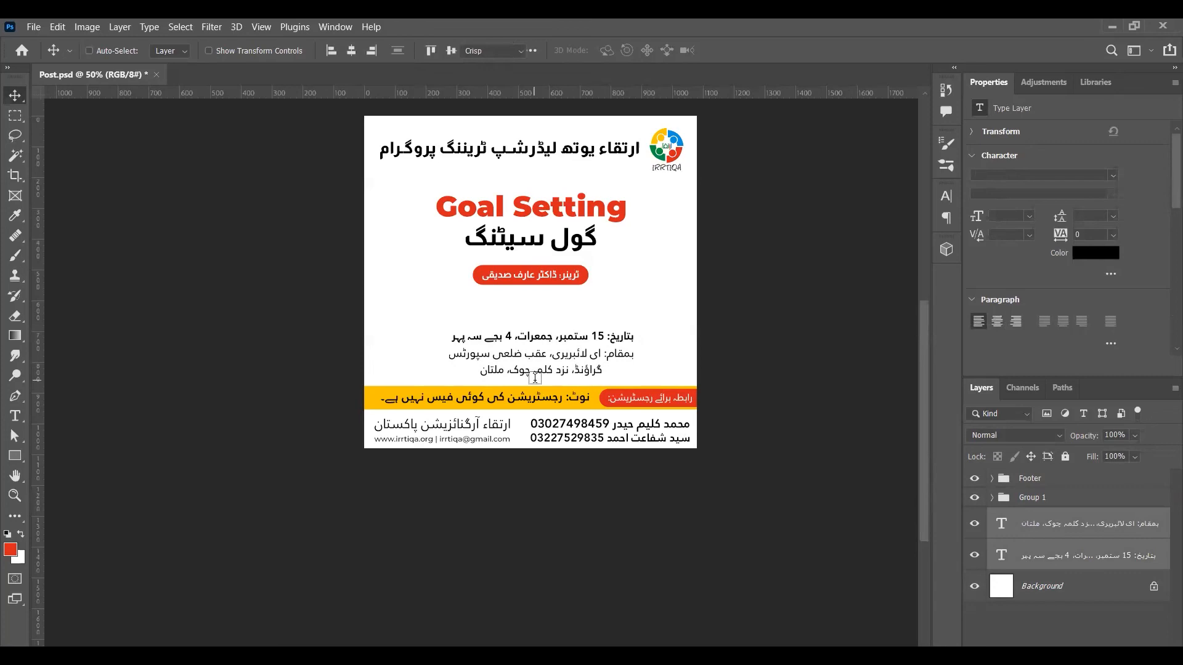
- Join the two-line venue text into a single line and position it between the canvas edges below the date line
double_click(591, 370)
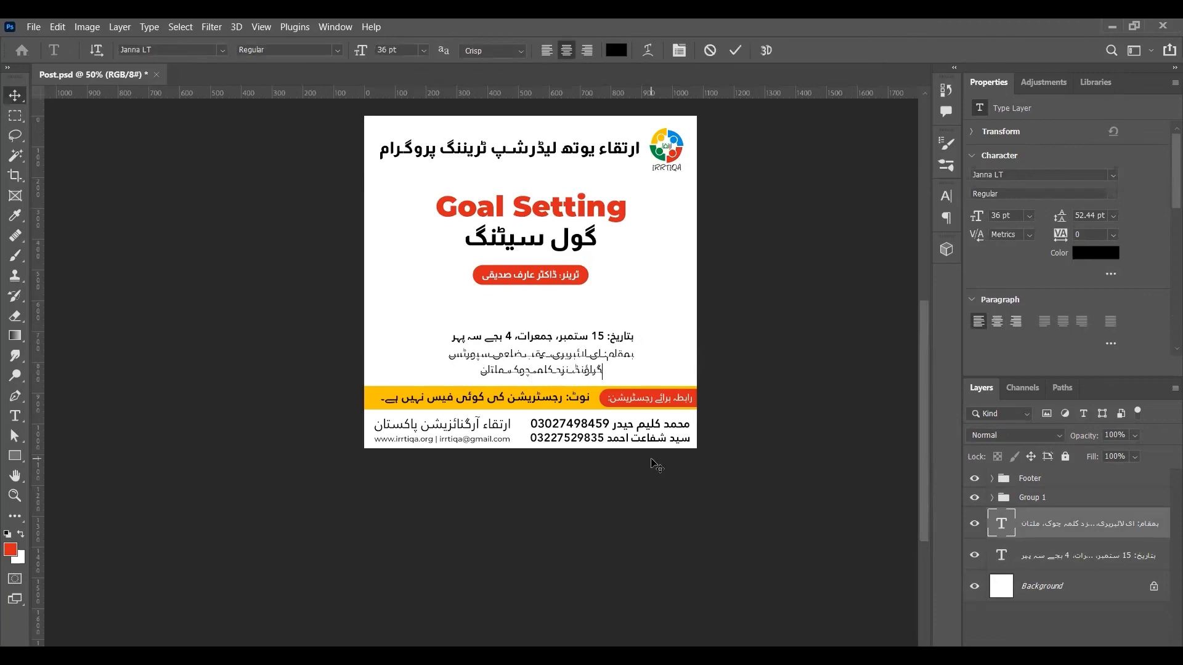
key("End")
key("Delete")
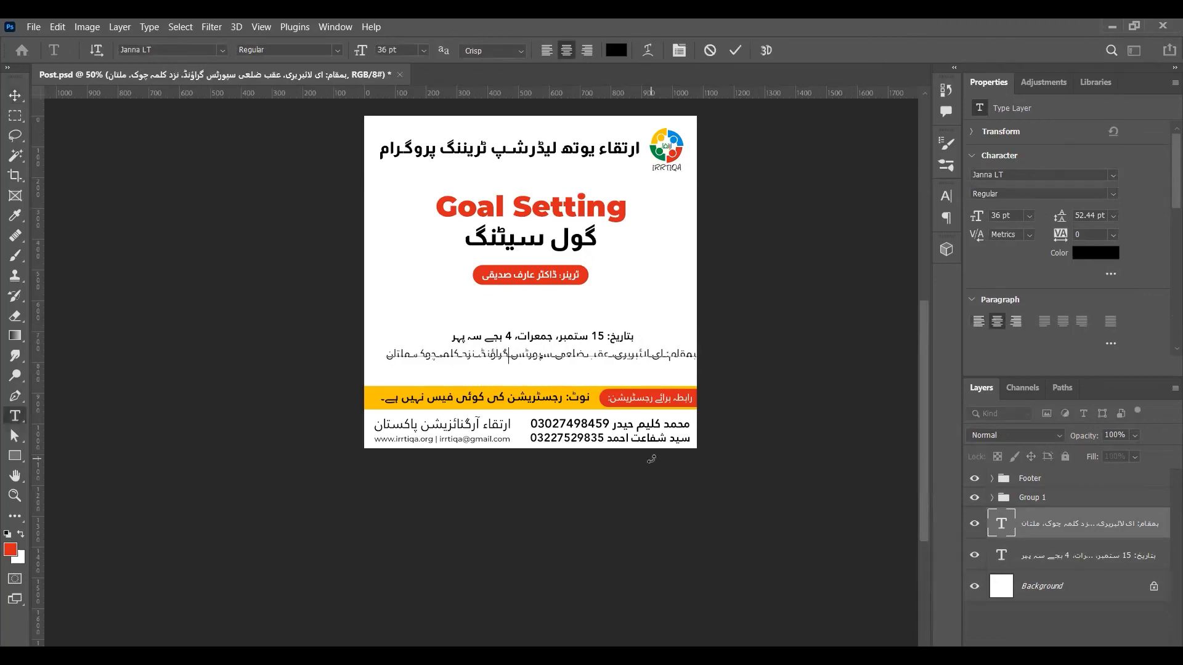
key("ctrl+Return")
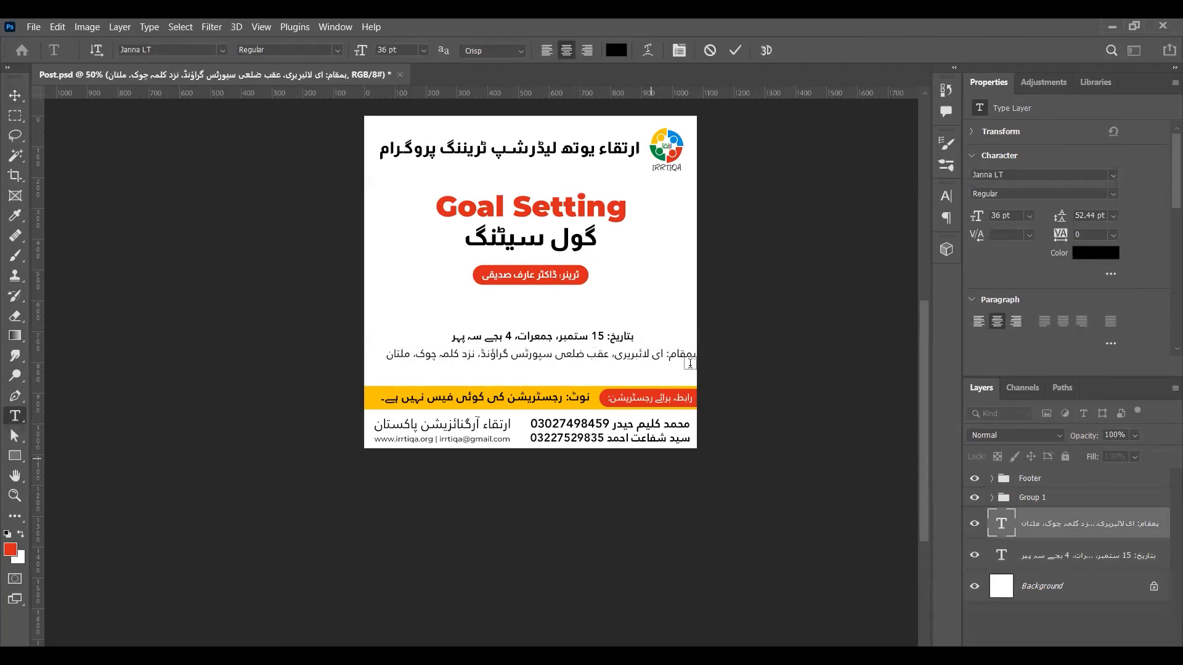
key("v")
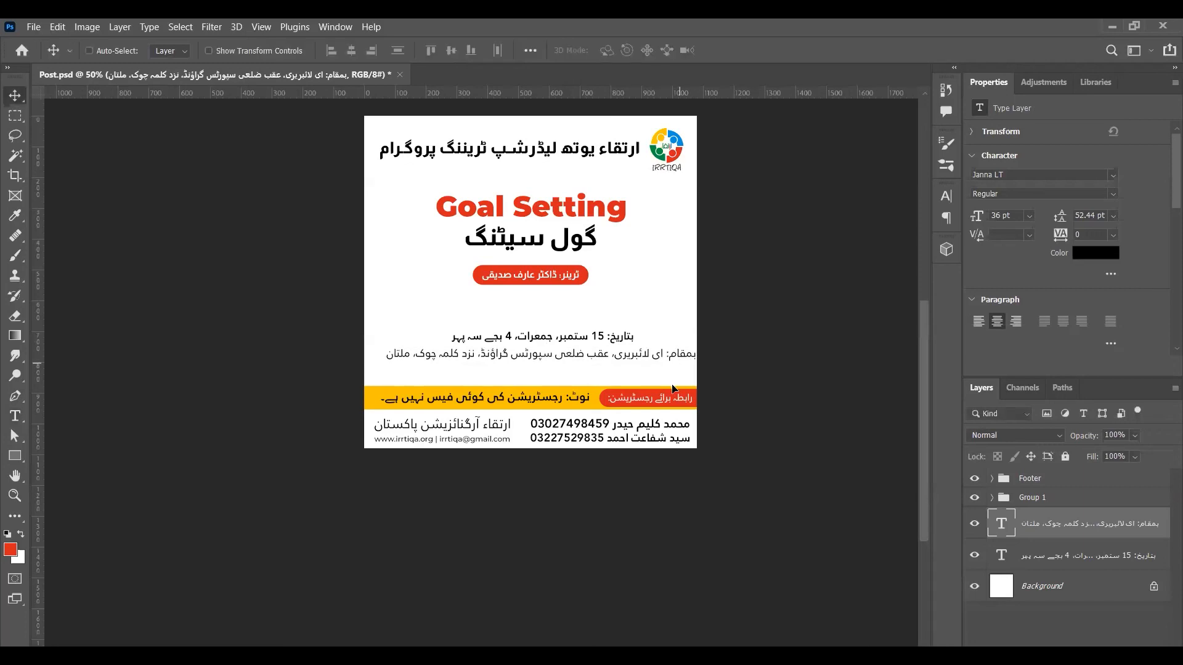
left_click_drag(547, 383, 534, 391)
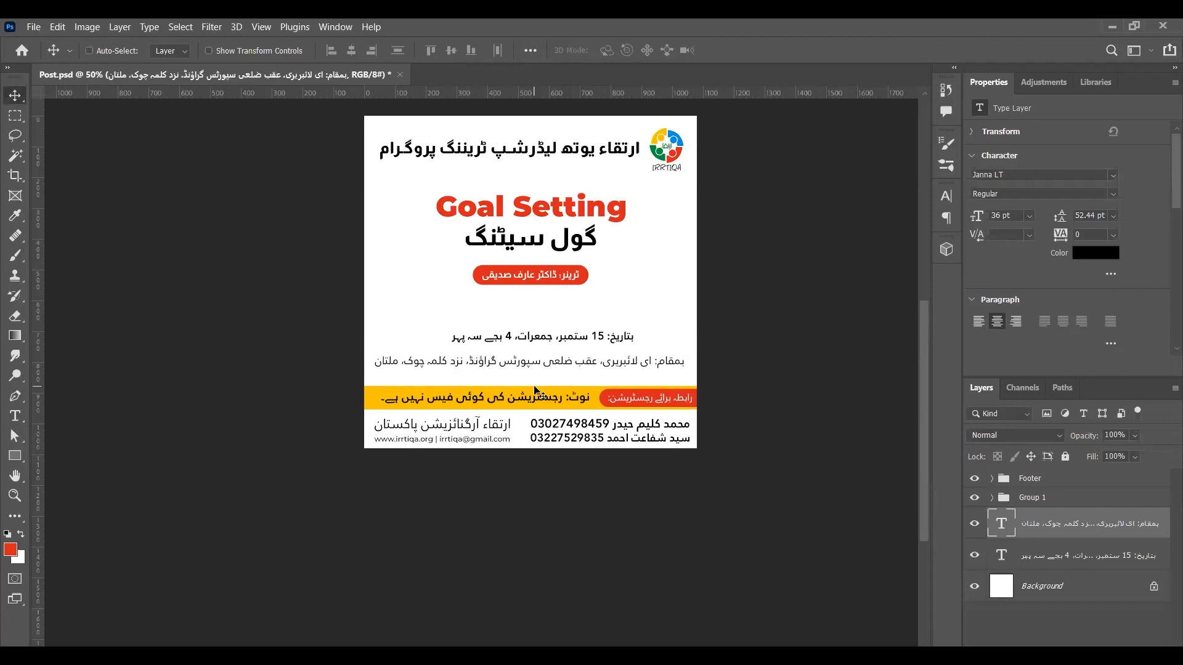
- Add vertical guides aligned with the outer left and right edges of the footer text
key("ctrl+1")
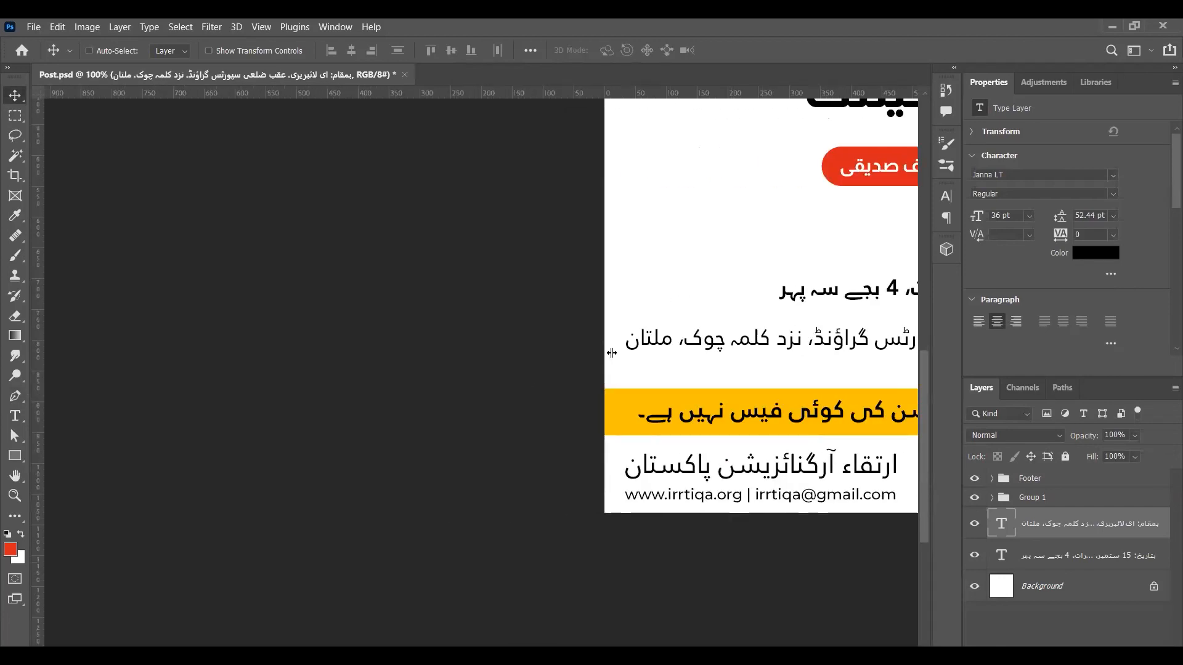
left_click_drag(627, 354, 627, 354)
scroll(879, 401, "left", 8)
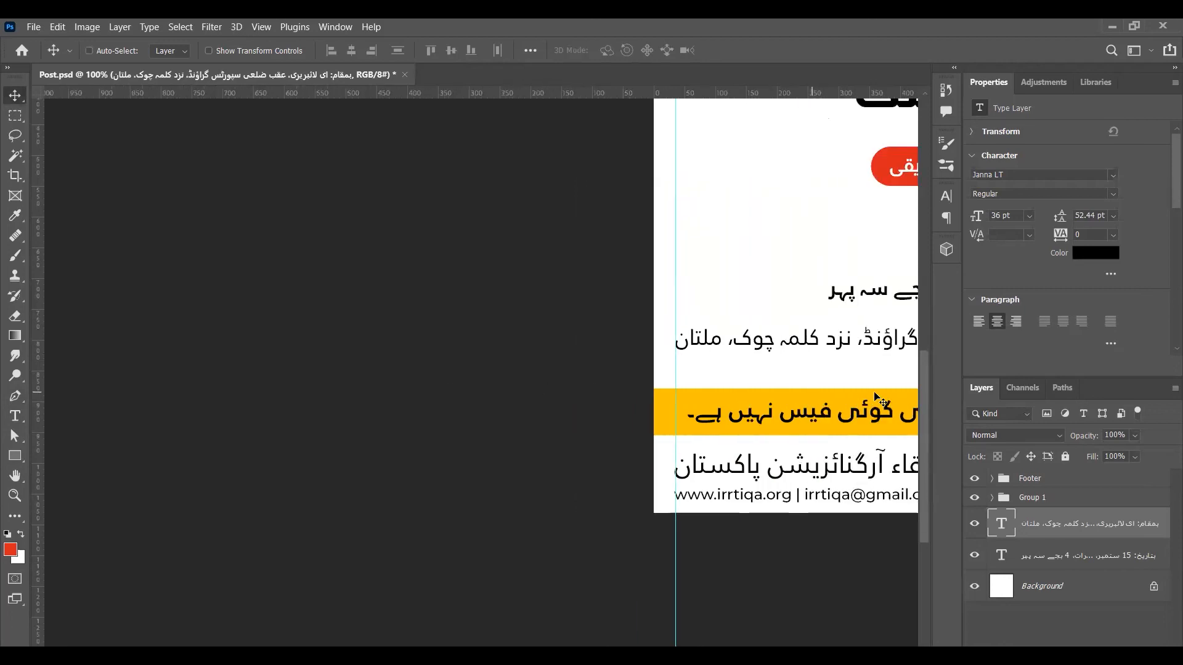
scroll(879, 401, "right", 2)
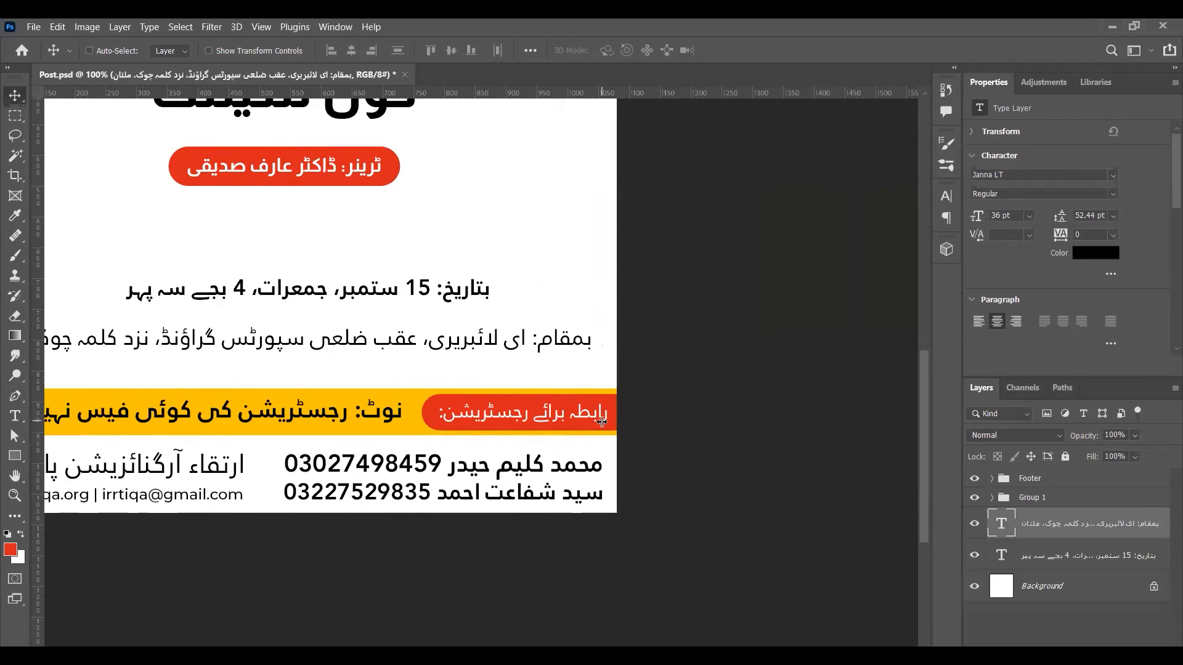
scroll(602, 421, "down", 2)
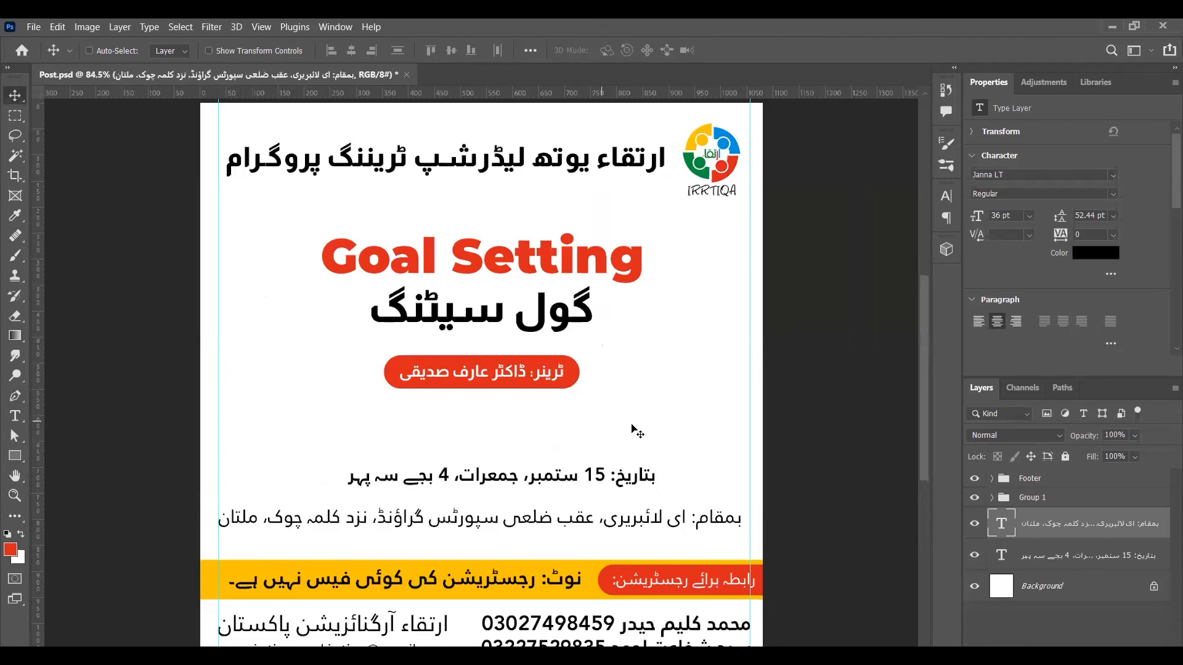
scroll(633, 429, "down", 1)
scroll(622, 434, "down", 2)
key("ctrl")
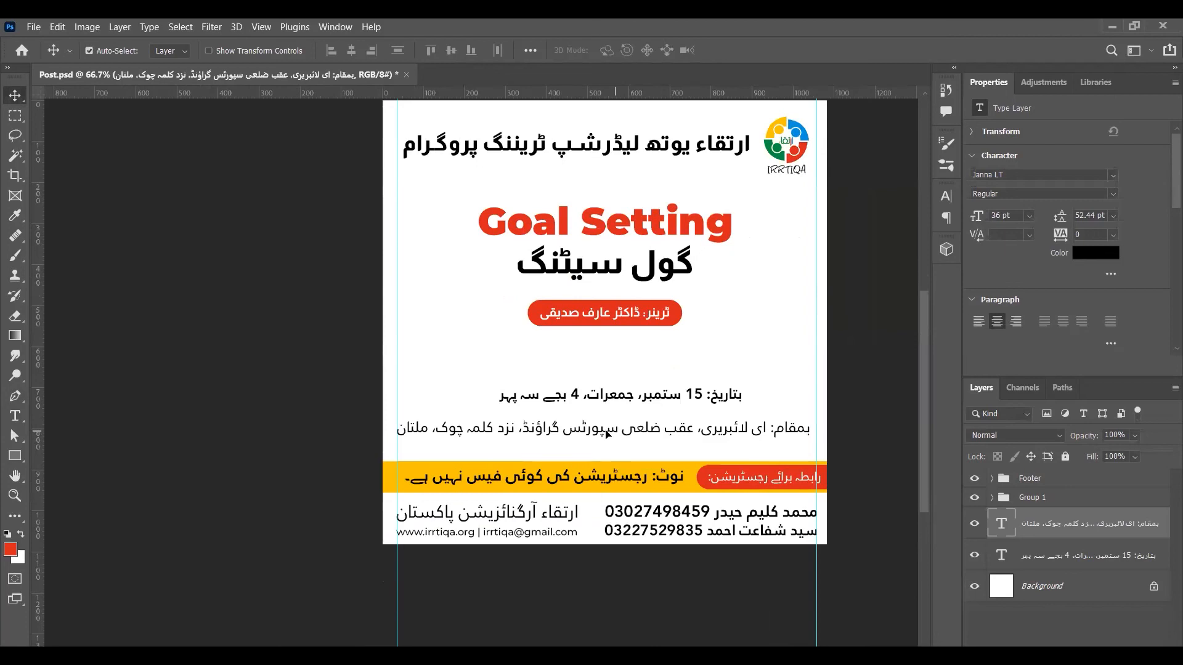
left_click_drag(615, 435, 603, 434)
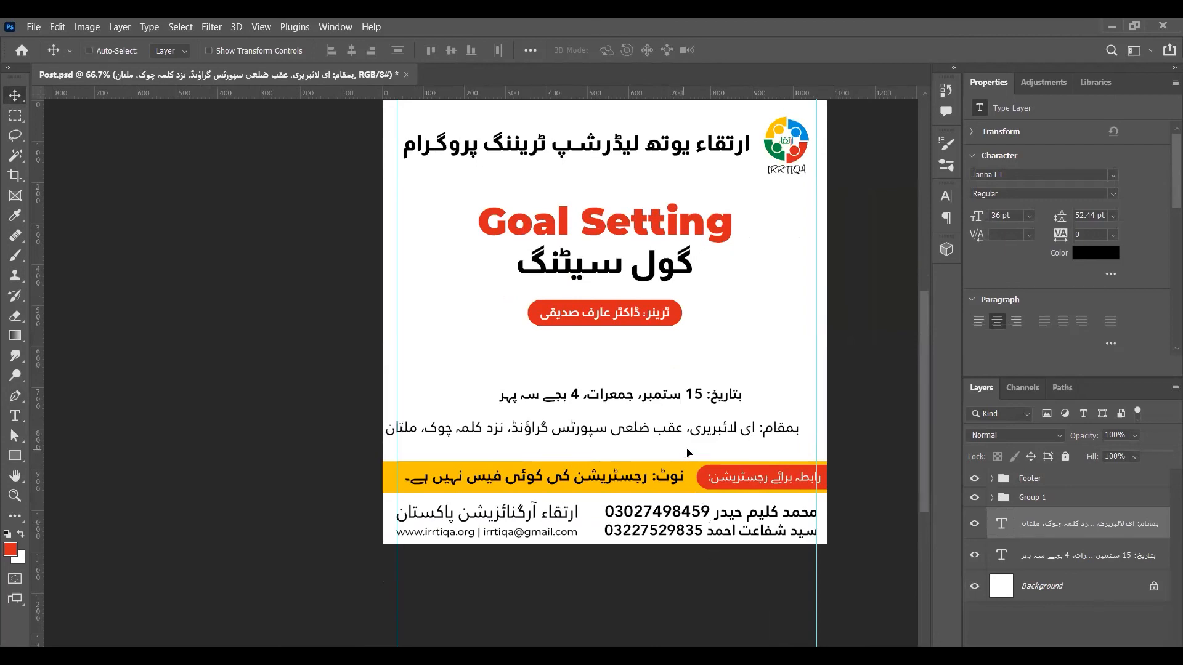
key("ctrl+z")
- Scale the venue line up to span the two guides and move it down close to the yellow note band
key("ctrl+t")
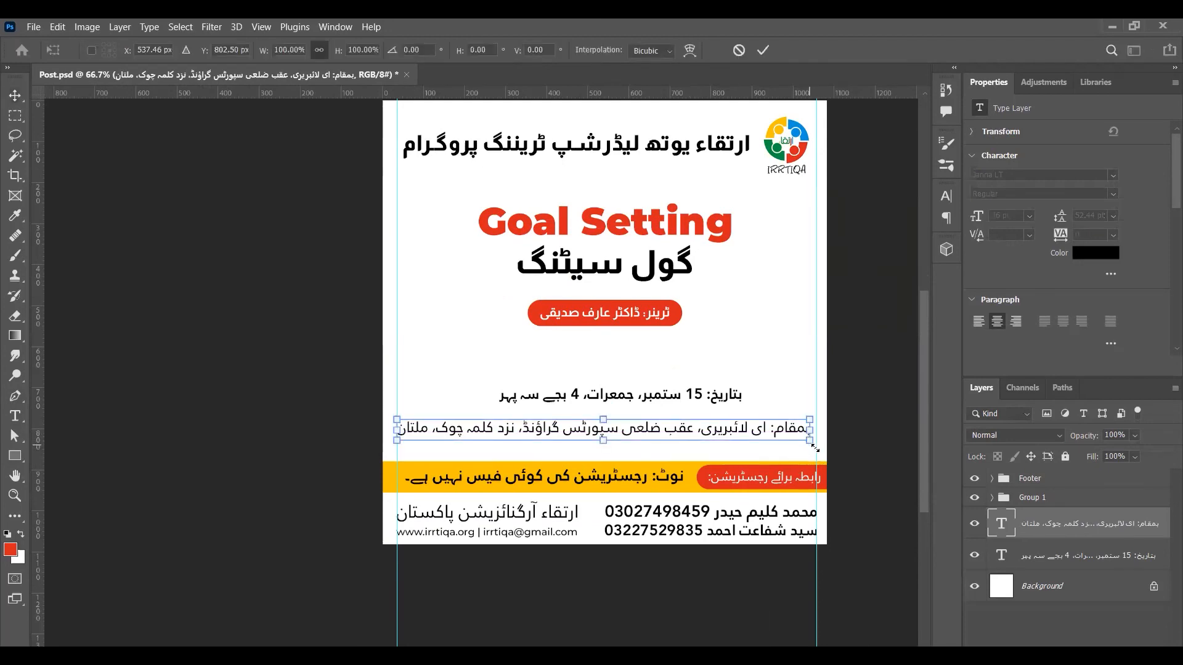
left_click_drag(814, 449, 814, 444)
key("Return")
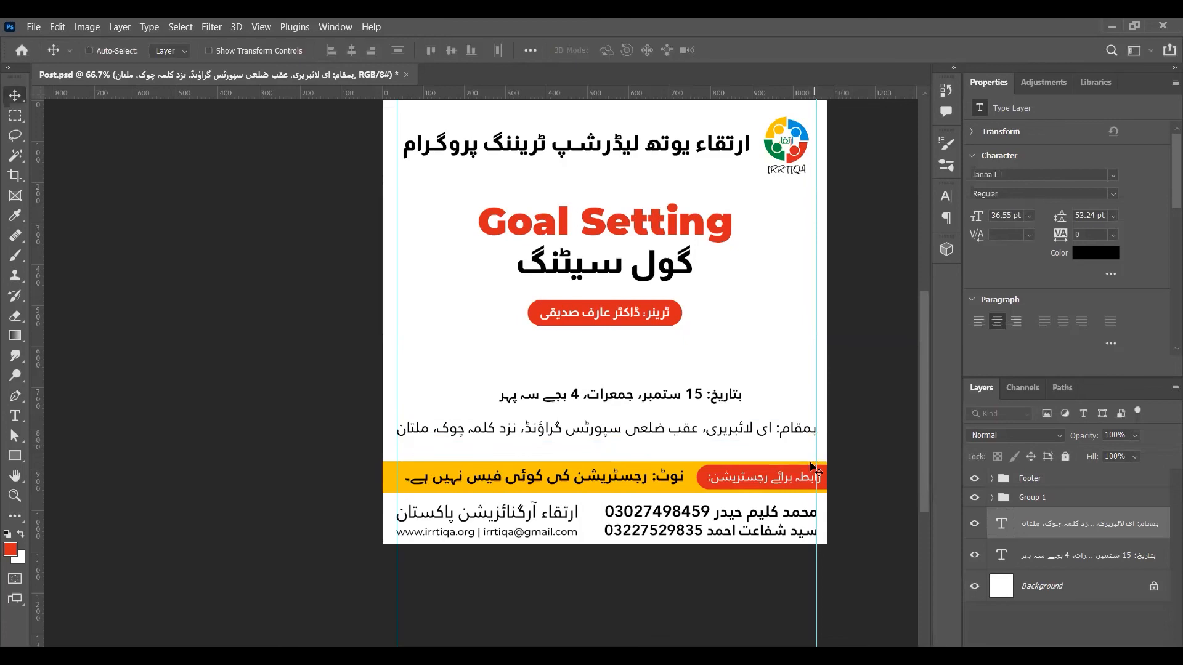
left_click_drag(802, 424, 802, 438)
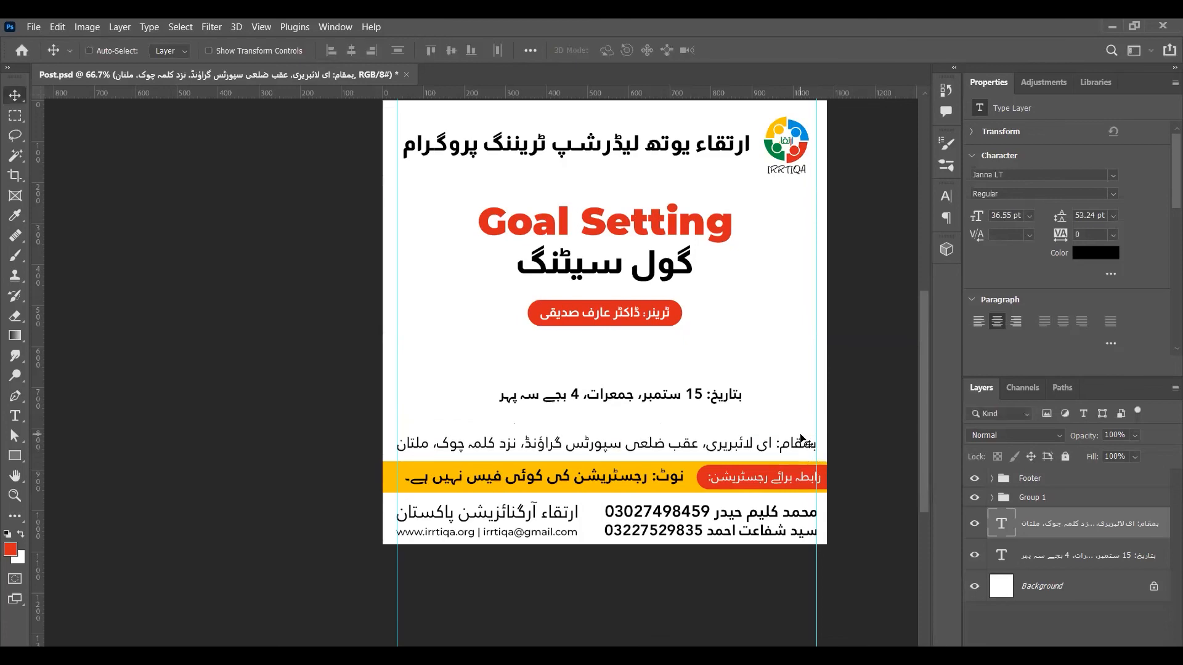
- Move the date line down about 50 px to sit just above the venue line
left_click(727, 403, "ctrl")
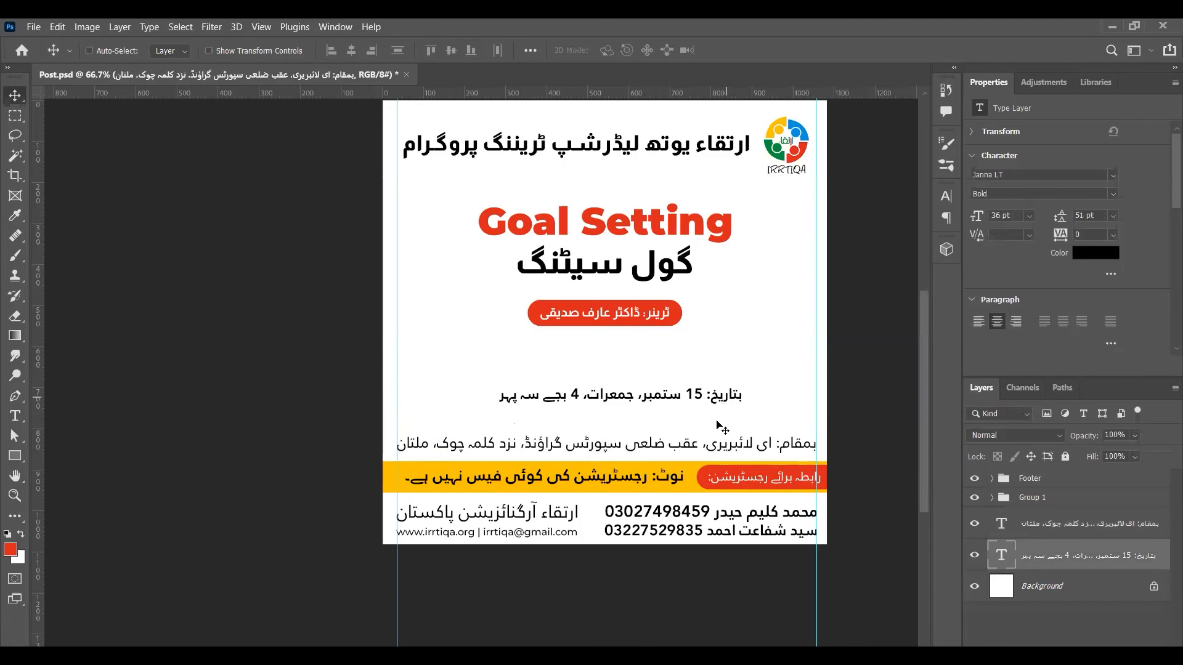
key("shift+Down")
key("shift+Down")
key("shift+Down")
key("shift+Down")
key("shift+Down")
key("shift+Down")
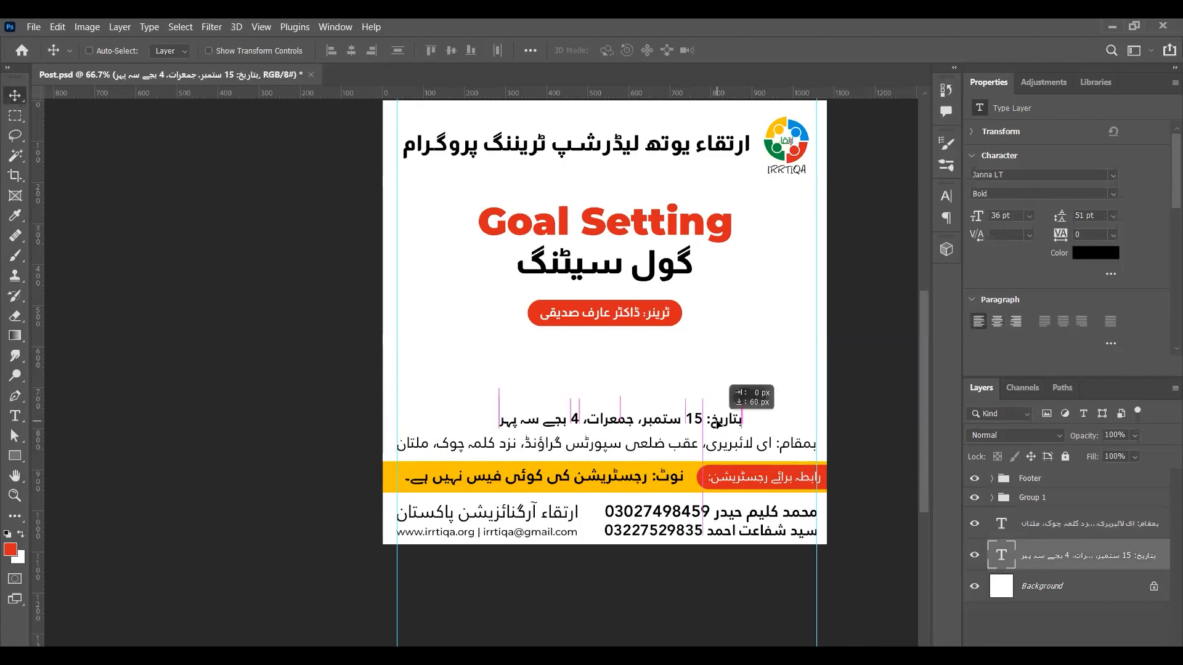
key("shift+Up")
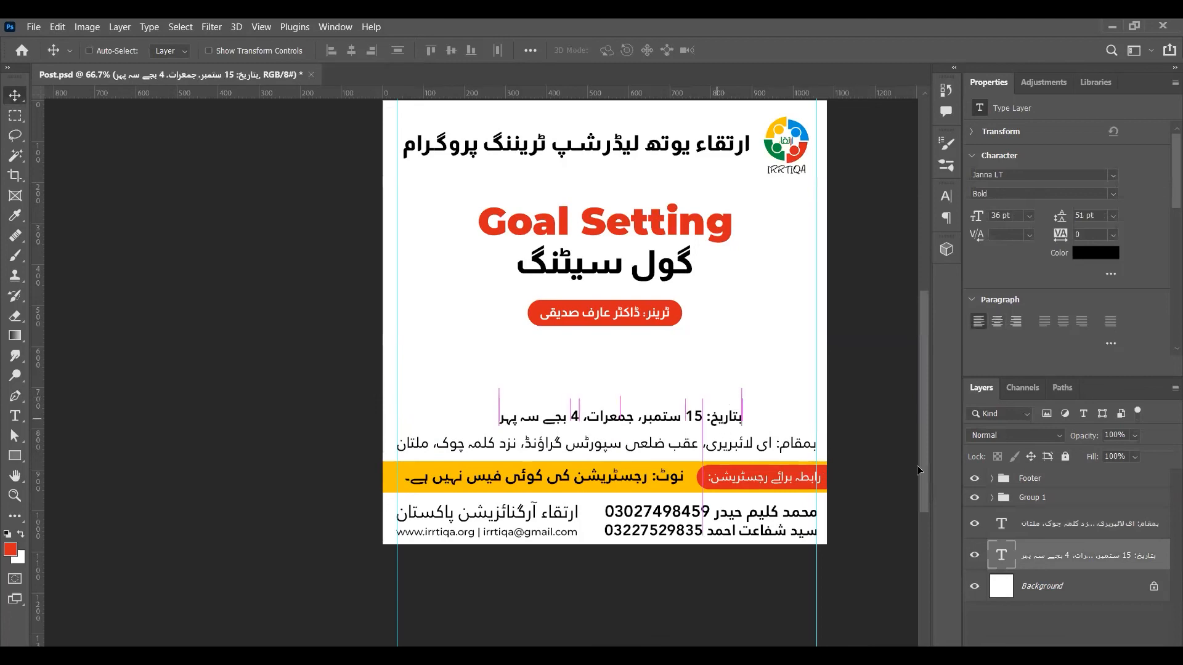
- Group the date and venue text layers as "Date n Location" and bring the group to the top of the layer stack
key("ctrl+minus")
key("ctrl+plus")
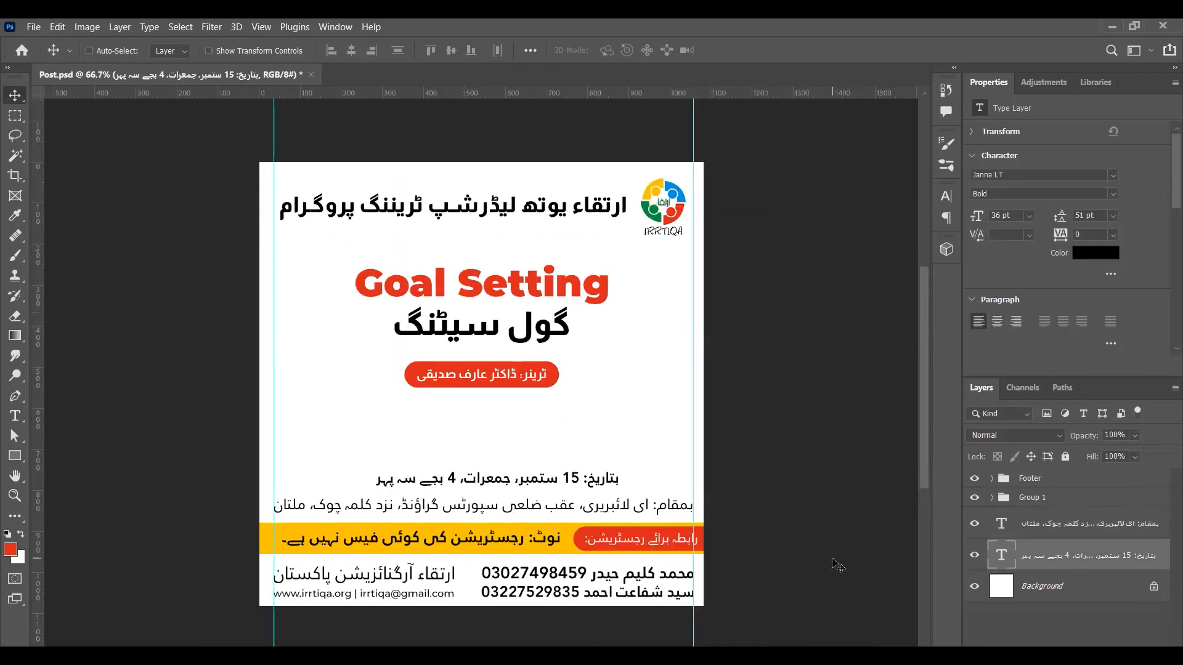
scroll(593, 538, "left", 3)
scroll(595, 542, "left", 2)
scroll(596, 545, "down", 2)
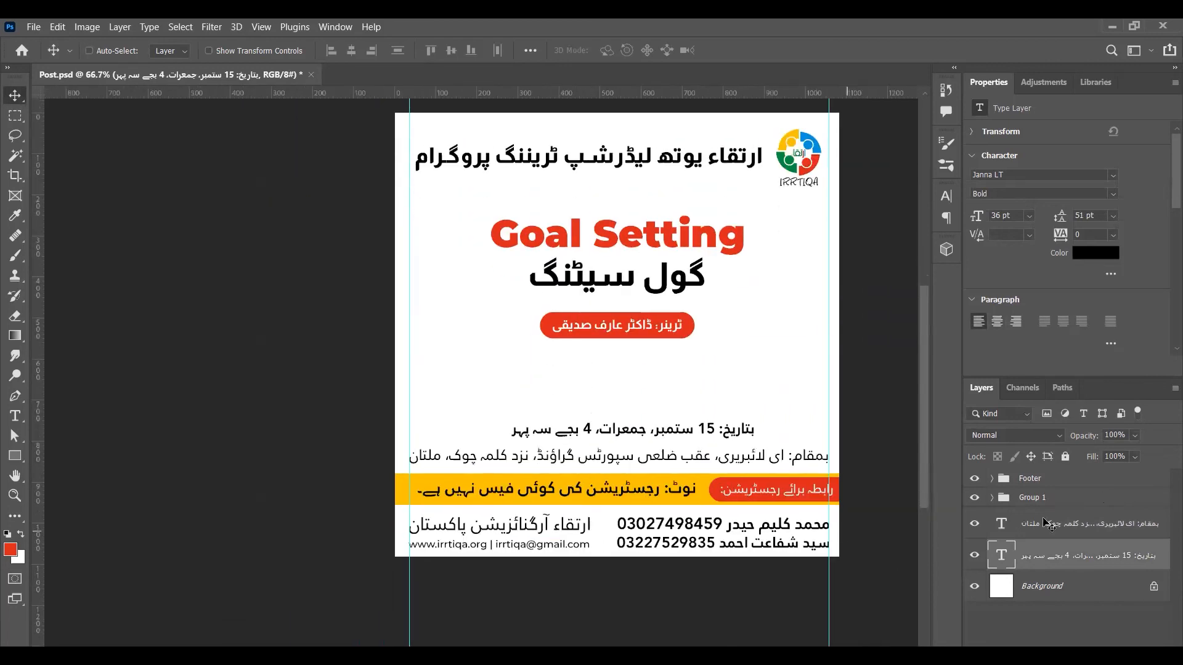
left_click(1101, 526, "shift")
key("ctrl+g")
double_click(1030, 518)
type("Date n Location")
key("Return")
left_click_drag(1030, 520, 998, 477)
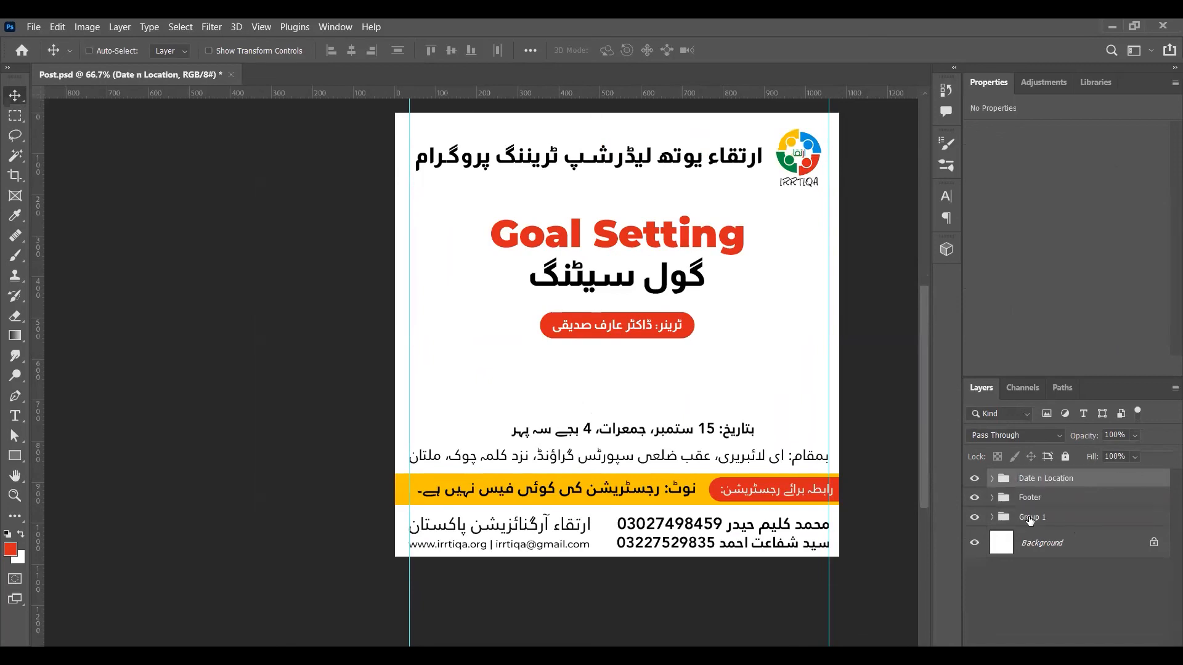
- Check the Footer group's visibility and contents, and bring Group 1 to the top of the layer stack
left_click(974, 498)
left_click(974, 497)
left_click(991, 498)
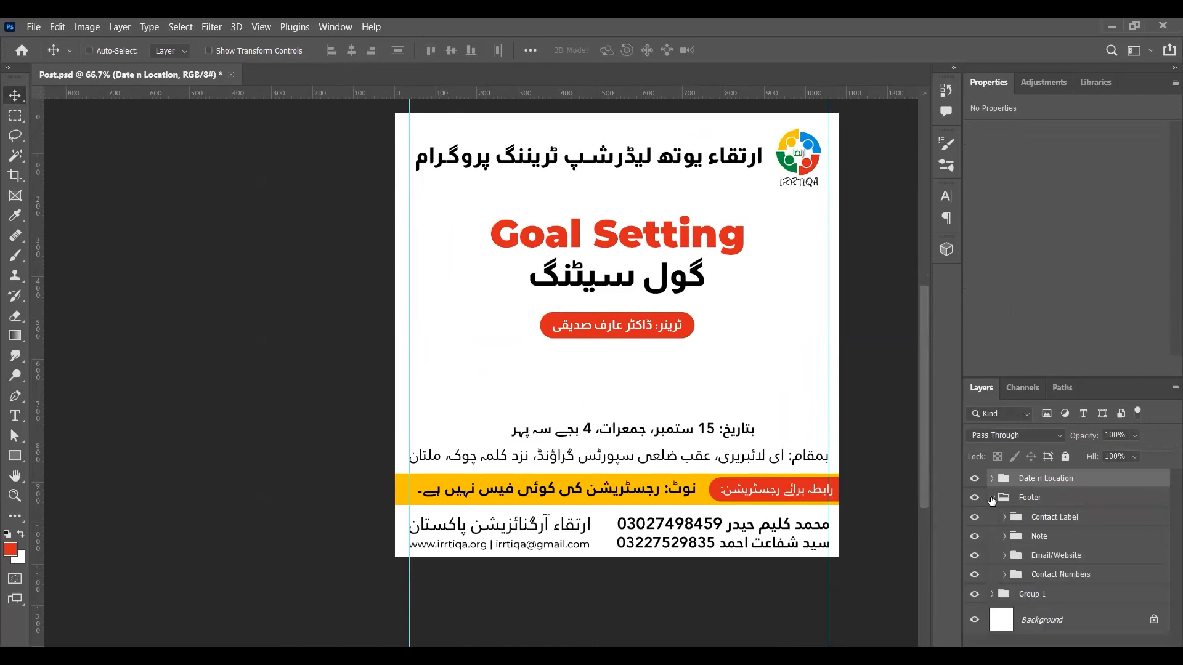
left_click(991, 498)
left_click(1033, 525)
key("ctrl+bracketright")
key("ctrl+bracketright")
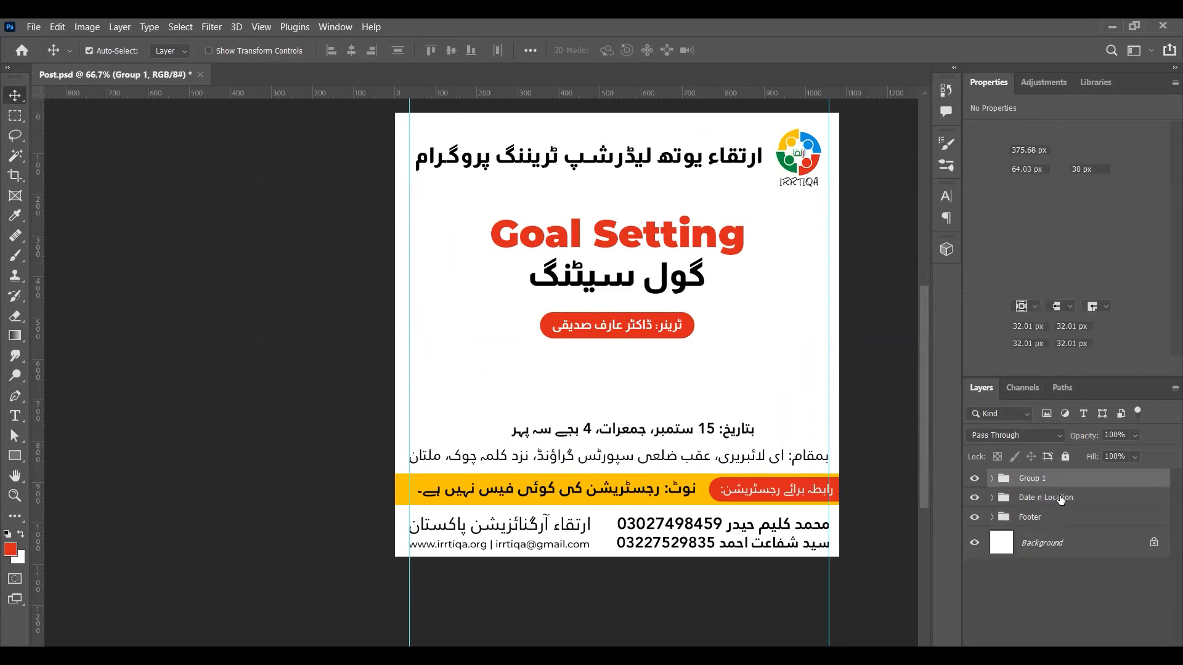
- Ungroup Group 1, undoing the accidental ungrouping of Date n Location and Footer
scroll(1133, 537, "down", 3)
scroll(1132, 536, "up", 3)
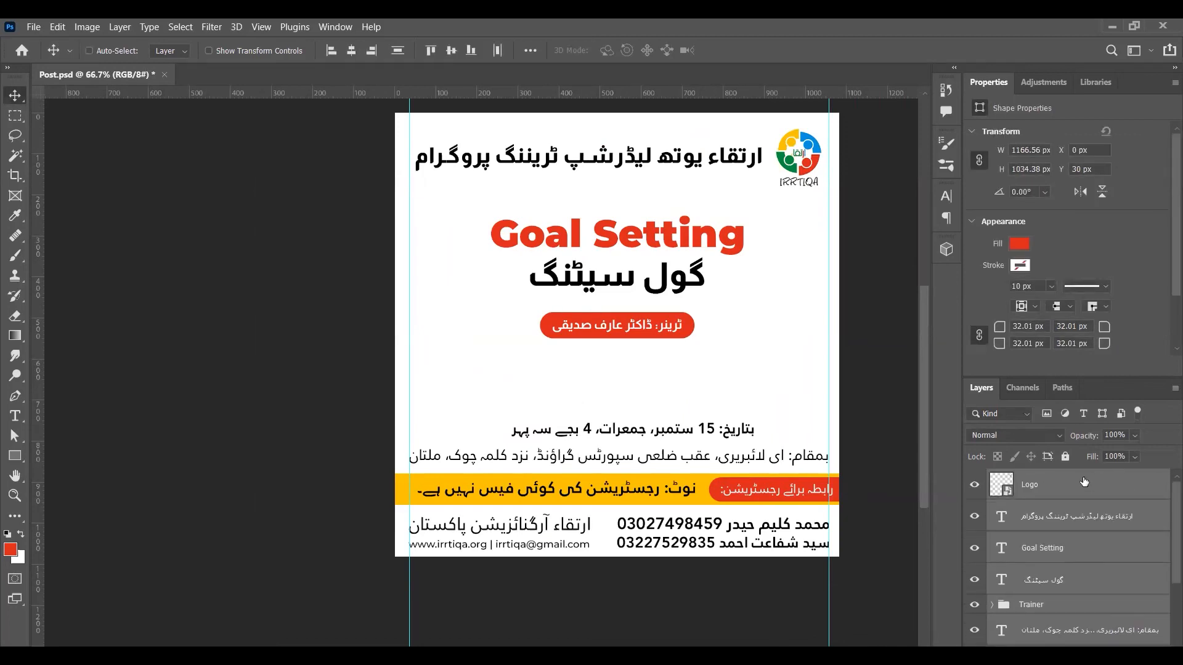
key("ctrl+z")
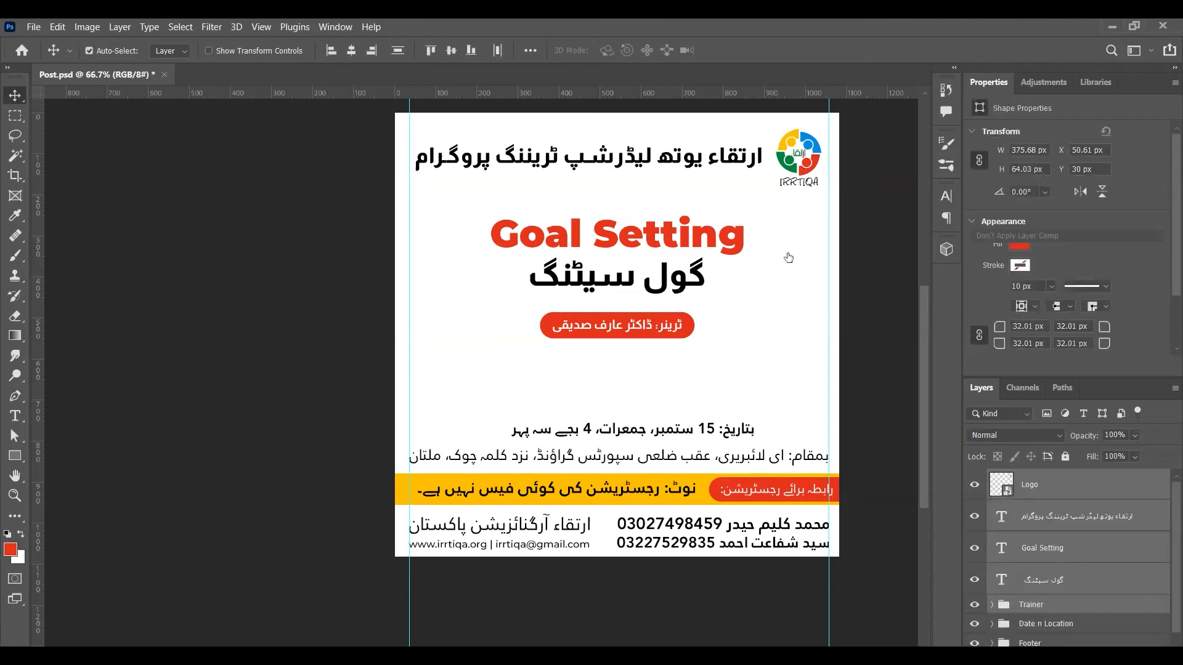
- Group the Logo and the Urdu programme title as "Headline" and check the group by toggling its visibility
left_click(1002, 500)
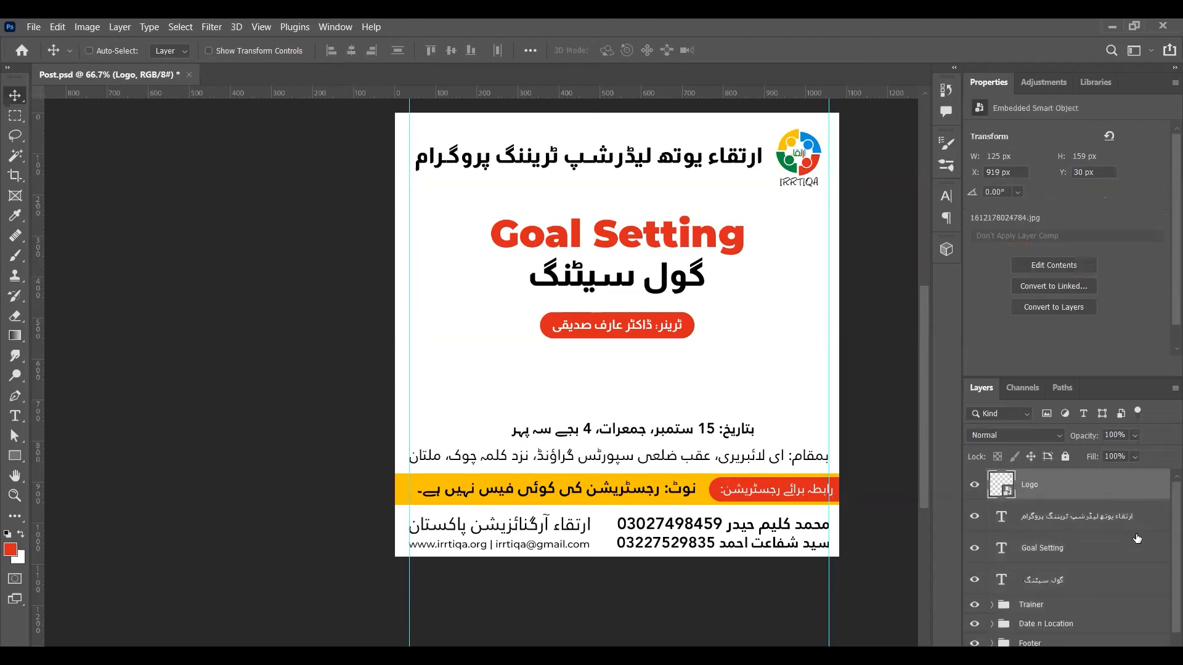
left_click(1149, 521, "ctrl")
key("ctrl+g")
double_click(1038, 478)
type("Headline")
key("Return")
left_click(974, 478)
left_click(973, 478)
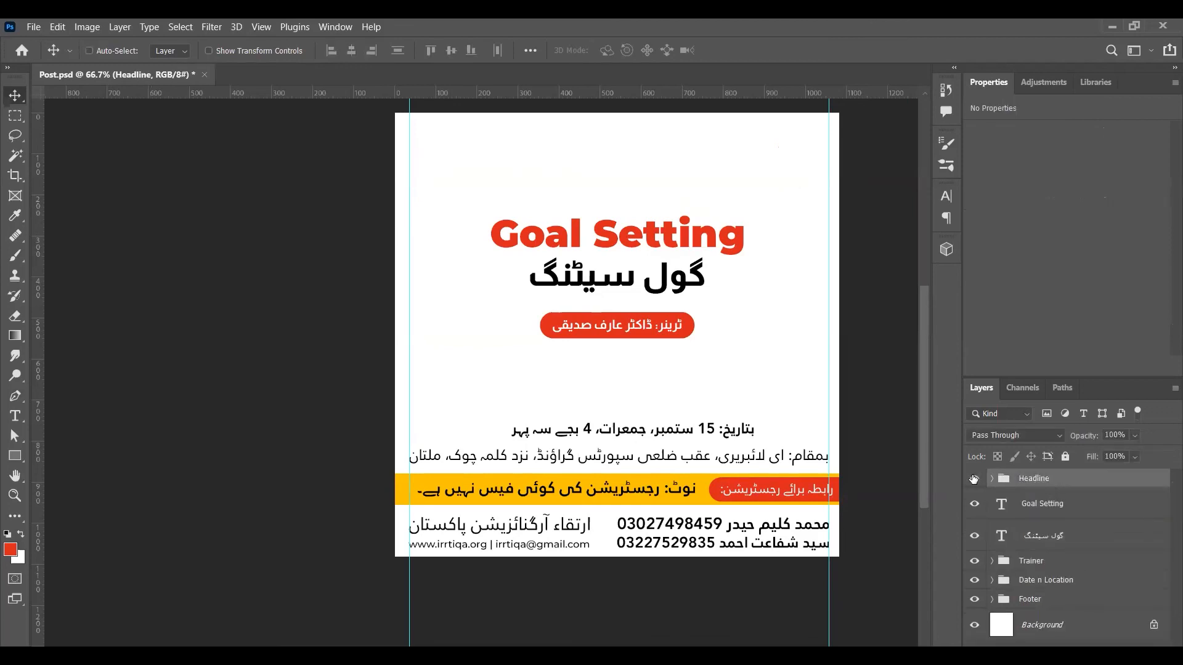
- Scale the Headline group up slightly so that it spans the two vertical guides
key("ctrl+t")
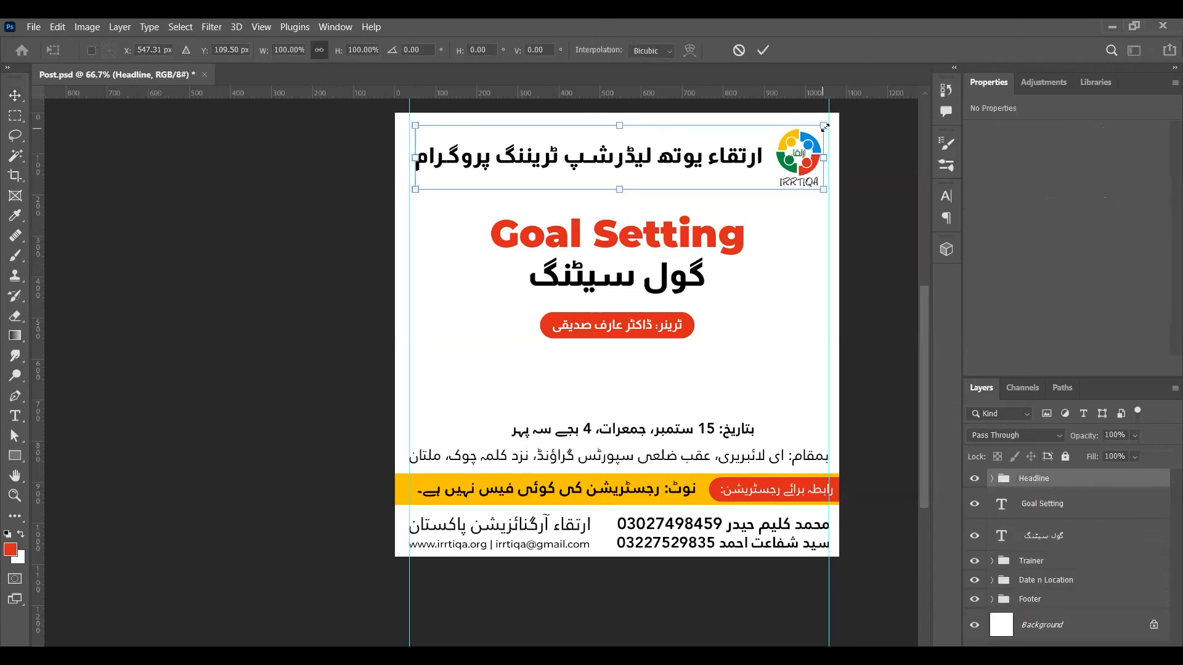
left_click_drag(823, 127, 828, 126)
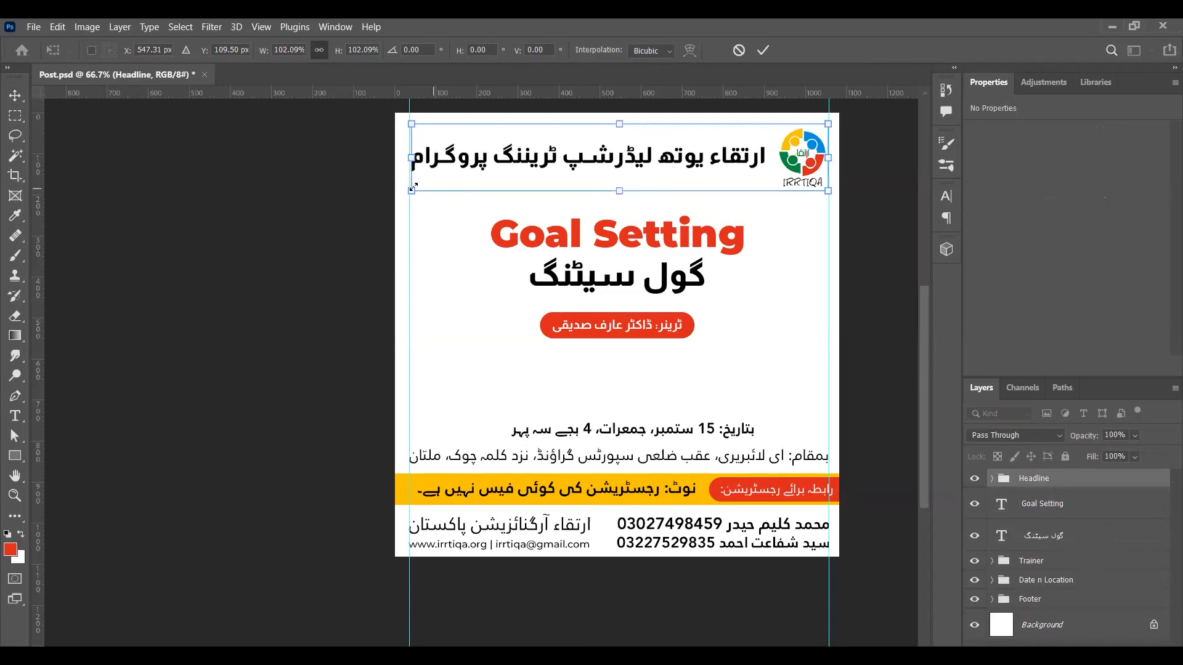
left_click_drag(410, 191, 407, 192)
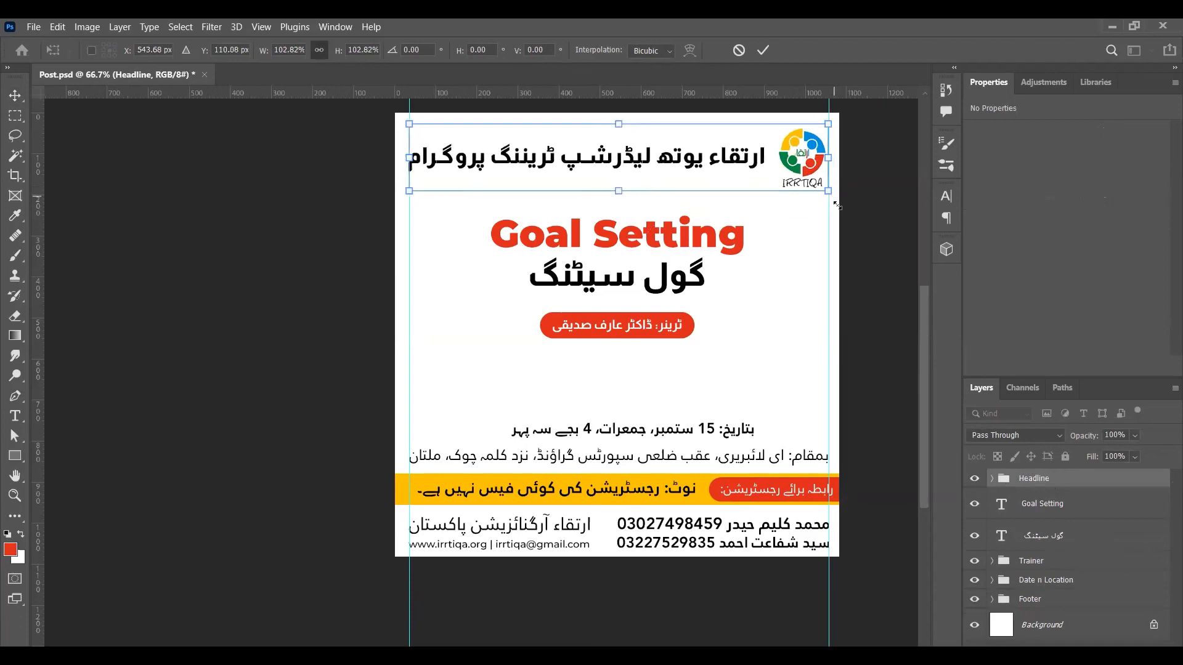
left_click_drag(834, 196, 838, 198)
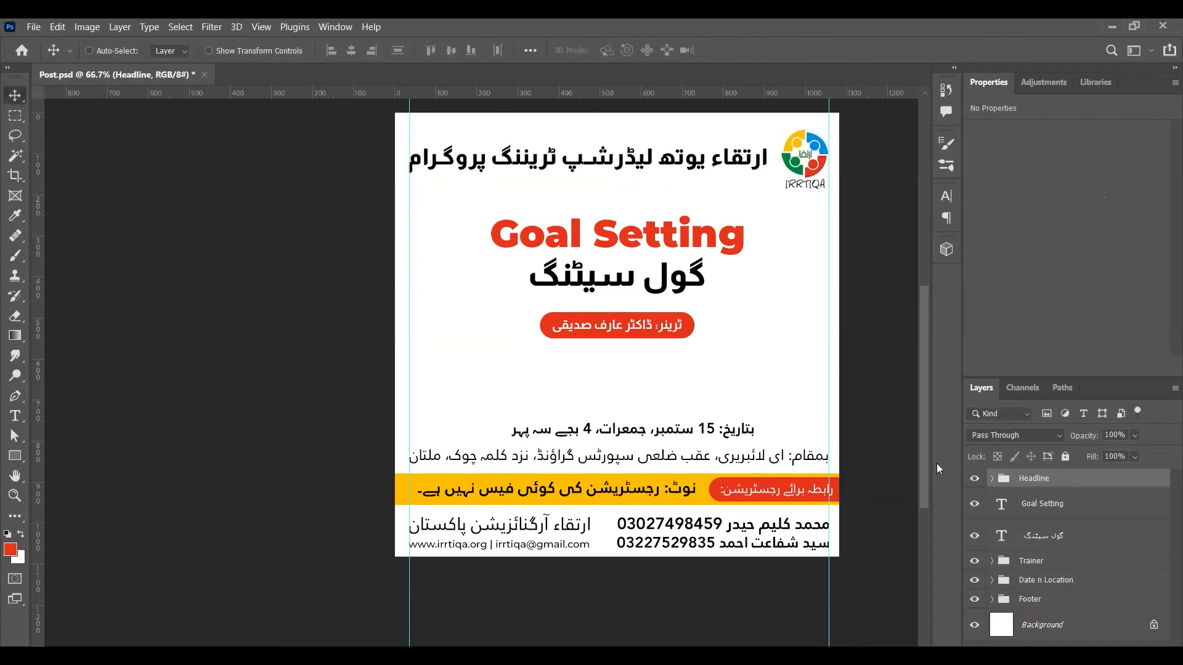
- Nudge the date line down about 9 px closer to the venue line and collapse the Date n Location group
left_click(737, 436, "ctrl")
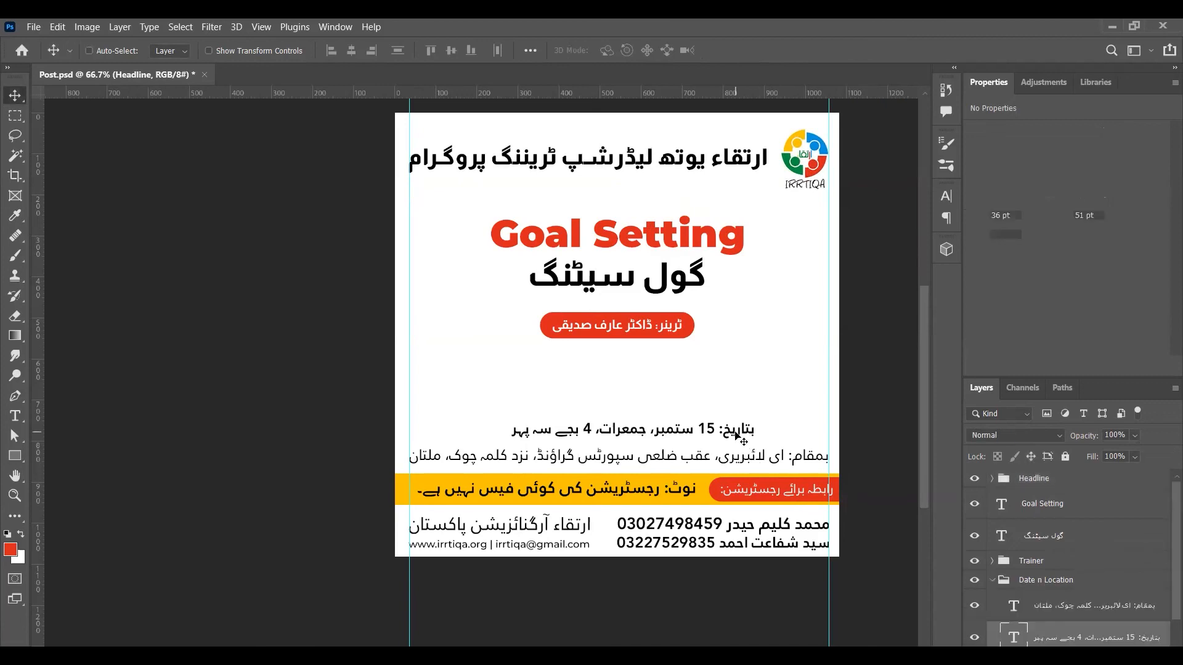
key("Down")
key("Down")
key("Down")
key("Down")
key("Down")
key("Down")
key("Down")
key("Down")
key("Down")
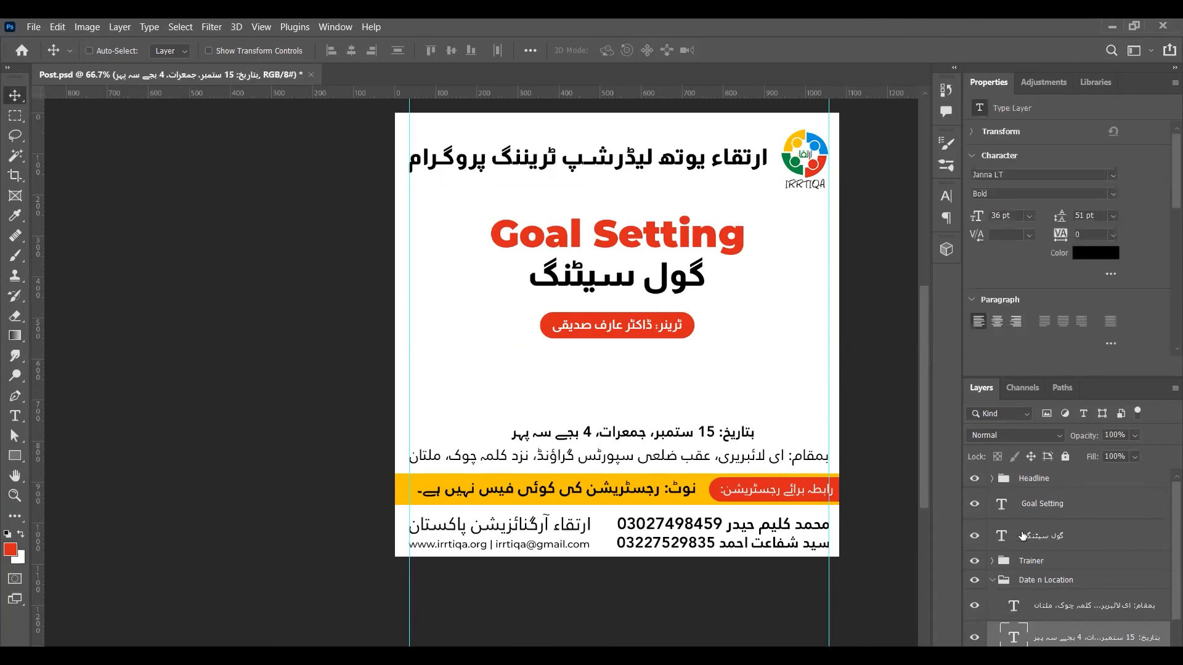
left_click(999, 580)
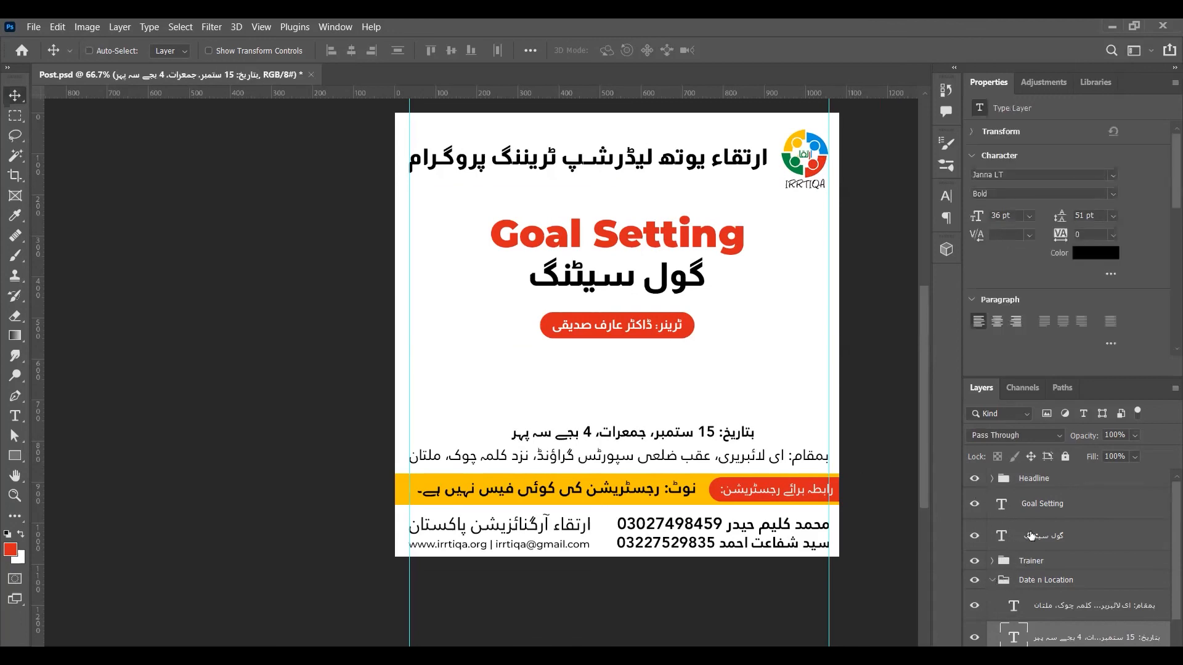
- Group the English and Urdu Goal Setting title layers, name the group "Event Name" and save the document
left_click(1090, 525)
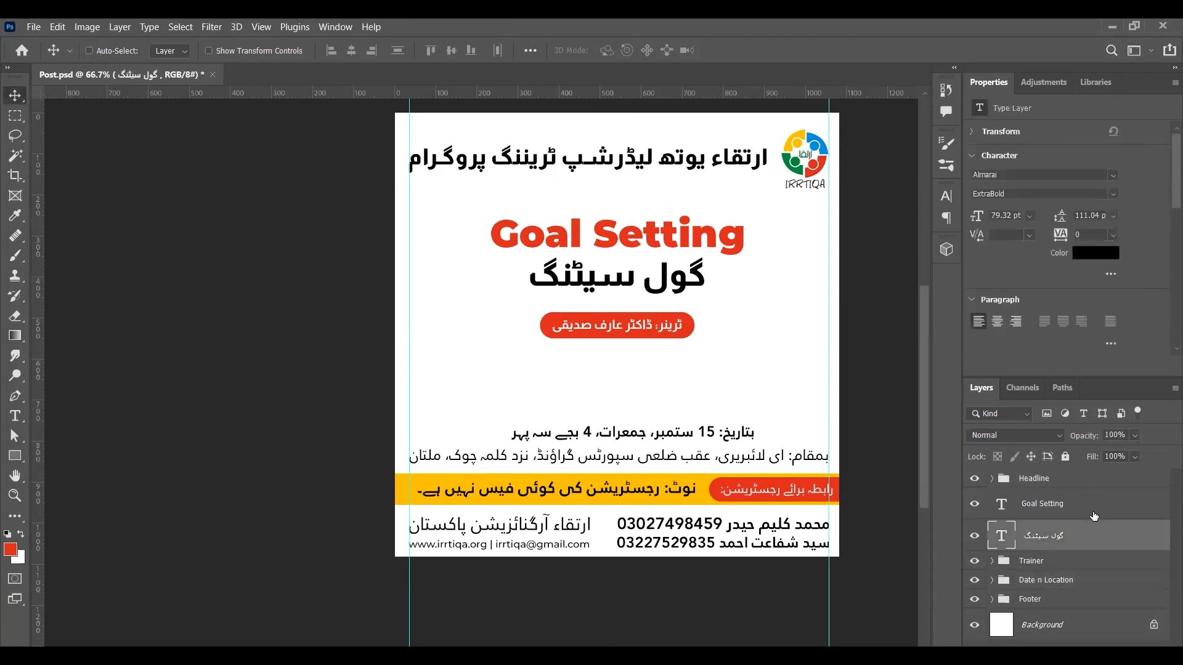
left_click(1089, 515, "ctrl")
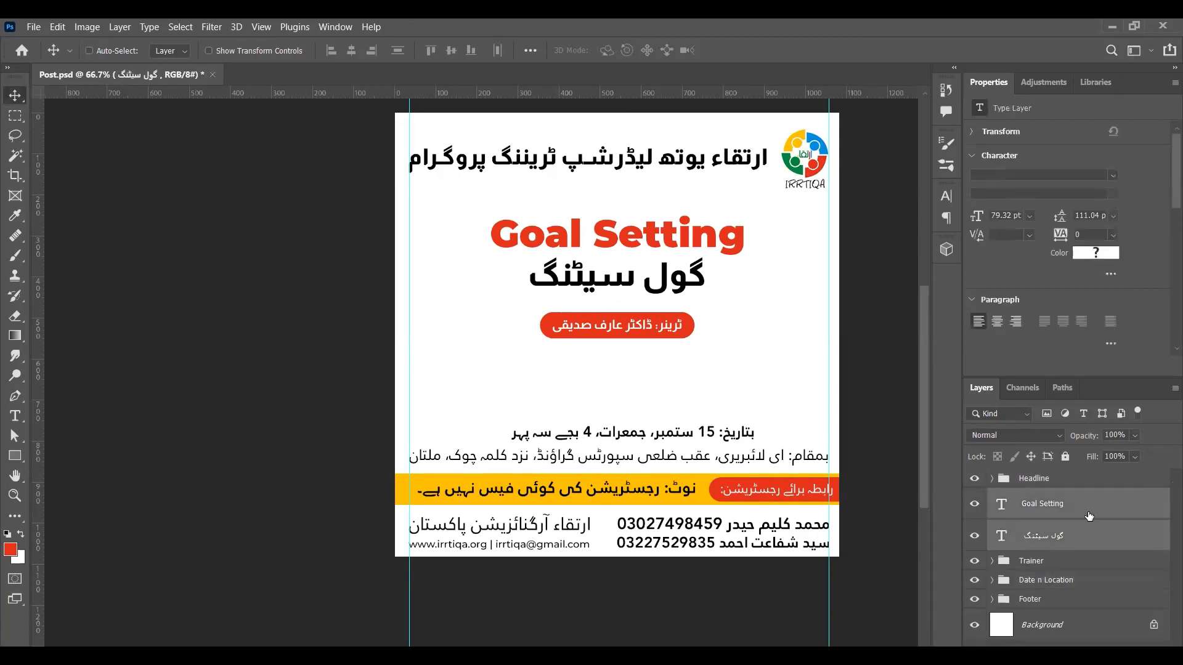
left_click(1076, 625, "ctrl")
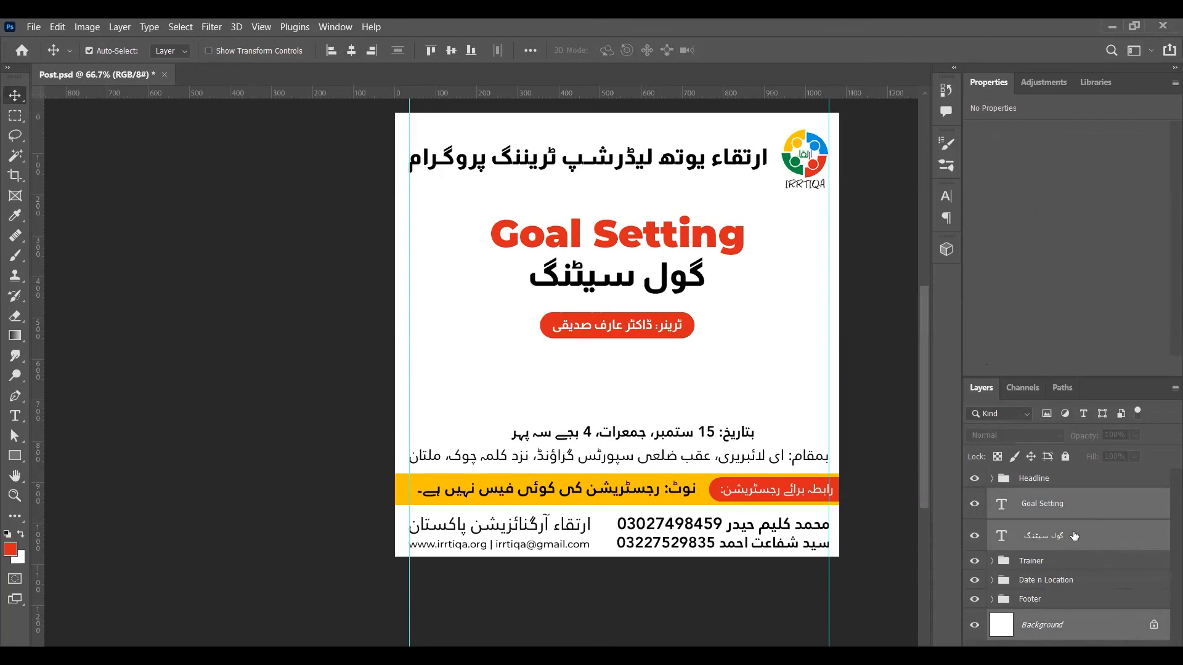
key("ctrl+z")
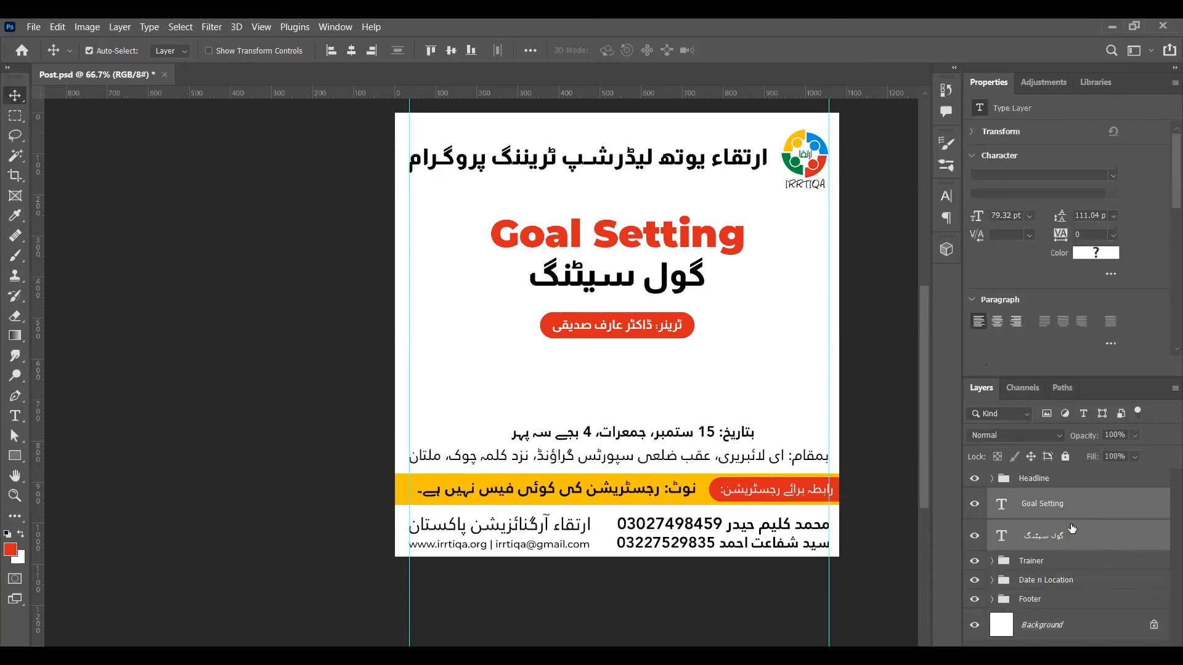
key("ctrl+g")
double_click(1032, 498)
type("Event Name")
key("Return")
key("ctrl+s")
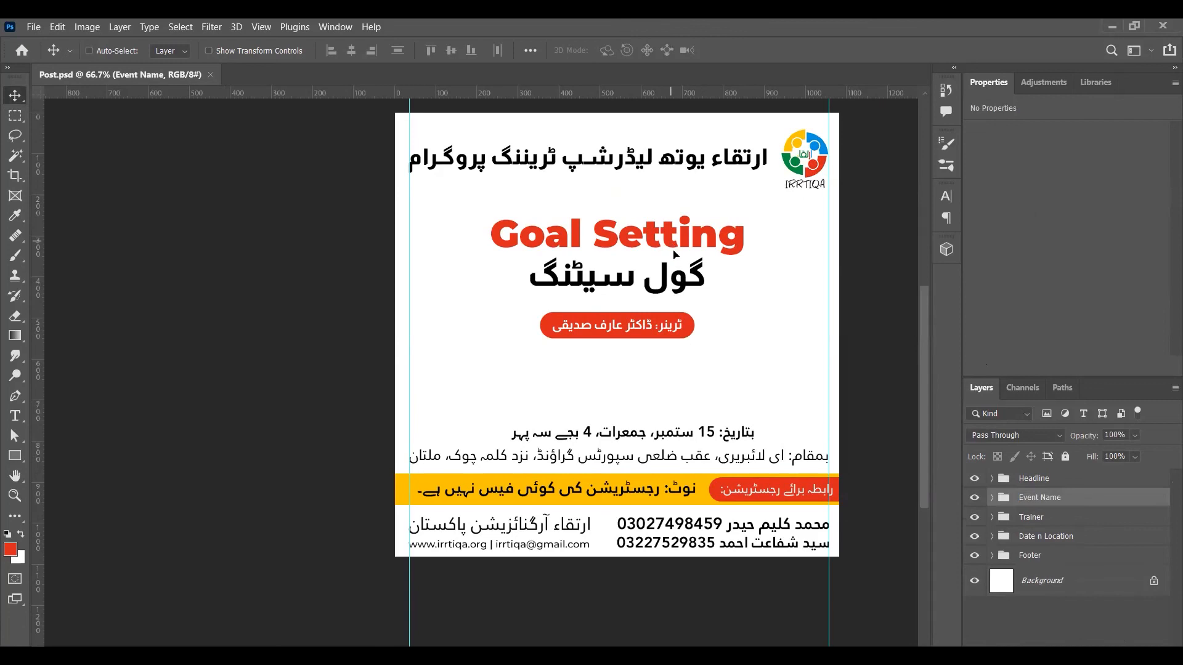
- Move the Event Name group down slightly towards the trainer badge, then scale the Trainer group down a little and nudge it 3 px lower
left_click_drag(674, 255, 674, 264)
left_click(1050, 517)
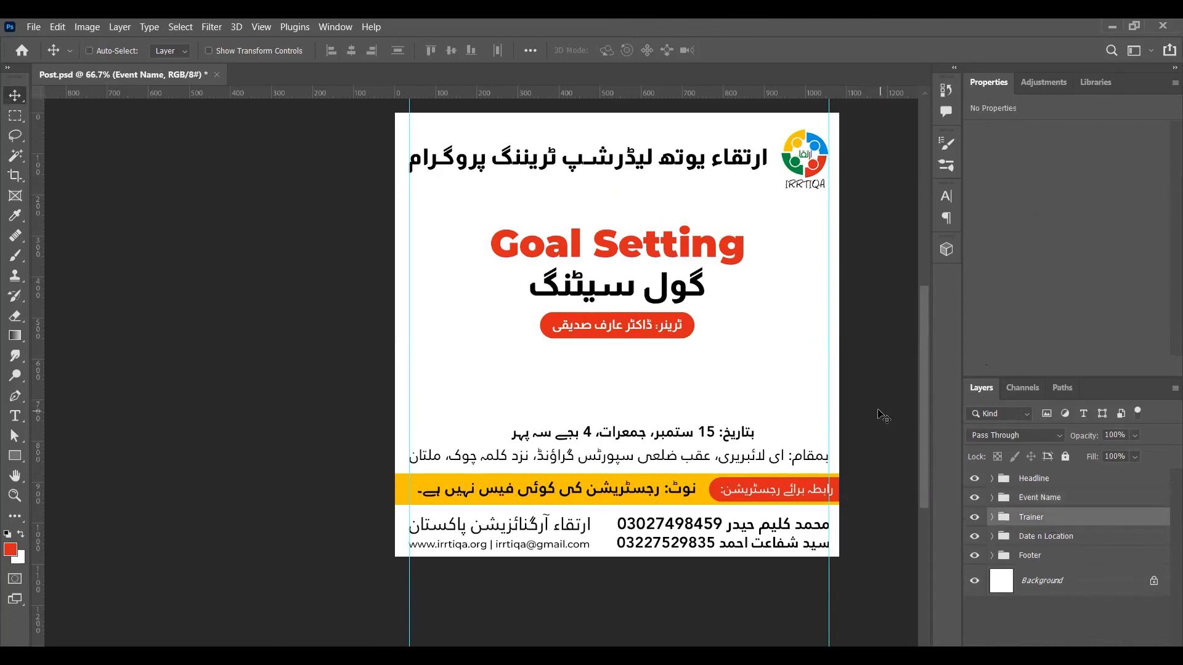
key("ctrl+t")
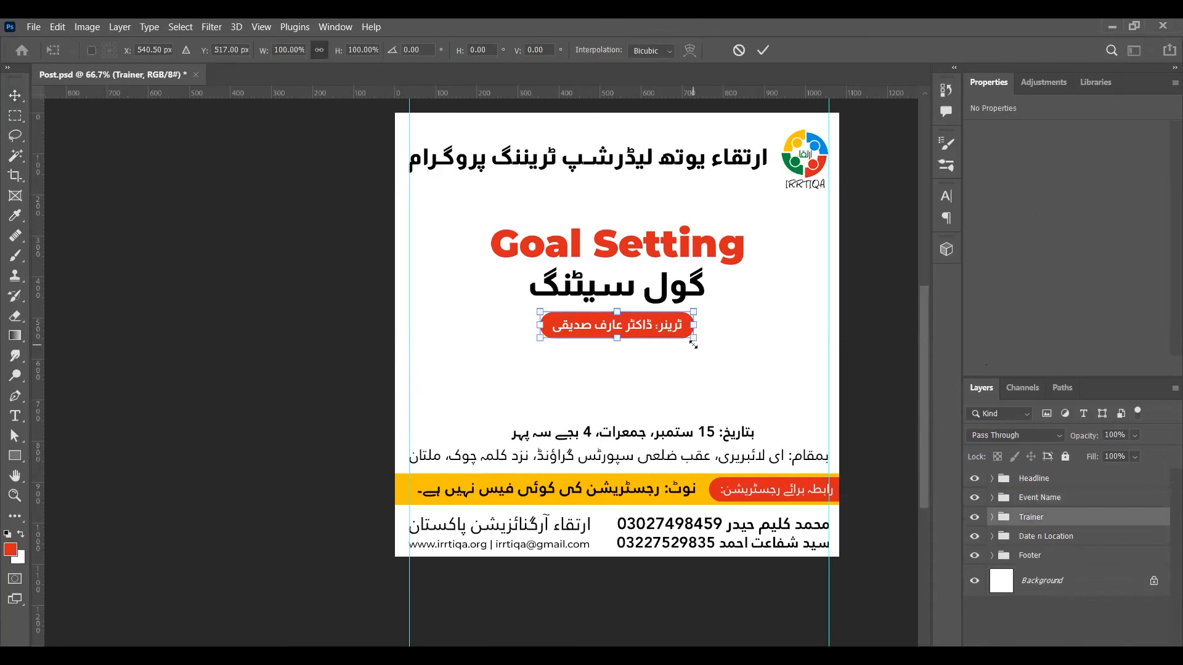
left_click_drag(690, 343, 686, 340)
key("Return")
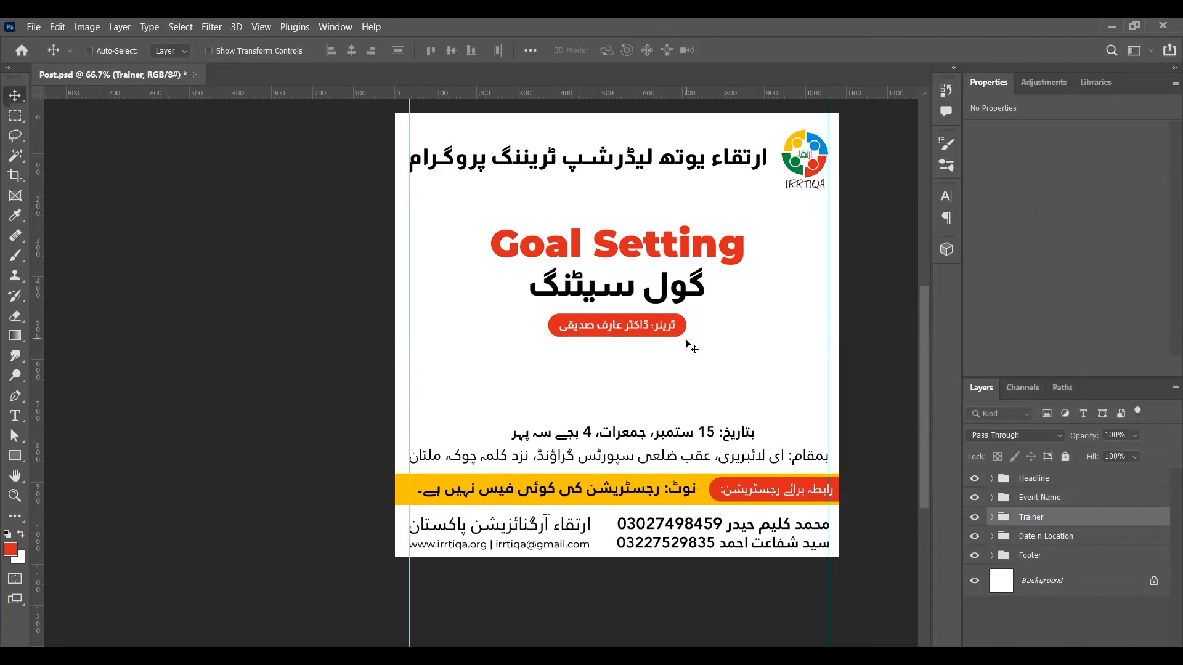
key("Down")
key("Down")
key("Down")
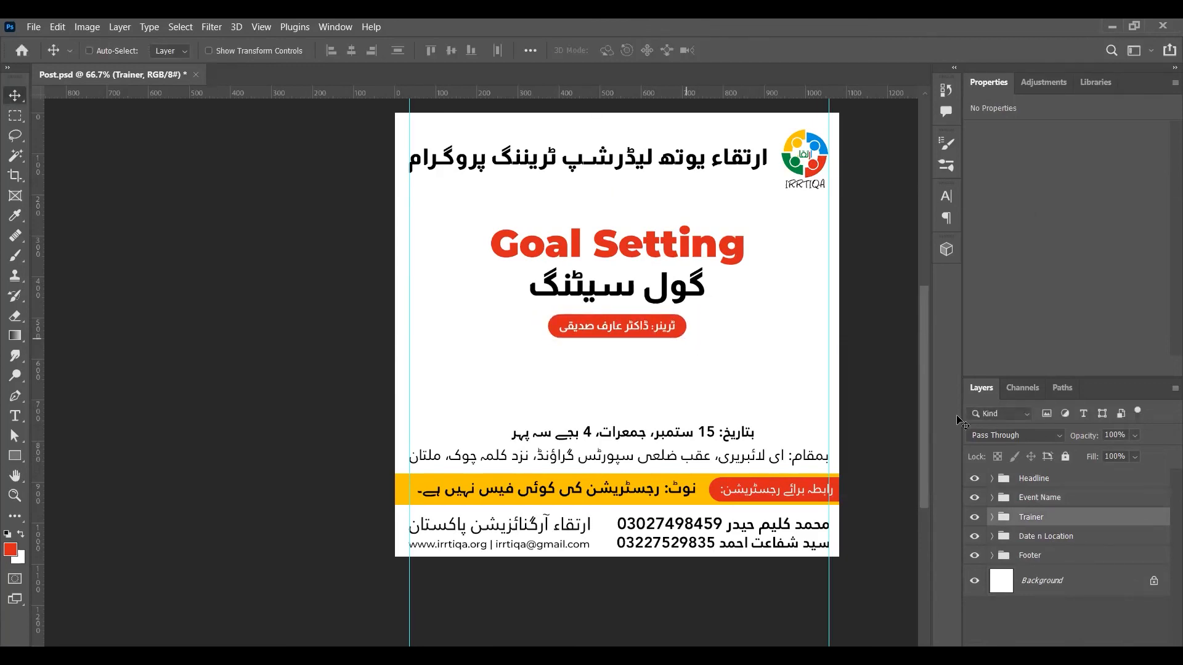
- Move the Event Name and Trainer groups down together to just above the date line and scale them up slightly
left_click(1079, 500, "shift")
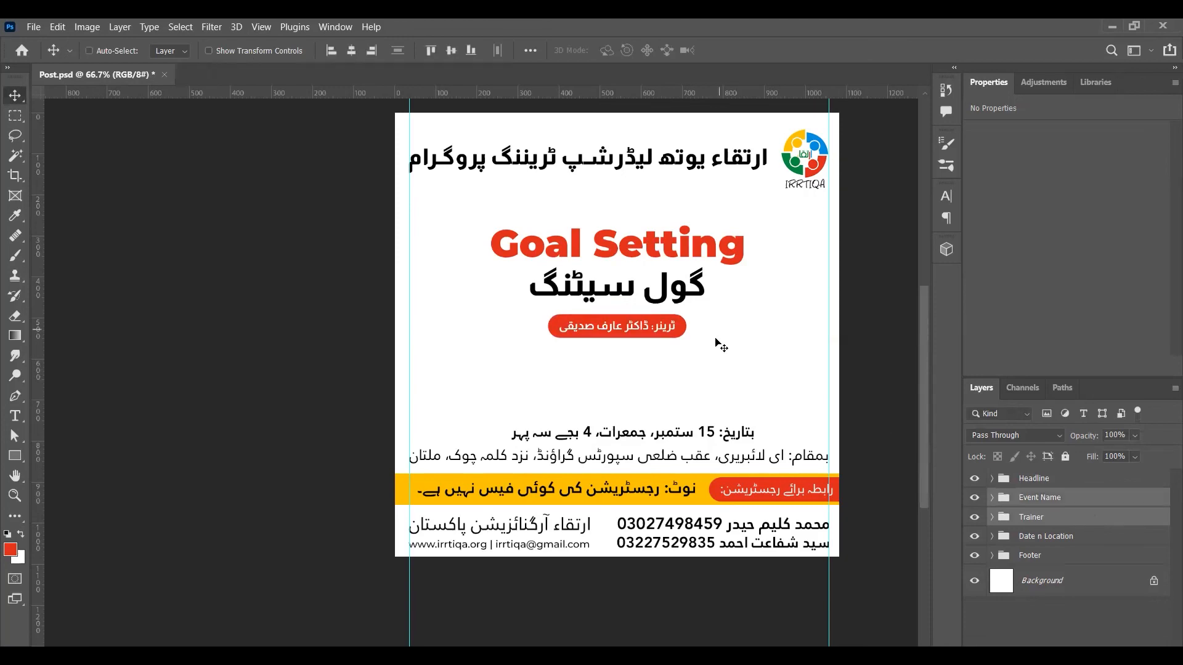
left_click_drag(715, 350, 719, 383)
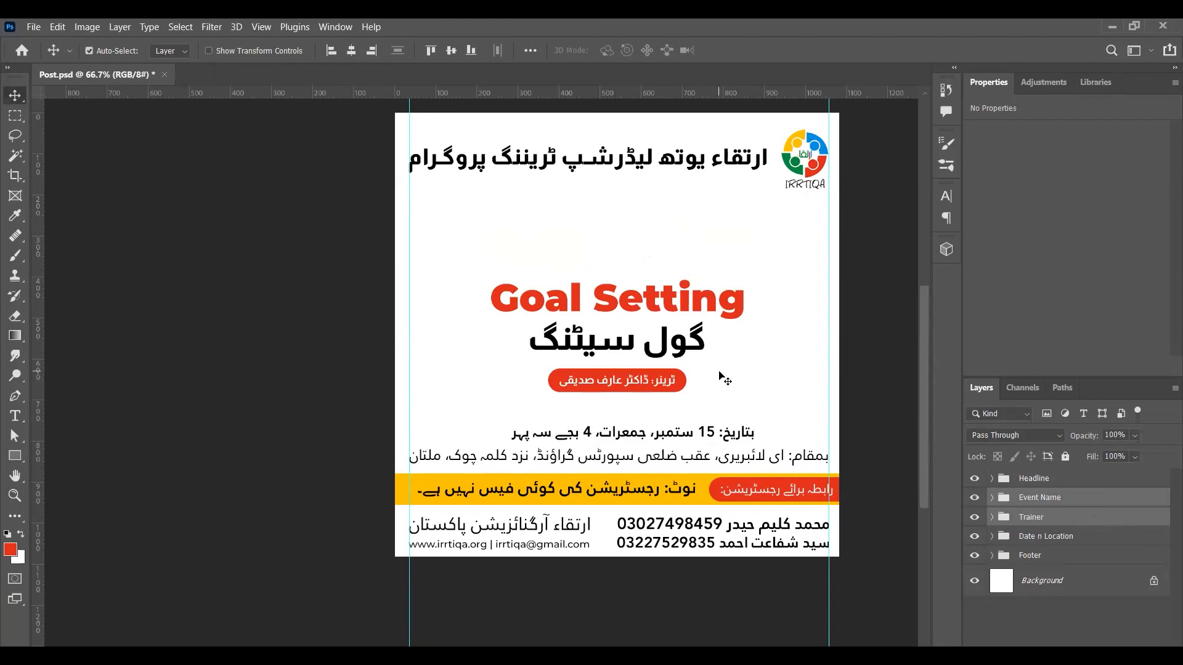
key("ctrl+t")
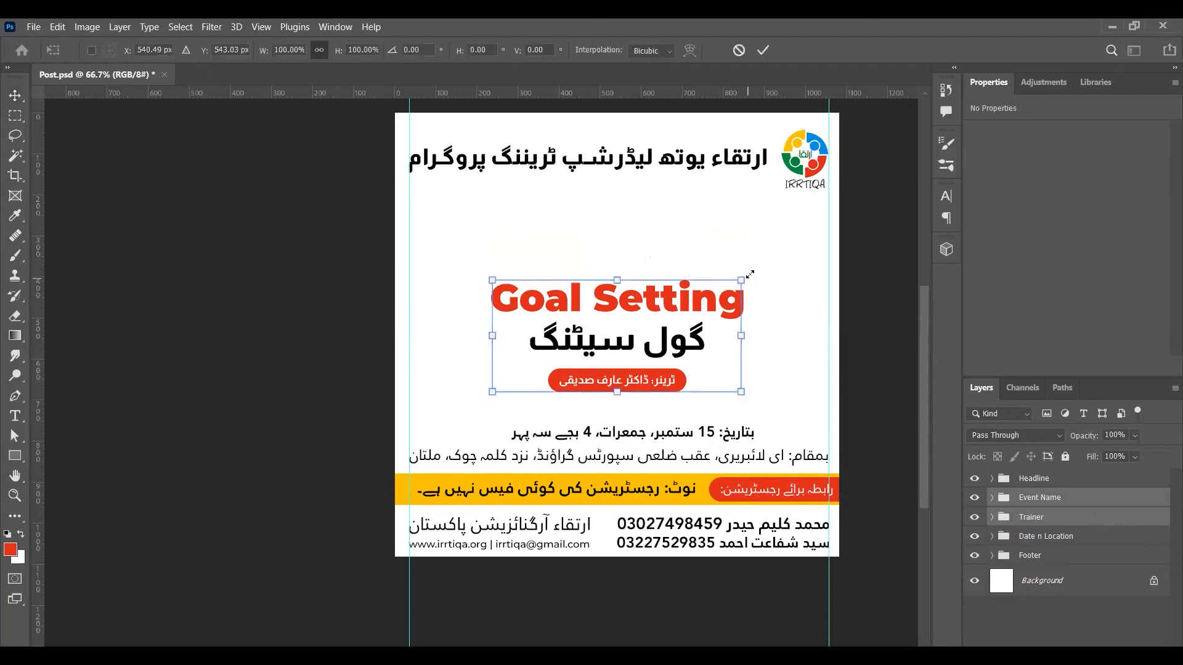
left_click_drag(754, 269, 758, 272)
key("Return")
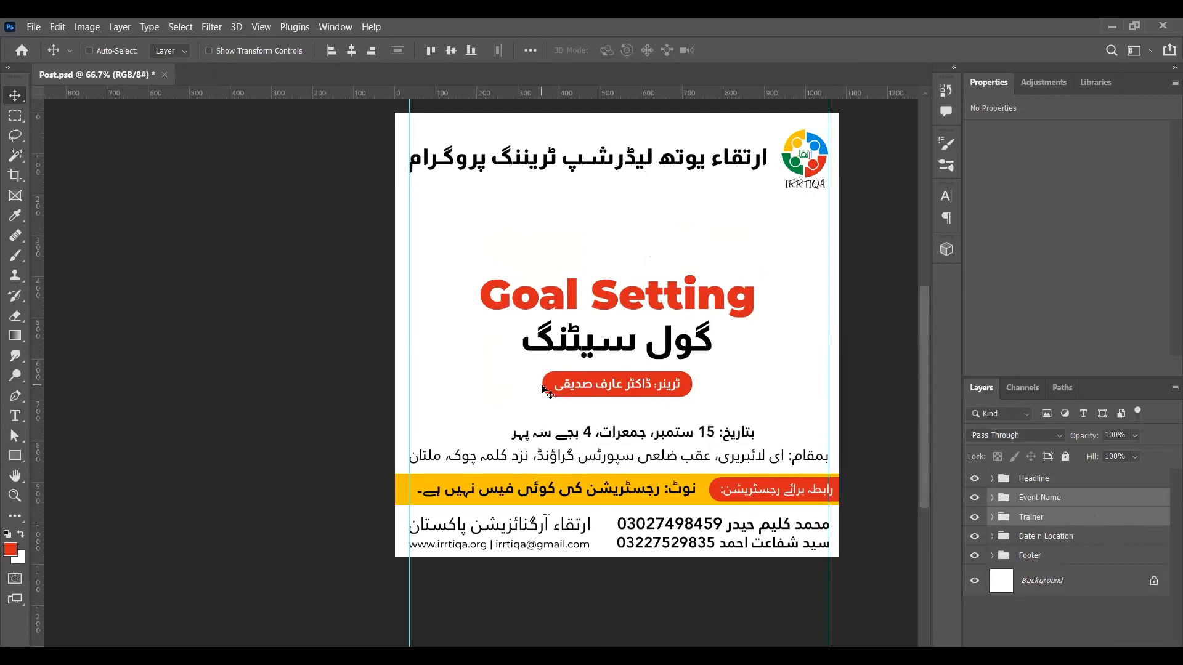
left_click(586, 414)
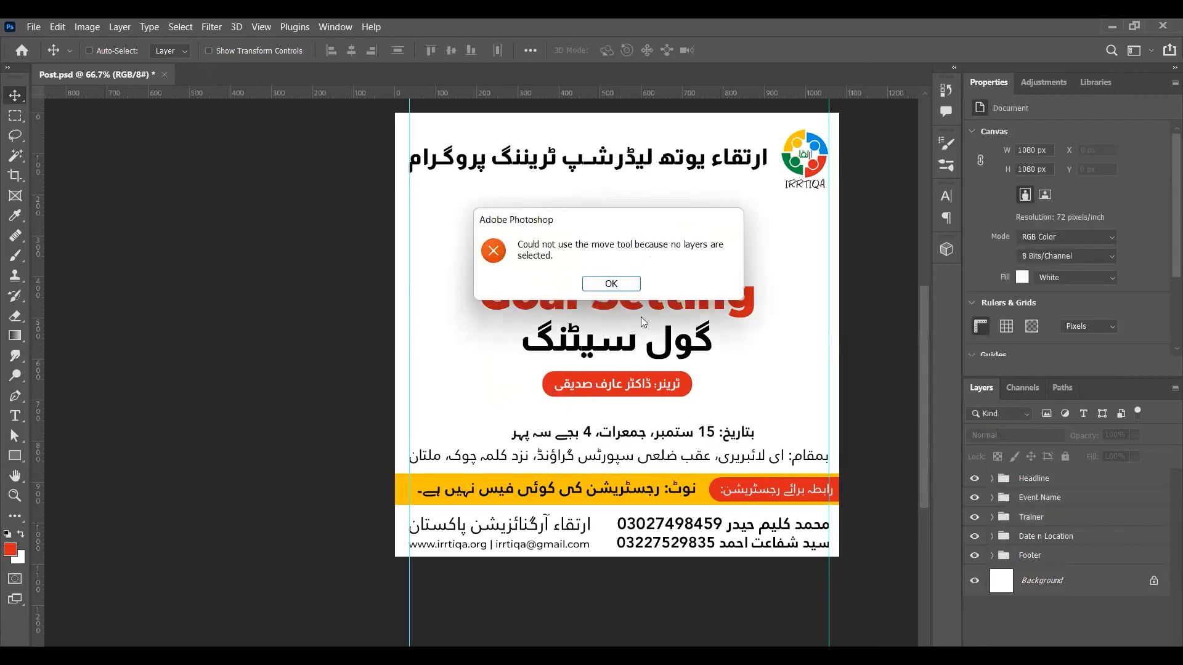
left_click(621, 287)
- Set the corner radii of the Trainer group's red Text Block shape to 31 px and collapse the group
left_click(991, 517)
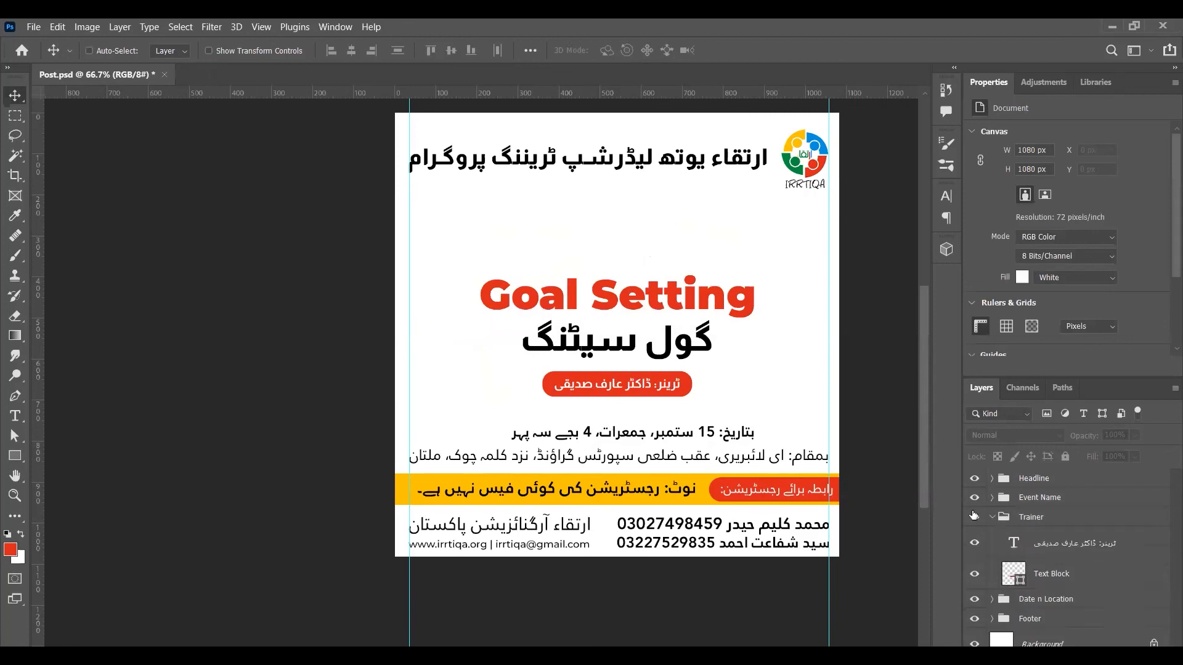
left_click(551, 383, "ctrl")
key("u")
scroll(551, 385, "up", 5)
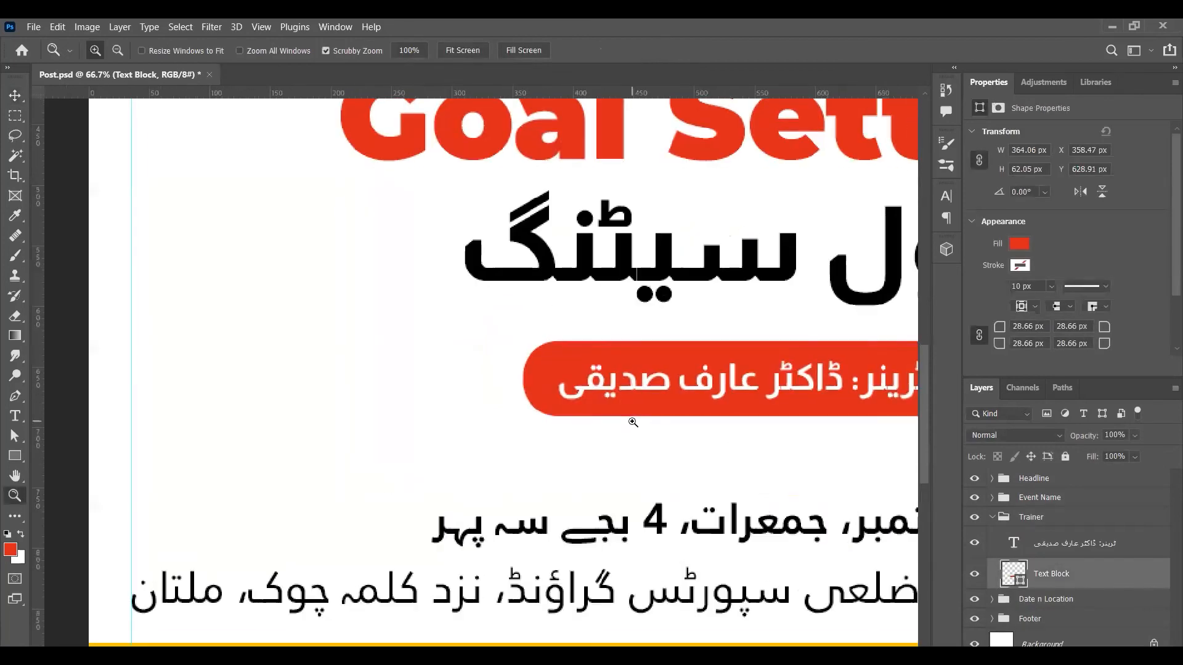
key("v")
scroll(592, 417, "down", 4)
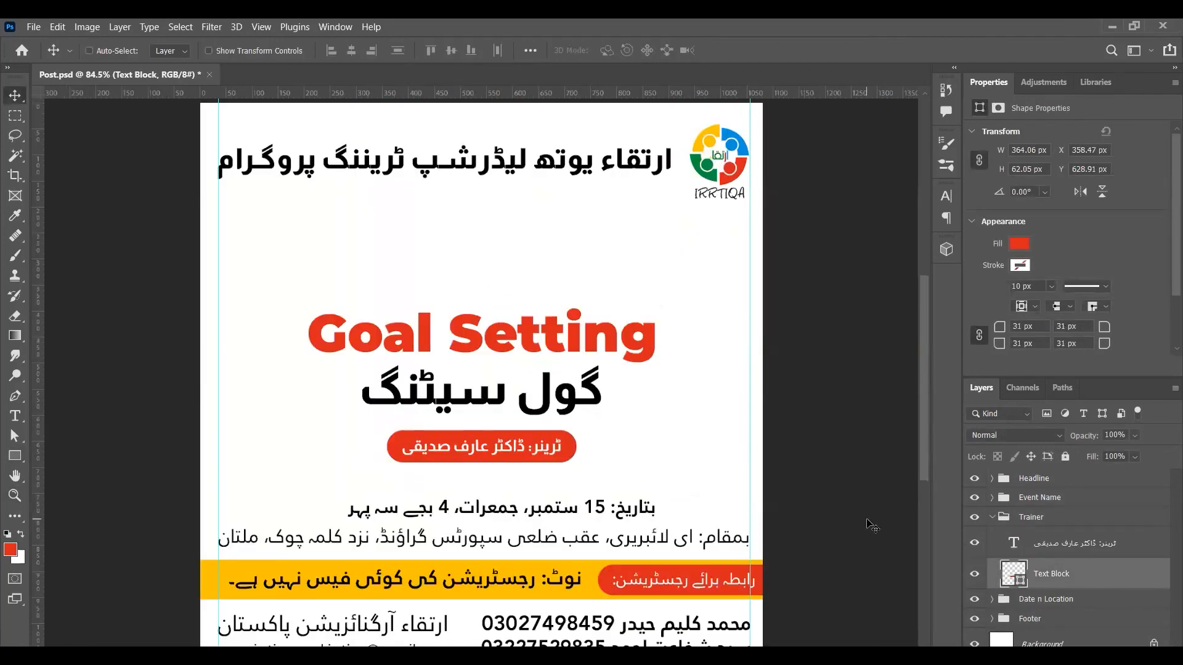
left_click(991, 517)
scroll(653, 506, "left", 2)
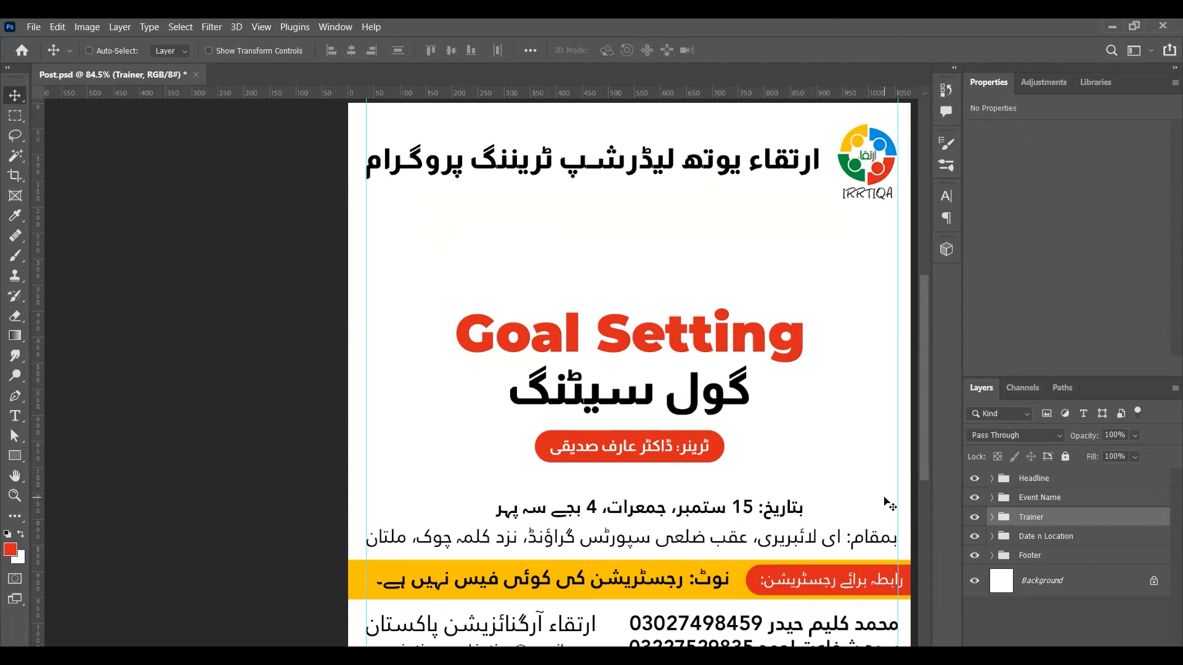
- Scale the Trainer group down slightly so the badge sits closer under the Urdu title
key("ctrl+minus")
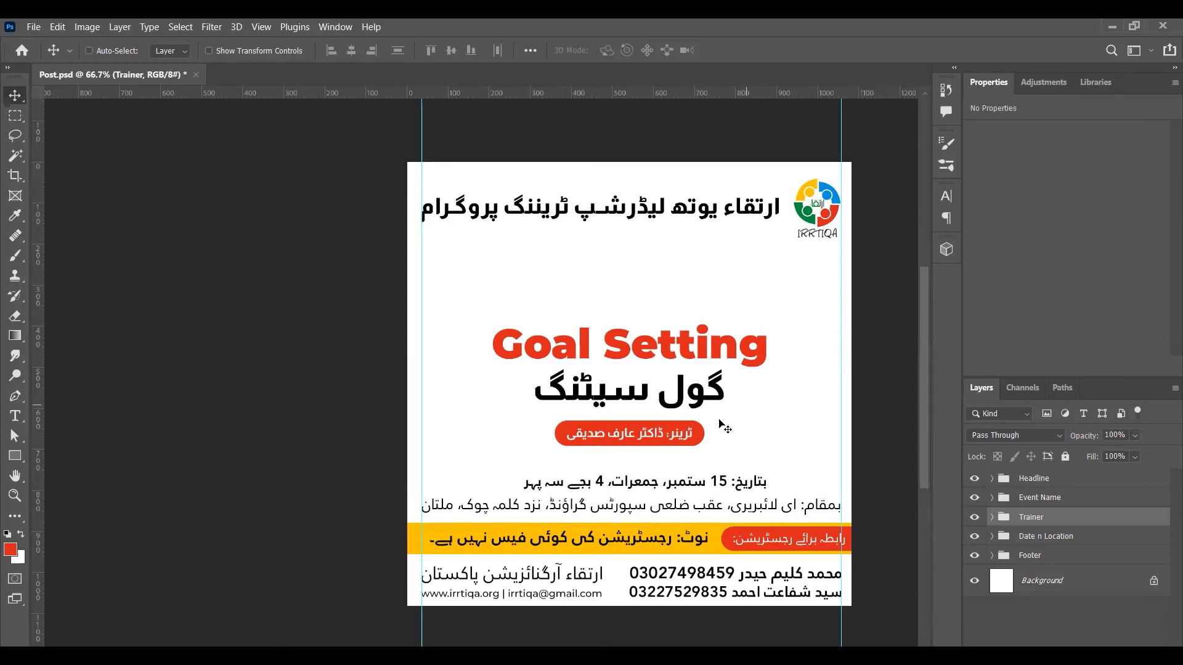
key("ctrl+t")
left_click_drag(703, 415, 697, 417)
key("Return")
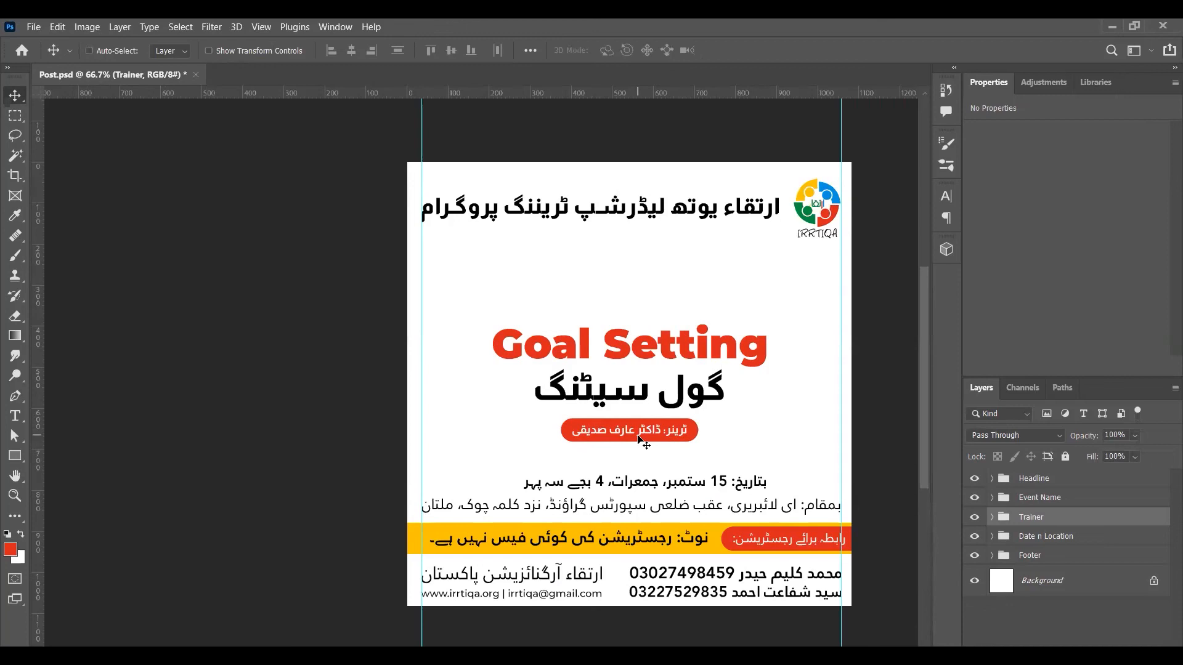
- Move the Event Name and Trainer groups up together to just beneath the headline
left_click(1025, 499, "ctrl")
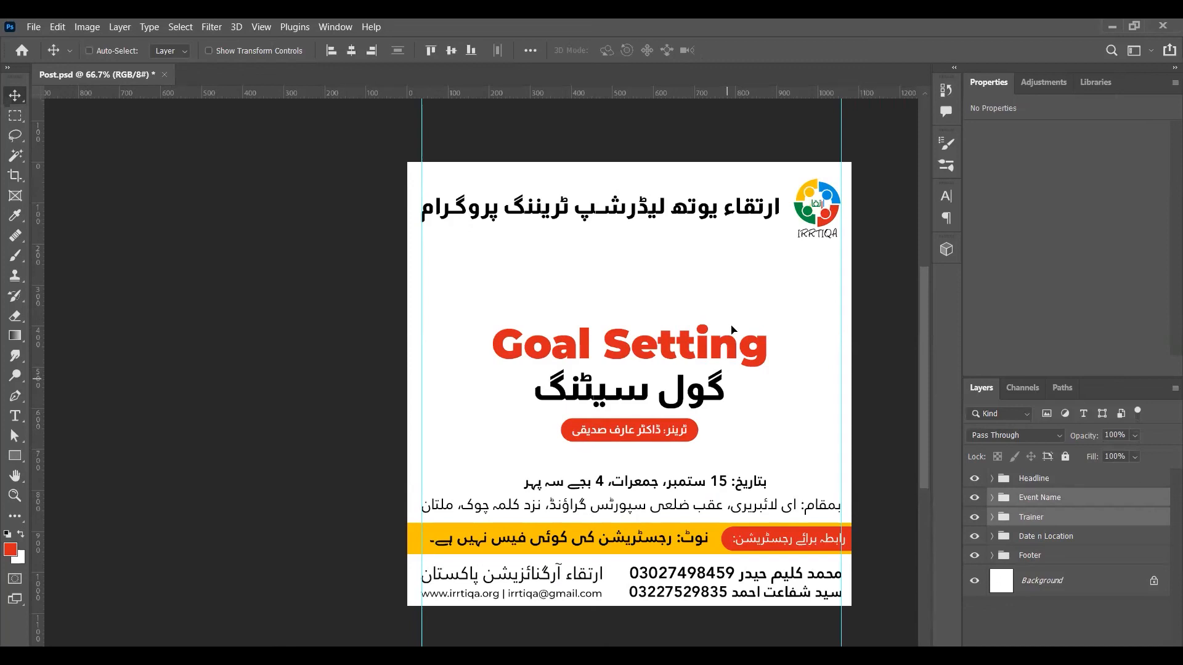
left_click_drag(733, 330, 733, 250)
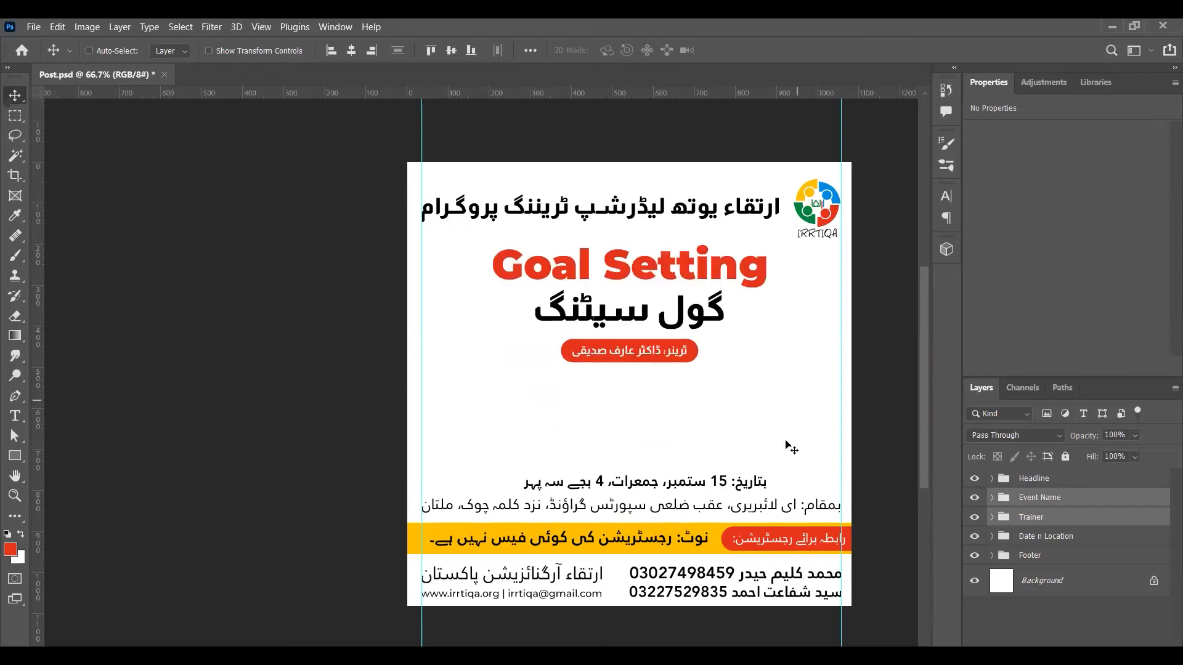
key("s")
key("v")
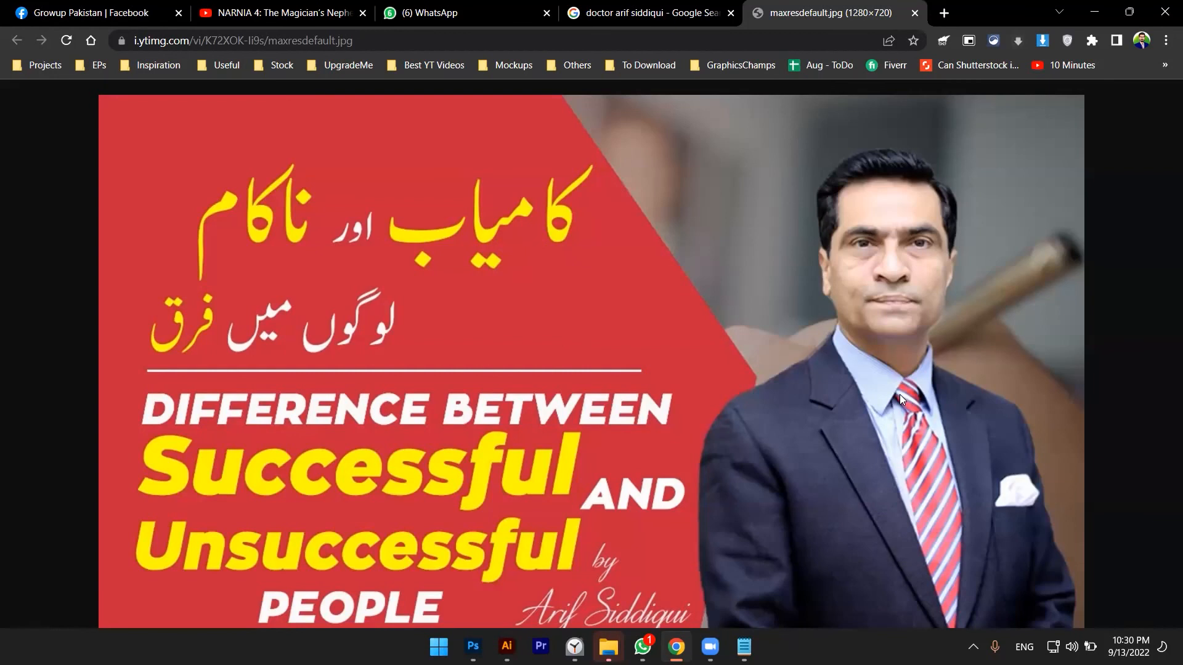
- Browse the browser's image search results for the trainer and preview several portraits, including the one in a beige suit
left_click(684, 13)
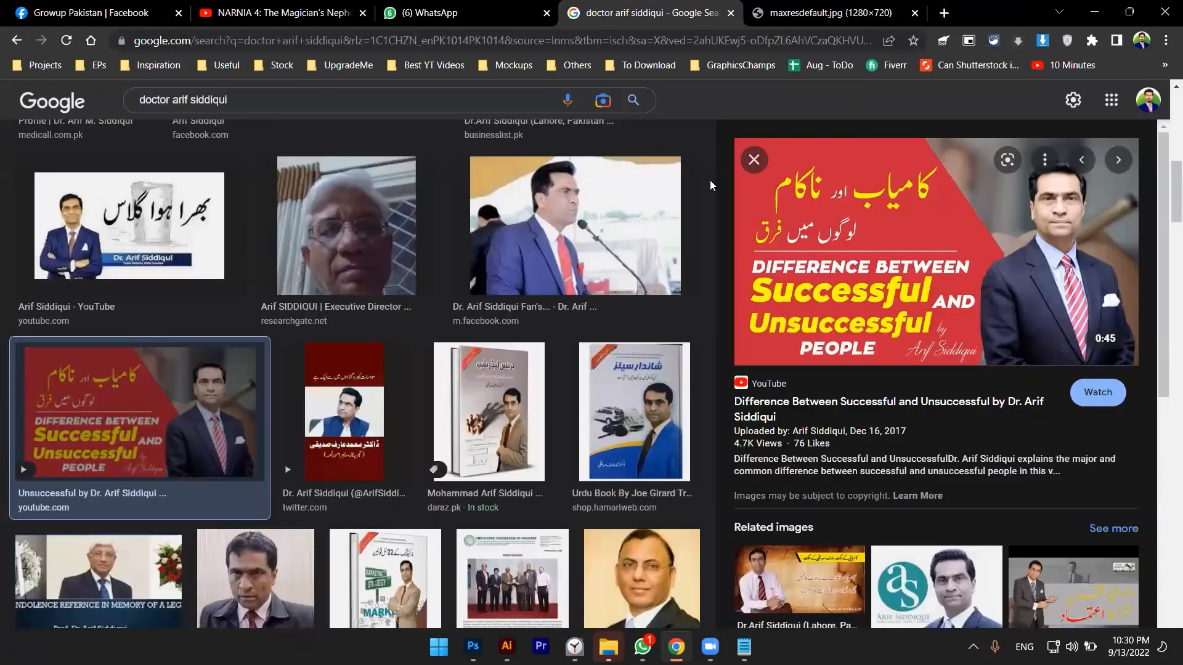
scroll(291, 298, "up", 2)
scroll(275, 322, "up", 7)
left_click(267, 381)
scroll(183, 337, "down", 3)
scroll(183, 340, "down", 10)
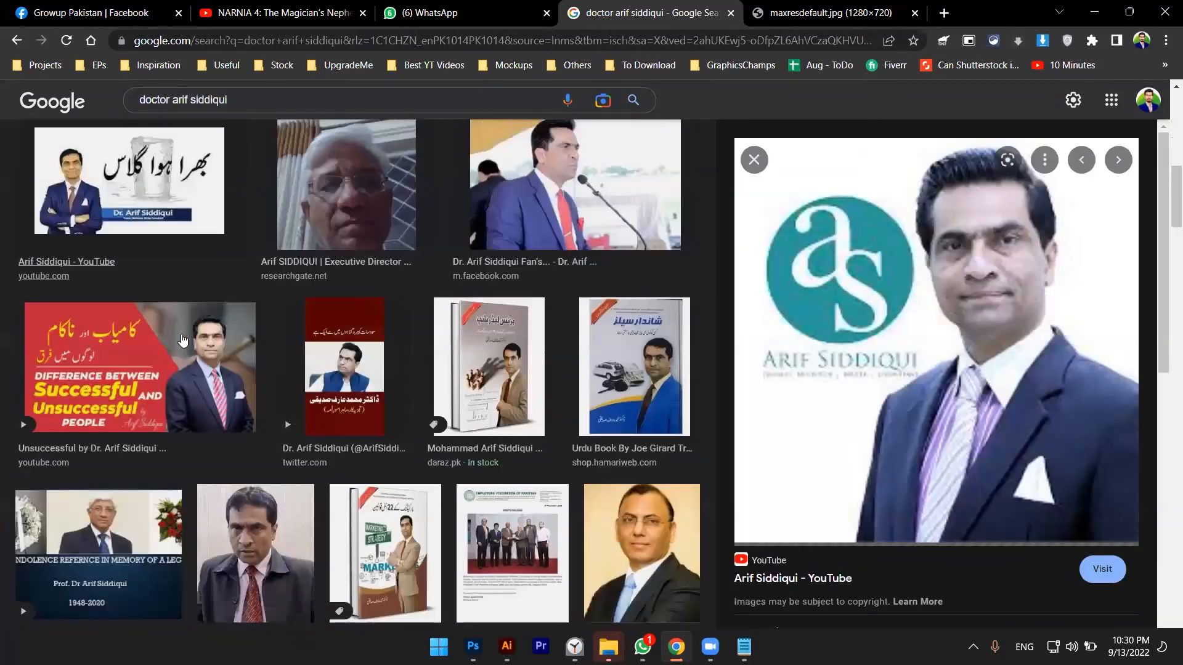
left_click(273, 438)
scroll(284, 425, "down", 7)
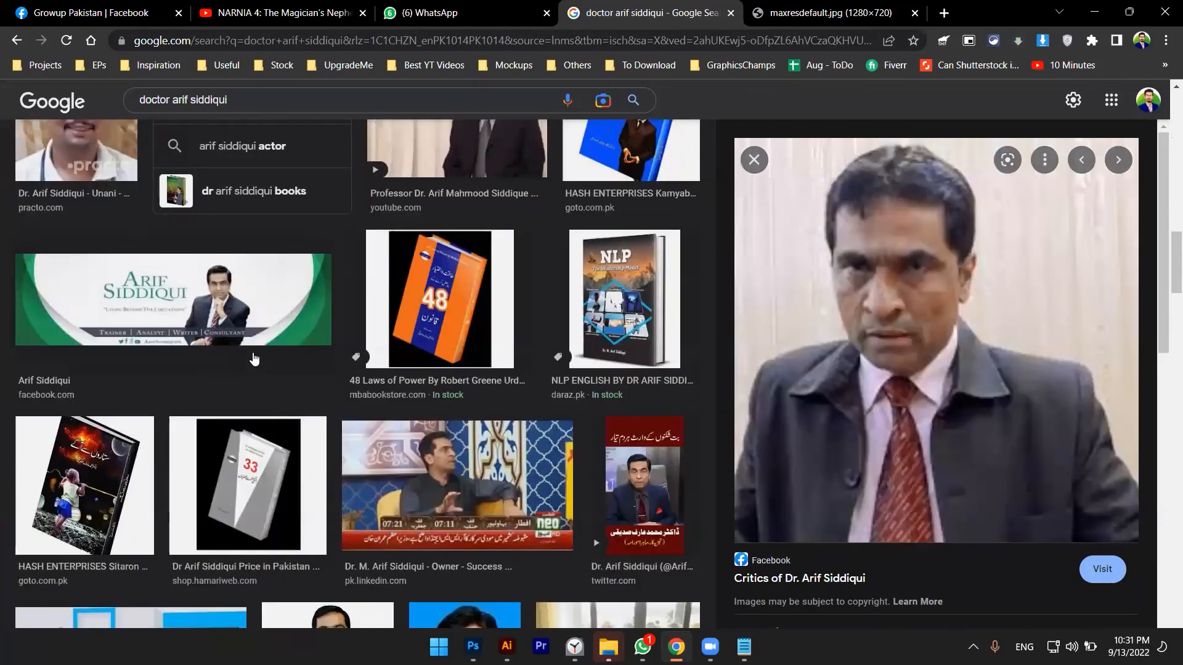
left_click(294, 405)
scroll(294, 405, "down", 3)
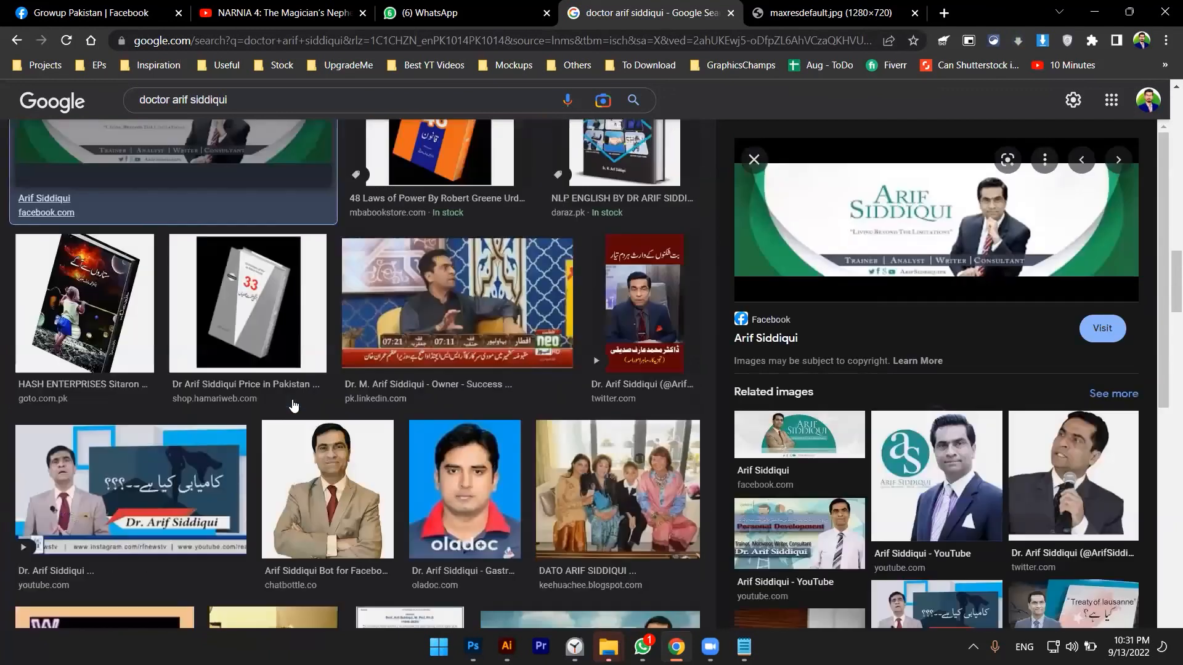
left_click(325, 500)
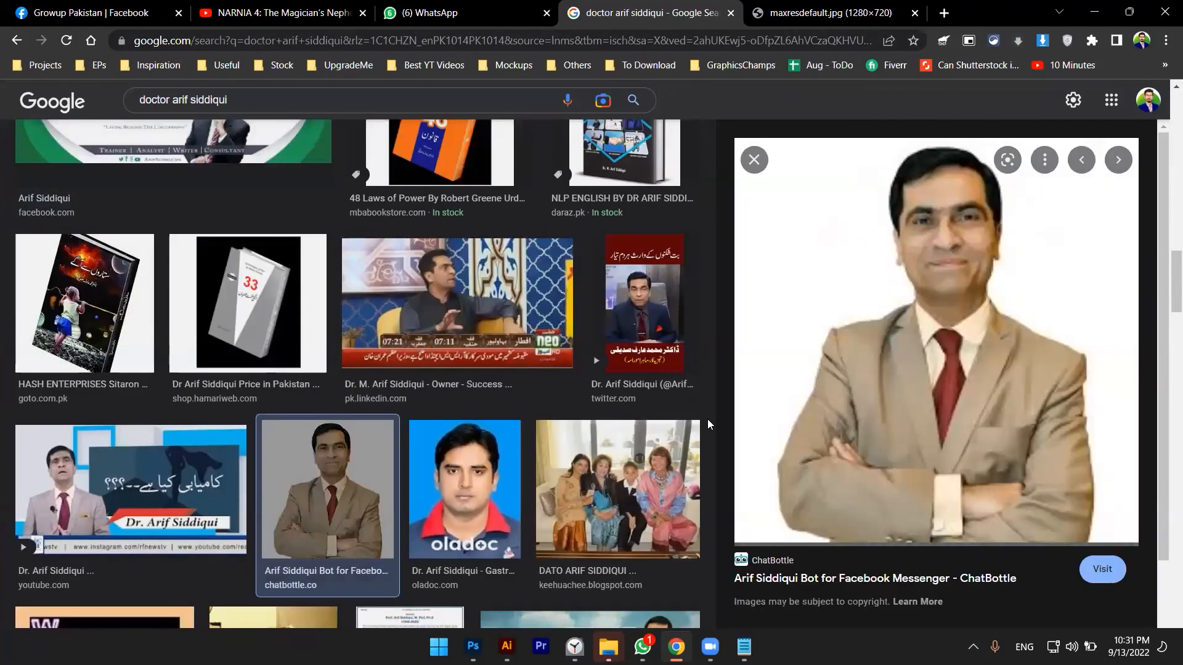
- Open the trainer's beige-suit portrait in a new browser tab and view it at full size
right_click(856, 486)
left_click(891, 333)
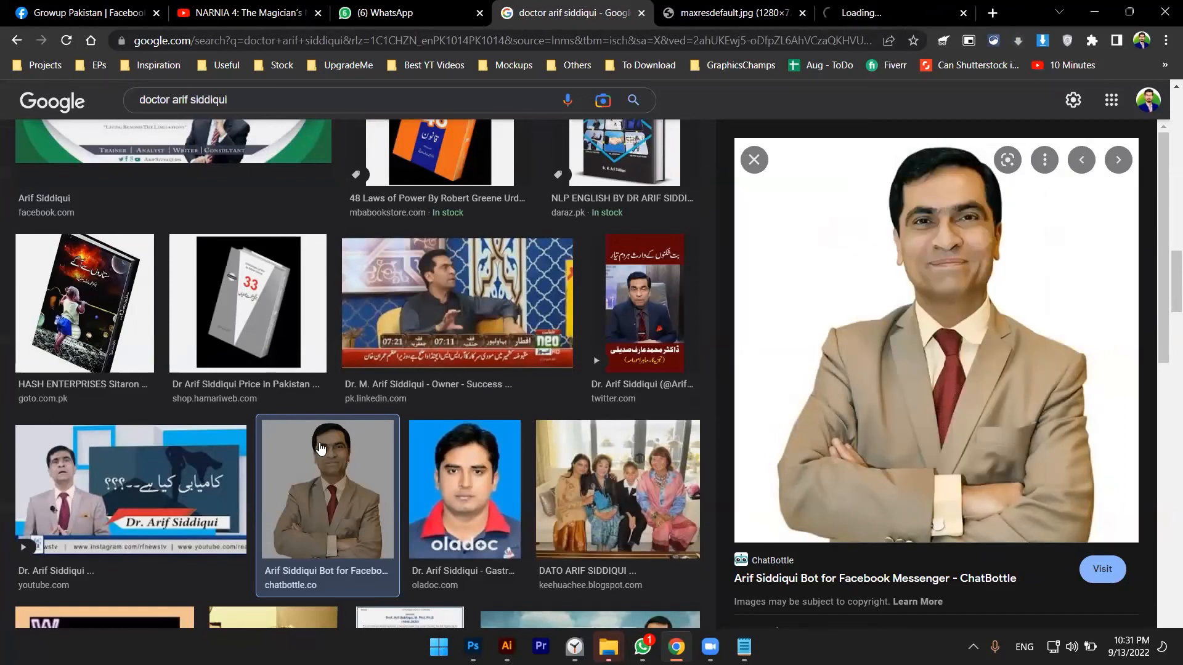
scroll(320, 449, "down", 3)
key("ctrl+Tab")
key("ctrl+Tab")
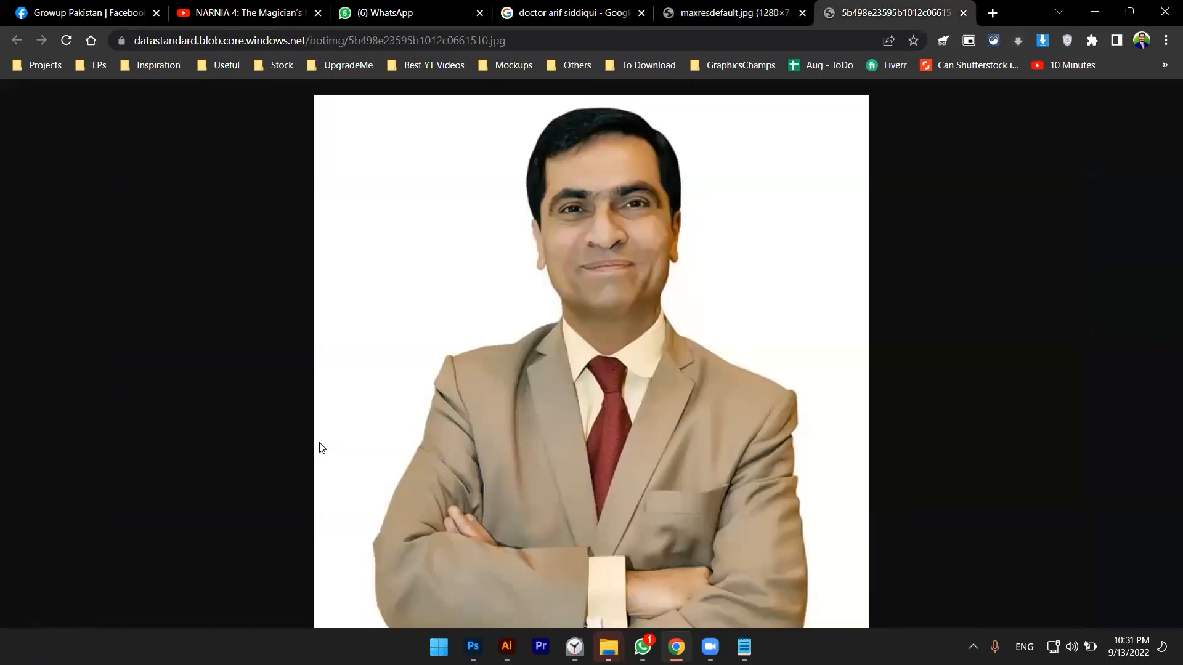
right_click(734, 441)
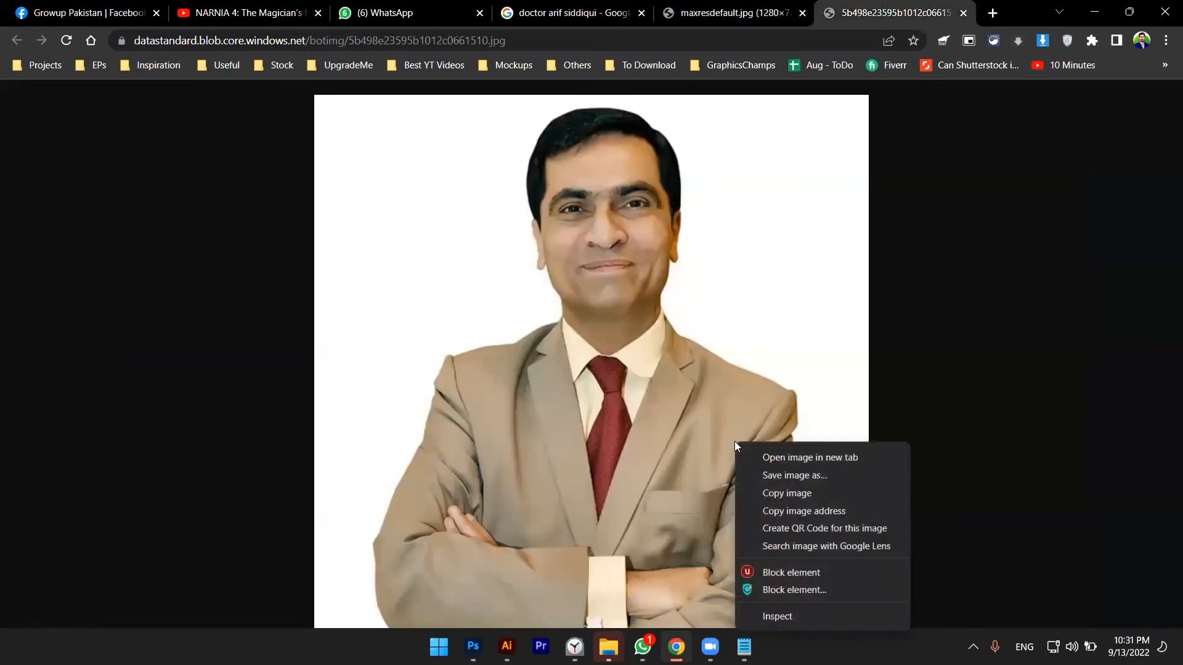
left_click(865, 179)
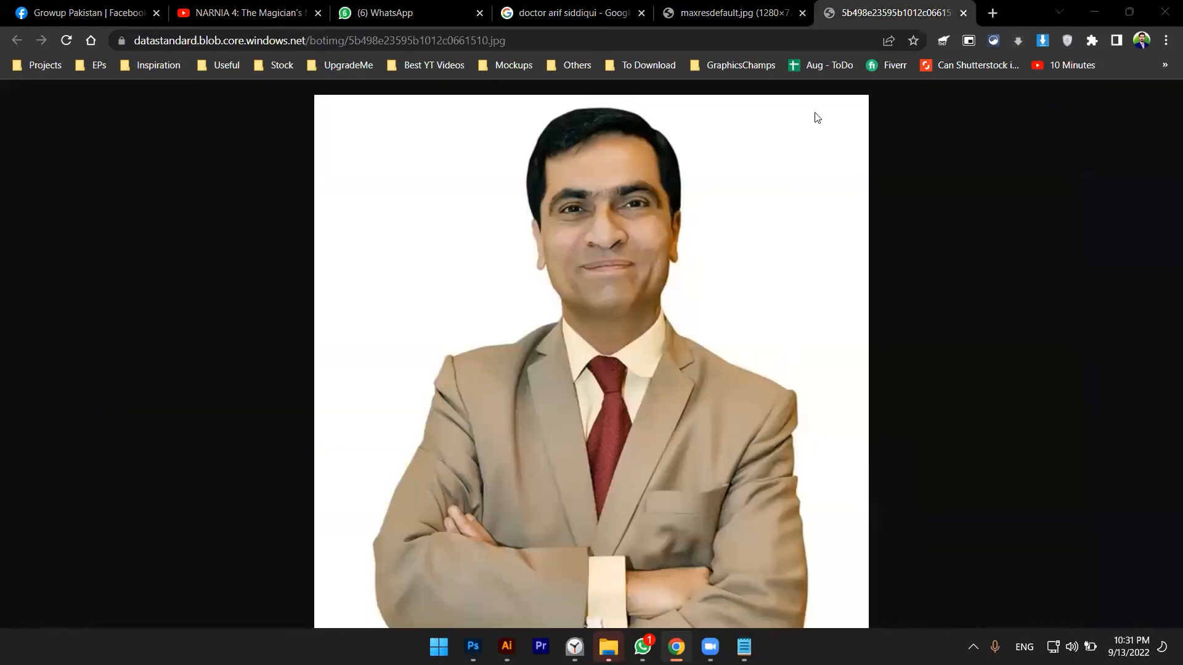
- Look again at the search results and the striped-tie trainer image, then switch back to the Photoshop post
key("ctrl+shift+Tab")
key("ctrl+shift+Tab")
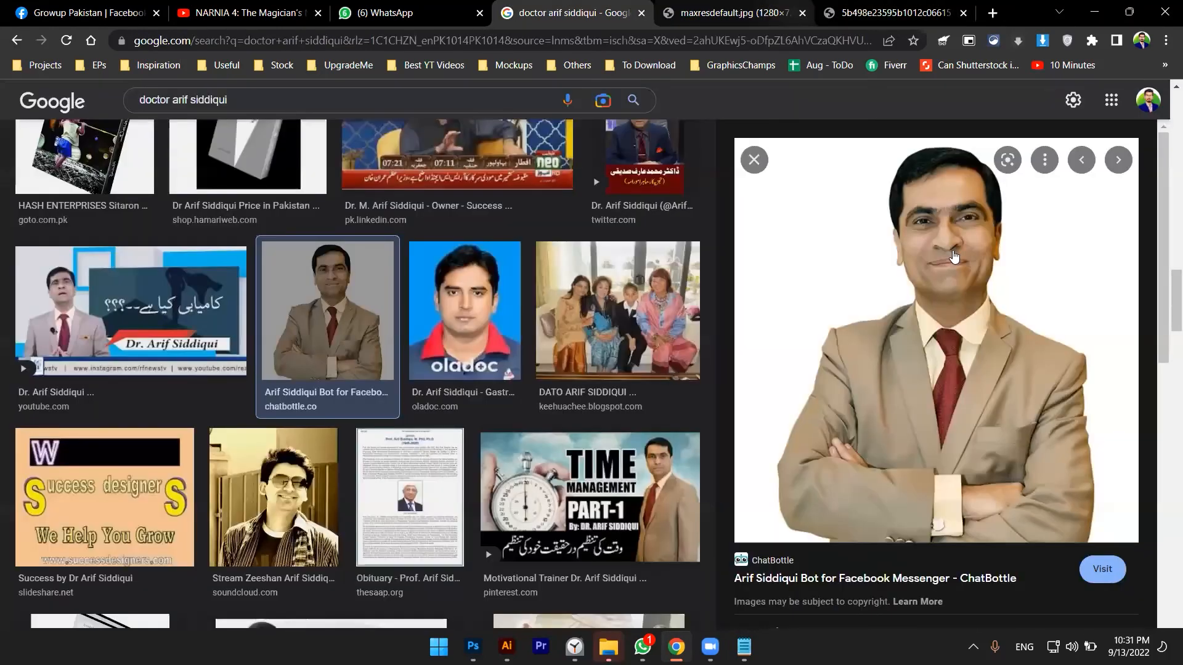
key("ctrl+Tab")
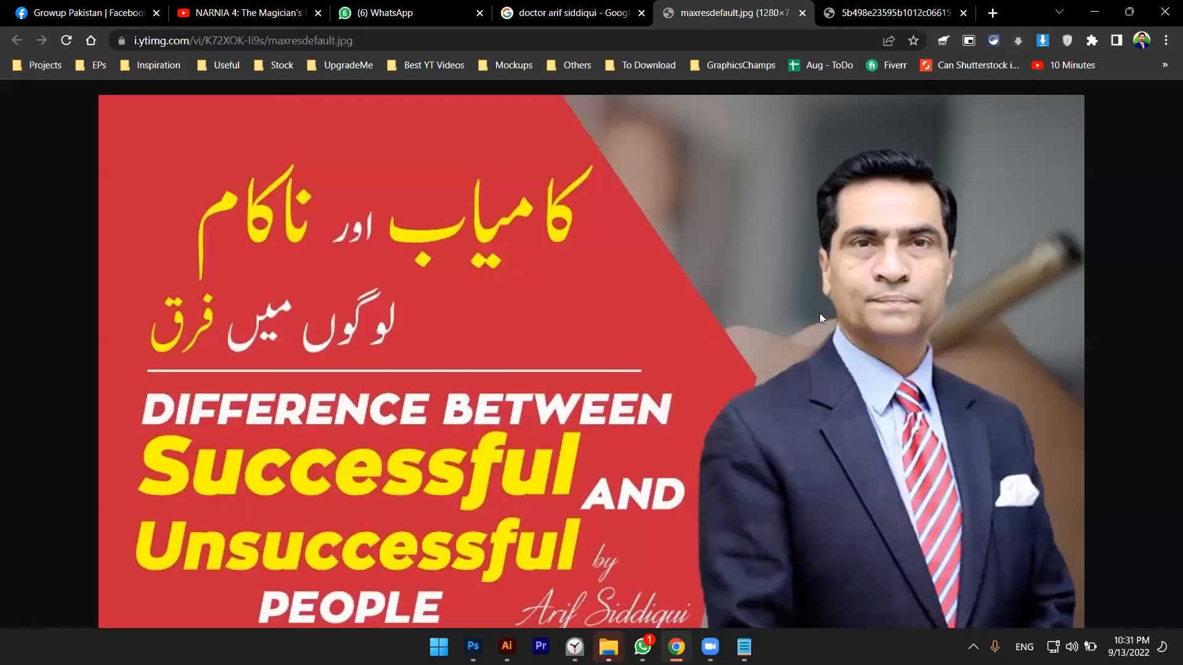
key("alt+Tab")
left_click(655, 196)
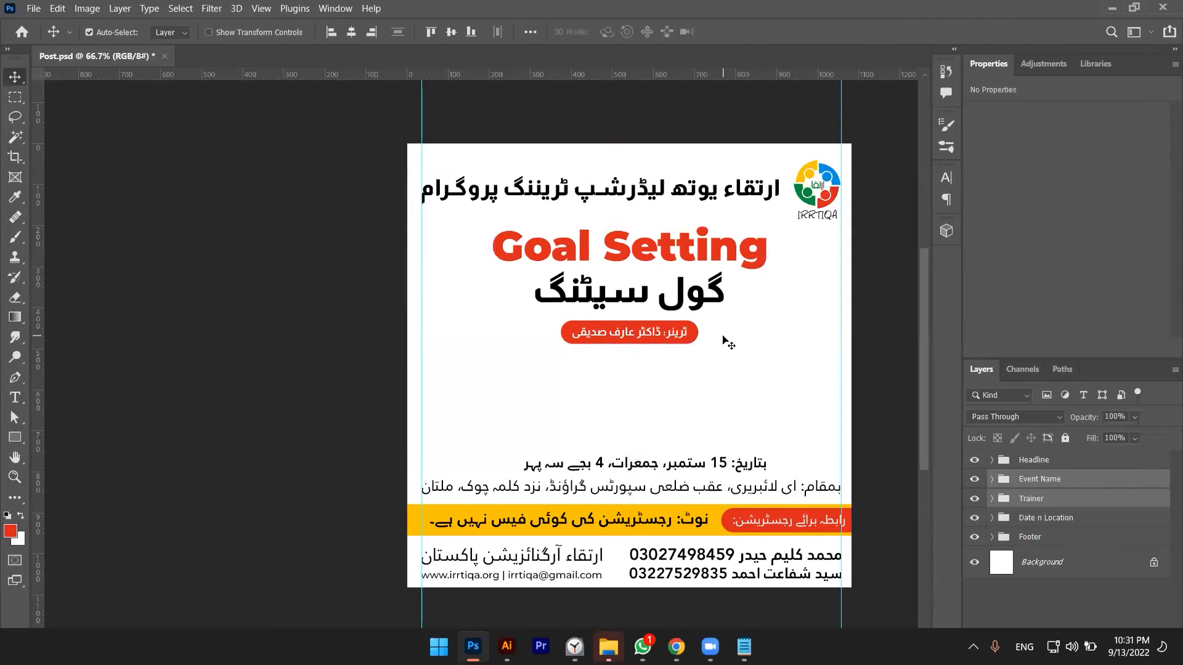
- Create a new 1280 × 720 px document from the clipboard preset and paste the copied trainer image into it
key("ctrl+n")
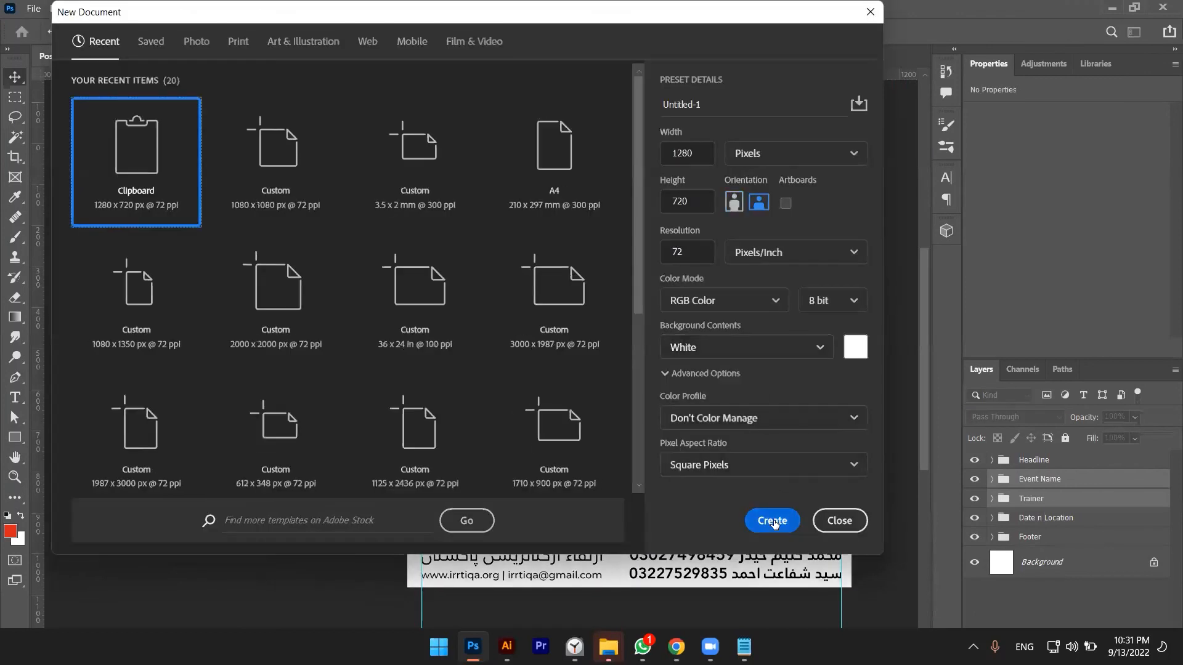
left_click(771, 520)
key("ctrl+v")
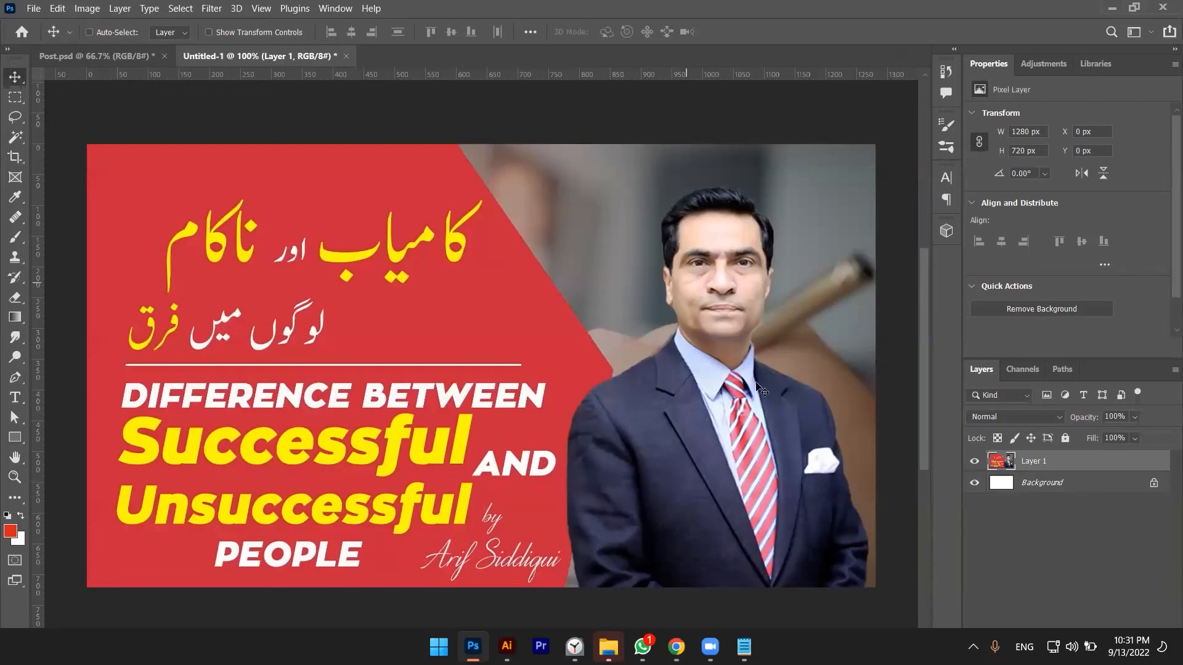
- Crop away the red text area beside the trainer, leaving a portrait canvas about 516 px wide and 720 px high
key("c")
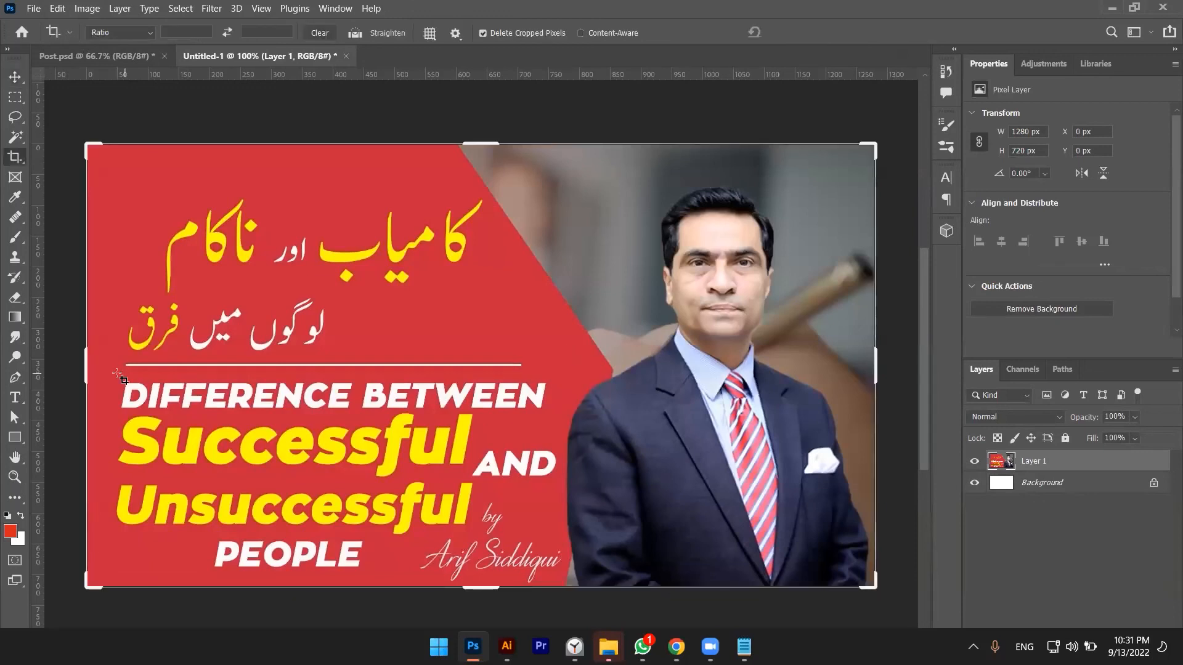
left_click_drag(87, 369, 142, 372)
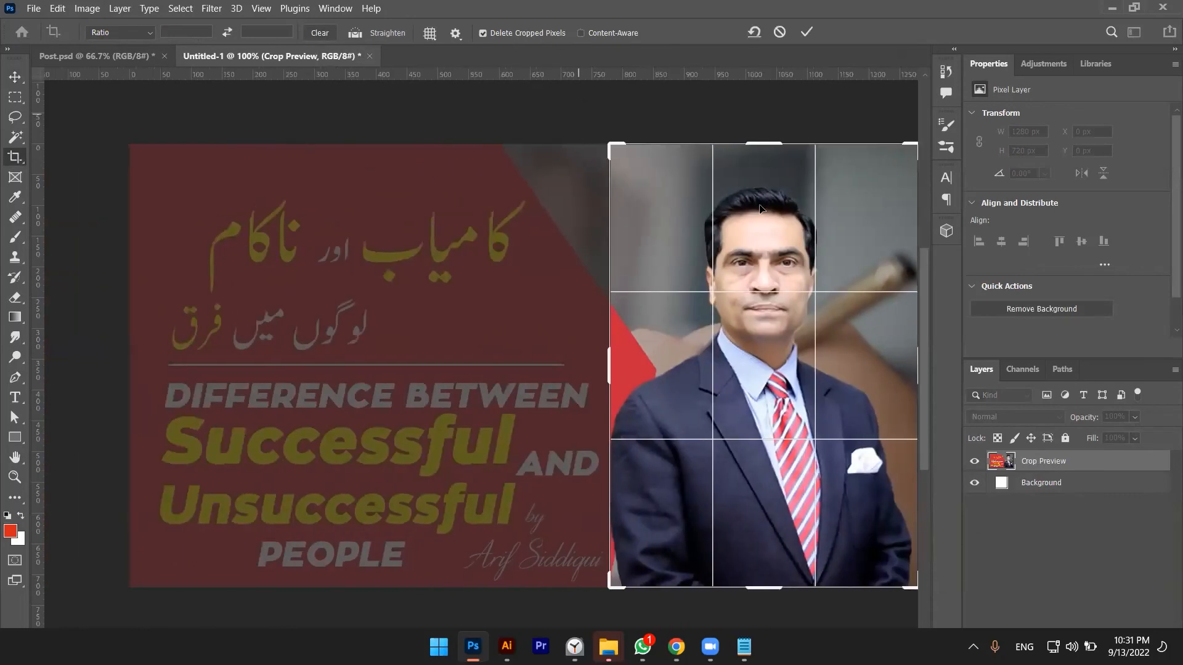
left_click_drag(609, 356, 604, 360)
key("Return")
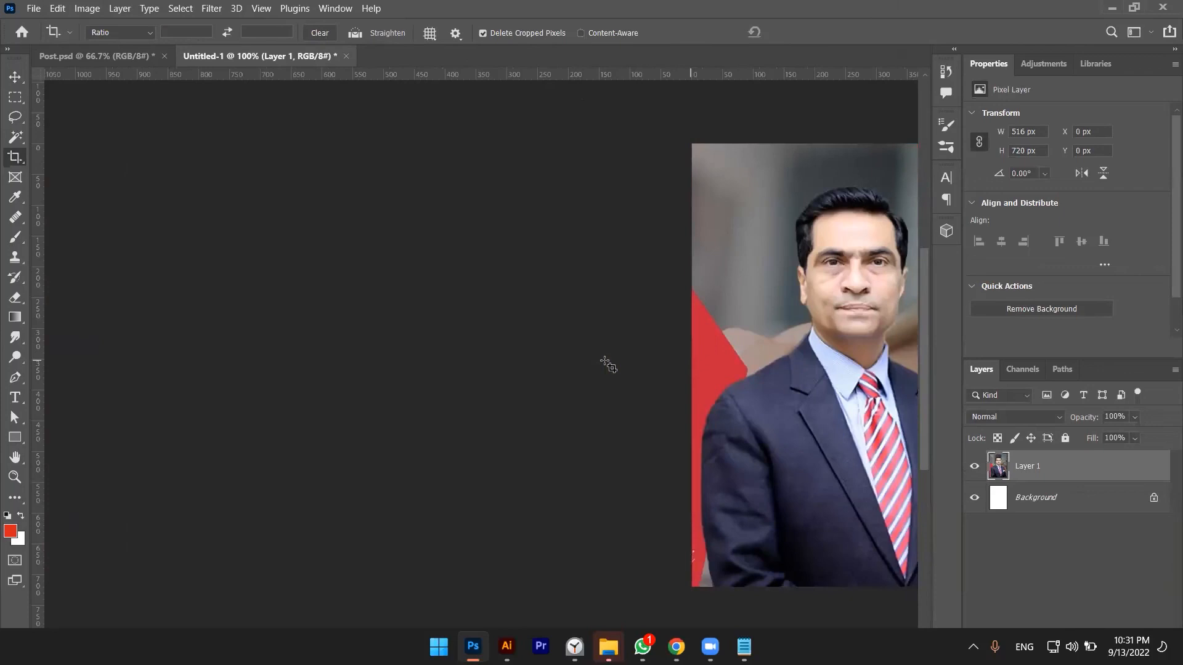
- Remove the background from the trainer's photo and fill the Background layer with the red foreground colour
left_click(989, 313)
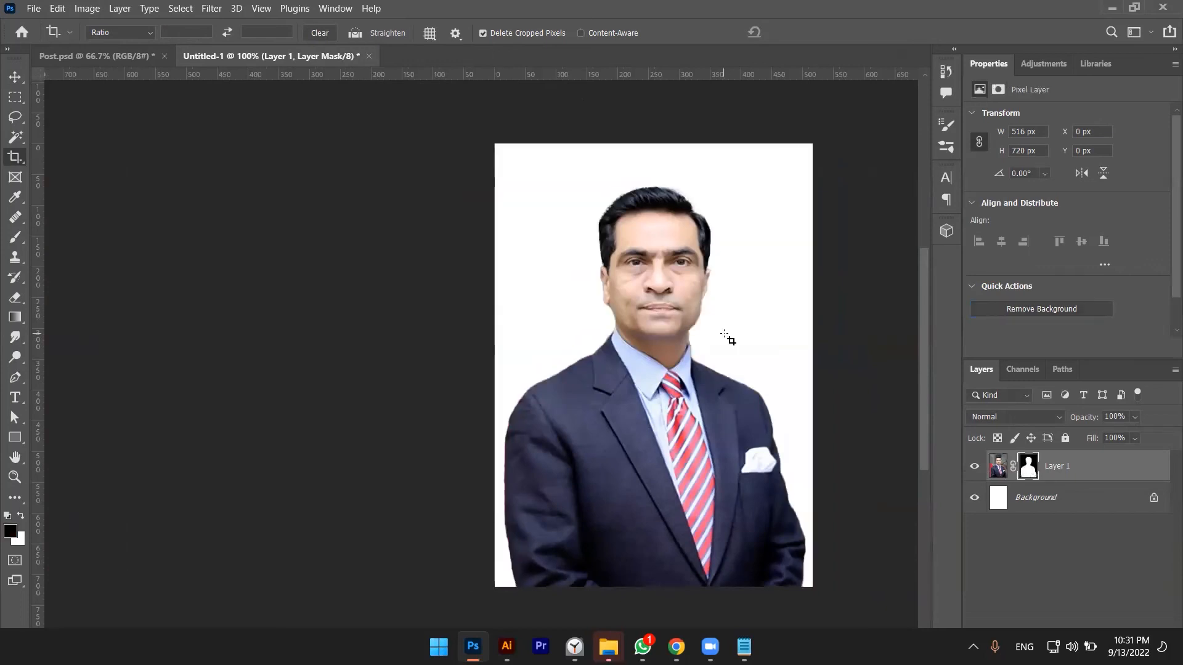
scroll(767, 404, "down", 2)
scroll(767, 404, "left", 3)
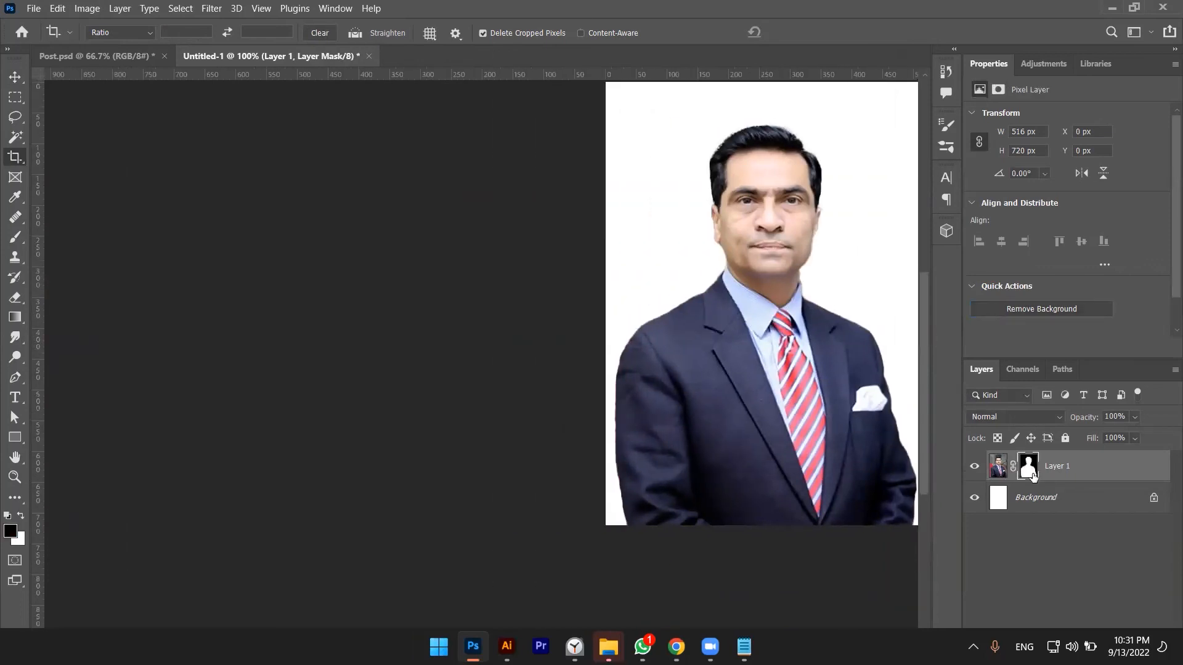
scroll(819, 521, "right", 1)
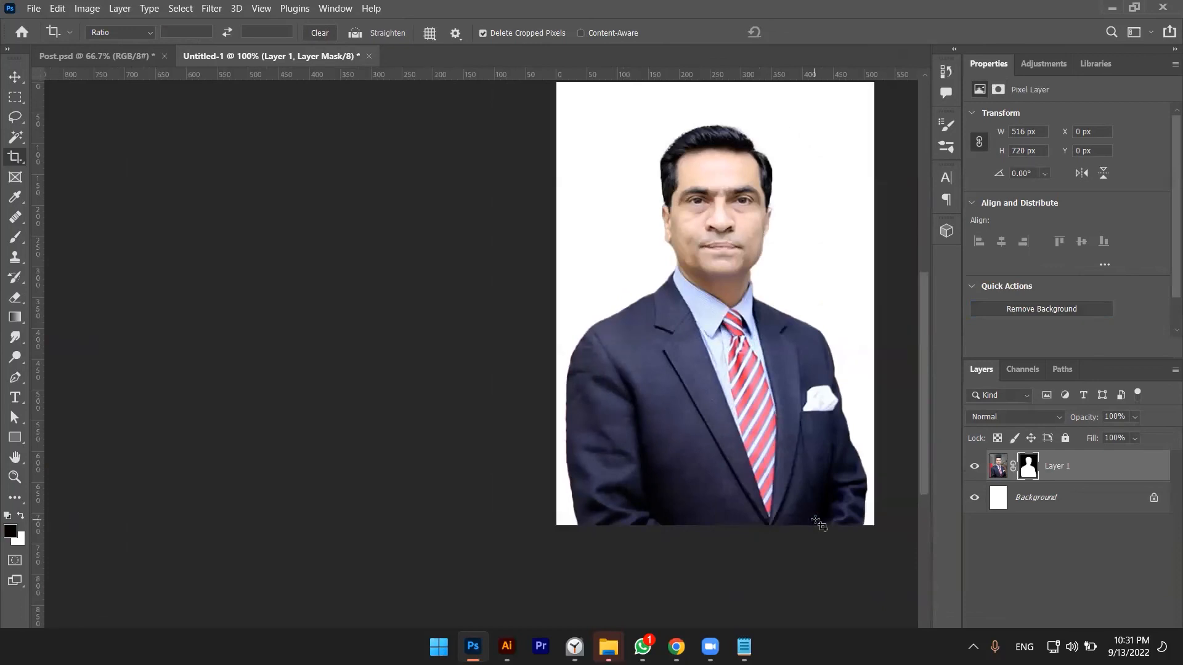
left_click(1048, 503)
key("alt+BackSpace")
key("v")
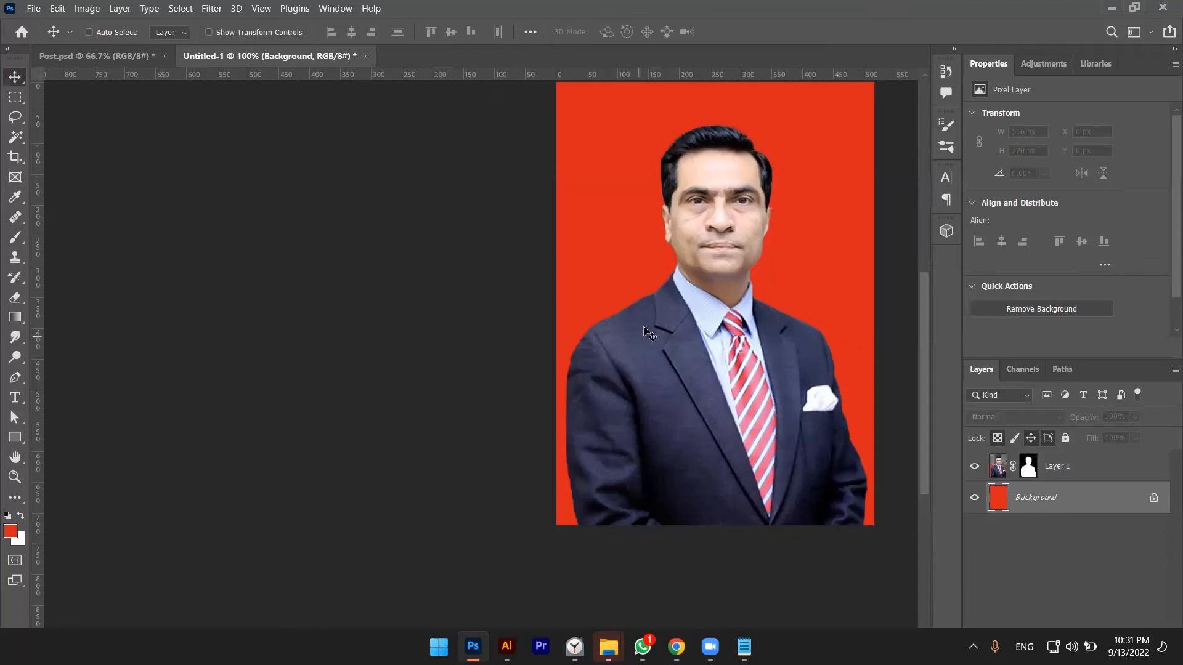
- Examine the cutout's edges around the face, shoulders and sleeves against the red fill at close range
key("z")
left_click_drag(677, 267, 710, 238)
scroll(710, 239, "up", 2)
scroll(710, 239, "down", 4)
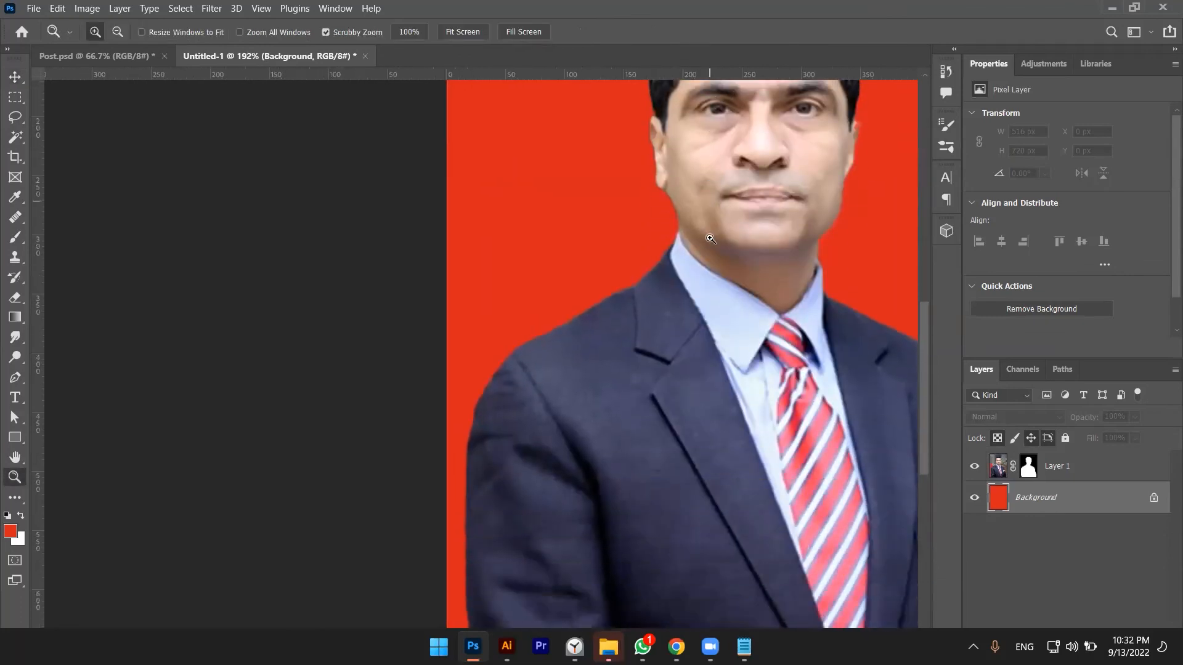
scroll(710, 239, "left", 2)
scroll(710, 239, "right", 5)
scroll(710, 238, "down", 2)
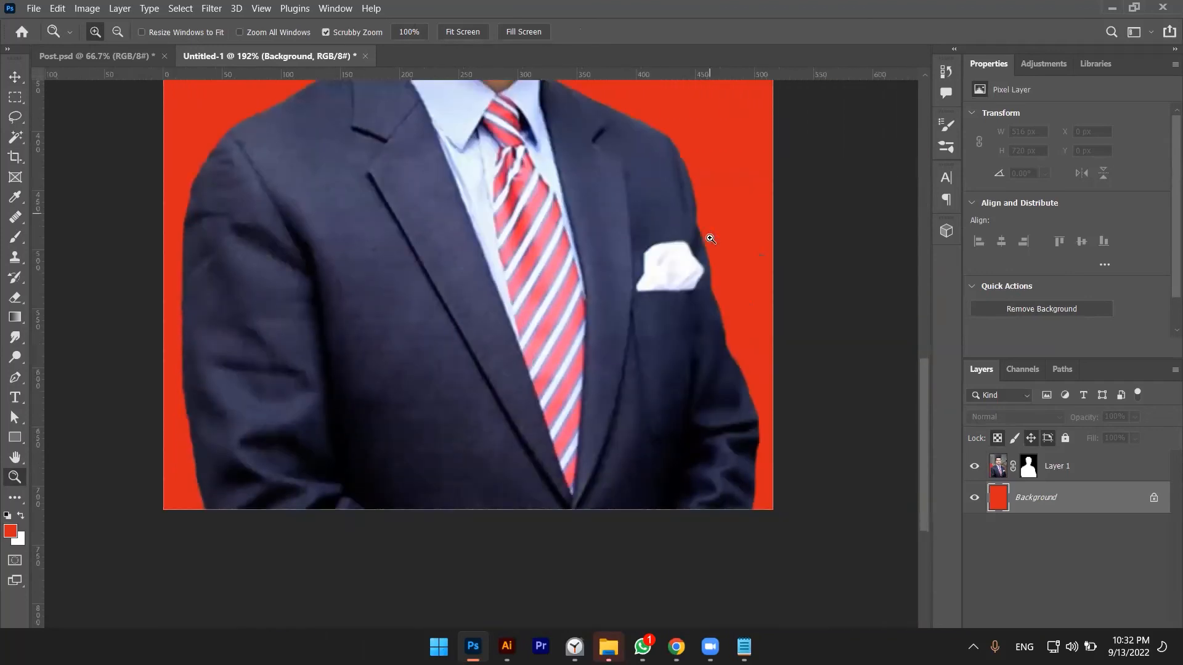
scroll(710, 238, "left", 2)
key("ctrl+0")
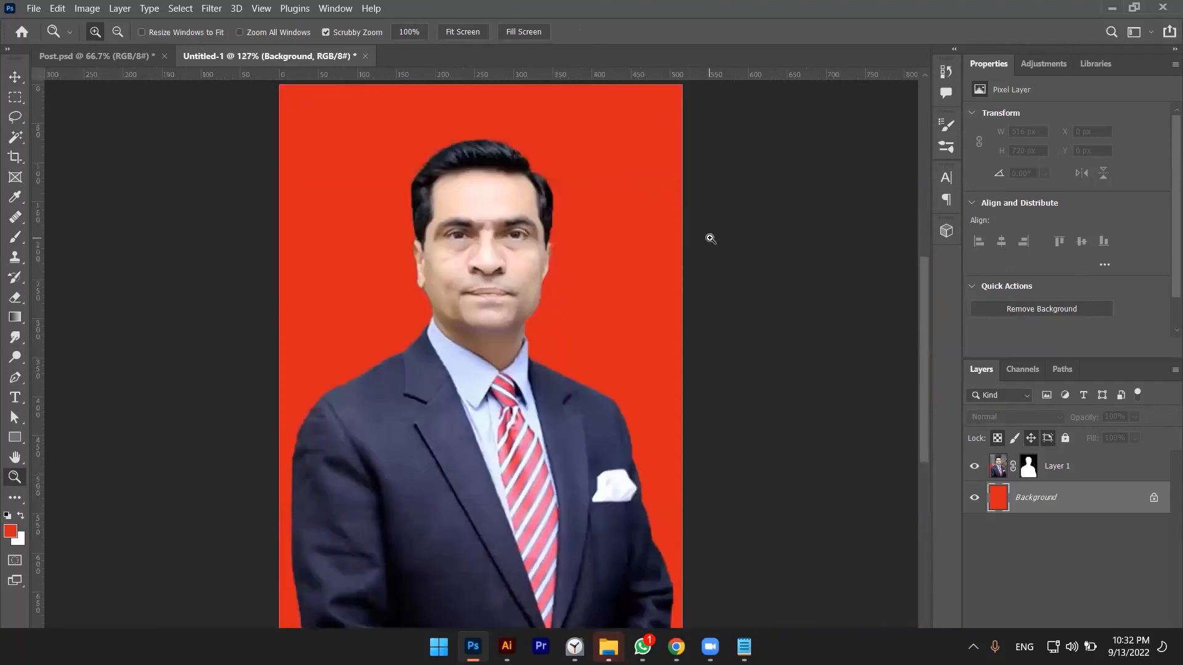
- Convert the masked trainer layer to a smart object
left_click(1092, 468)
right_click(1092, 468)
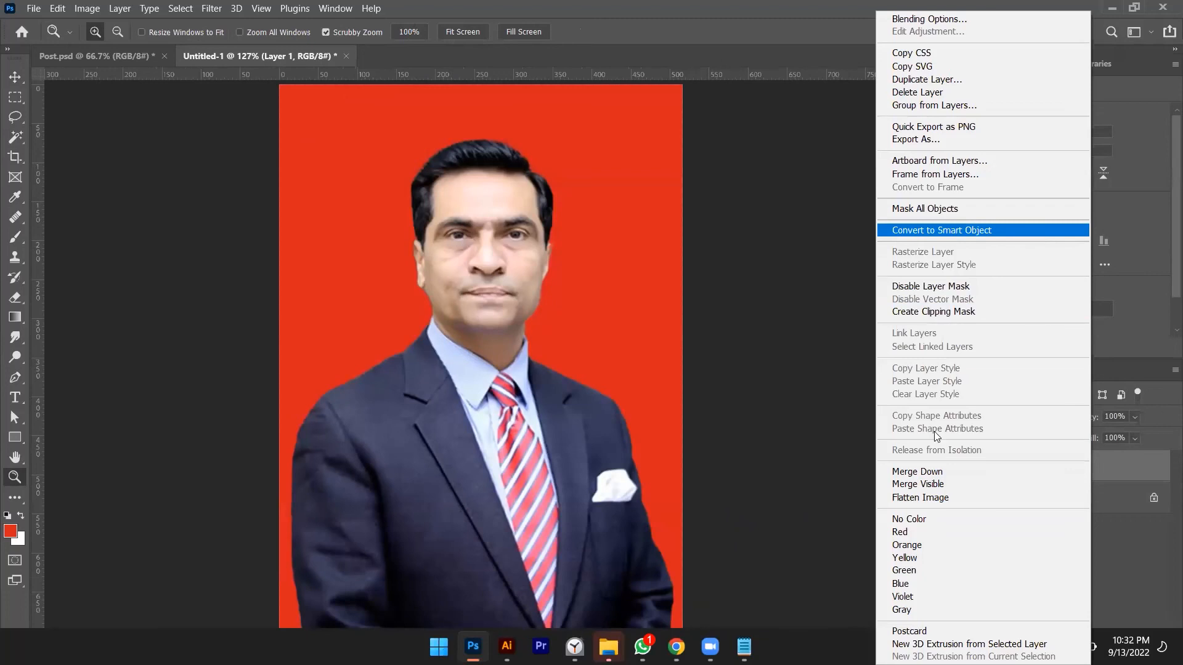
key("v")
scroll(923, 431, "up", 2)
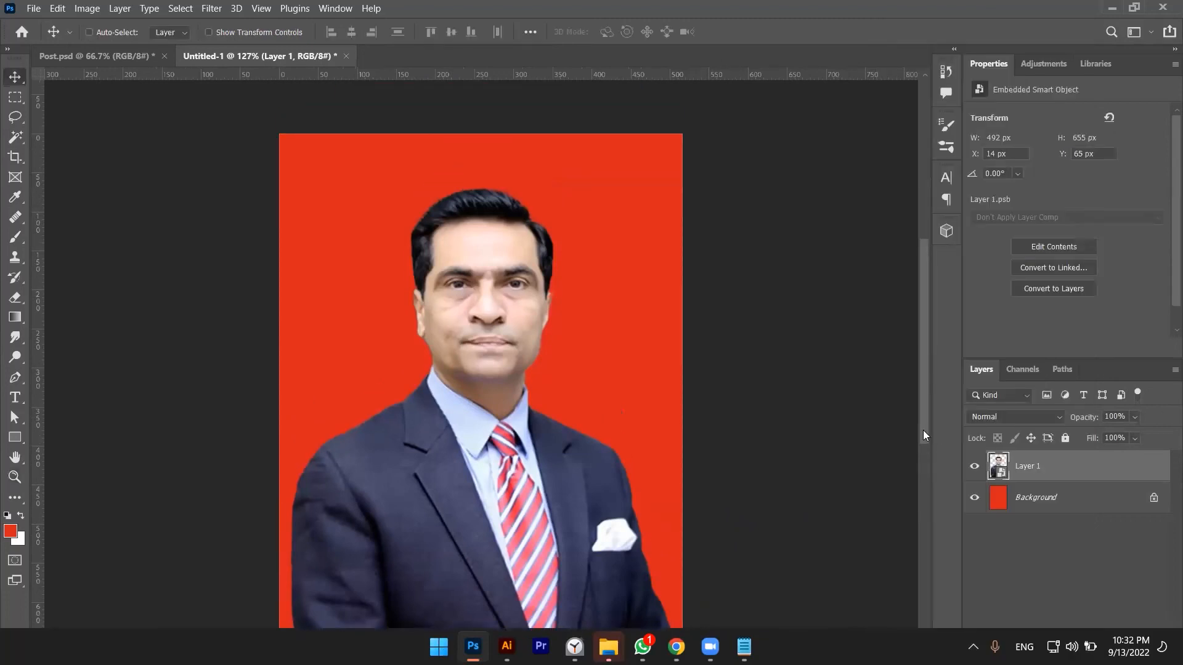
scroll(923, 429, "down", 4)
scroll(923, 430, "up", 3)
scroll(628, 444, "left", 10)
- Copy the trainer smart object into Post.psd and close the temporary document without saving it
left_click_drag(578, 169, 526, 202)
key("ctrl+Tab")
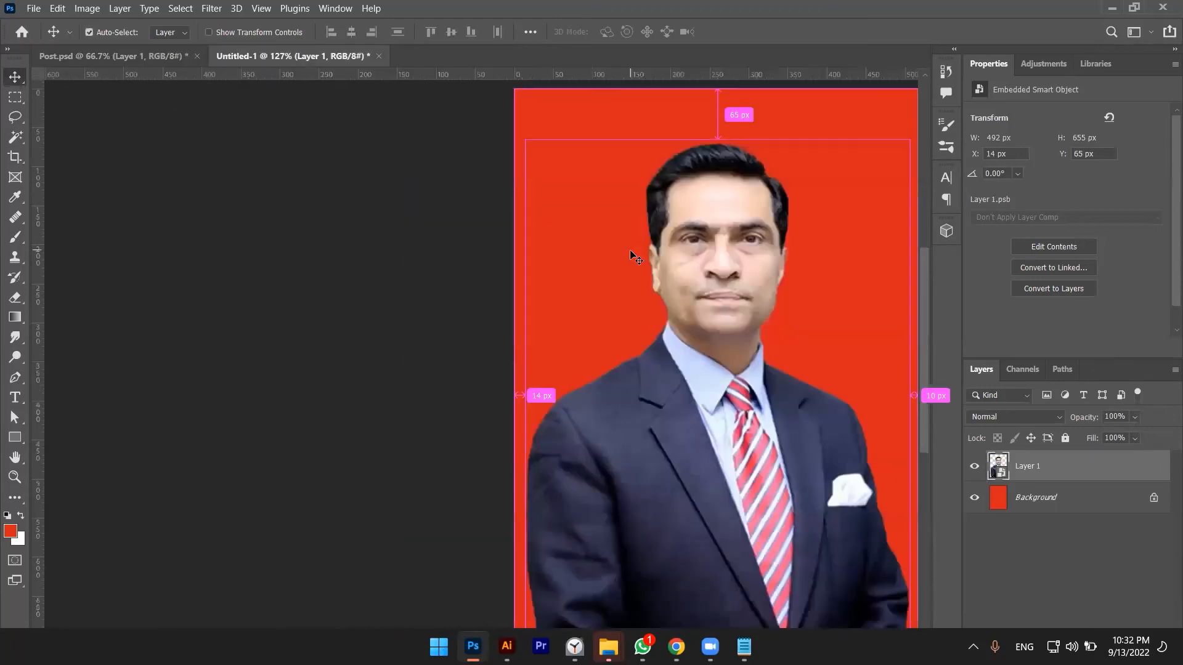
key("ctrl+w")
key("n")
key("ctrl+0")
key("ctrl+minus")
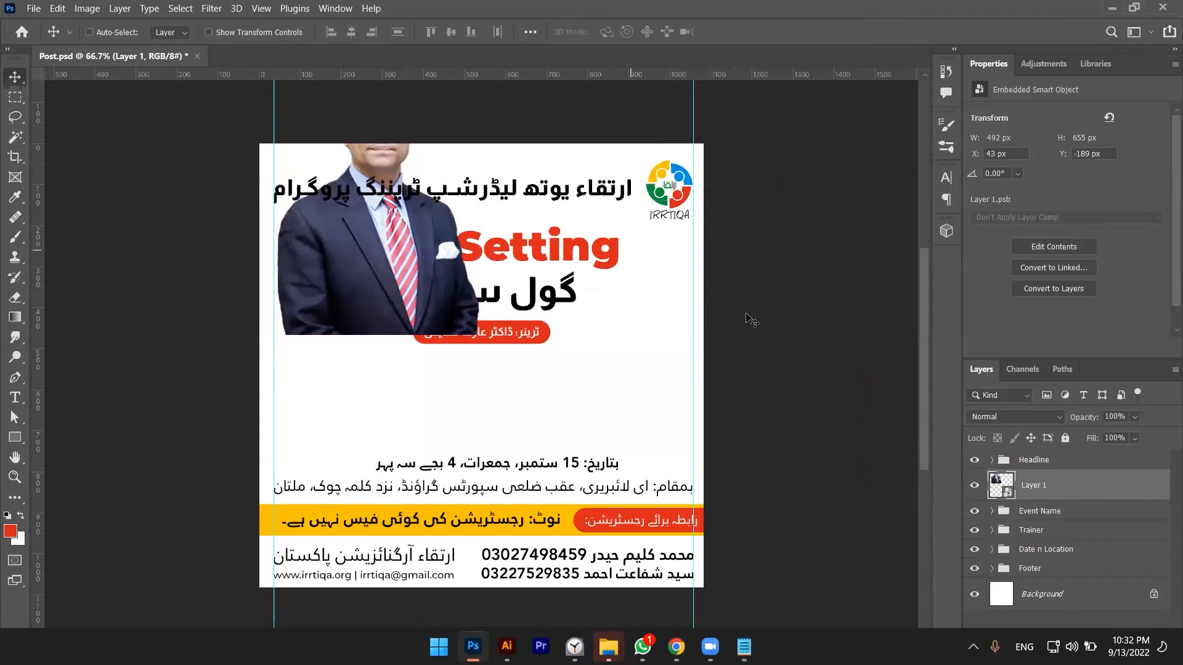
- Move the trainer portrait down so it stands in the left half of the post, below the headline
scroll(749, 319, "left", 5)
left_click_drag(690, 300, 697, 430)
scroll(697, 431, "right", 2)
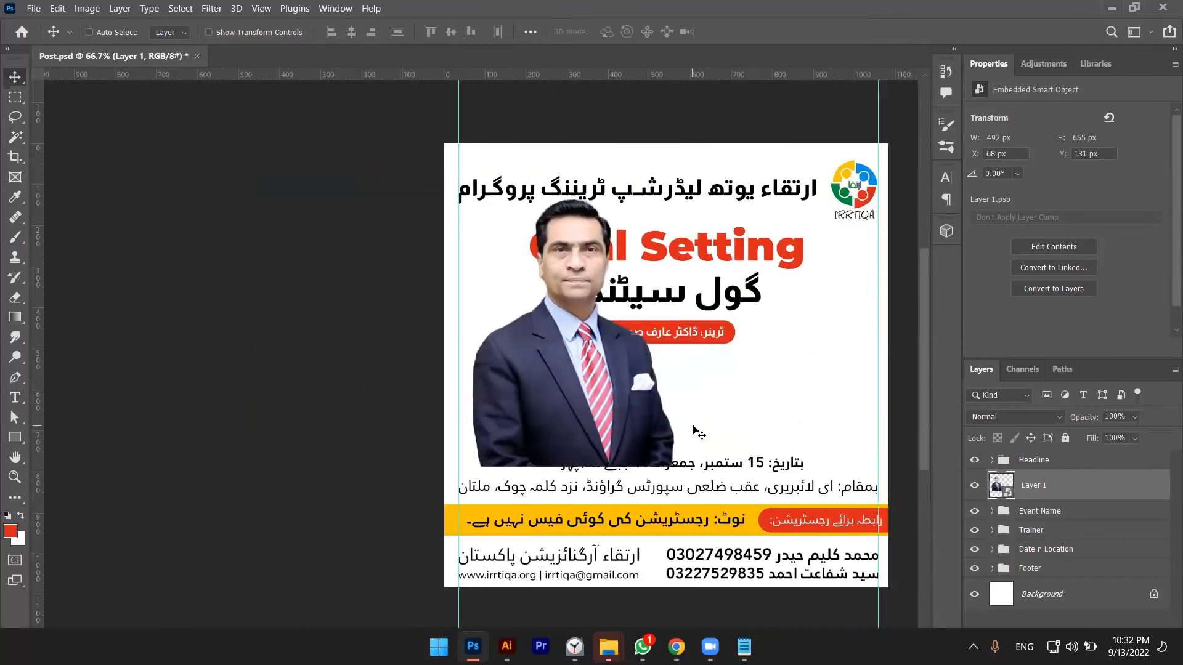
mouse_move(575, 376)
left_mouse_down()
mouse_move(604, 378)
mouse_move(582, 387)
left_mouse_up()
- Scale the trainer portrait down to about 416 × 553 px and position it at about X 42 px, Y 171 px
key("ctrl+t")
left_click_drag(669, 208, 638, 250)
left_click_drag(605, 360, 584, 341)
key("Return")
left_click_drag(596, 392, 658, 404)
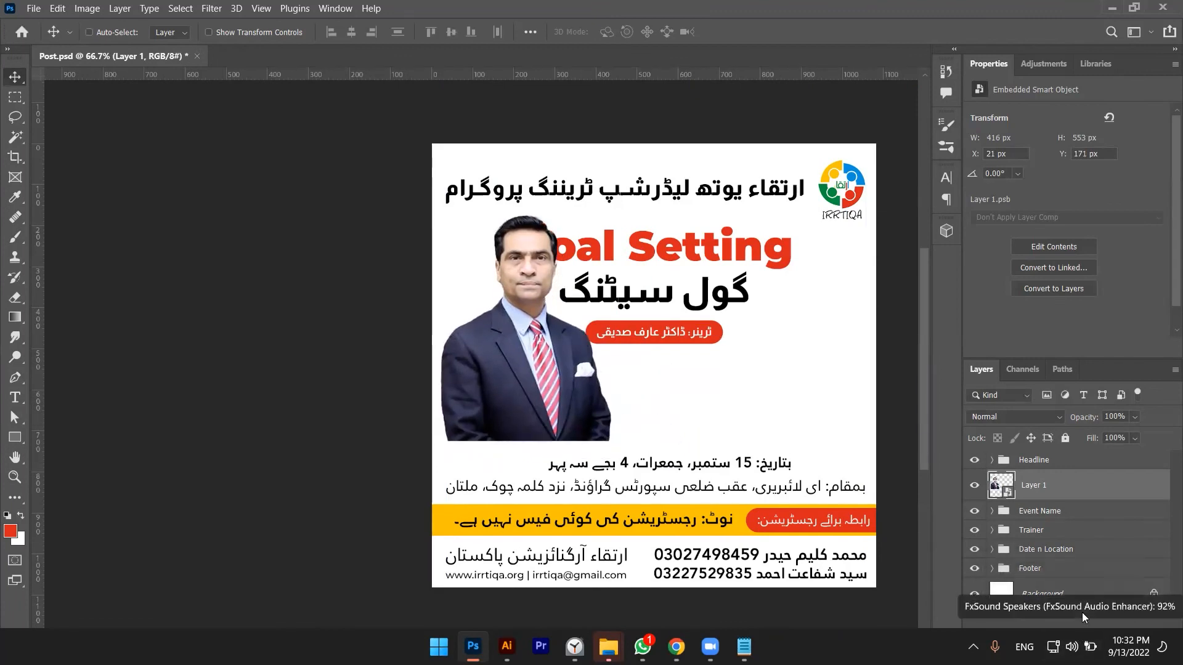
left_click_drag(581, 433, 590, 433)
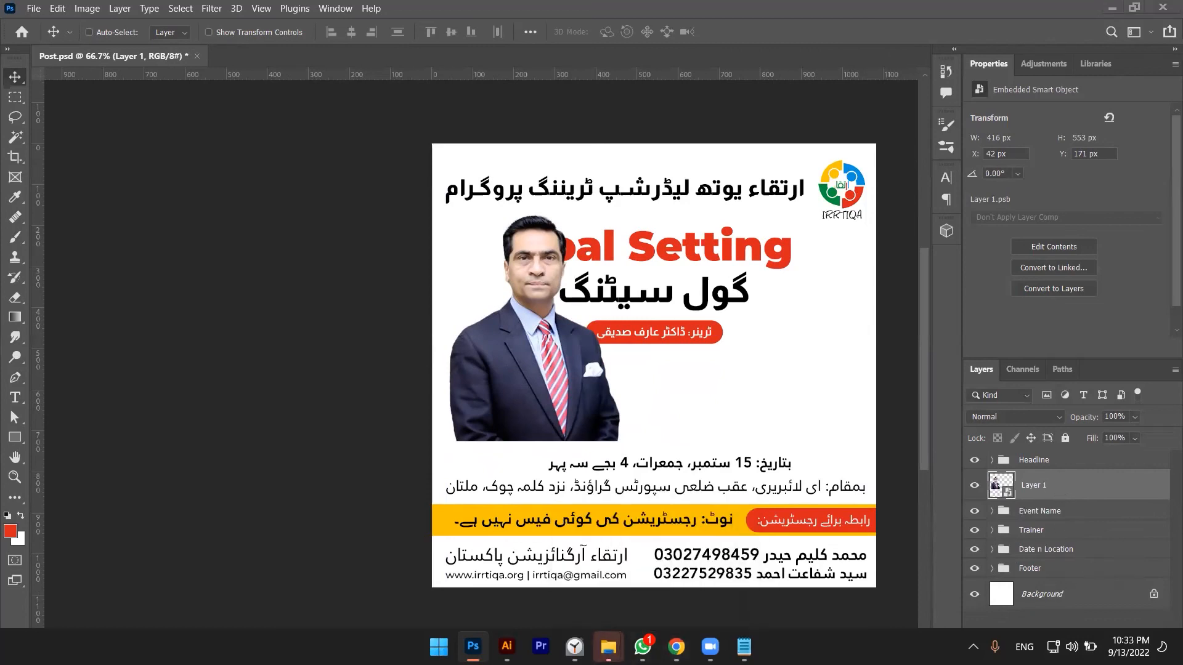
- Add a layer mask to the trainer portrait layer and activate the Gradient tool
mouse_move(609, 647)
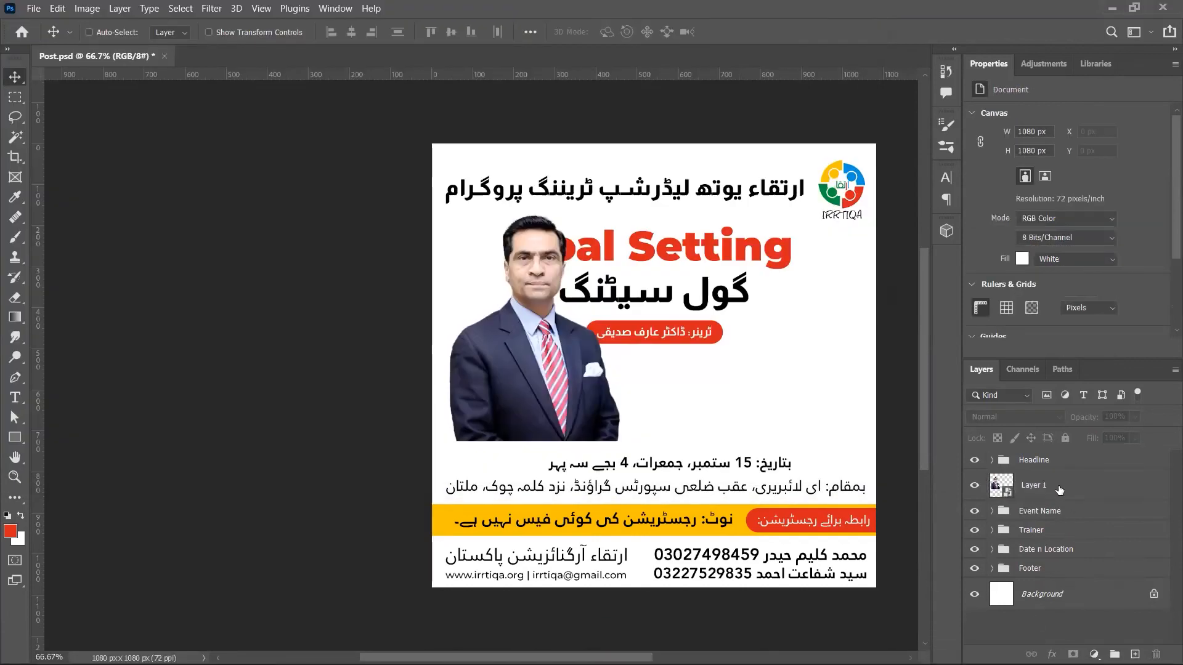
left_click(1073, 654)
key("g")
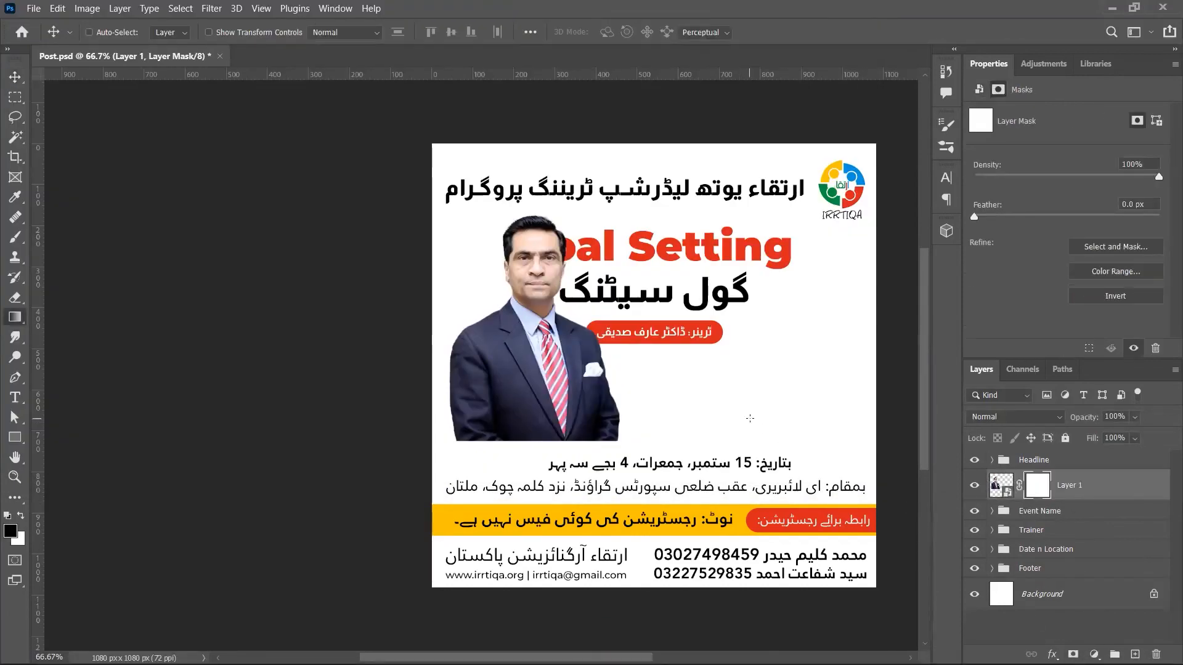
- Fade the lower part of the portrait with a black-to-white gradient on Layer 1's mask
left_click_drag(619, 436, 619, 313)
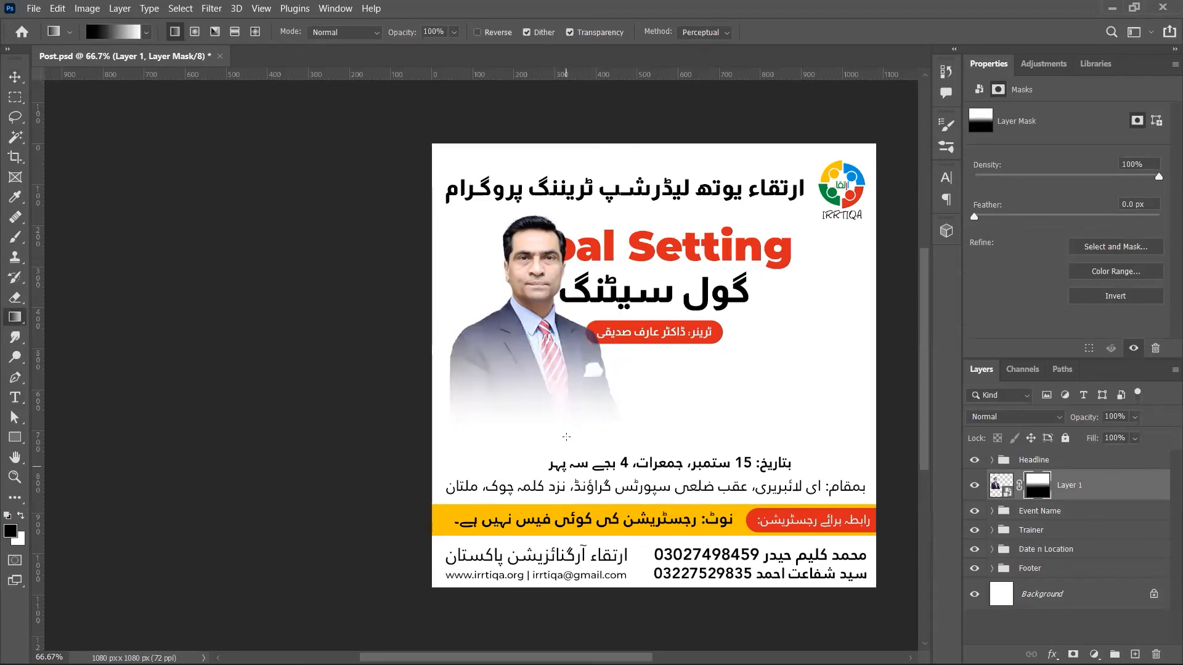
left_click_drag(566, 468, 566, 346)
left_click_drag(567, 455, 591, 327)
left_click_drag(590, 435, 585, 356)
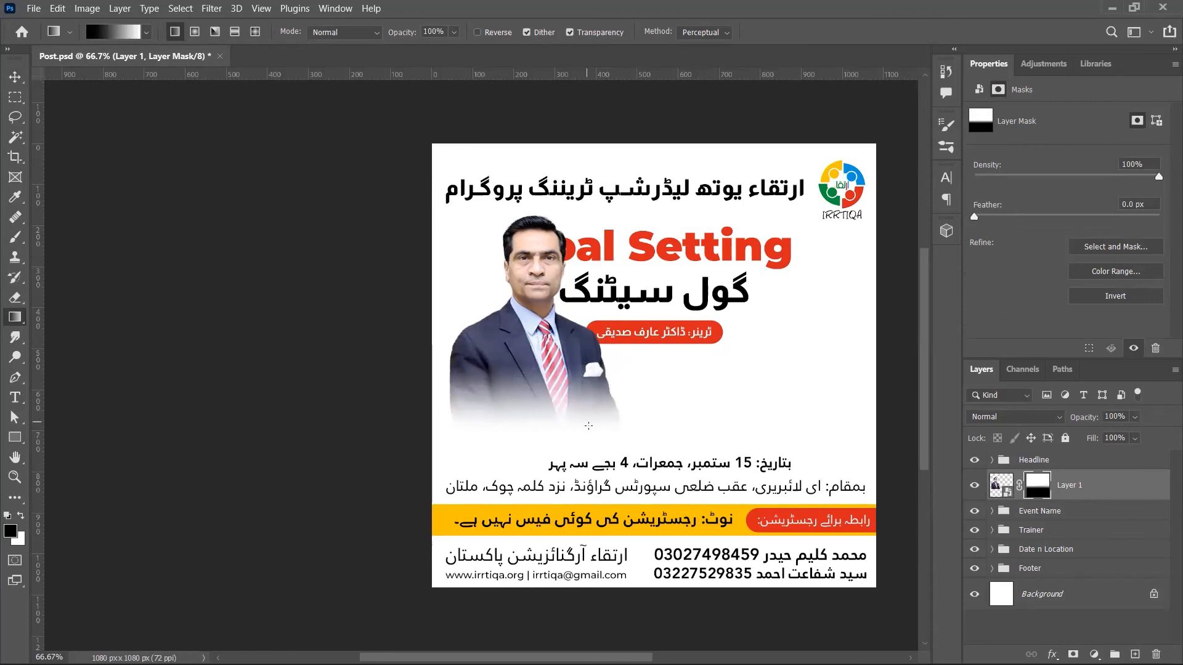
key("v")
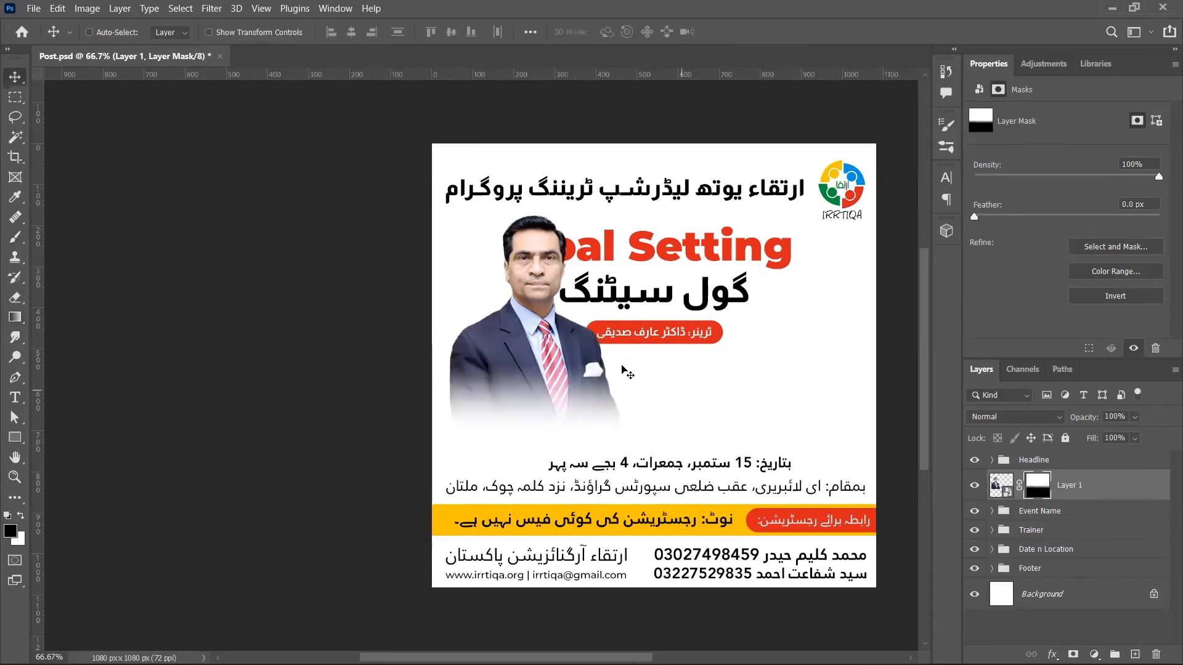
- Shift the portrait slightly and move the Event Name and Trainer groups together down and right, clear of the portrait
left_click_drag(612, 365, 607, 370)
left_click(1041, 510)
left_click(1032, 530, "shift")
left_click_drag(790, 366, 849, 407)
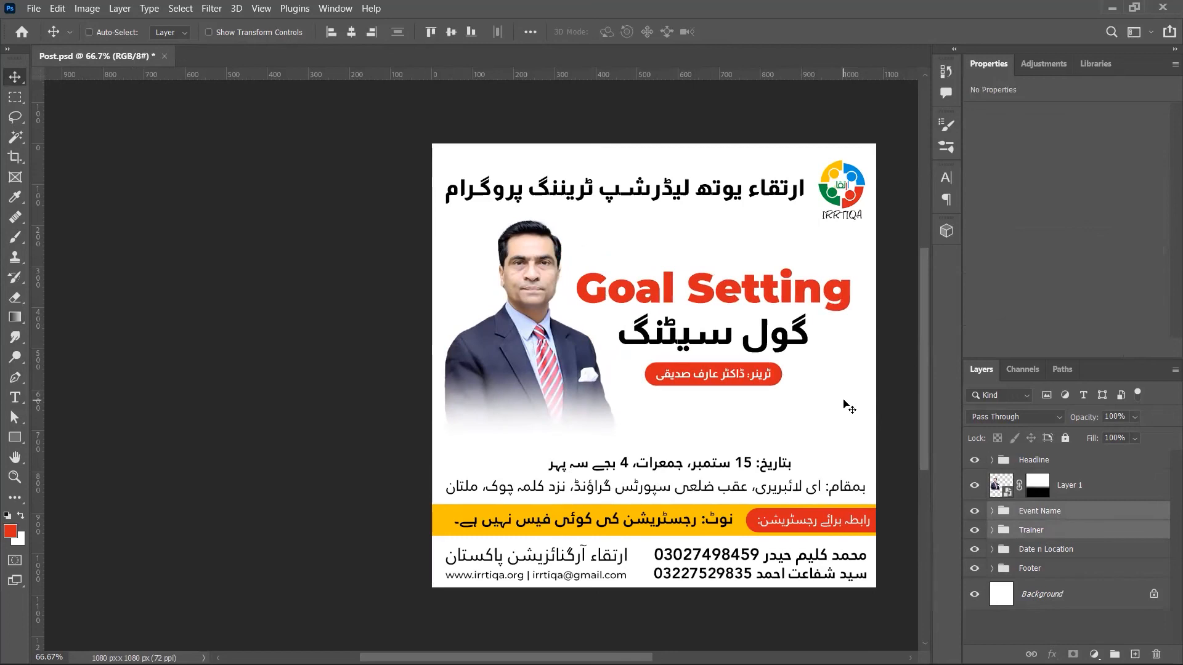
- Delete the layer mask from Layer 1
left_click(1047, 486)
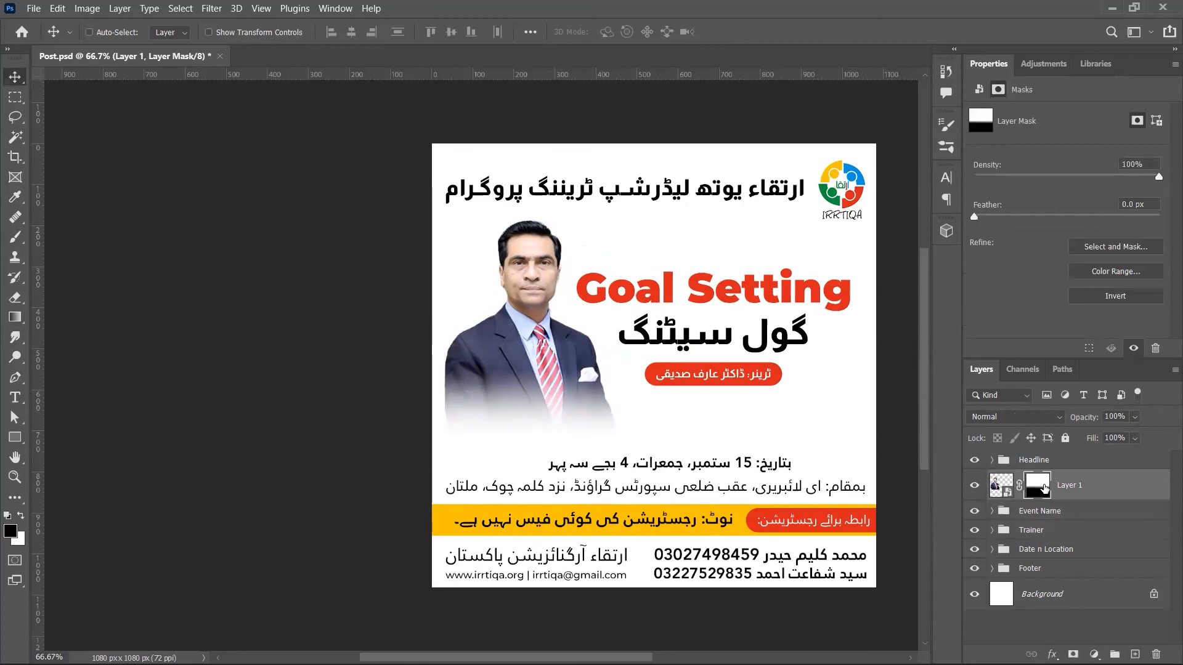
key("Delete")
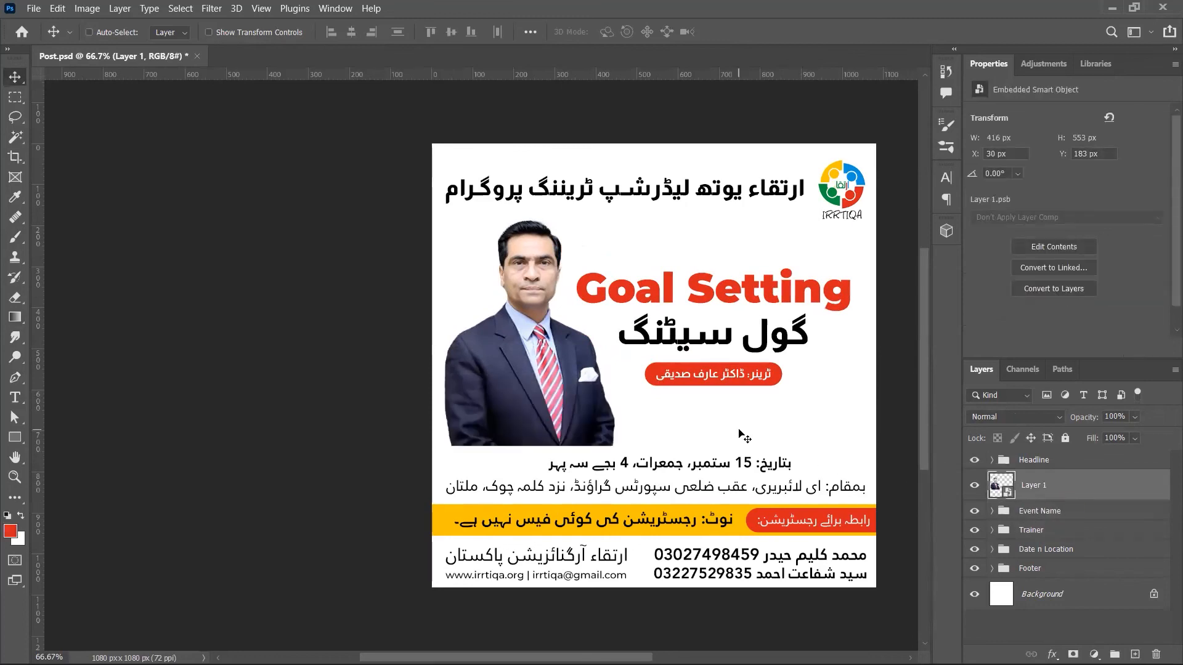
- Draw a circle about 542 px in diameter with the Ellipse tool and position it over the portrait
left_click(15, 118)
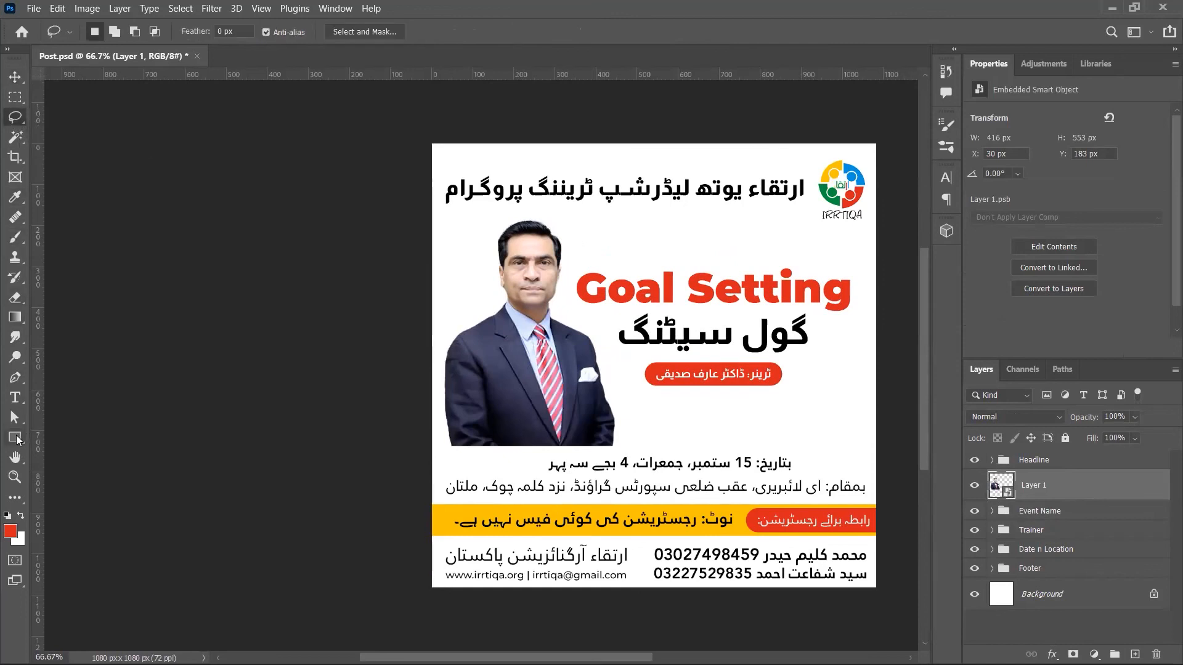
left_click(15, 438)
left_click(130, 13)
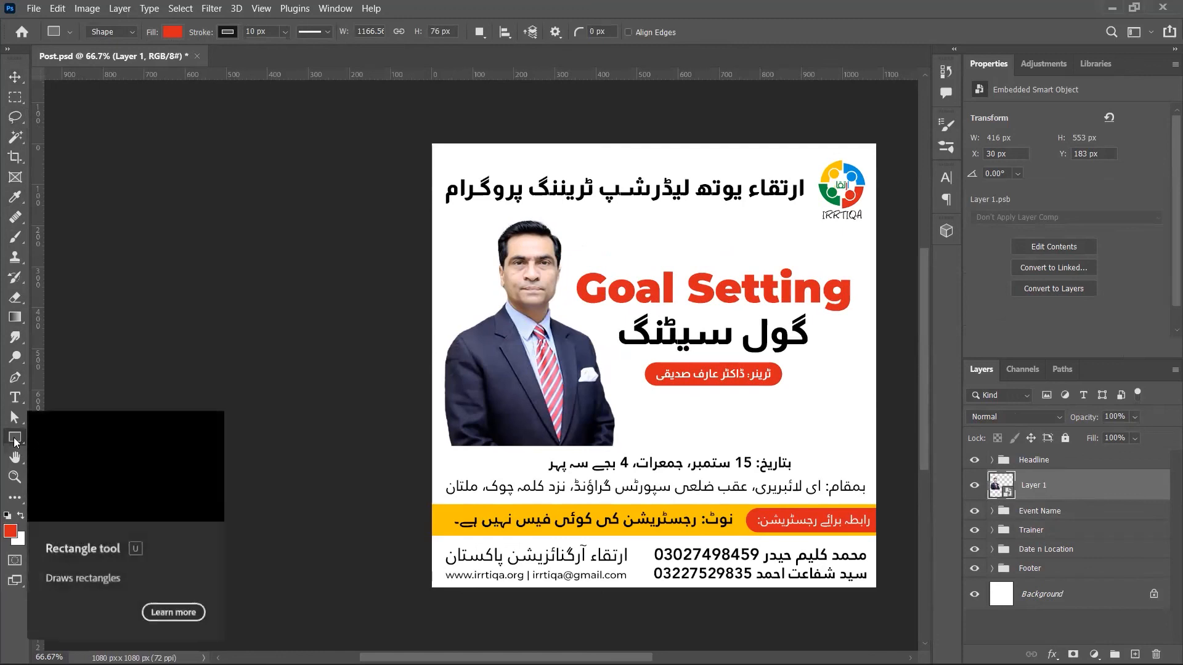
right_click(19, 439)
left_click(44, 453)
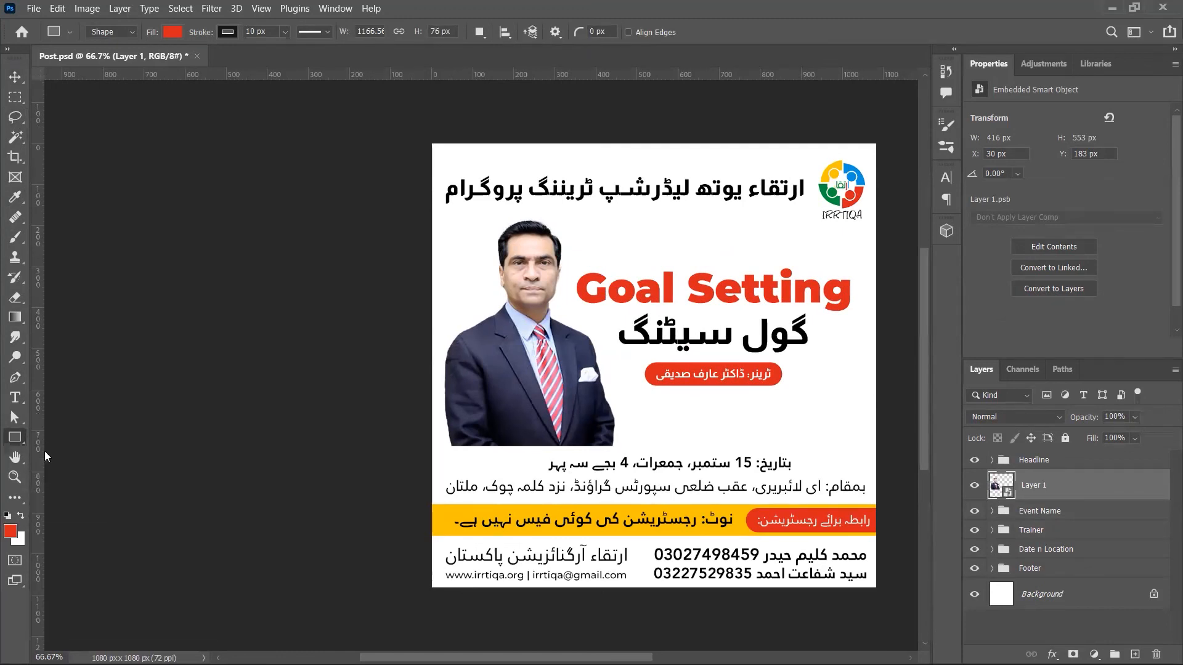
left_click_drag(494, 294, 606, 408)
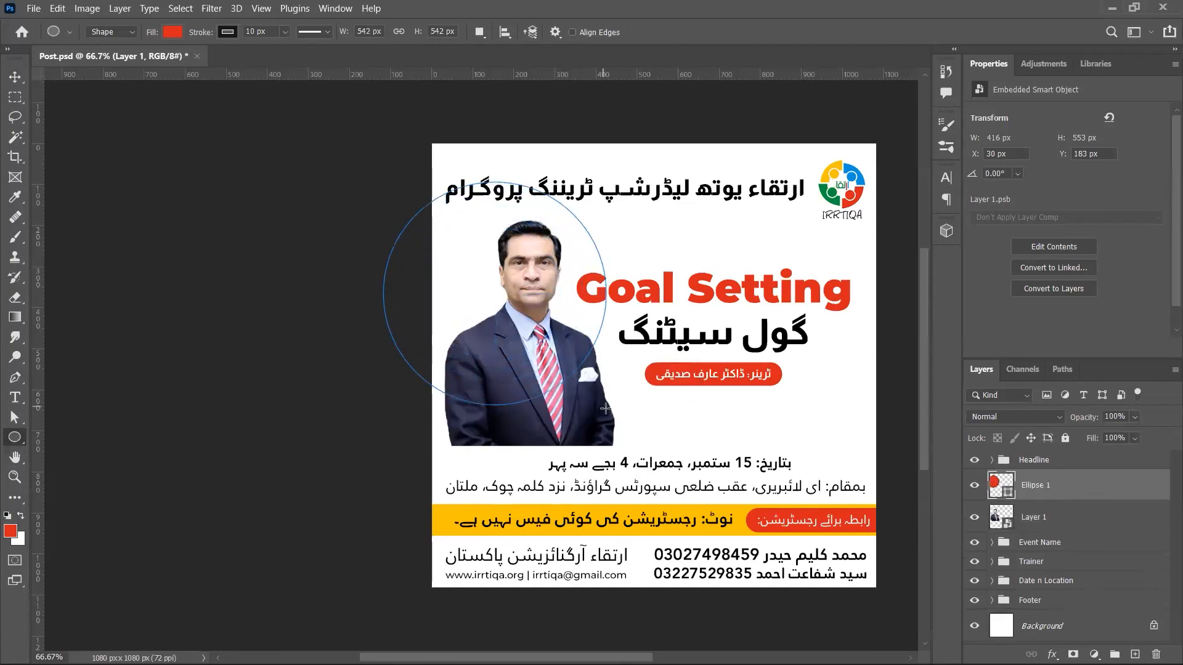
key("v")
left_click_drag(521, 301, 568, 335)
- Send the circle one level below Layer 1, clip the portrait to it, and reposition the portrait inside the circle
key("ctrl+bracketleft")
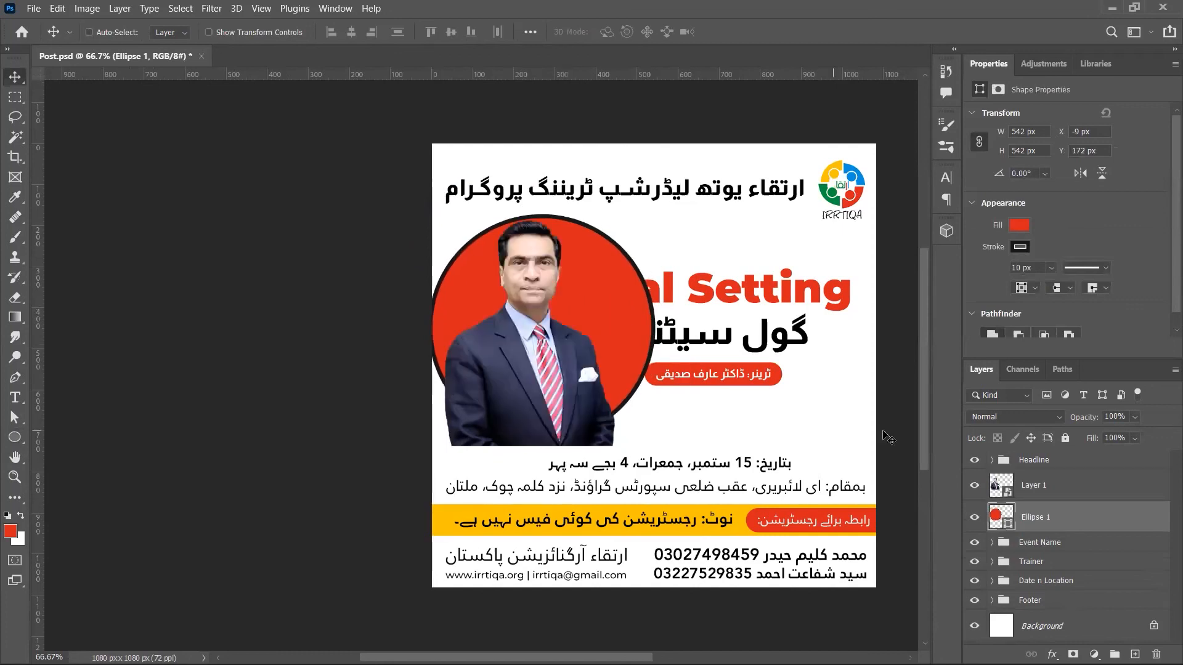
left_click(1043, 497, "alt")
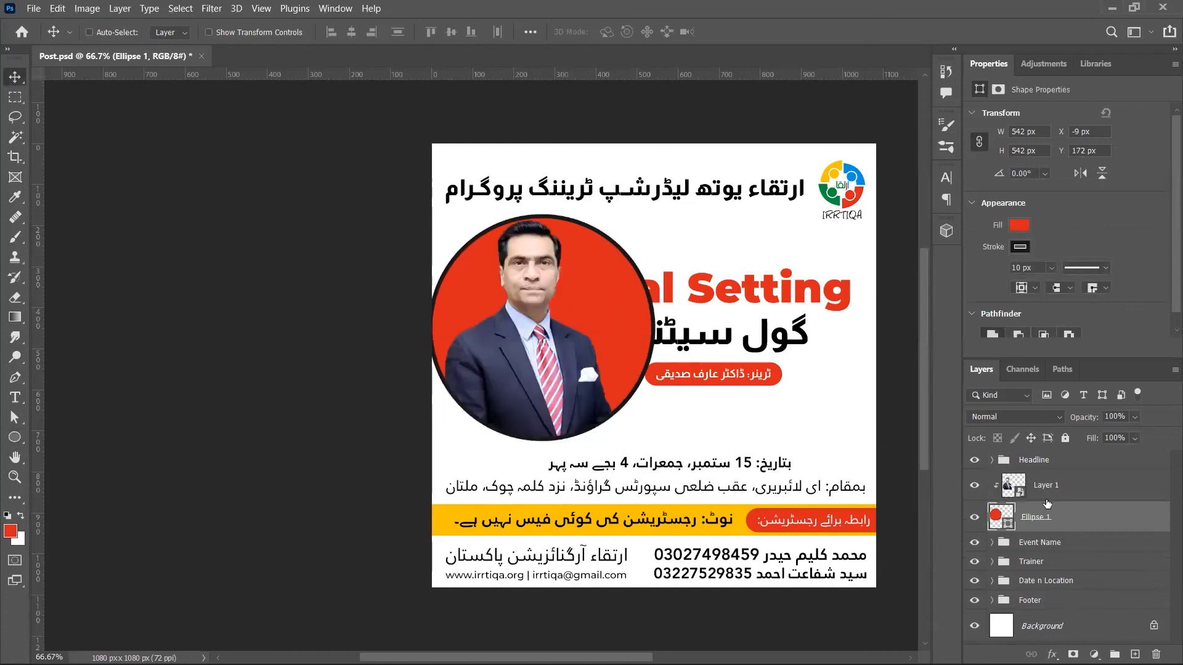
left_click(1047, 490)
mouse_move(580, 340)
left_mouse_down()
mouse_move(604, 350)
mouse_move(590, 349)
left_mouse_up()
- Scale the Ellipse 1 circle down to about 402 px around the trainer's upper body and fill it with white
left_click(1066, 527)
key("ctrl+t")
left_click_drag(655, 209, 625, 244)
left_click_drag(579, 286, 579, 267)
key("Return")
key("ctrl+BackSpace")
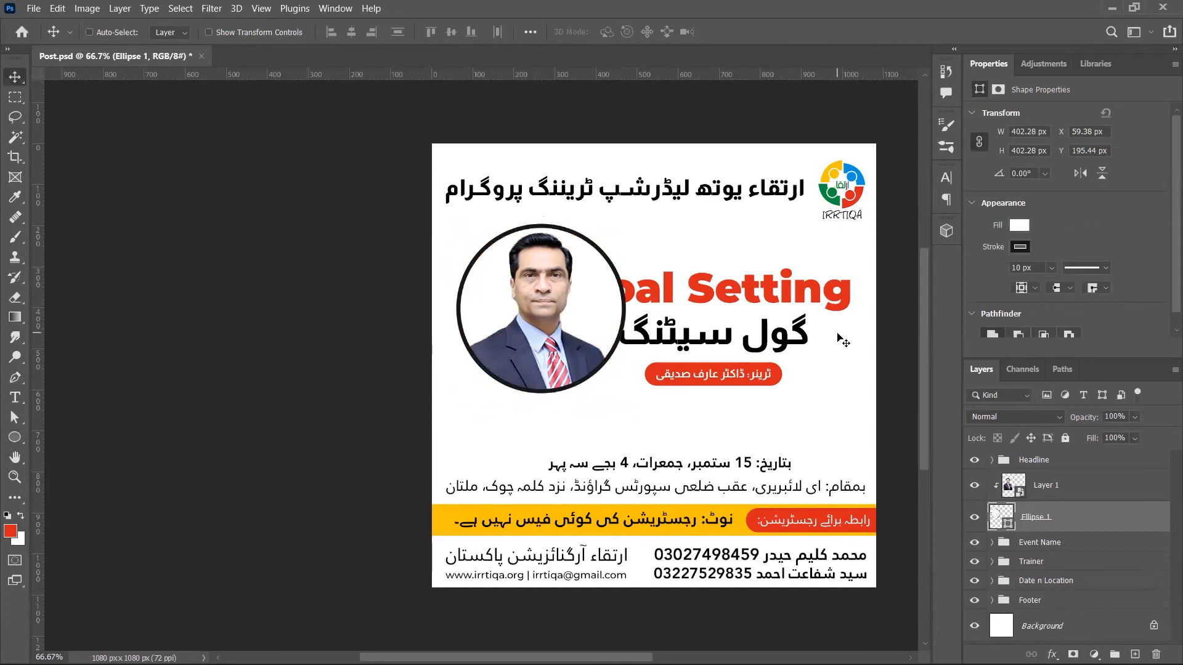
- Move the white circle up to a Y position of 175.44 px and remove its black stroke
left_click_drag(698, 378, 696, 372)
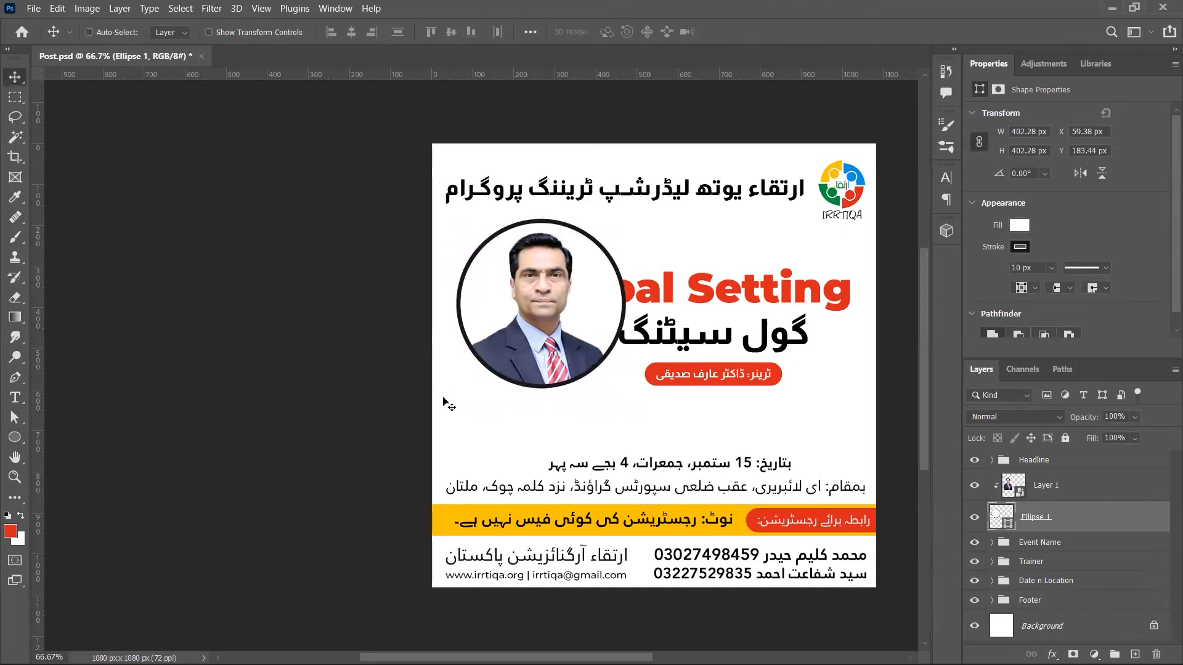
key("Up")
key("Up")
key("Up")
key("Up")
key("Up")
key("Up")
key("Up")
key("Up")
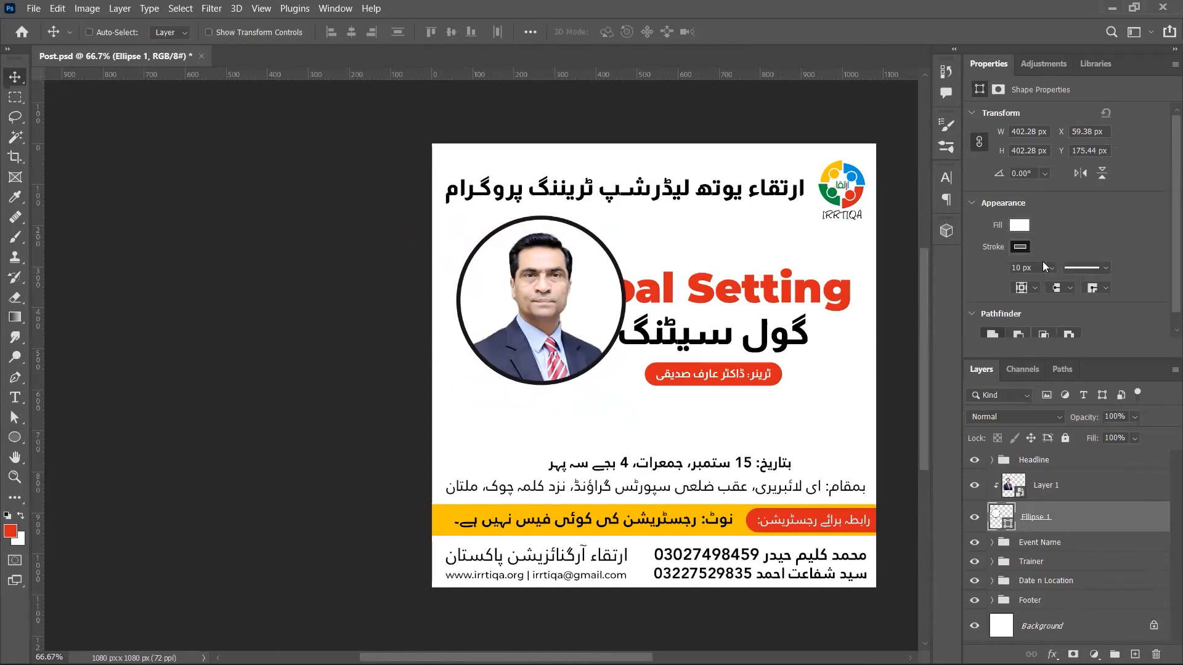
left_click(1019, 247)
left_click(983, 279)
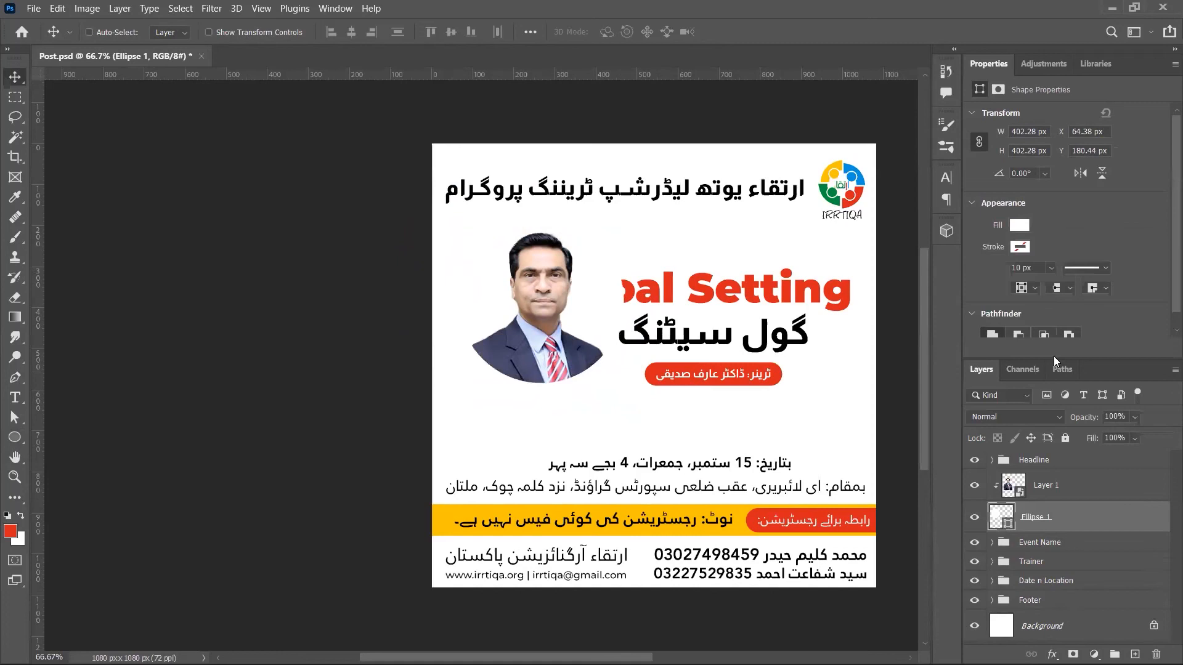
- Duplicate the circle, fill the lower one with red, and enlarge it to about 106% as a ring around the portrait
key("ctrl+j")
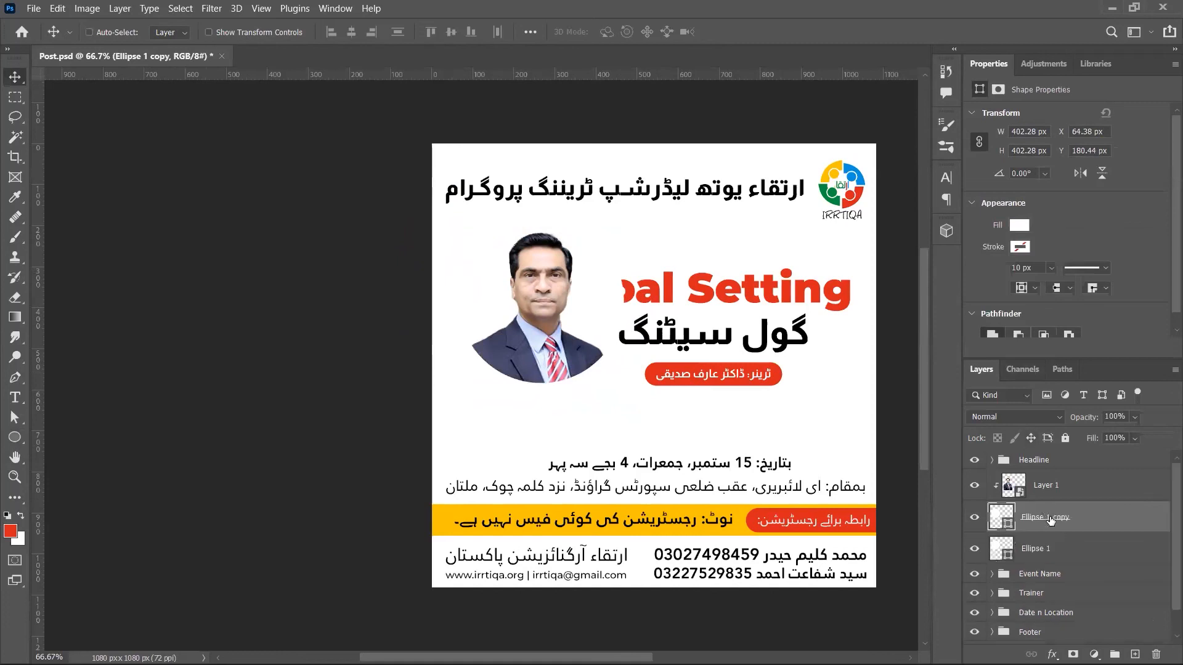
left_click(1060, 550)
key("alt+BackSpace")
key("ctrl+t")
mouse_move(622, 218)
left_mouse_down()
mouse_move(649, 169)
mouse_move(630, 214)
left_mouse_up()
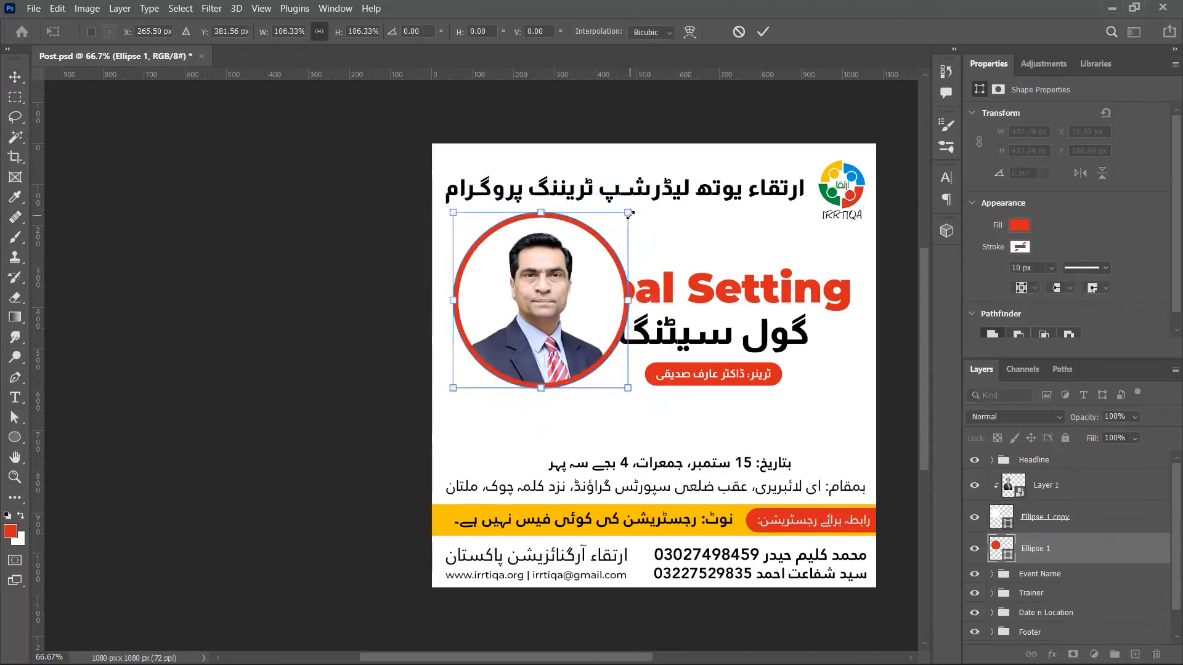
key("Return")
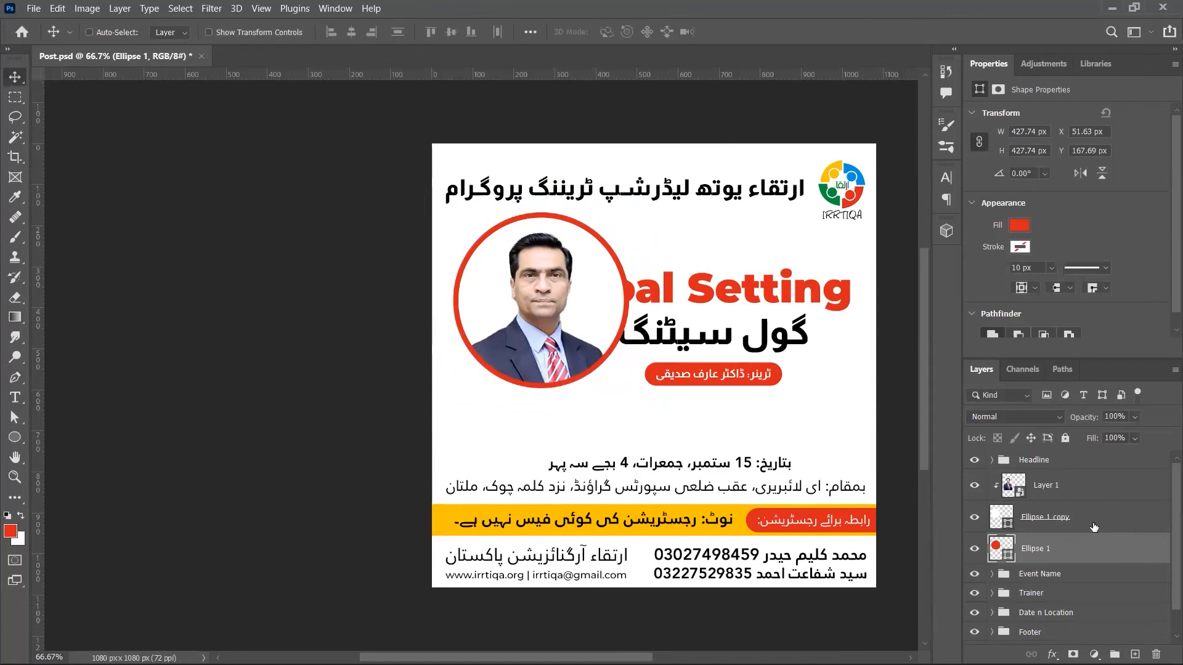
- Scale both circles together to about 87% and move them down so the portrait's head reaches above the ring
left_click(1047, 498, "shift")
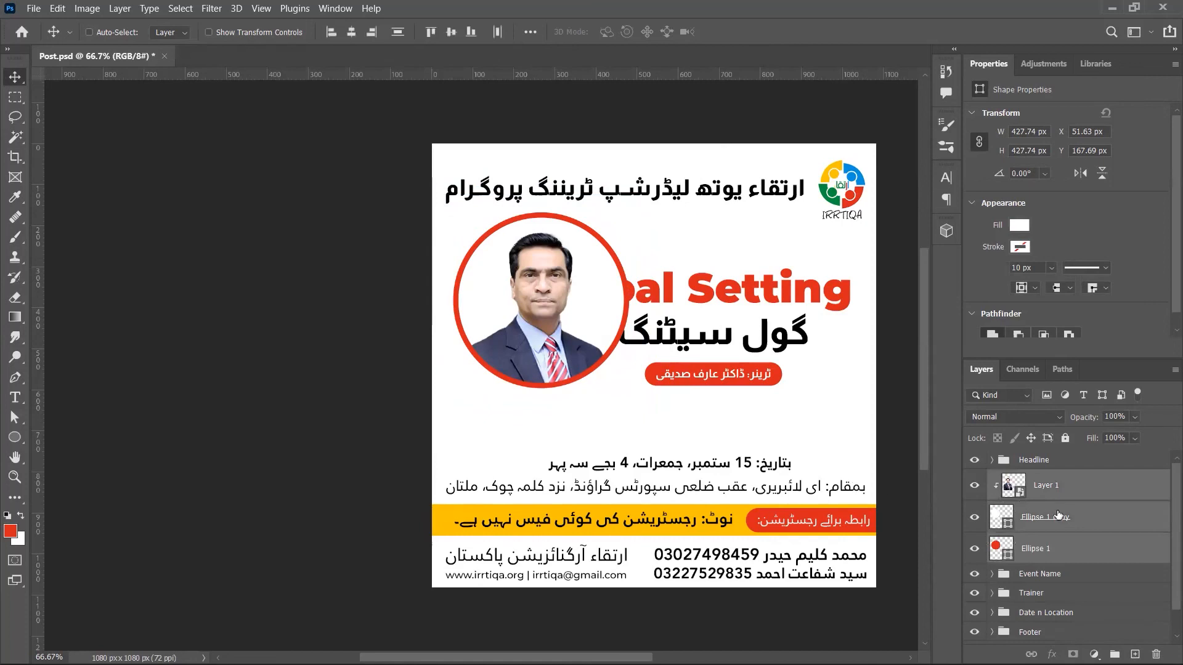
left_click(1094, 523)
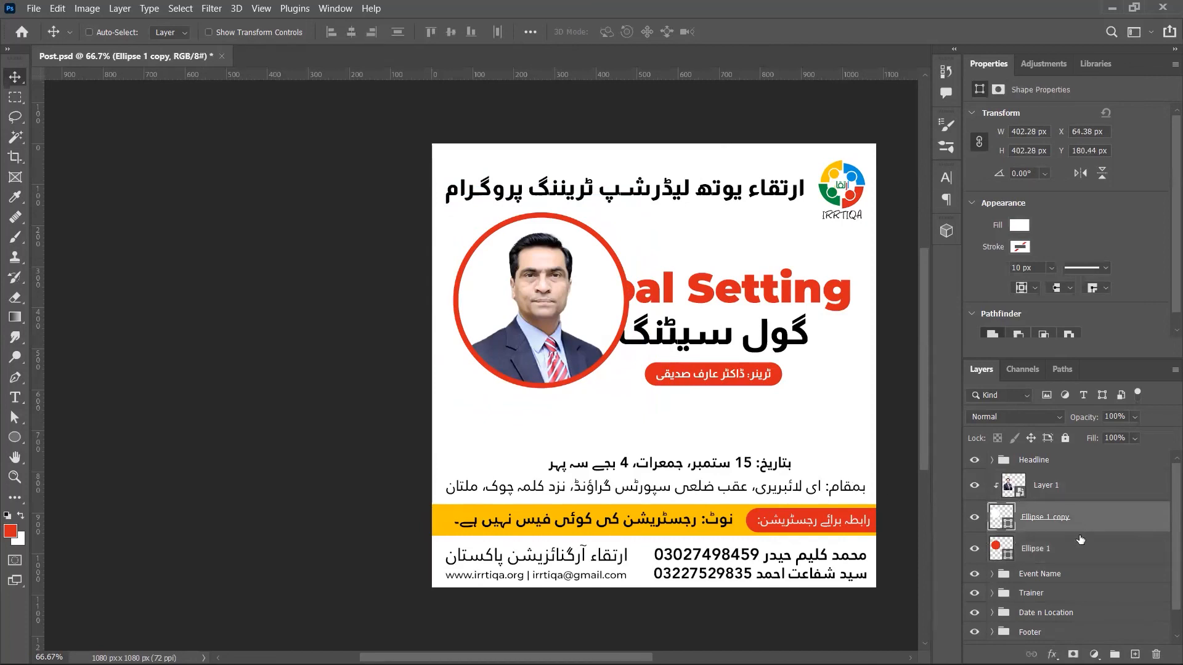
key("alt+shift+bracketleft")
key("ctrl+t")
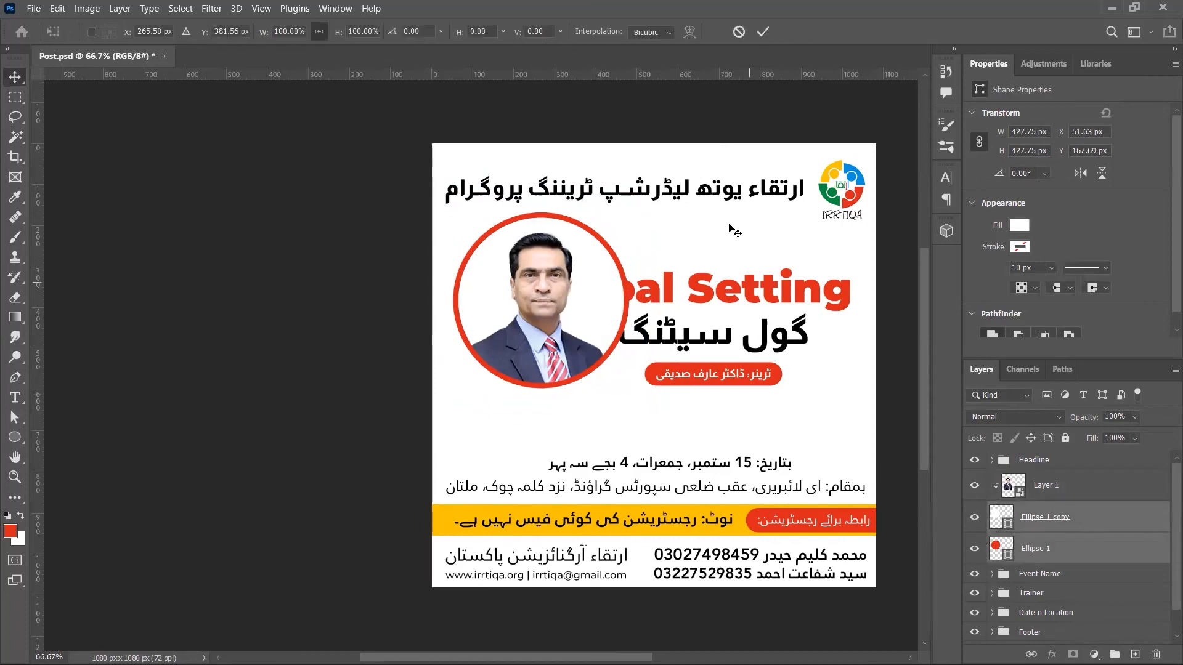
left_click_drag(629, 213, 617, 225)
left_click_drag(586, 291, 586, 335)
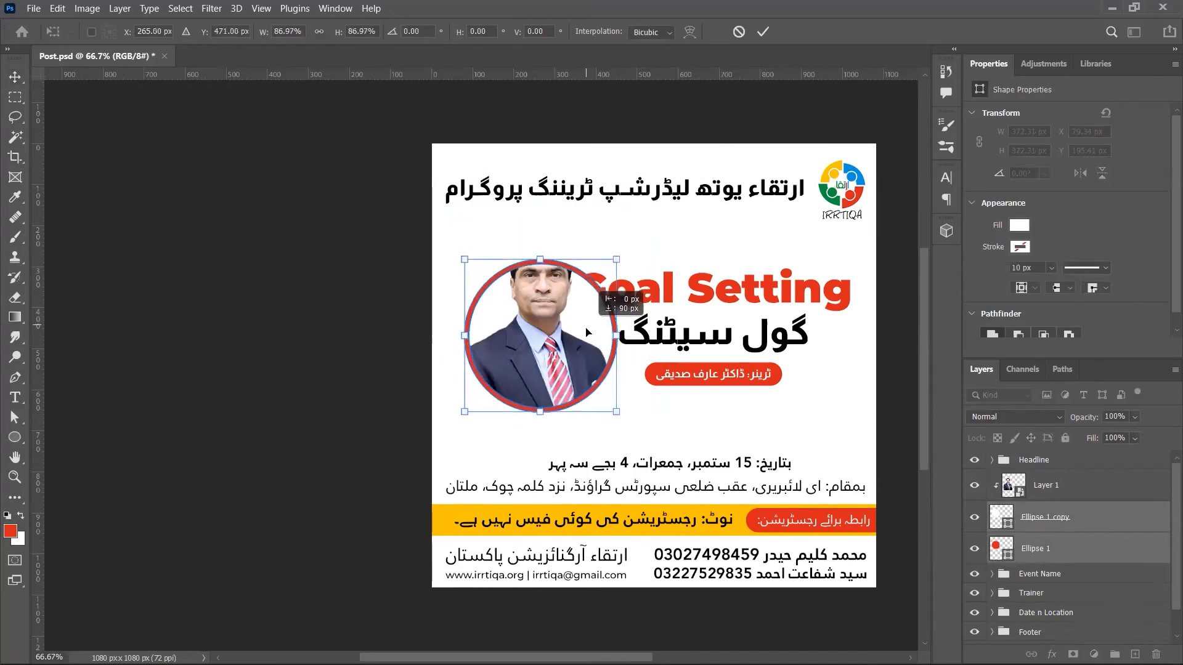
key("Return")
- Duplicate the clipped portrait layer above the original and rasterize the copy
left_click(1067, 499)
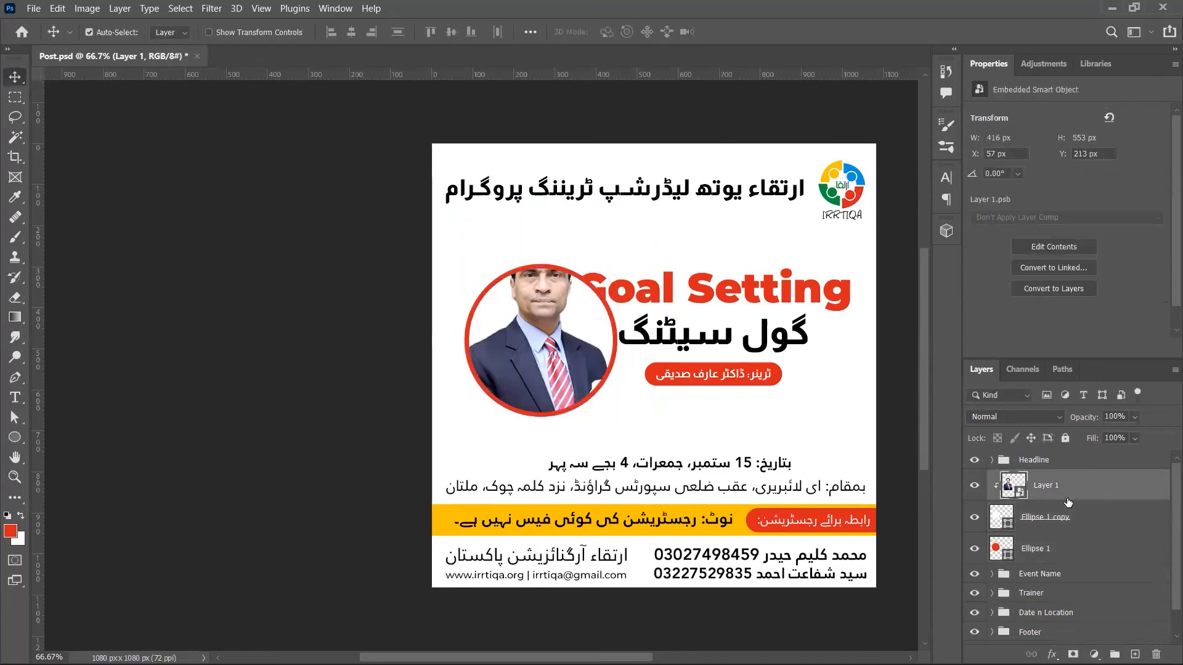
key("ctrl+j")
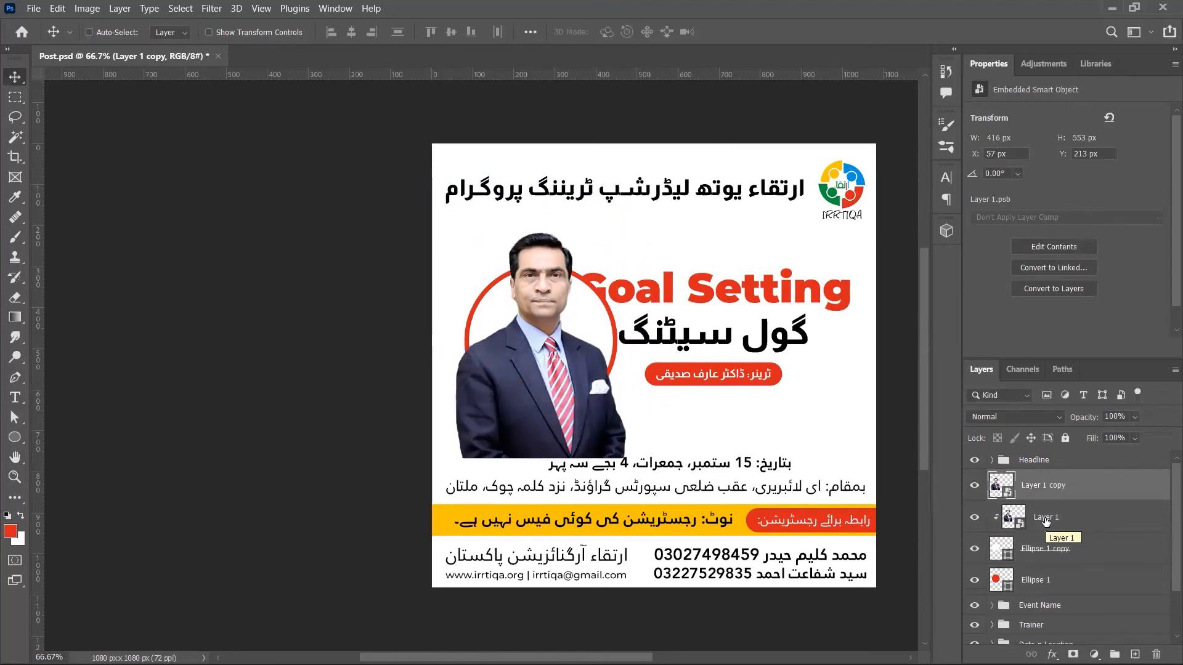
key("ctrl+slash")
key("Escape")
key("ctrl+shift+slash")
- Lasso the body below the chin on the portrait copy and delete it, keeping only the head over the ring
key("l")
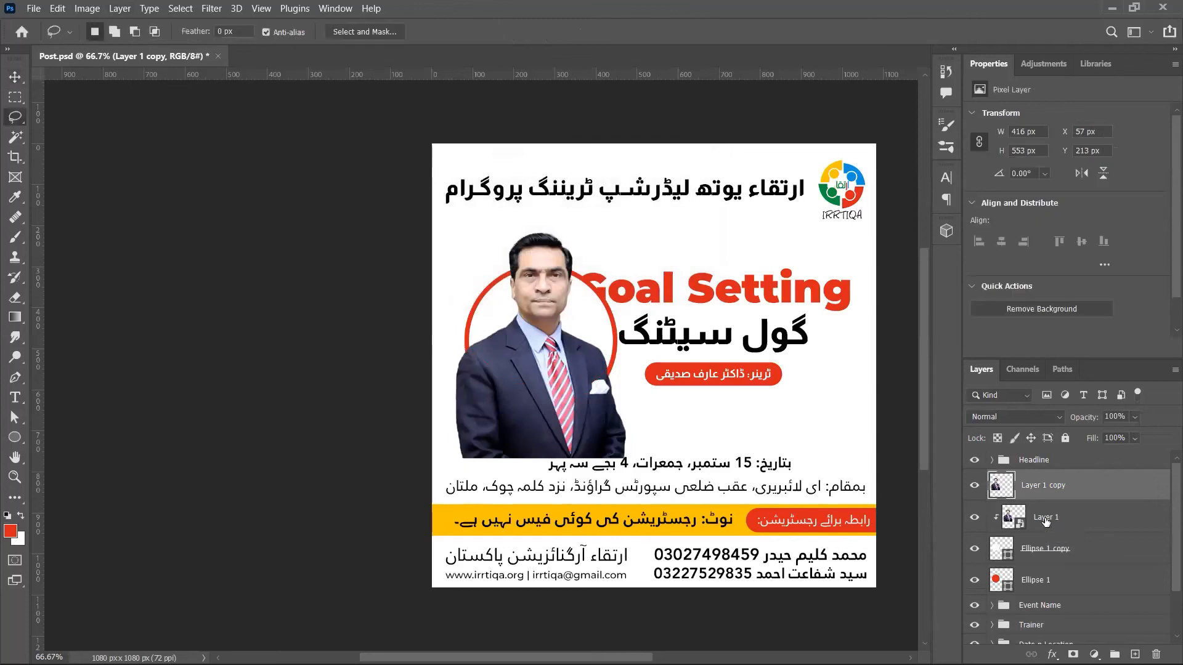
mouse_move(667, 347)
left_mouse_down()
mouse_move(507, 339)
mouse_move(431, 352)
mouse_move(481, 480)
left_mouse_up()
key("ctrl+d")
mouse_move(456, 340)
left_mouse_down()
mouse_move(445, 486)
mouse_move(679, 397)
mouse_move(557, 322)
left_mouse_up()
left_click_drag(485, 320, 468, 334)
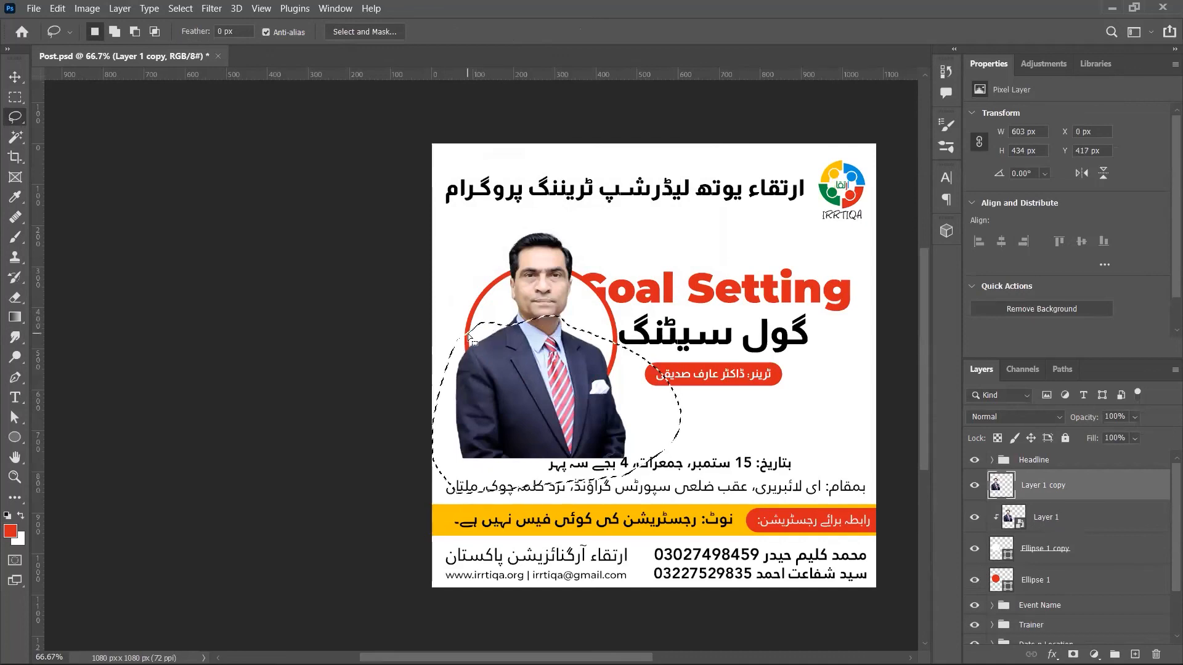
key("Delete")
key("ctrl+d")
key("v")
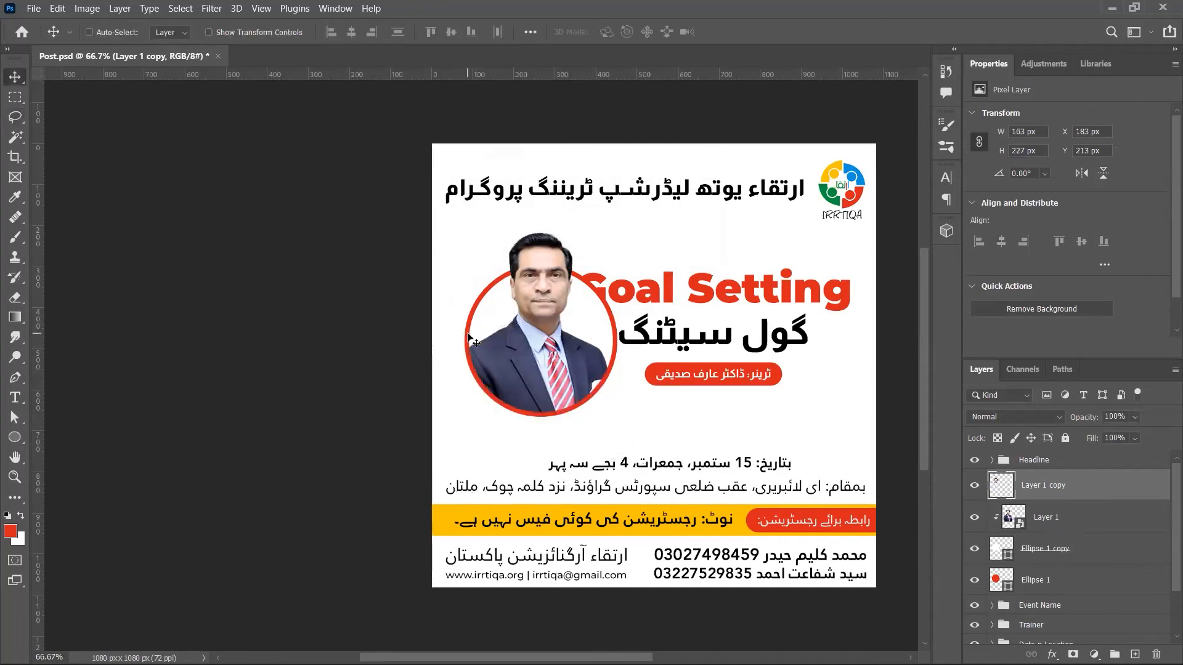
left_click(974, 517)
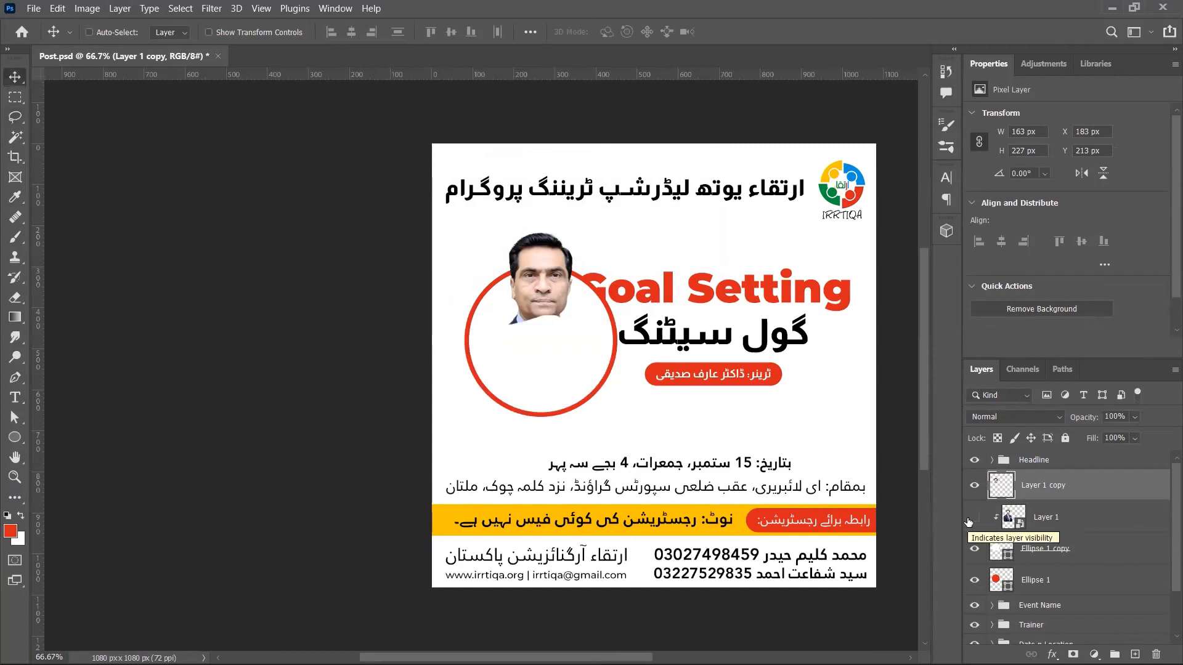
left_click(972, 517)
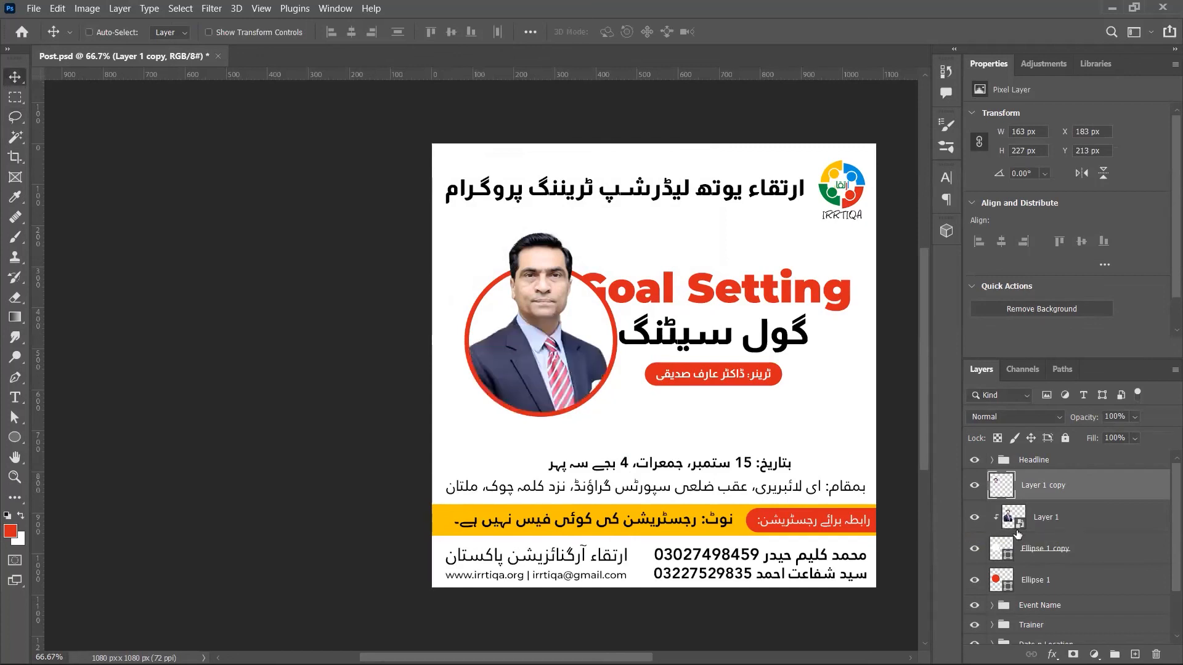
- Rename the clipped portrait layer as Body and its head-only copy as Face
double_click(1045, 517)
type("Body")
key("Return")
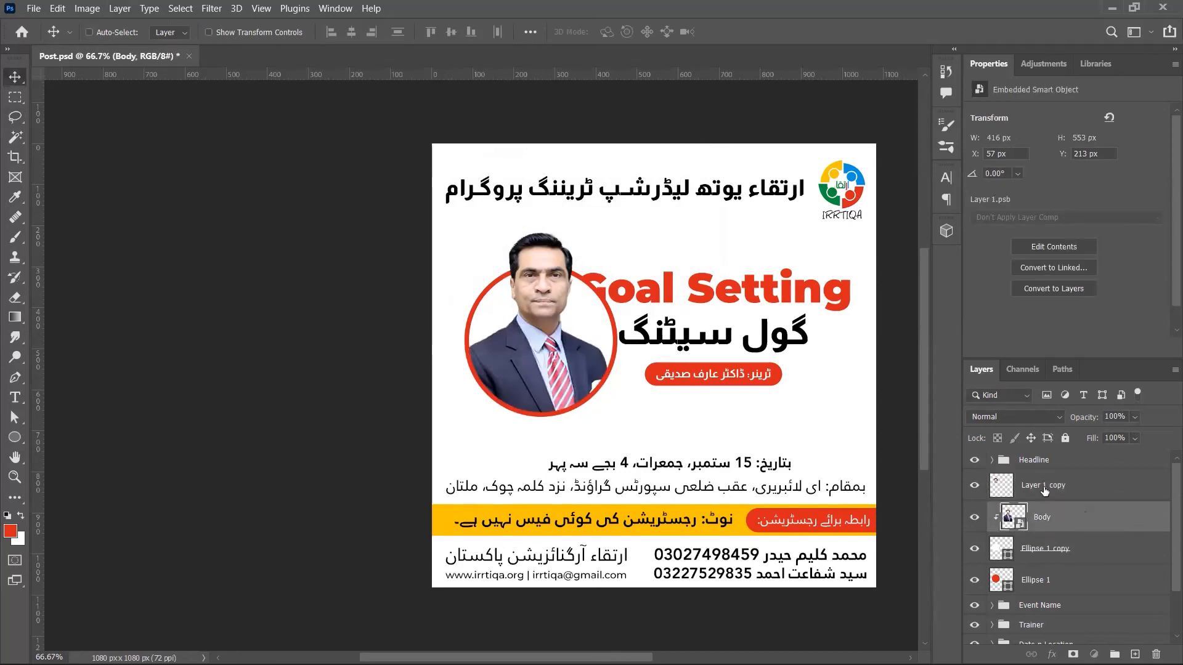
double_click(1043, 486)
type("Face")
key("Return")
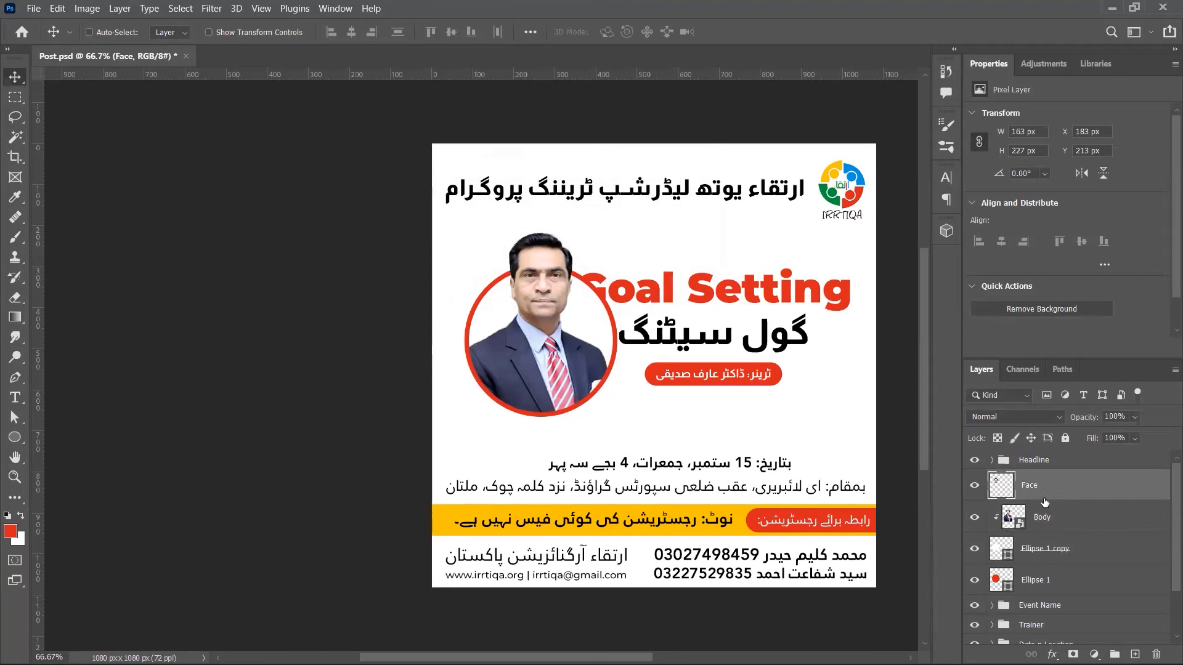
- Rename the white circle layer as Picture Block and the red circle layer as Border
double_click(1047, 550)
type("Pl")
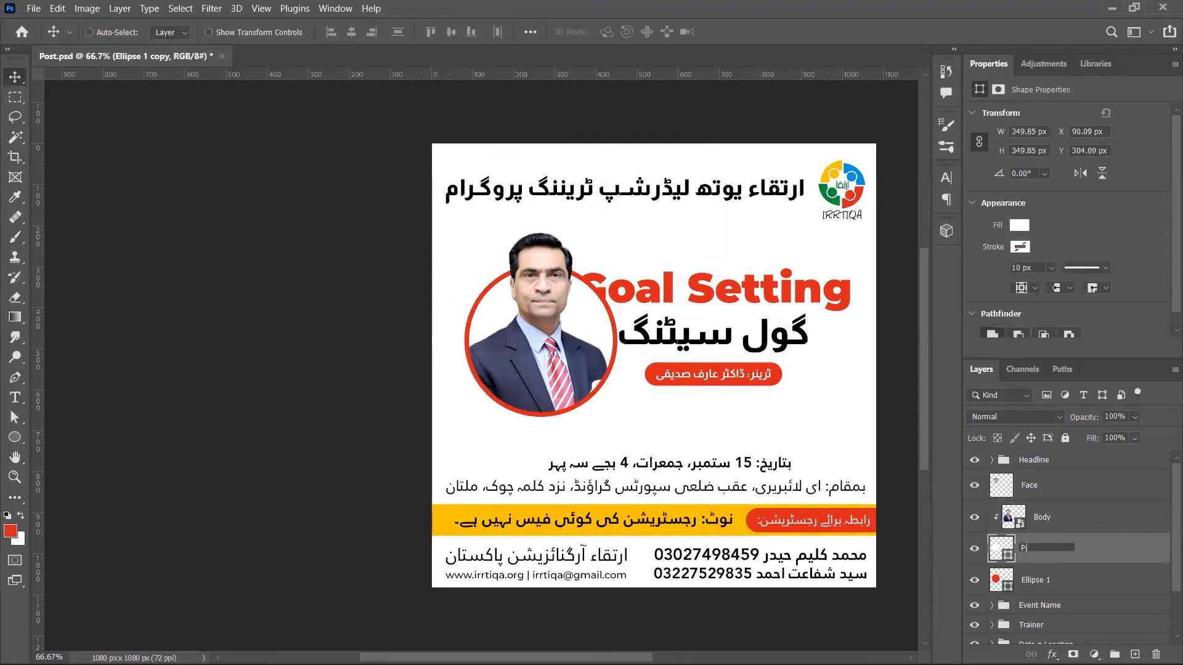
key("Return")
double_click(1039, 581)
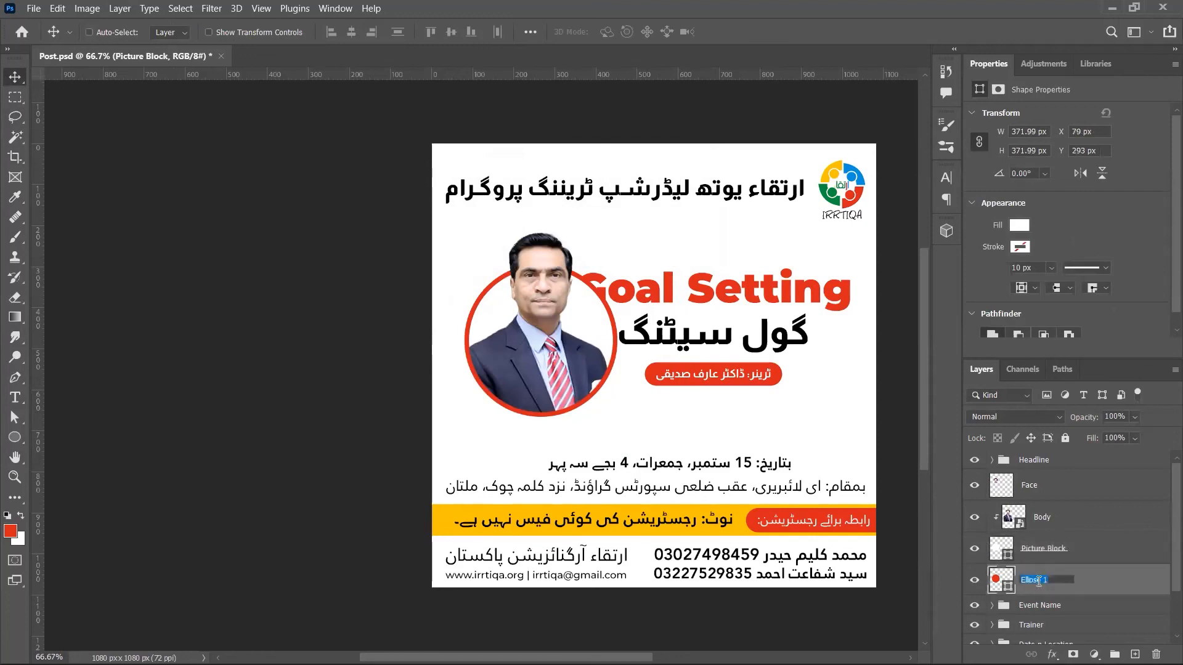
type("Border")
key("Return")
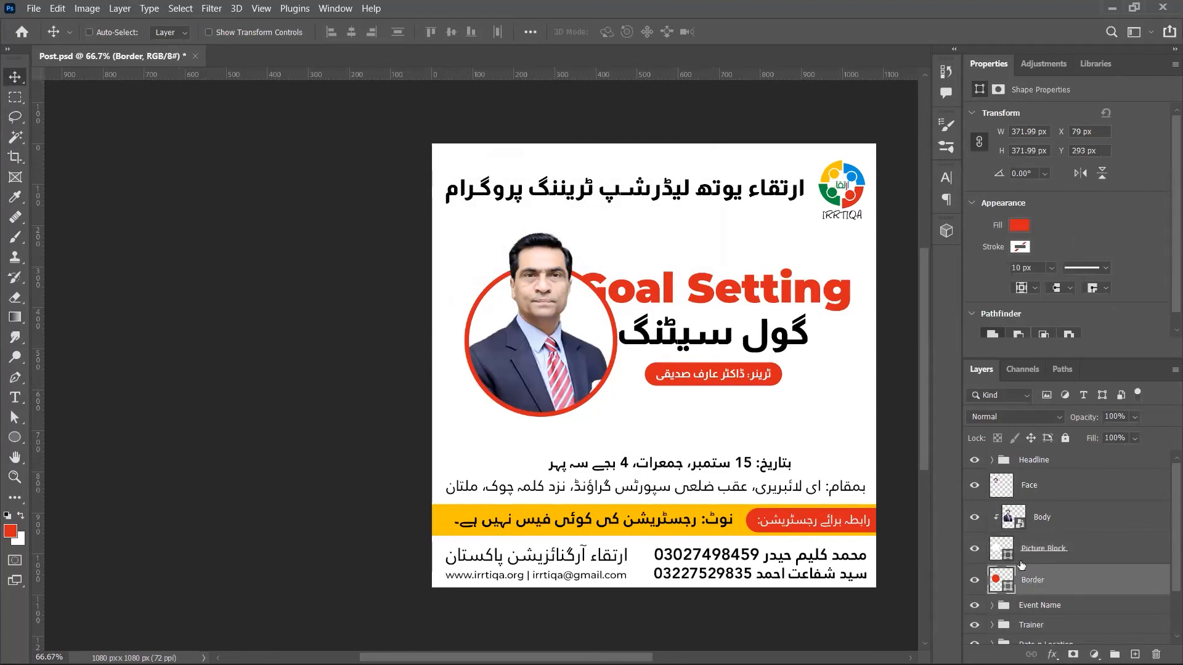
- Enlarge the Picture Block and Border circles together to about 106% around the portrait and nudge them slightly down
left_click(1081, 548, "ctrl")
key("ctrl+t")
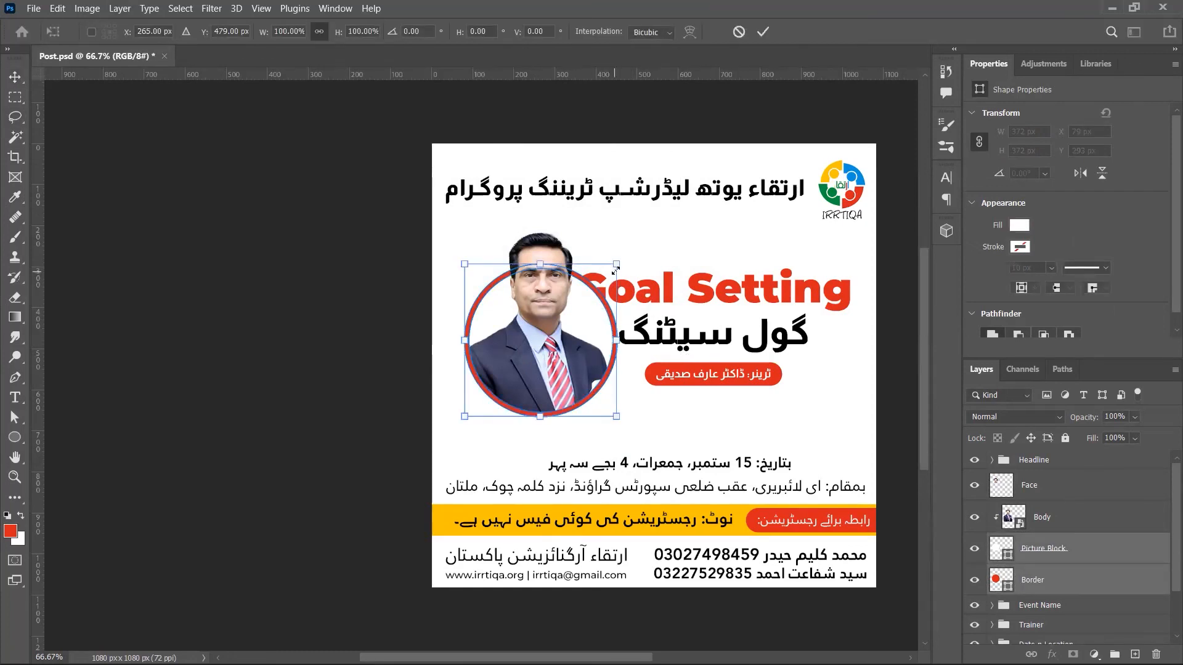
left_click_drag(616, 261, 619, 258)
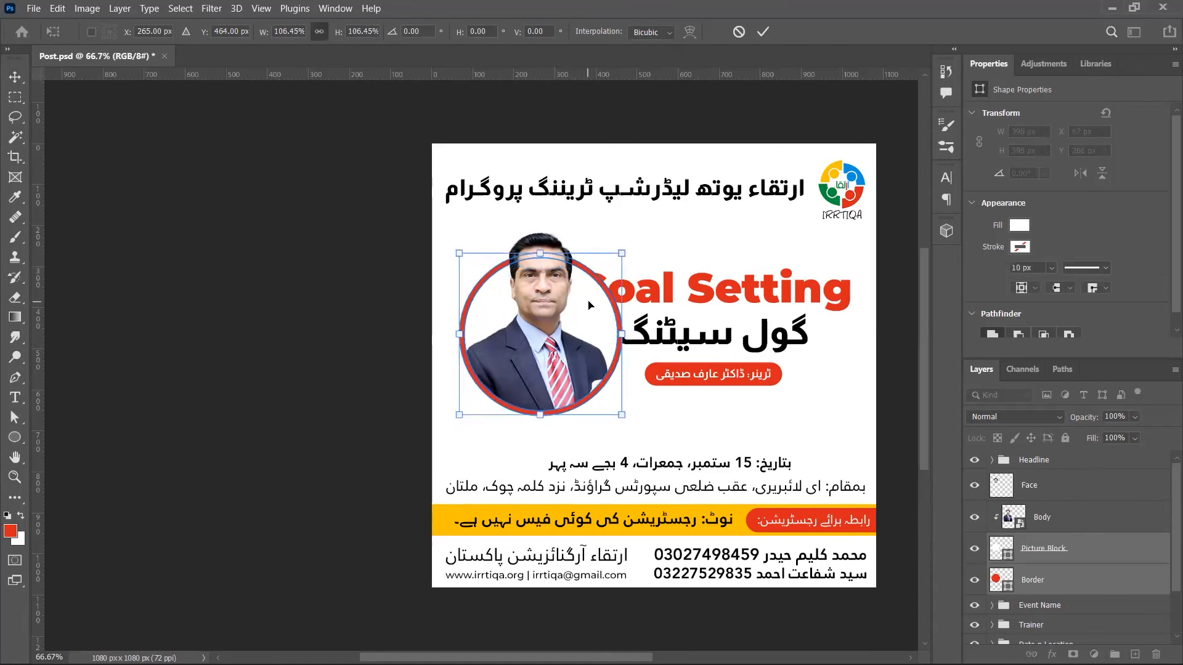
key("Return")
key("Down")
key("Down")
key("Down")
key("Down")
key("Down")
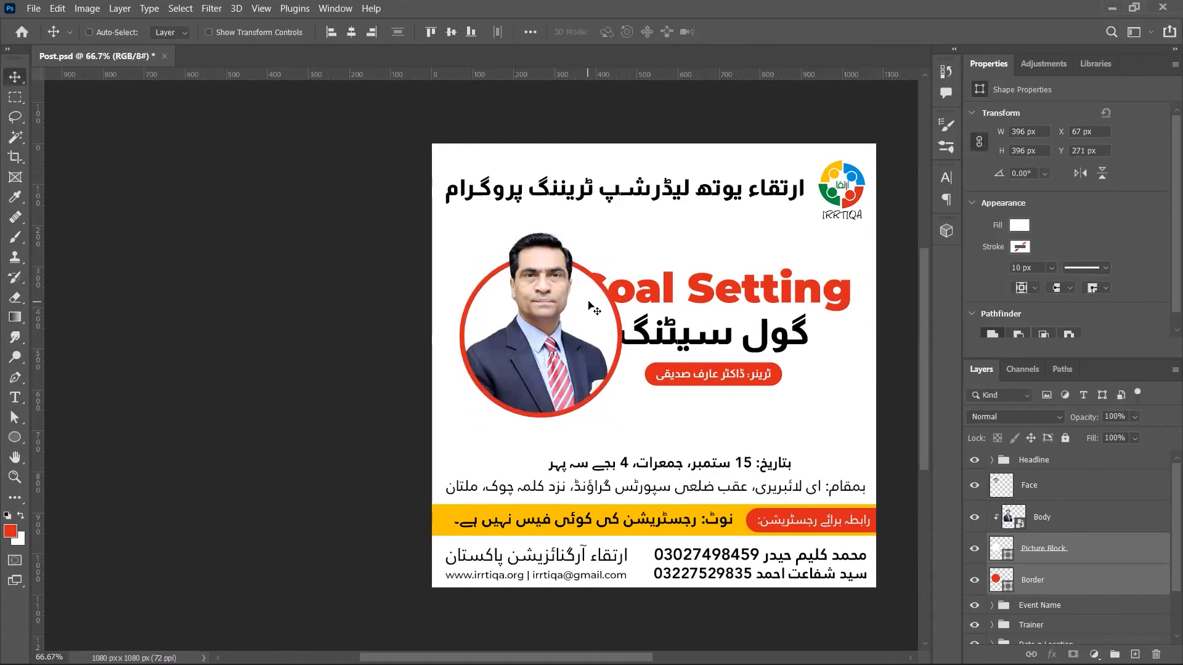
- Enlarge the Border circle to about 412 px, and move the Face, Body, Picture Block and Border layers left to X 20.78 px
left_click(1044, 581)
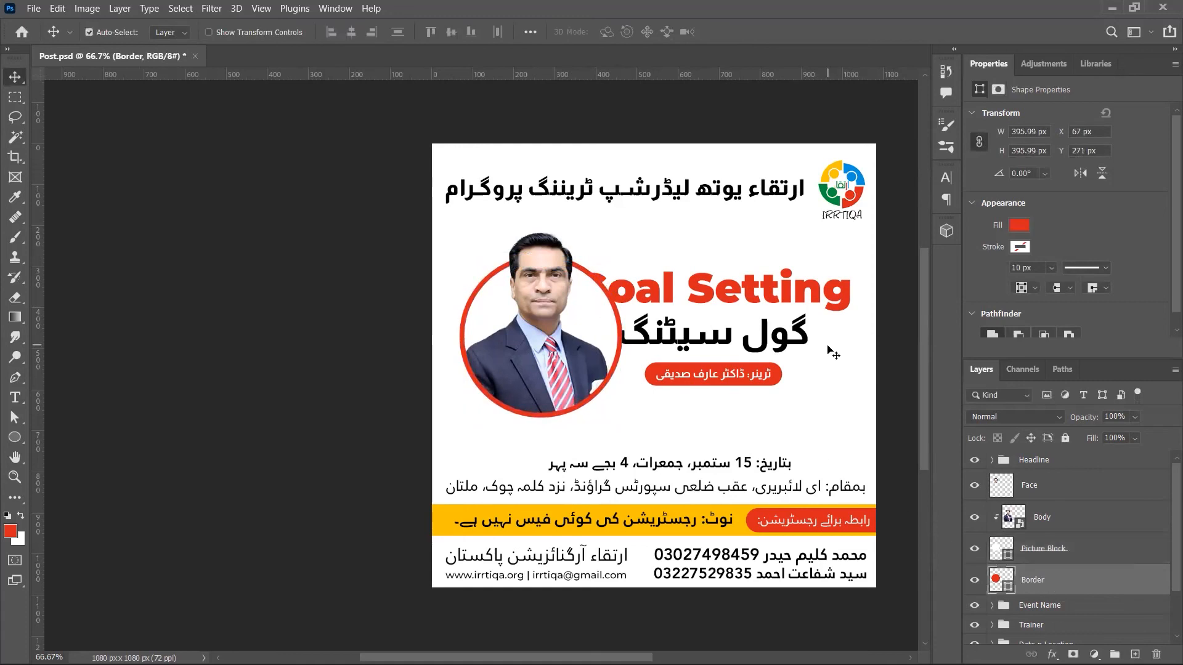
key("ctrl+t")
left_click_drag(620, 261, 623, 251)
key("Return")
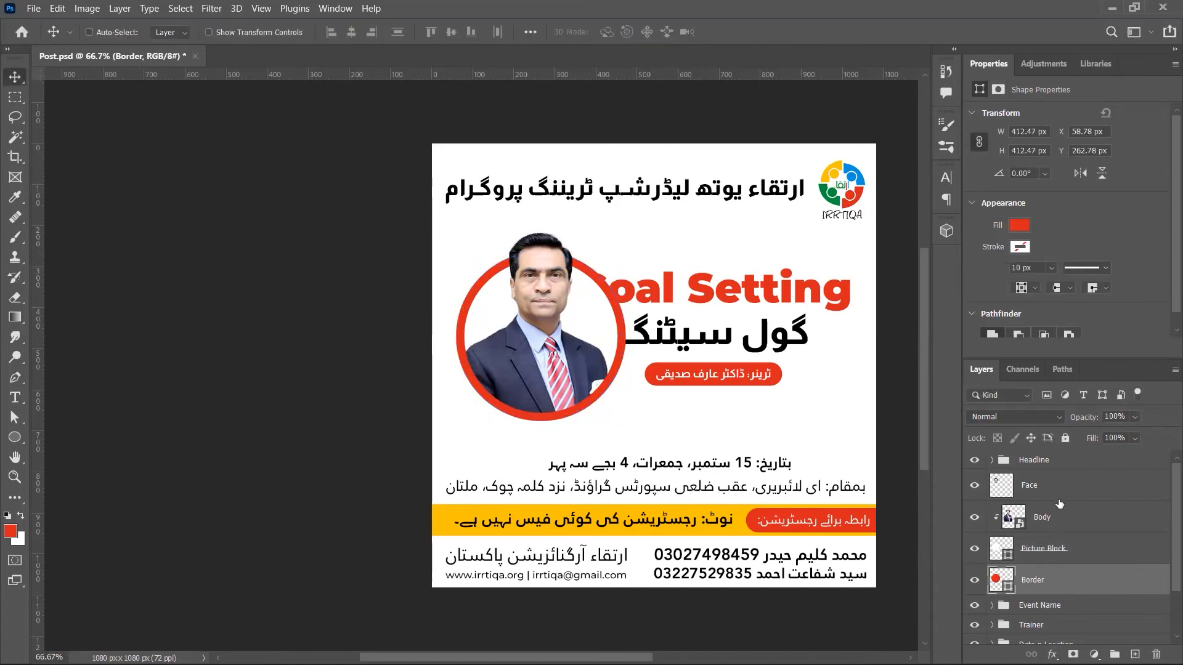
left_click(1047, 485, "shift")
left_click_drag(691, 368, 675, 366)
- Sample the title's red as the foreground color, adjust its shade, and rasterize the Border layer
left_click(1051, 573)
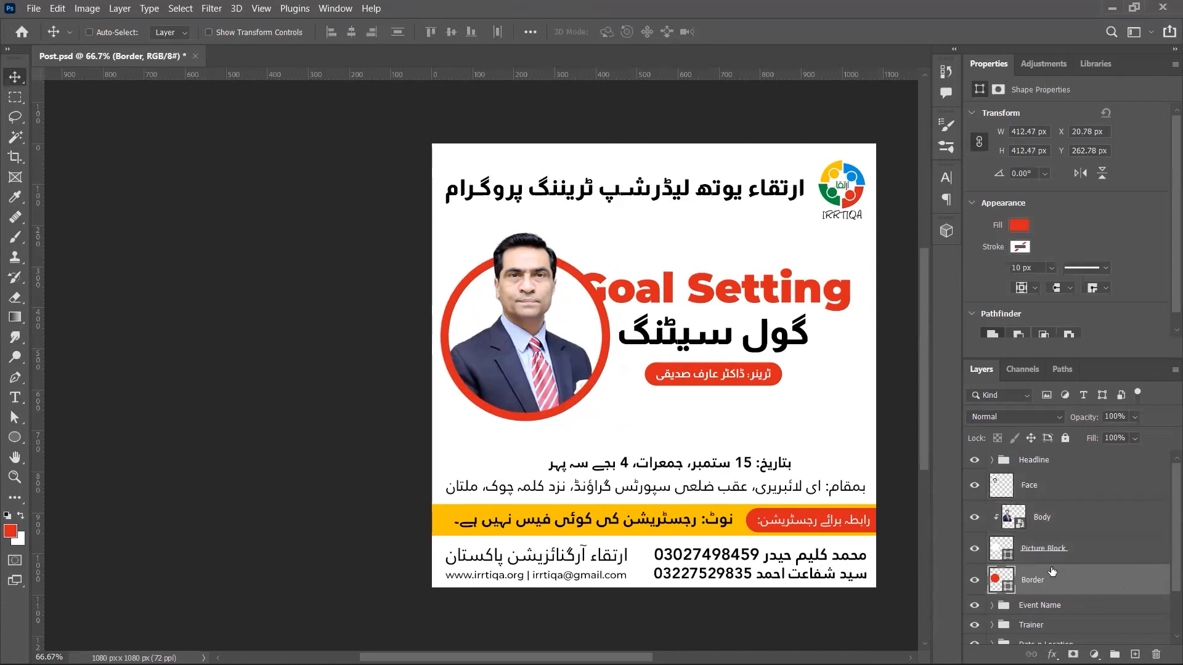
key("g")
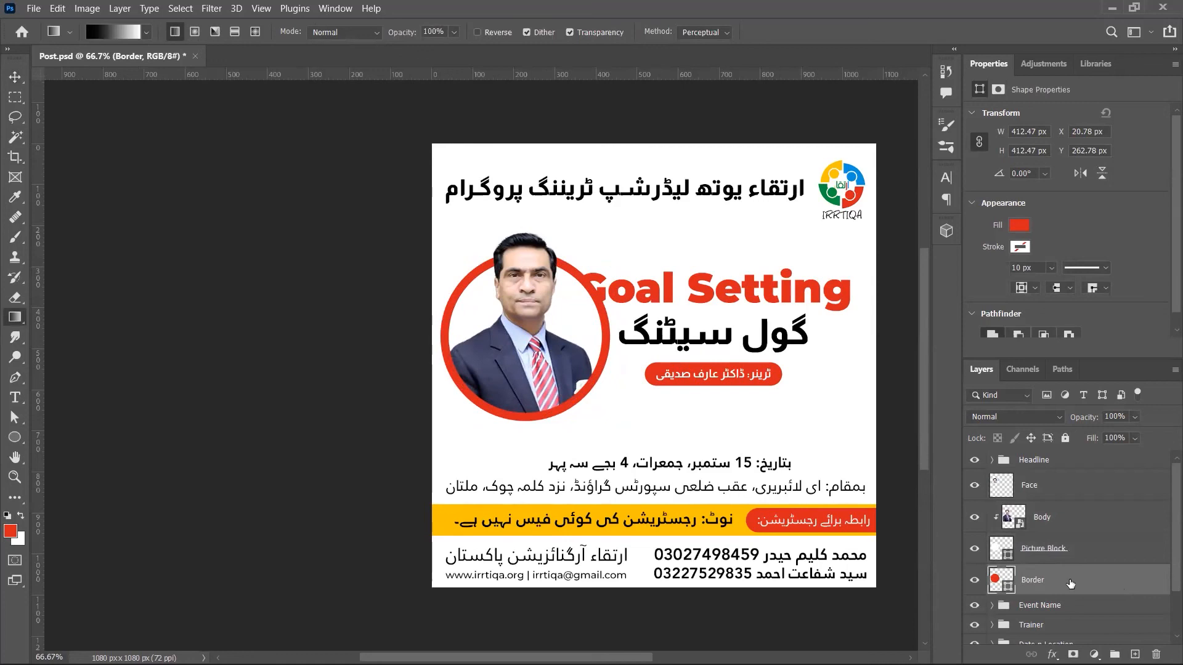
key("i")
key("x")
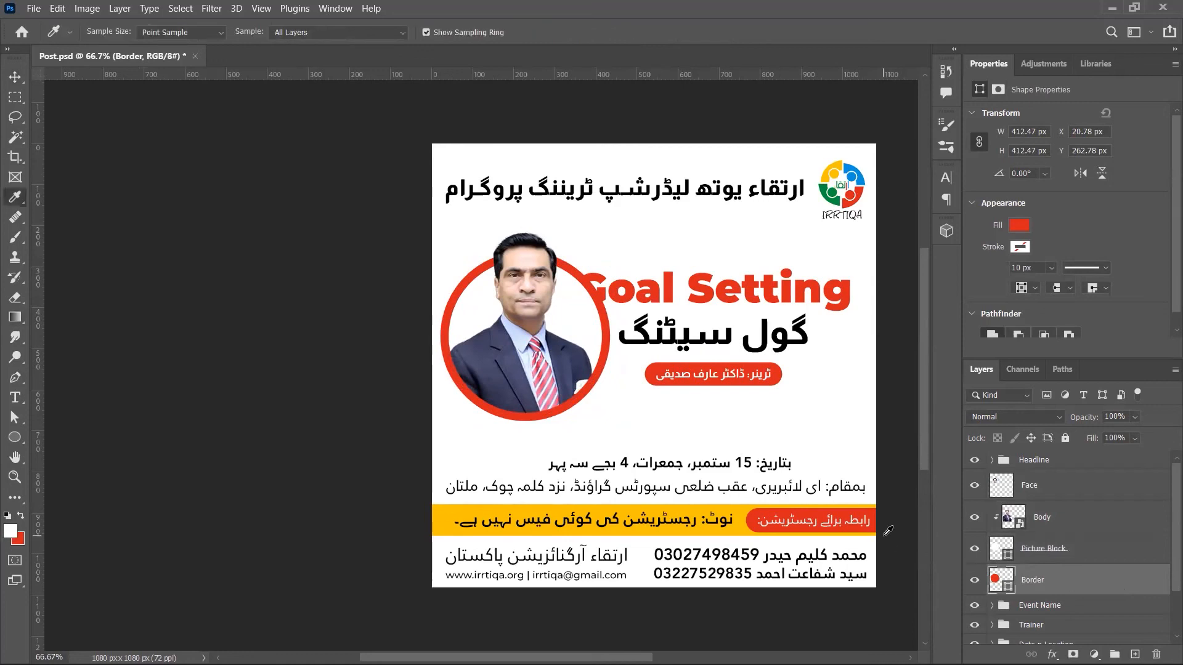
left_click(845, 292)
left_click(13, 532)
mouse_move(859, 218)
left_mouse_down()
mouse_move(839, 255)
mouse_move(870, 204)
left_mouse_up()
key("Return")
key("alt+l")
key("z")
key("l")
key("slash")
key("slash")
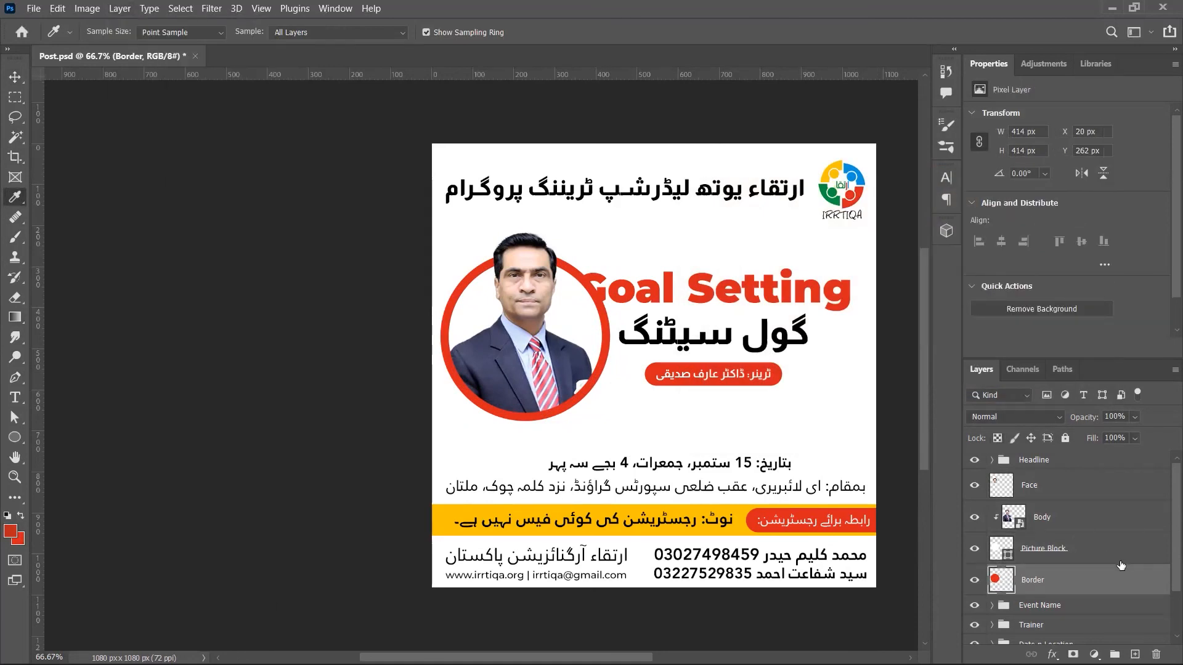
- Load the Border circle as a selection and set the foreground color to dark red #821e19
left_click(1006, 587, "ctrl")
key("g")
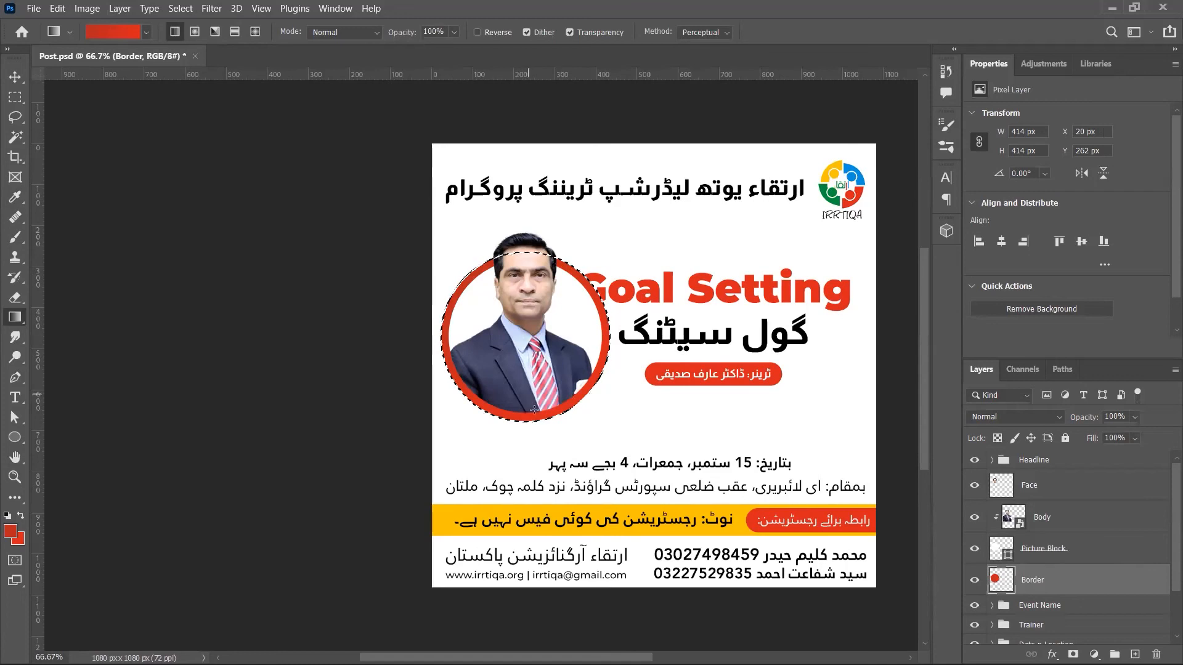
left_click(10, 531)
left_click(866, 245)
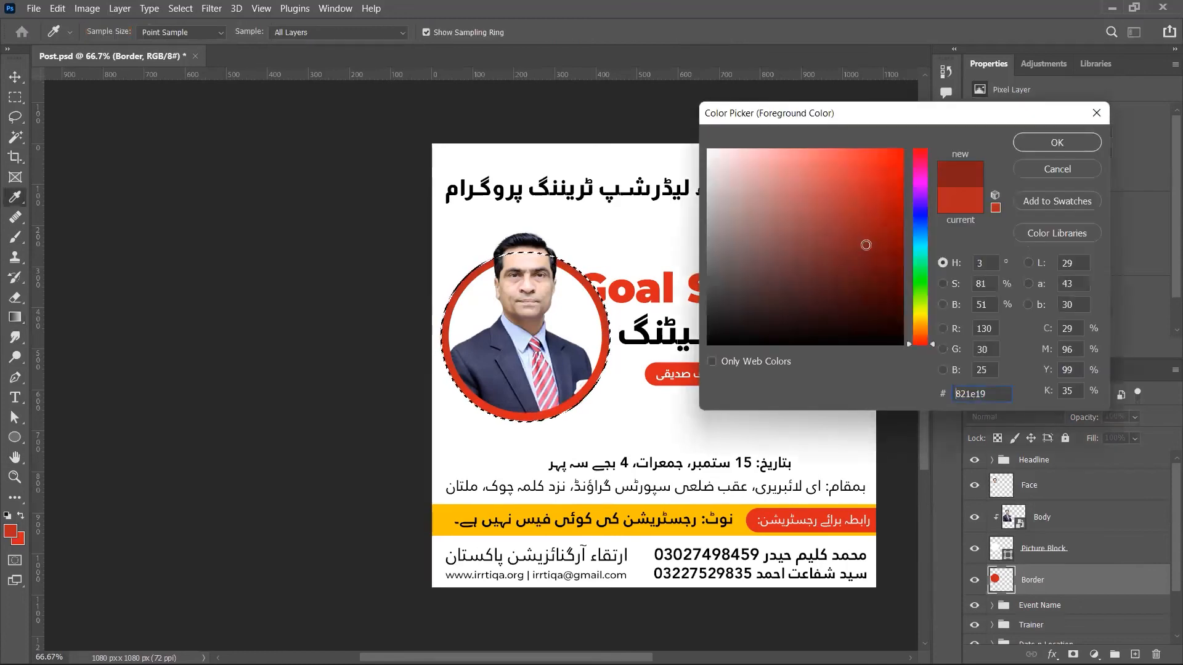
key("Return")
- Fill the selected Border circle with a diagonal gradient from bright red to dark red at the lower edge, and deselect
left_click_drag(496, 312, 548, 378)
left_click_drag(519, 308, 562, 402)
key("x")
left_click_drag(514, 301, 549, 382)
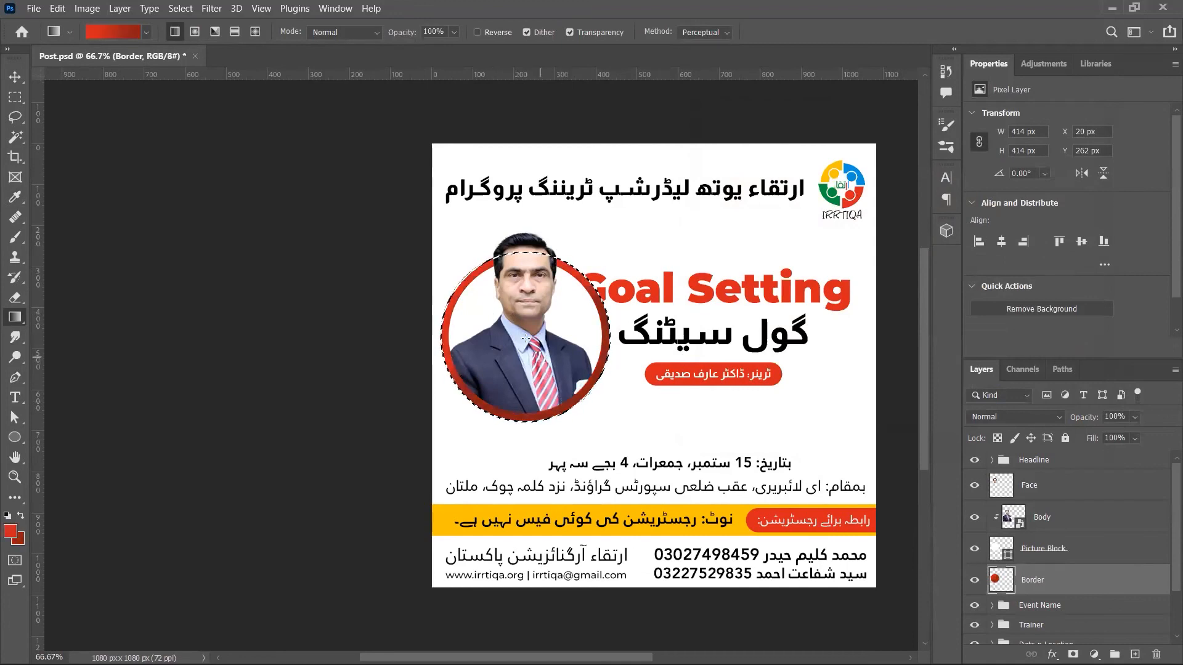
key("ctrl+semicolon")
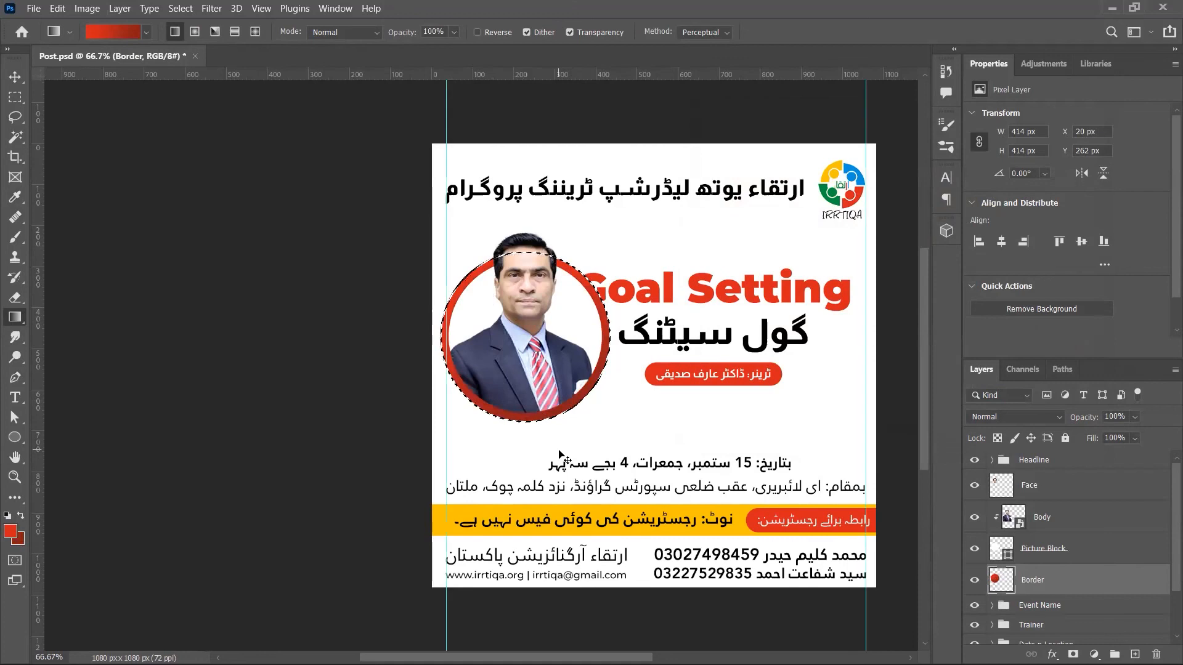
key("ctrl+h")
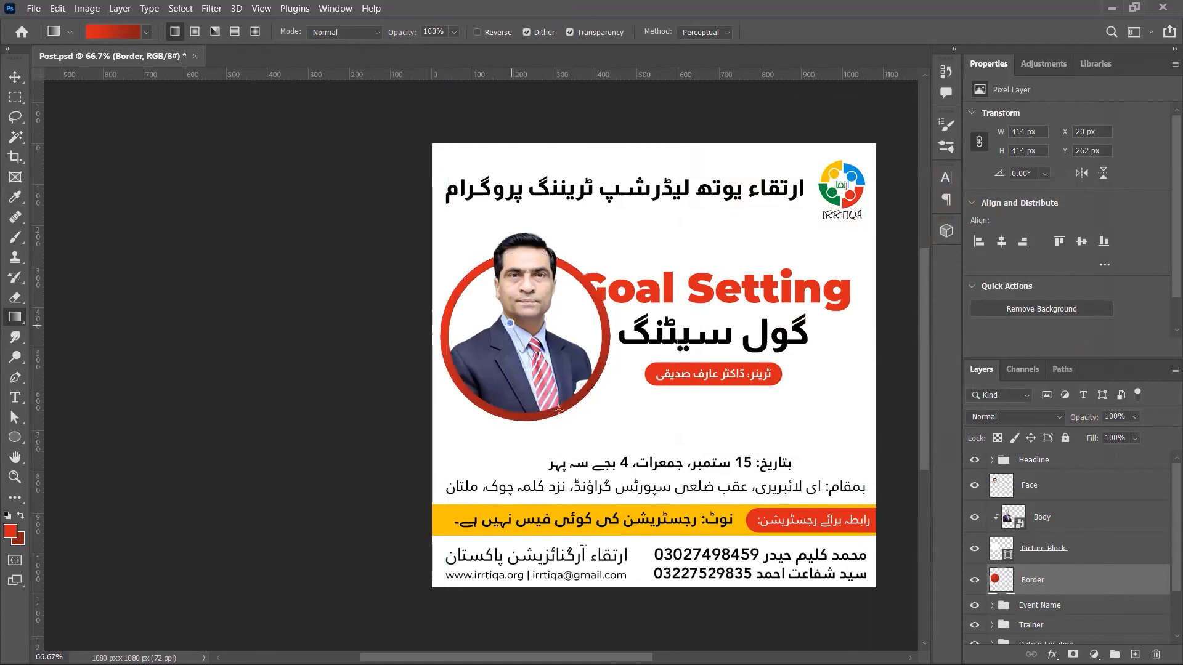
left_click_drag(509, 322, 552, 399)
key("ctrl+h")
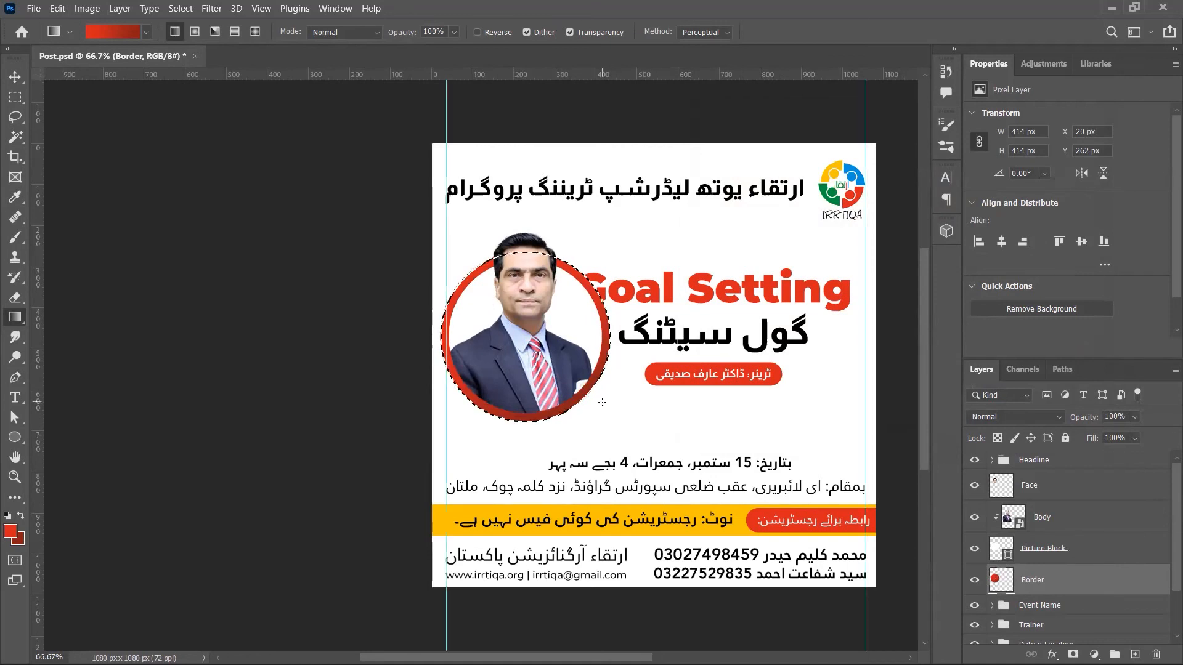
right_click(579, 280)
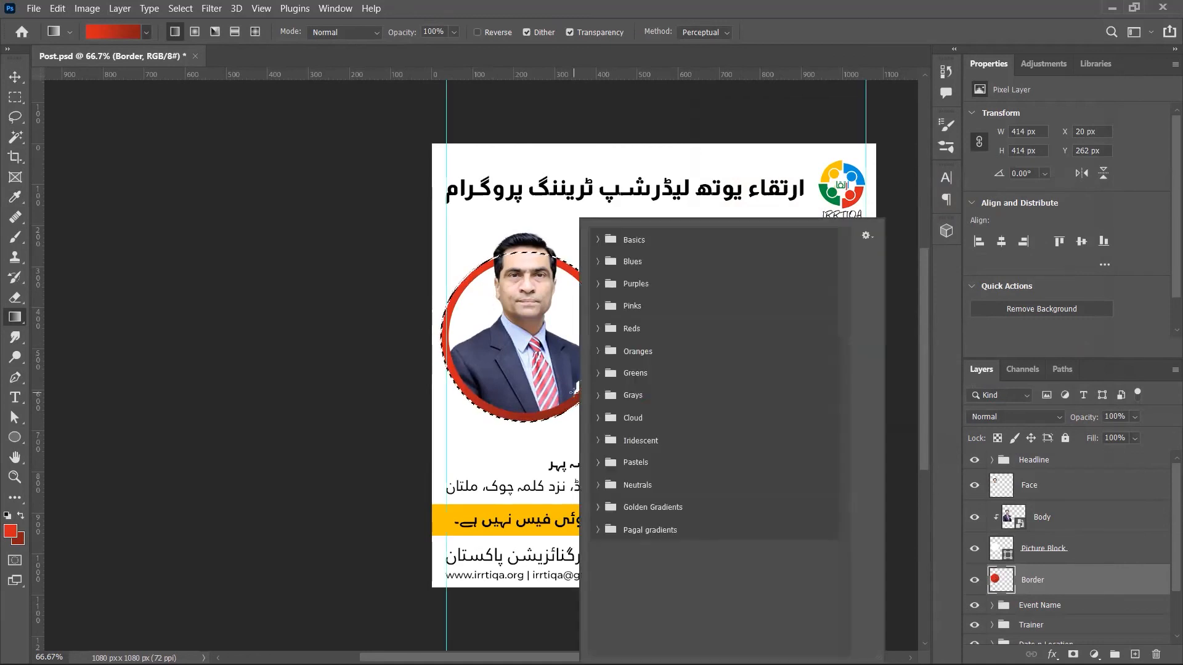
key("Escape")
key("v")
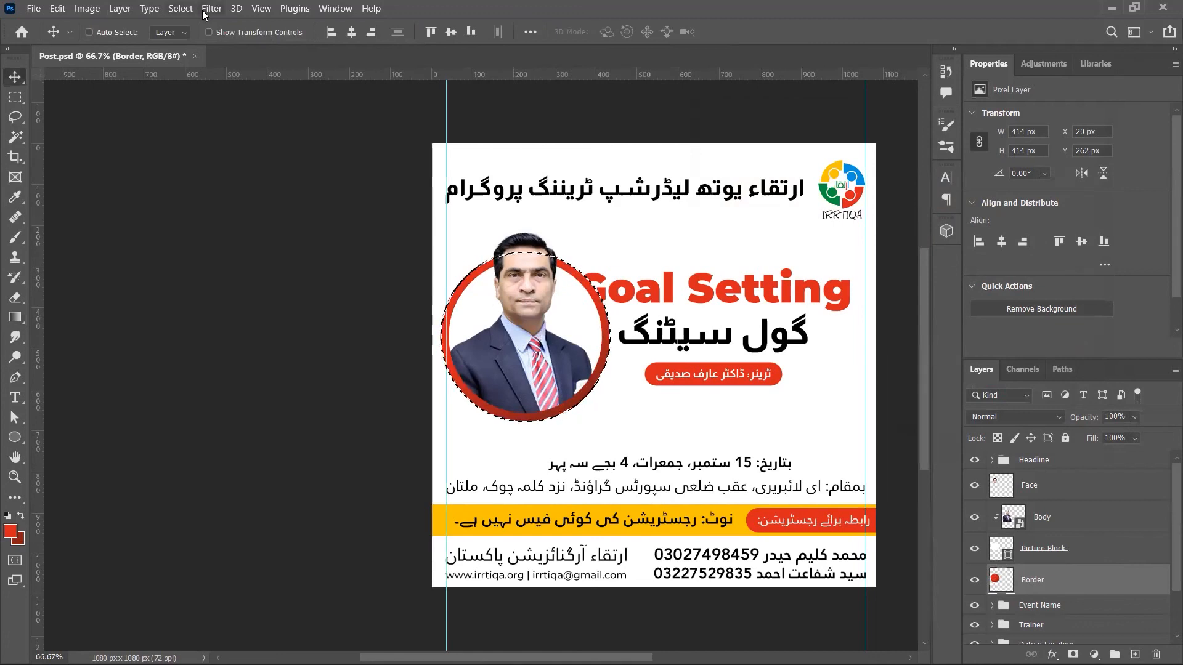
key("ctrl+d")
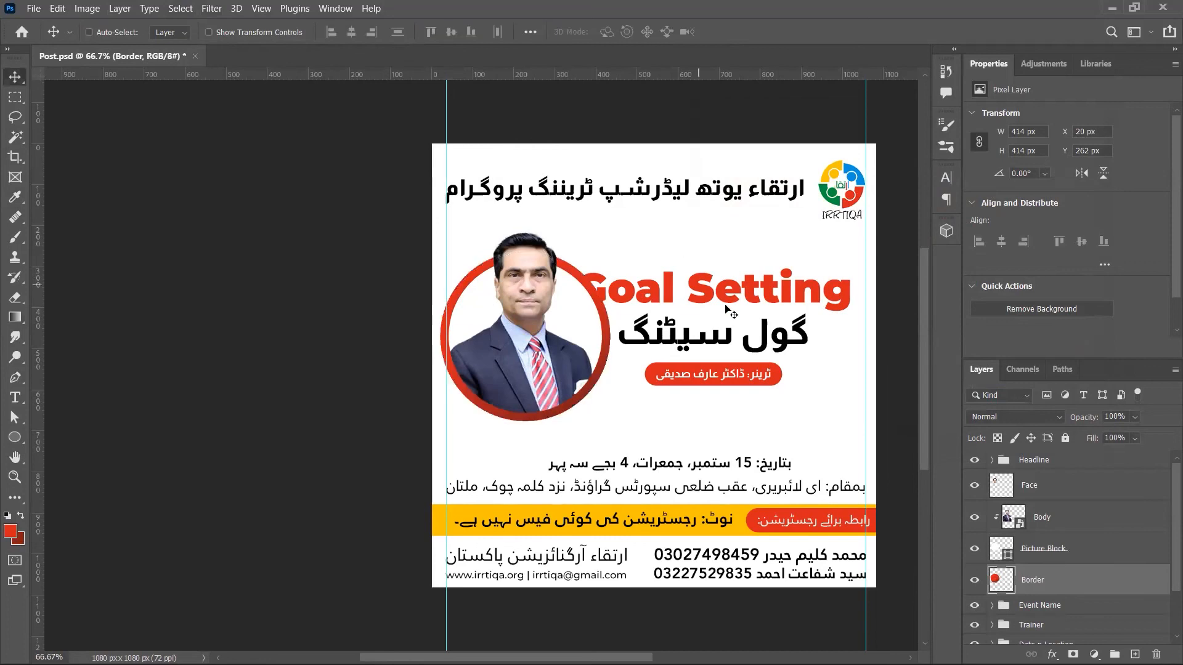
- Shift the vertical guide at the poster's right margin slightly inward and check the canvas guide color options
left_click_drag(864, 255, 862, 255)
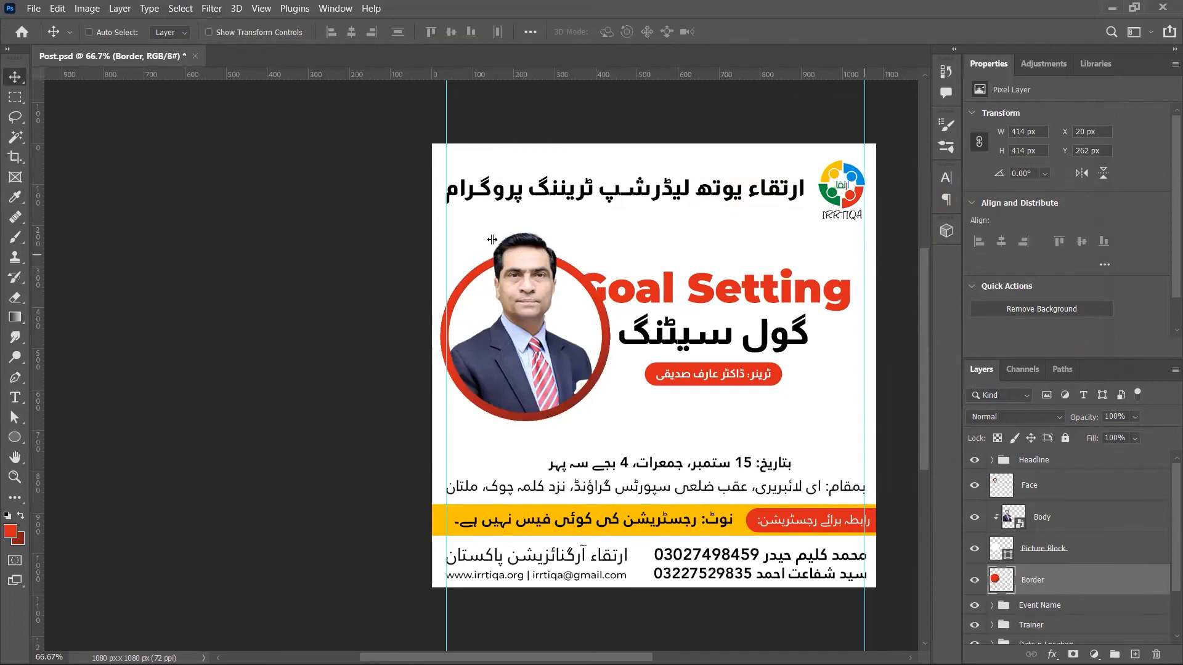
double_click(445, 112)
left_click(445, 112)
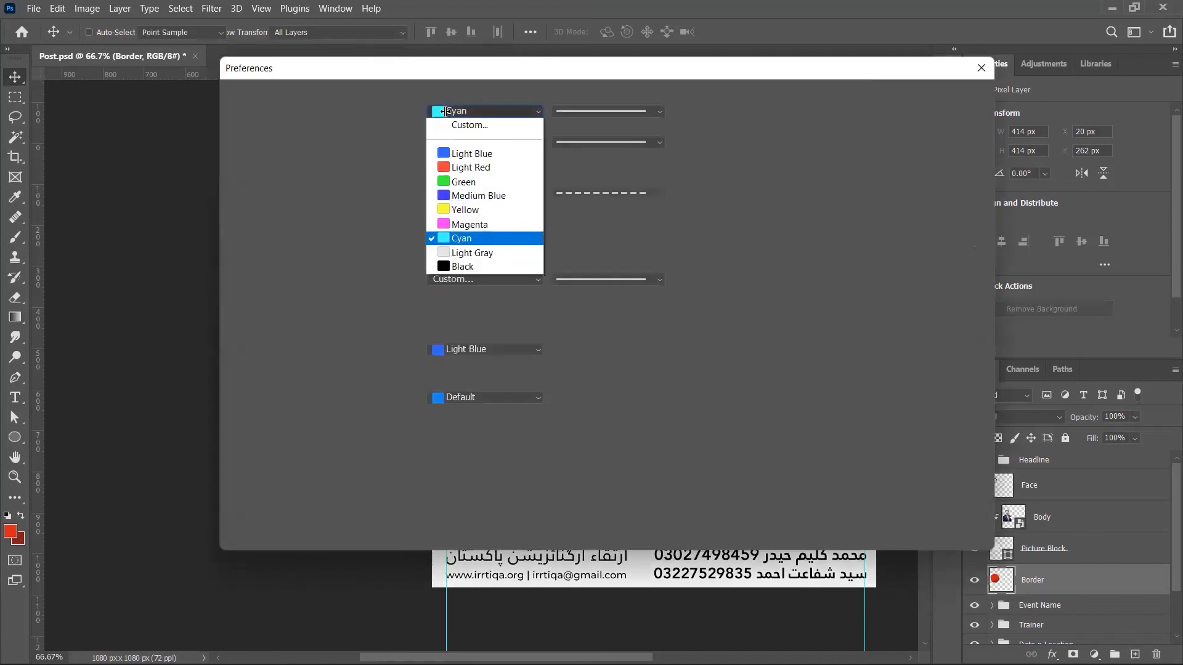
left_click(532, 133)
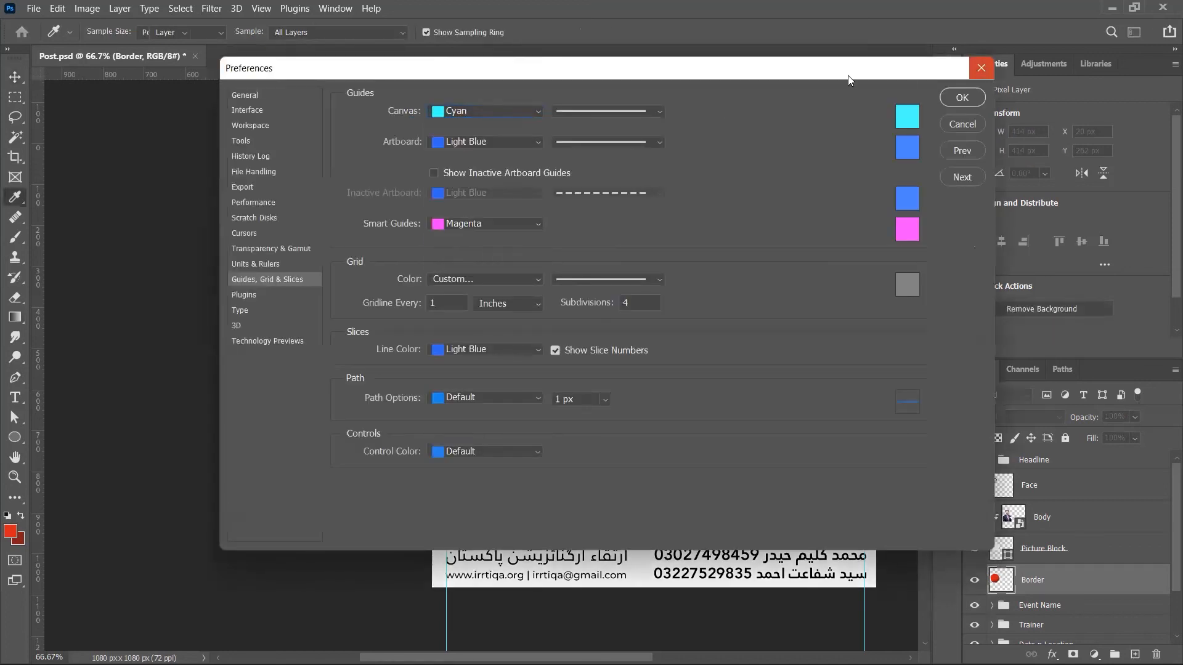
left_click(980, 67)
- Lower the Face and Body layers slightly, and scale the Picture Block and Border circles down to about 92%
left_click_drag(718, 401, 718, 412)
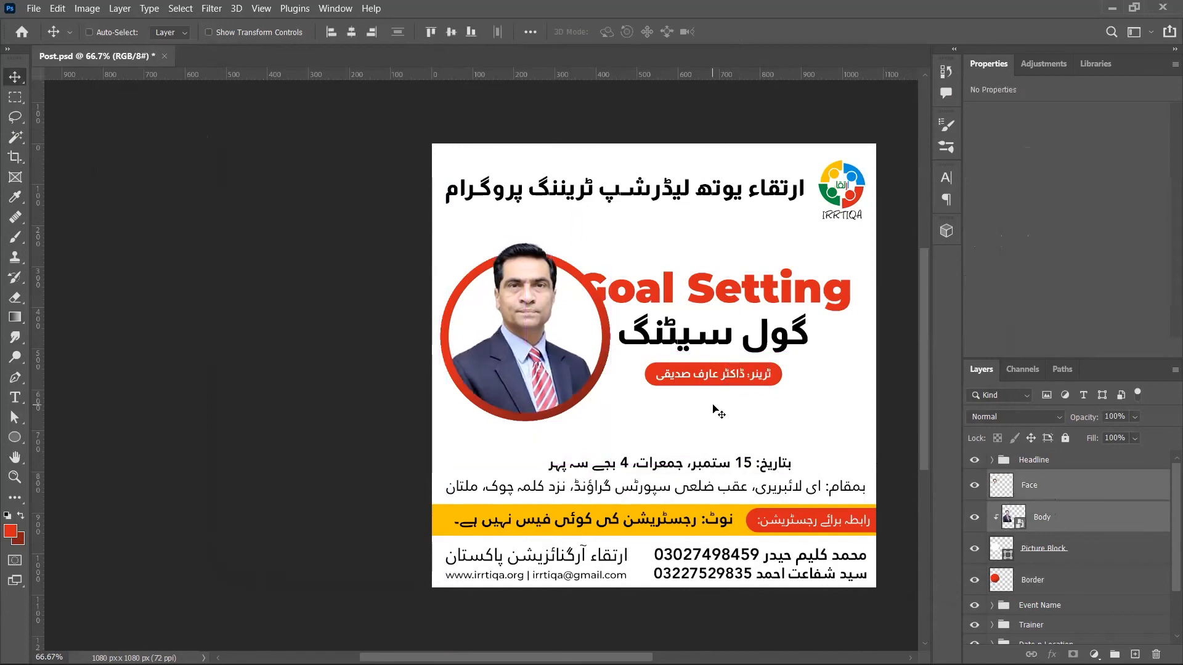
left_click(1079, 558)
left_click(1032, 580, "shift")
key("ctrl+t")
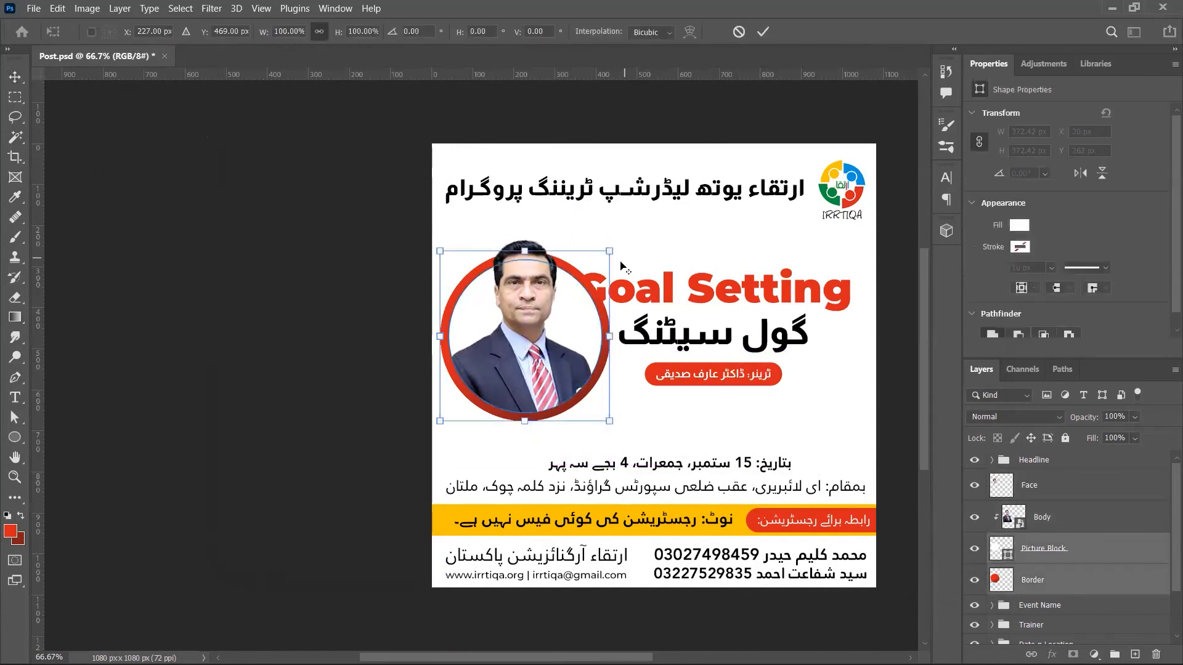
left_click_drag(612, 249, 598, 264)
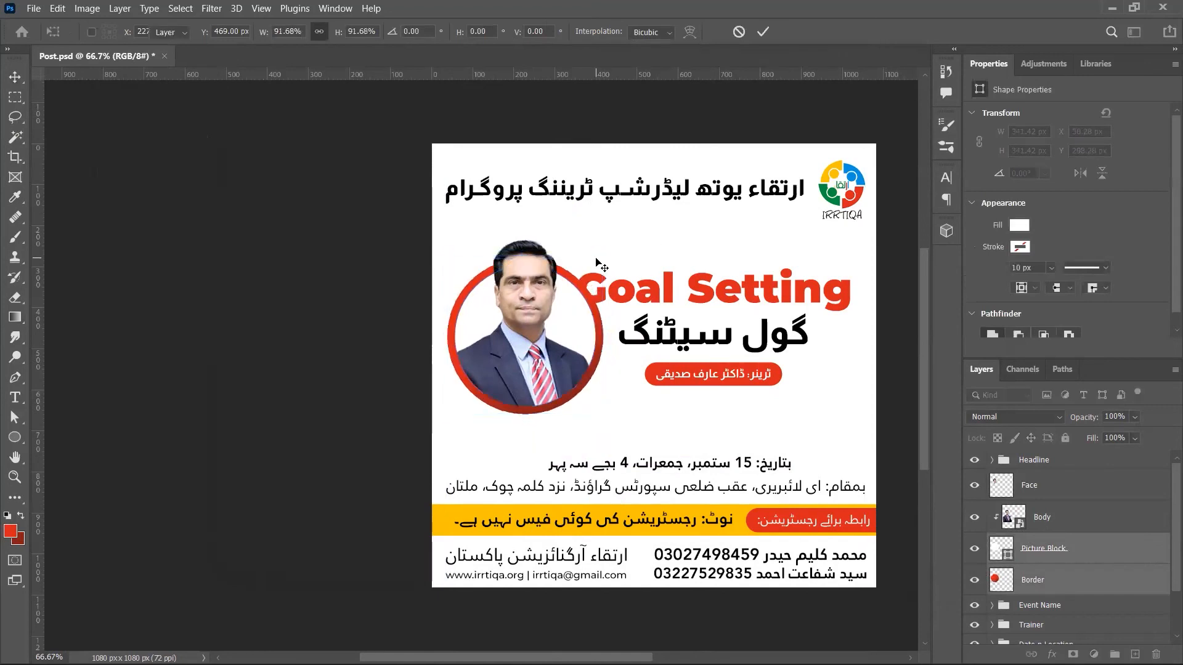
key("Return")
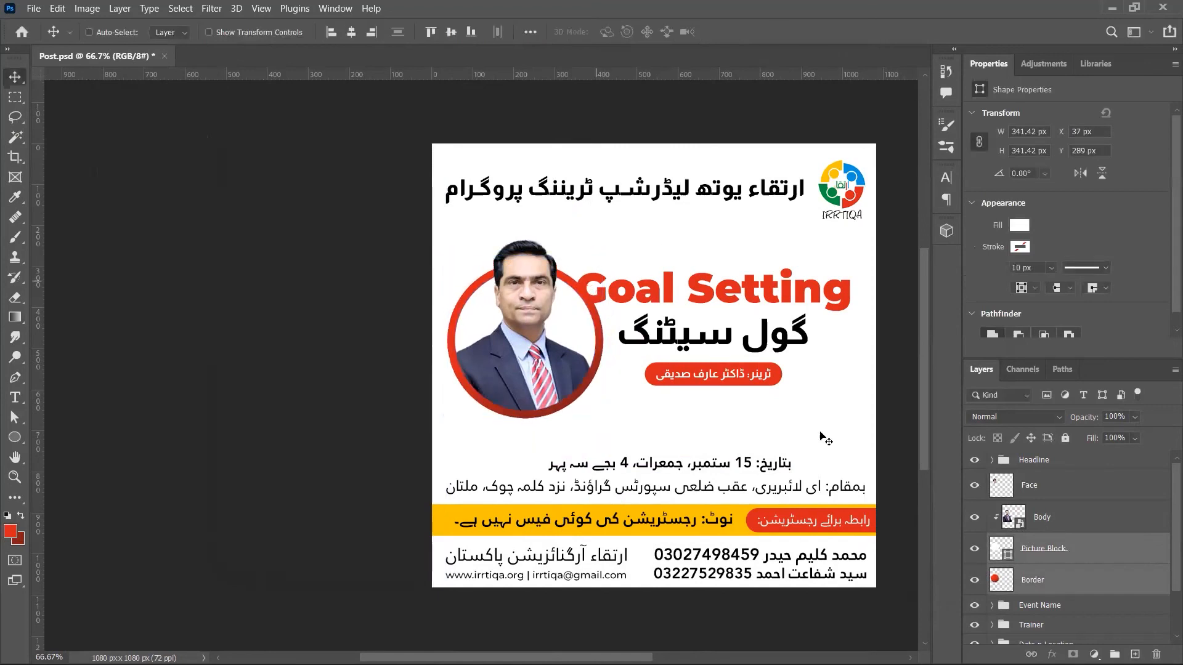
- Shrink the Border circle to 366 px to make the red ring thinner
left_click(1065, 582)
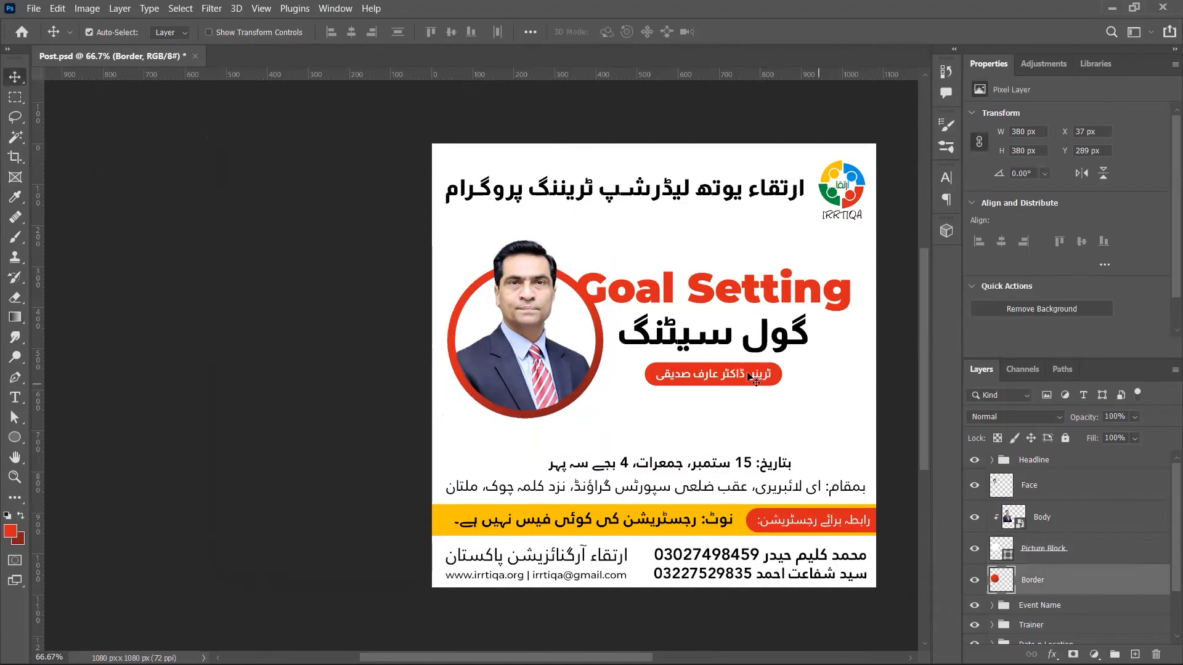
key("ctrl+t")
left_click_drag(603, 264, 599, 269)
key("Return")
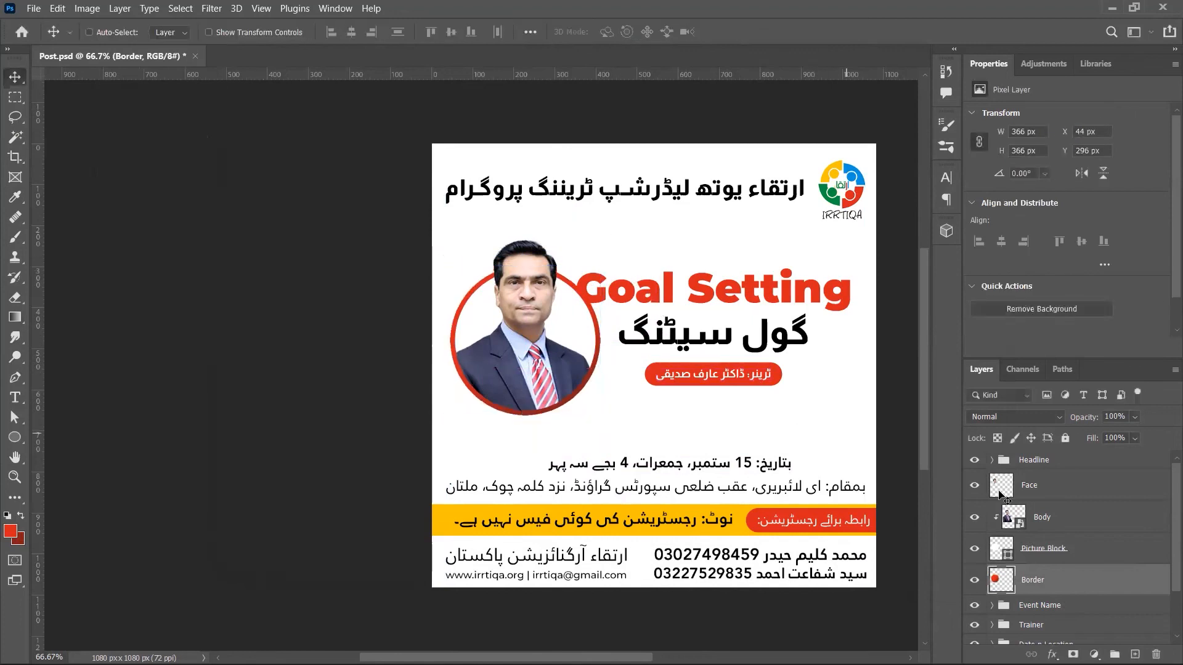
- Group the Face, Body, Picture Block and Border layers and name the group Trainer Picture
left_click(1059, 499, "shift")
key("ctrl+g")
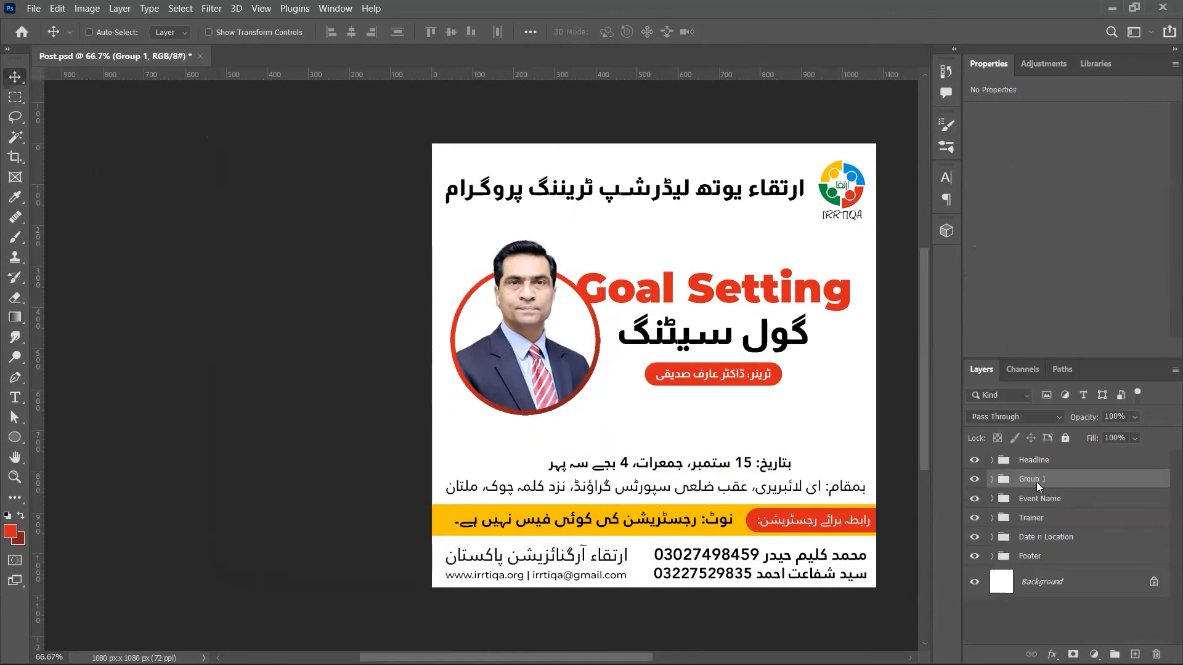
type("Trainer Picture")
key("Return")
- Rename the Trainer group as Trainer Name
left_click(1045, 518)
double_click(1044, 517)
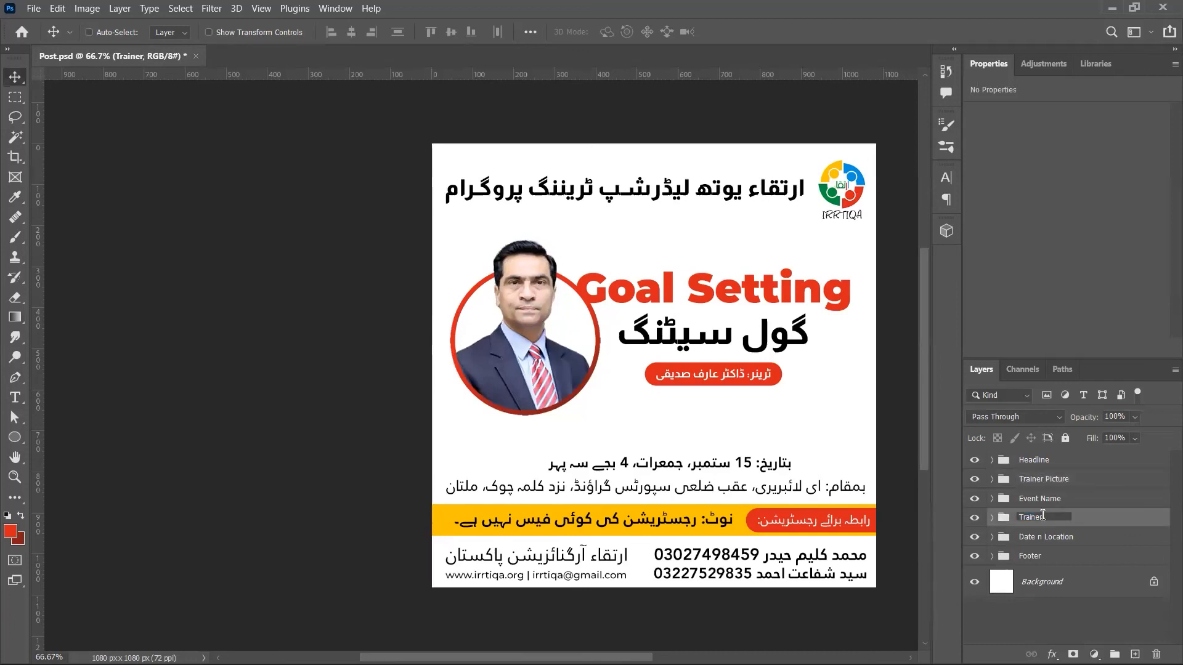
type("Name")
key("Return")
- Place the Trainer Name group above Trainer Picture, move its badge over the portrait's lower part and enlarge it to about 357 px wide
left_click_drag(1041, 517, 1041, 470)
left_click_drag(791, 395, 596, 372)
key("ctrl+t")
key("Return")
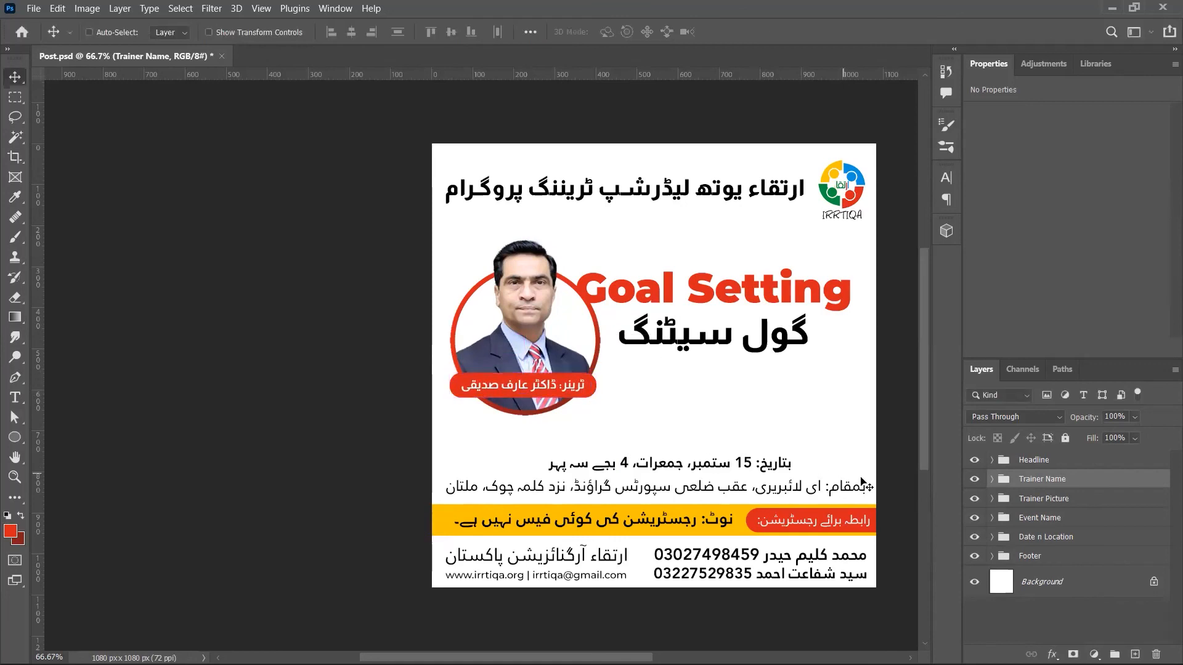
- Sample the green from the logo and fill the Trainer Name group's Text Block with it
key("i")
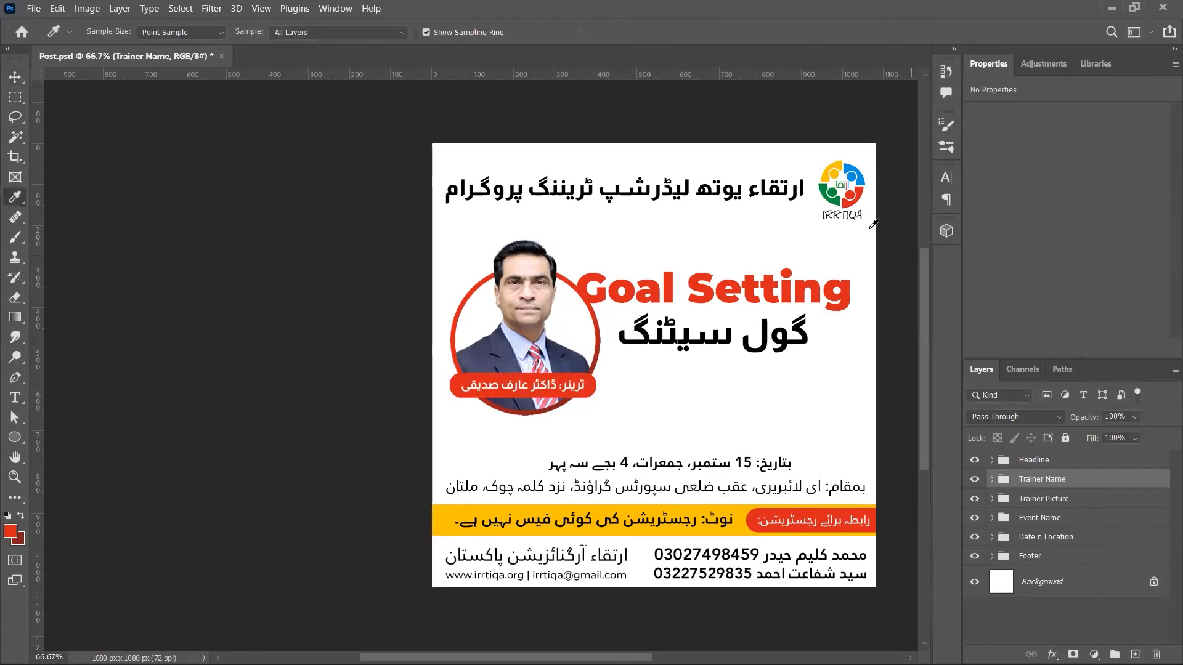
left_click(832, 194)
key("v")
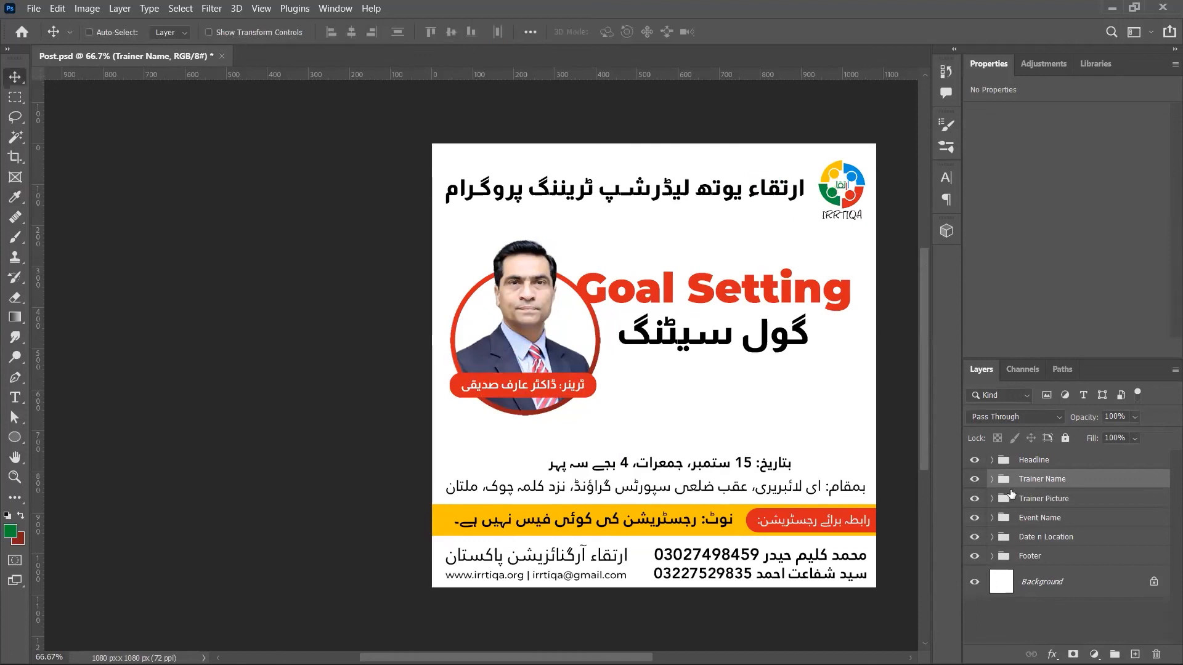
left_click(992, 479)
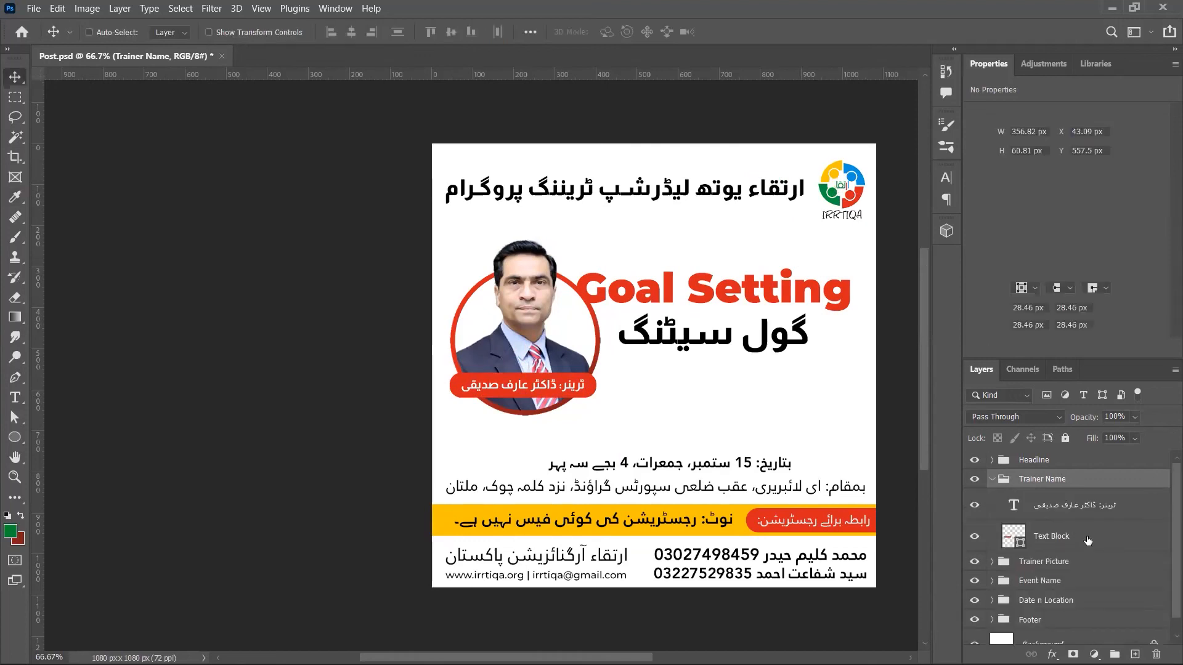
left_click(1087, 541)
key("alt+BackSpace")
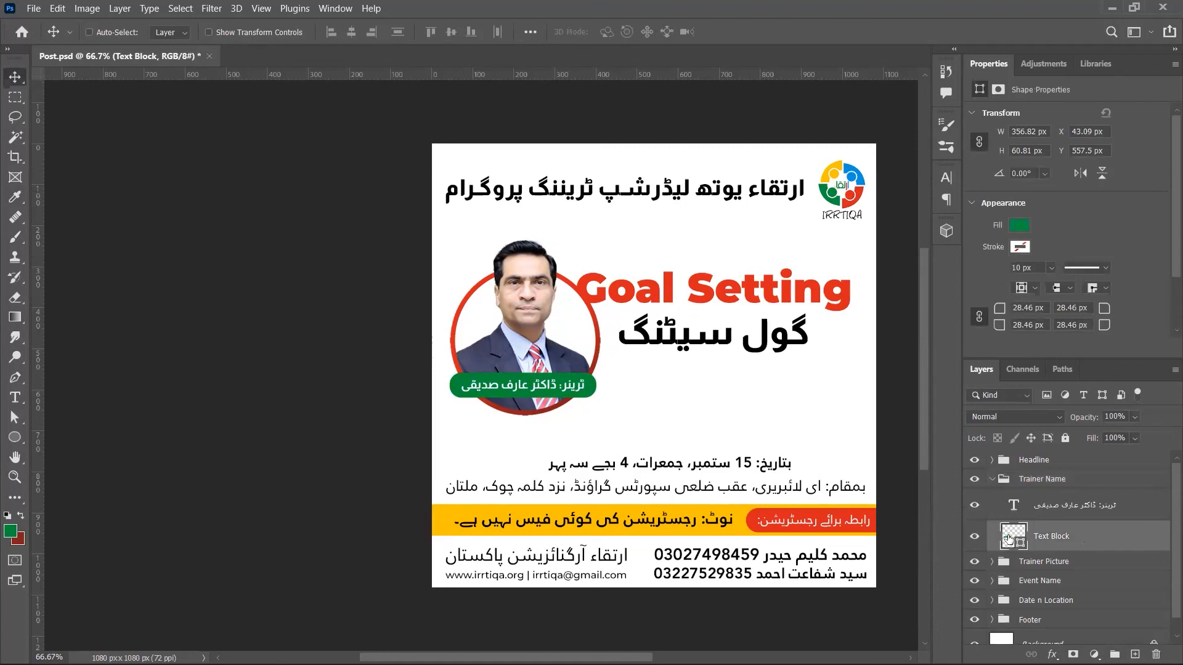
left_click(992, 480)
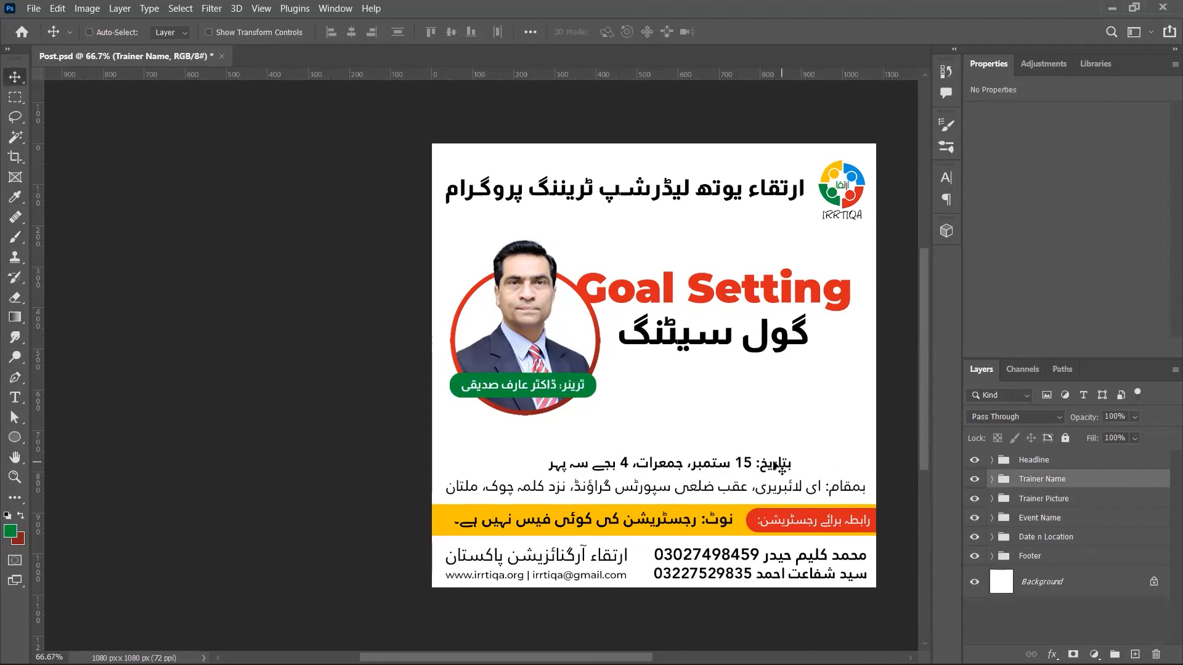
- Lower the trainer name badge slightly and recolour it with black text on the yellow sampled from the note band
left_click_drag(661, 400, 657, 407)
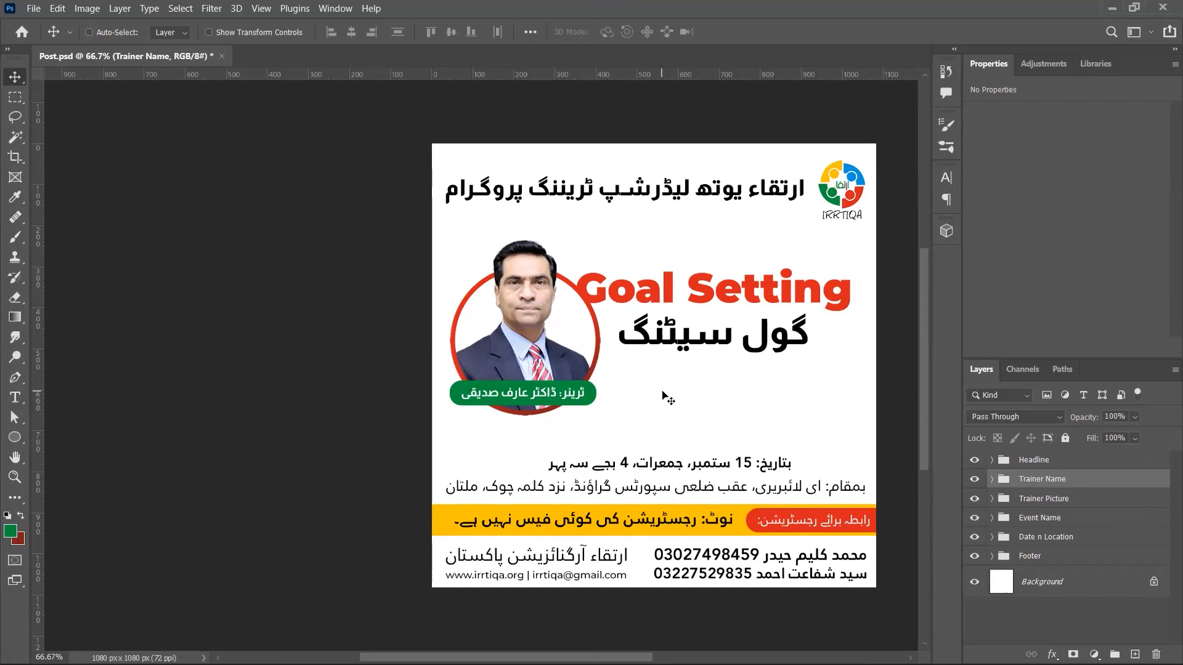
double_click(589, 398, "ctrl")
left_click(436, 517)
key("v")
left_click(580, 396)
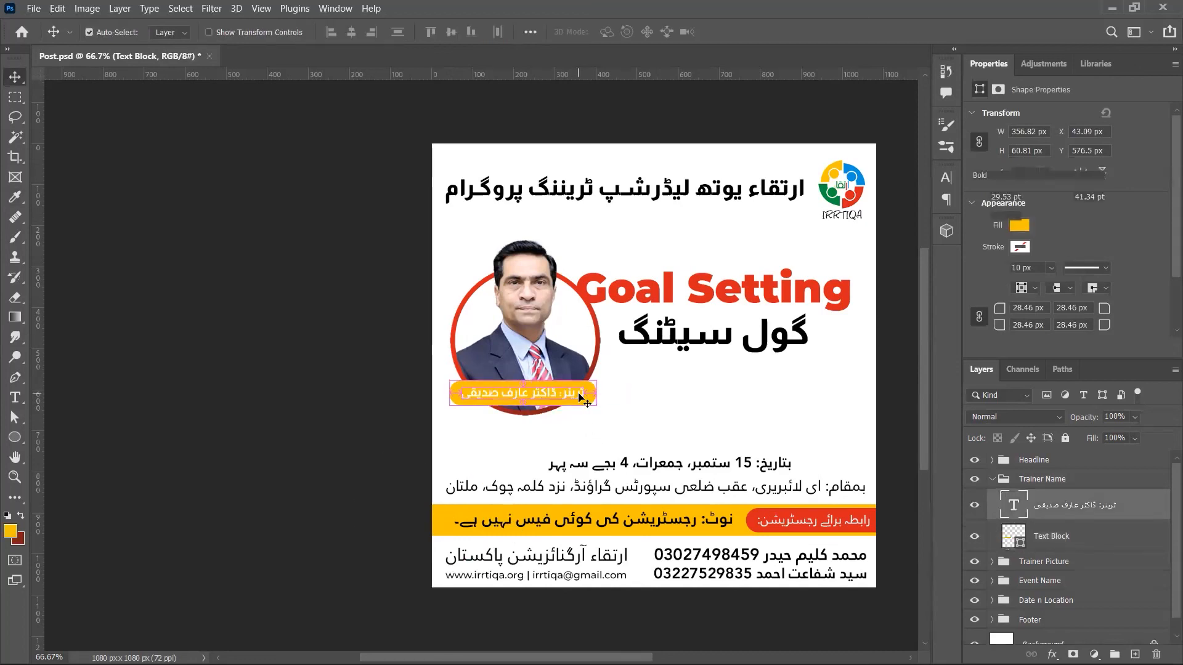
key("d")
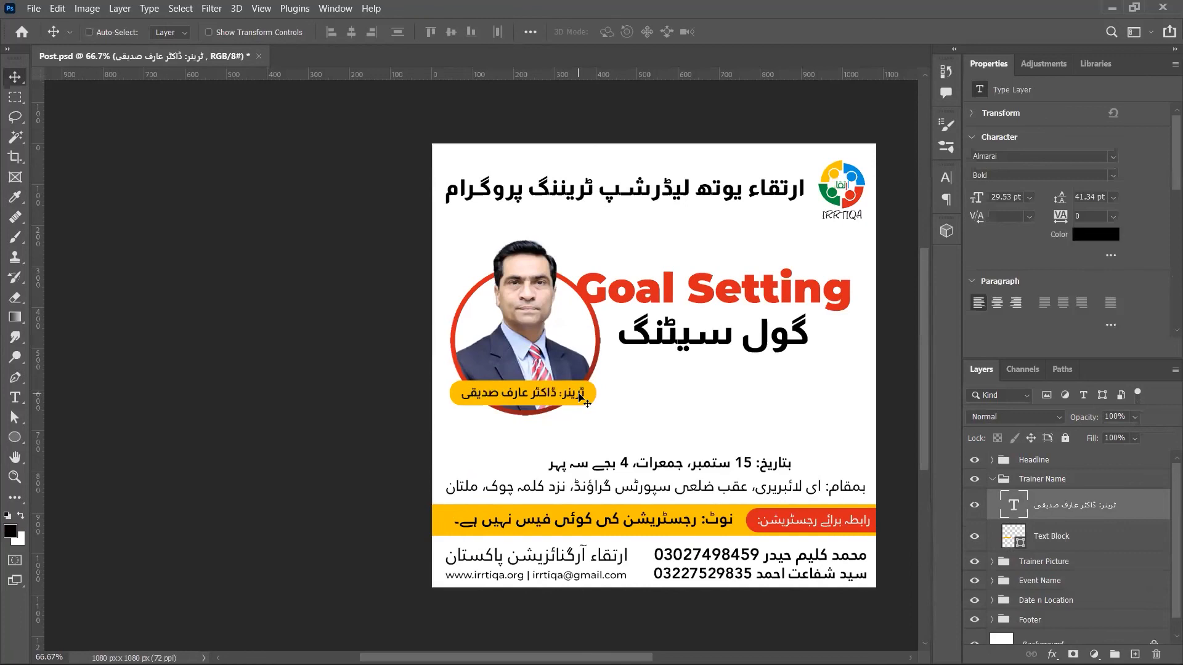
- Select the Border layer in Trainer Picture and sample the title's red and the badge's yellow as the background and foreground colours
left_click(992, 479)
left_click(992, 499)
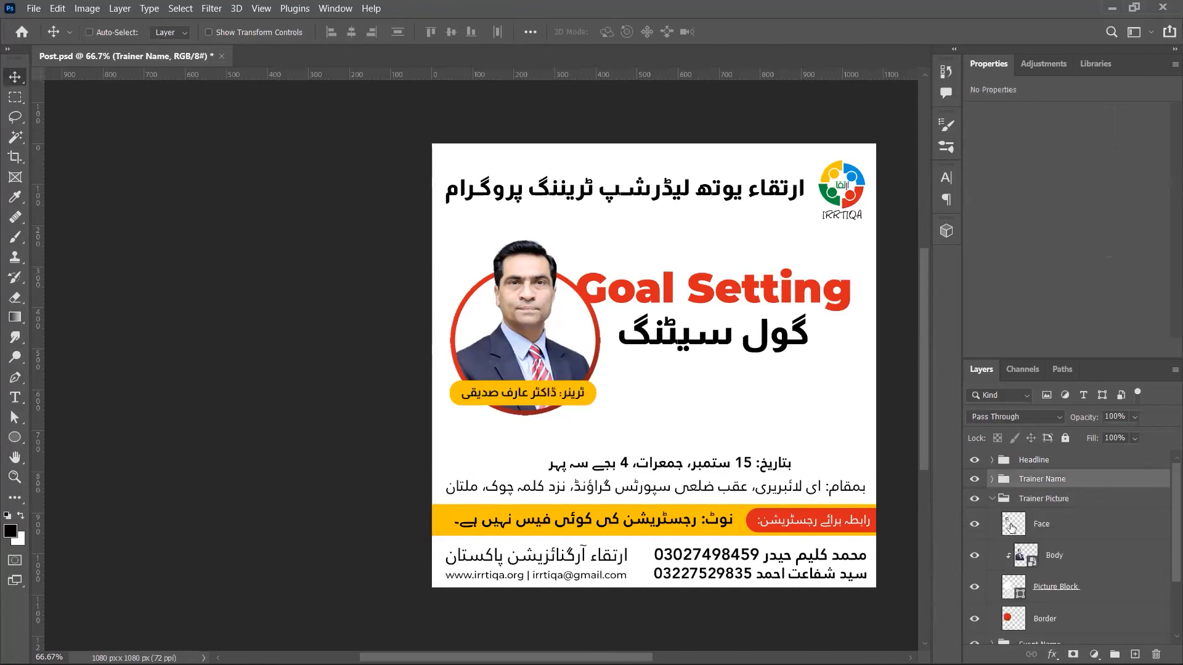
left_click(1055, 619)
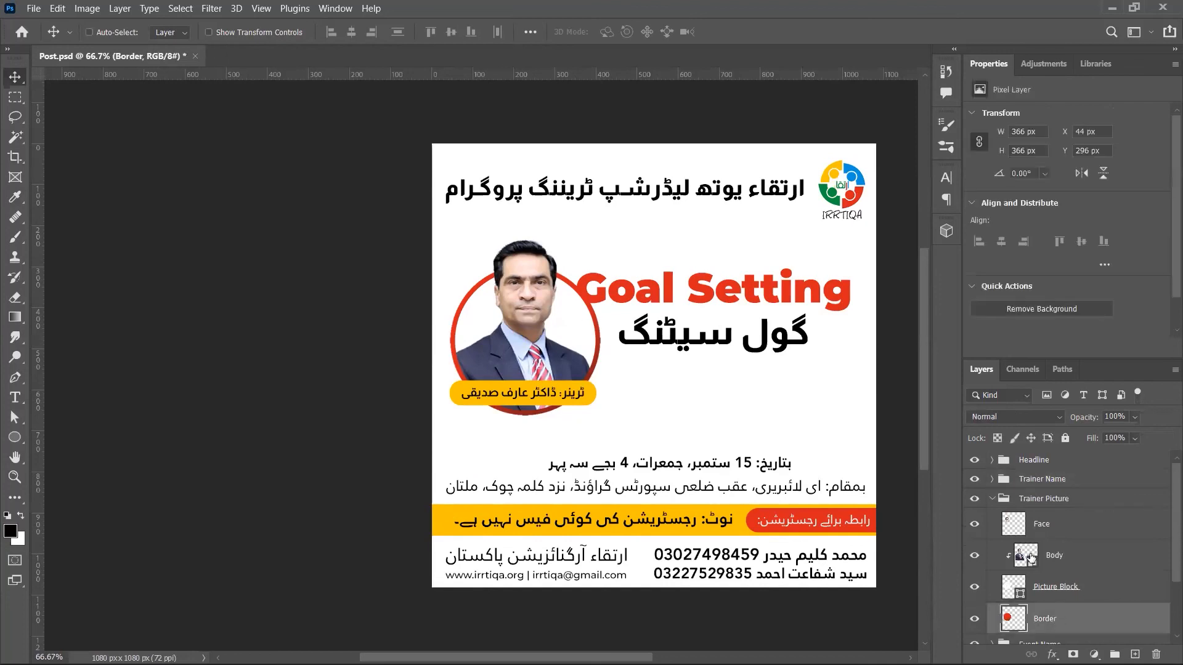
key("i")
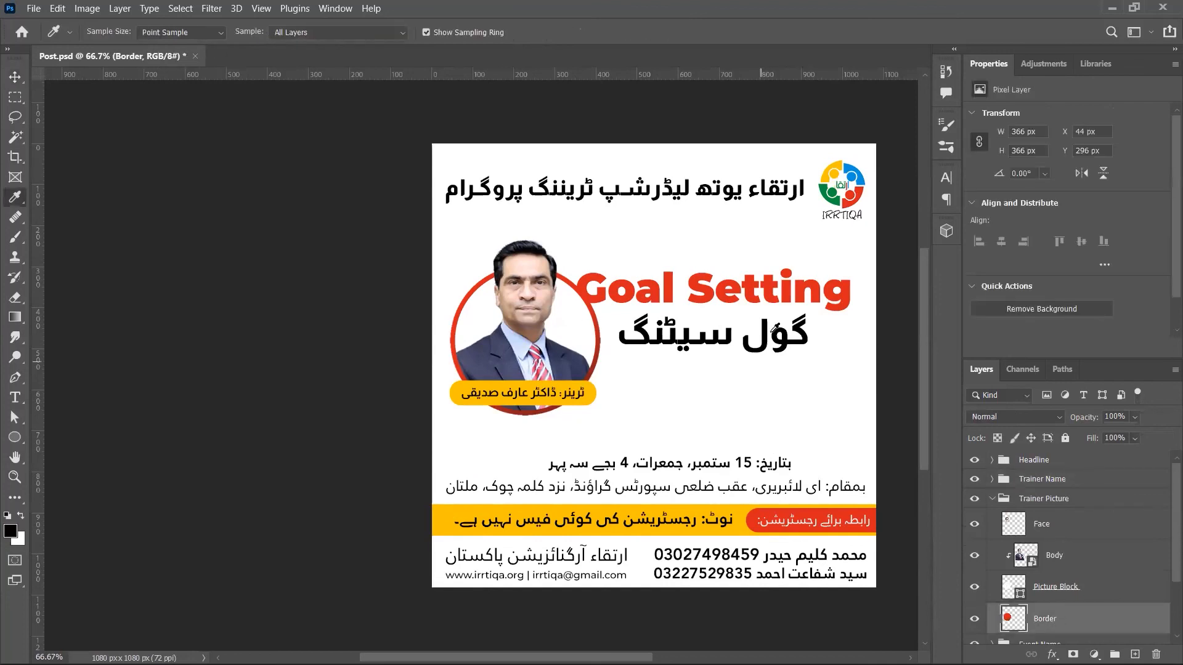
left_click(784, 291)
key("x")
left_click(592, 389)
- Try linear gradients between the sampled yellow and red on the portrait's Border ring, in both colour orders
key("g")
left_click_drag(542, 267, 549, 429)
key("ctrl+z")
left_click(1015, 623, "ctrl")
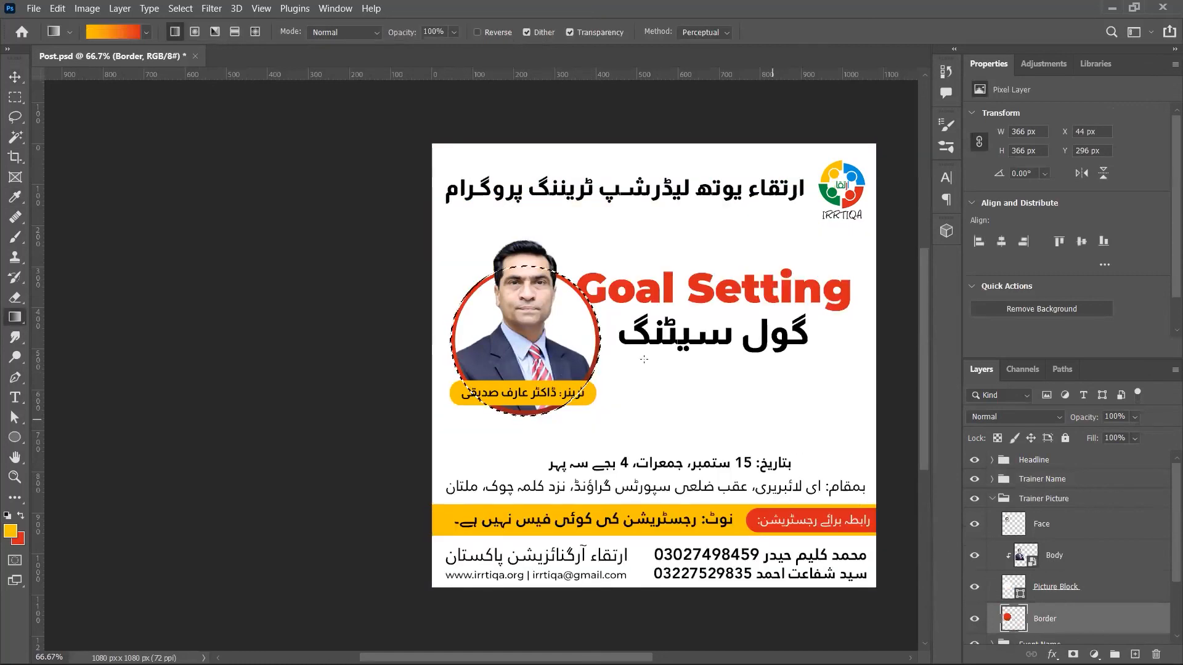
left_click_drag(534, 269, 555, 375)
key("x")
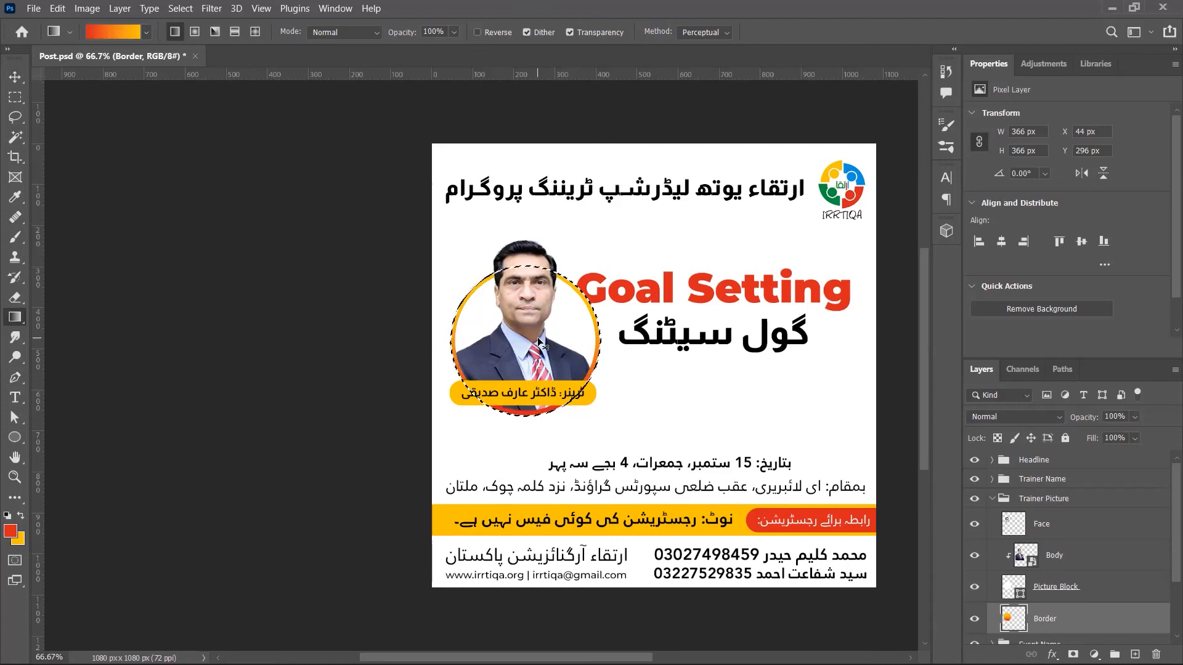
left_click_drag(556, 285, 556, 405)
key("ctrl+d")
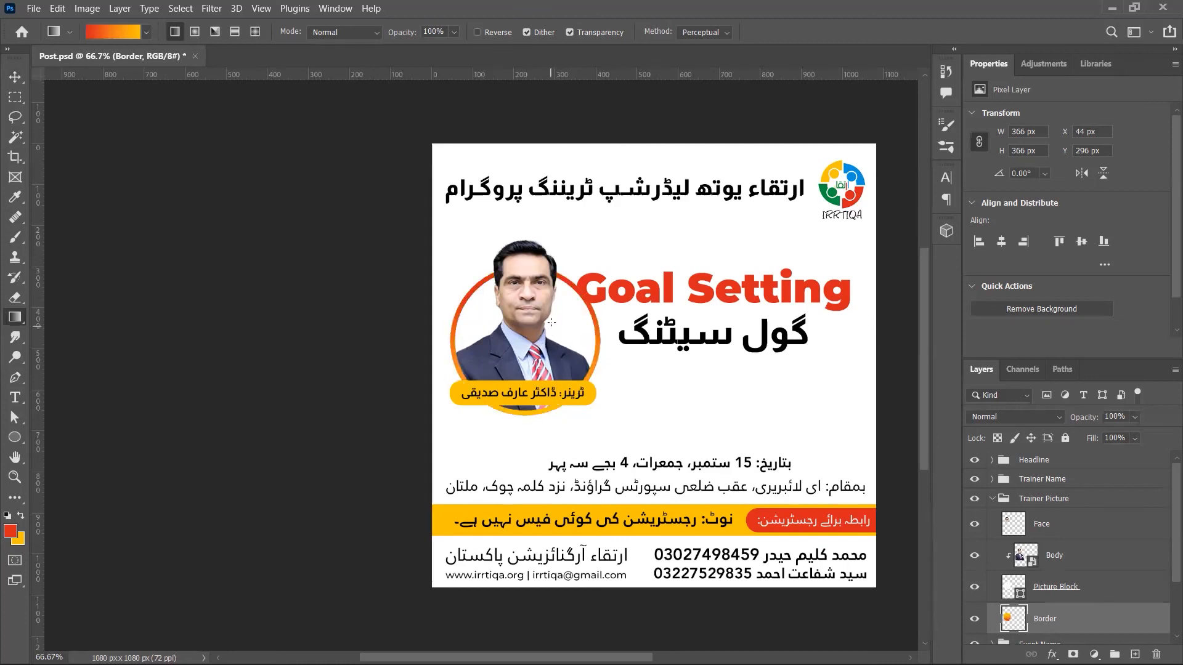
left_click_drag(545, 304, 552, 393)
scroll(975, 579, "down", 2)
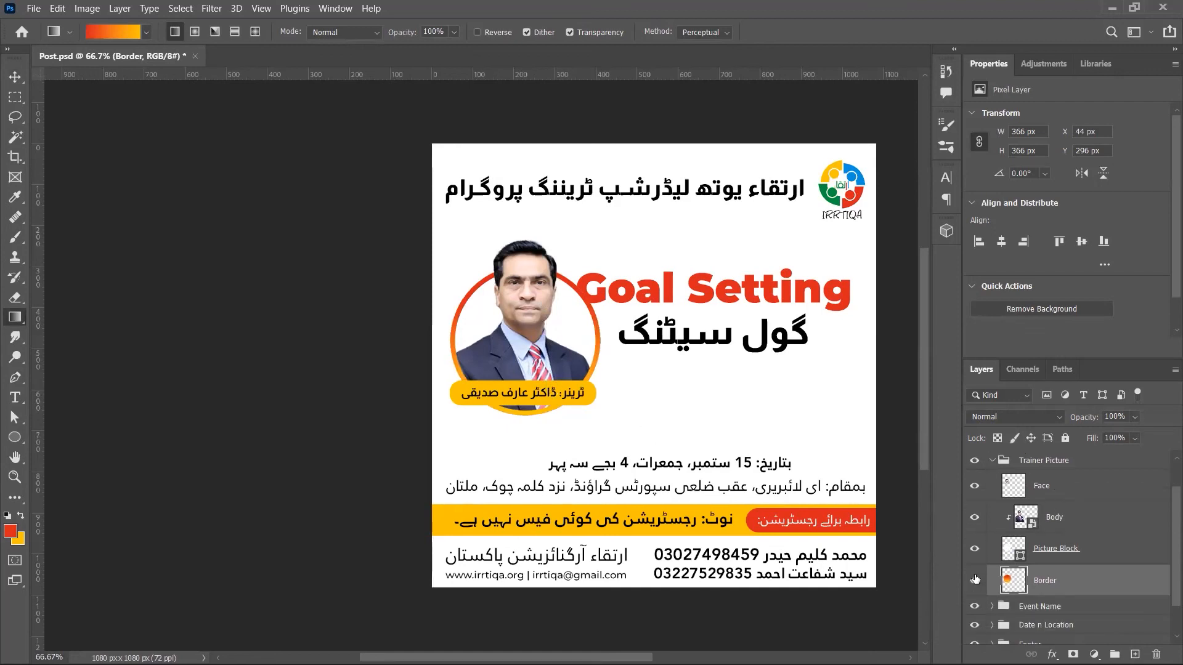
- Hide the Event Name group and fill the Border ring with the solid sampled red
left_click(974, 606)
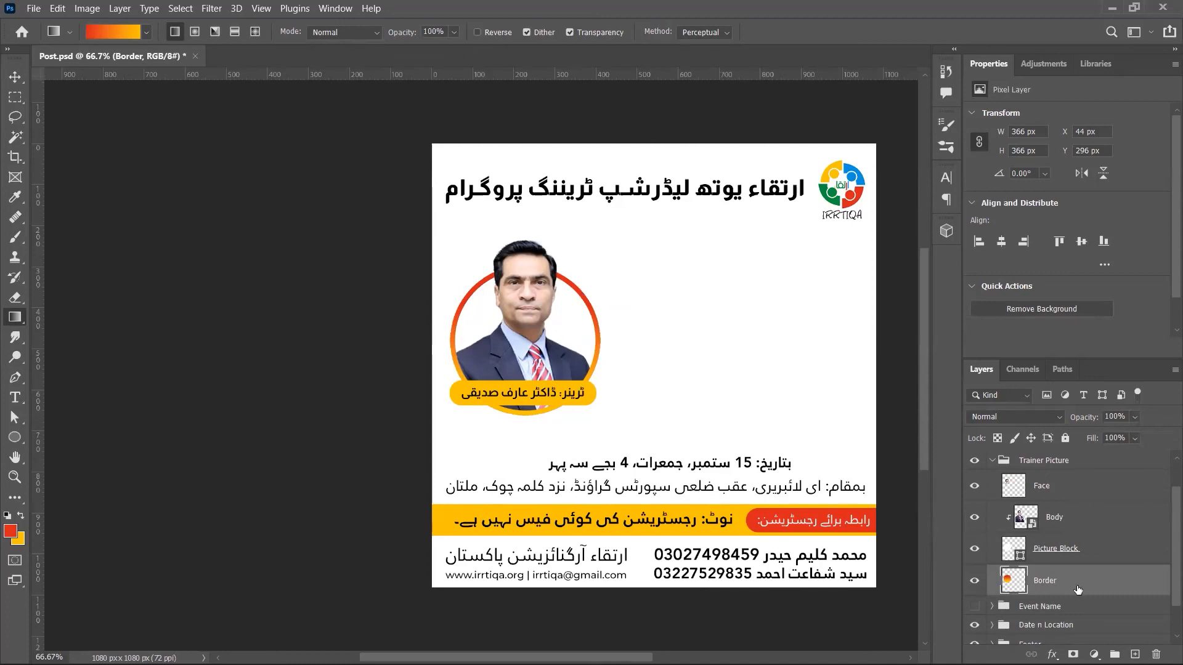
key("alt+shift+BackSpace")
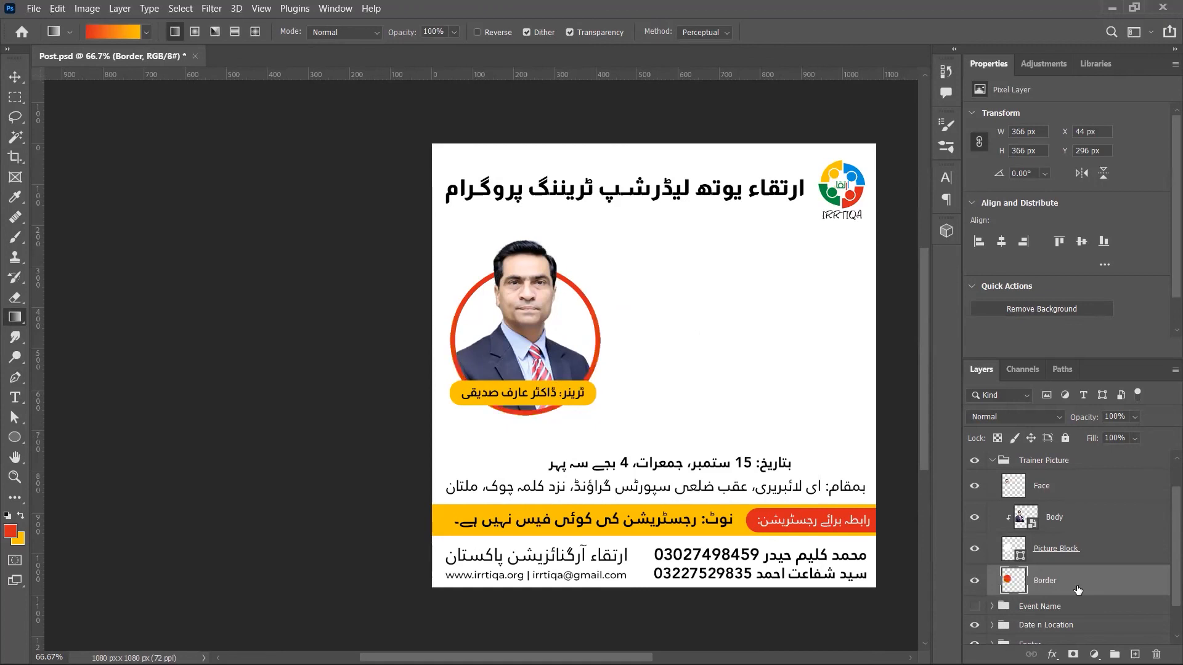
key("v")
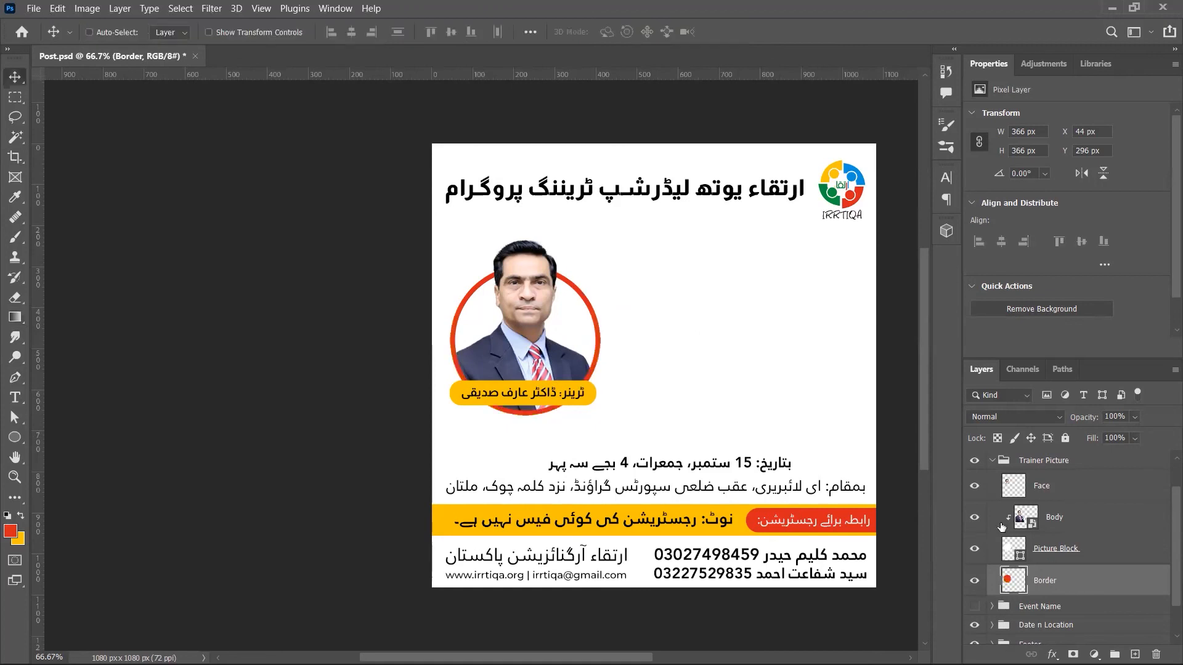
left_click(991, 460)
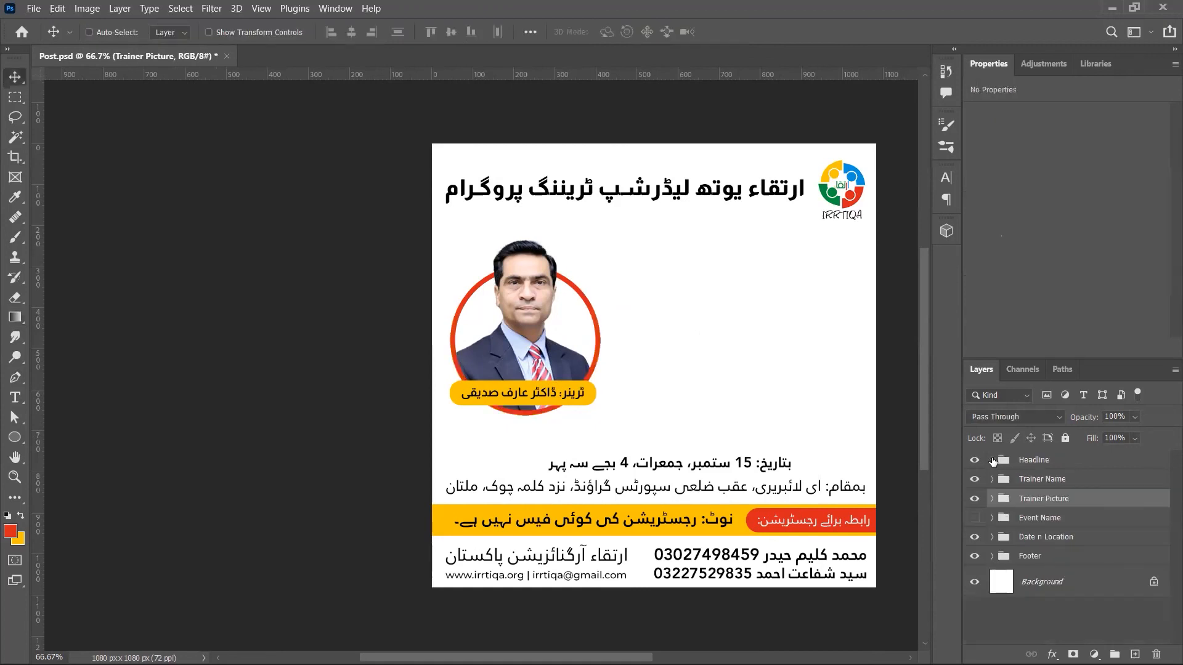
- Nudge the Trainer Name badge slightly higher over the lower part of the portrait and save the document
left_click(1018, 484)
key("Down")
key("Down")
key("Down")
key("Down")
key("Down")
key("Down")
key("Down")
key("Down")
key("Down")
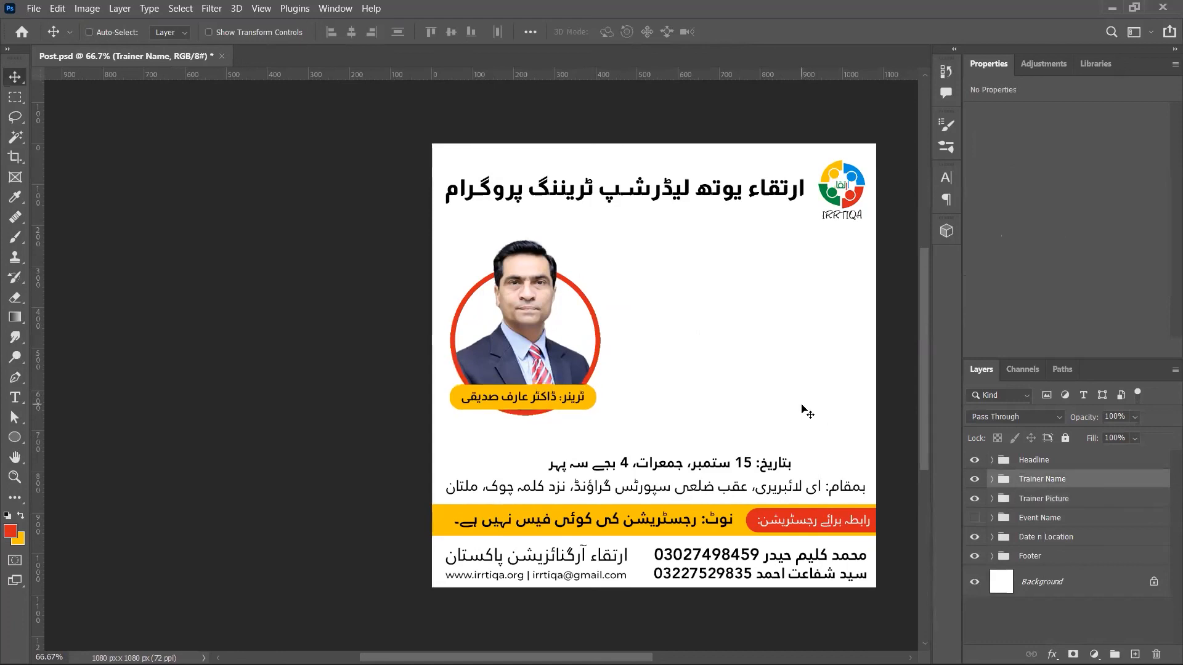
key("shift+Up")
key("shift+Up")
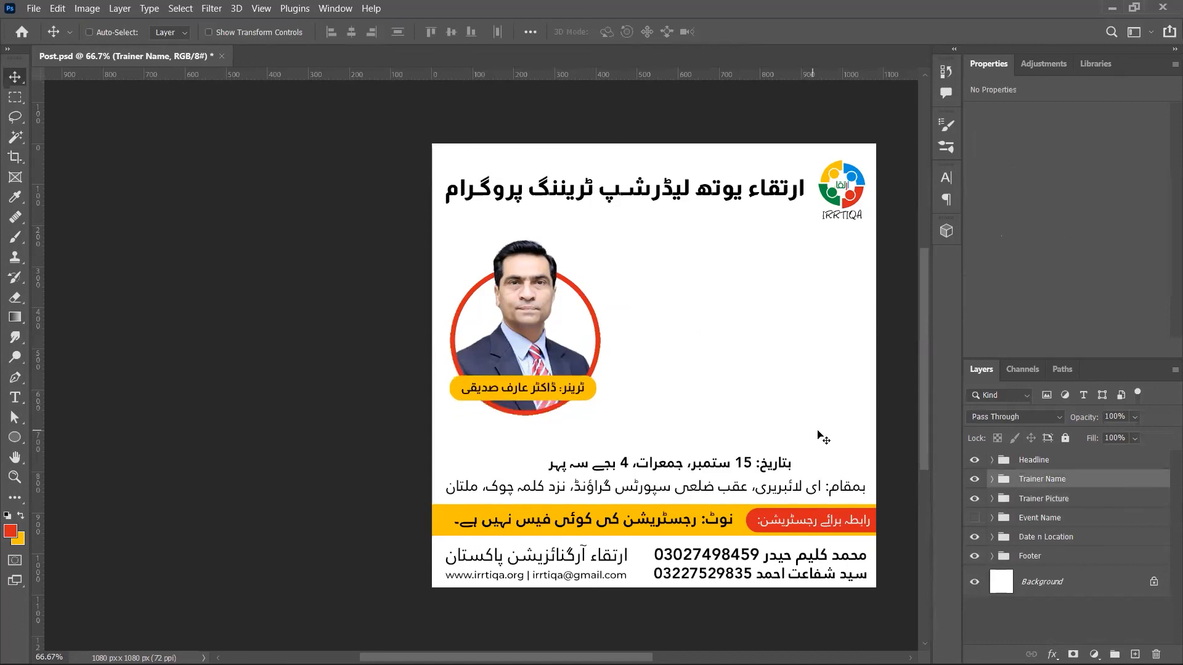
key("ctrl+s")
- Move both trainer groups together about 18 px right and 25 px down, then show the Event Name group and lower it too
left_click(1060, 503, "shift")
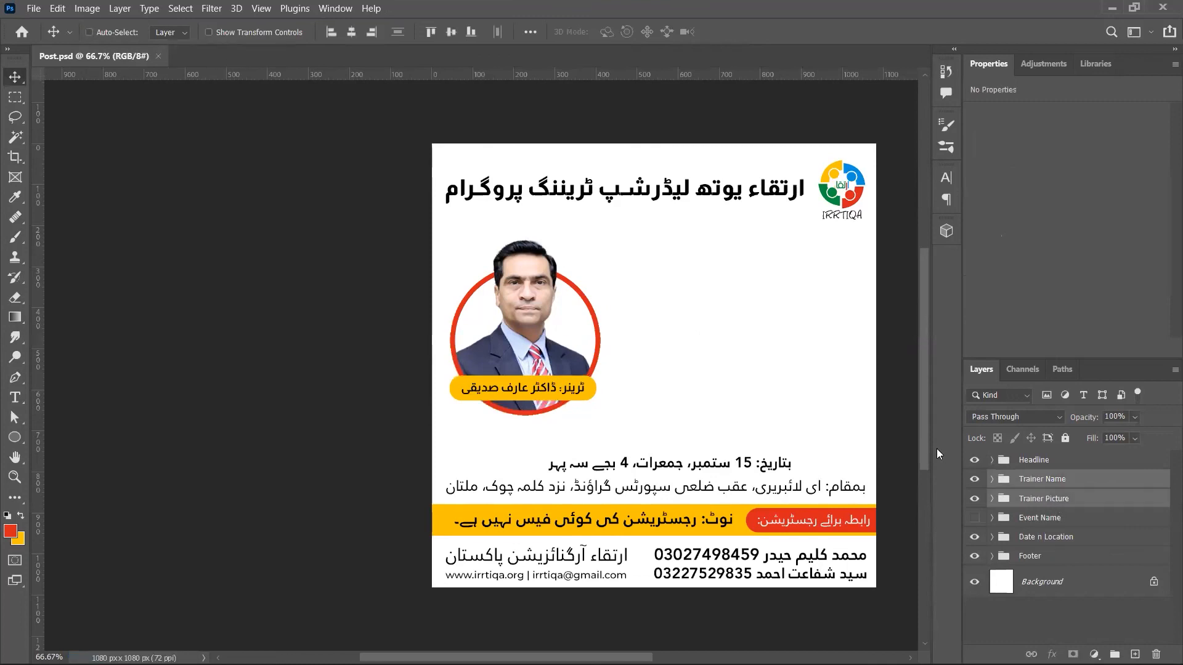
left_click_drag(652, 388, 656, 394)
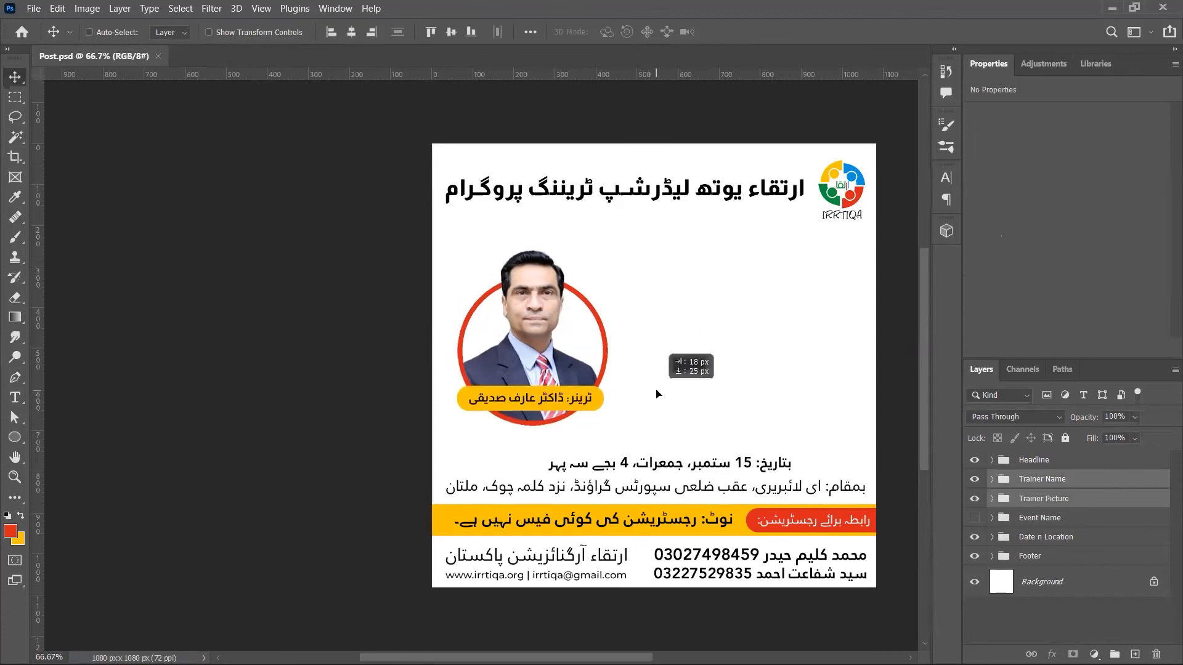
left_click(974, 518)
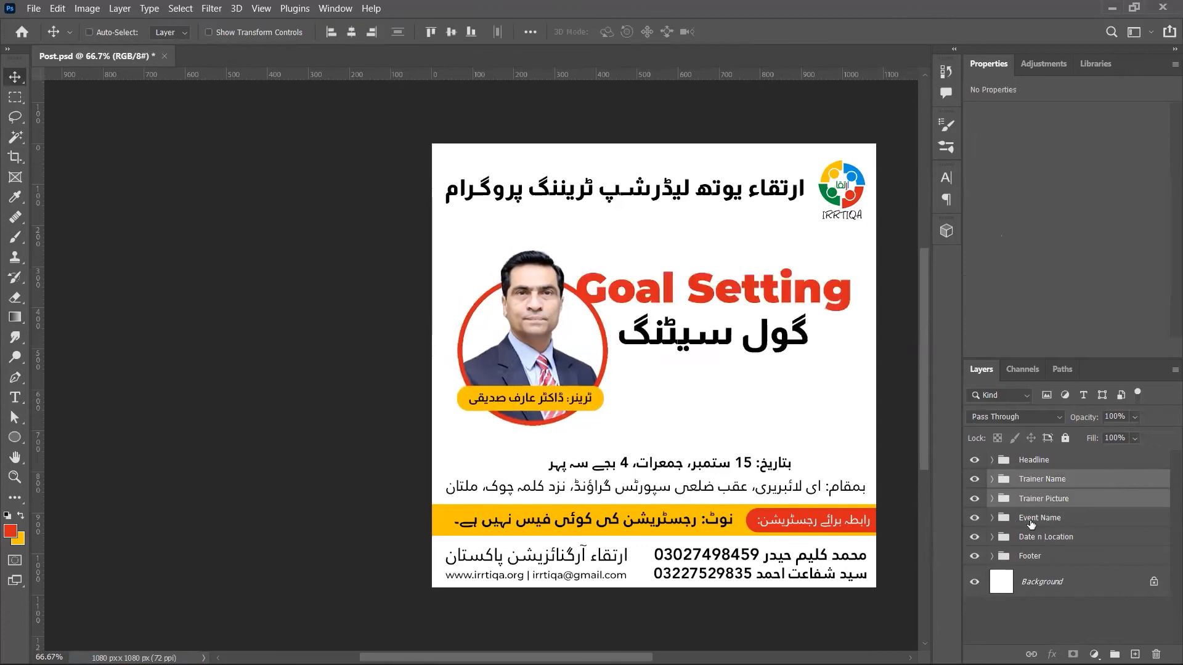
left_click(1030, 521)
left_click_drag(791, 317, 803, 340)
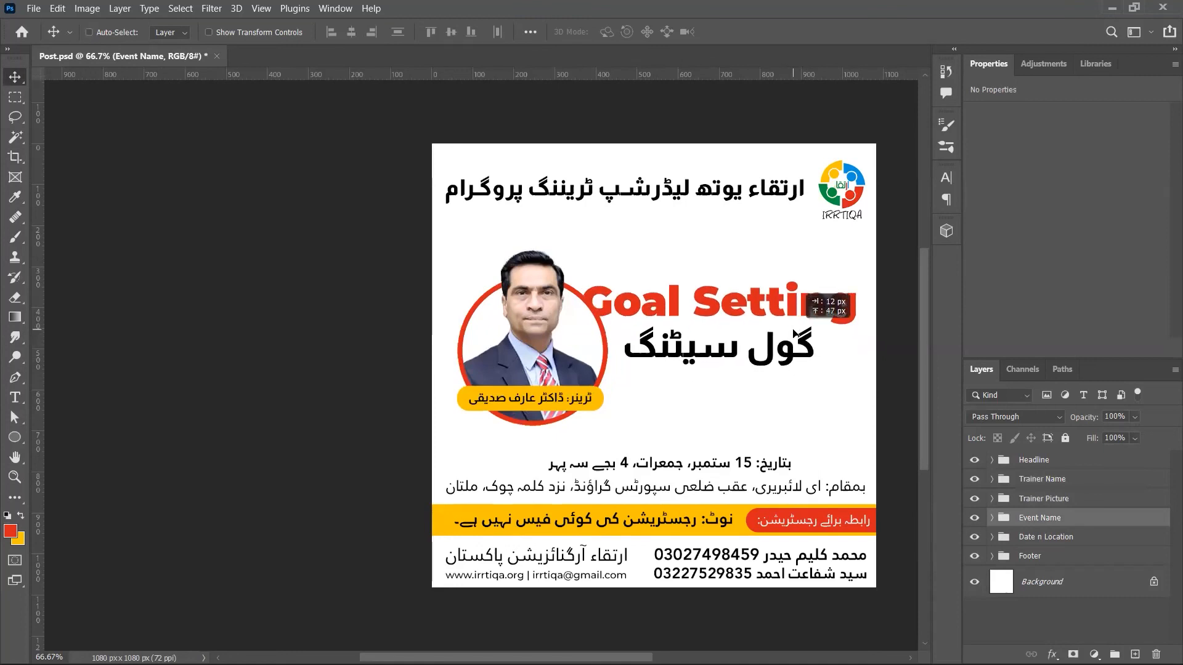
- Scale the Trainer Name and Trainer Picture groups down together to a badge width of about 310 px and move them clear of the title
left_click(1070, 500)
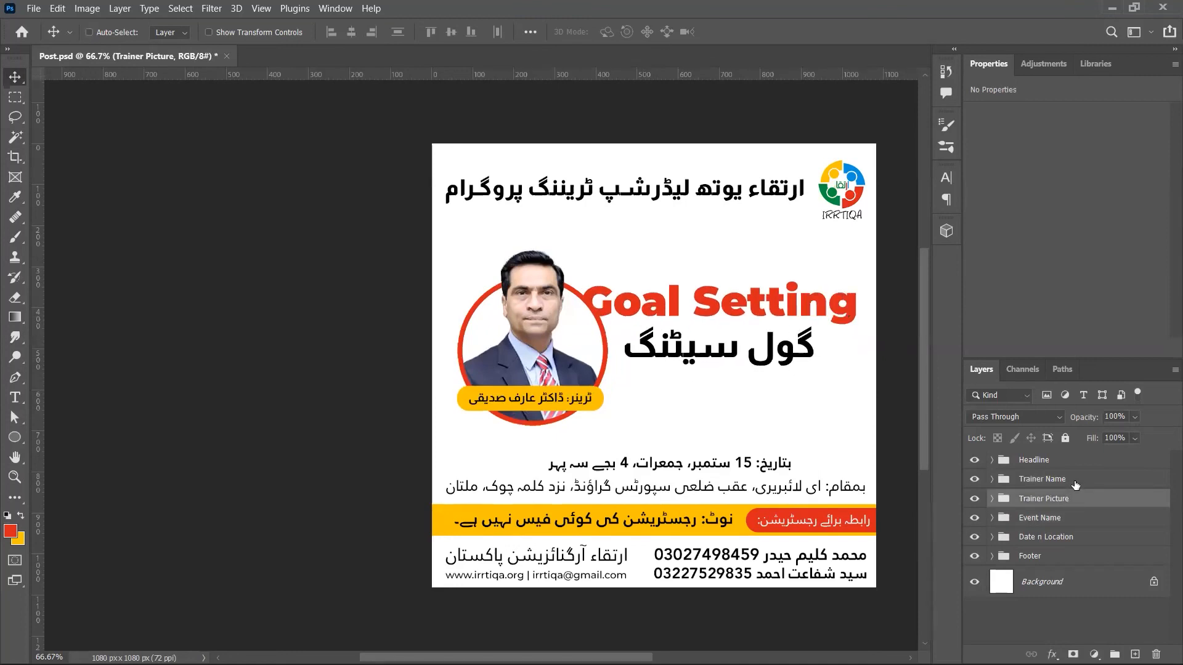
key("ctrl+t")
mouse_move(618, 259)
left_mouse_down()
mouse_move(612, 242)
mouse_move(612, 265)
left_mouse_up()
key("Return")
left_click_drag(603, 349, 582, 330)
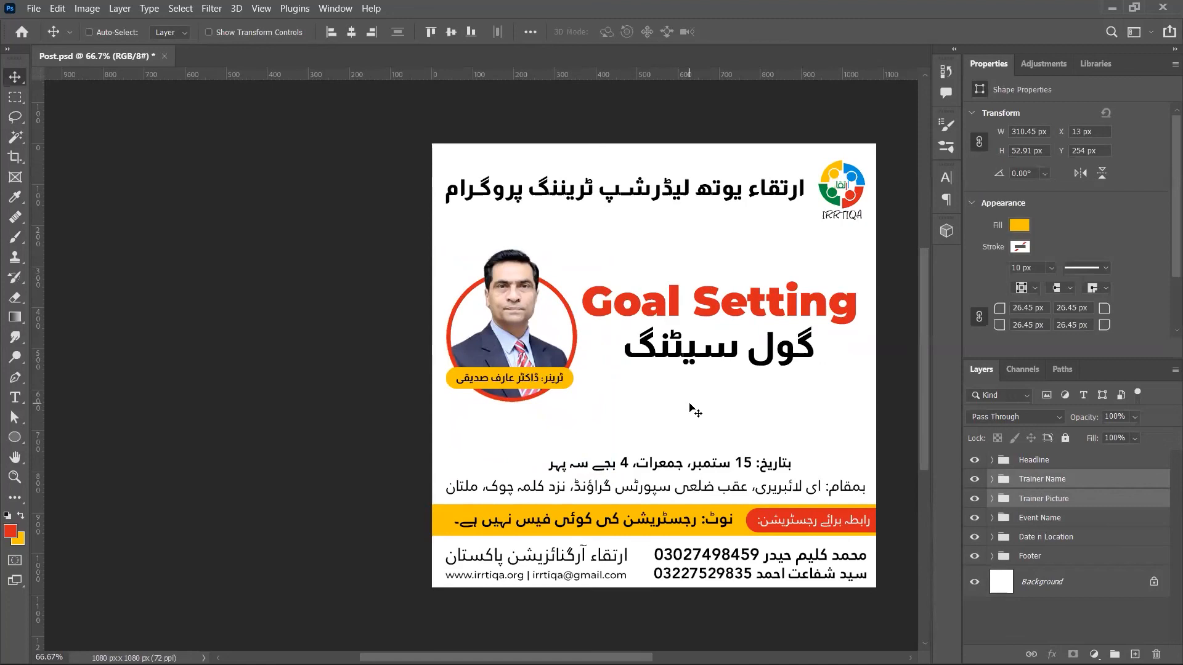
- Stack the trainer groups above the event title and centre the stack horizontally on the canvas, between the headline and the date line
left_click_drag(561, 359, 770, 240)
left_click(1029, 573, "ctrl")
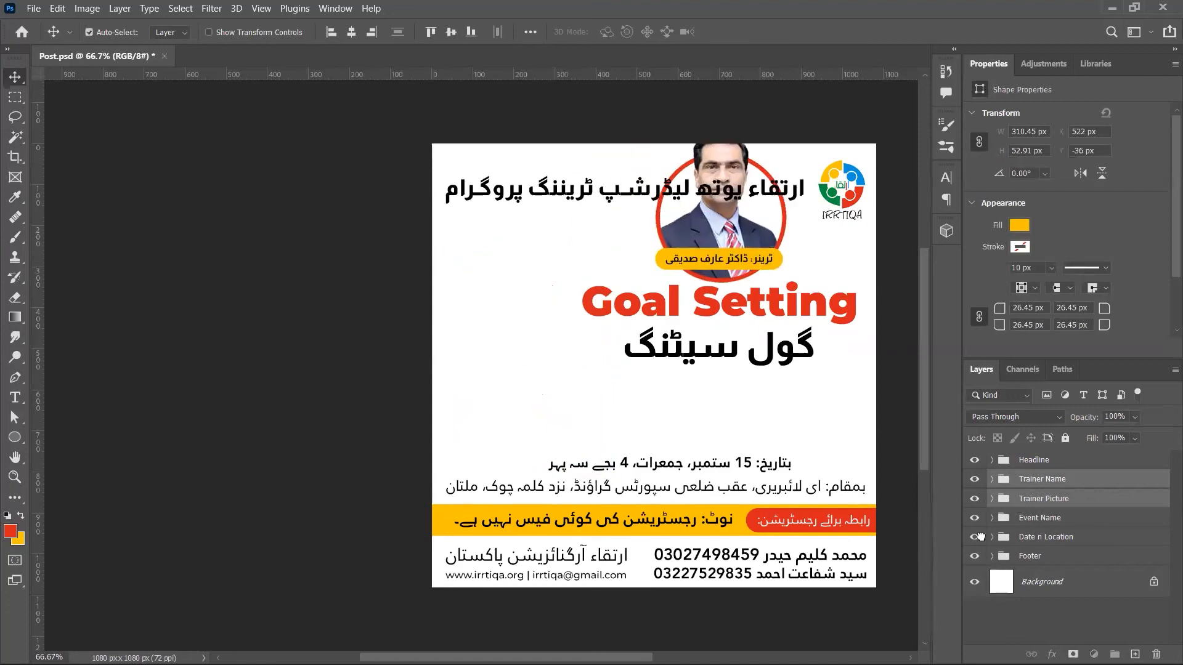
left_click(1057, 520, "ctrl")
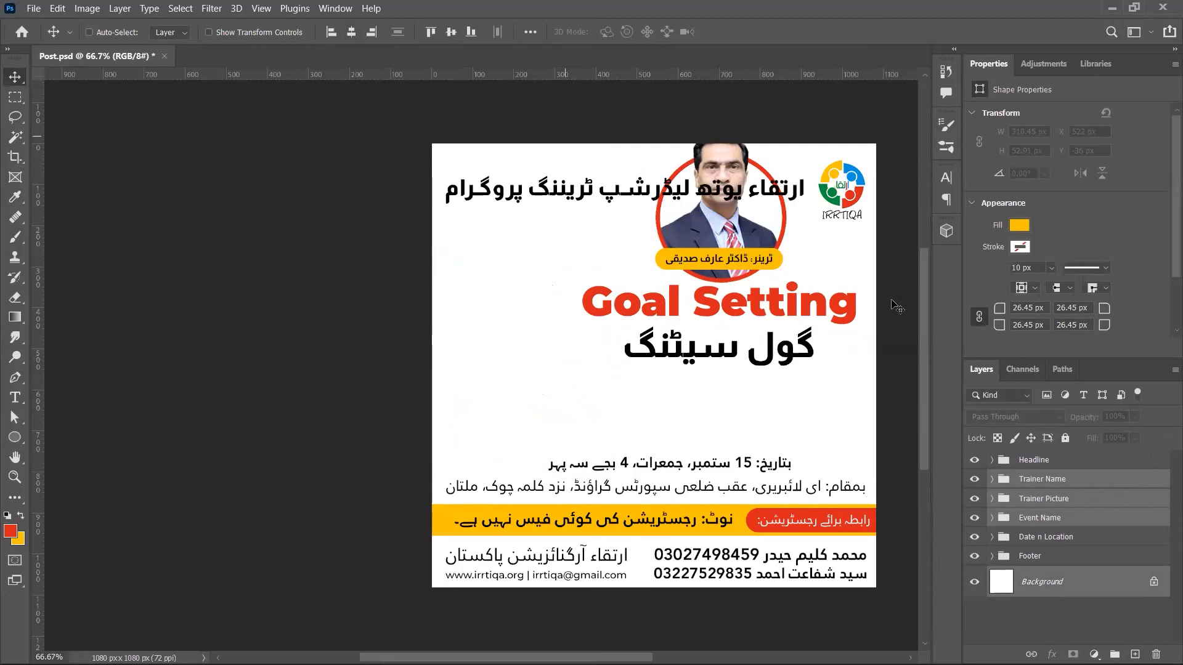
left_click(351, 32)
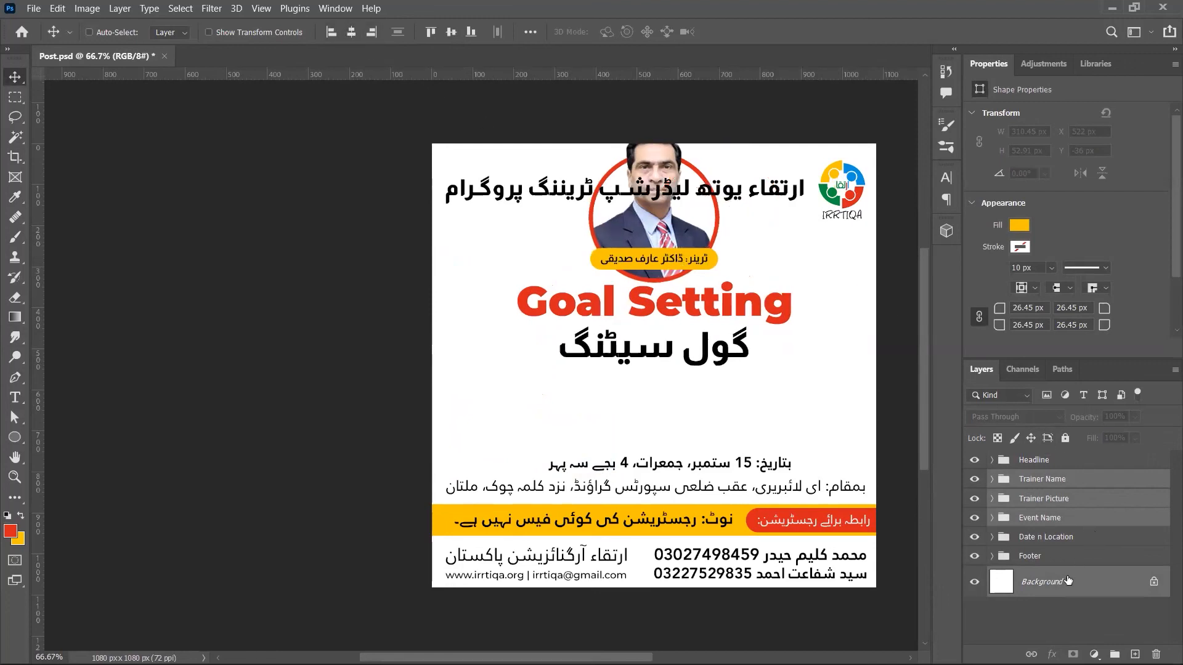
left_click_drag(748, 340, 750, 397)
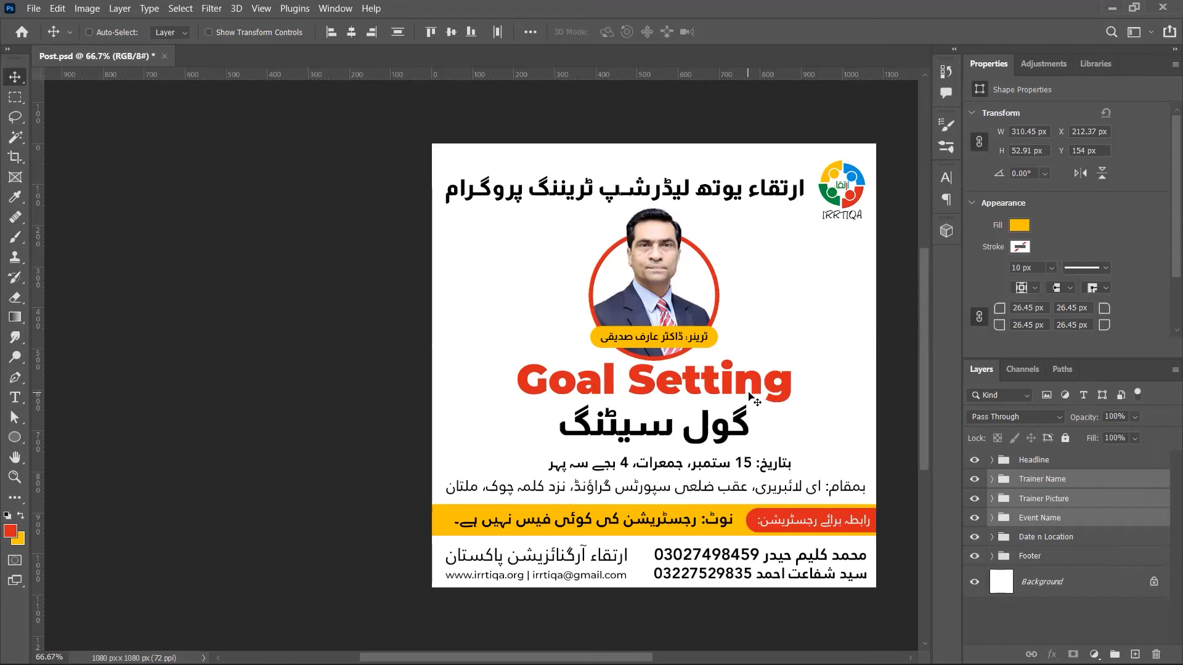
- Lower the Event Name group slightly and scale both trainer groups to 89.64%, leaving a gap between the portrait and the title
left_click(1008, 525)
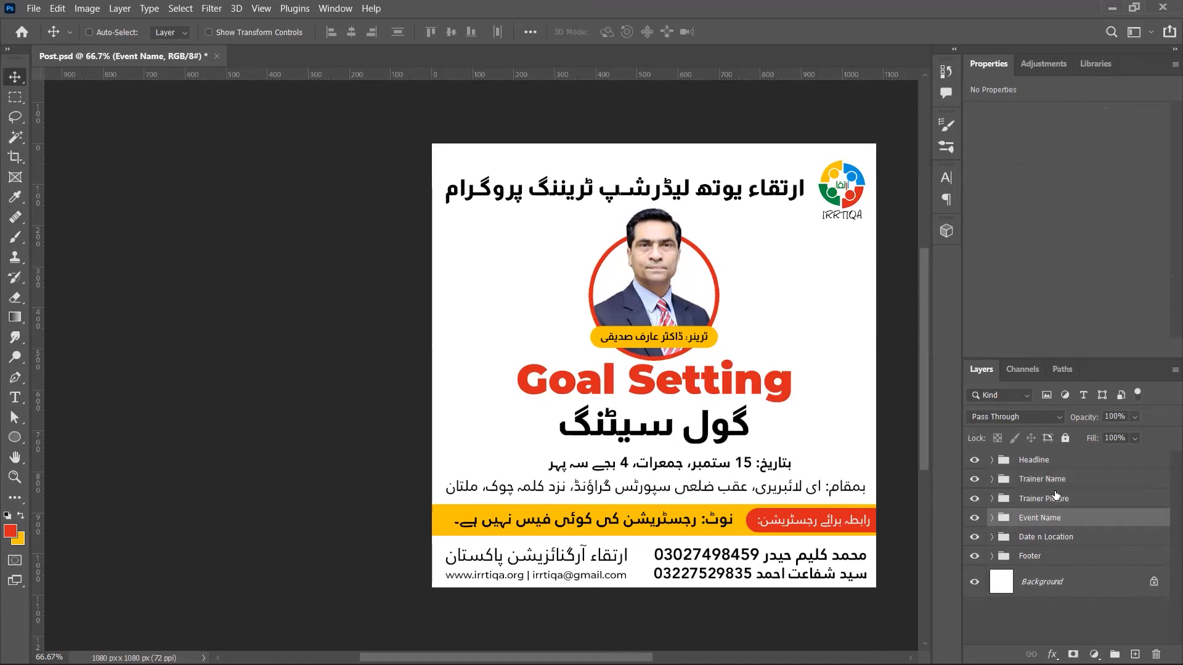
key("shift+Down")
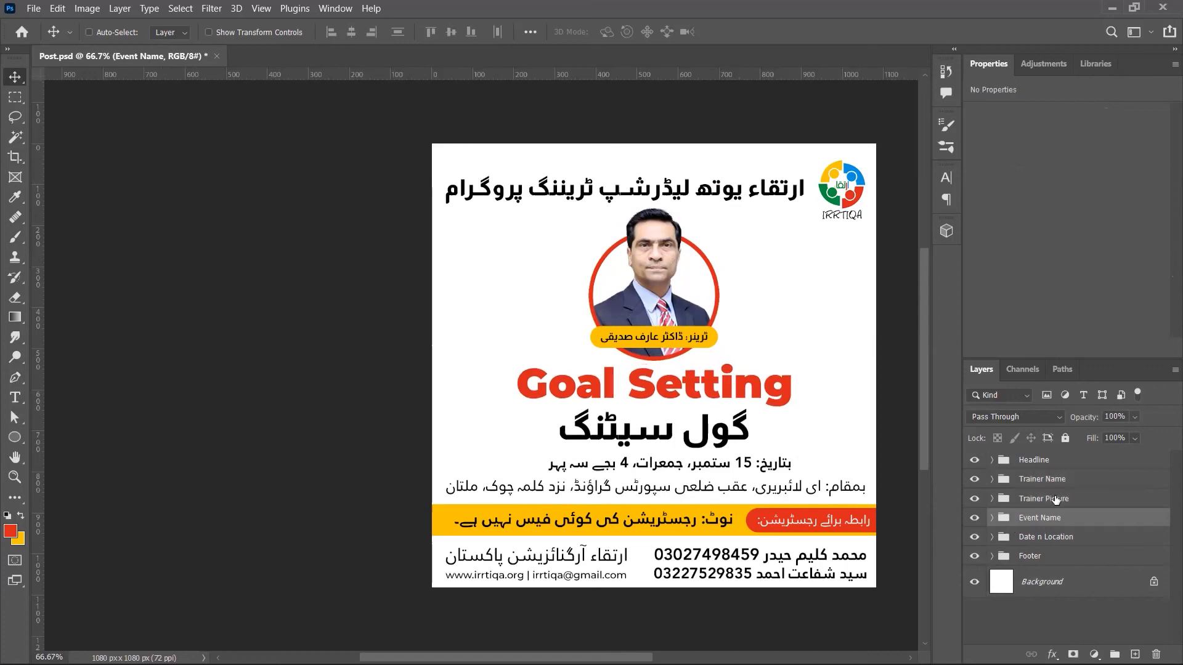
left_click(1054, 498)
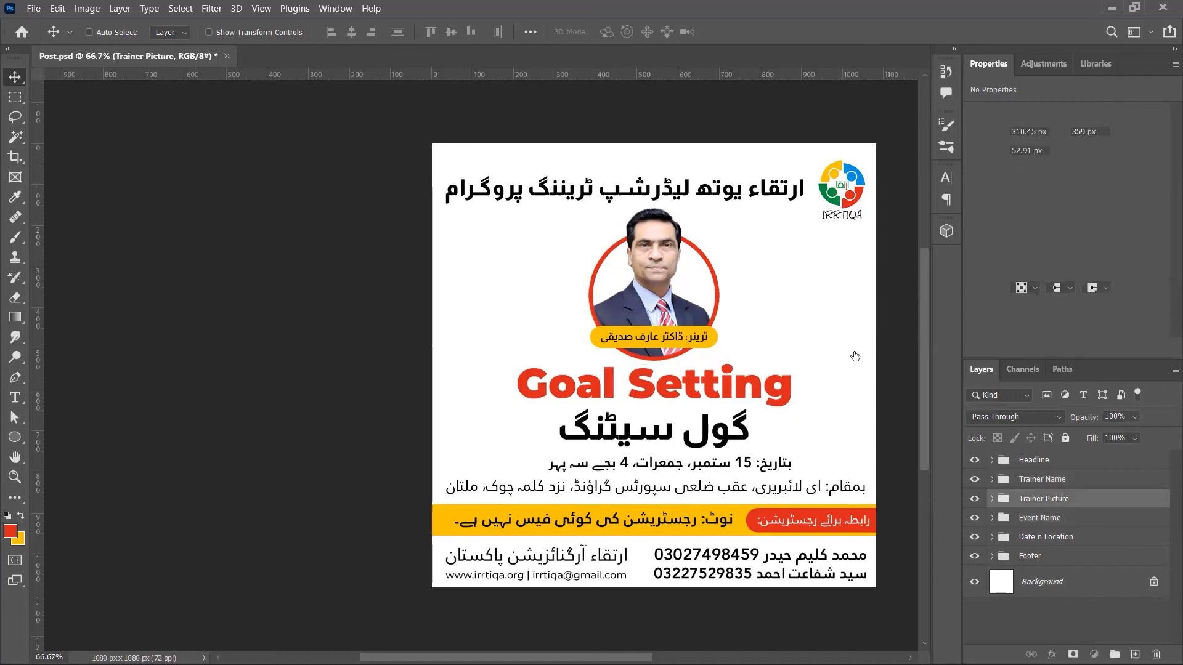
key("ctrl+t")
left_click_drag(727, 207, 718, 219)
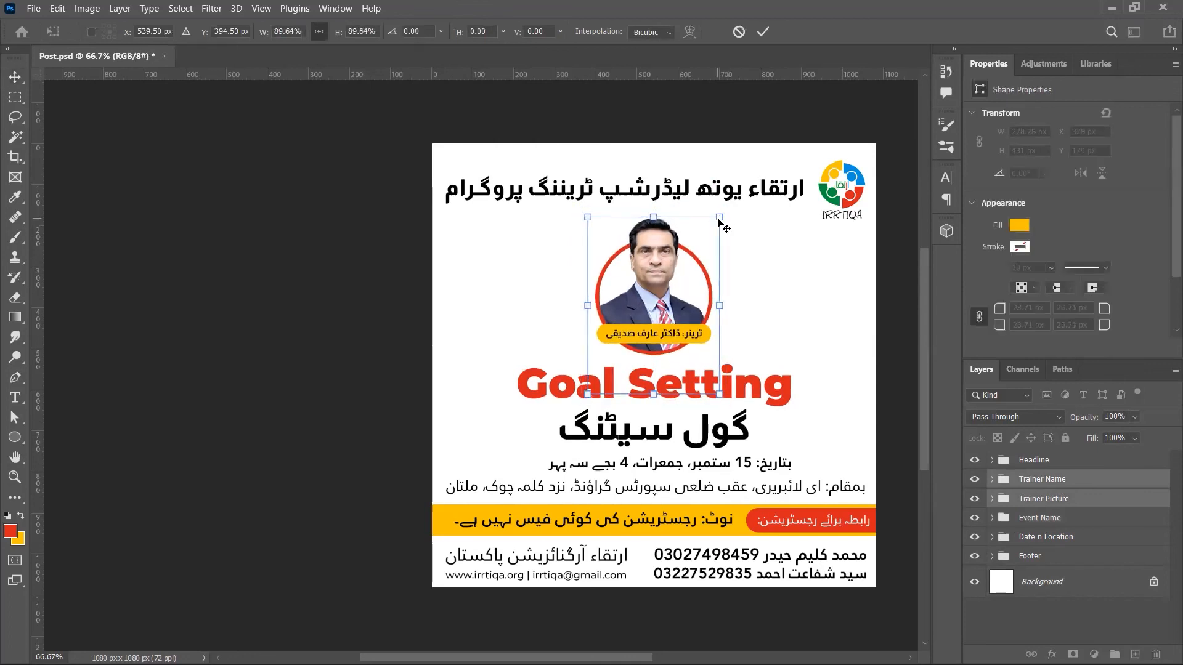
key("Return")
left_click_drag(698, 271, 698, 265)
- Set the Goal Setting text in All Caps and reposition it centred just below the portrait
left_click(725, 379, "ctrl")
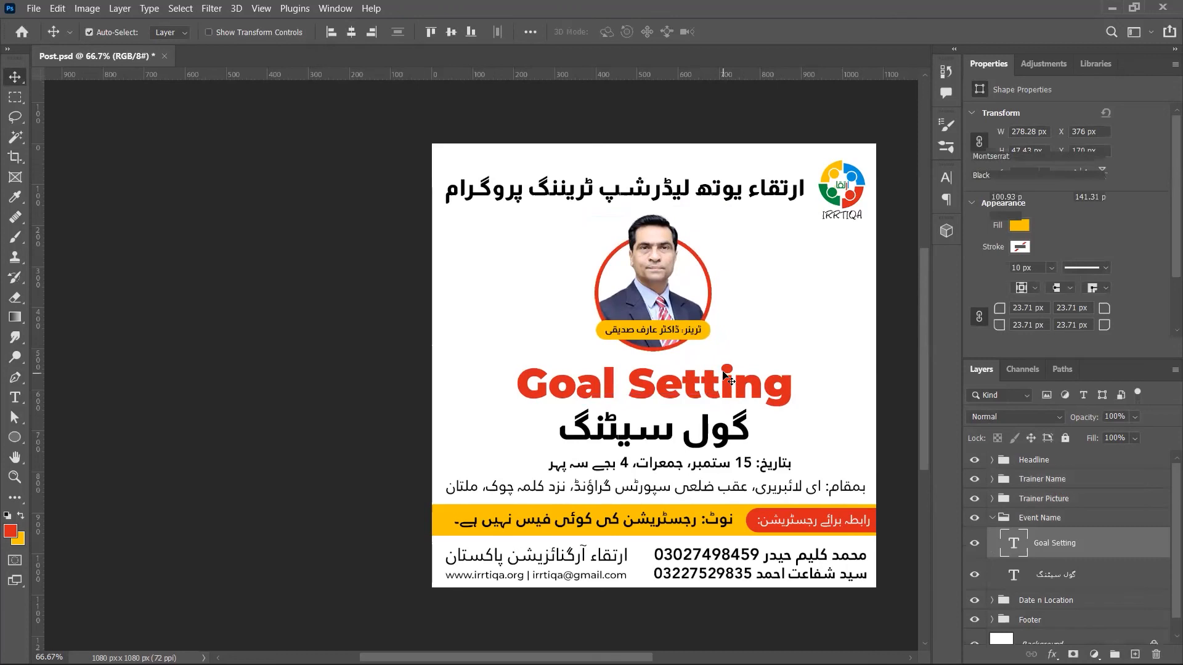
left_click_drag(723, 370, 723, 363)
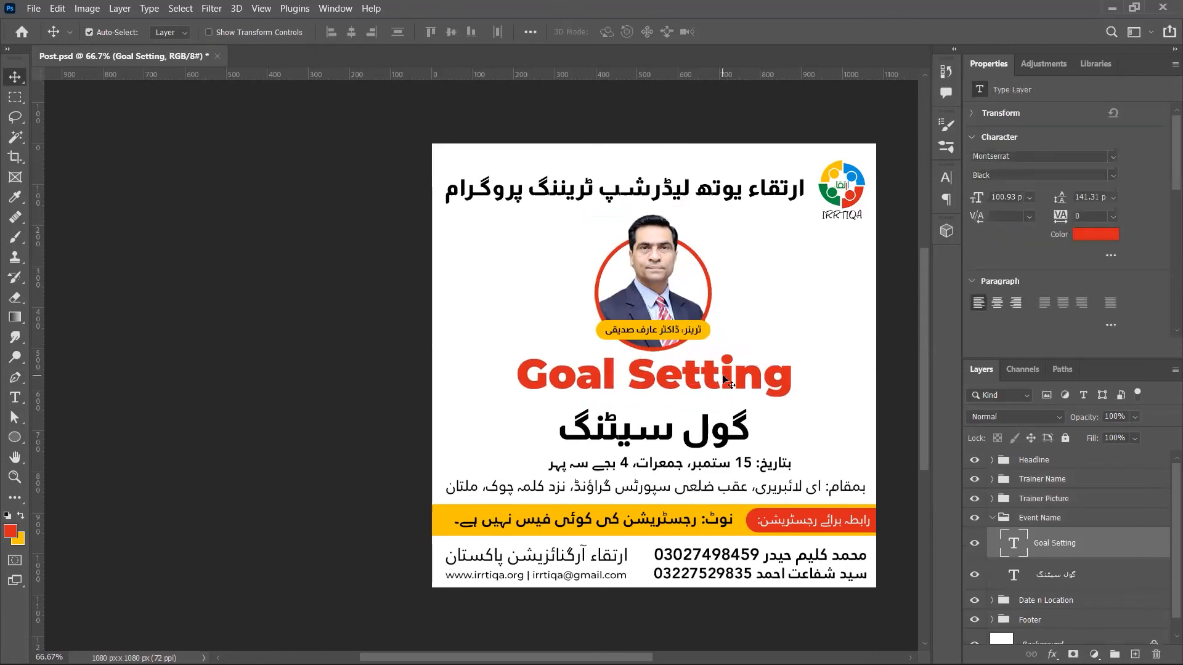
double_click(726, 383)
key("ctrl+a")
left_click(946, 178)
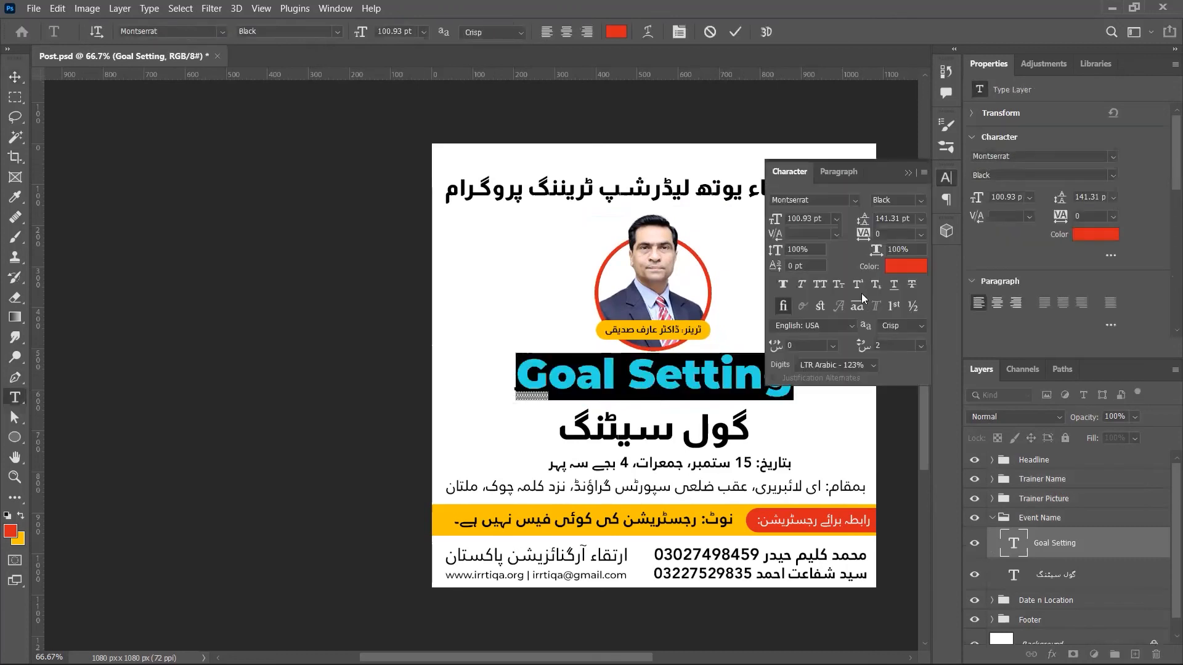
left_click(820, 284)
left_click(909, 173)
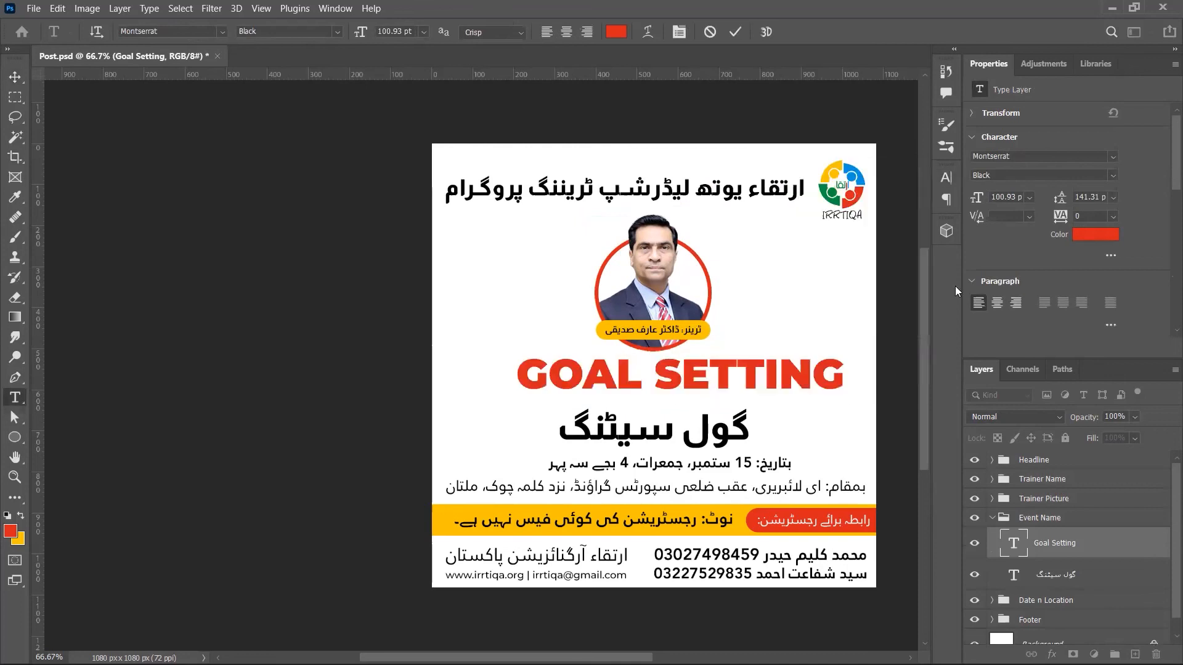
key("ctrl+Return")
key("v")
mouse_move(816, 408)
left_mouse_down()
mouse_move(782, 411)
mouse_move(799, 413)
left_mouse_up()
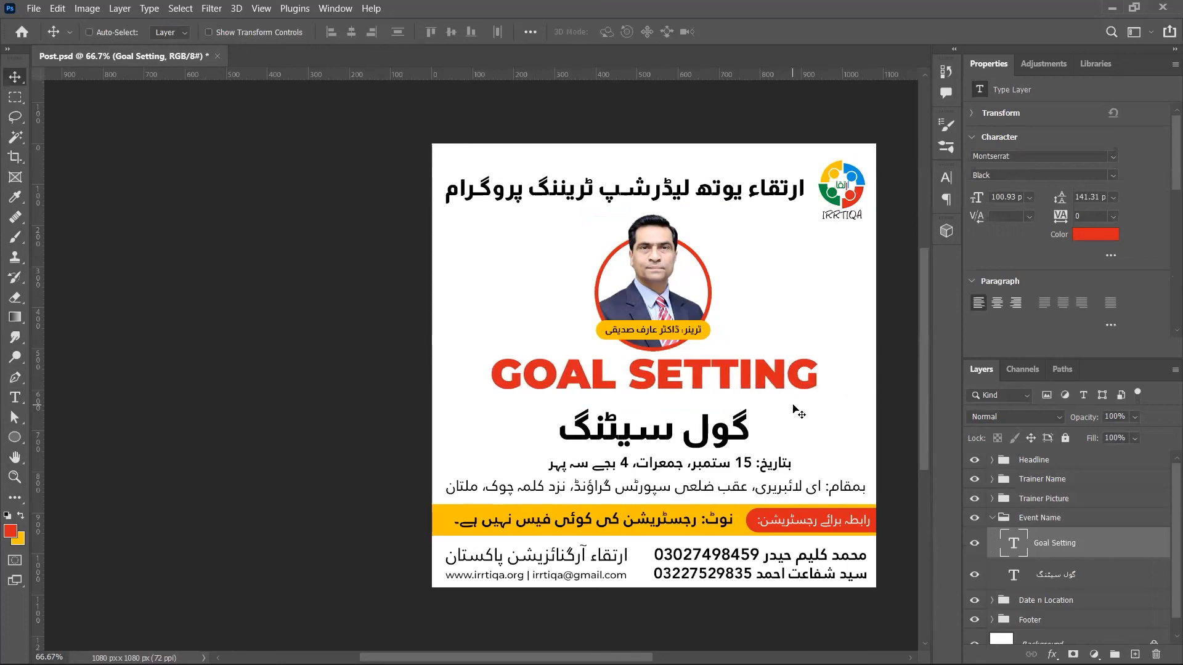
- Undo the All Caps change on the Goal Setting title and move the title down about 21 px
key("ctrl")
key("ctrl+z")
key("ctrl+z")
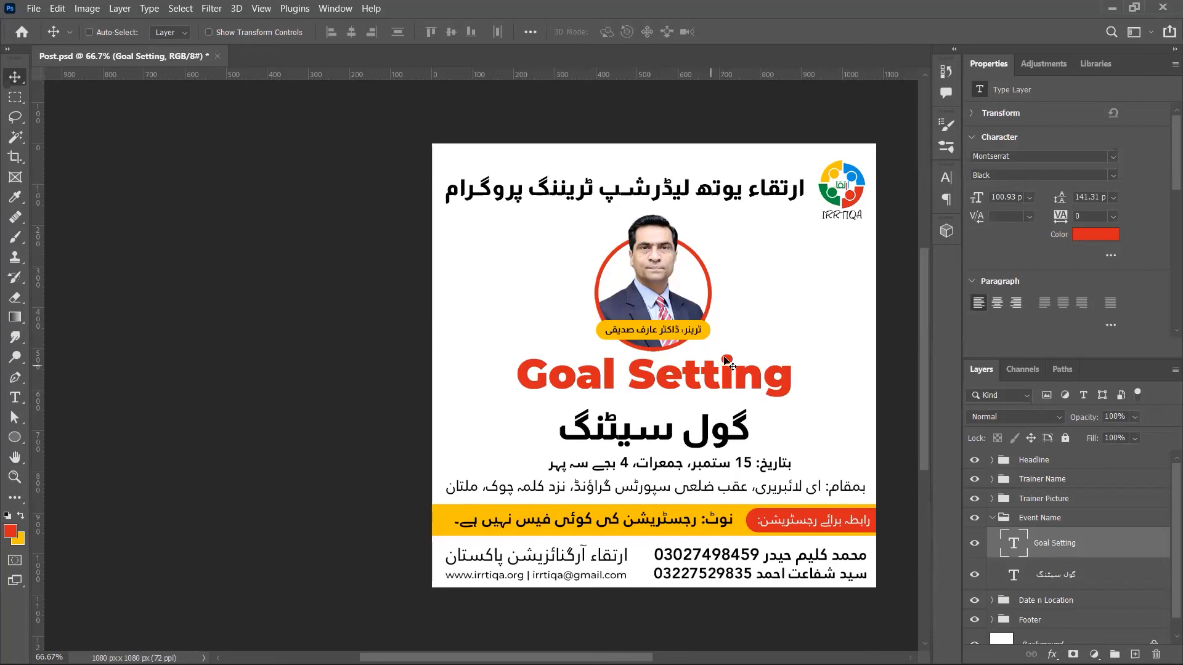
left_click_drag(697, 373, 699, 377)
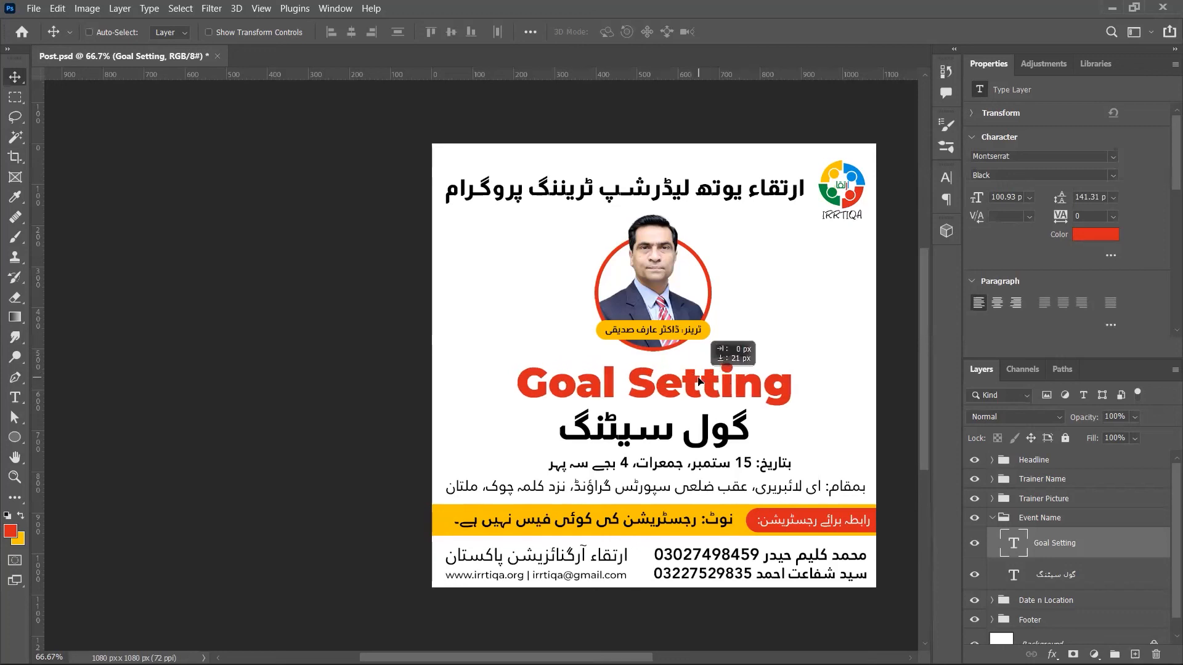
- Scale the Urdu event title down slightly and fine-tune the title pair's position below the portrait
left_click(728, 439, "ctrl")
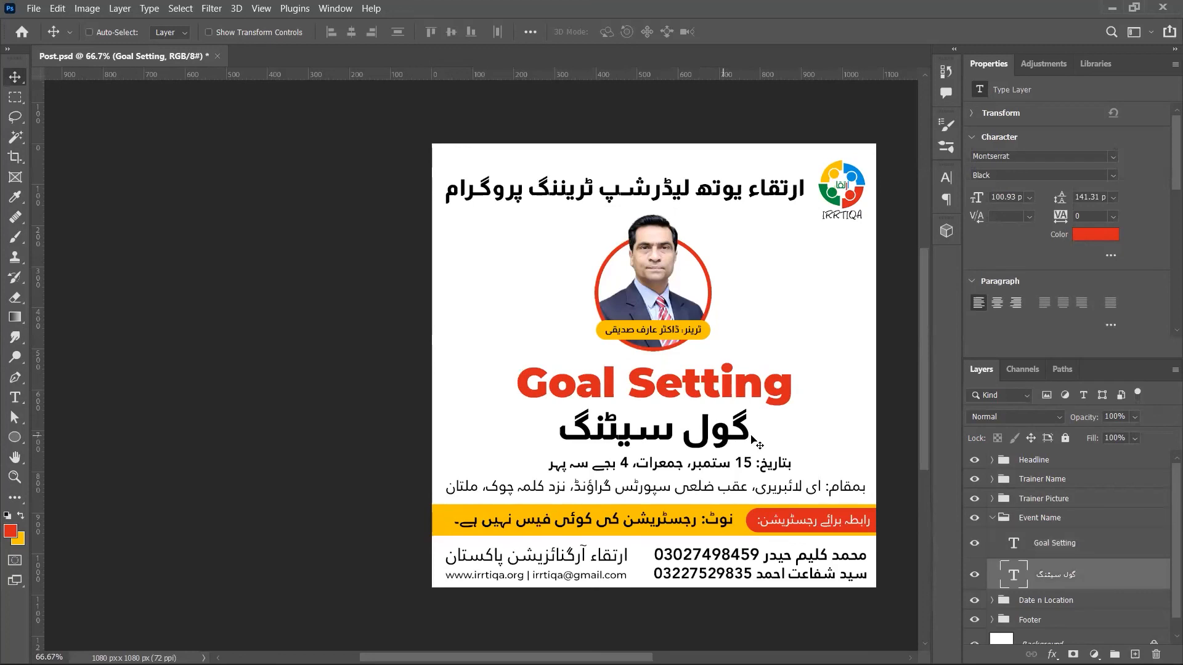
key("ctrl+t")
key("Return")
left_click_drag(752, 406, 738, 411)
left_click(991, 518)
left_click_drag(857, 480, 857, 477)
- Lower the Trainer Picture group slightly and raise the Headline group by about 18 px
left_click(1042, 494, "ctrl")
left_click_drag(791, 380, 792, 387)
left_click(1023, 460)
left_click_drag(878, 414, 877, 407)
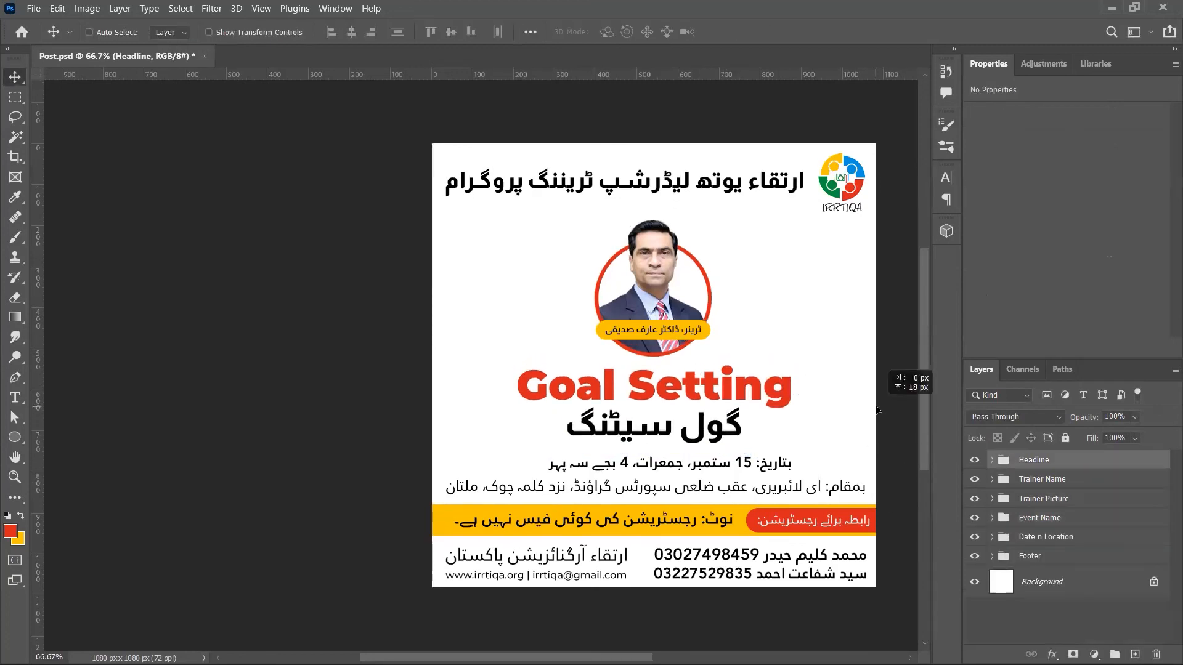
- Nudge the trainer and Event Name groups up and the date and footer groups down slightly, and save the document
left_click(771, 472)
left_click(791, 494, "ctrl+shift")
key("Down")
left_click(991, 537)
left_click(1025, 557, "ctrl")
key("Down")
key("i")
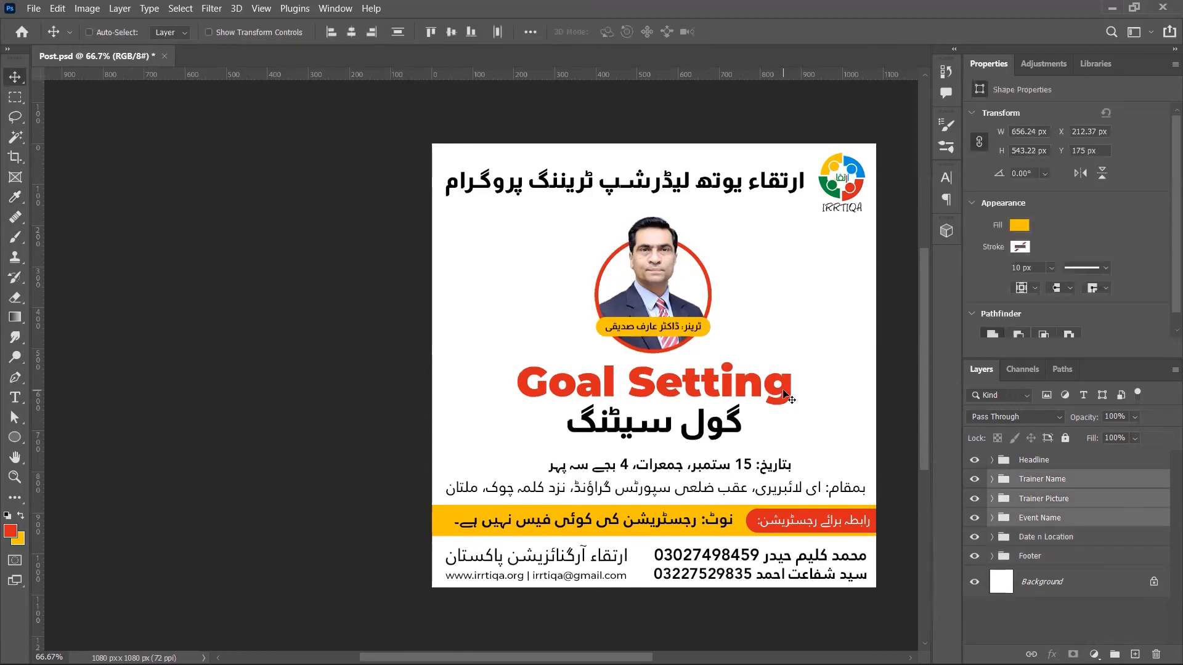
key("ctrl+s")
- Duplicate the Goal Setting text layer and hide the original
left_click(695, 373, "ctrl")
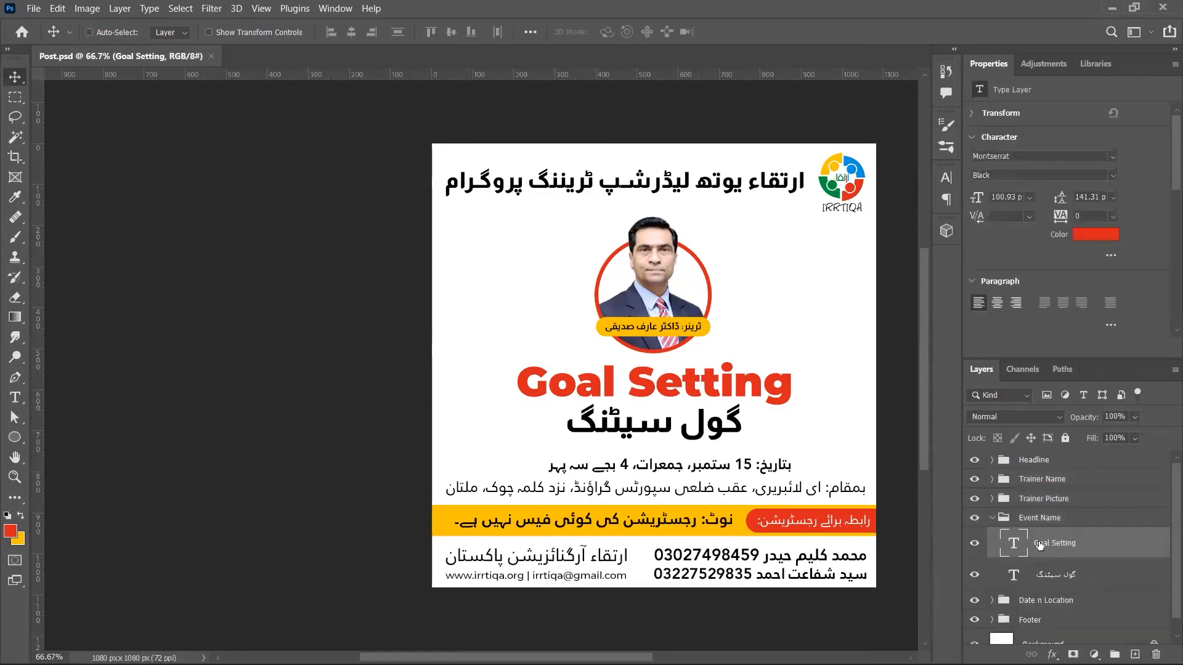
key("ctrl+j")
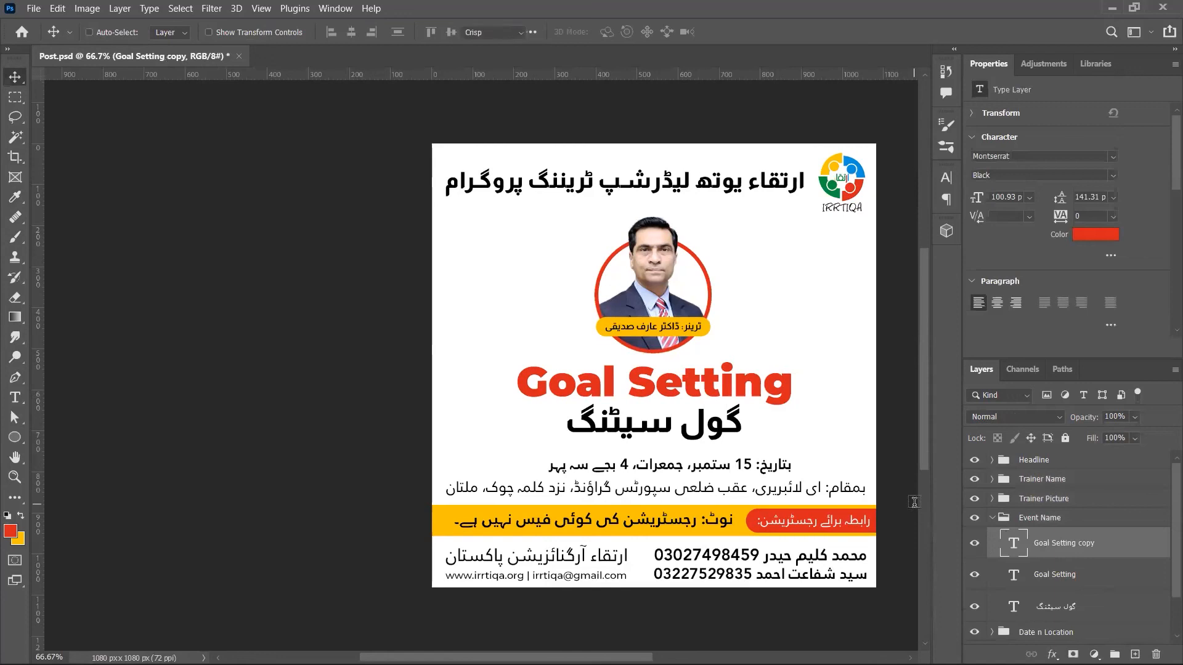
key("t")
left_click(974, 574)
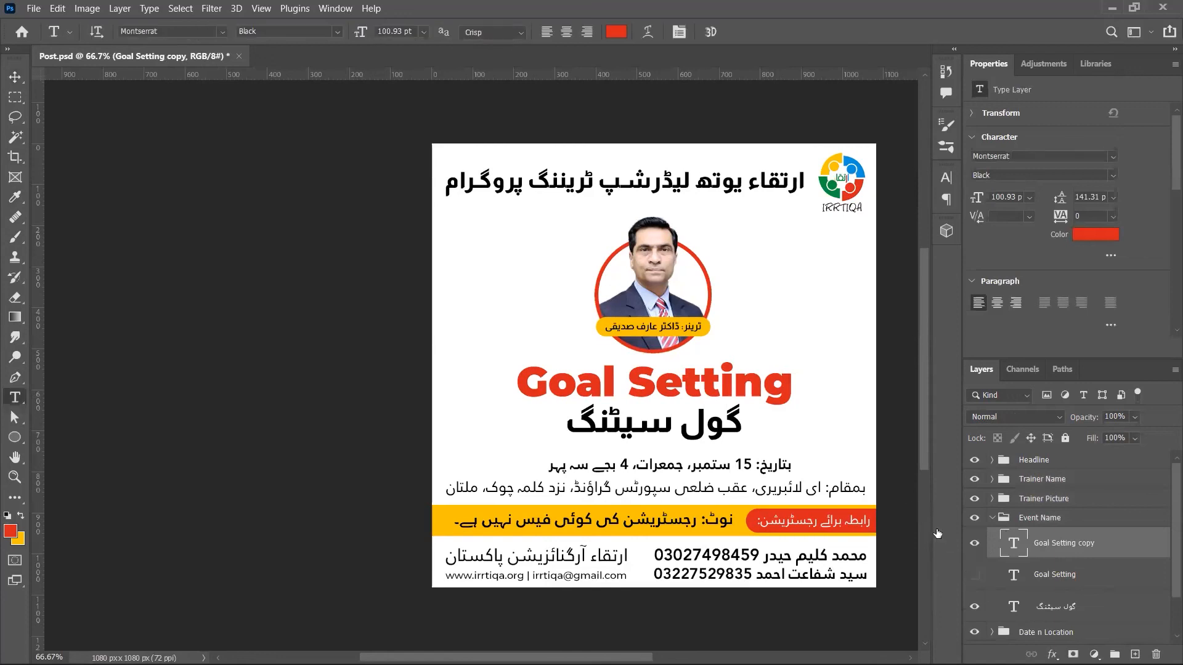
- Set the duplicated Goal Setting title in All Caps with the Montserrat ExtraBold weight
left_click_drag(775, 381, 516, 385)
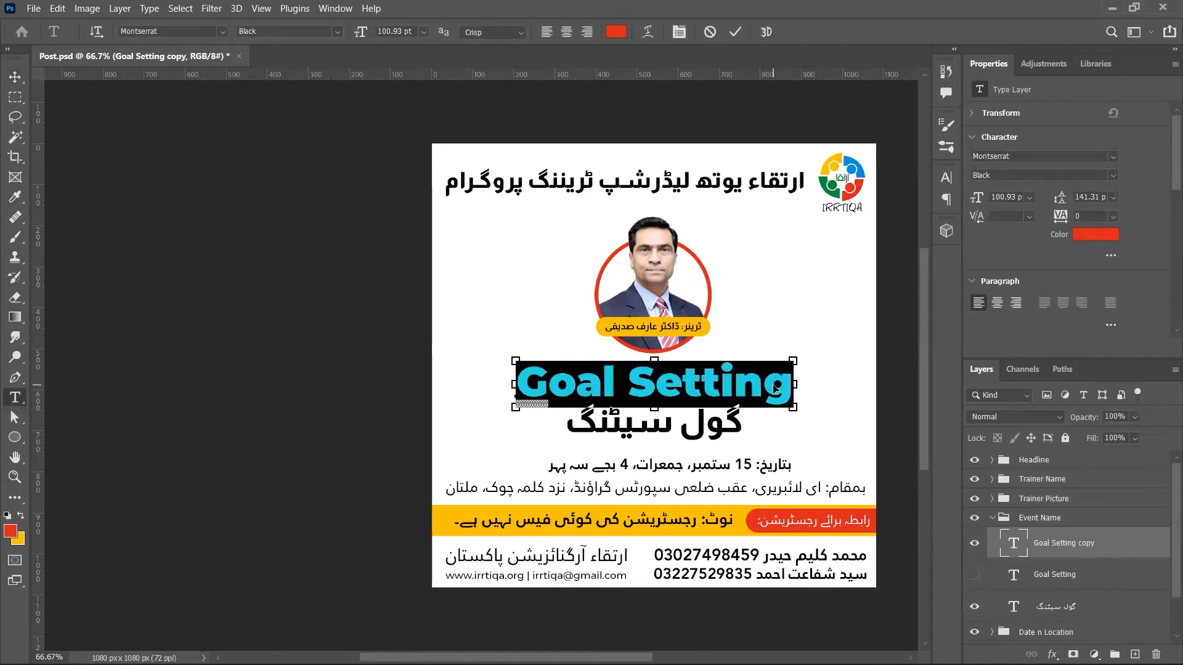
left_click(946, 177)
left_click(819, 284)
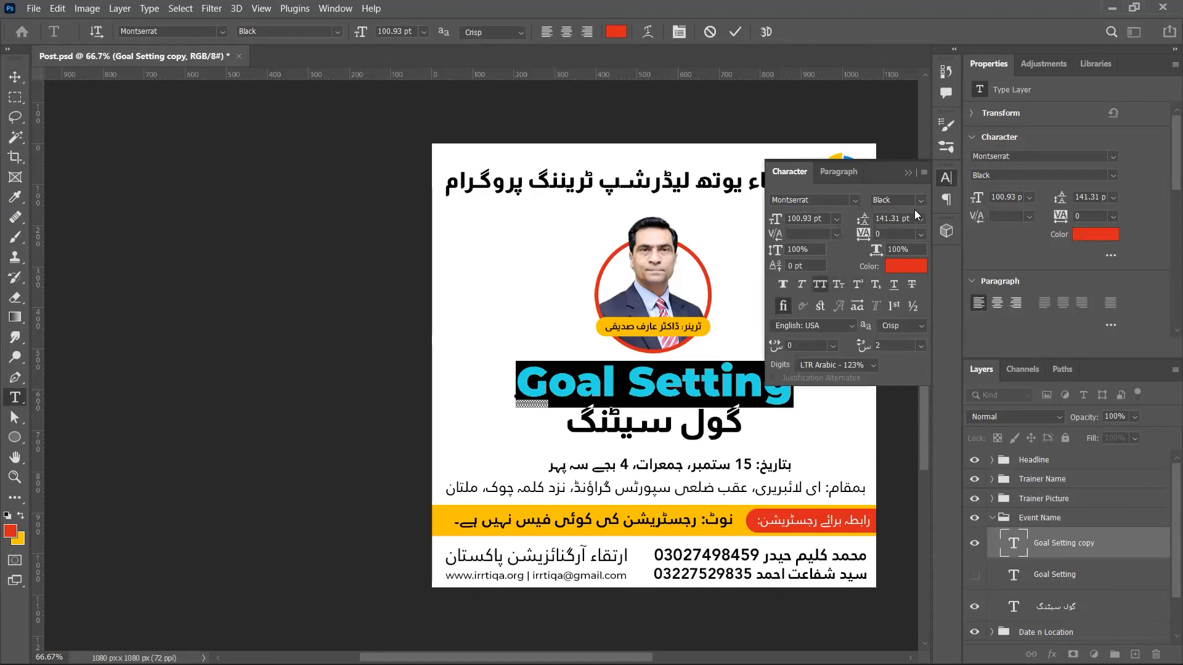
left_click(919, 200)
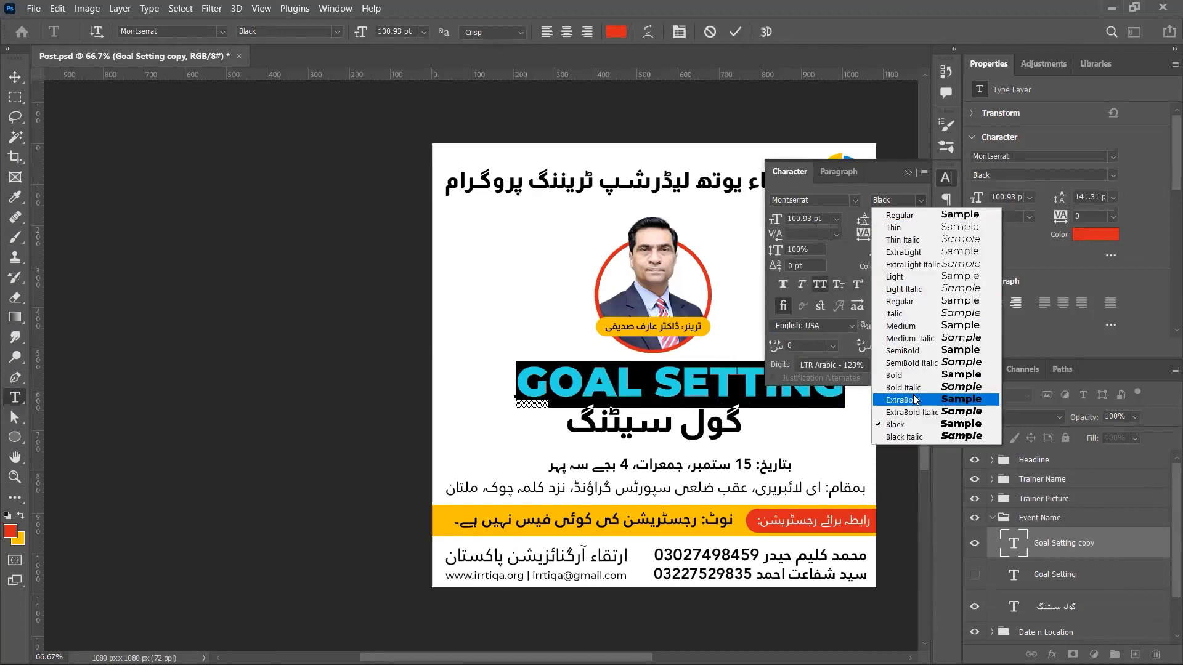
left_click(902, 375)
left_click(907, 172)
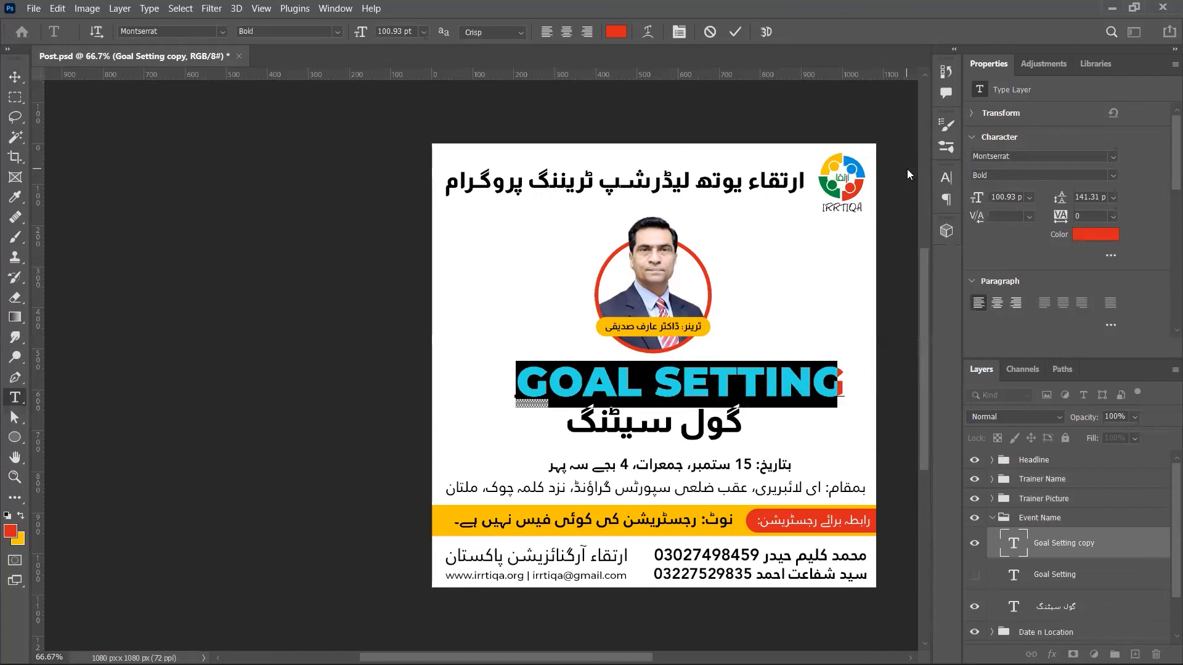
key("ctrl+Return")
left_click(1112, 176)
left_click(1030, 374)
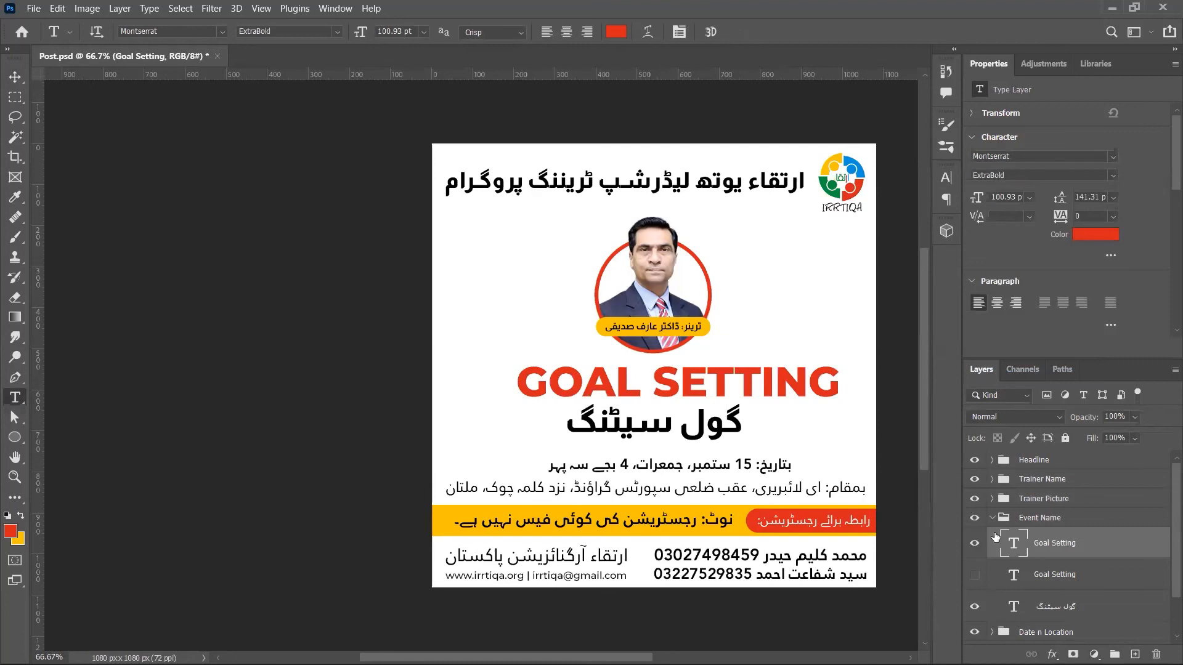
- Centre the all-caps title horizontally on the canvas and hide it to compare with the original title
key("v")
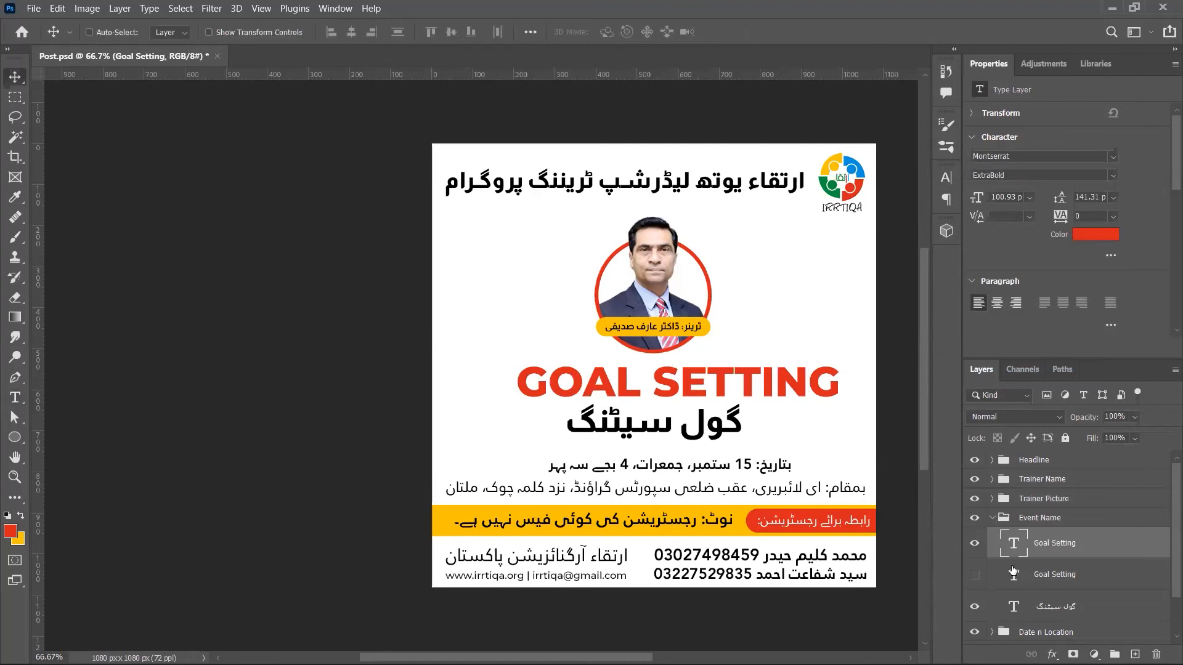
scroll(1033, 572, "down", 2)
left_click(1049, 627, "ctrl")
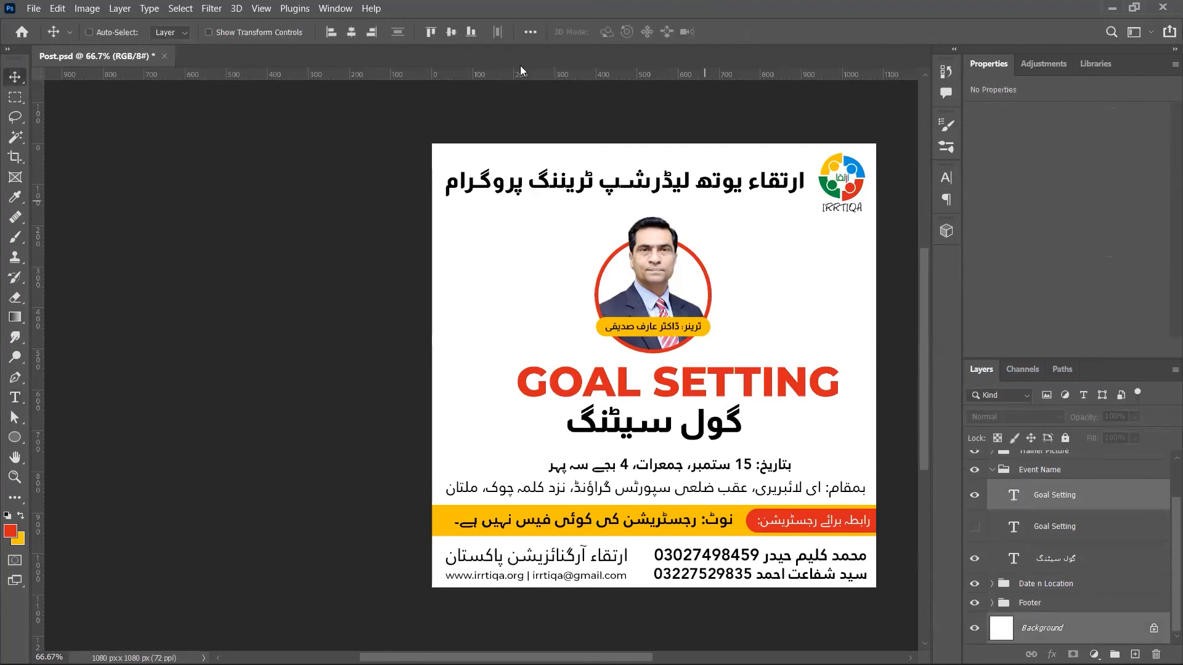
left_click(351, 32)
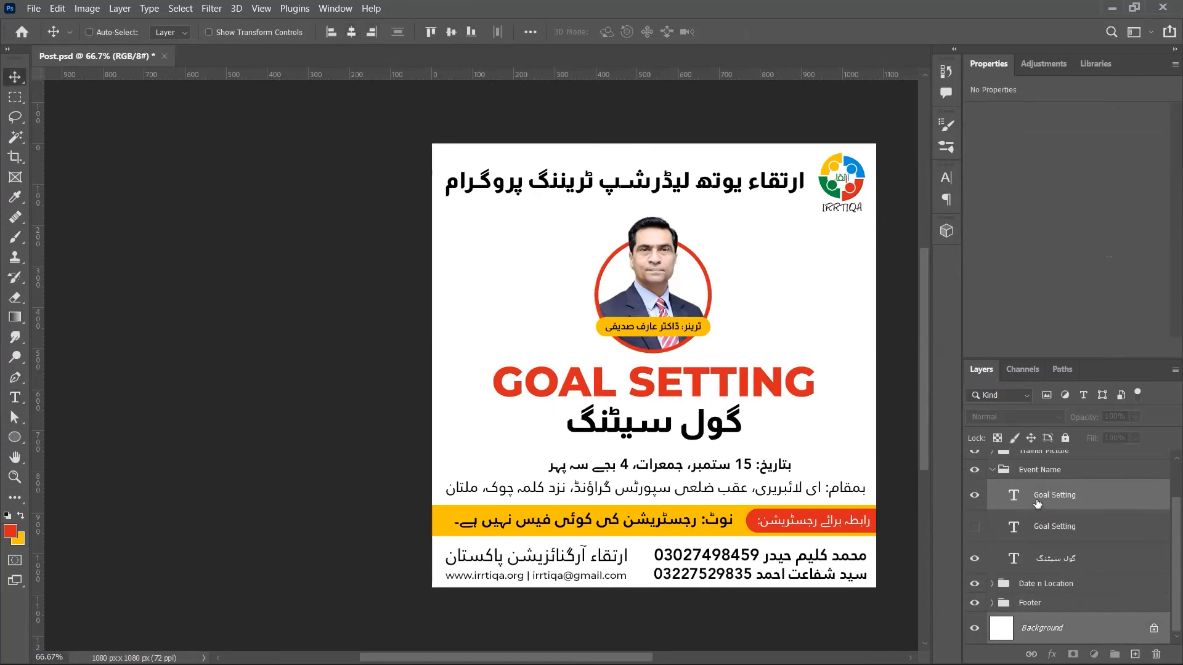
left_click(989, 504)
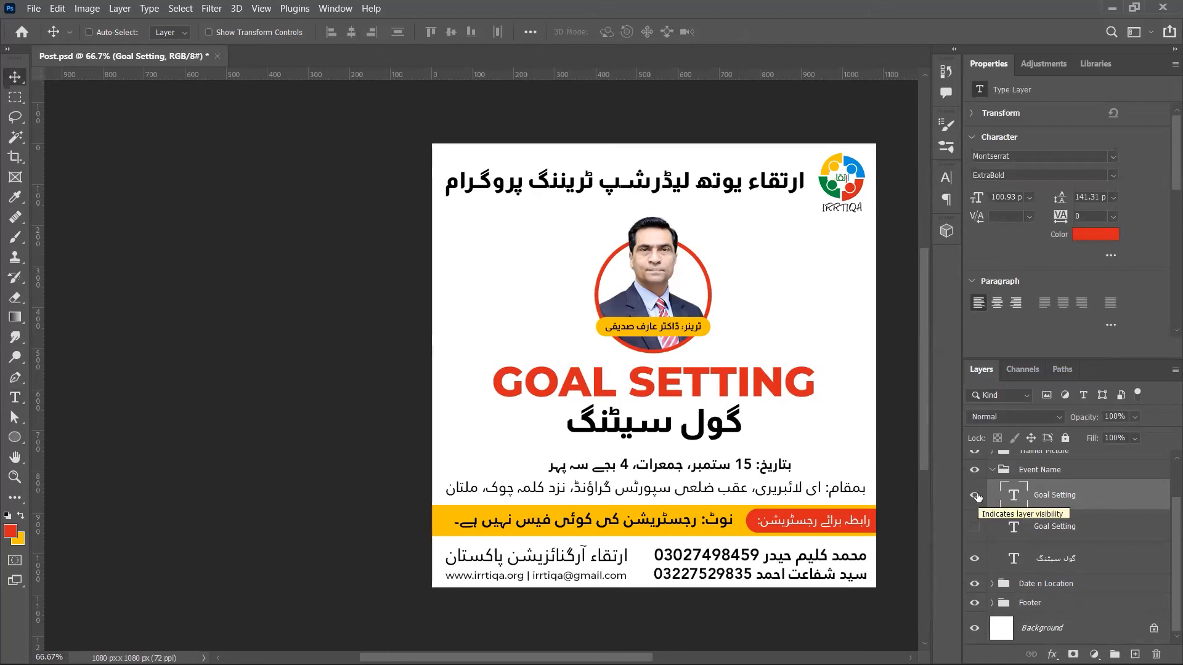
left_click(975, 495)
left_click(975, 526)
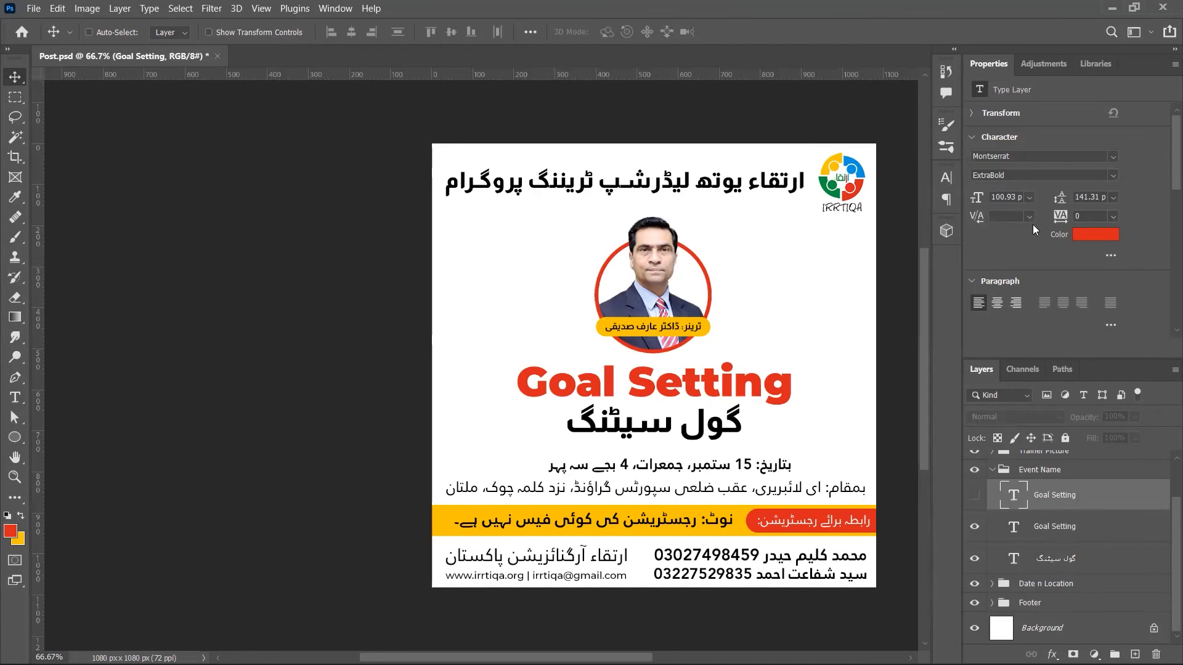
- Change the all-caps title's font to Bebas Neue Bold and display it in place of the original title
left_click(1033, 158)
type("bebas")
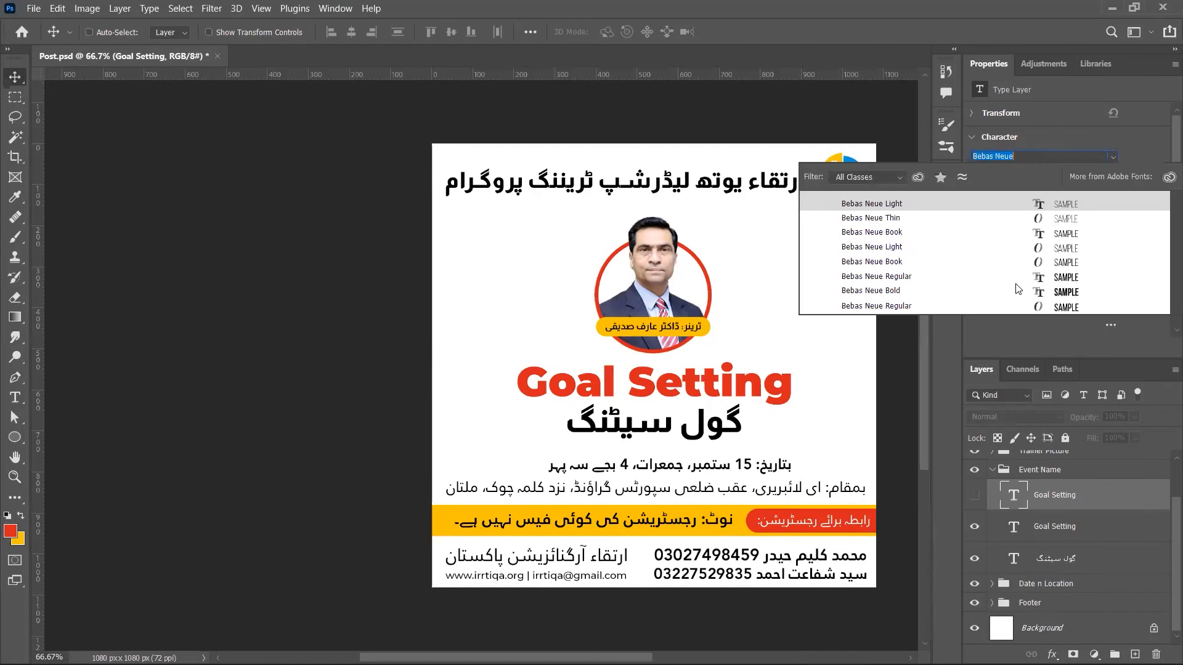
key("Return")
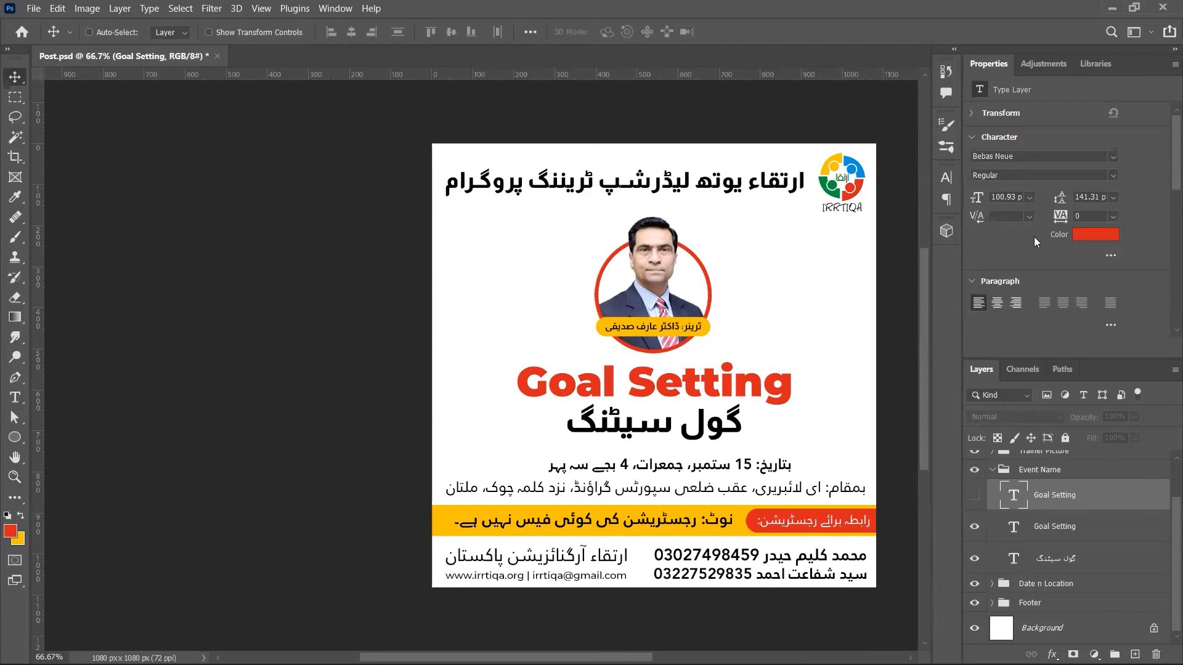
left_click(974, 496)
left_click(975, 526)
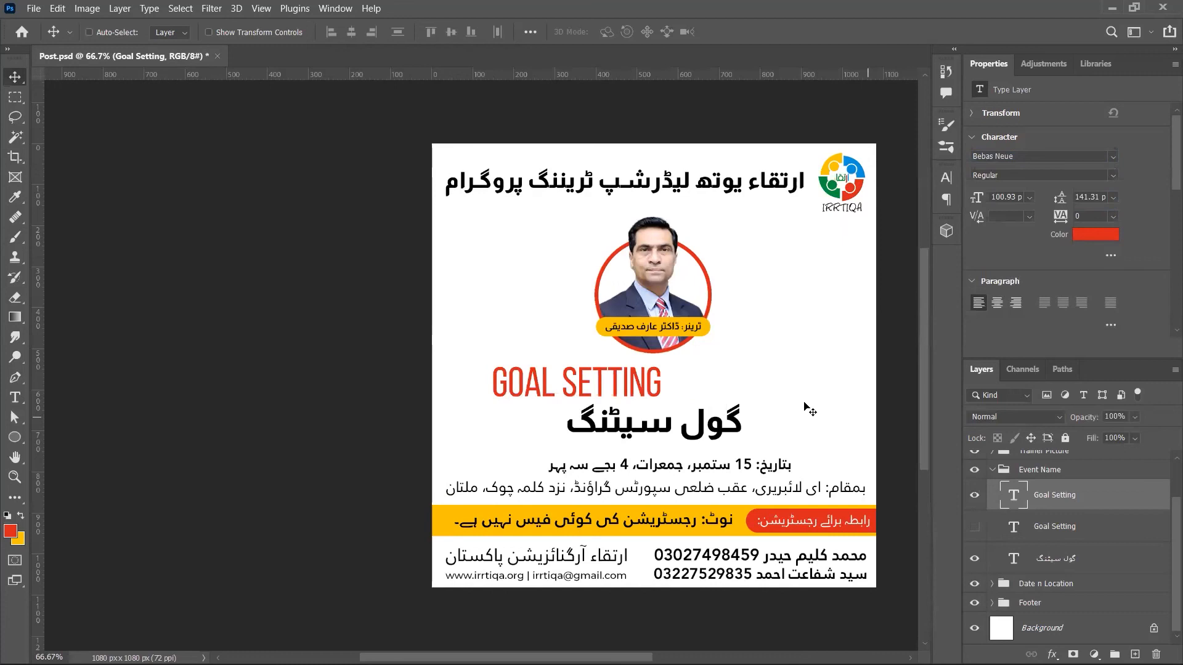
left_click(1112, 175)
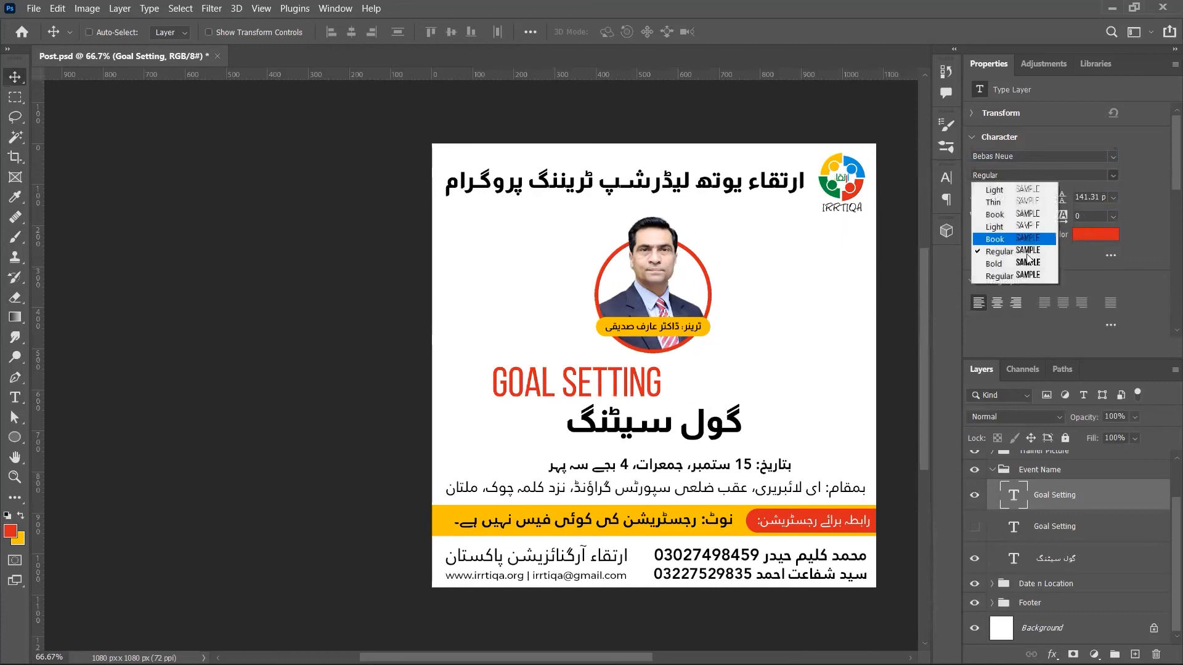
left_click(1018, 266)
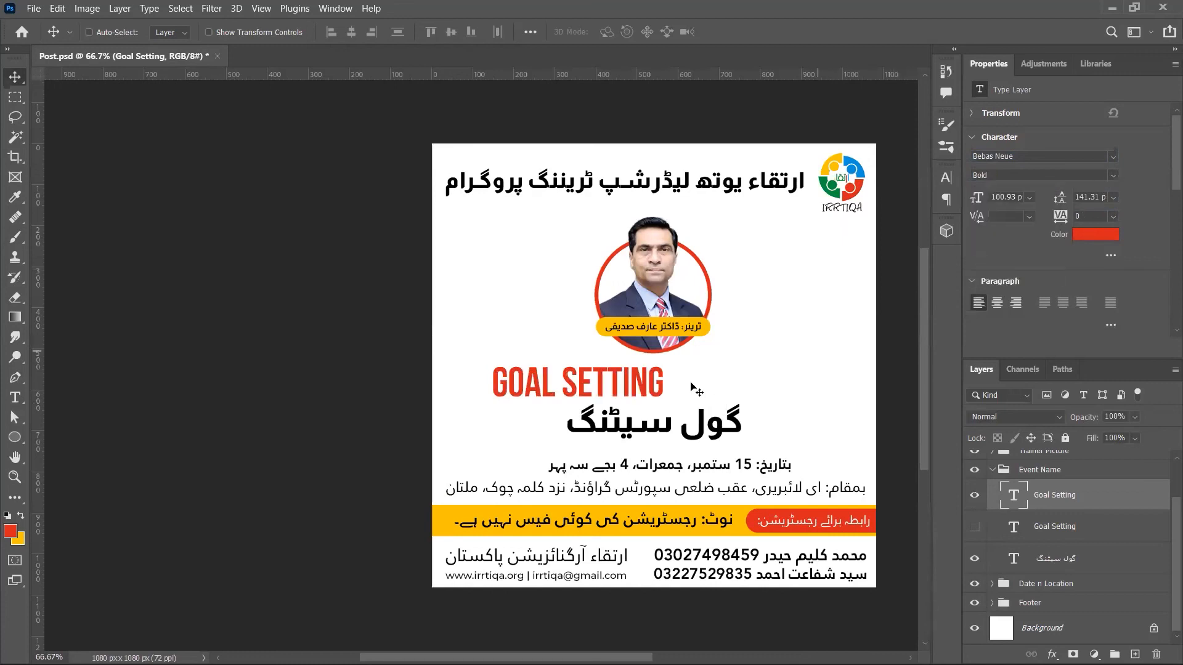
- Move the Bebas Neue title to the centre, try enlarging it to 146.49 pt, and undo the enlargement
left_click_drag(659, 384, 775, 348)
key("ctrl+t")
key("Return")
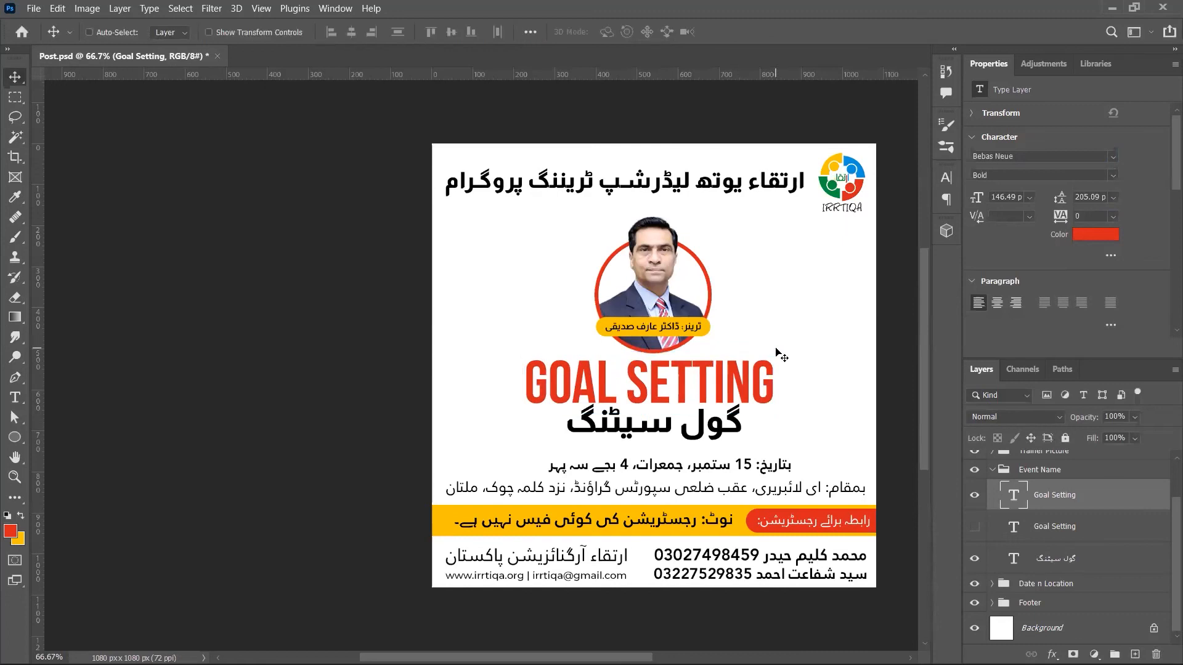
key("ctrl+z")
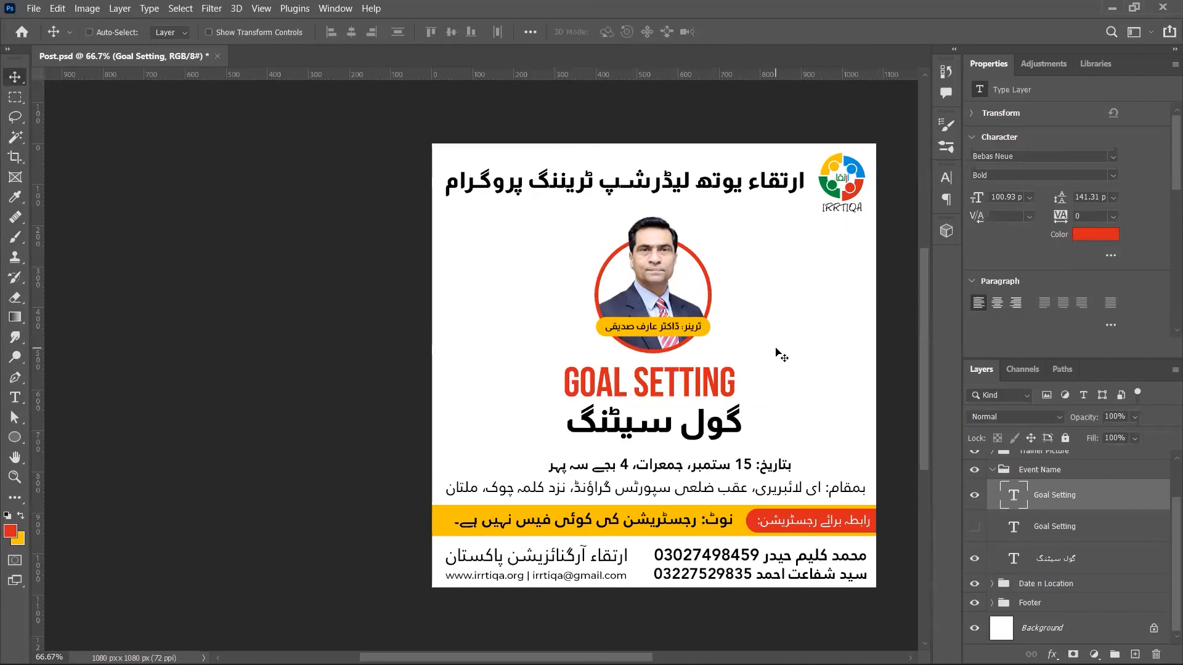
- Change the all-caps title's font to Formula Condensed in the Bold weight
left_click(1053, 157)
type("form")
key("Return")
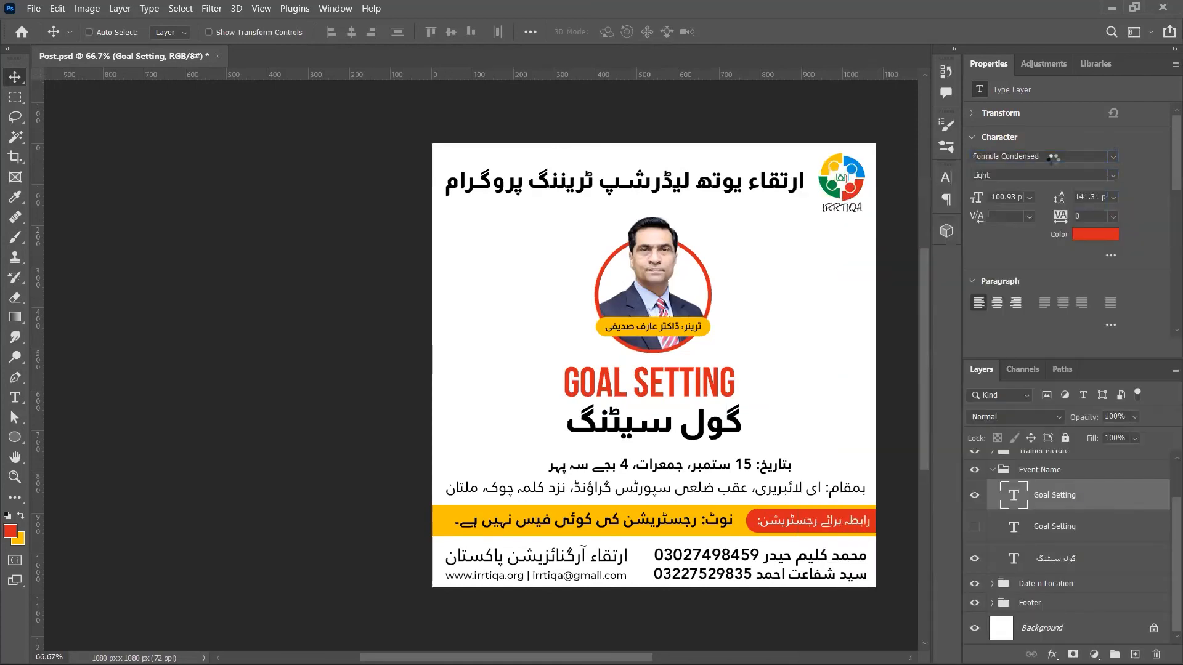
left_click(1106, 177)
left_click(1045, 207)
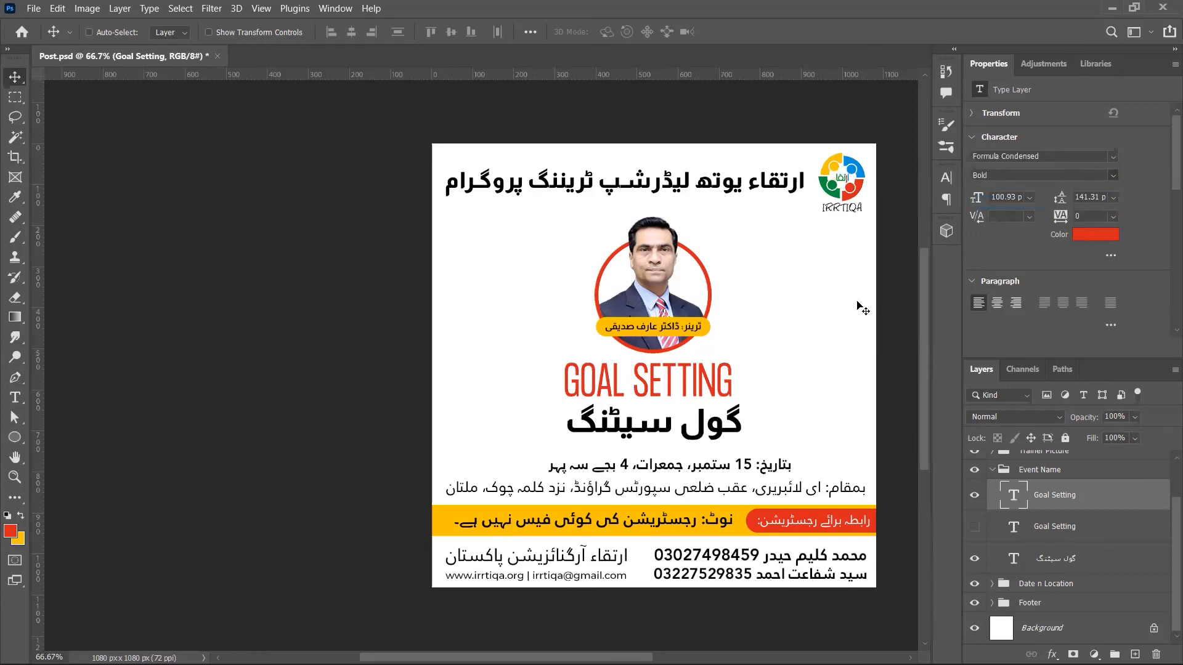
- Set the tracking of the Formula Condensed title to 40
double_click(727, 385)
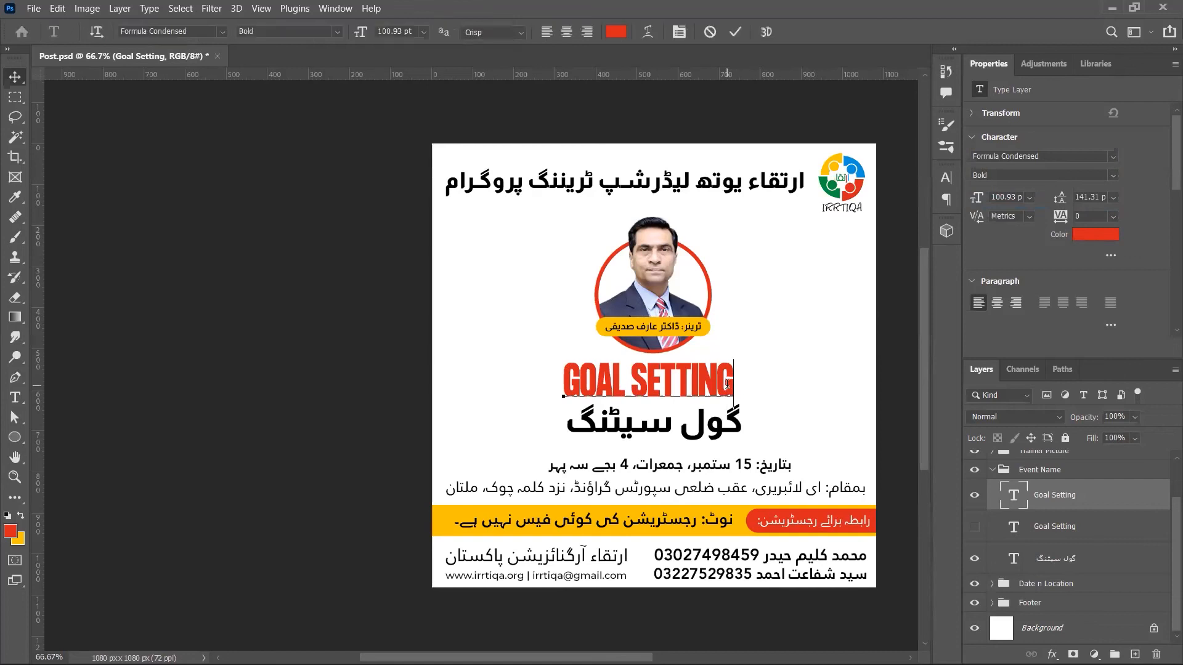
key("alt+Right")
key("alt+Right")
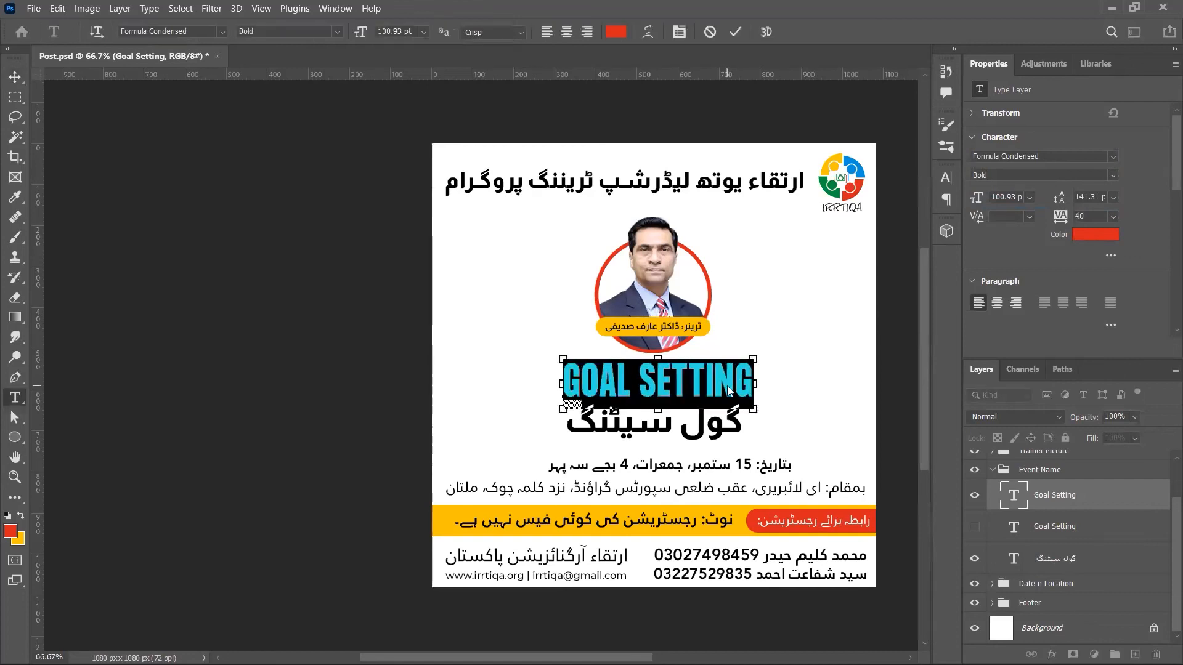
key("ctrl+Return")
- Scale the all-caps title to 167.07% and centre it below the portrait
key("v")
key("ctrl+t")
left_click_drag(755, 360, 820, 318)
key("shift+Left")
key("Return")
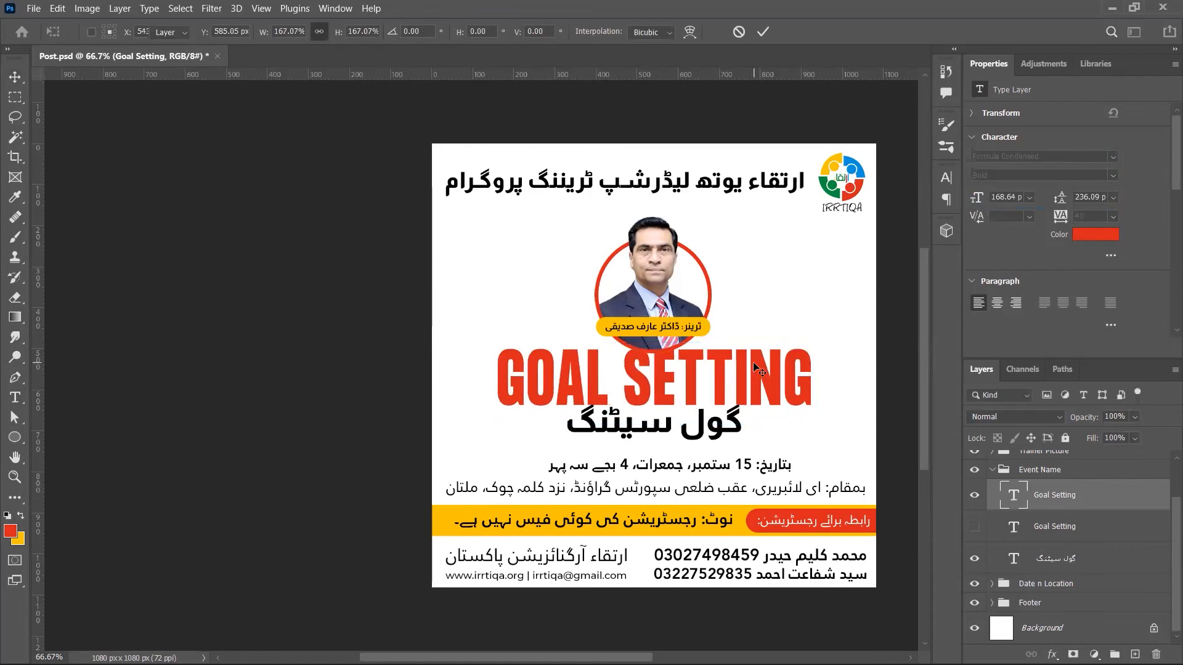
- Delete the all-caps title copy and restore the original Montserrat Black title's visibility
left_click(1003, 514)
key("Delete")
key("t")
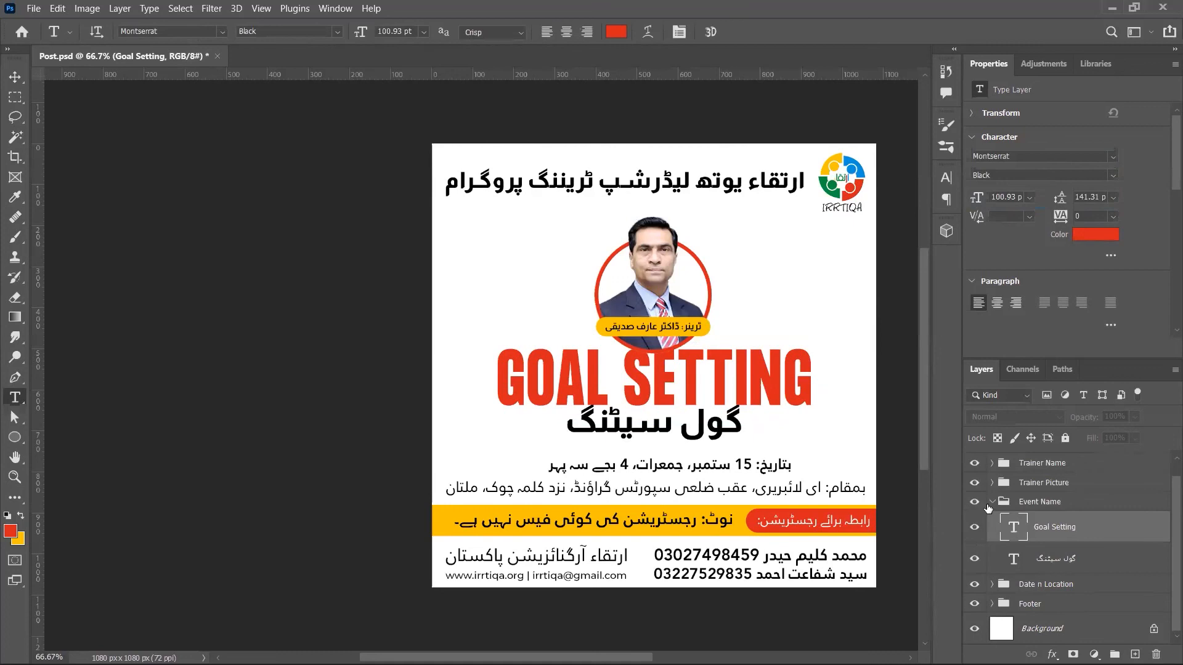
key("ctrl+z")
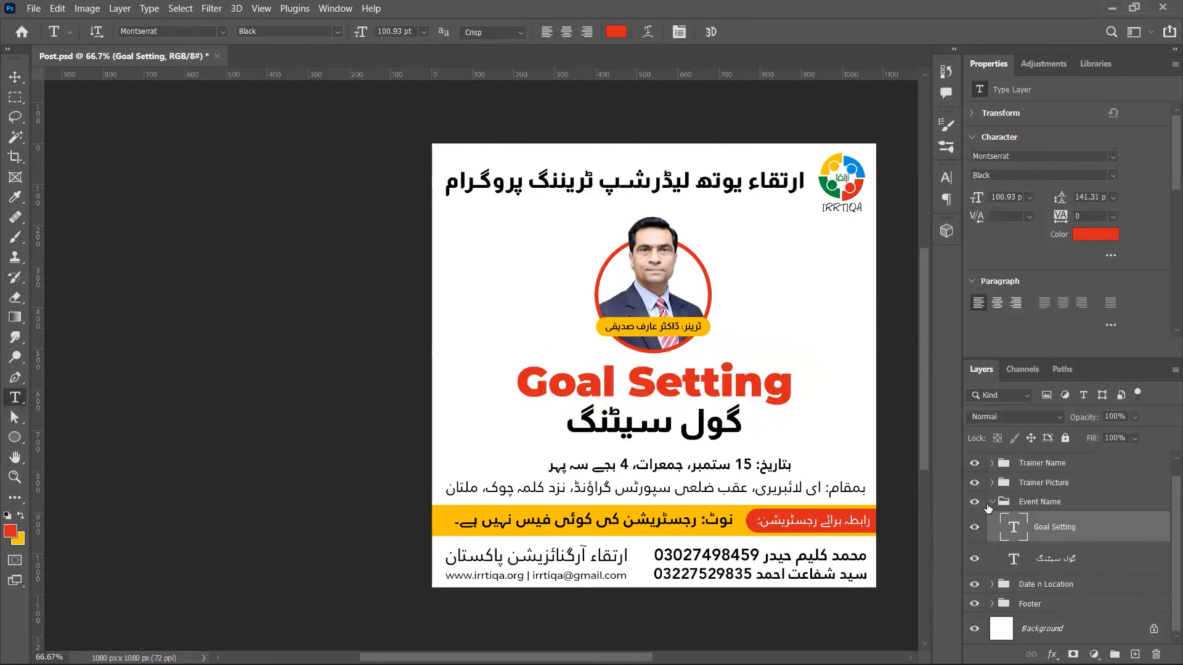
- Try tighter letter spacing on the Goal Setting title and return its tracking to 0
left_click(734, 378)
key("ctrl+a")
key("alt+Left")
key("alt+Right")
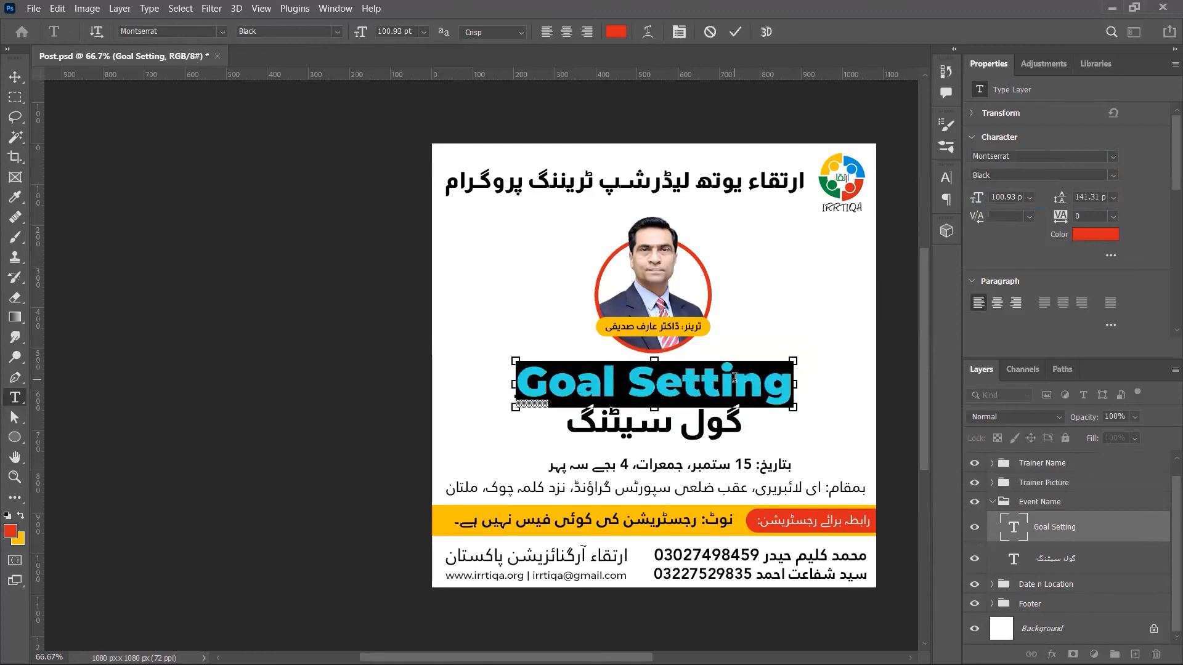
key("ctrl+Return")
- Sample the green from the IRRTIQA logo and recolour the Goal Setting title with it
key("i")
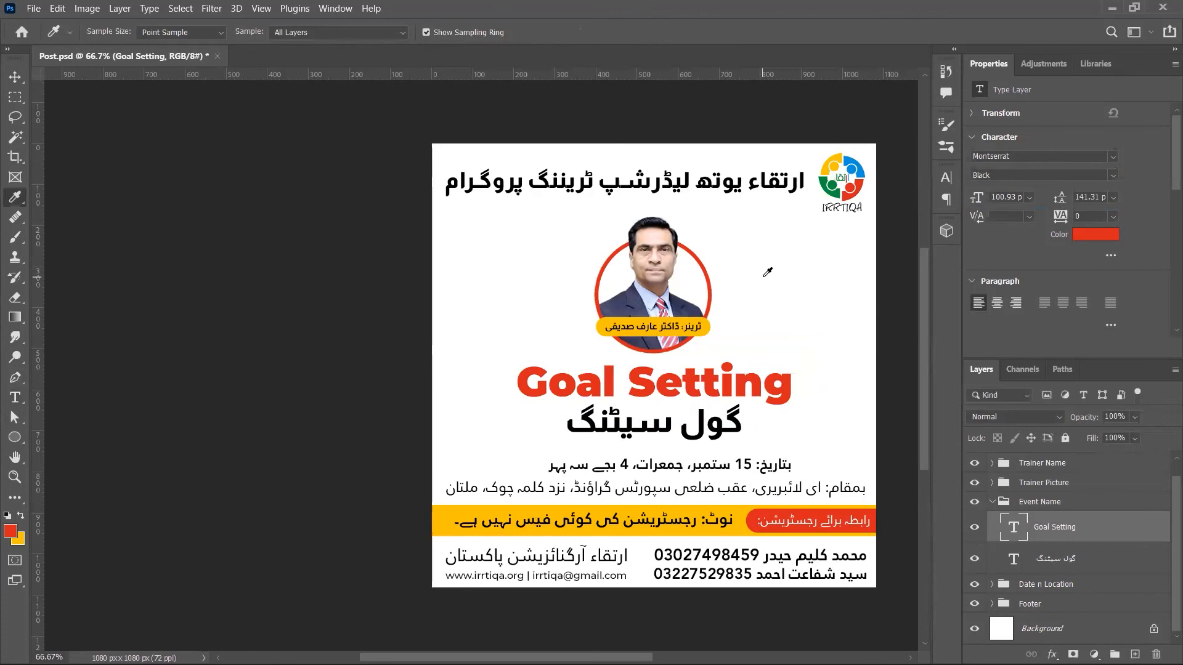
key("alt+BackSpace")
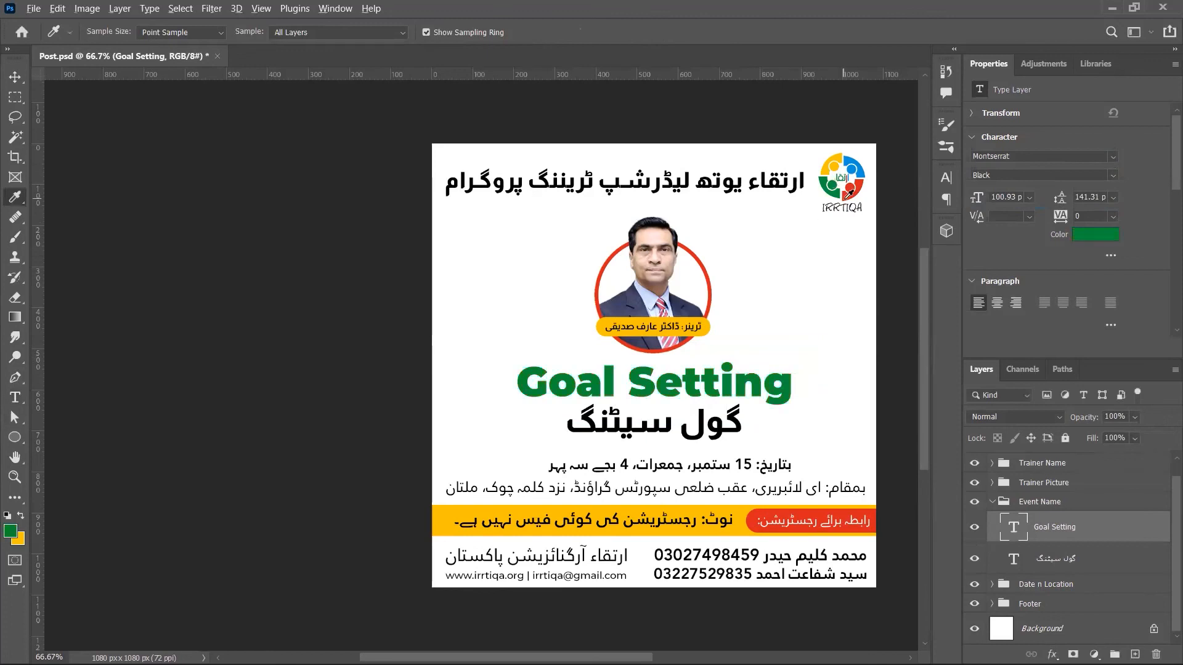
- Try the IRRTIQA logo's blue and its yellow as the Goal Setting title's colour
left_click(852, 168)
key("alt+BackSpace")
left_click(834, 168)
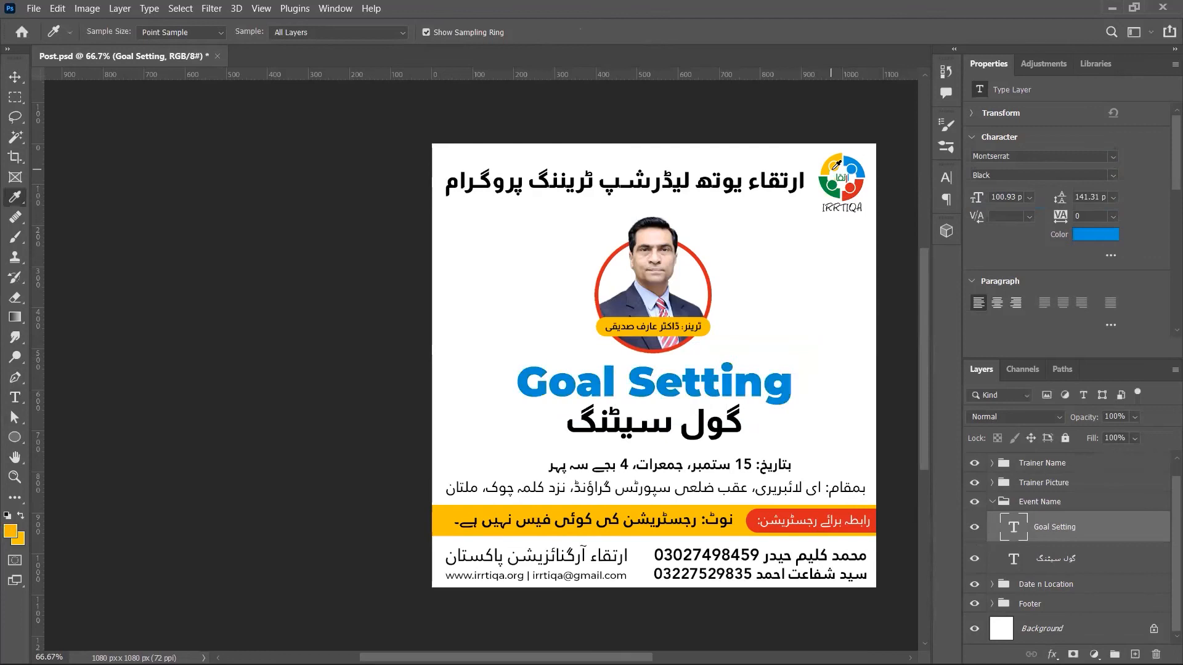
key("alt+BackSpace")
- Sample the red from the IRRTIQA logo and recolour the Goal Setting title with it
left_click(851, 184)
key("alt+BackSpace")
key("v")
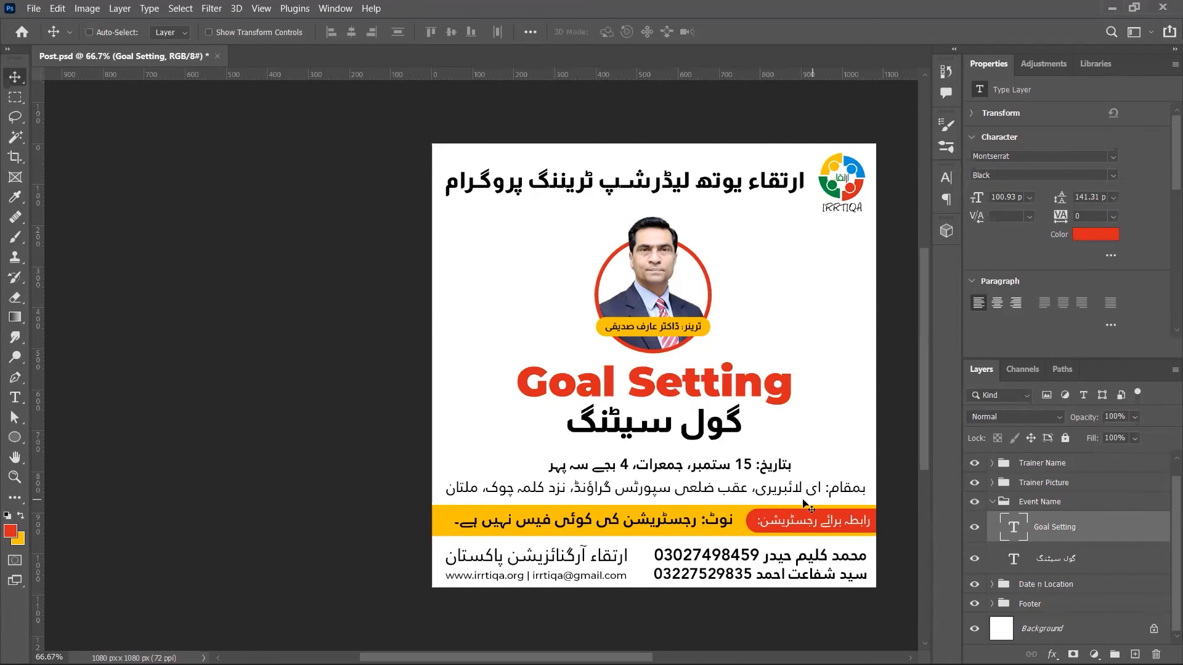
scroll(804, 505, "down", 1)
scroll(804, 505, "up", 3)
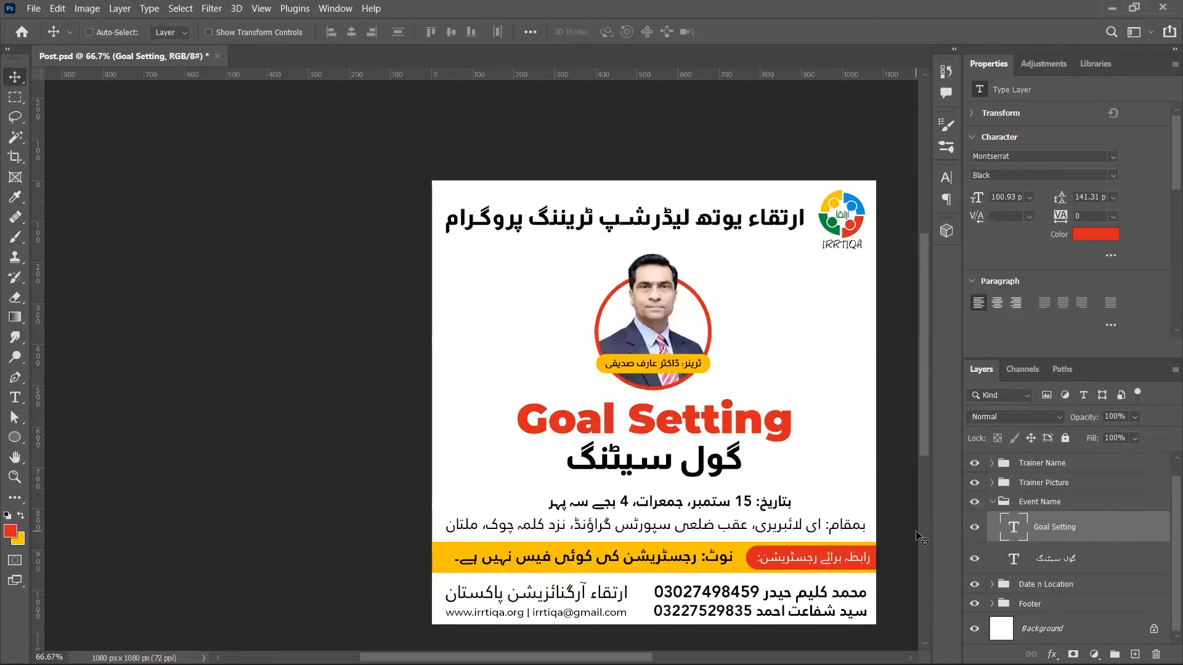
- Collapse the Event Name group, select the Background layer and save Post.psd
left_click(1002, 502)
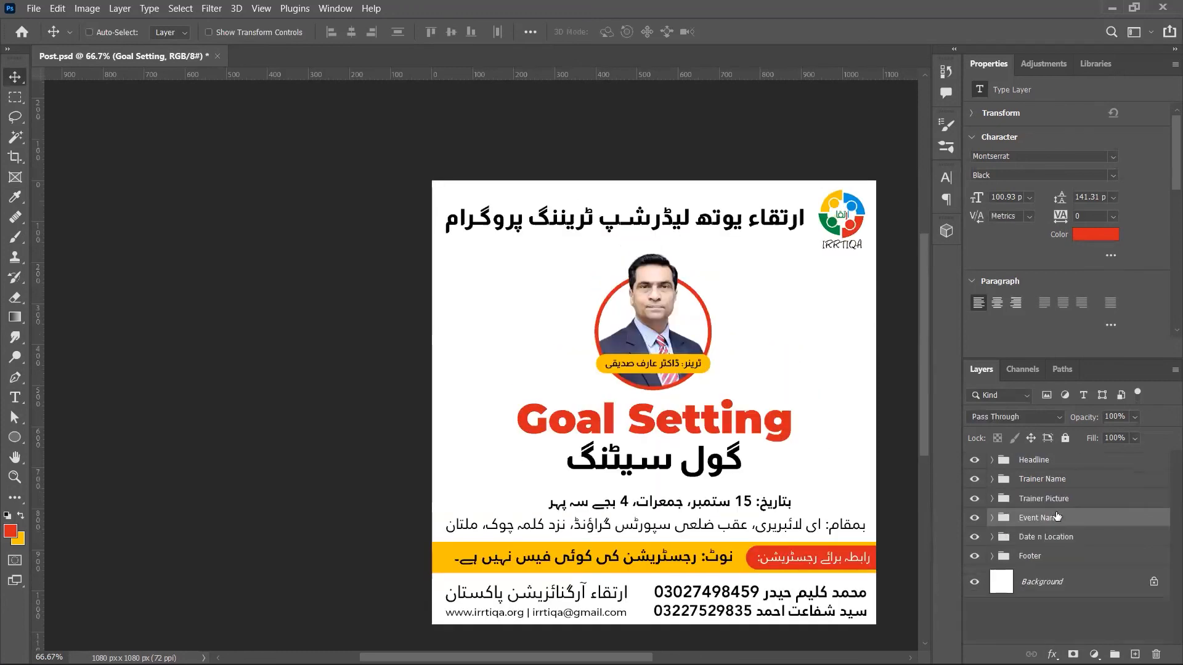
left_click(1053, 574)
key("ctrl+s")
- Switch to Chrome, close the maxresdefault.jpg image and return to the post in Photoshop
key("alt+Tab")
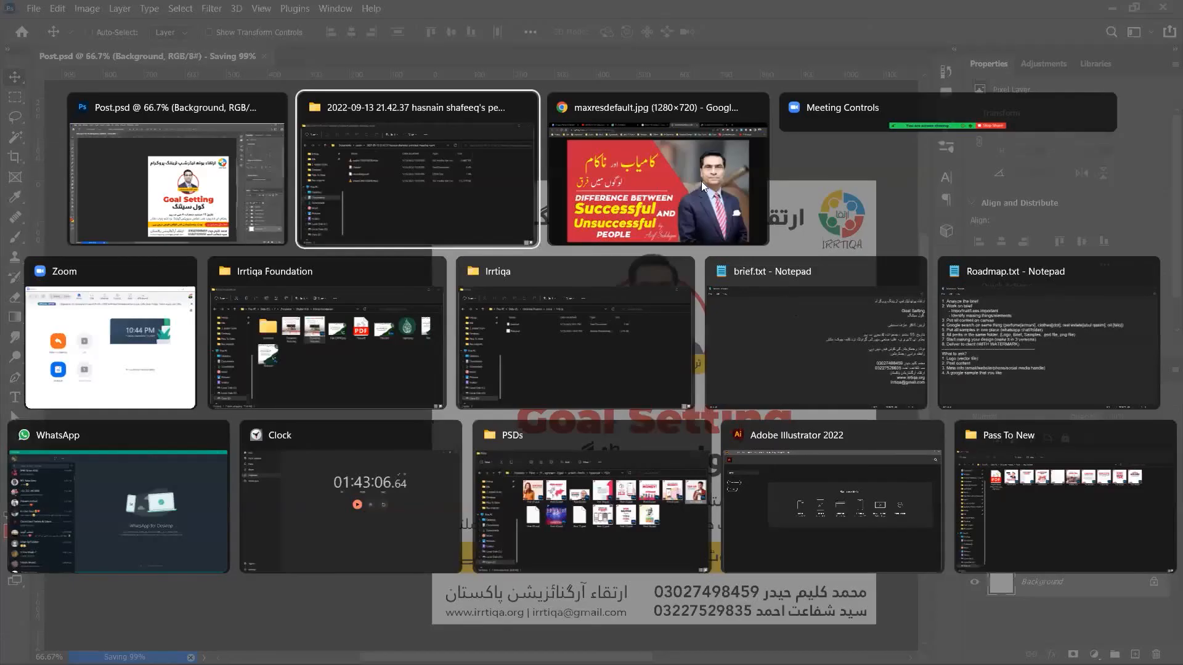
left_click(661, 128)
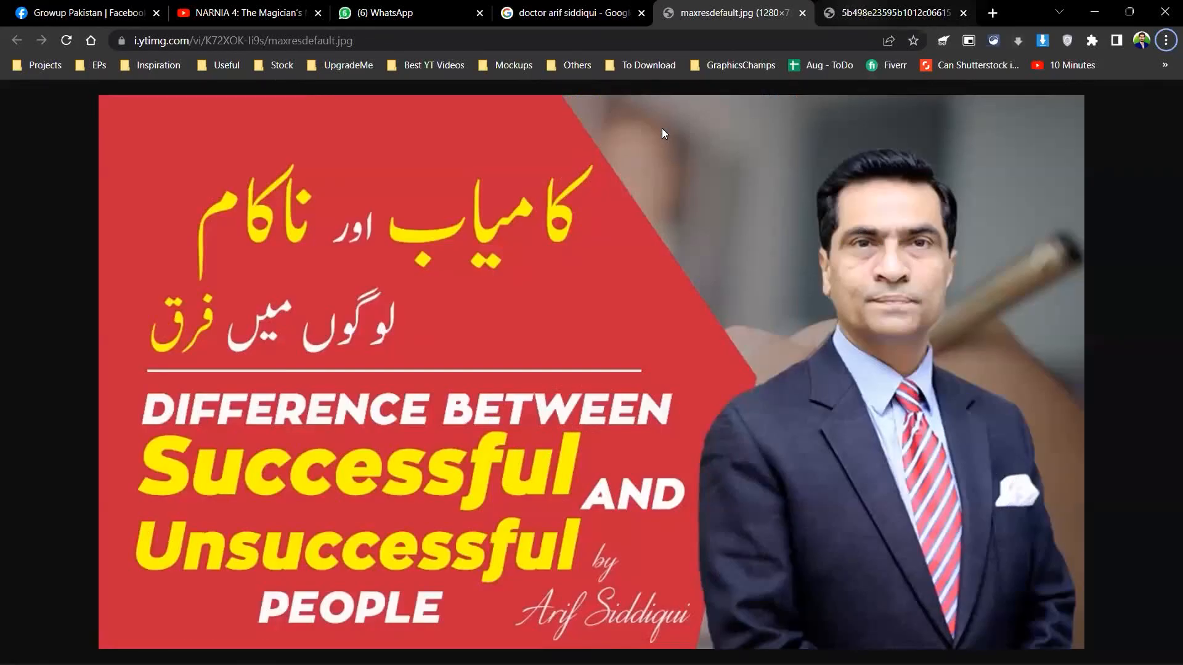
key("ctrl+w")
left_click(732, 39)
key("alt+Tab")
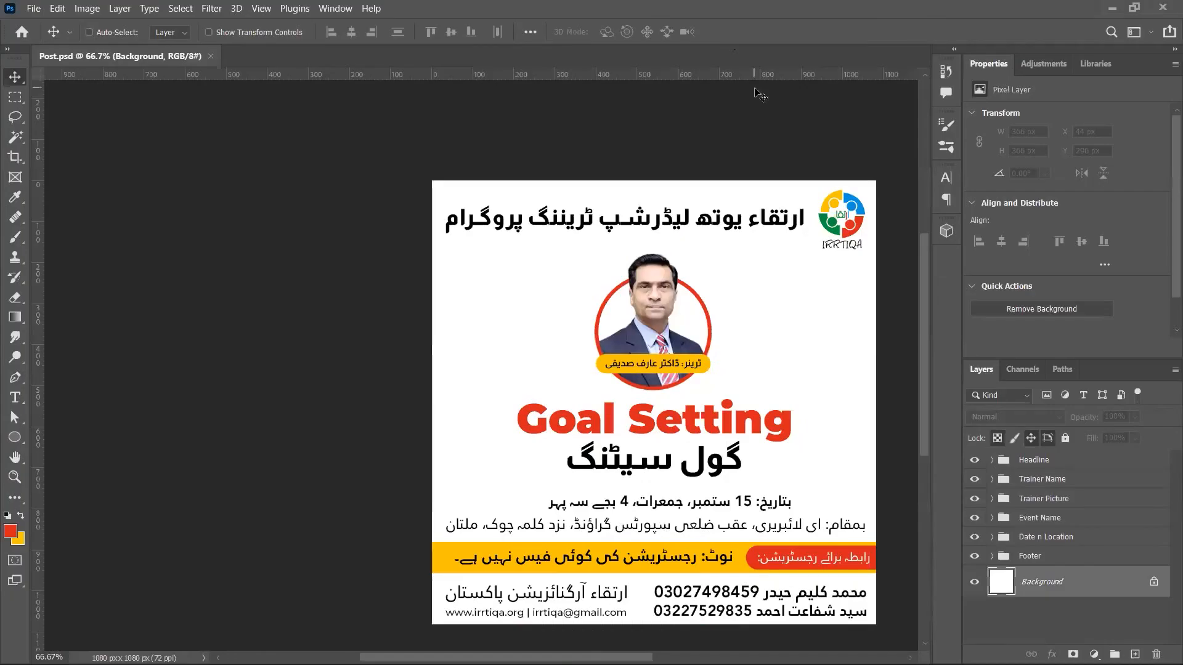
- Switch to Chrome and search Google Images for "goal" in a new tab
key("alt+Tab")
key("alt+Tab")
key("alt+Tab")
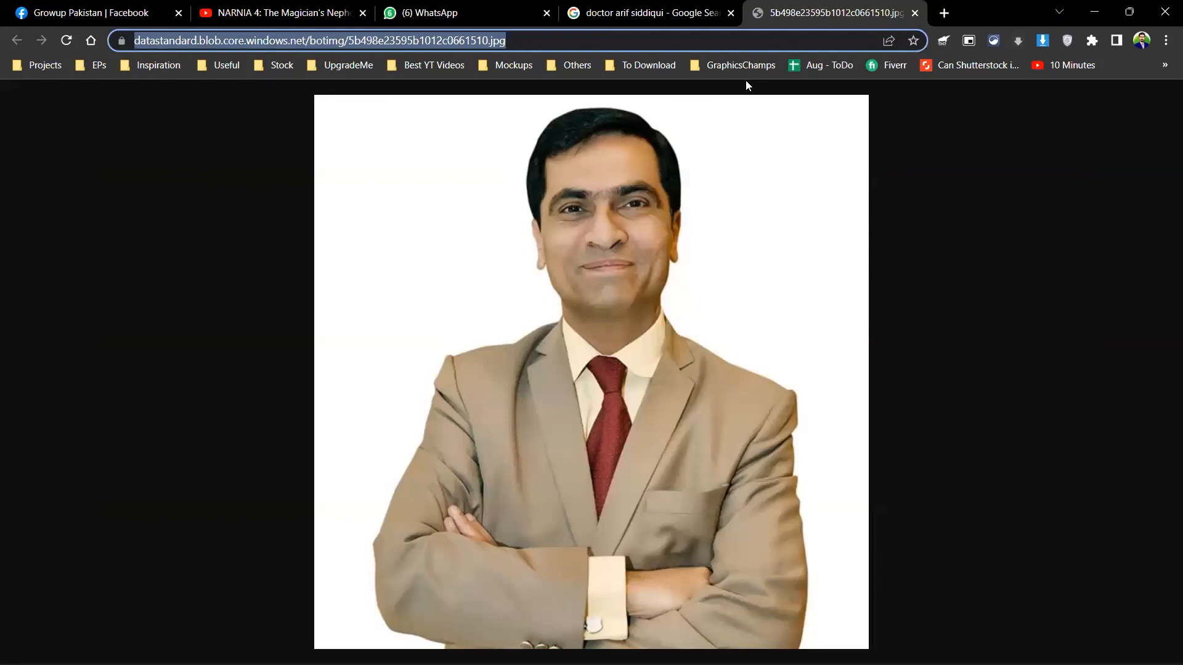
key("ctrl+t")
type("goal")
key("Return")
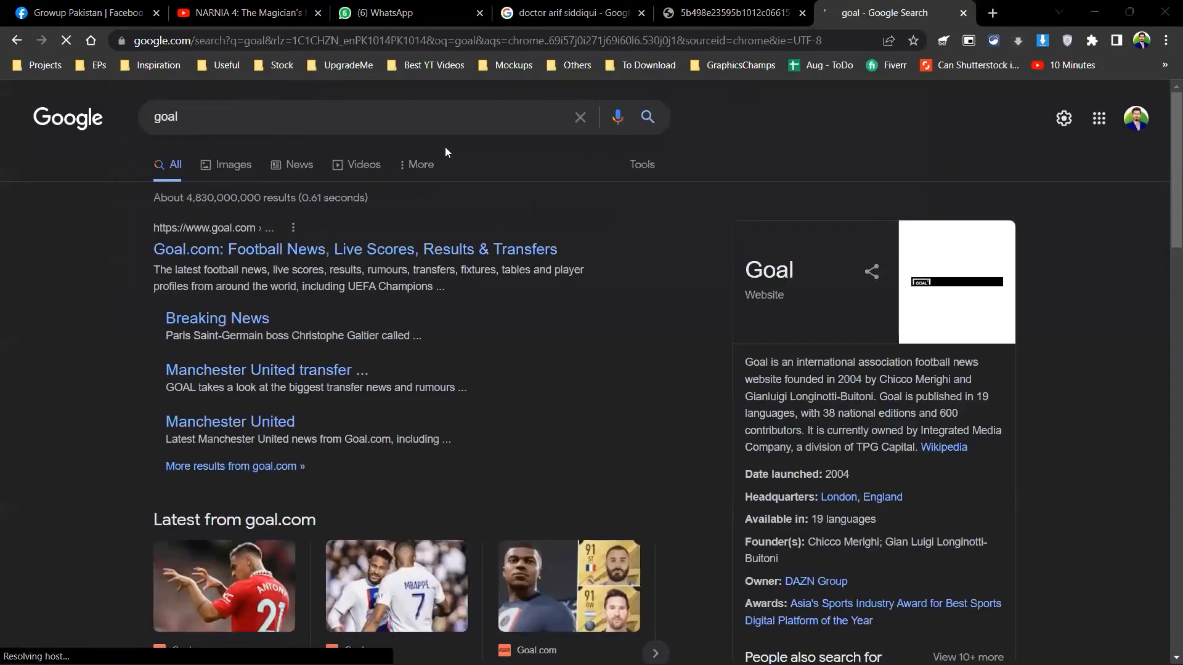
left_click(245, 168)
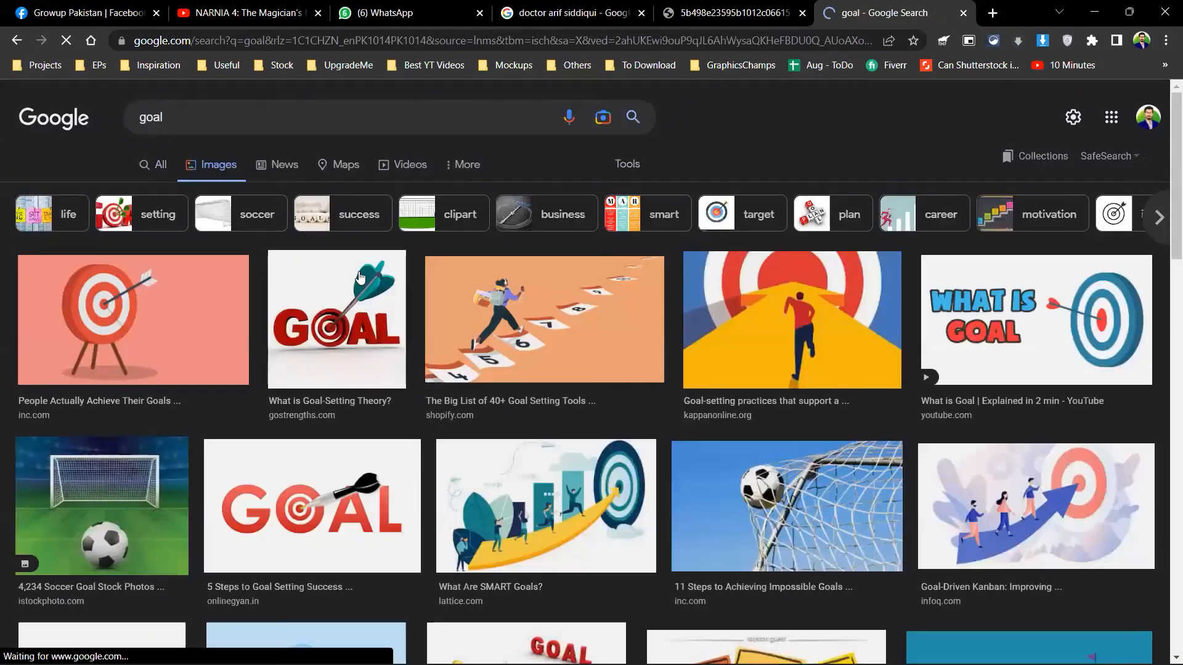
- Refine the image search to "goal setting" and look through the pictures for a suitable visual
left_click(393, 116)
type("setting")
key("Return")
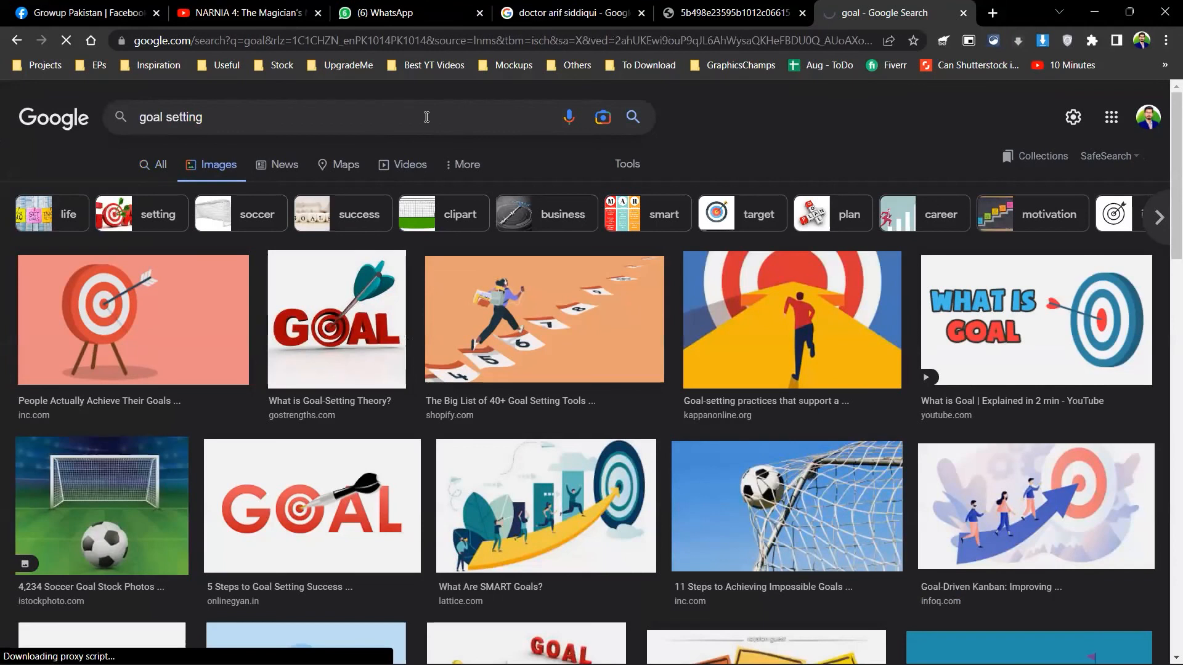
key("Return")
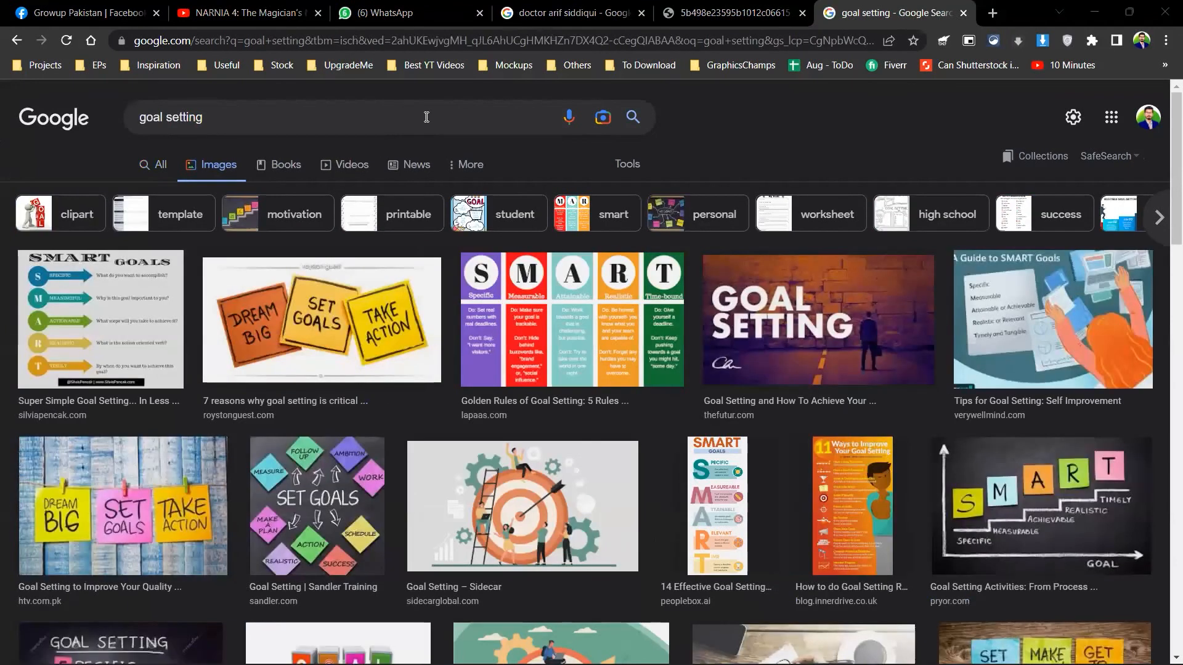
scroll(436, 261, "down", 4)
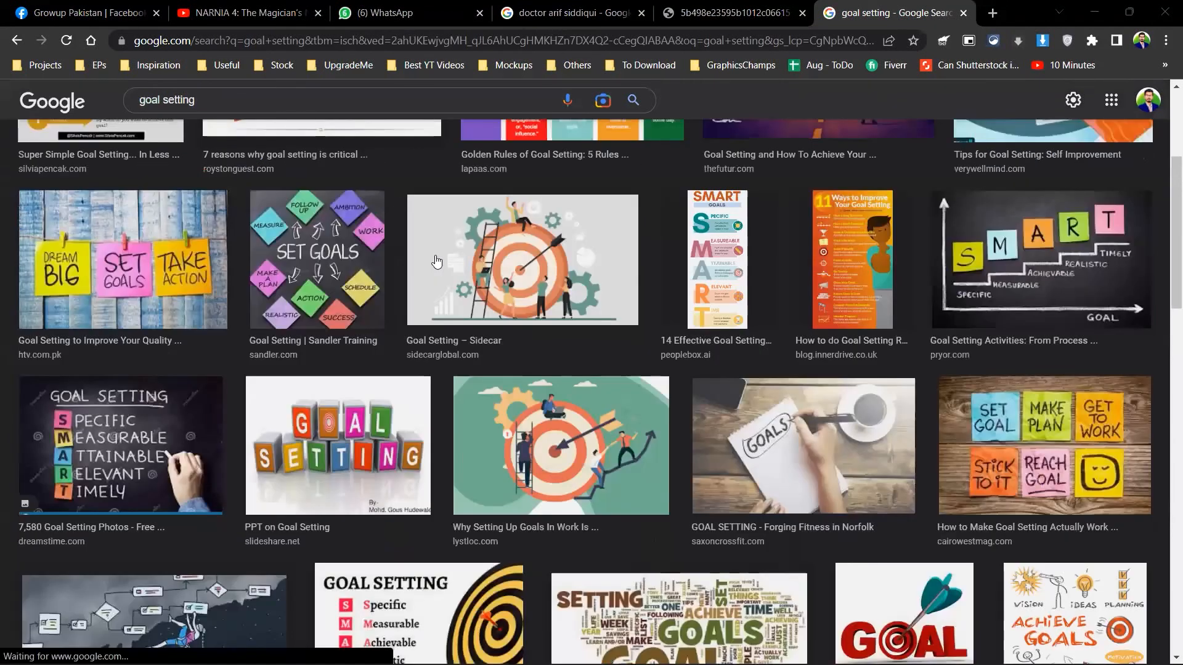
scroll(436, 261, "down", 3)
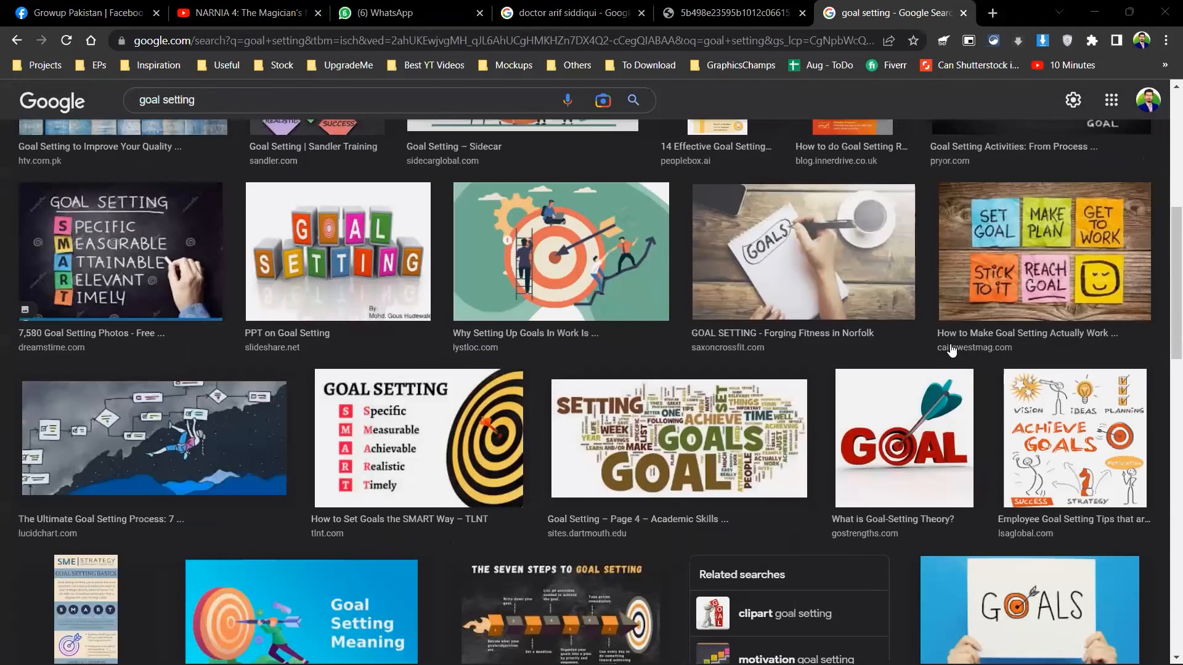
- Preview the red GOAL dart image, the My Goals image and the related target with three blue darts
left_click(889, 394)
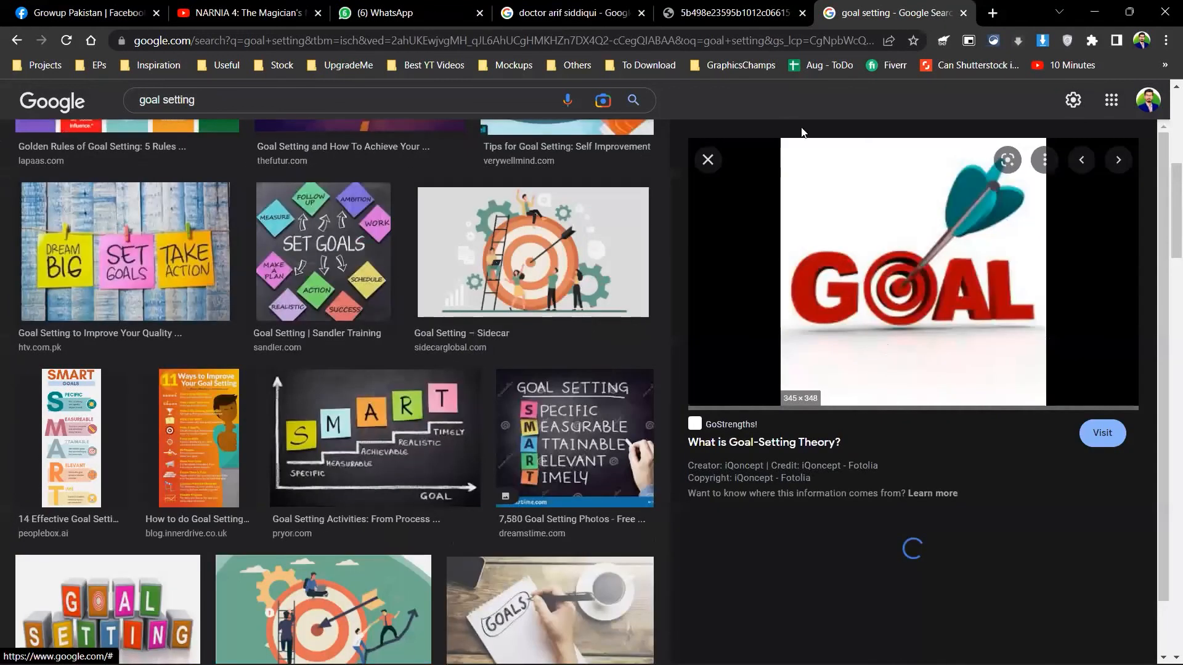
scroll(734, 186, "down", 1)
scroll(246, 291, "down", 3)
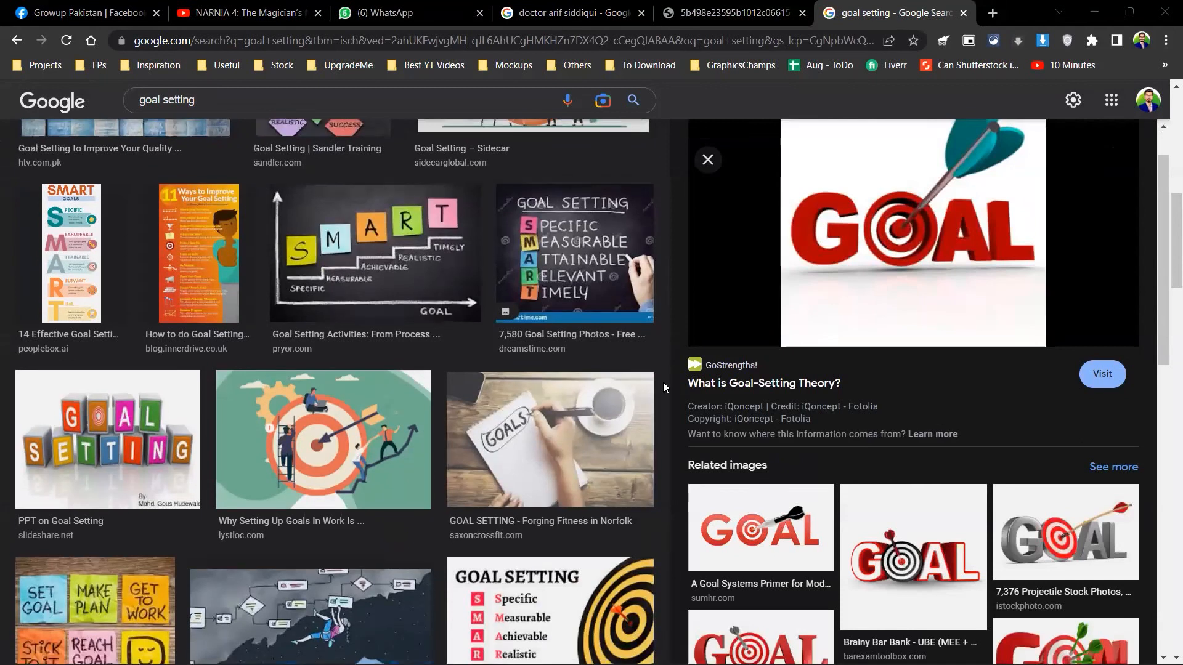
scroll(663, 382, "down", 2)
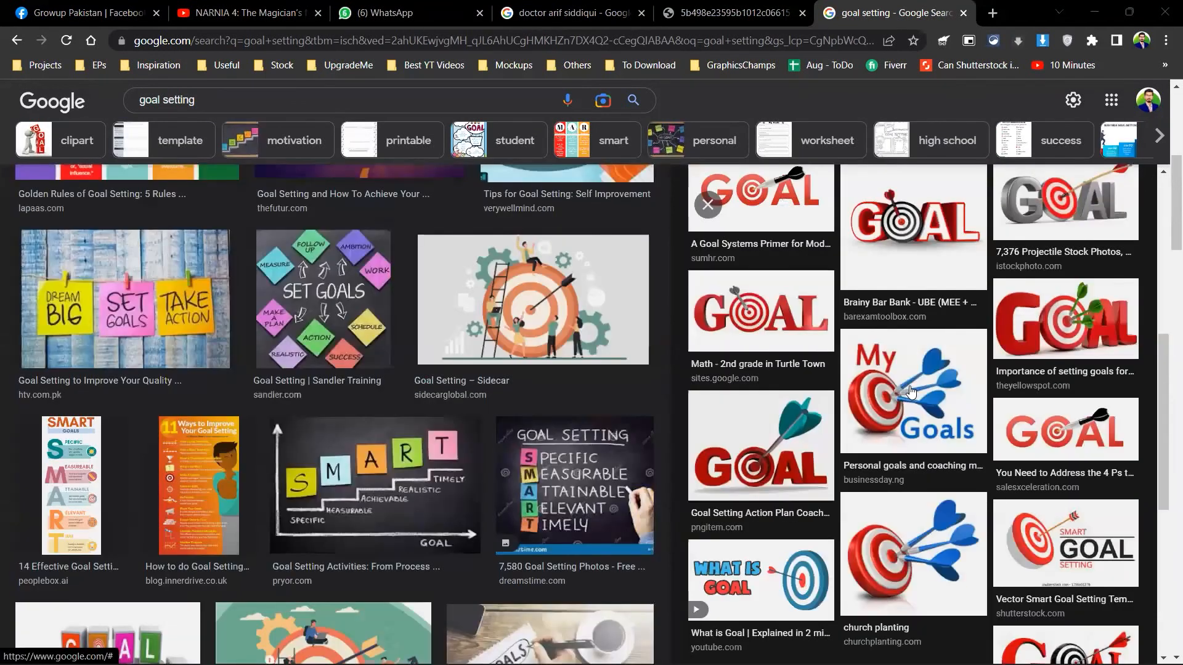
left_click(897, 388)
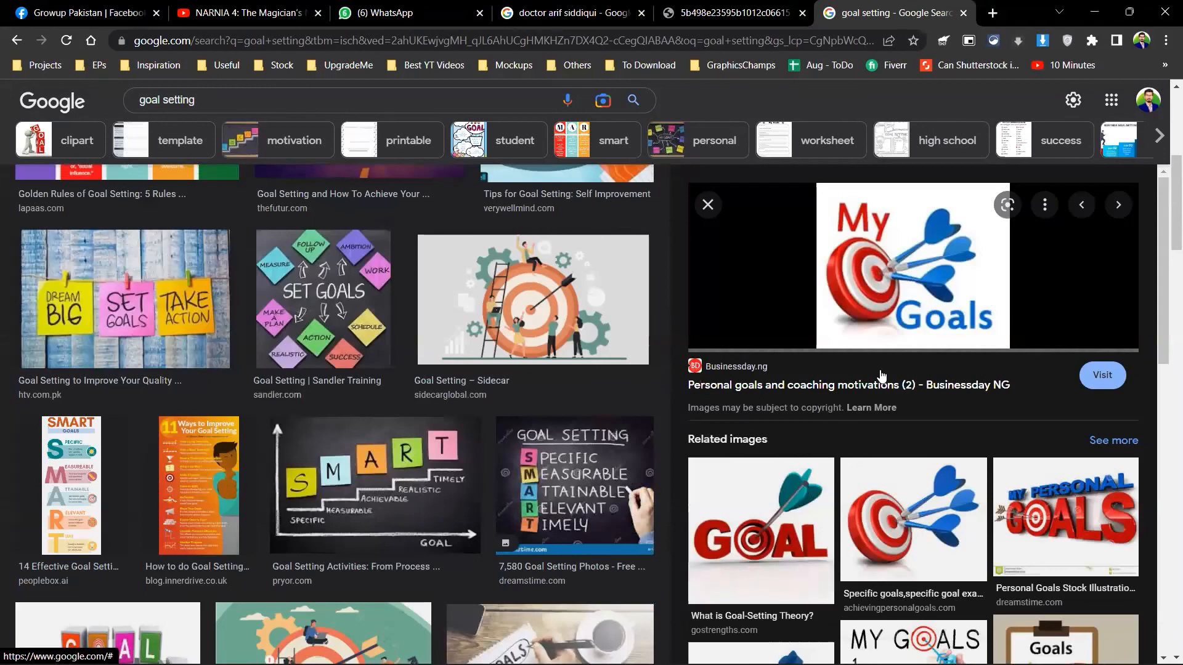
key("Right")
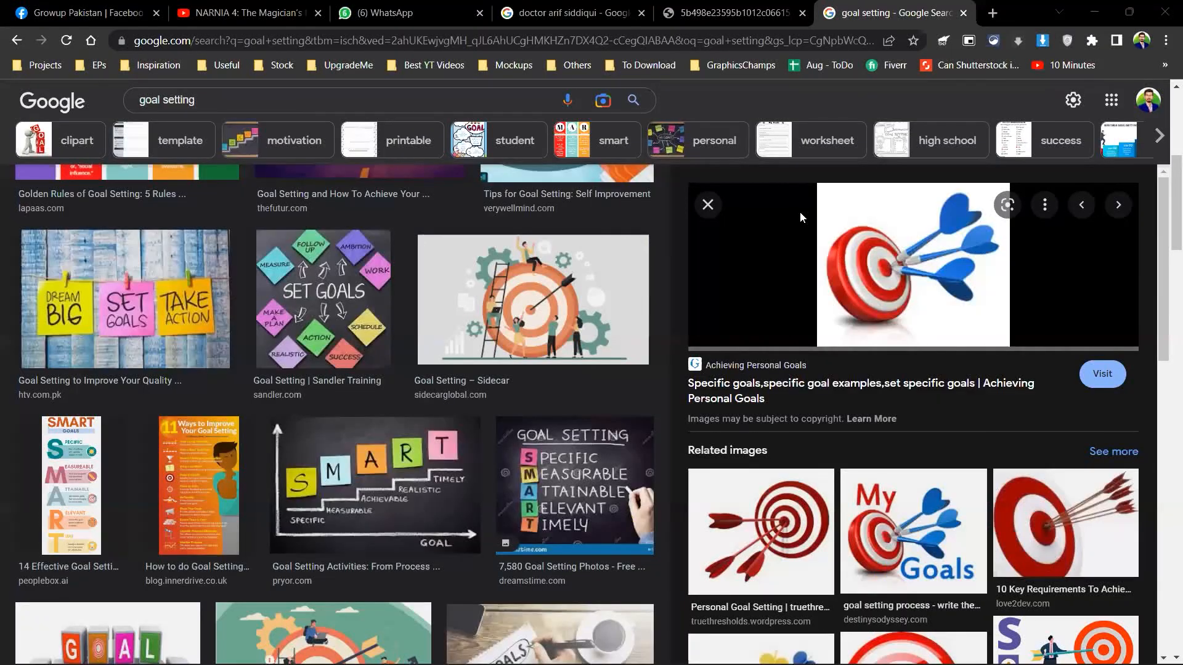
- Go to freepik.com and search its resources for "mission"
left_click(678, 51)
left_click(690, 44)
type("freepik.com")
key("Return")
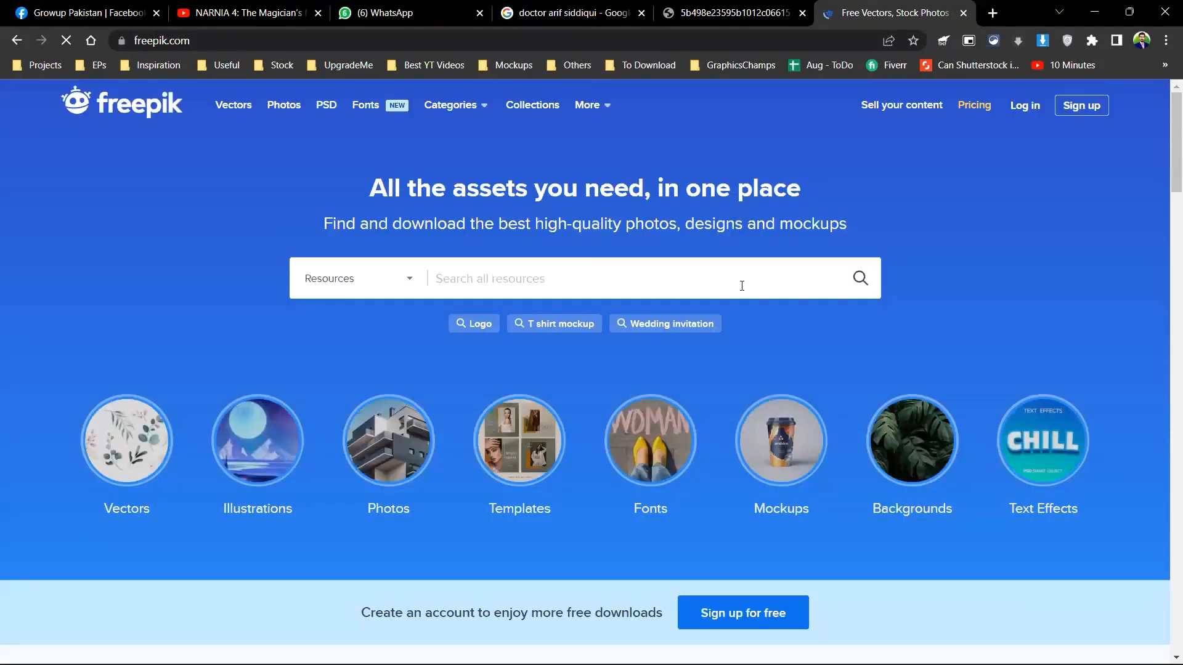
type("mission")
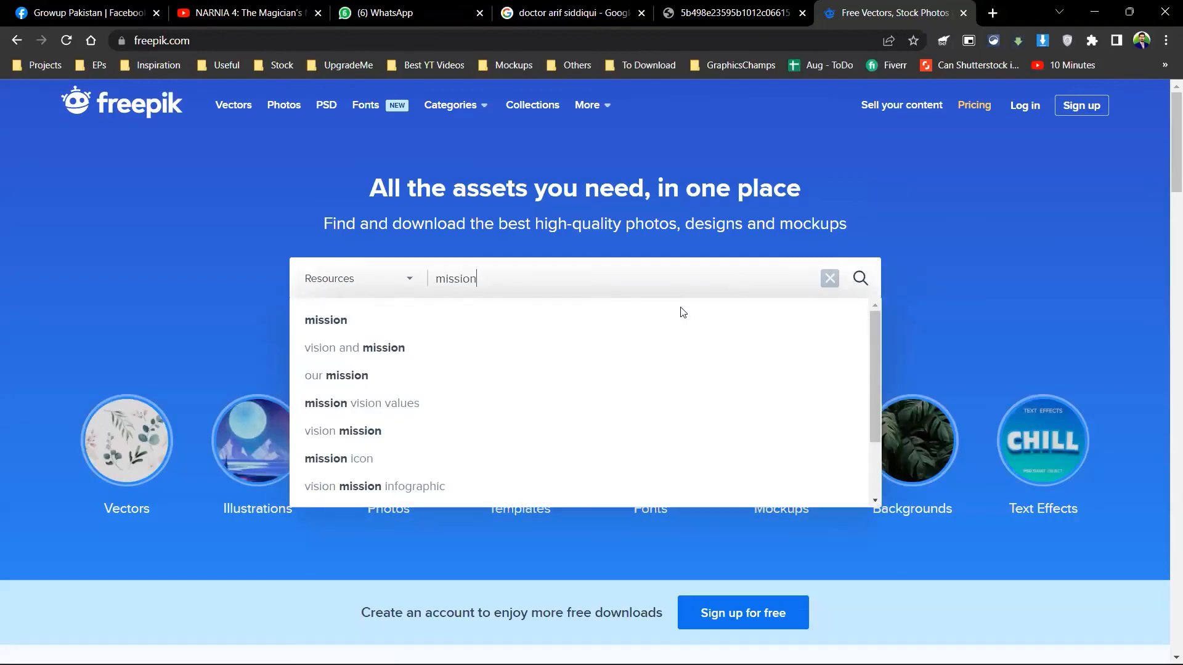
left_click(334, 321)
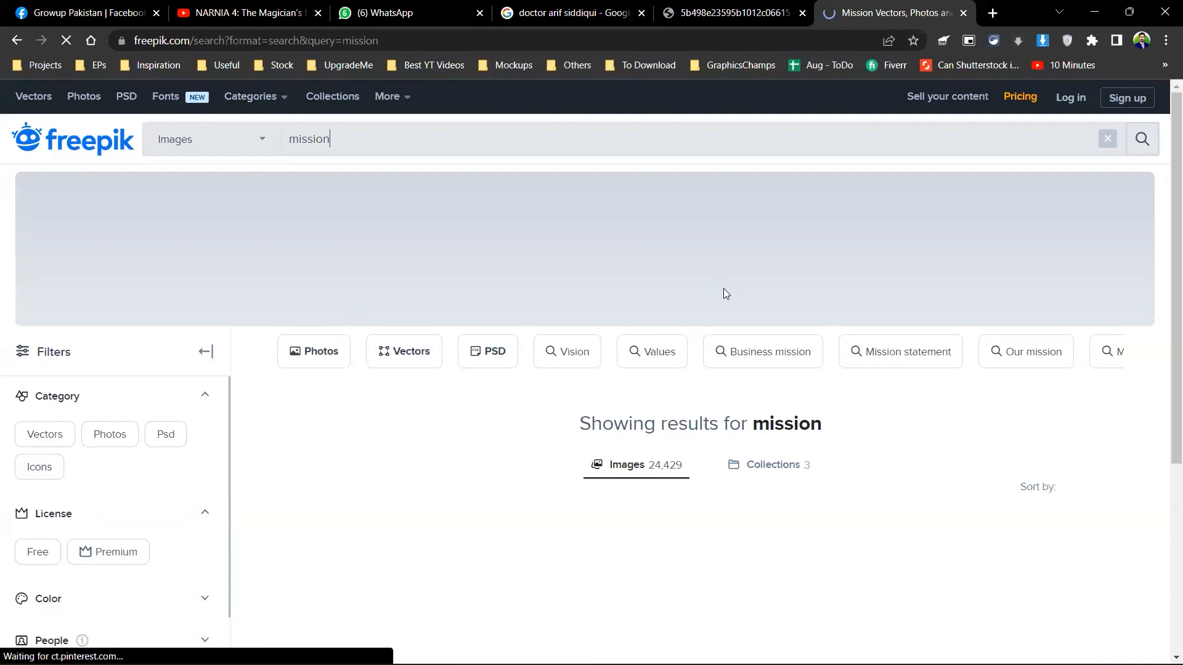
- Filter the mission results to Photos and look through them for a suitable background picture
scroll(725, 293, "down", 3)
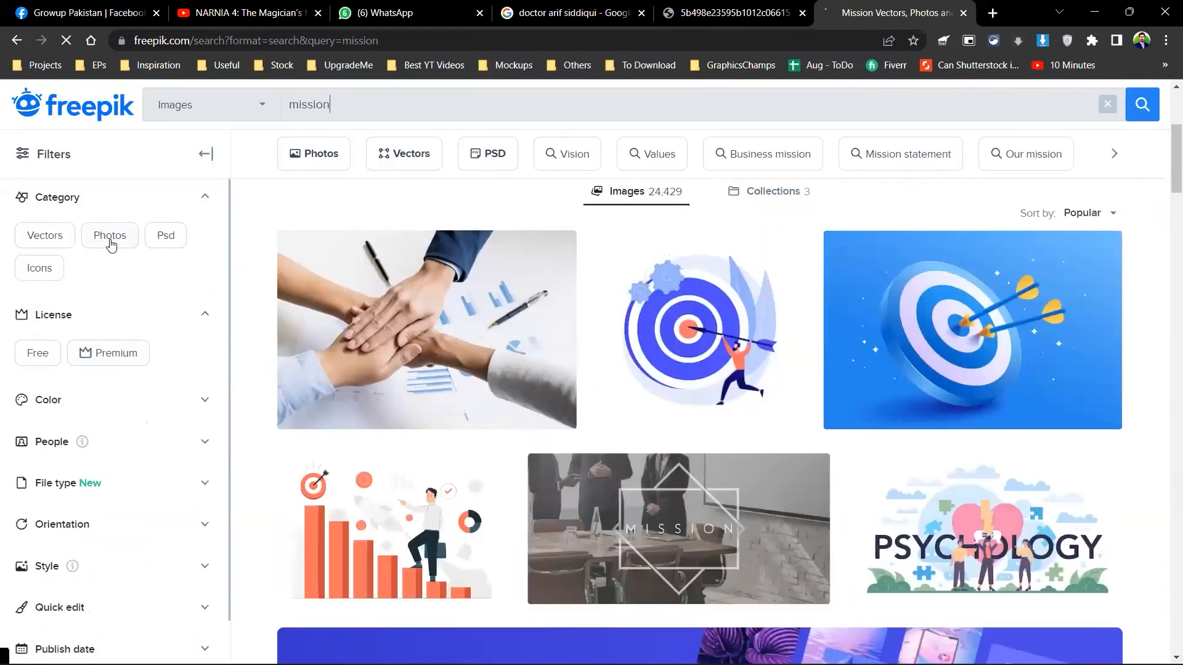
left_click(111, 244)
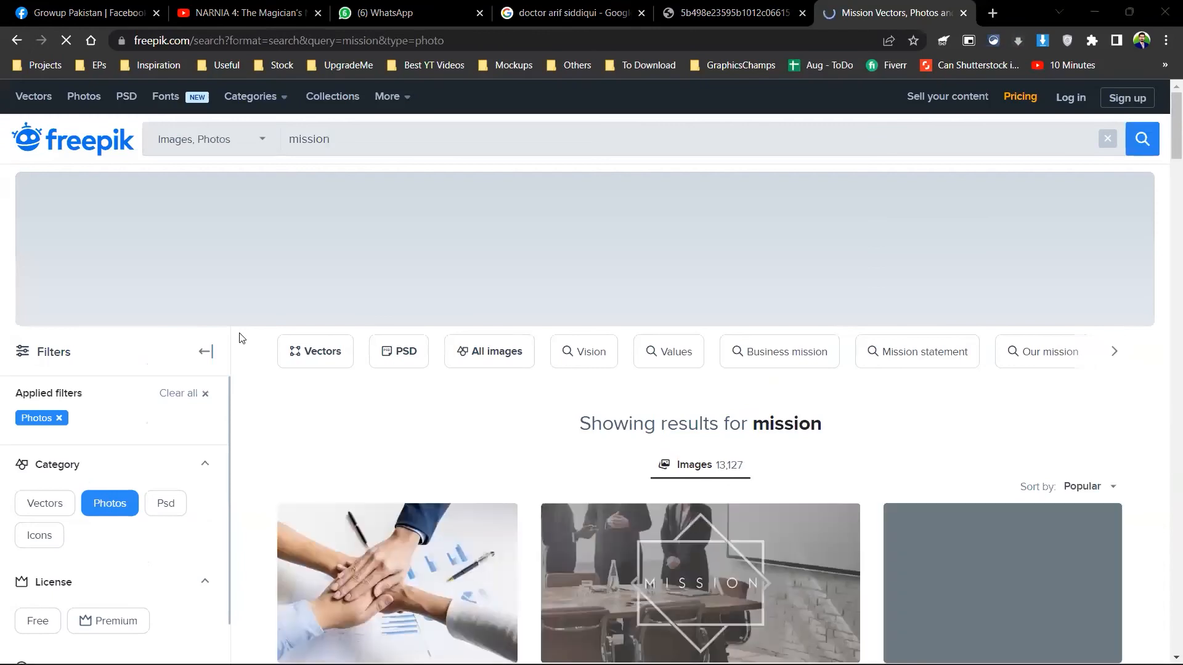
scroll(650, 168, "down", 6)
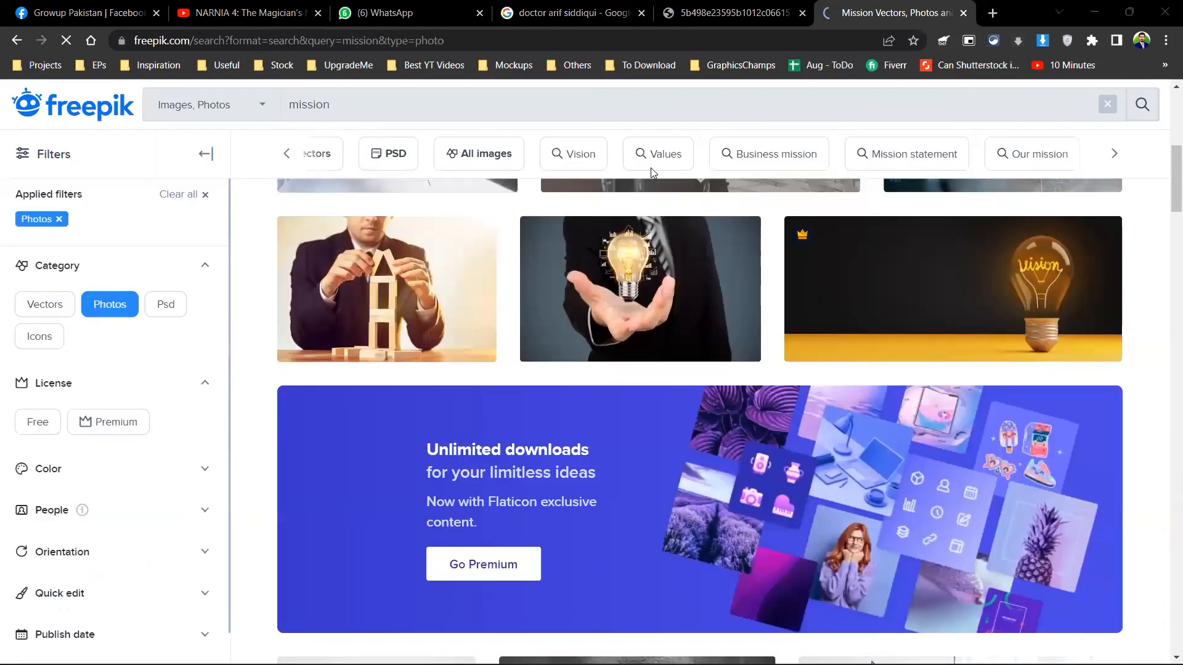
scroll(651, 167, "down", 8)
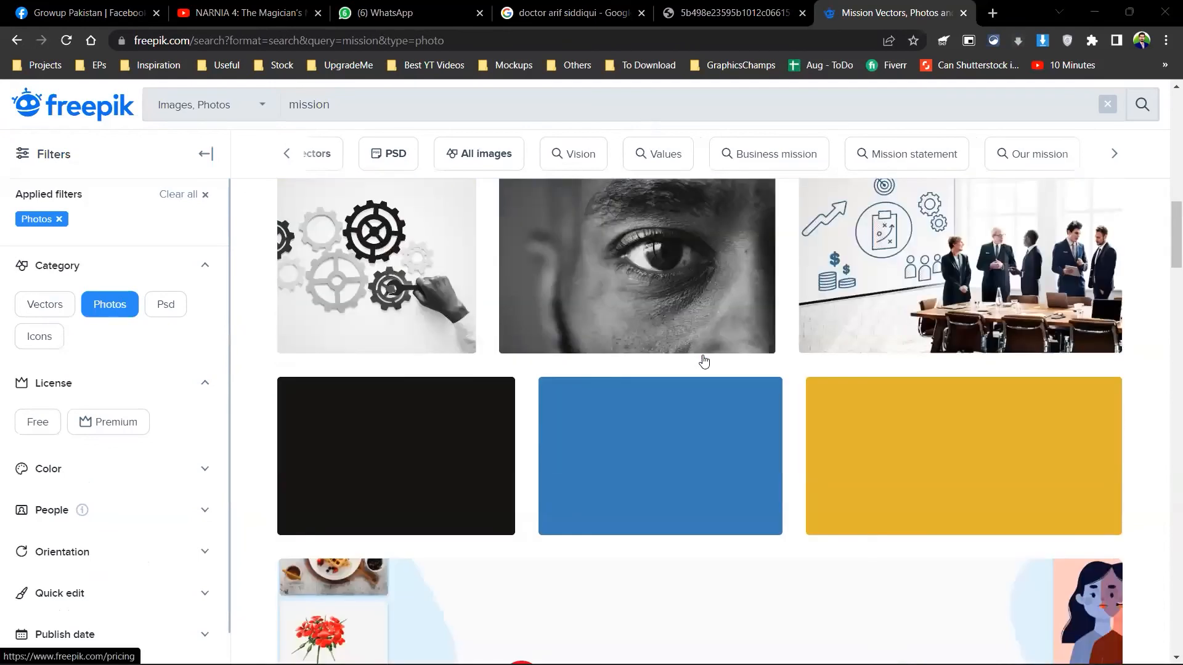
scroll(704, 361, "down", 5)
- Search Freepik photos for "dart board" and look through the pictures
left_click(698, 112)
type("dart board")
key("Return")
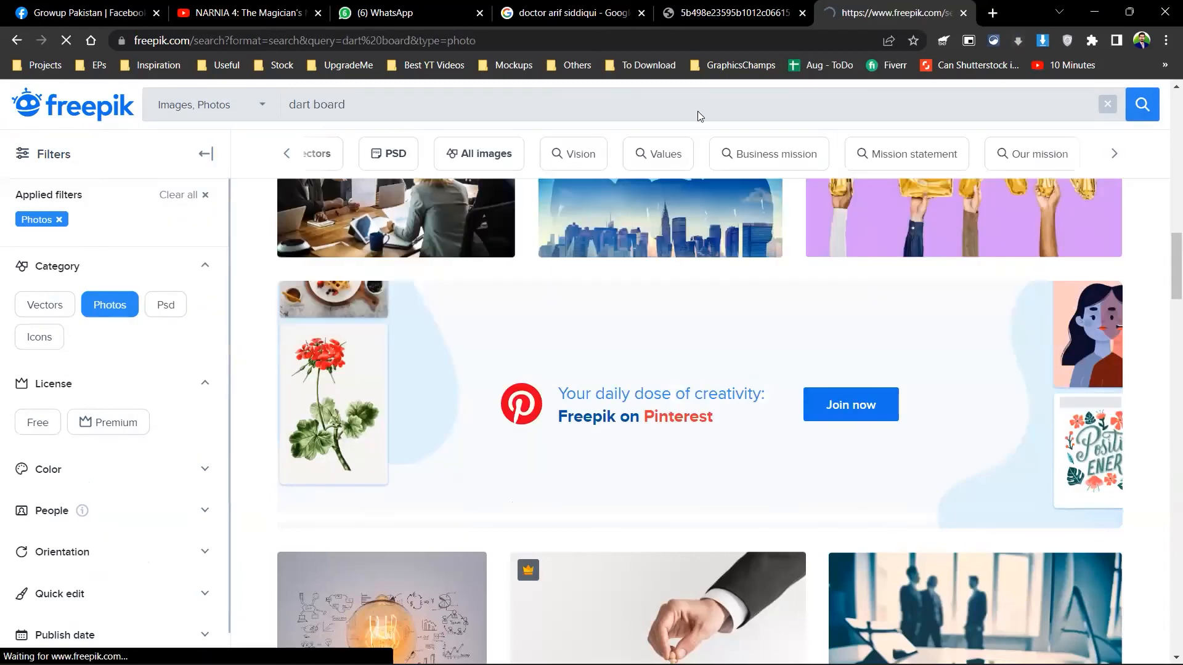
scroll(636, 232, "down", 3)
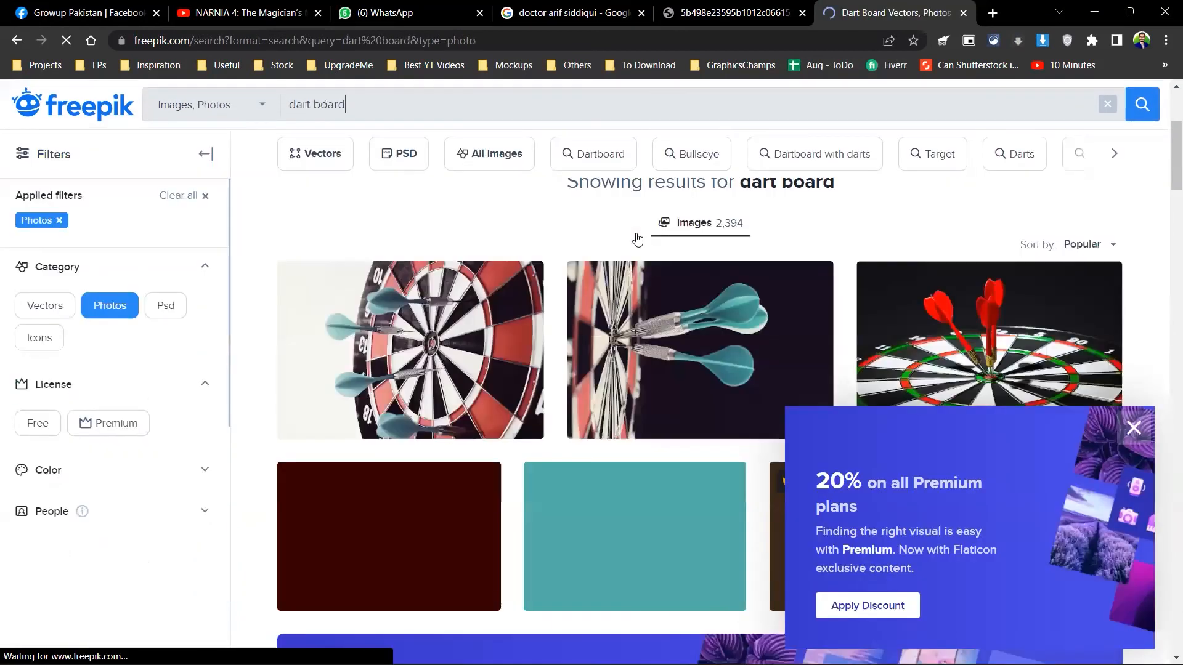
scroll(638, 239, "down", 10)
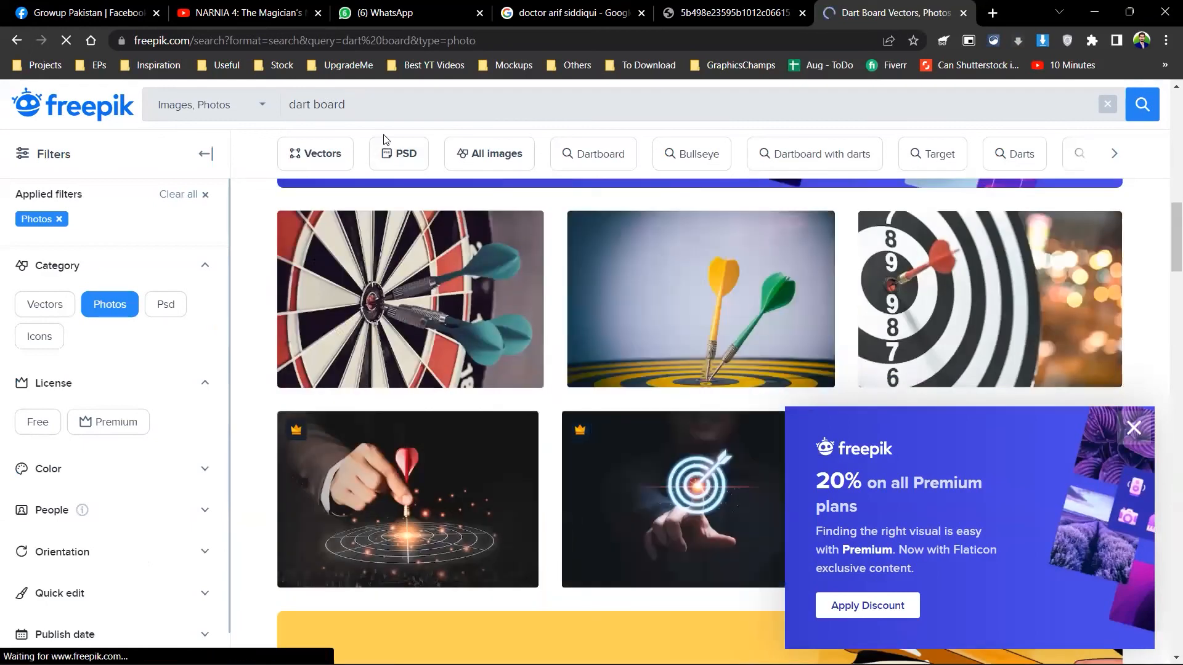
- Search Freepik photos for "goal" and look through the pictures
triple_click(612, 110)
type("goal")
key("Return")
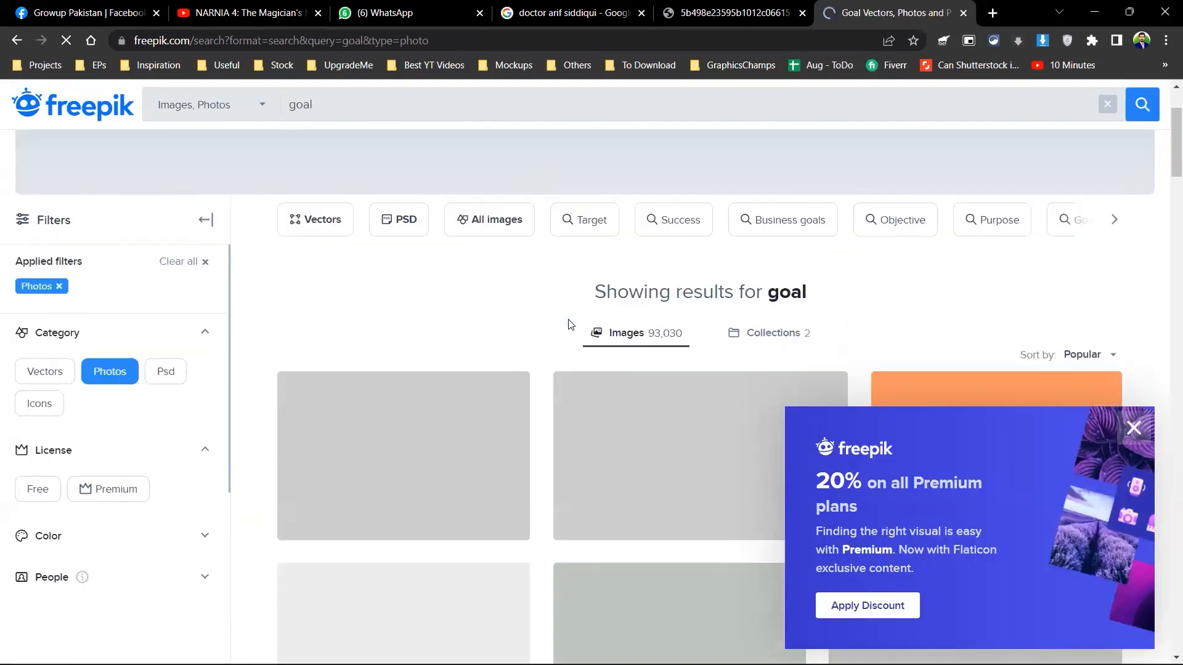
scroll(572, 333, "down", 1)
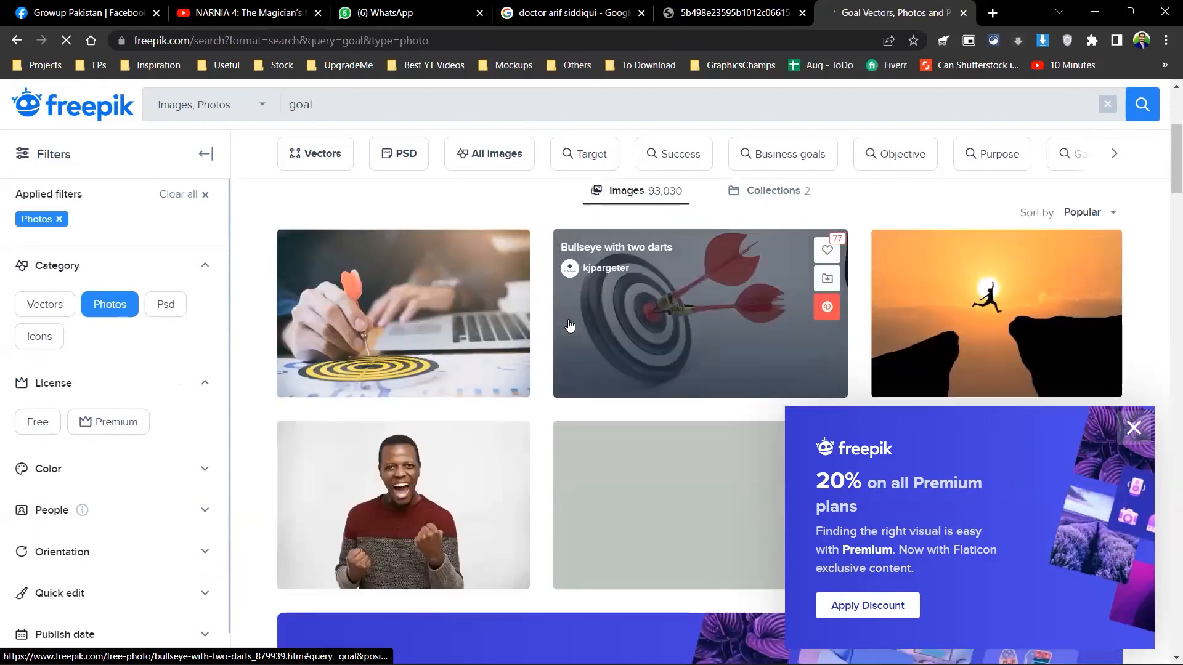
scroll(595, 378, "down", 1)
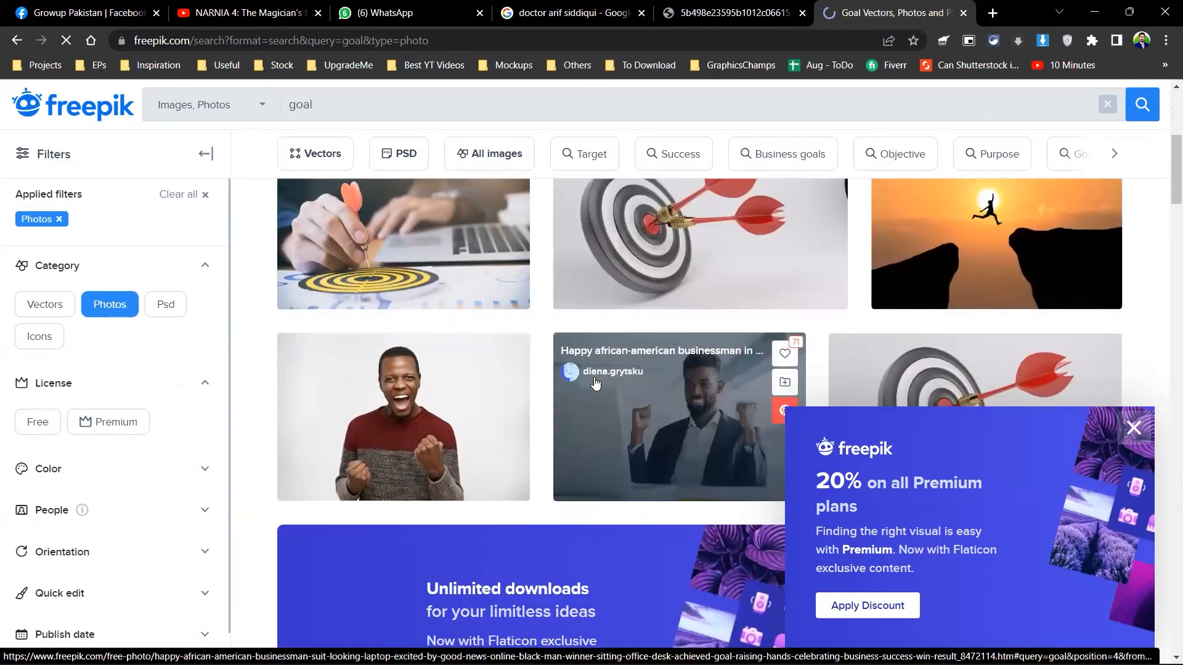
- Check the post in Photoshop, return to Chrome and open the "Bullseye with two darts" photo page in a new tab
key("alt+Tab")
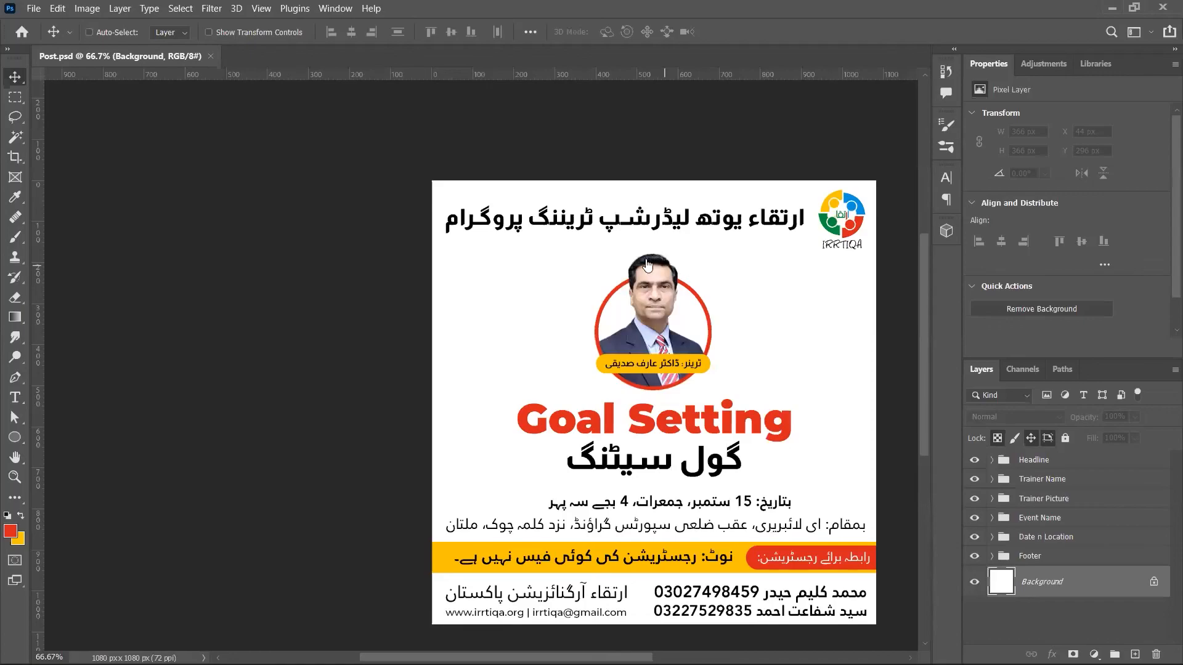
key("alt+Tab")
middle_click(631, 251)
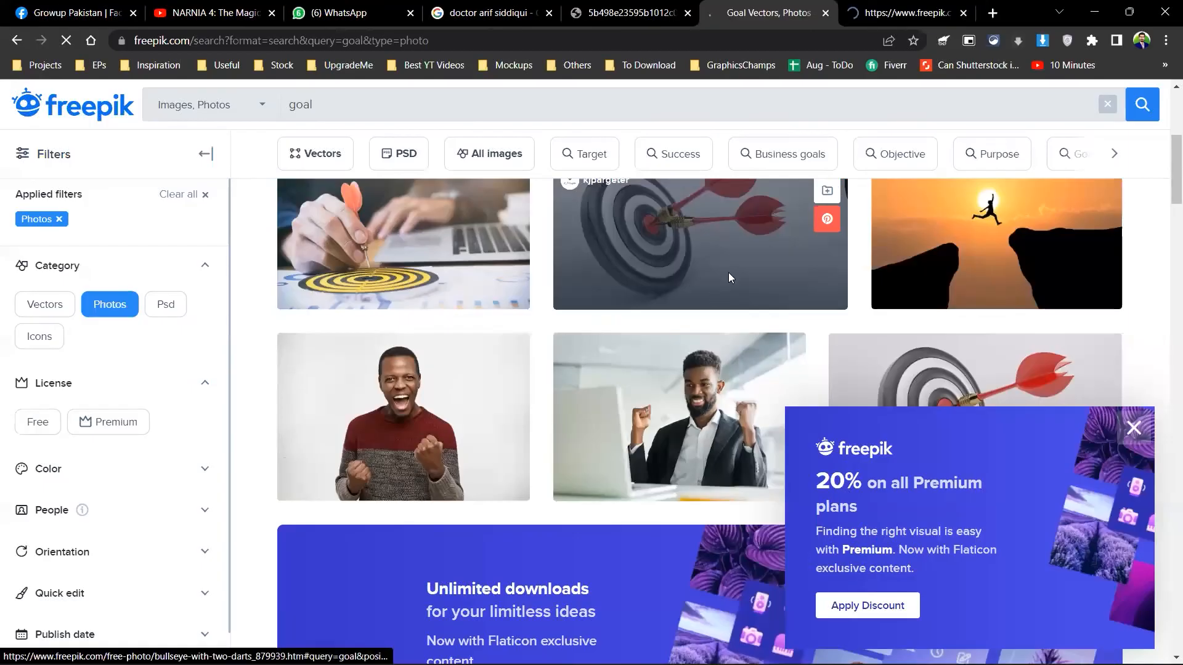
key("ctrl+Tab")
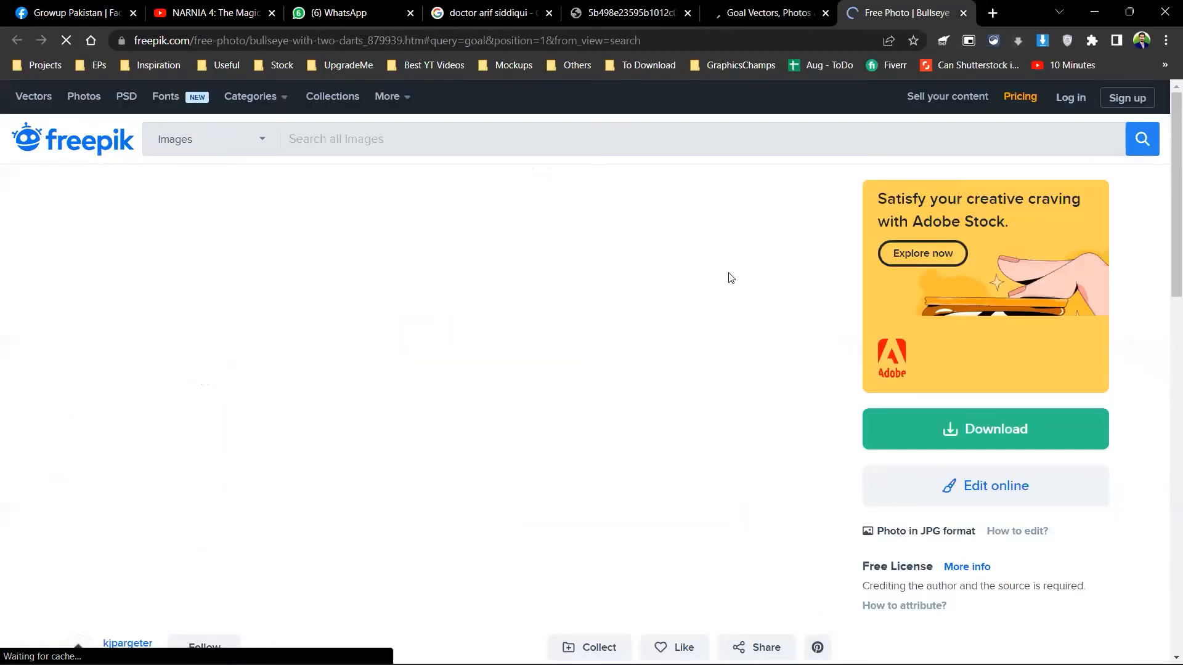
- Arrange the Chrome photo page and the Photoshop post side by side on the screen
key("super")
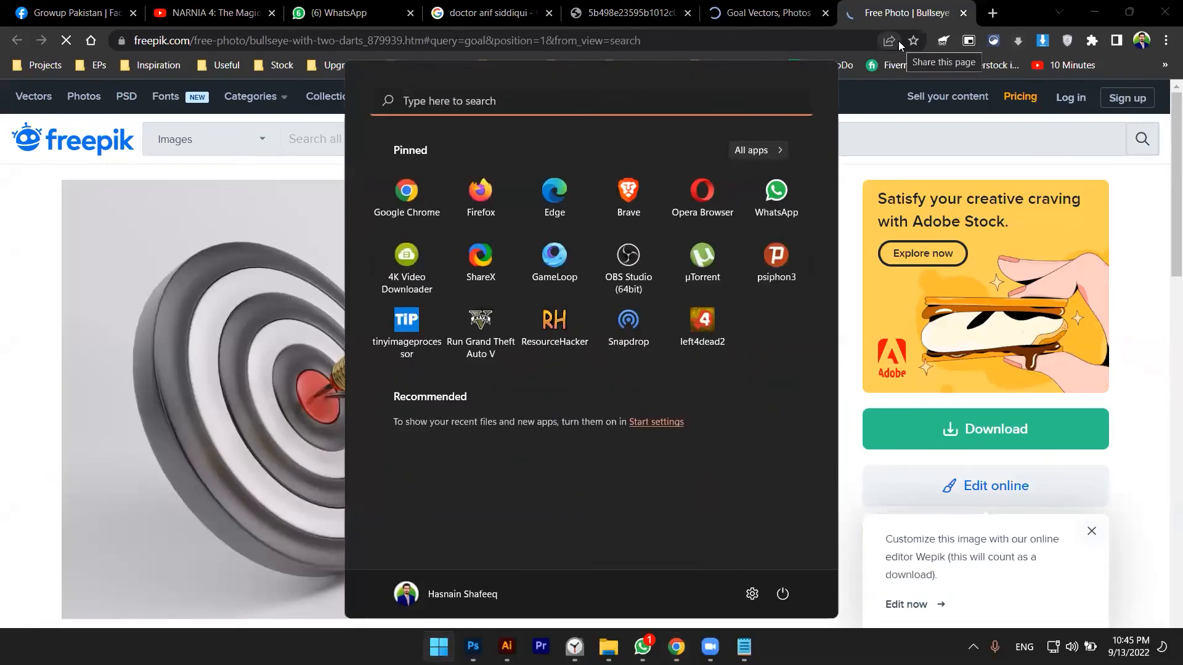
key("super")
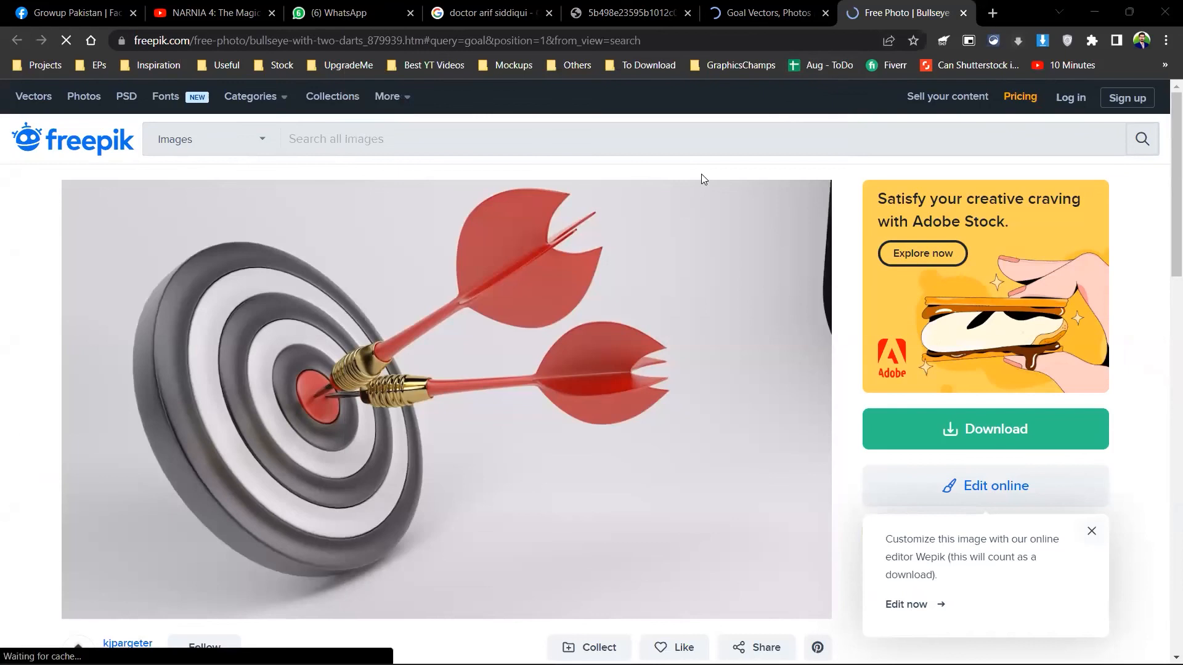
key("super+Left")
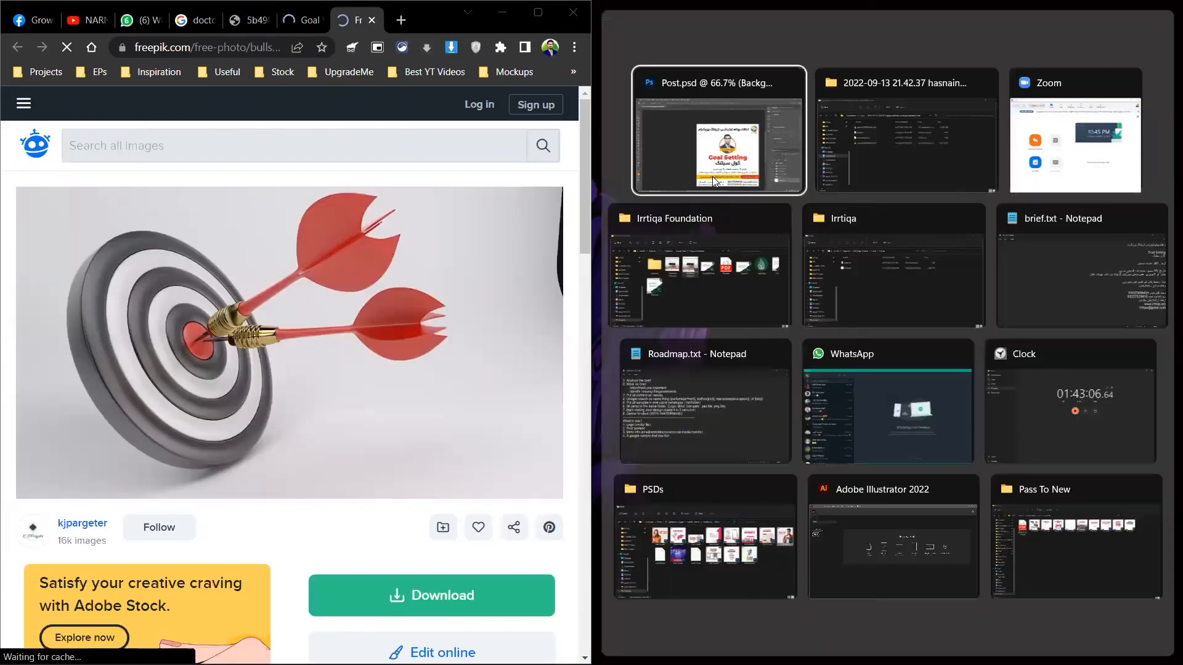
left_click(712, 176)
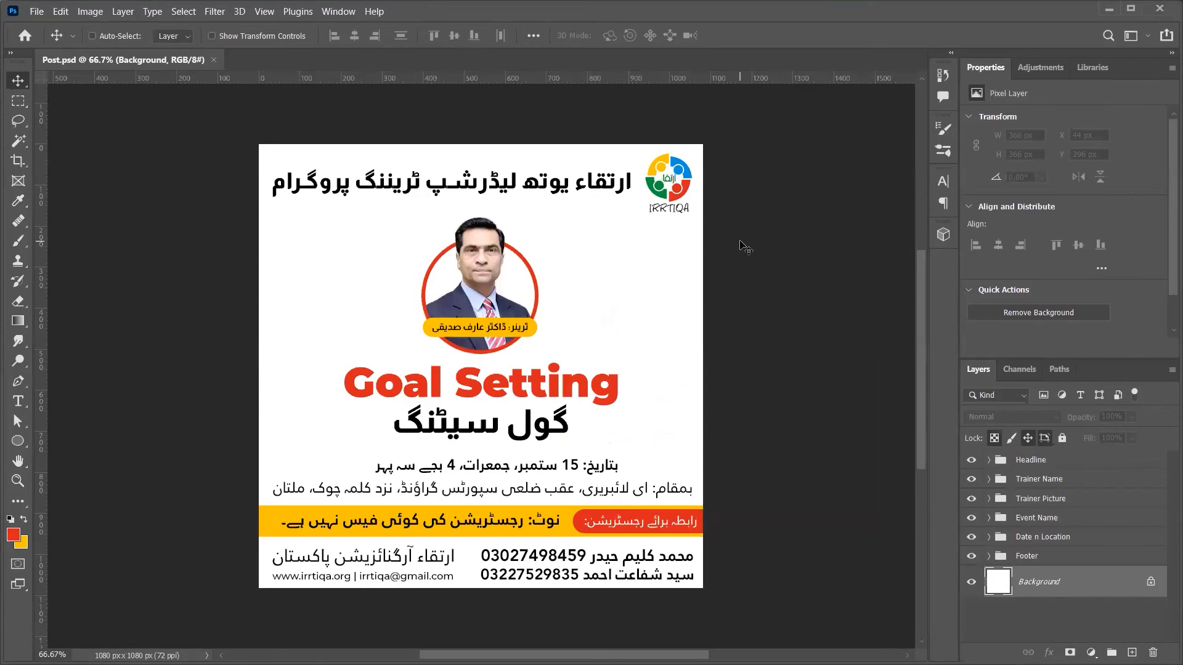
key("super+Right")
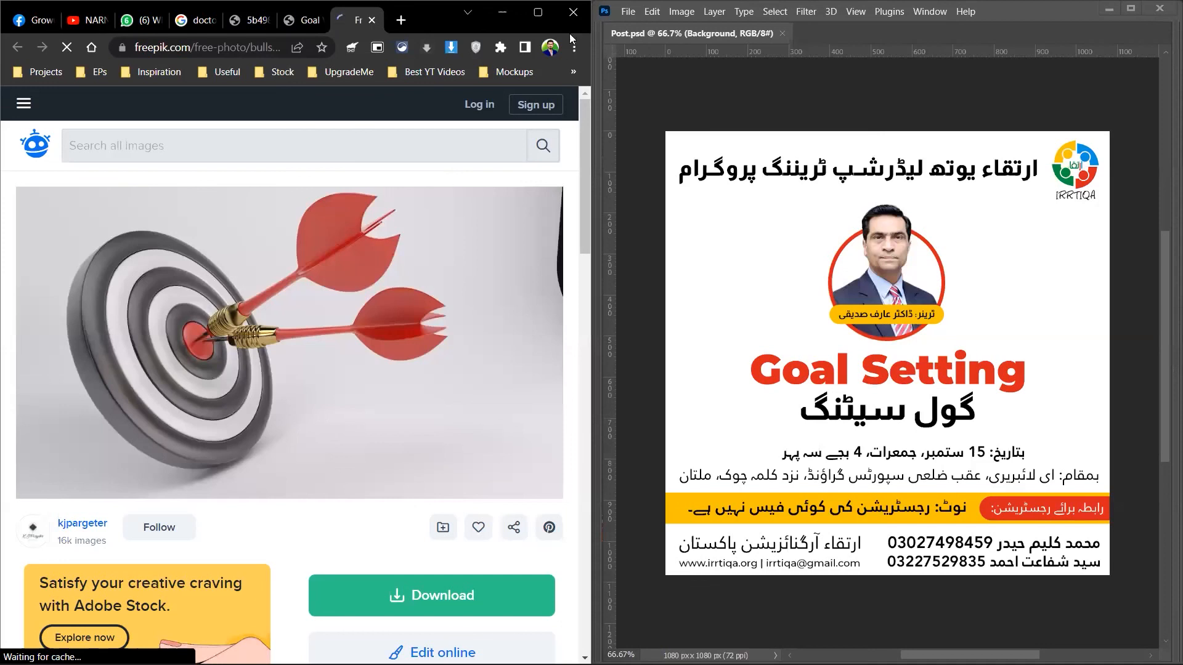
left_click(604, 34)
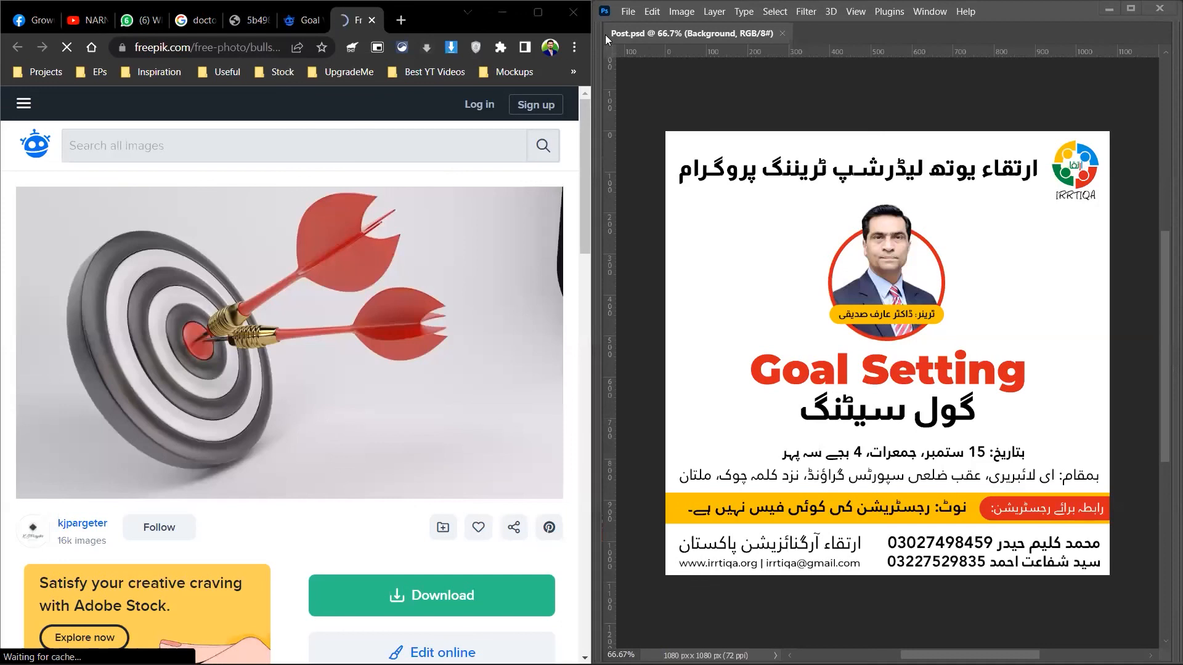
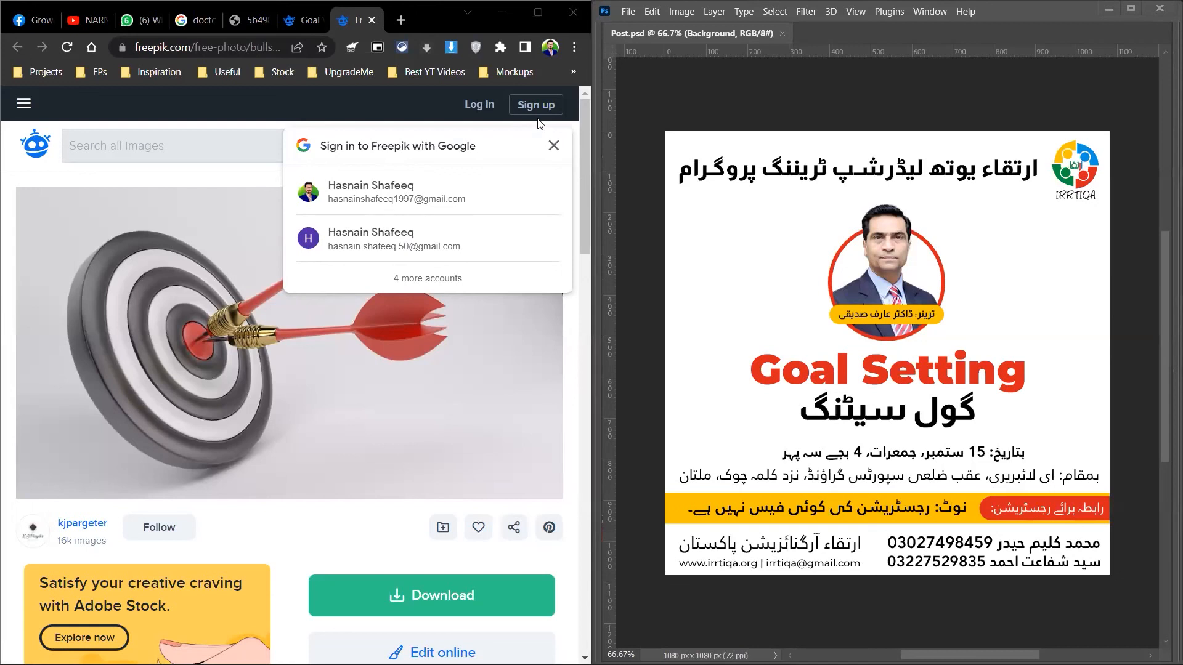
- Dismiss the Google sign-in prompt, look through the bullseye photo's related pictures and close its page
left_click(516, 293)
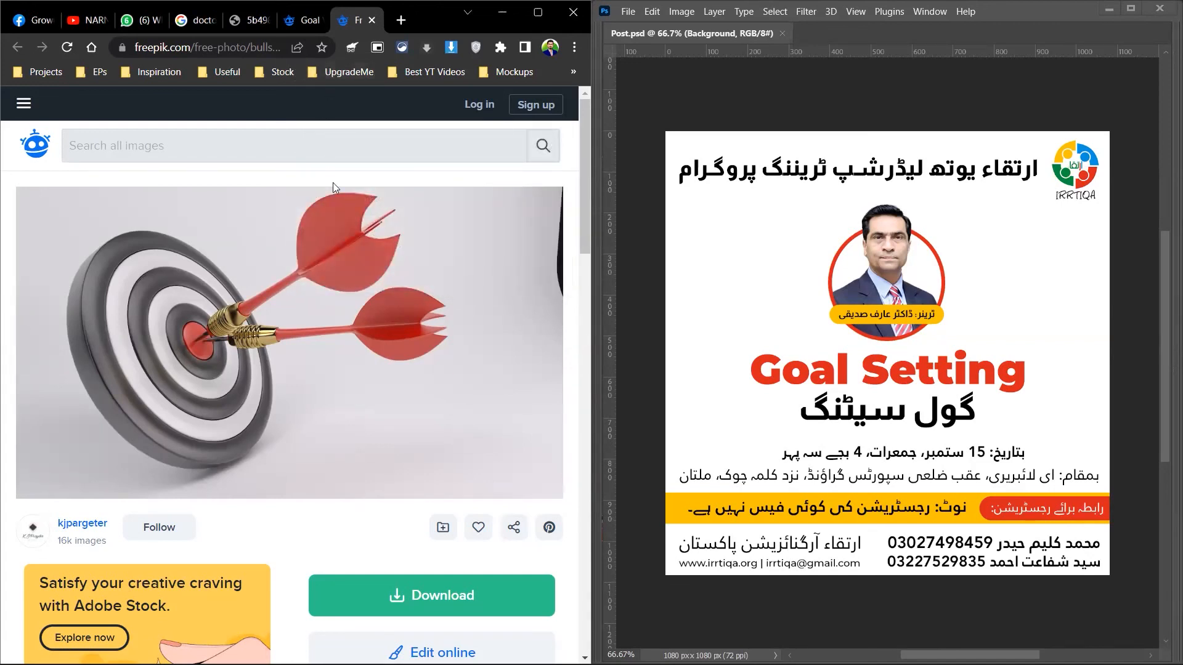
scroll(317, 259, "down", 10)
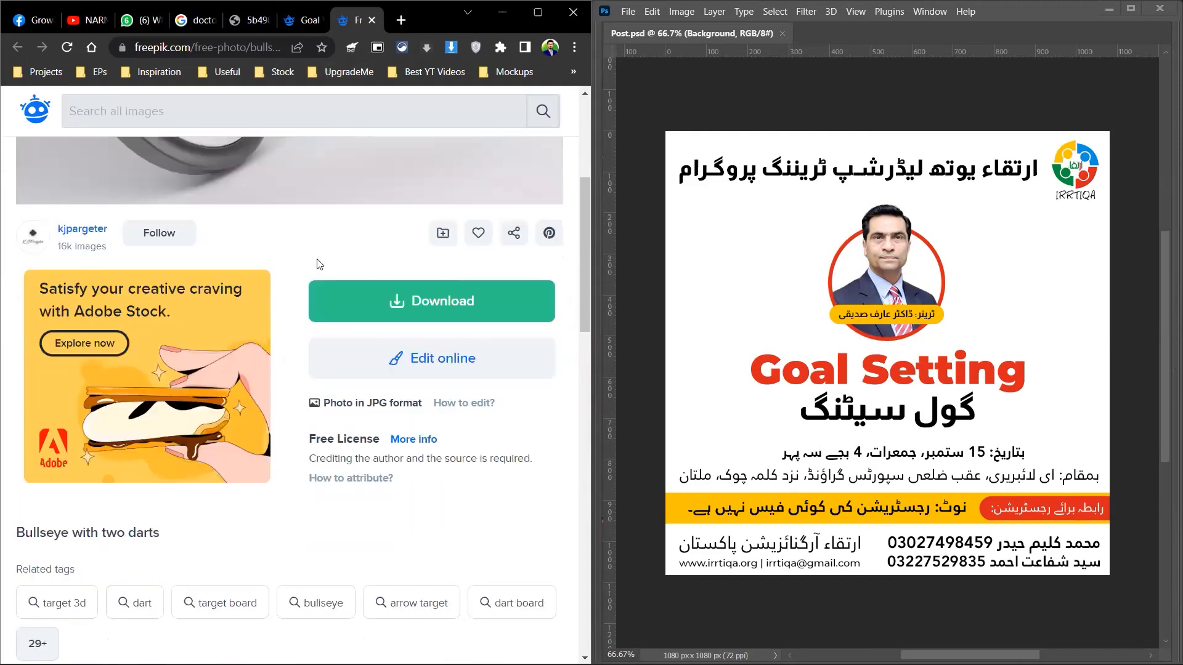
scroll(318, 264, "down", 3)
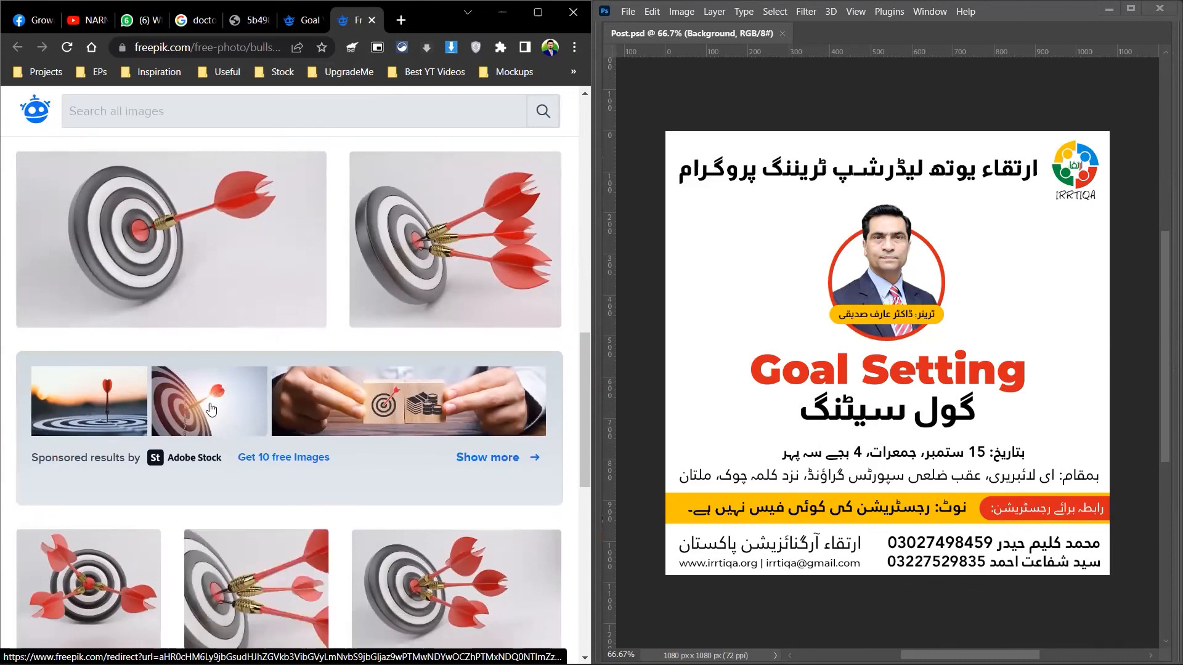
left_click(209, 408)
key("ctrl+w")
scroll(339, 364, "down", 3)
scroll(338, 365, "up", 7)
scroll(217, 137, "up", 7)
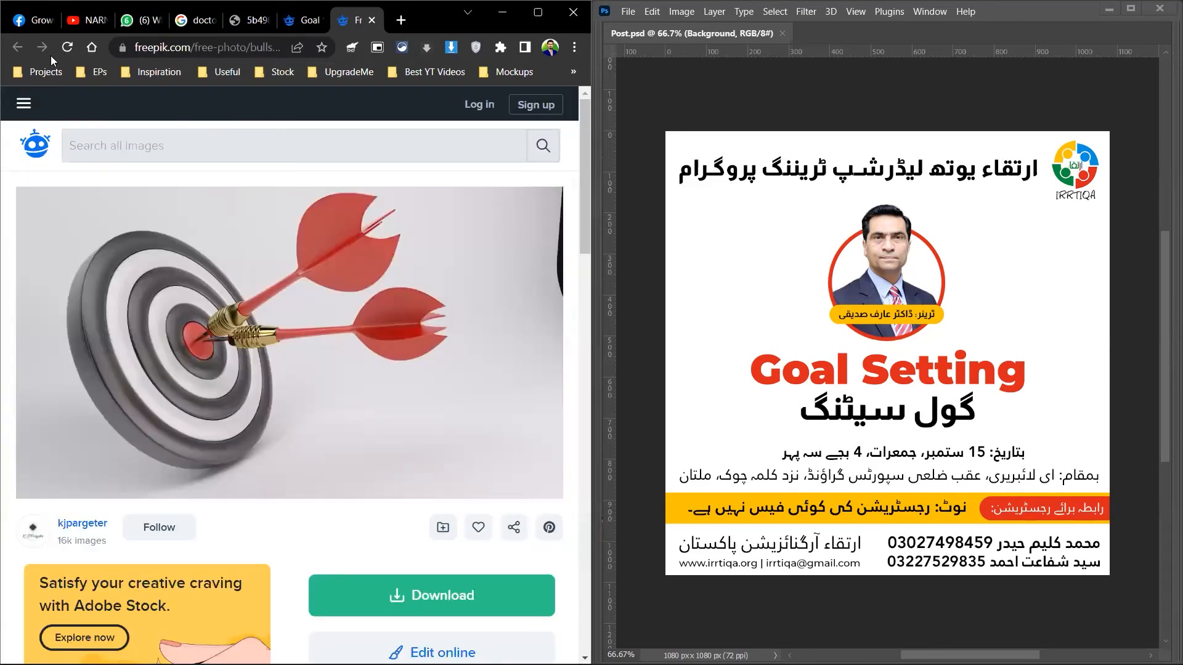
key("ctrl+w")
- Look through the Freepik "goal" results and open the premium photo of red darts in a target in a new tab
scroll(282, 256, "down", 3)
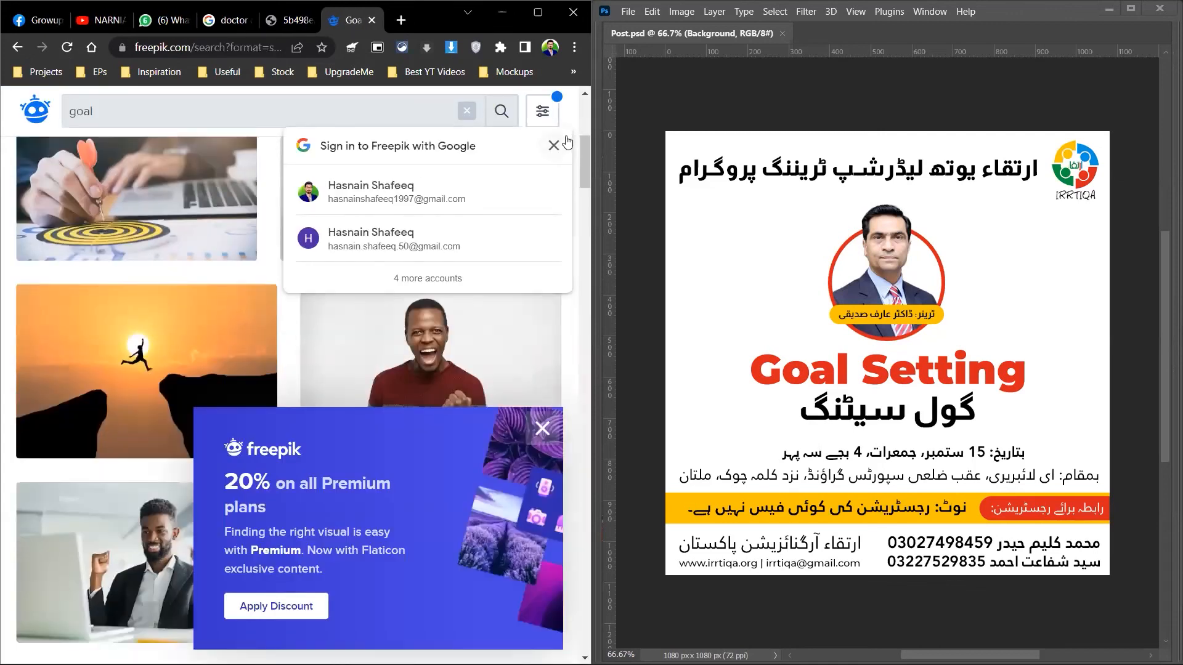
scroll(346, 417, "down", 5)
scroll(346, 417, "down", 5)
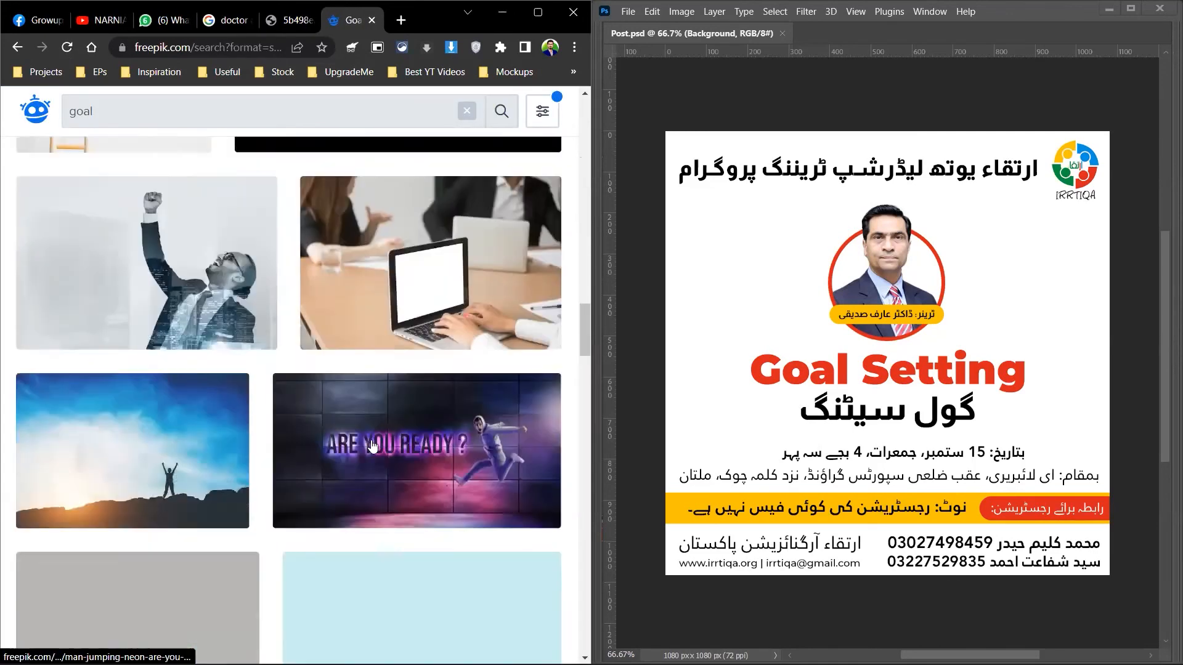
scroll(525, 324, "down", 10)
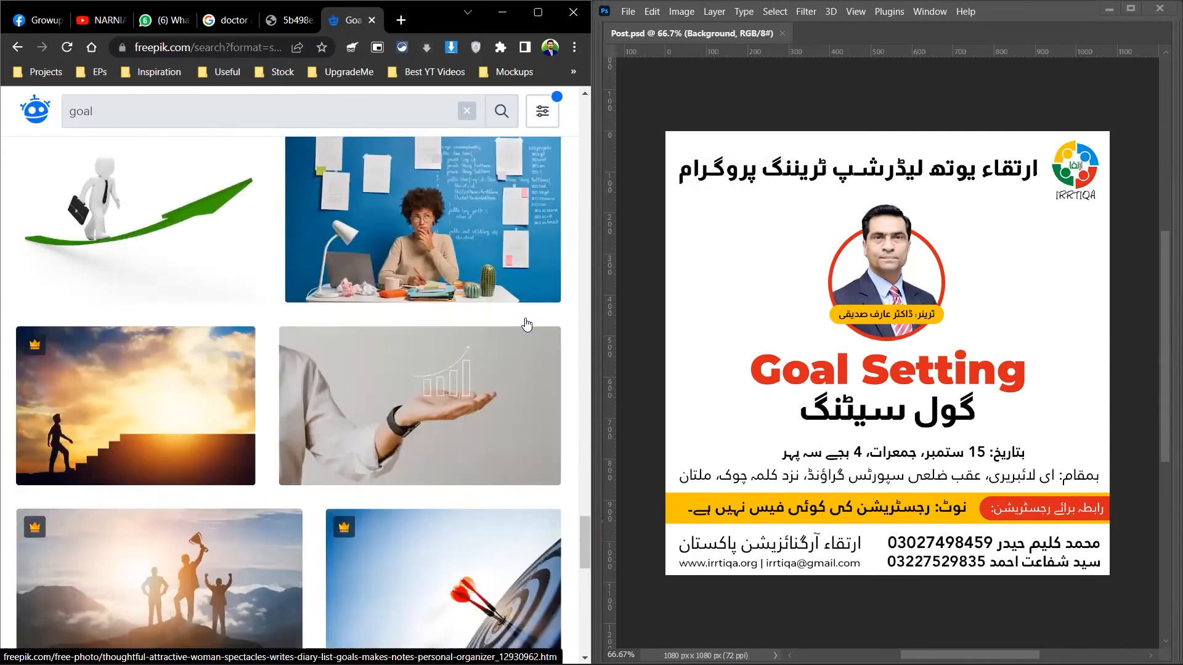
scroll(526, 324, "down", 2)
middle_click(468, 371)
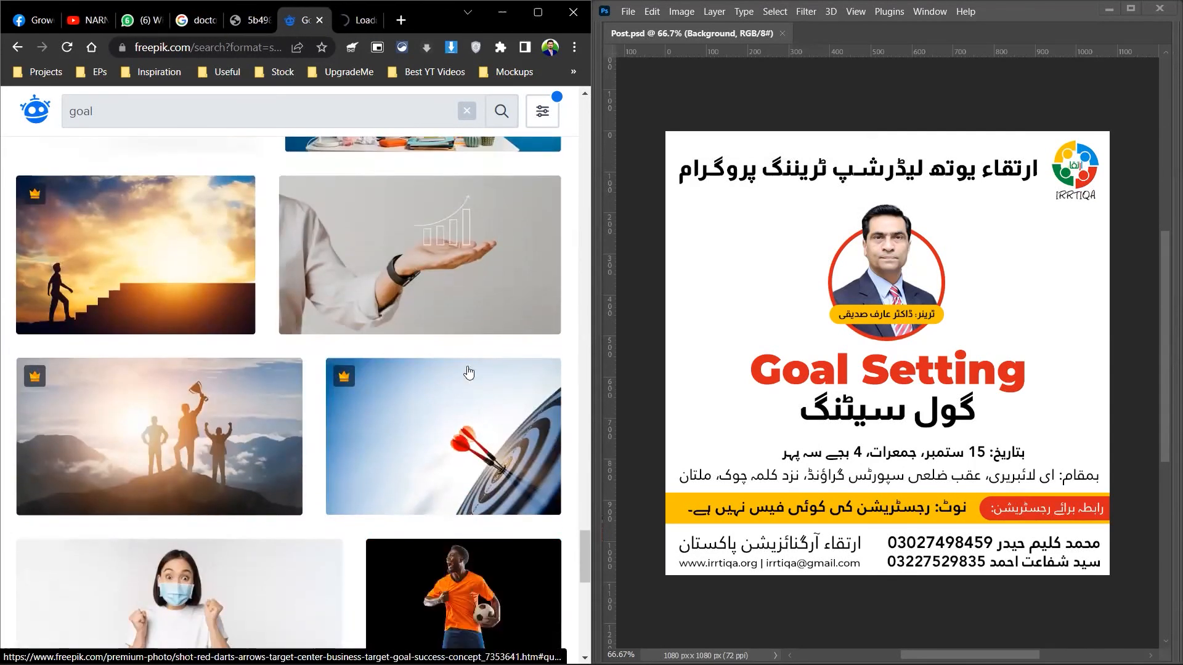
key("ctrl+Tab")
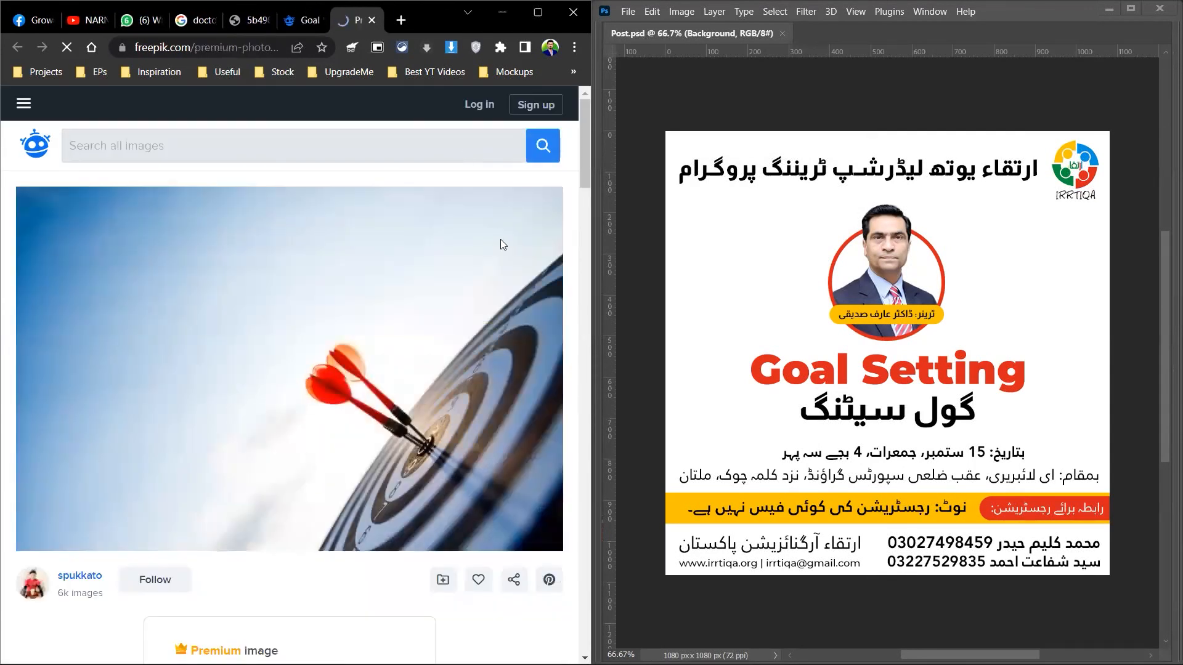
- Try the red darts target photo as a background covering the post's canvas, and delete the trial layer
right_click(422, 304)
left_click(462, 361)
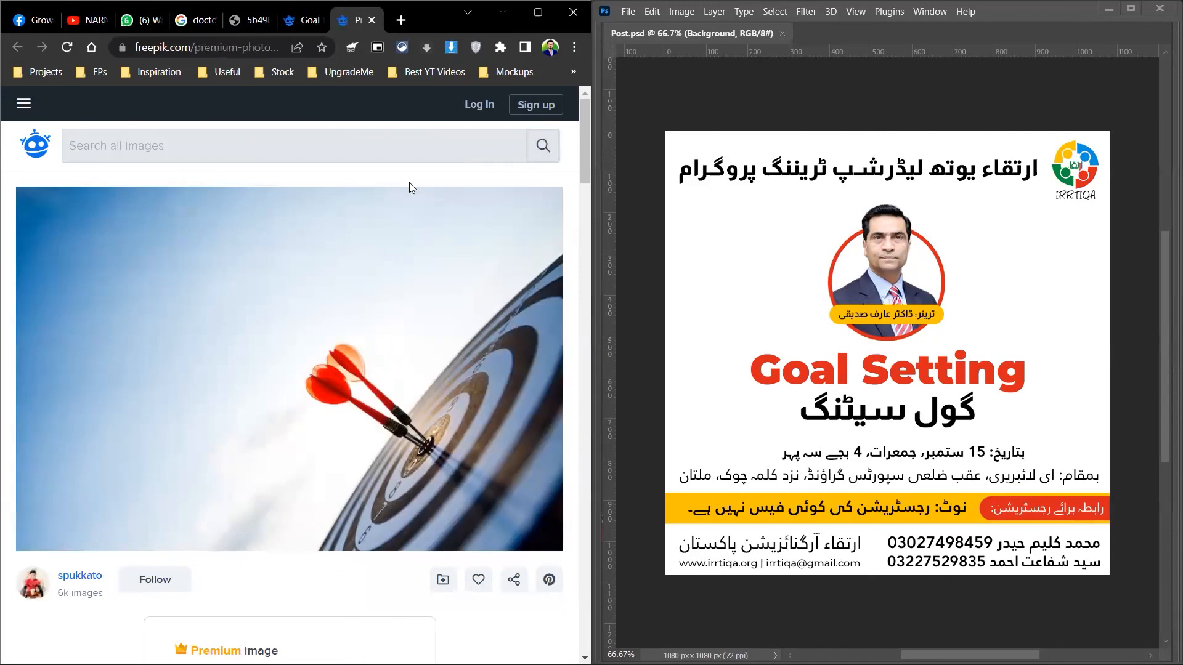
left_click(912, 330)
key("ctrl+v")
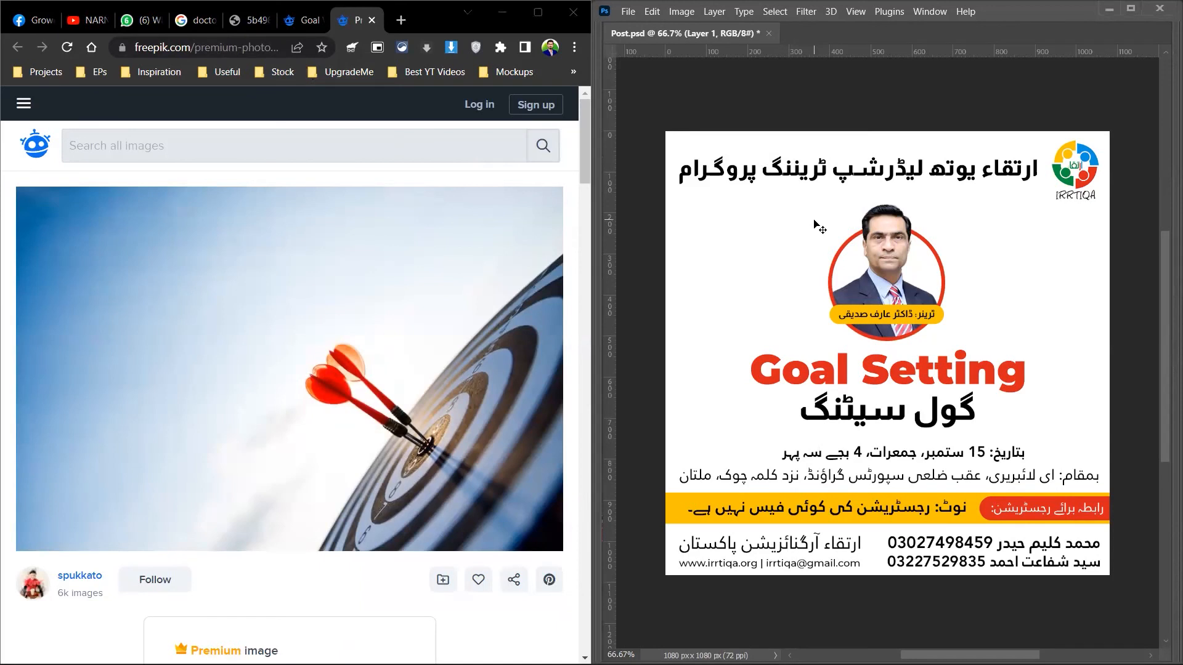
key("ctrl+t")
left_click_drag(1070, 229, 1150, 129)
left_click_drag(848, 133, 846, 126)
key("Return")
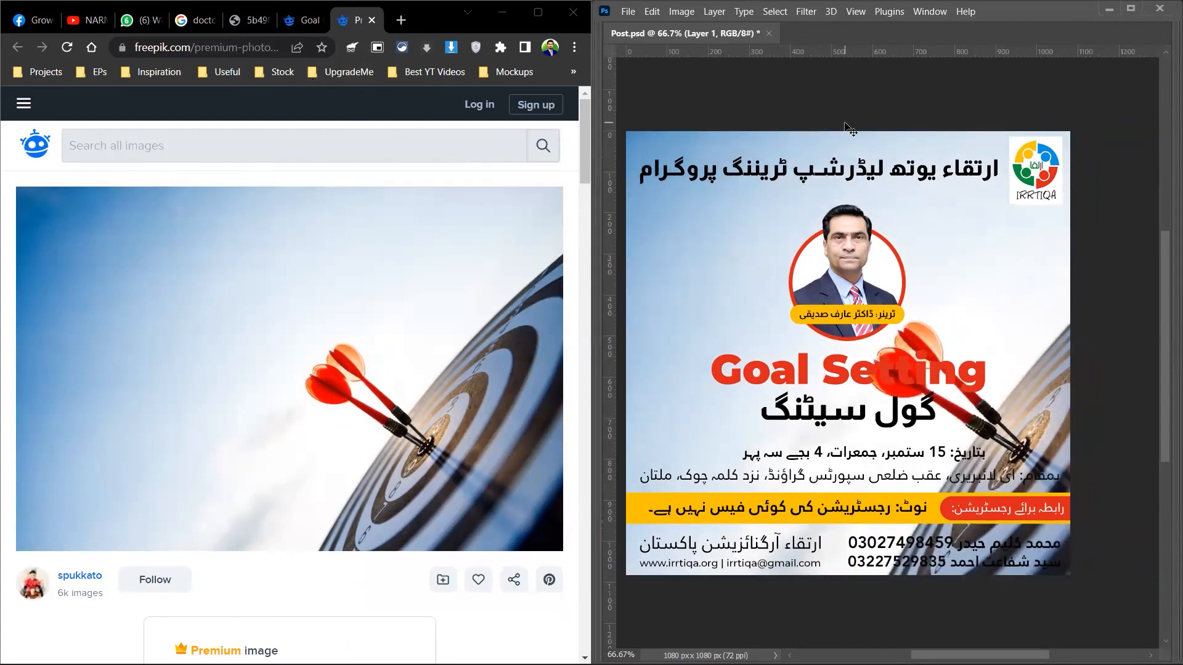
key("Delete")
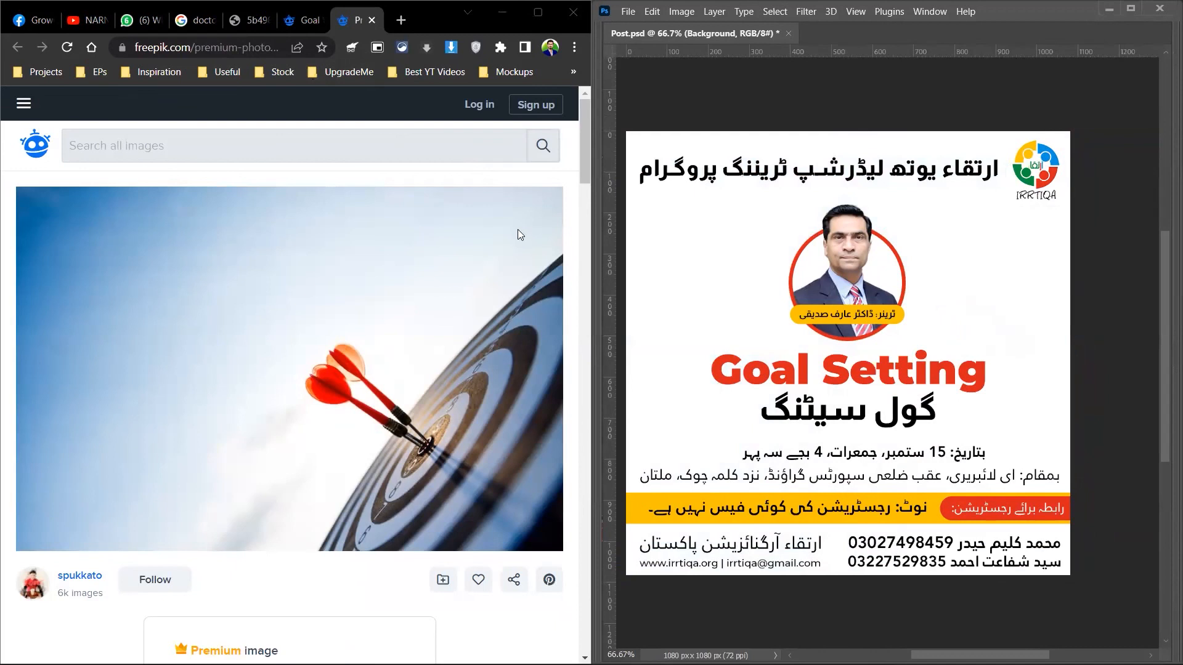
- Switch to Microsoft Edge, open the red darts target photo's Freepik page and download the photo
key("super")
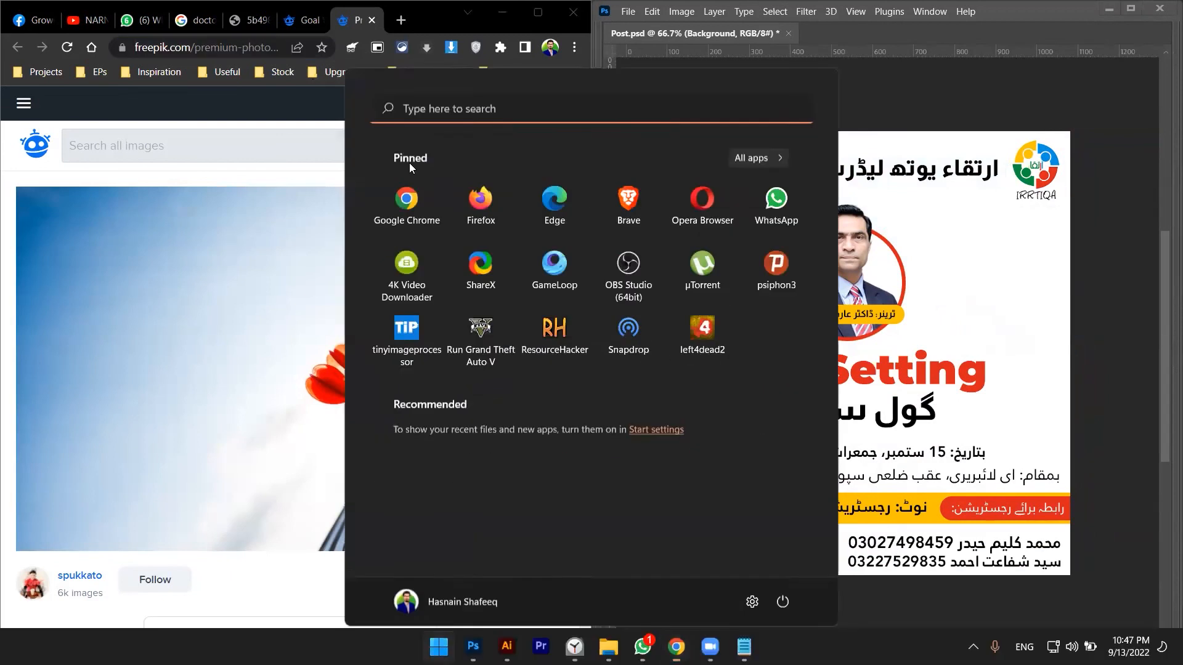
left_click(473, 196)
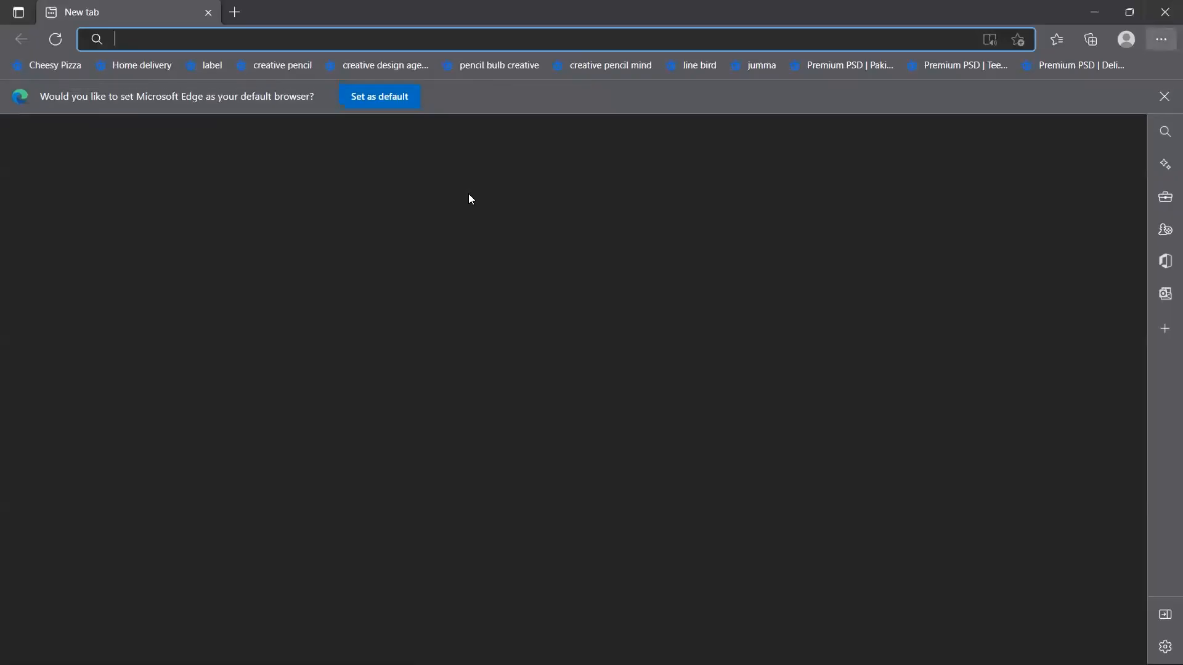
type("https://www.freepik.com/premium-photo/shot-red-darts-arrows-target-center-business-target-goal-success-concept_7353641.htm#query=goal&position=47&from_view=search")
key("Return")
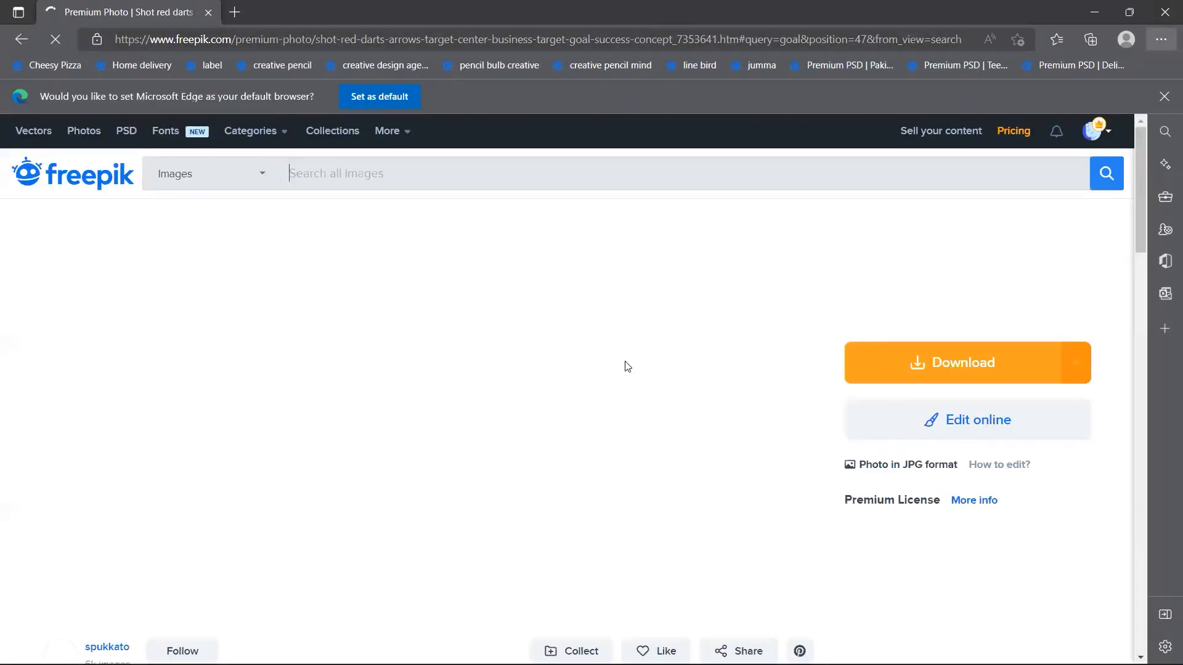
left_click(930, 336)
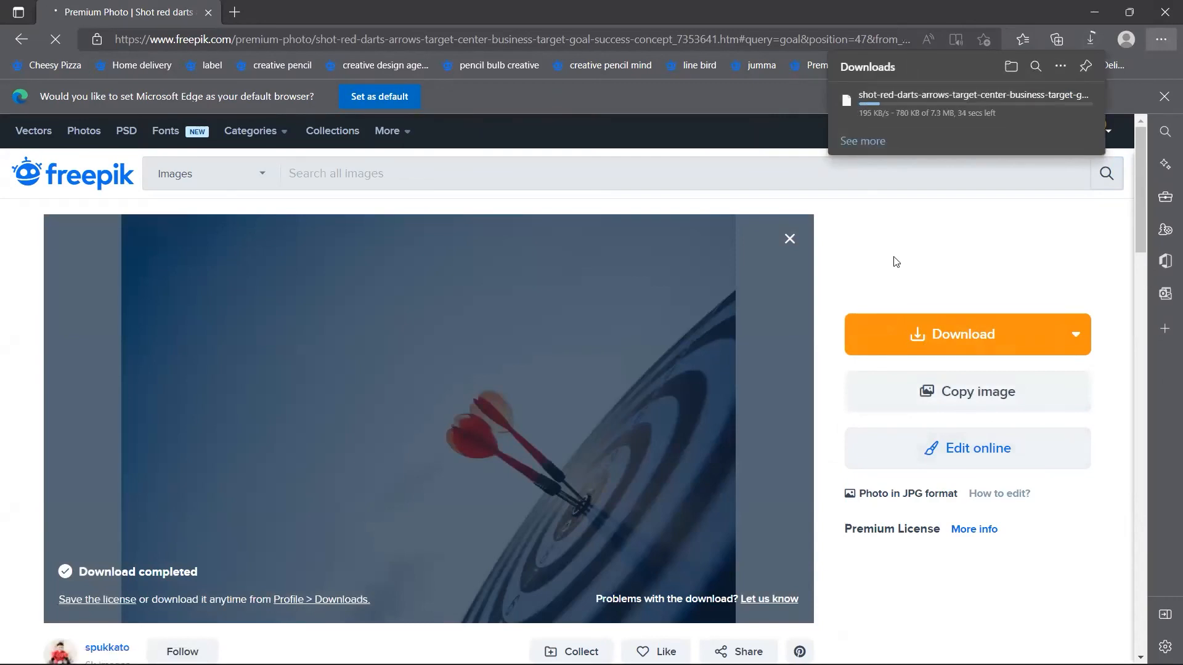
scroll(895, 260, "down", 2)
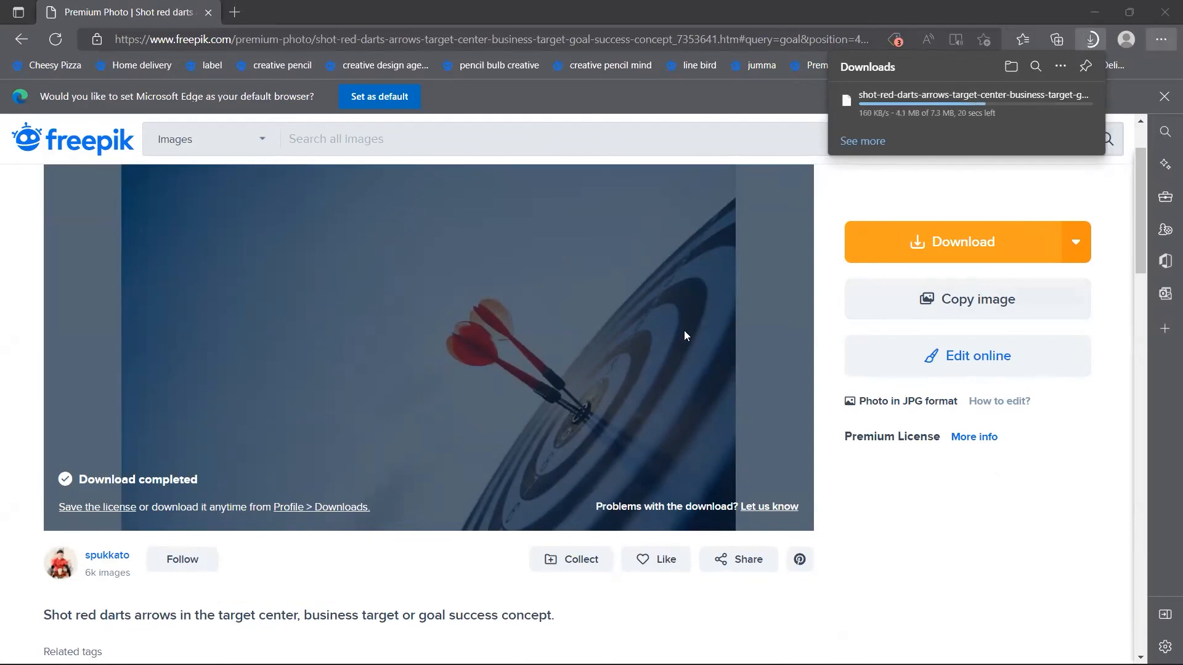
- Close the red darts photo page in both Chrome and Edge, keeping the file download running
key("alt+Tab")
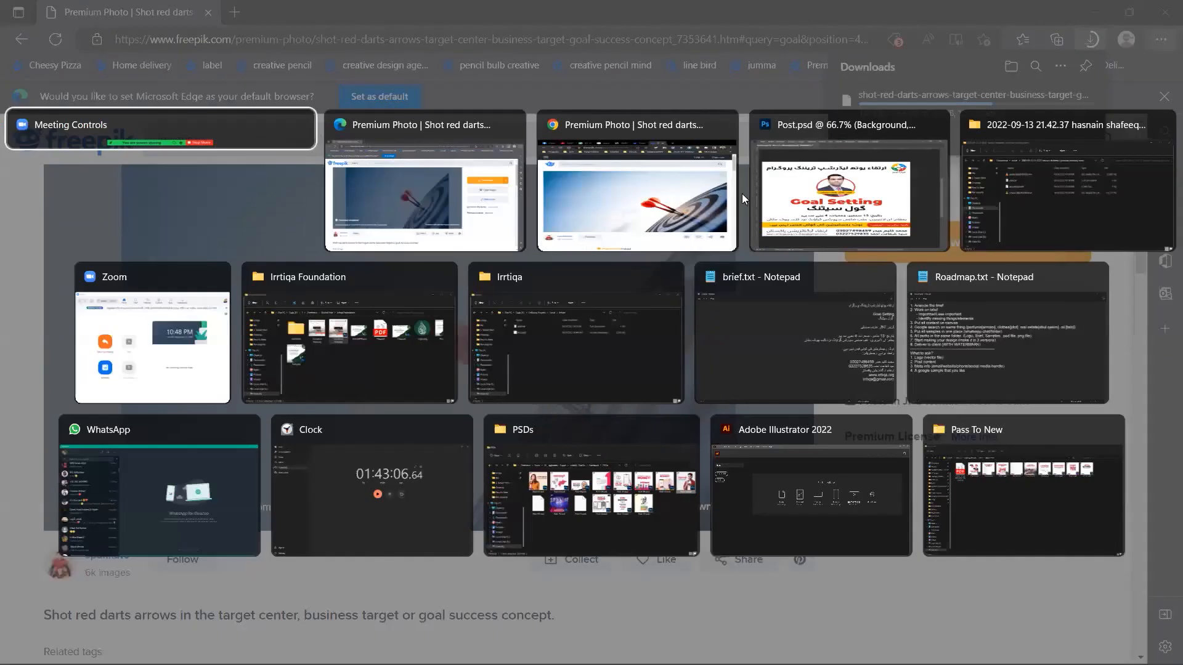
left_click(622, 210)
key("alt+Tab")
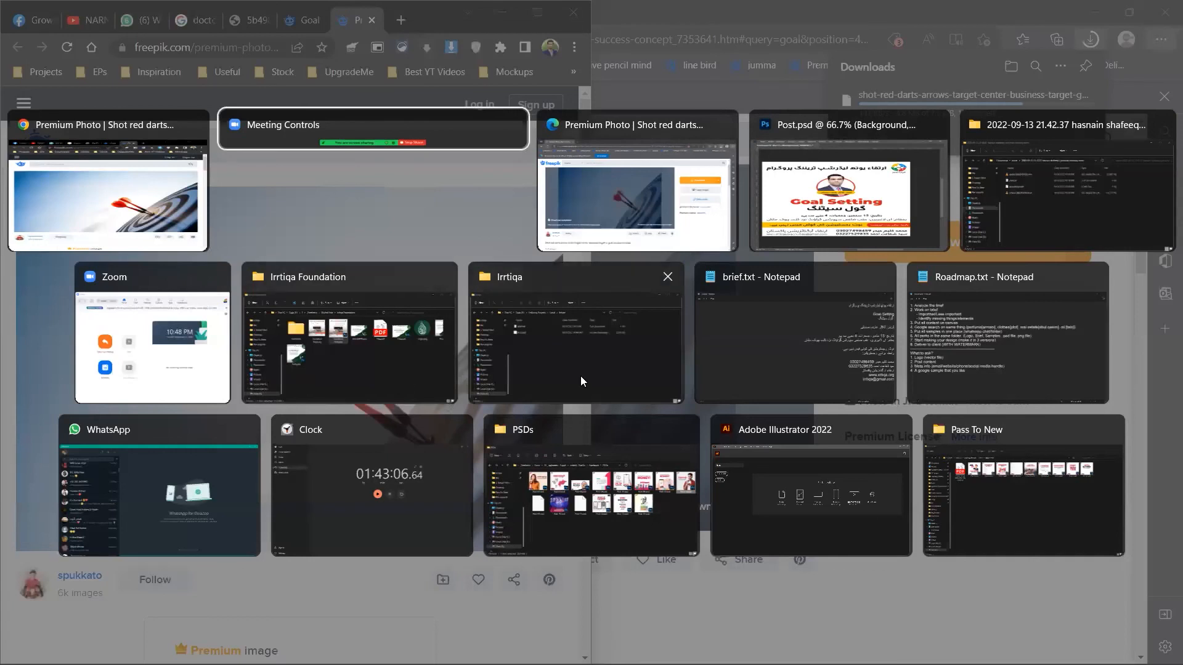
left_click(101, 205)
key("ctrl+w")
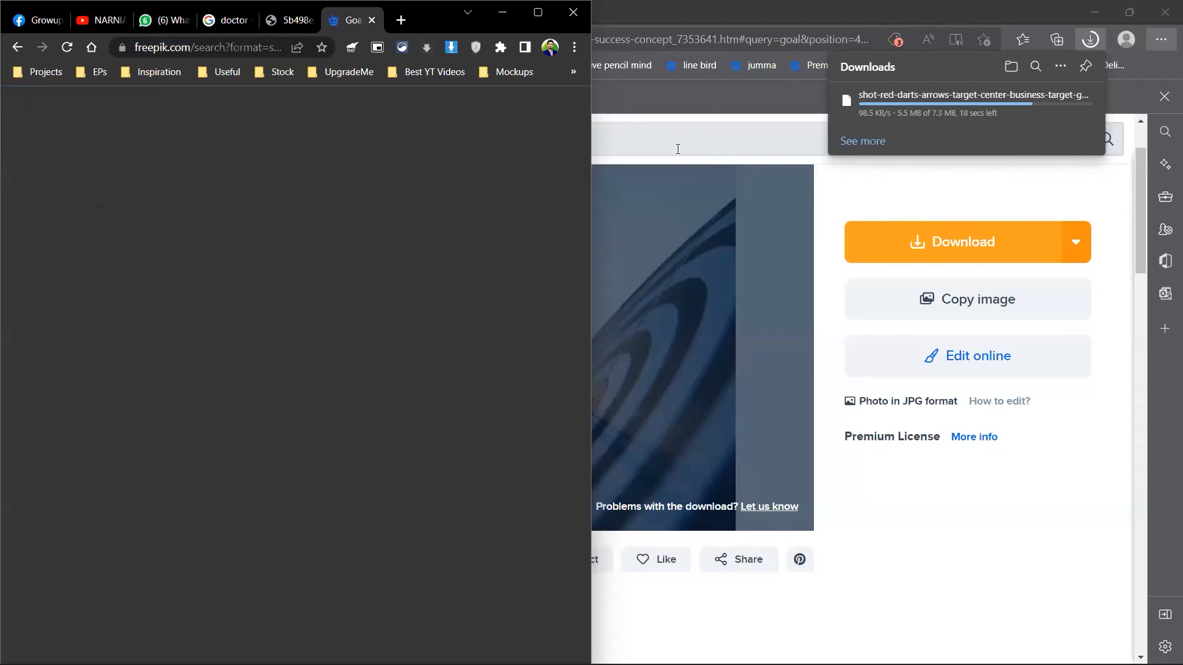
left_click(855, 198)
key("ctrl+w")
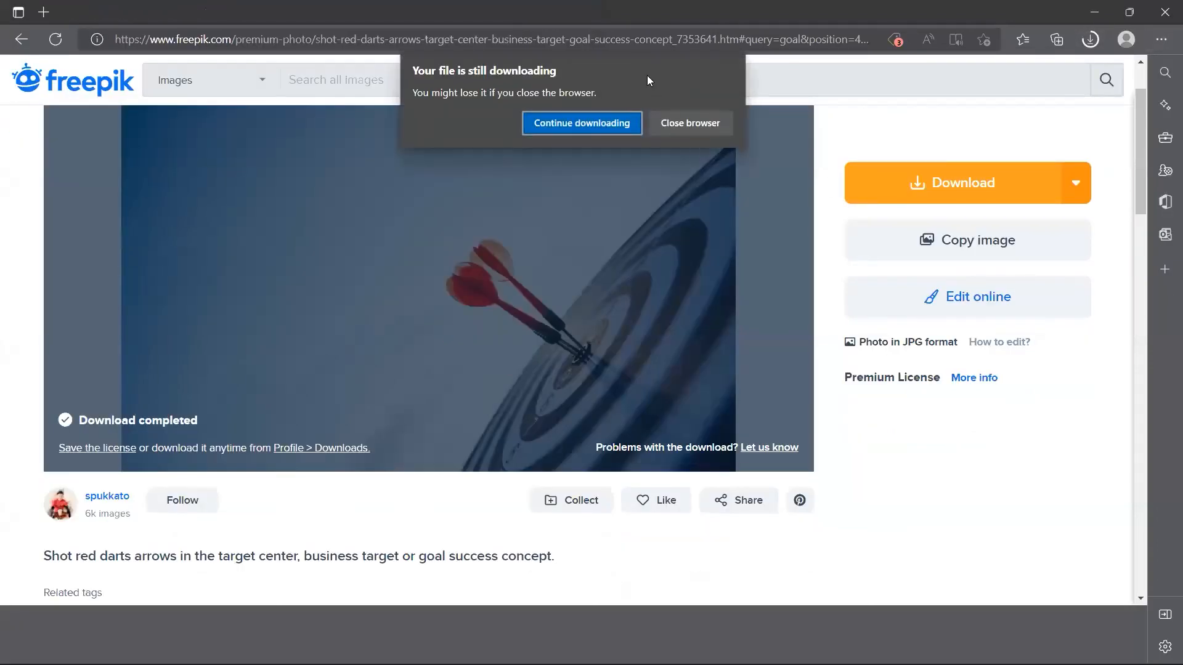
left_click(621, 128)
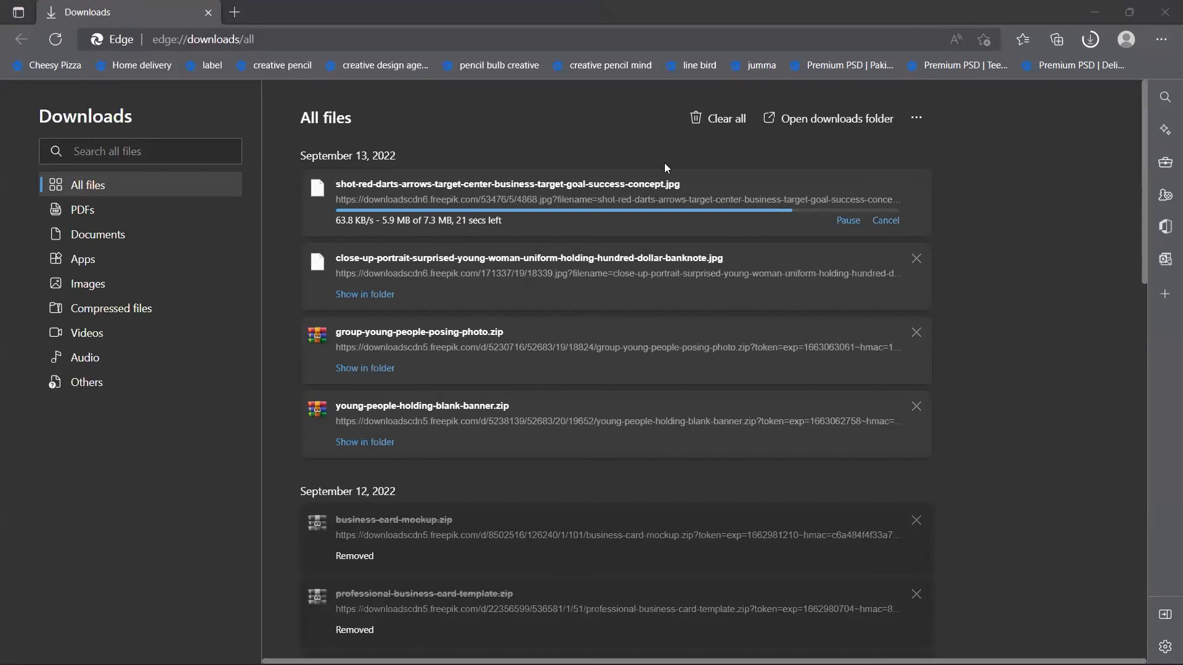
- Return to Chrome and look back through the "goal" results for other suitable pictures
key("alt+Tab")
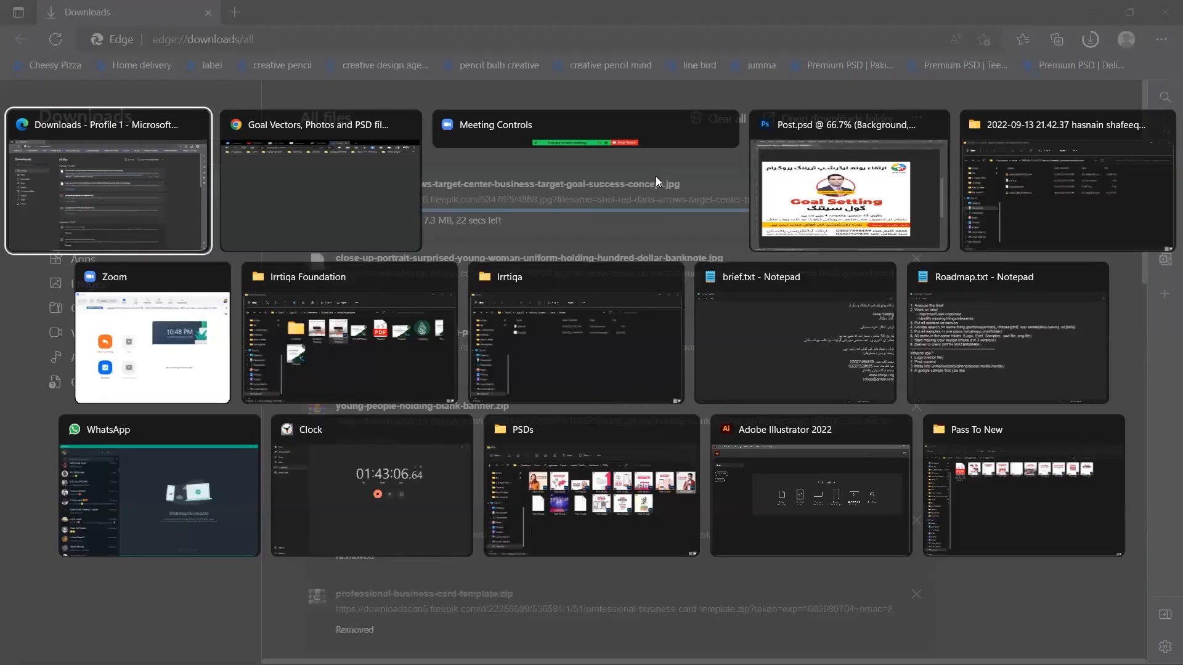
left_click(394, 204)
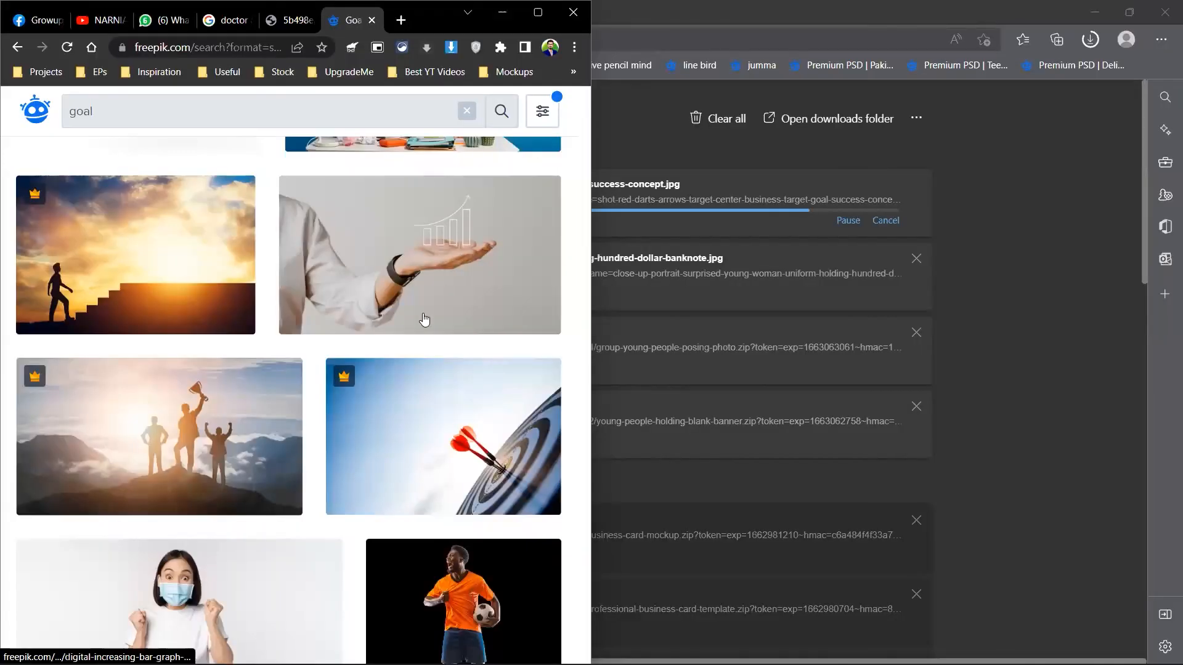
scroll(424, 318, "up", 7)
scroll(424, 318, "up", 20)
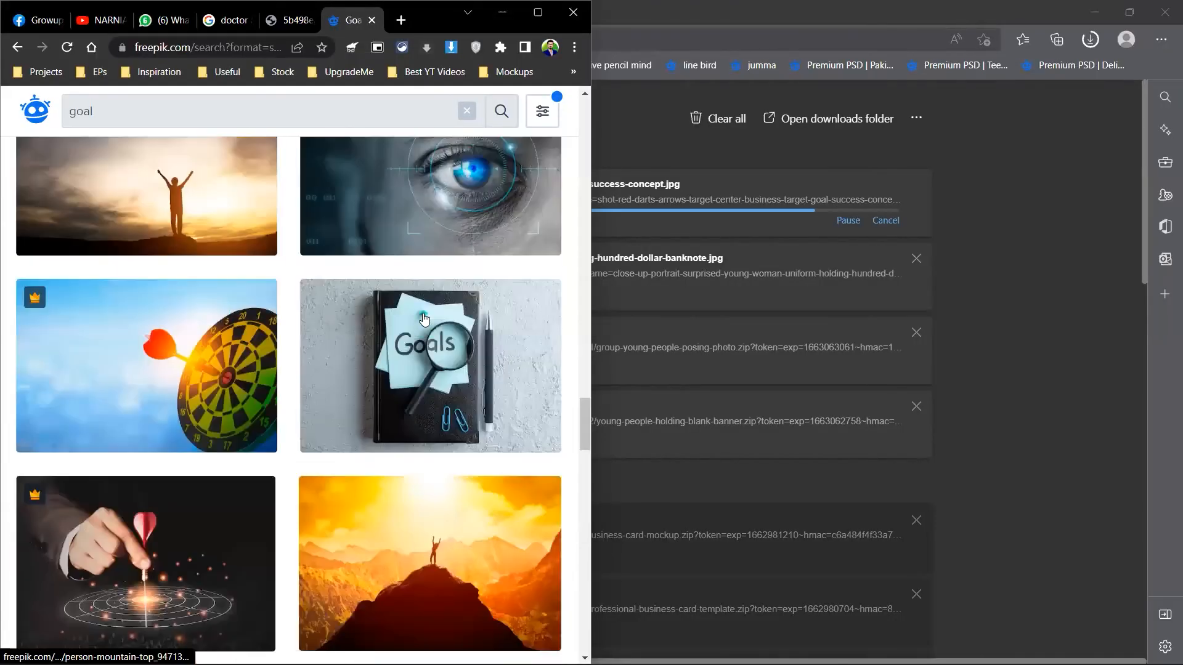
scroll(422, 317, "up", 2)
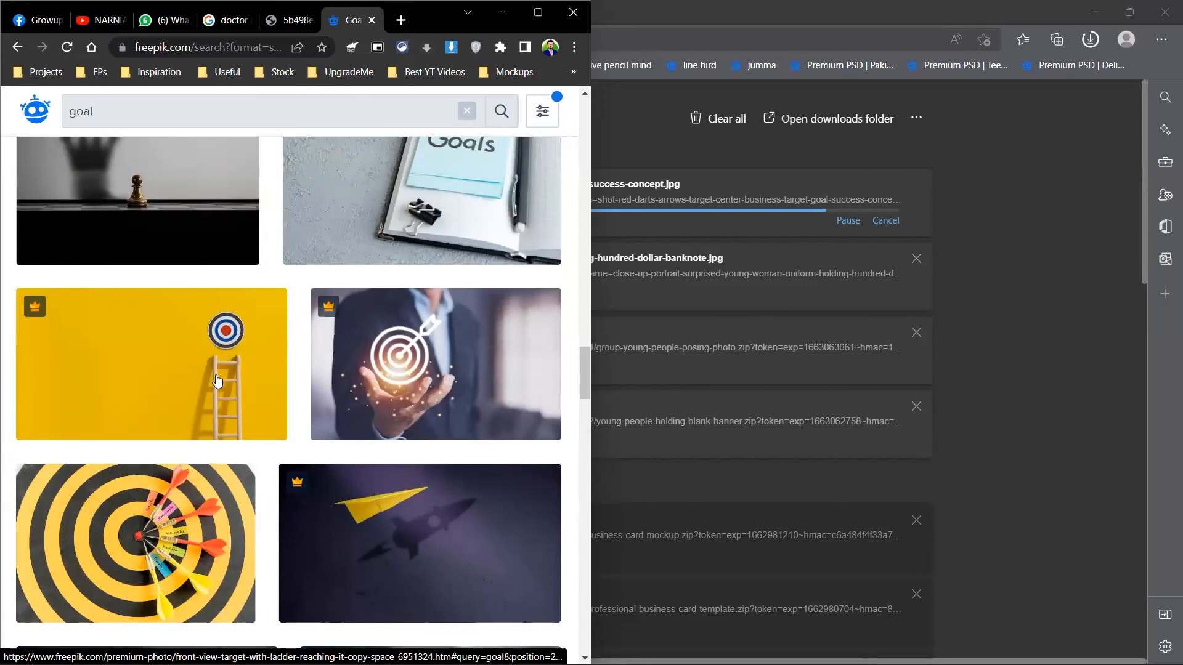
scroll(216, 382, "down", 1)
key("alt+Tab")
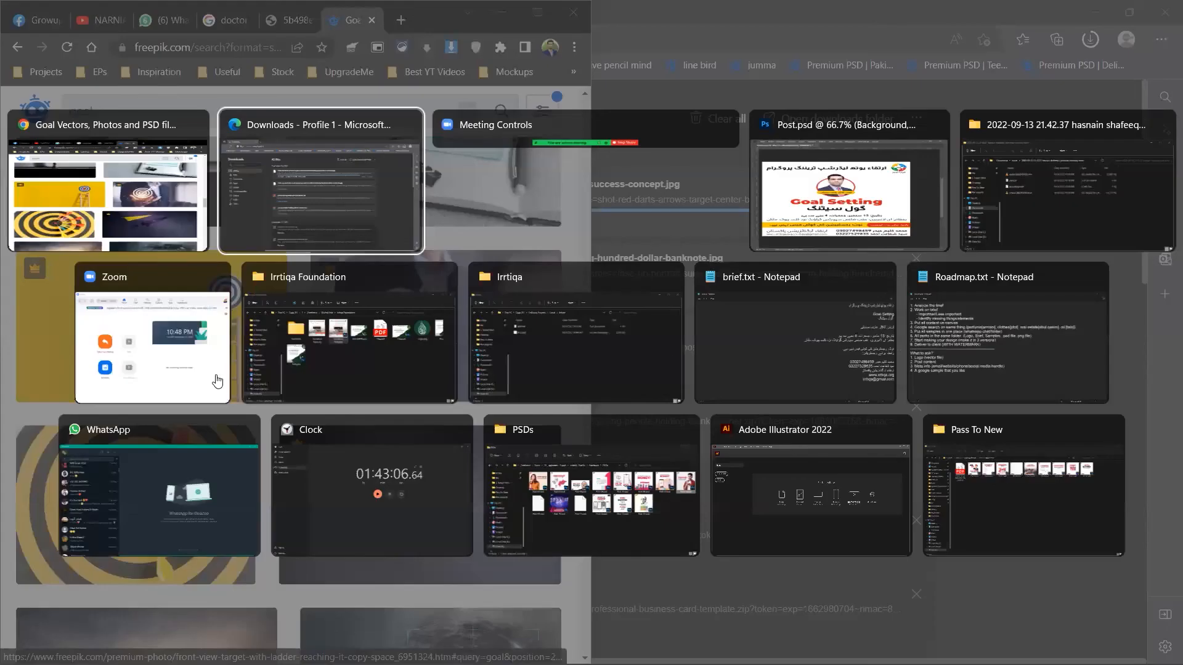
- Bring the post up beside the "goal" results and look further down the results for target and goal pictures
key("alt+Tab")
key("alt+Tab")
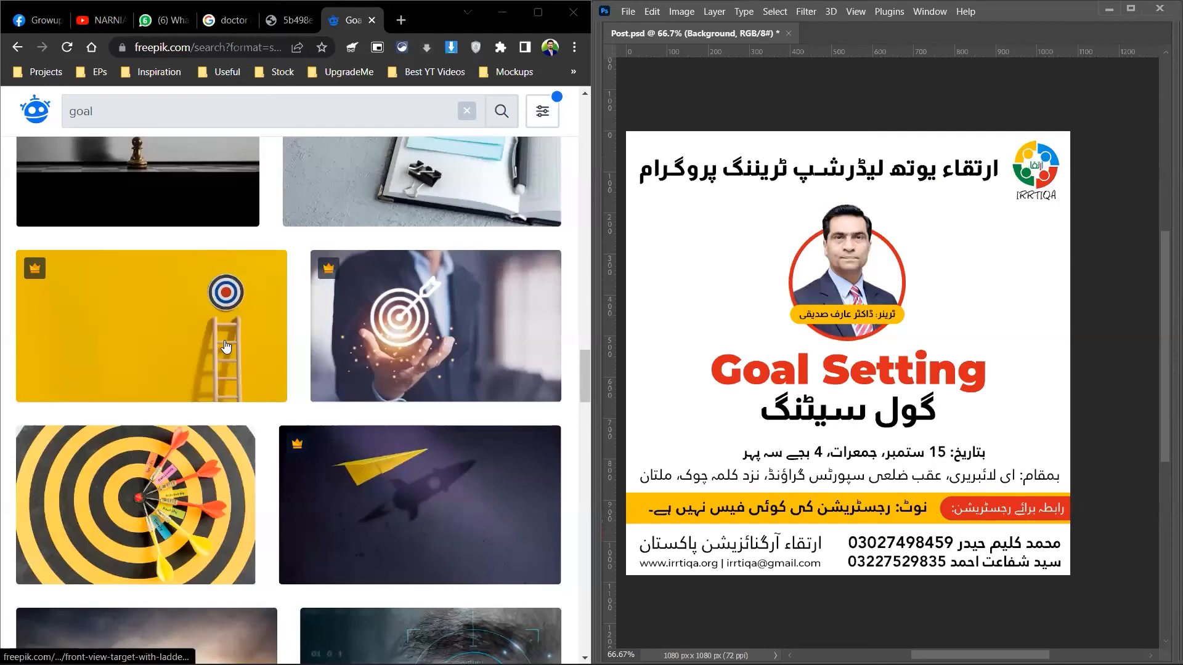
scroll(249, 348, "down", 2)
scroll(249, 348, "down", 8)
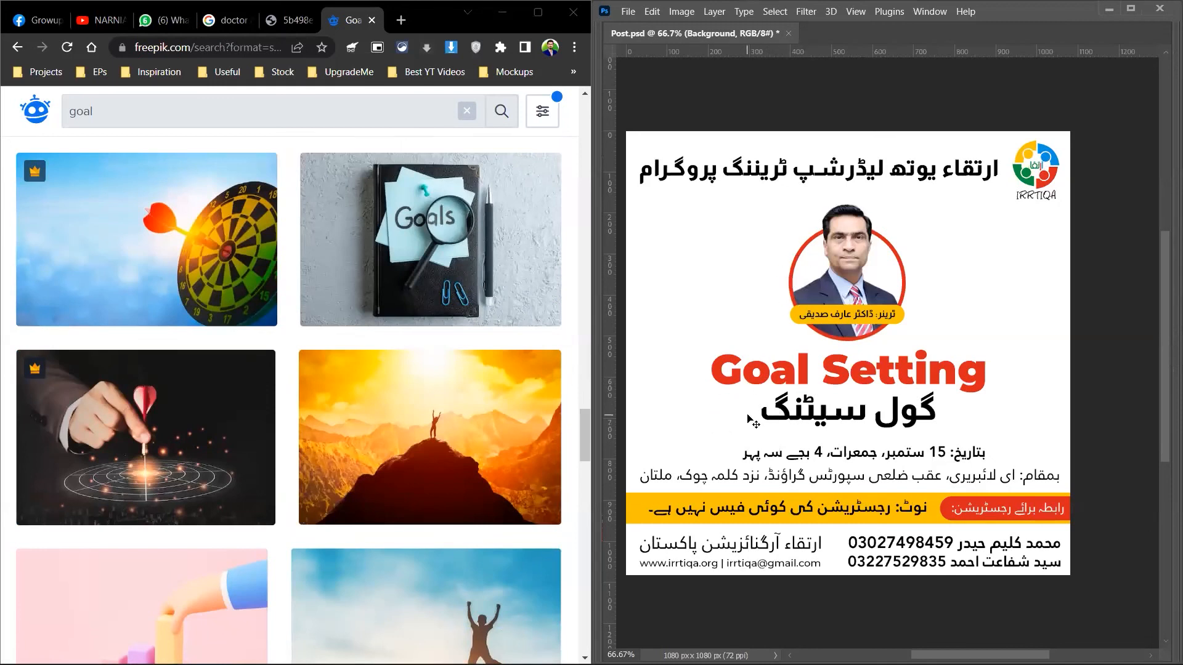
scroll(410, 491, "down", 10)
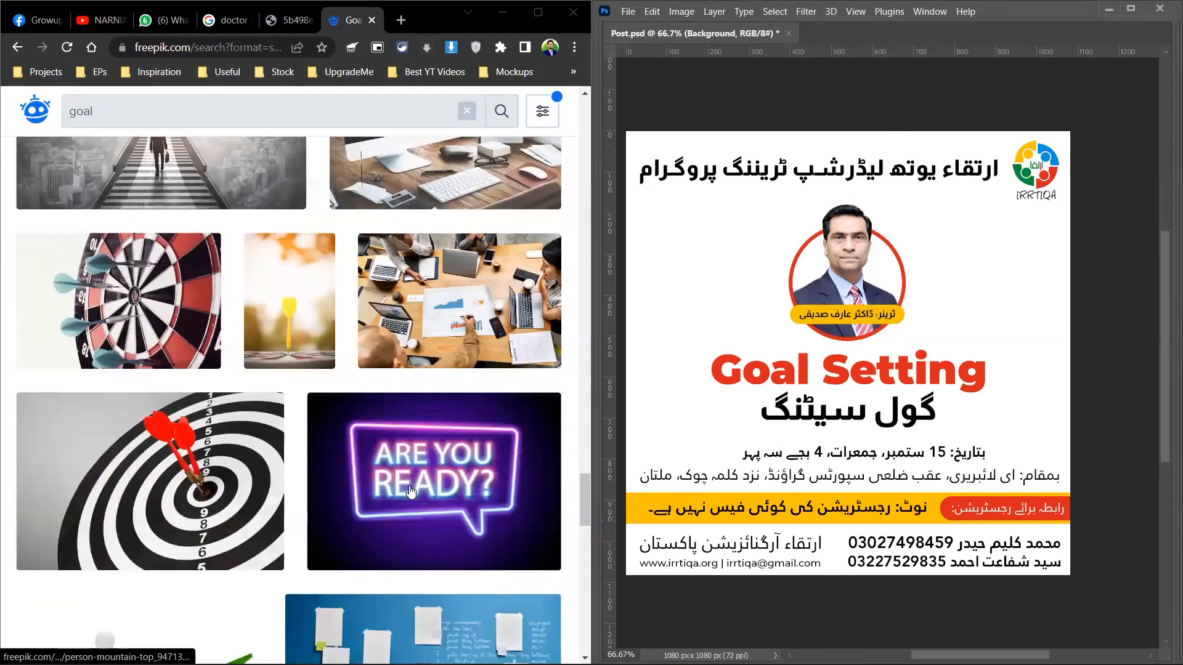
scroll(411, 491, "down", 7)
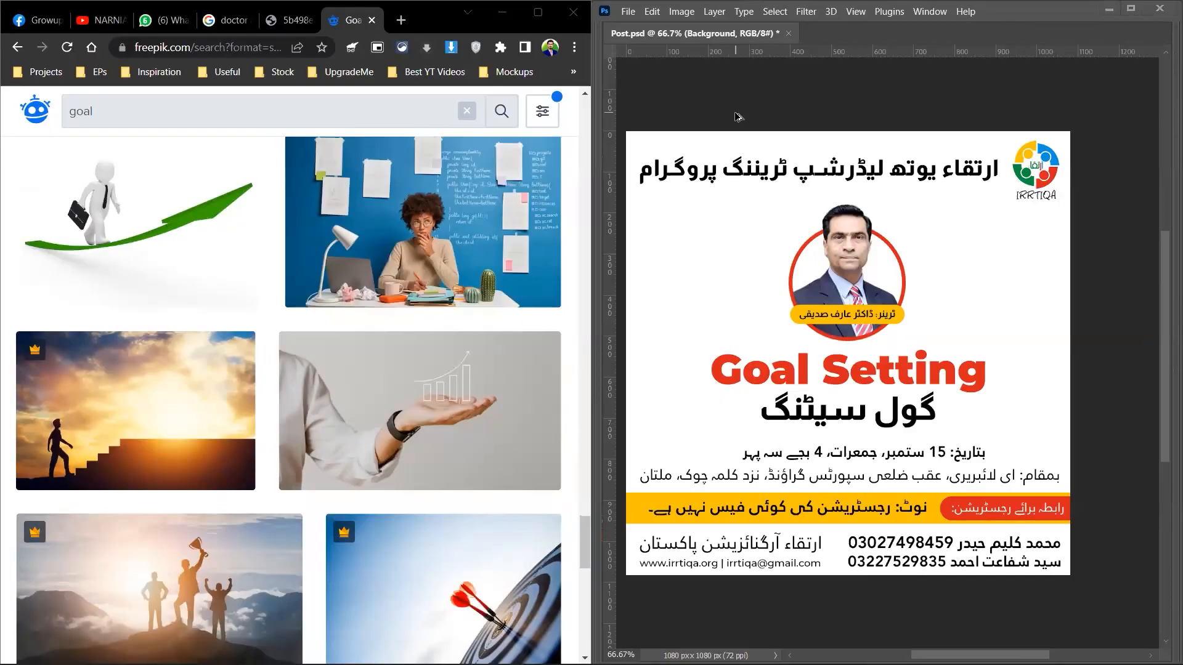
- Switch to Edge's downloads list and show the downloaded red darts target photo in its folder
key("alt+Tab")
left_click(510, 234)
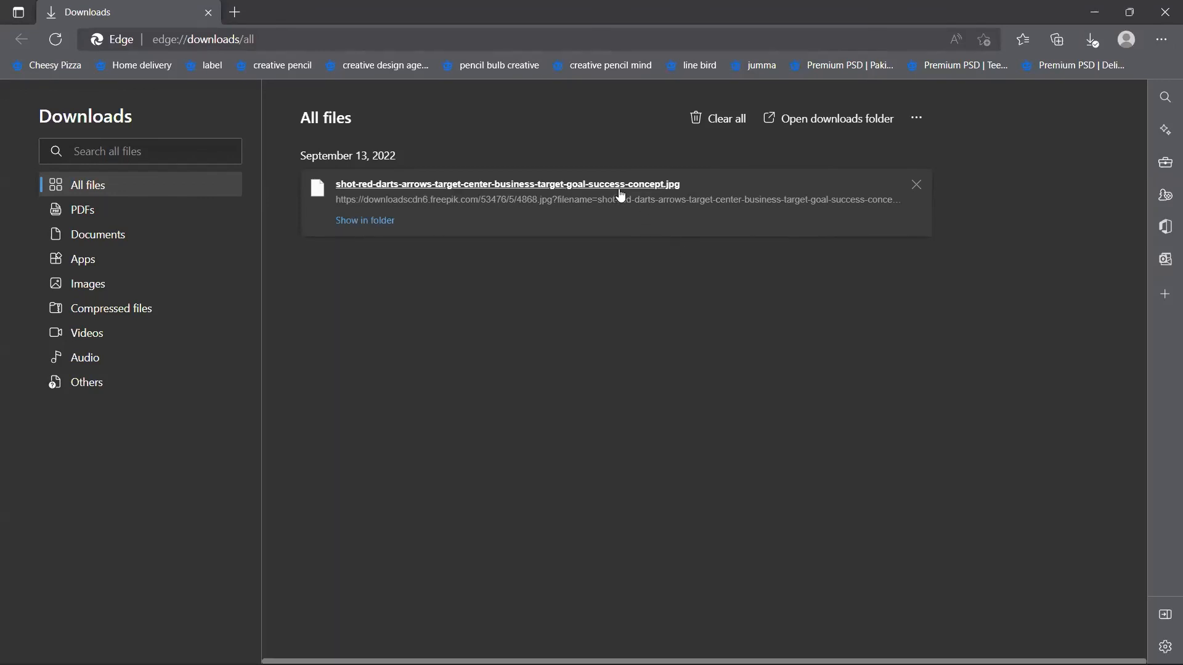
key("alt+Tab")
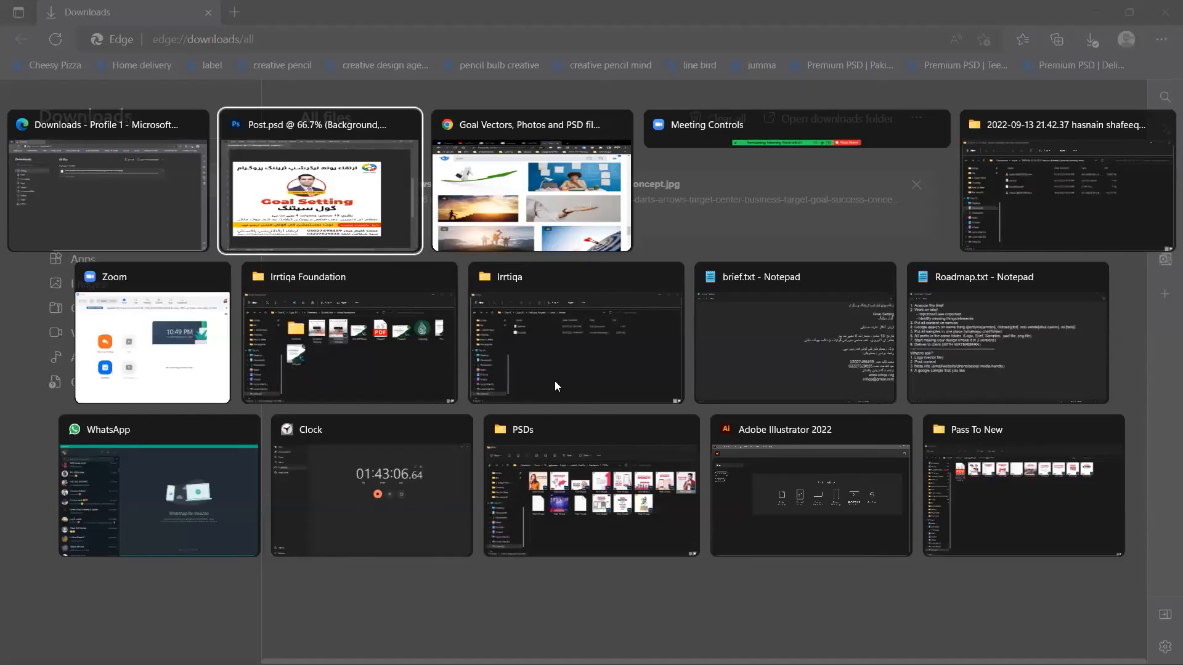
left_click_drag(501, 184, 460, 387)
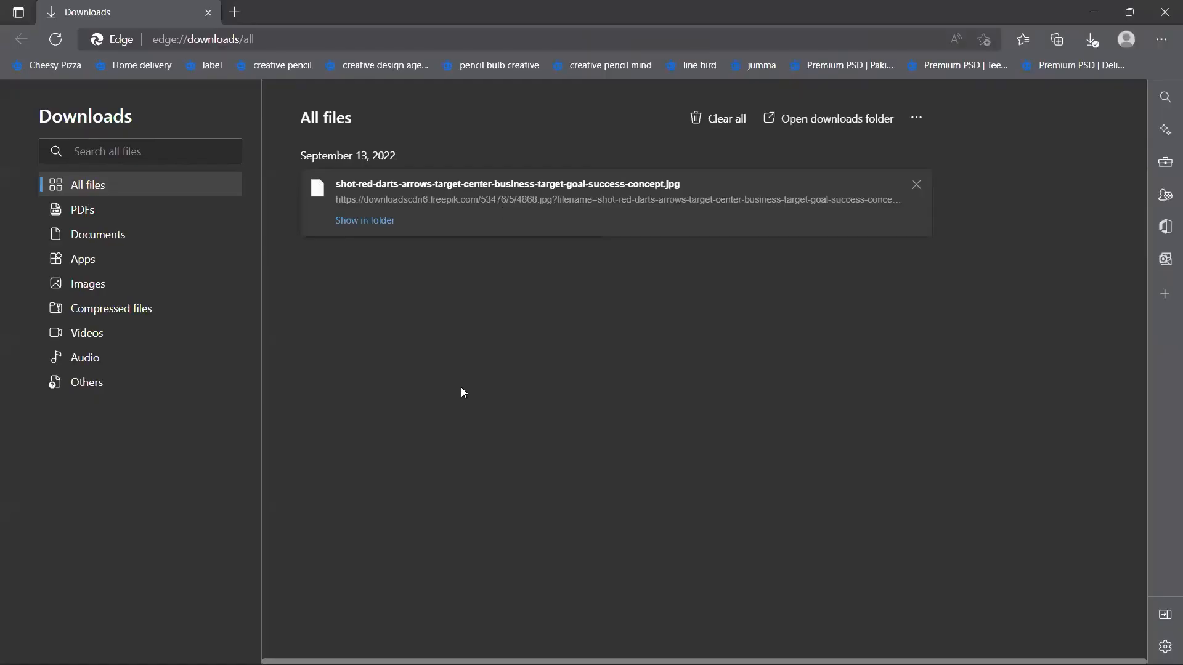
left_click(374, 222)
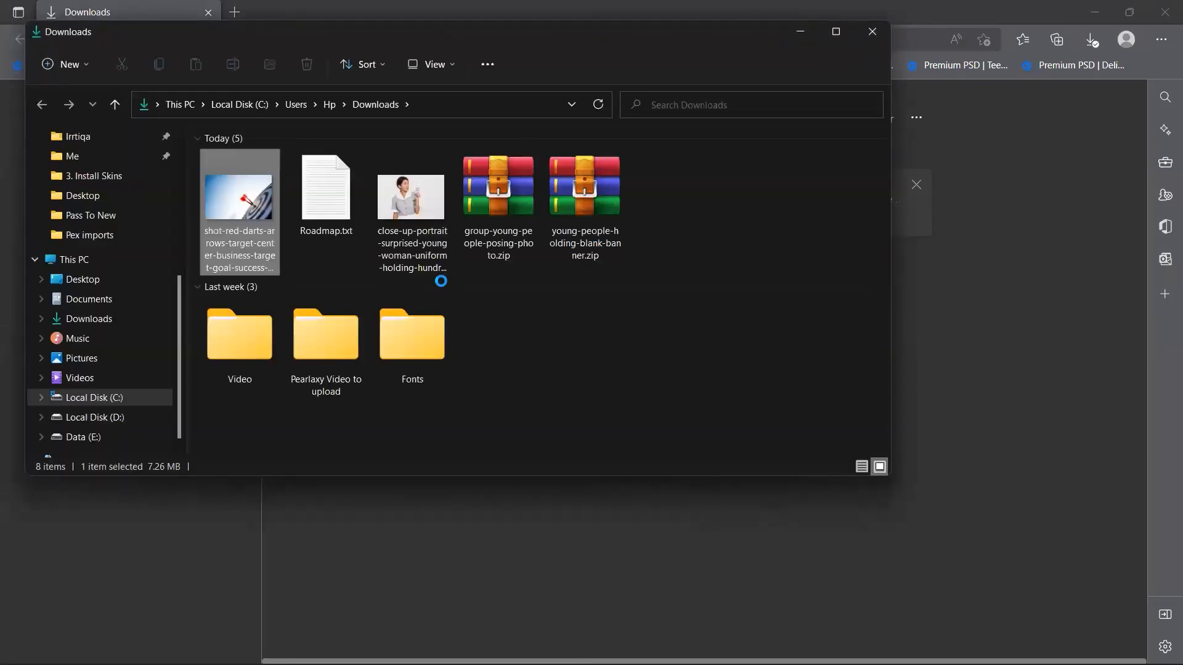
- Place the downloaded red darts photo in the Photoshop post, maximize Photoshop and scale the photo to cover the canvas
left_click_drag(267, 232, 700, 414)
key("alt+Tab")
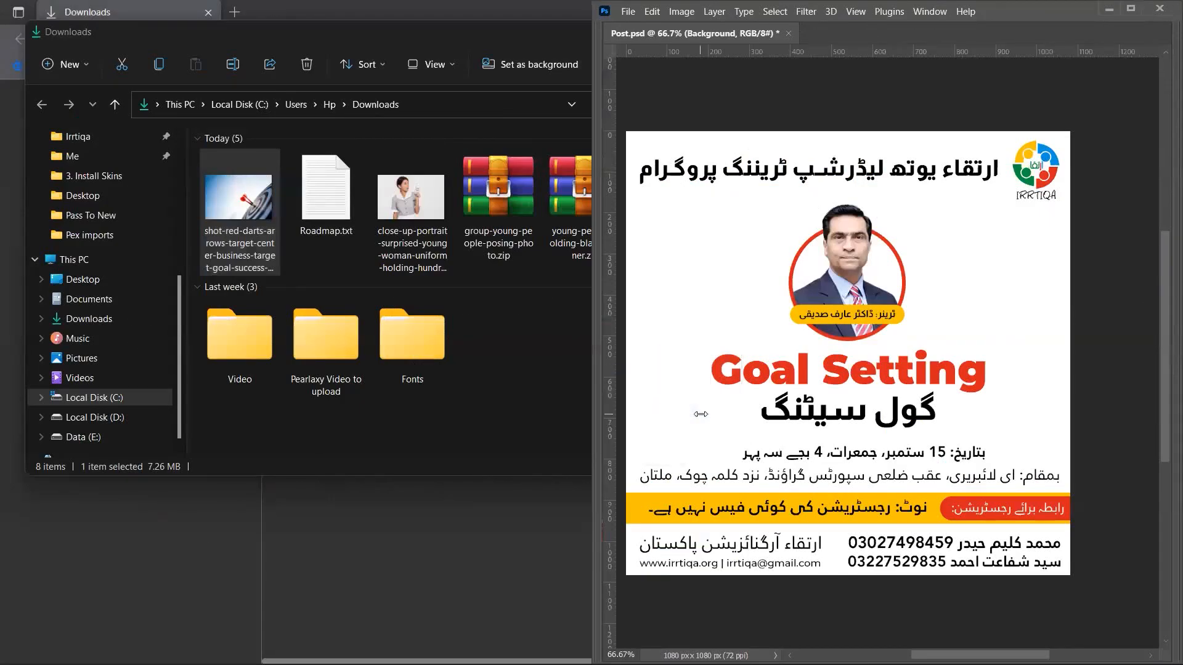
left_click(1127, 9)
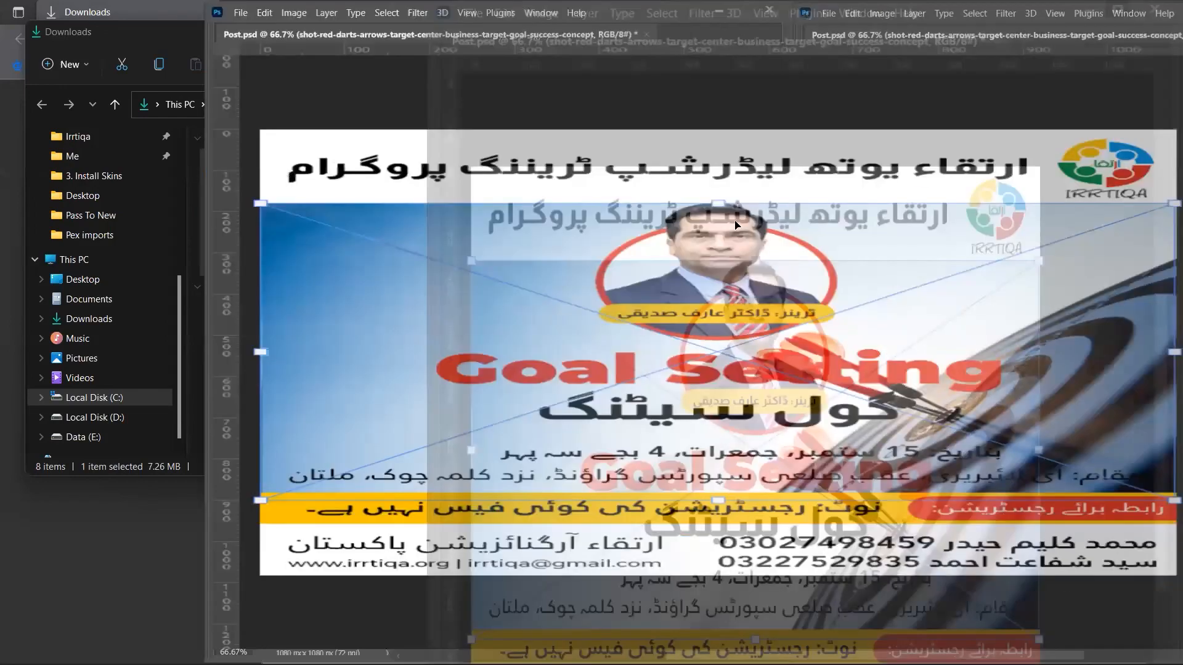
left_click_drag(371, 205, 280, 116)
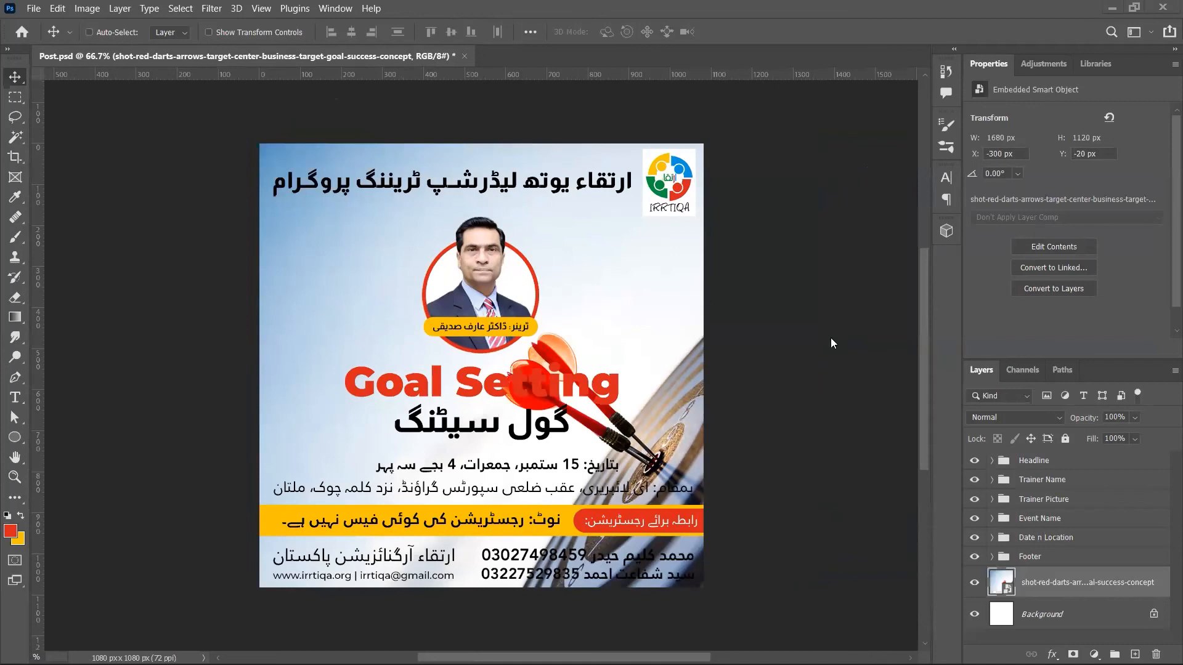
- Rename the placed red darts photo layer as Picture
scroll(830, 435, "down", 2)
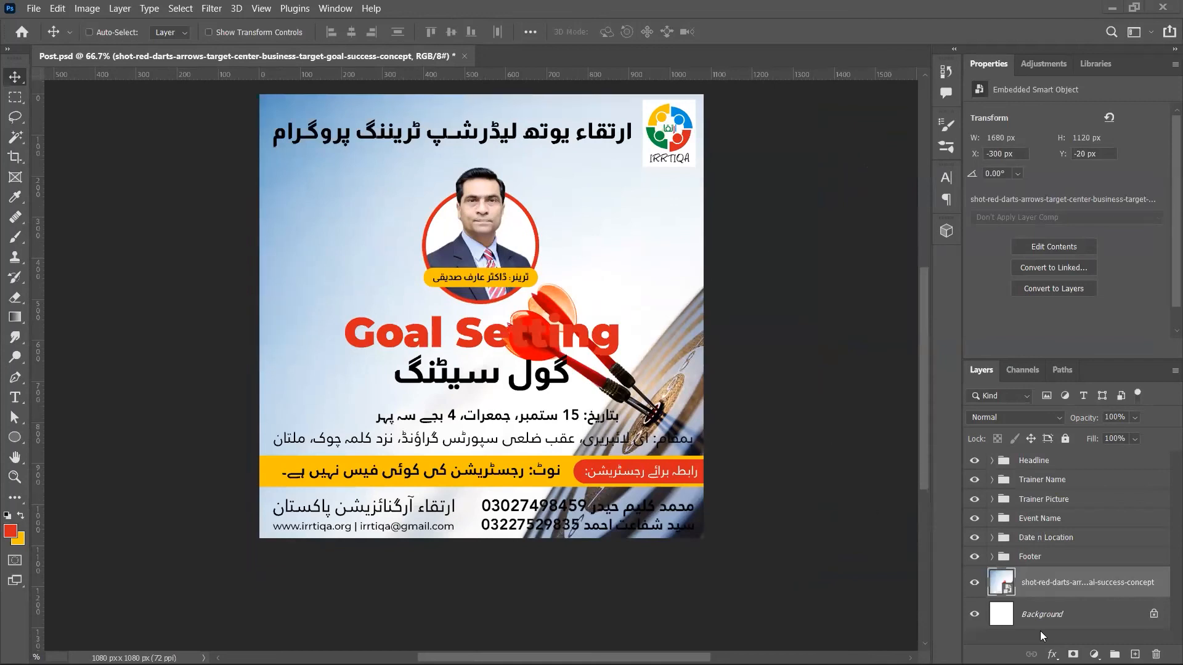
key("t")
double_click(1038, 583)
type("Pictur")
key("Return")
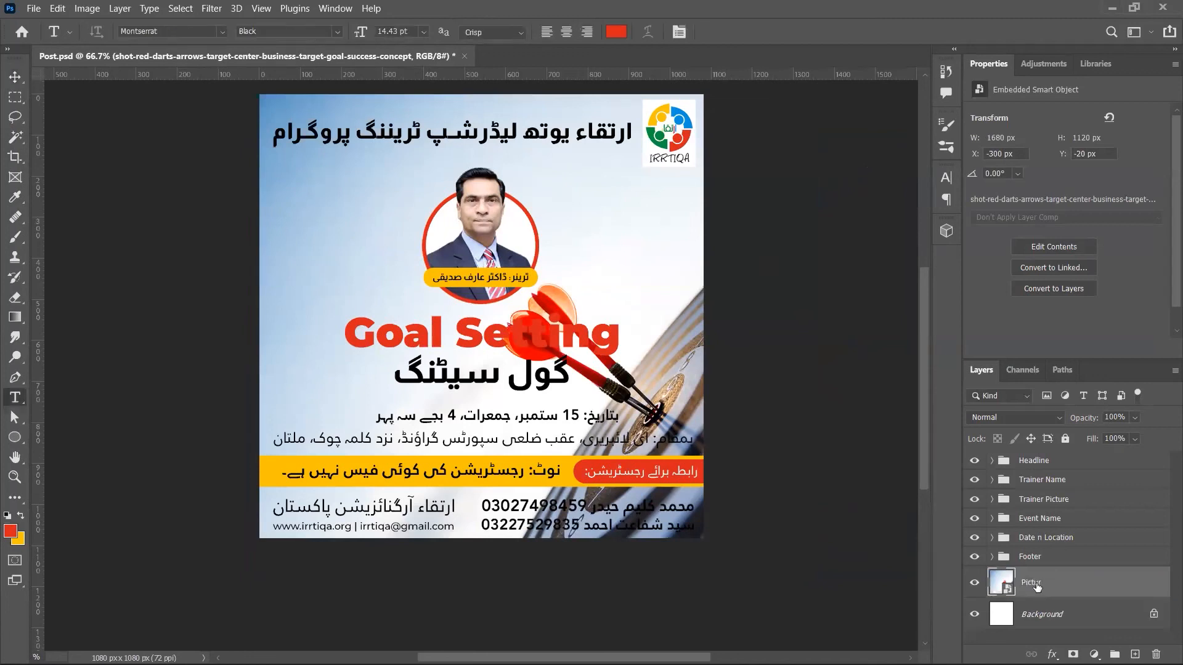
double_click(1038, 584)
type("e")
key("Return")
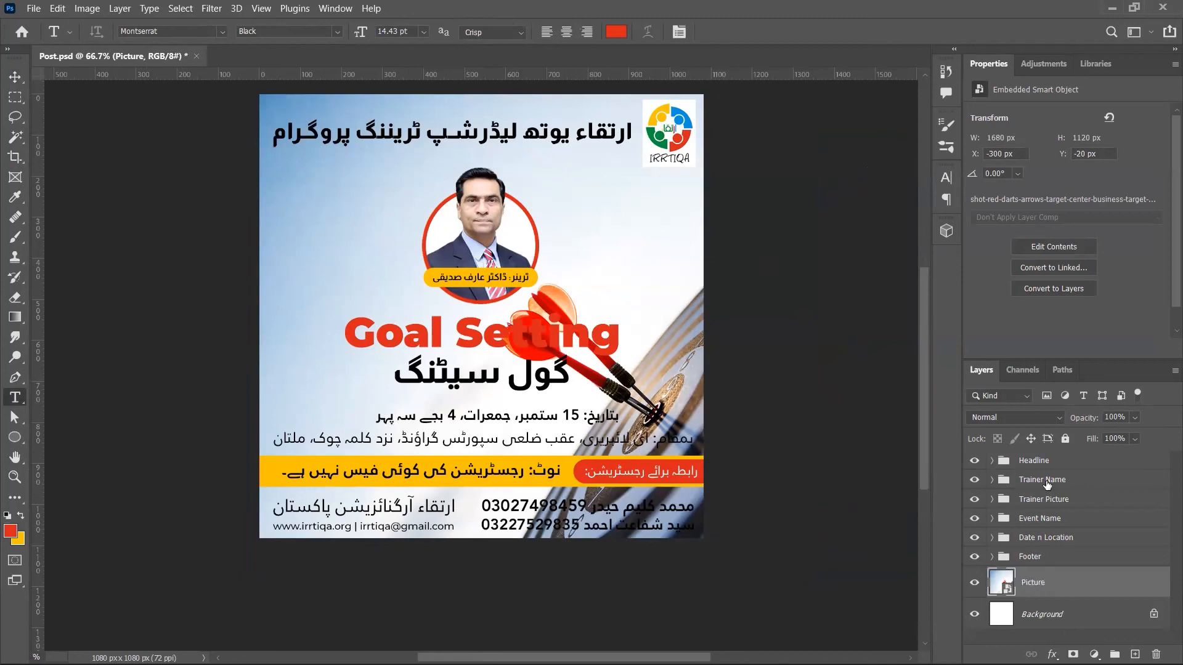
- Preview other blend modes on the Picture layer, keep Normal and set the layer's opacity to 70%
key("Return")
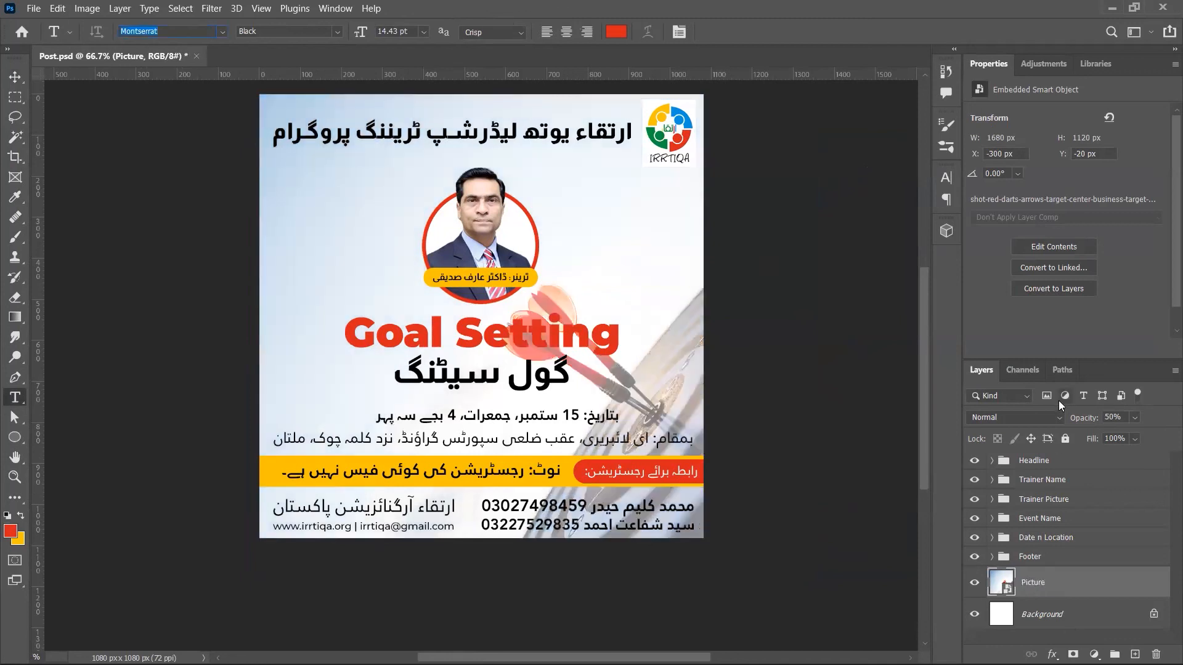
left_click(1022, 416)
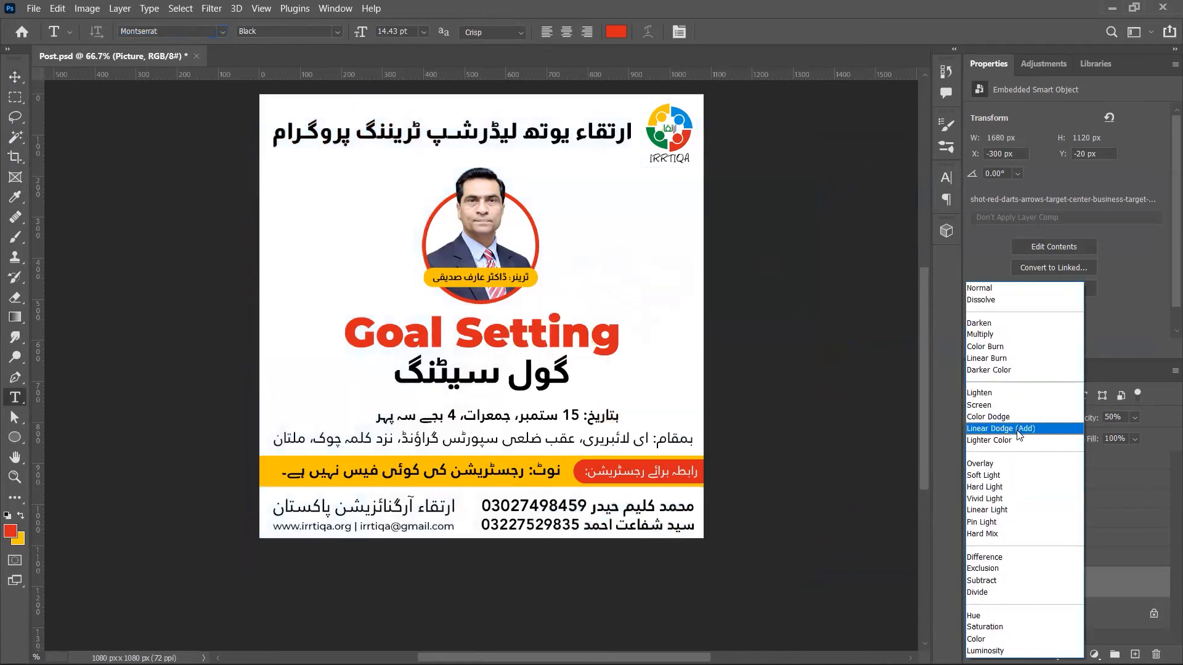
left_click(985, 288)
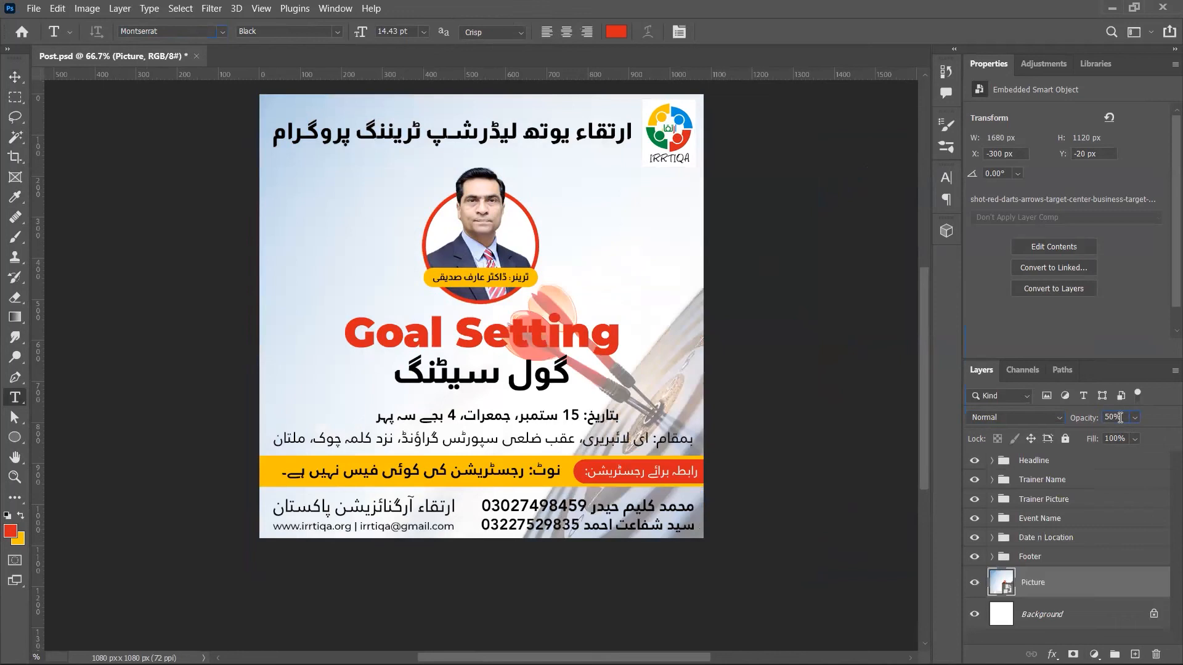
key("shift+Down")
key("Return")
- Scale the picture to about 1512 × 1009 px and position its darts beside the title, with its lower edge behind the yellow strip
key("ctrl+t")
left_click_drag(781, 419, 734, 346)
scroll(733, 346, "up", 2)
left_click_drag(90, 100, 211, 182)
key("Return")
left_click_drag(683, 364, 732, 364)
scroll(739, 345, "down", 1)
key("ctrl+t")
left_click_drag(827, 157, 874, 126)
left_click_drag(782, 287, 759, 275)
left_click_drag(851, 114, 856, 109)
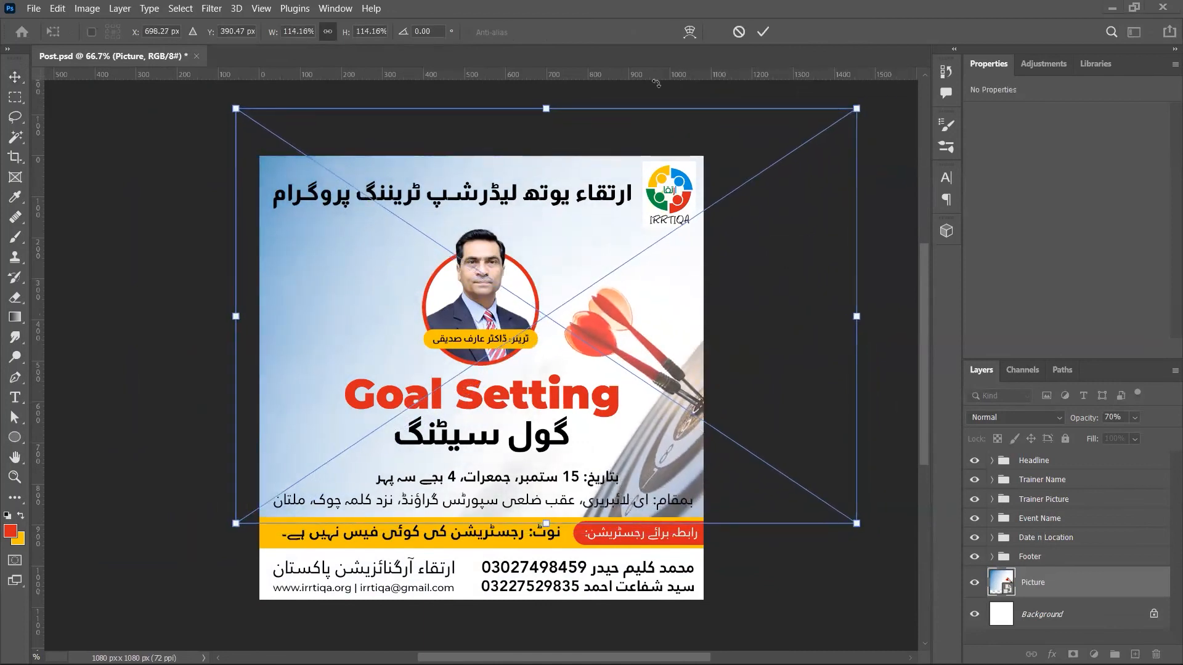
key("Return")
scroll(677, 308, "left", 3)
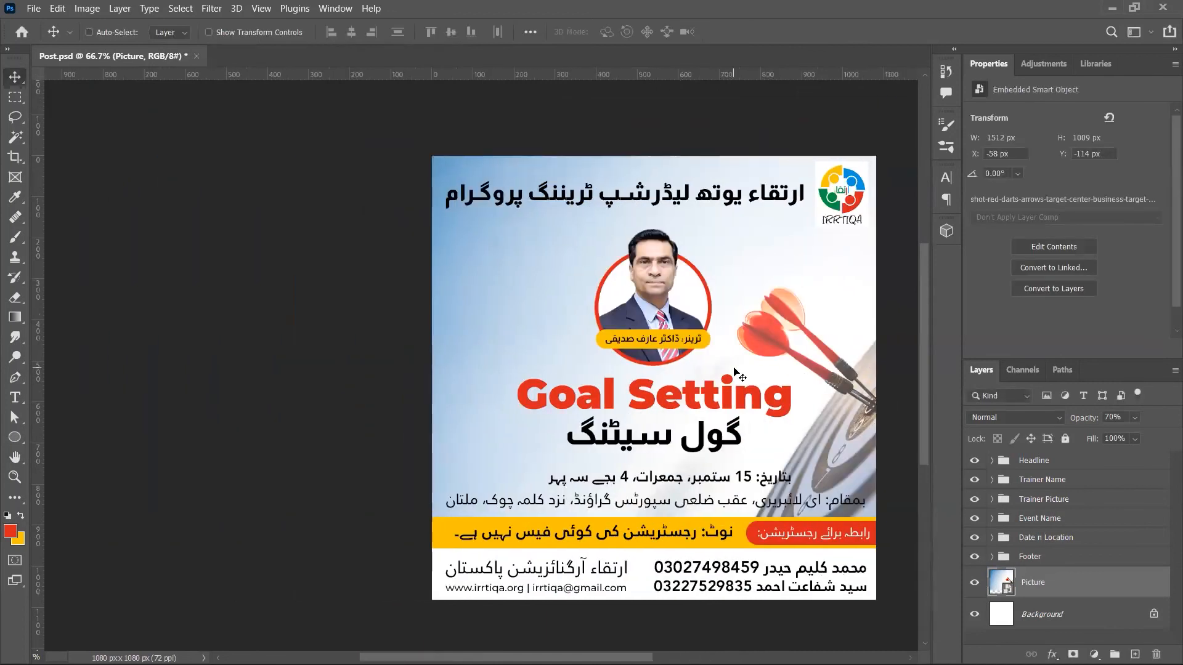
- Compare Picture layer opacities from 20% to 90% and set the opacity back to 70%
left_click(1107, 416)
type("10")
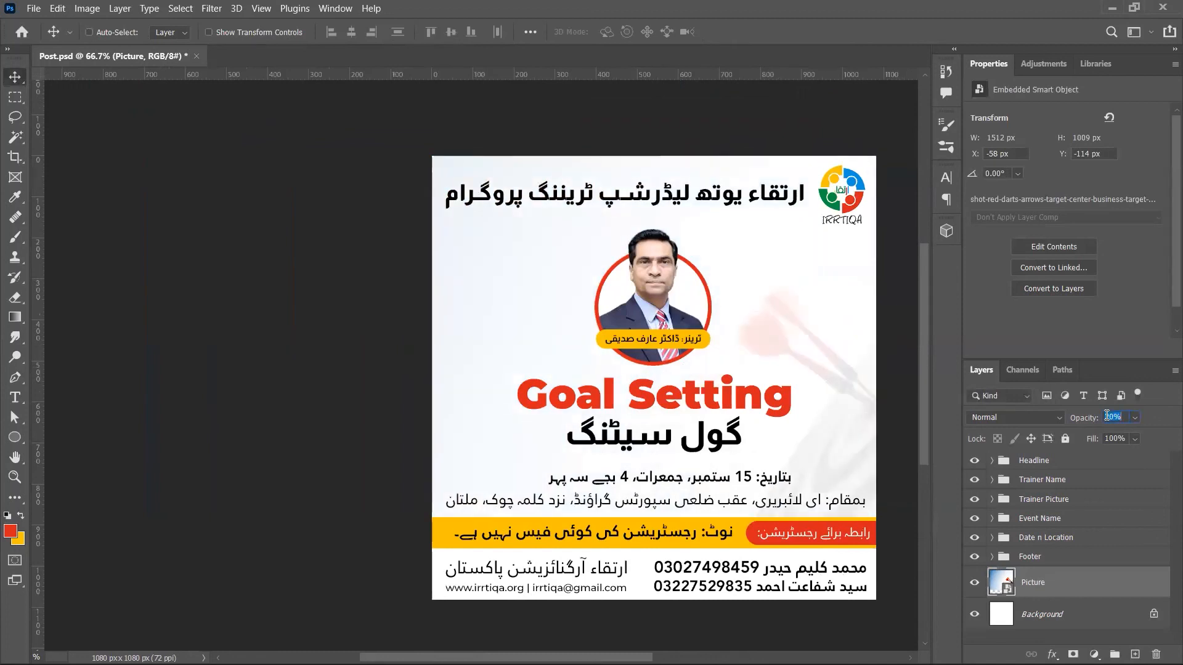
key("shift+Up")
key("shift+Up")
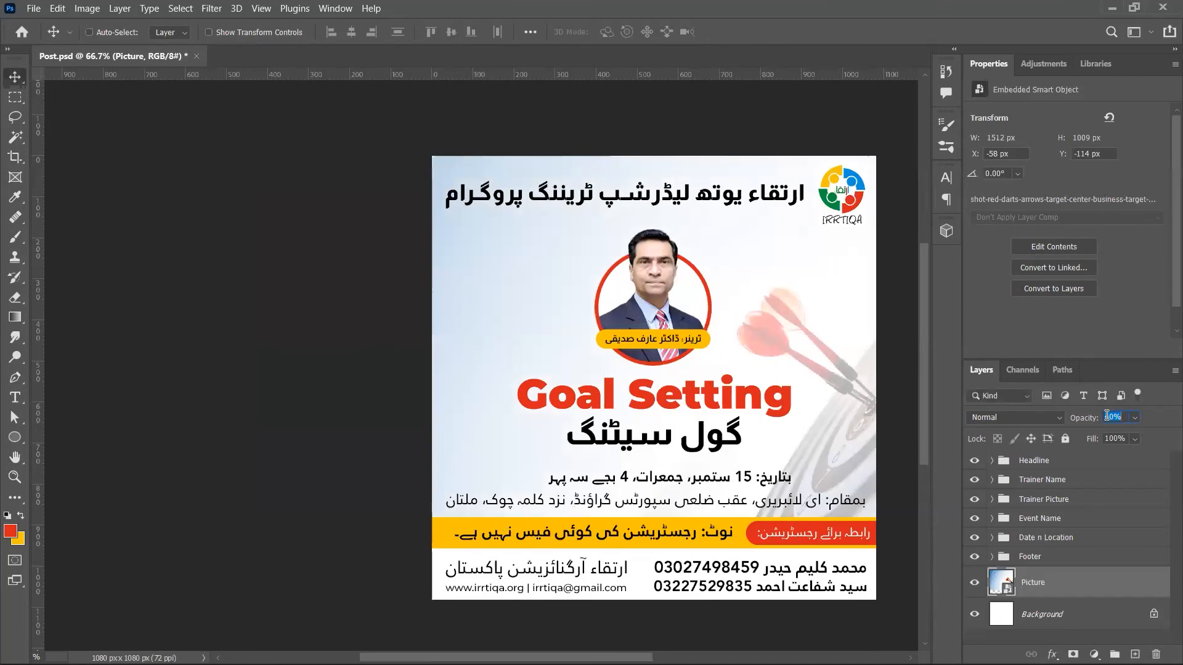
key("shift+Up")
key("shift+Up")
key("shift+Up")
key("shift+Up")
key("shift+Up")
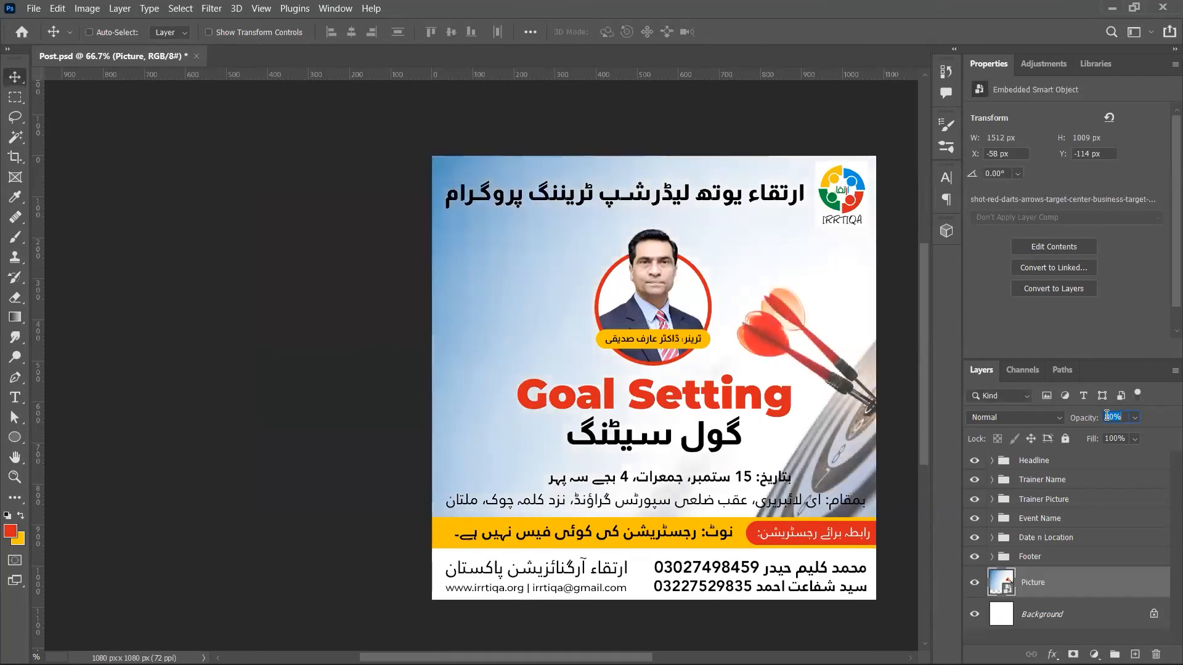
key("shift+Up")
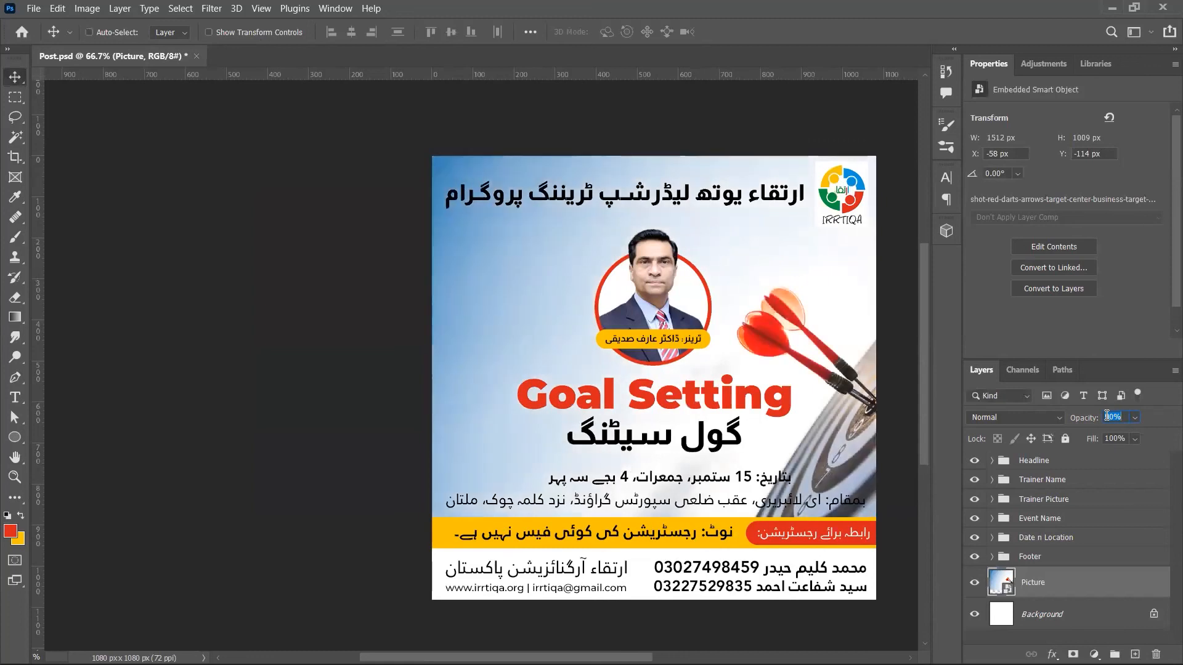
key("shift+Up")
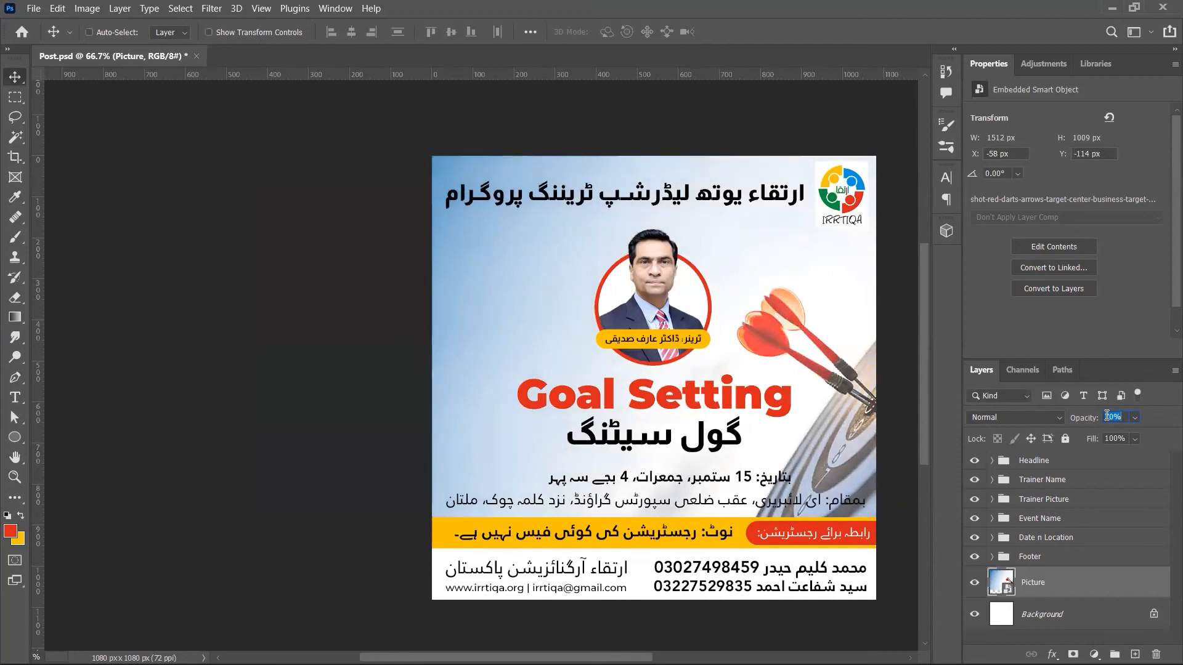
key("shift+Down")
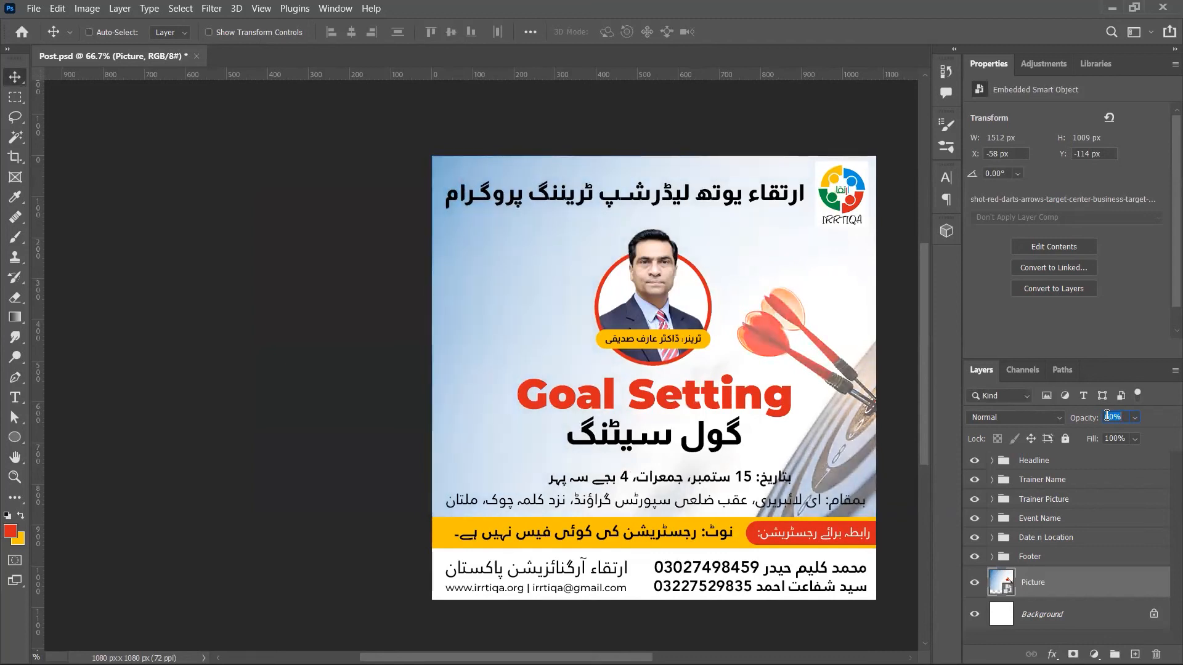
key("shift+Up")
key("Return")
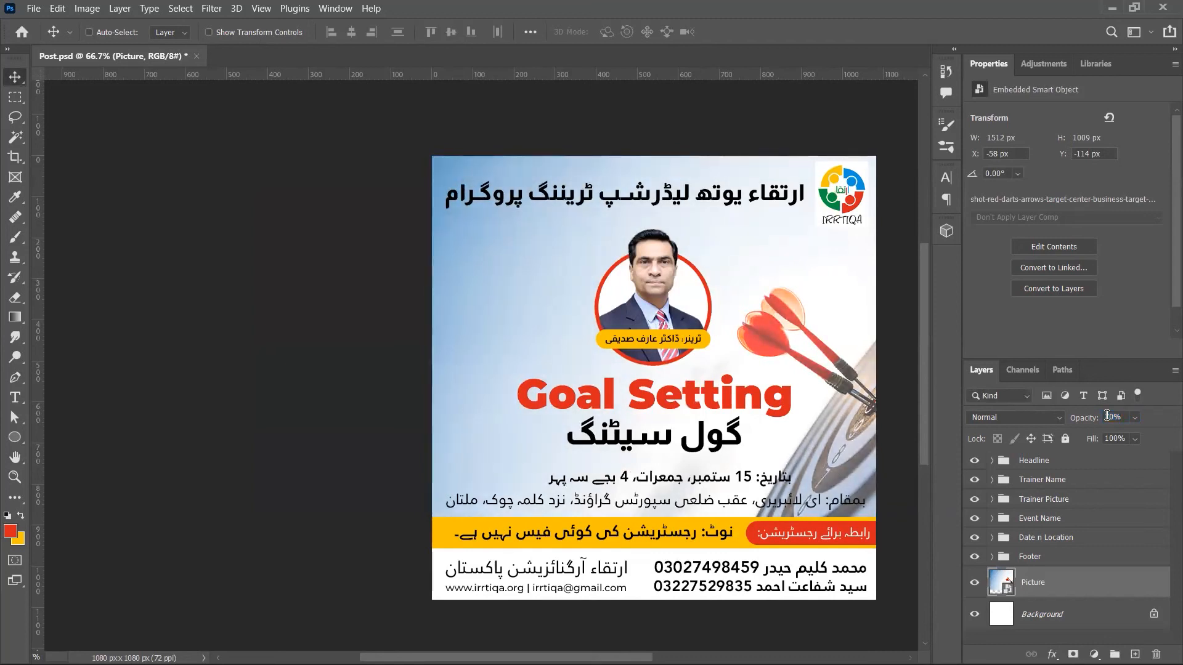
scroll(872, 437, "down", 2)
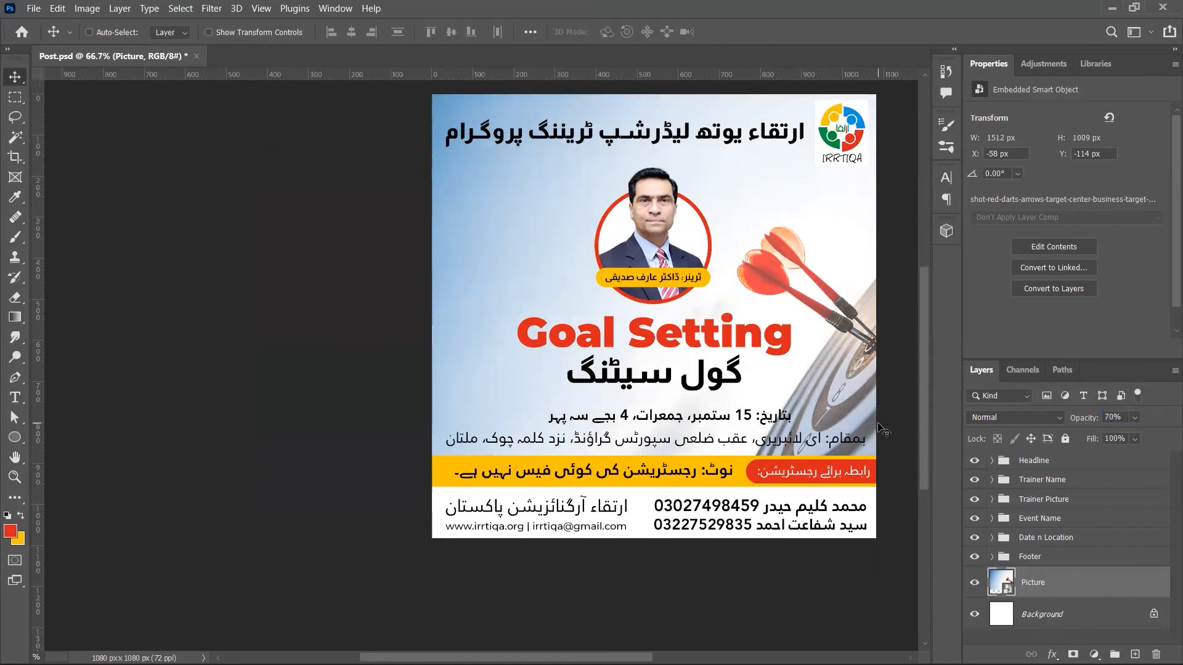
key("m")
left_click_drag(878, 423, 702, 470)
key("ctrl+f")
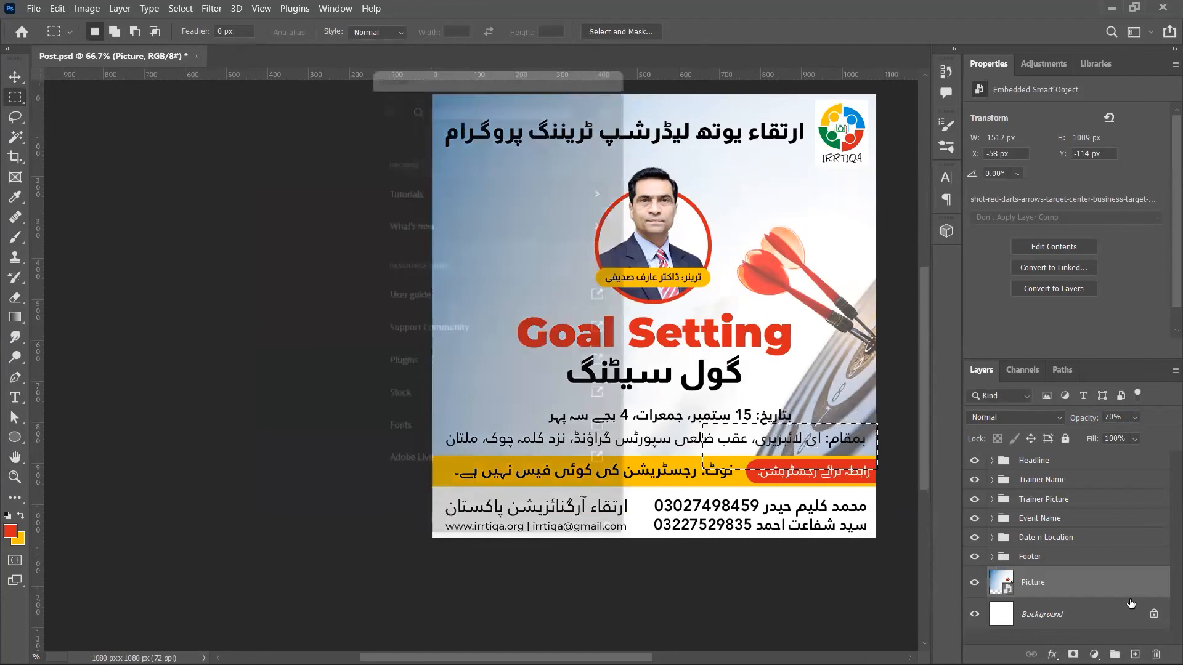
key("Escape")
key("ctrl+d")
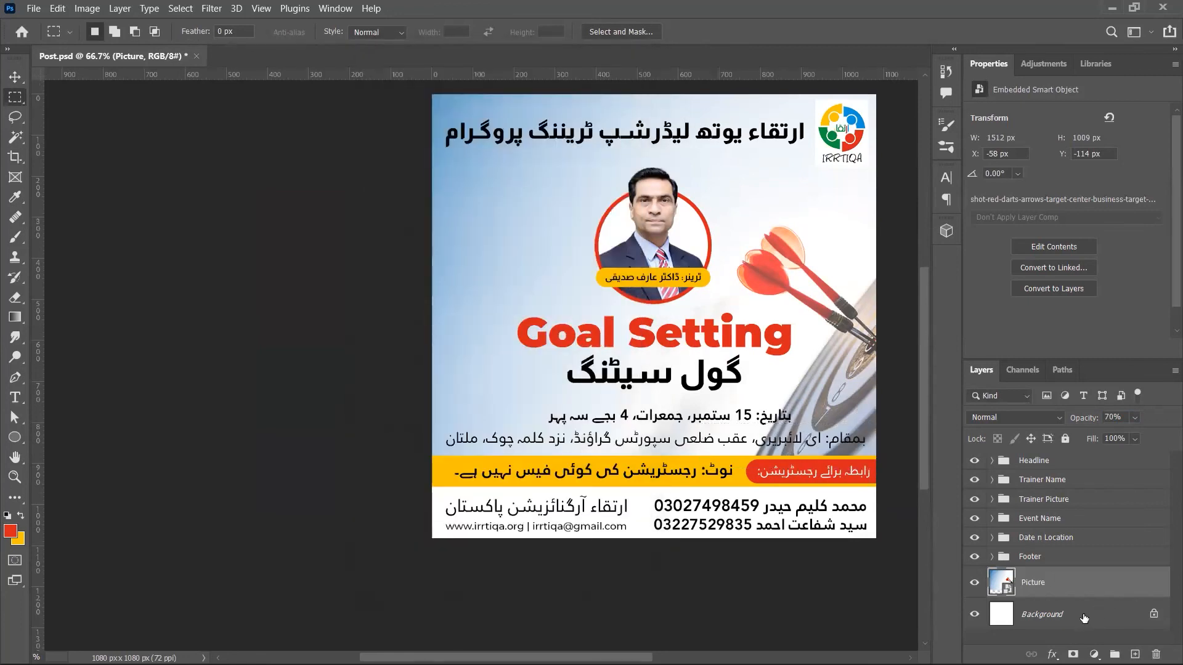
- Add a layer mask to the Picture layer and fade the target behind the location text with soft black brush strokes
left_click(1072, 654)
key("b")
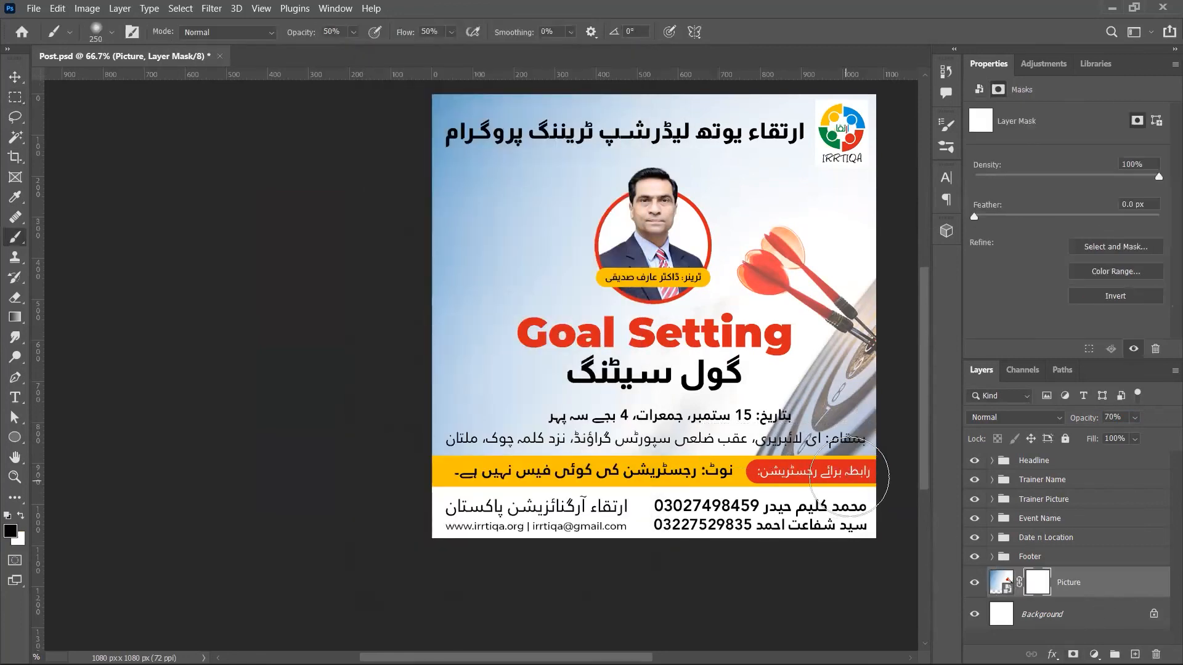
left_click_drag(869, 459, 657, 454)
mouse_move(865, 458)
left_mouse_down()
mouse_move(648, 496)
mouse_move(785, 468)
mouse_move(616, 516)
left_mouse_up()
left_click_drag(846, 476, 675, 497)
- Try to paint part of the faded target back in white on the mask and undo the stroke
key("x")
left_click_drag(872, 441, 718, 438)
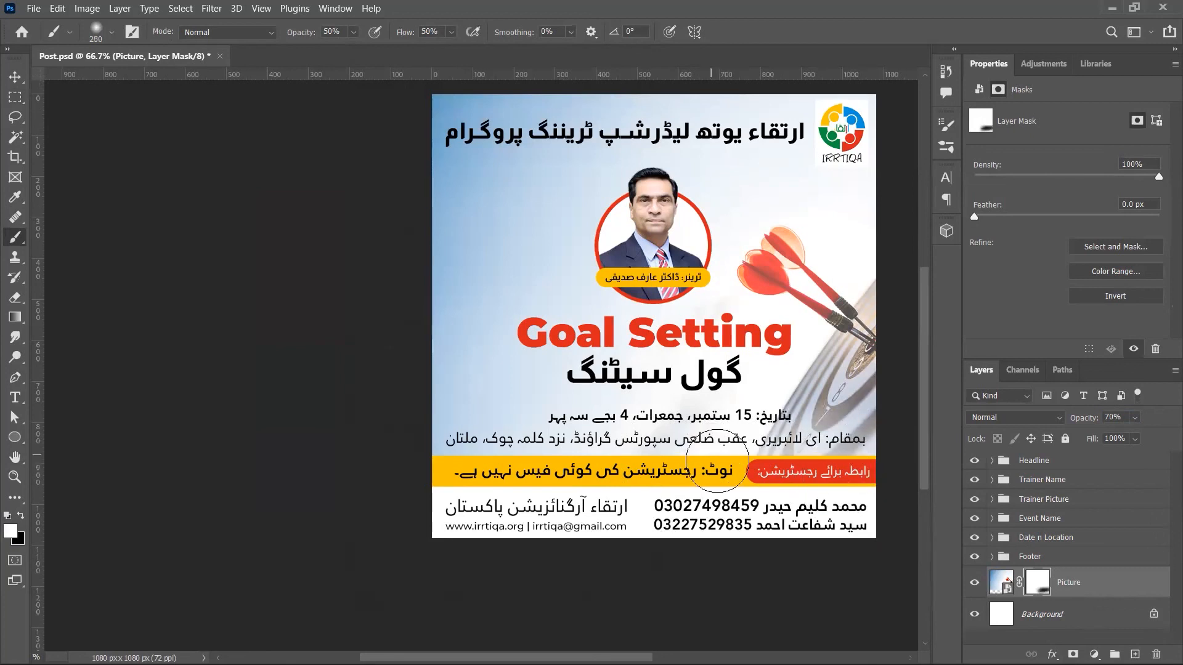
key("ctrl+z")
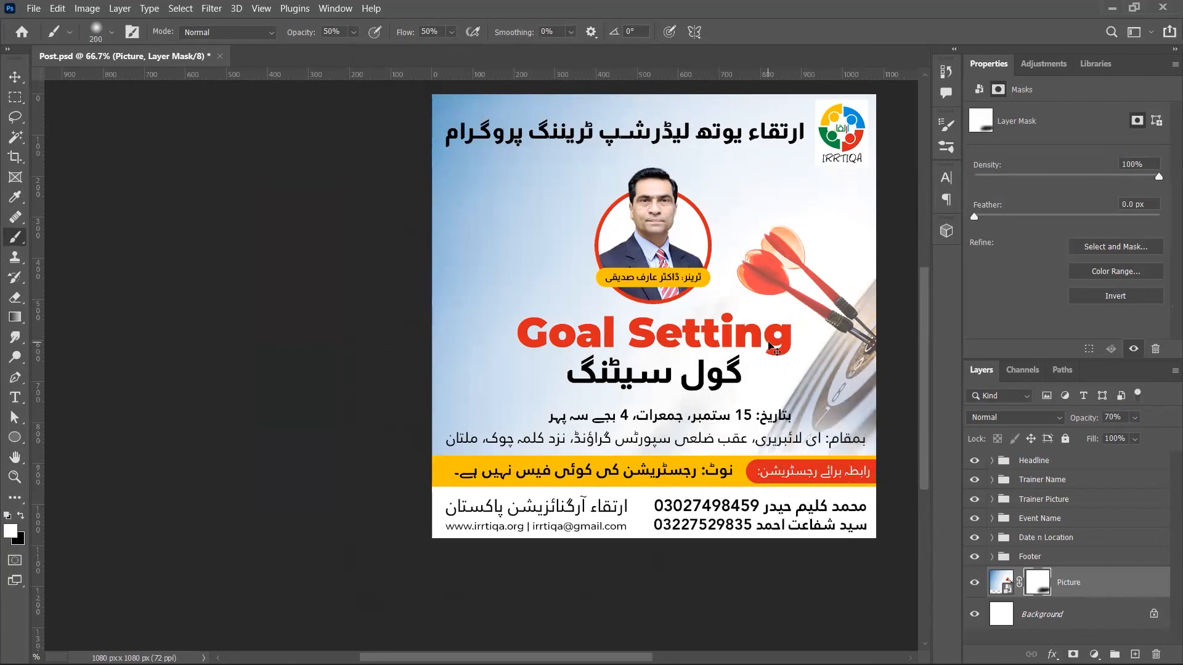
- Compare the picture with its layer mask disabled and enabled, and check the photo and mask thumbnails
key("v")
left_click(1042, 583, "shift")
left_click(1042, 583, "shift")
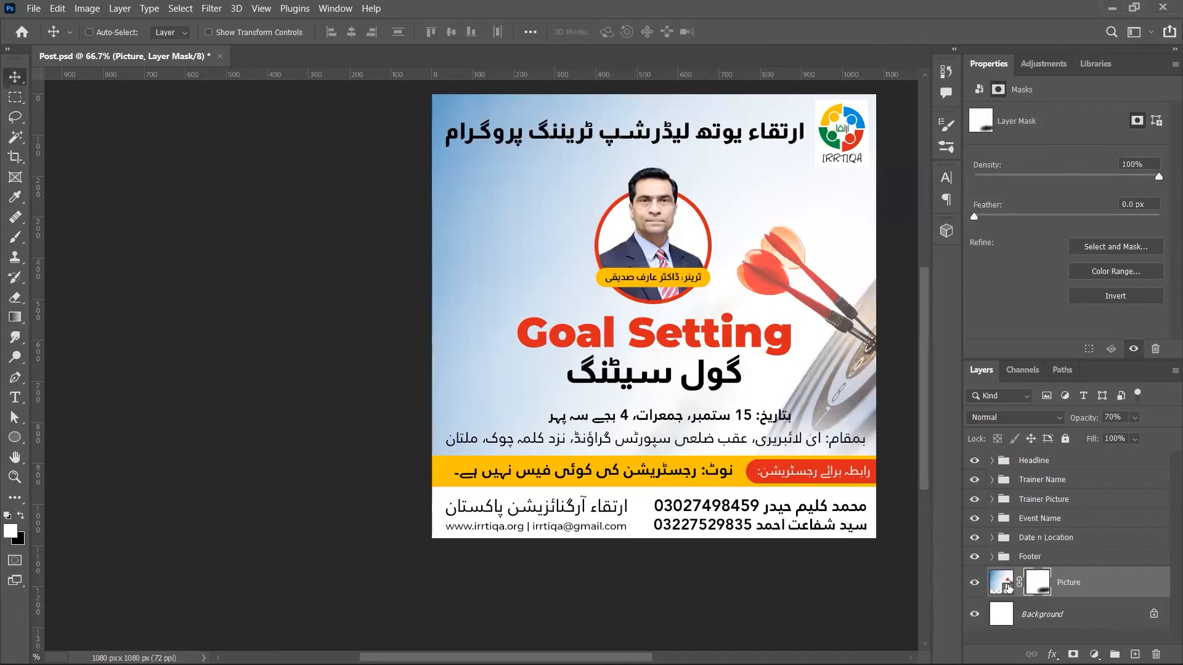
left_click(1003, 580)
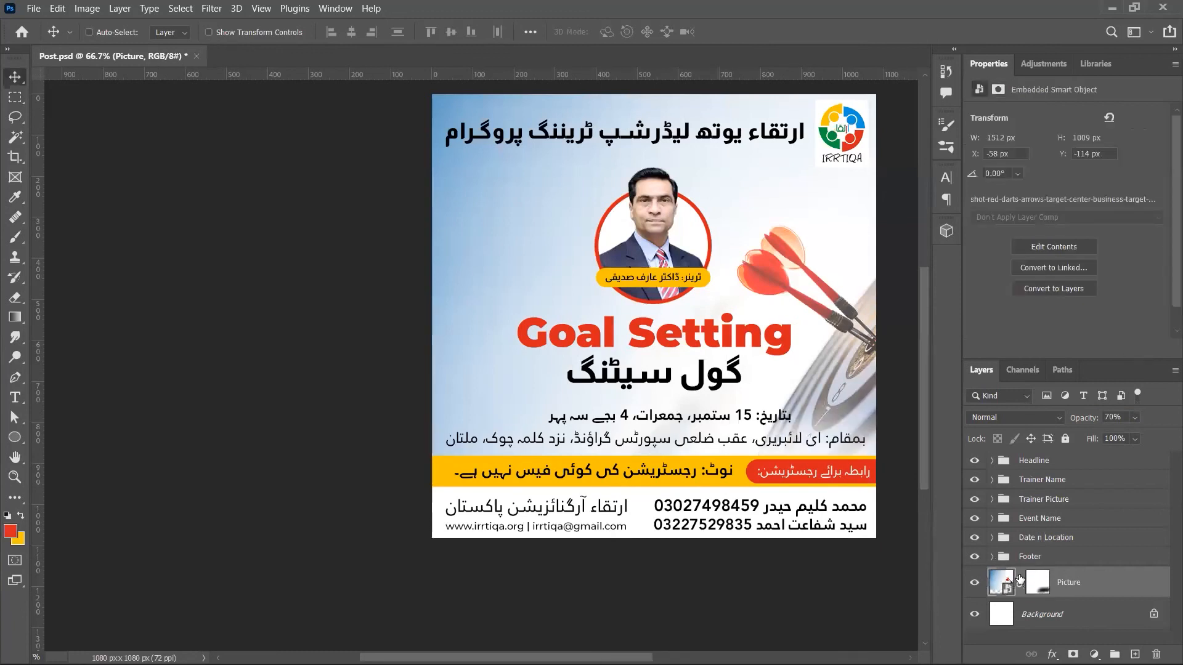
left_click(1045, 584)
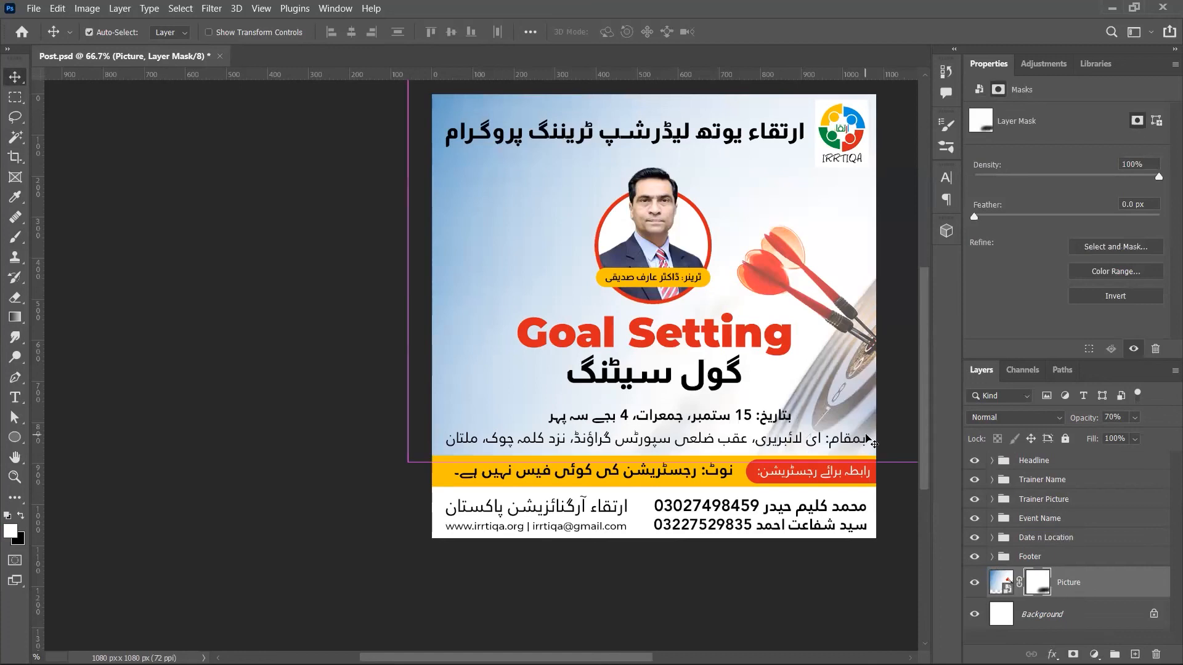
- Save the post and try the Linear Burn blend mode on the Logo layer to hide its white box
key("ctrl+s")
scroll(757, 404, "up", 2)
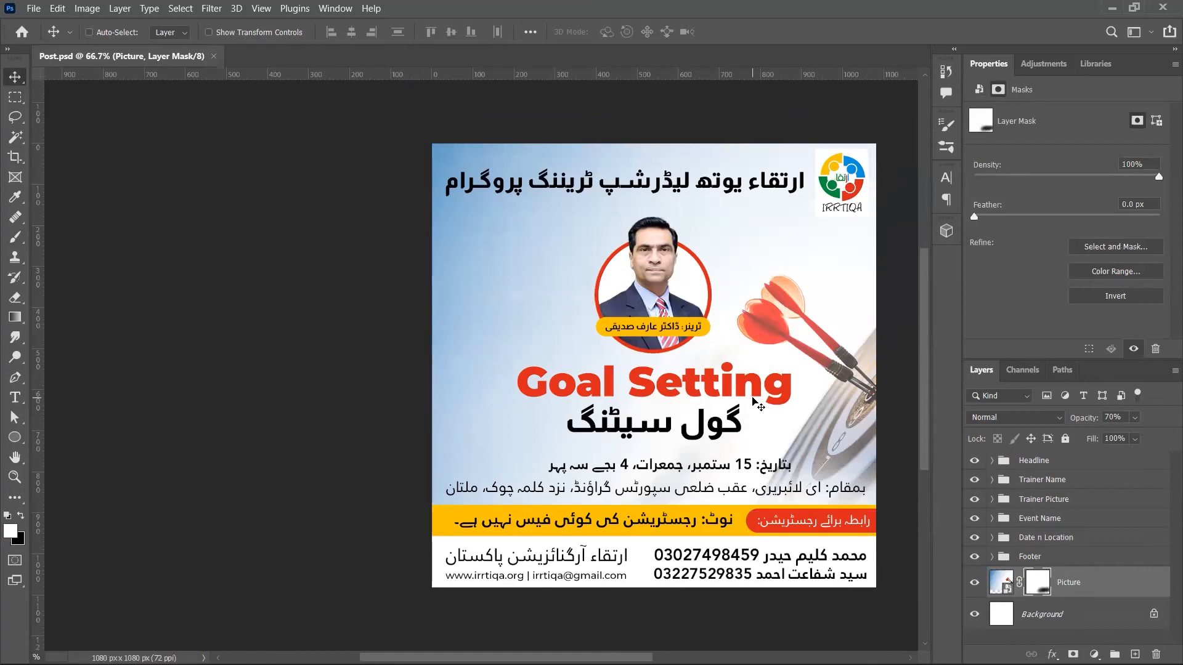
left_click(841, 192, "ctrl")
key("ctrl+space")
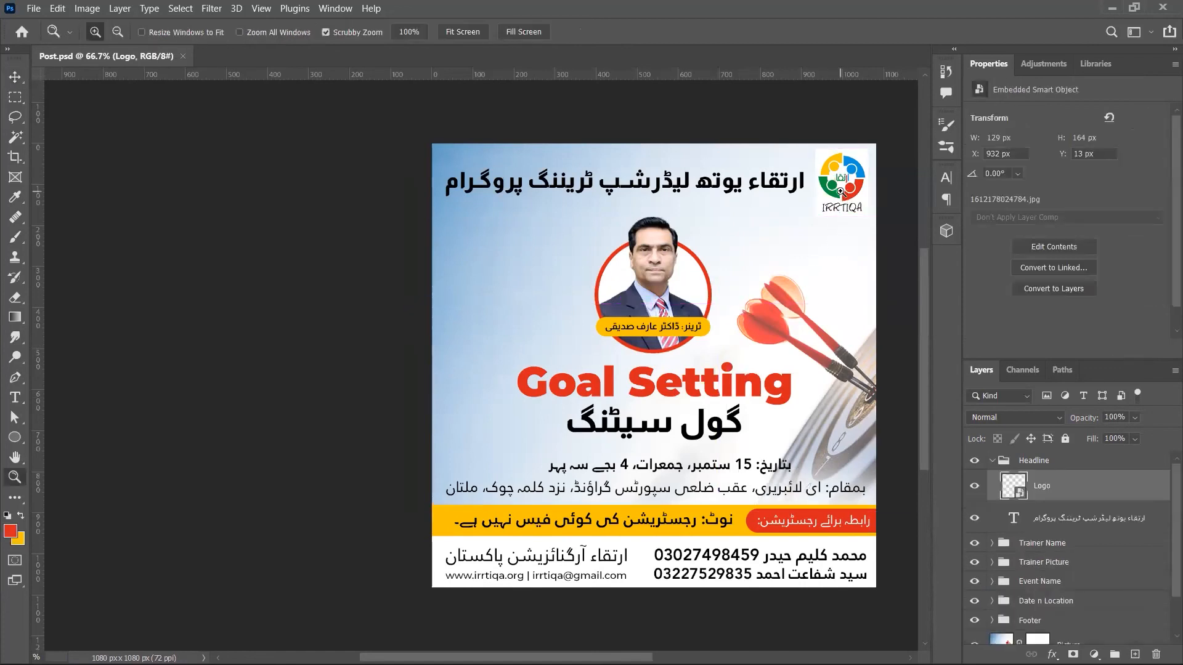
left_click_drag(844, 174, 802, 221)
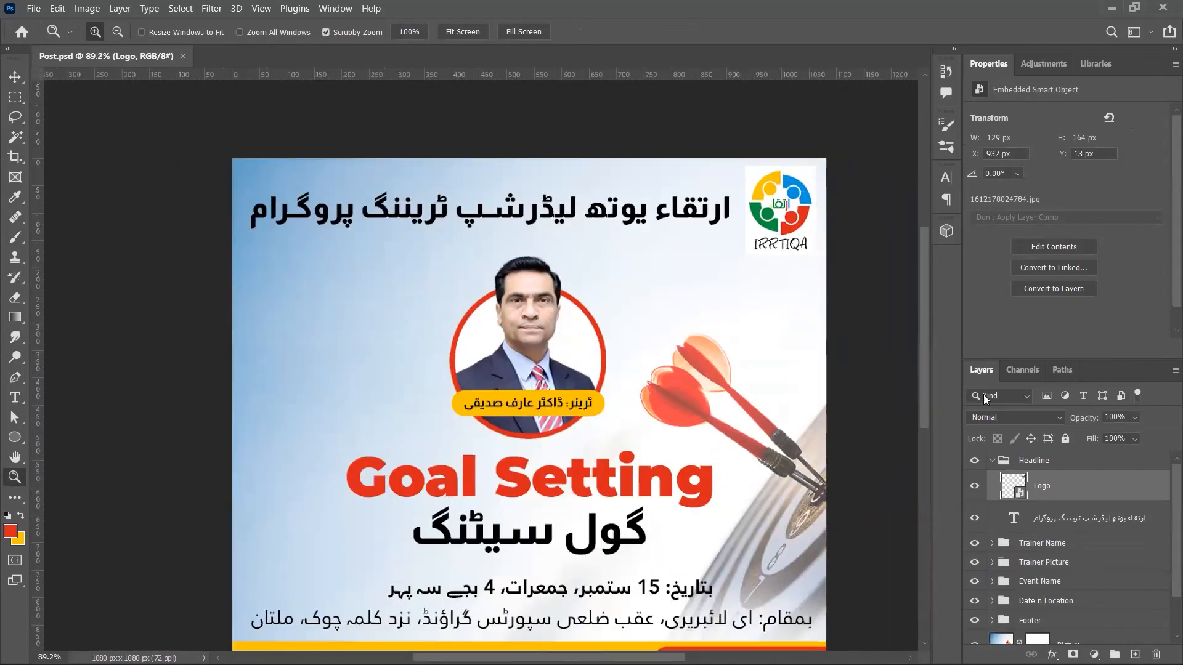
left_click(989, 417)
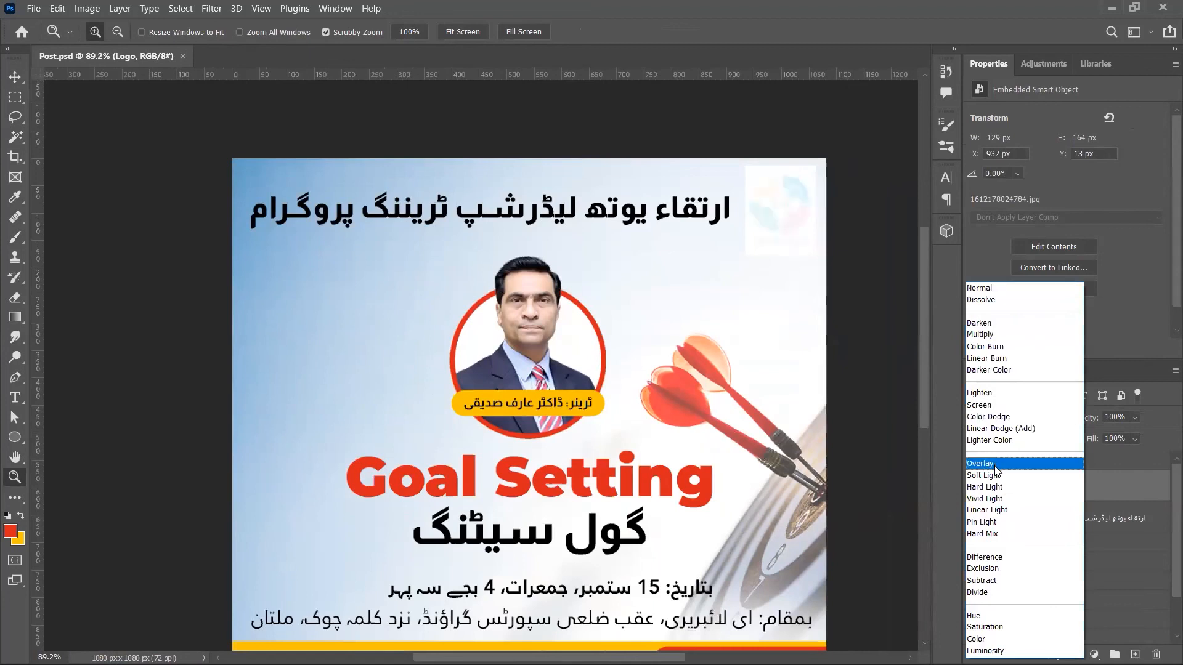
left_click(986, 358)
mouse_move(790, 211)
left_mouse_down()
mouse_move(885, 282)
mouse_move(803, 226)
left_mouse_up()
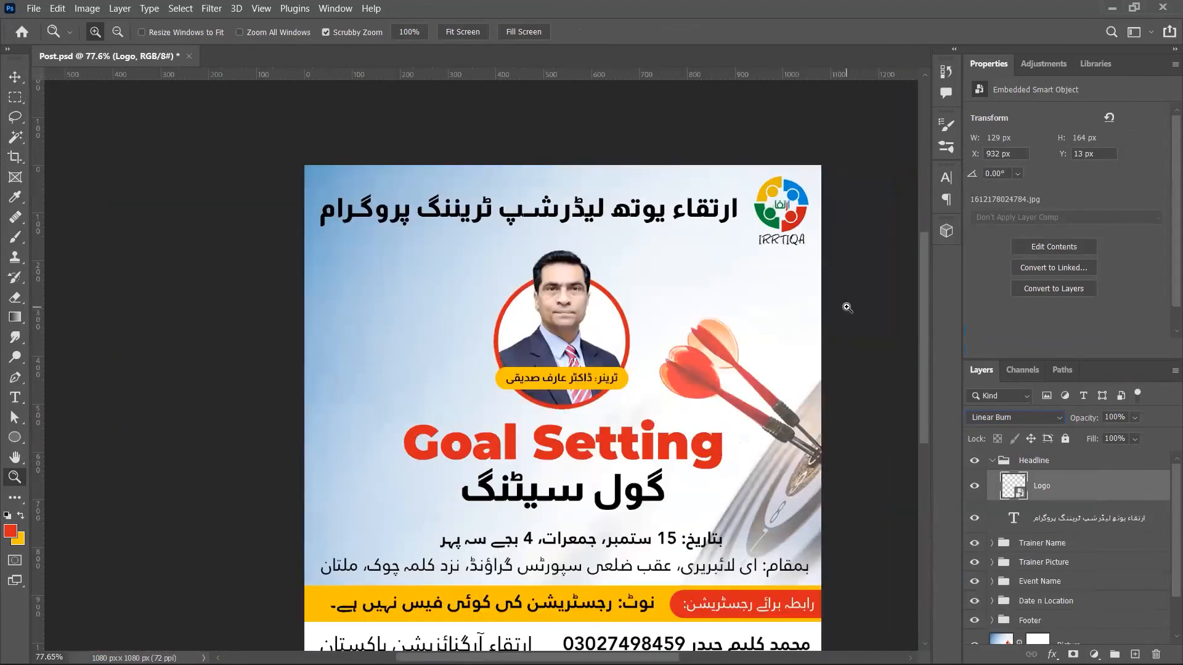
- Set the Logo layer's blend mode to Darker Color, collapse the Headline group and save the document
scroll(847, 307, "left", 3)
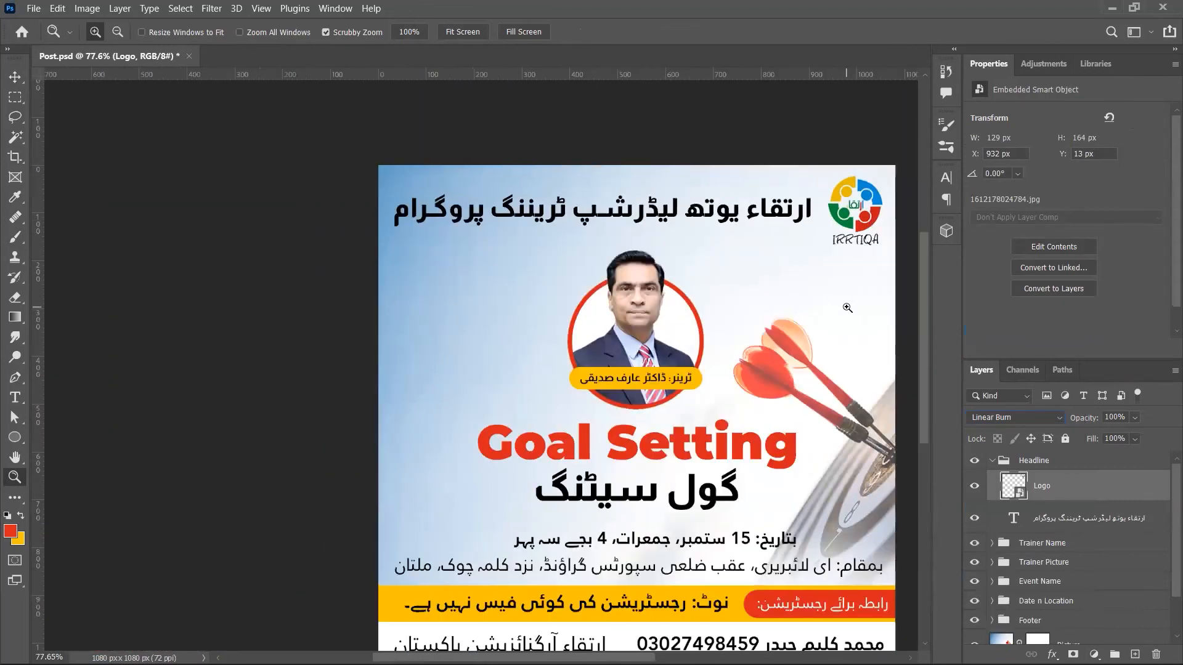
scroll(847, 307, "right", 2)
left_click(992, 417)
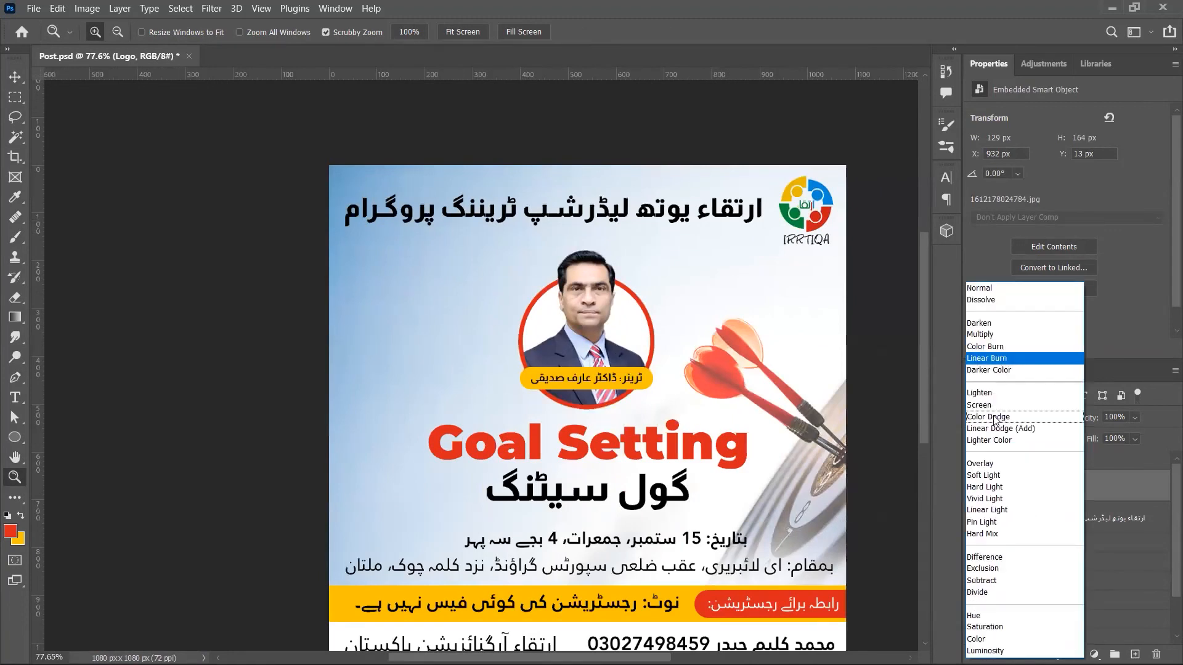
left_click(988, 369)
left_click(994, 462)
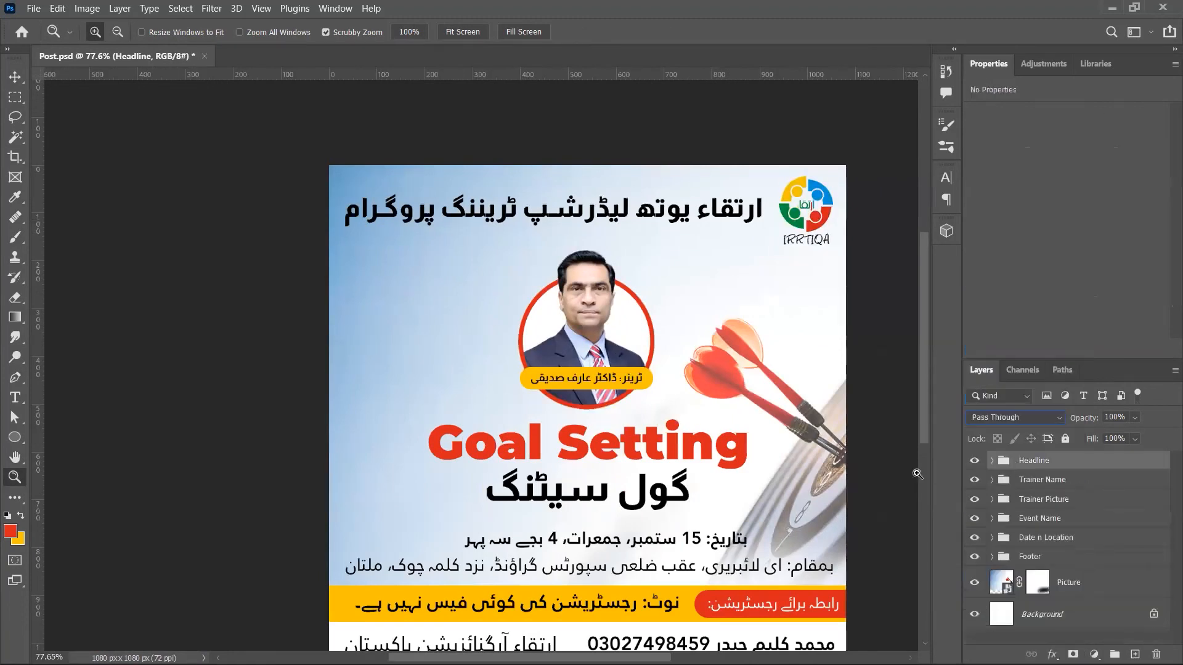
key("ctrl+s")
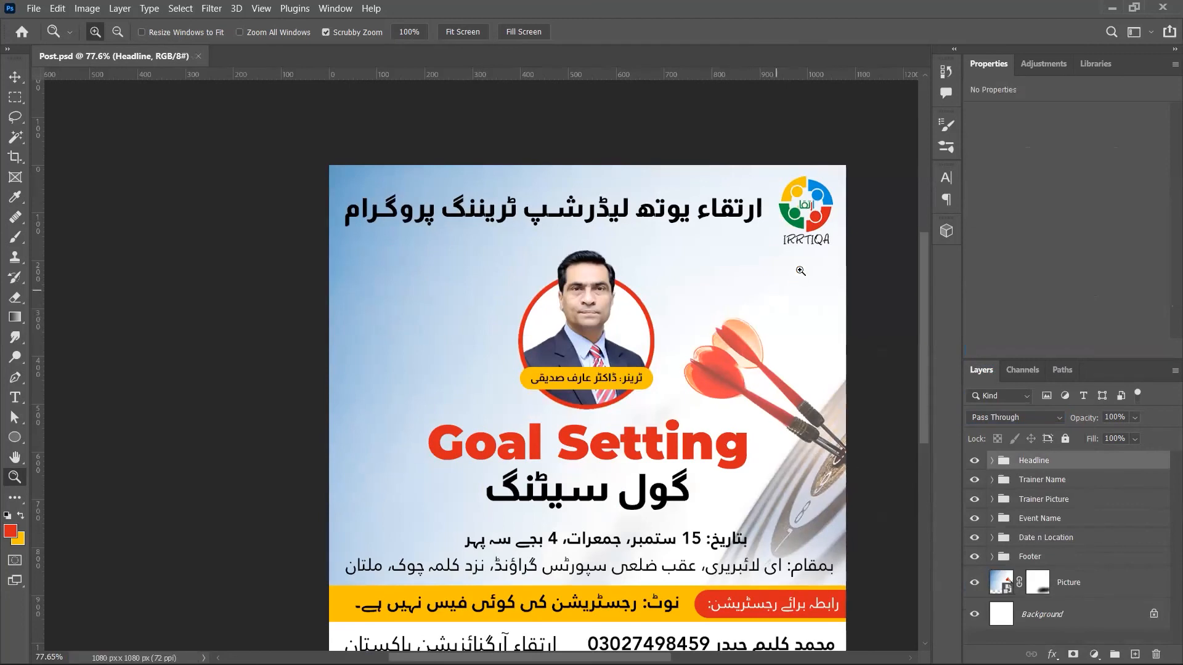
- Nudge the headline logo a few pixels to the left and collapse the Headline group again
key("v")
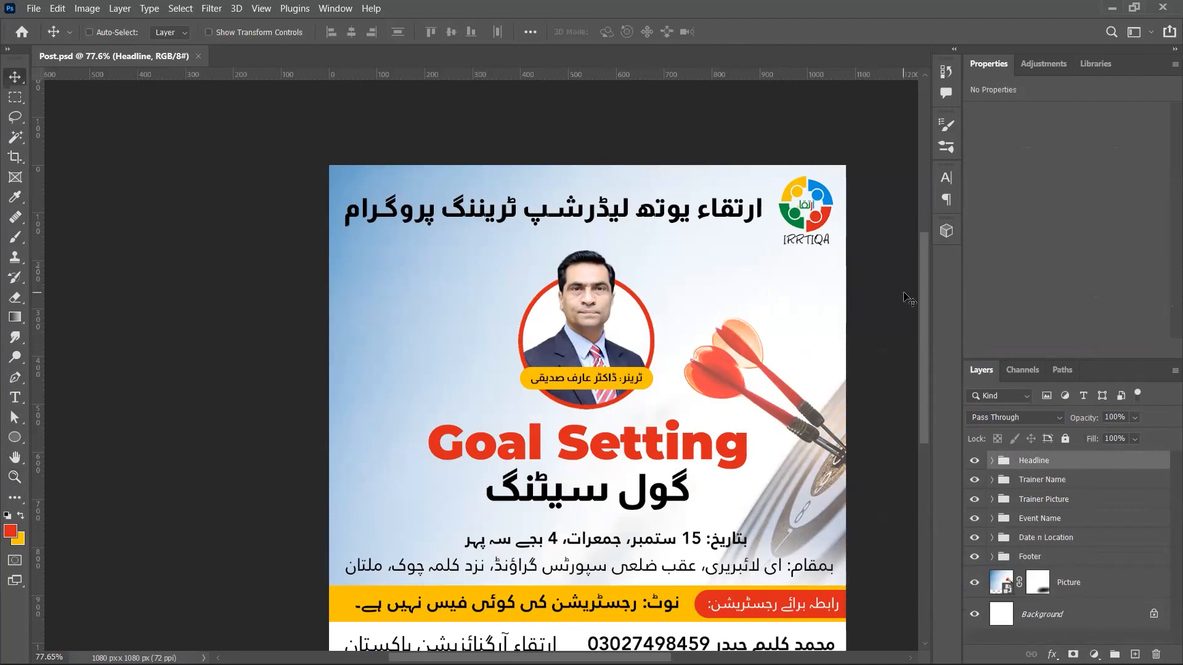
left_click(811, 223, "ctrl")
key("Left")
key("Left")
key("Left")
key("Left")
key("Left")
key("Left")
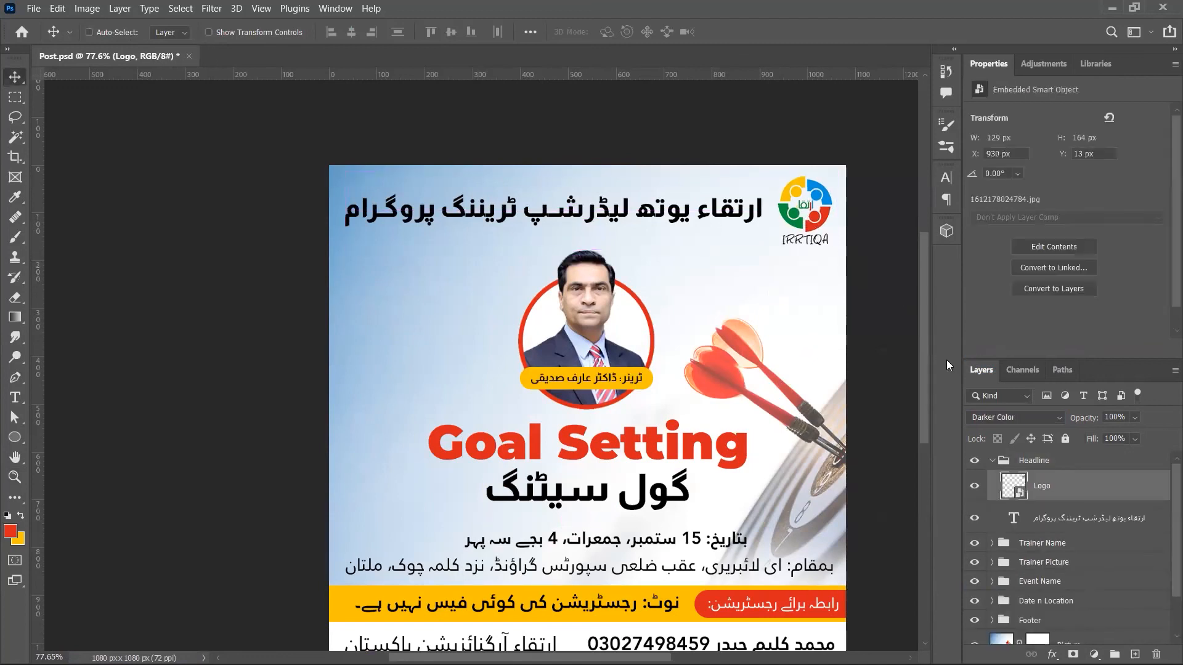
left_click(993, 461)
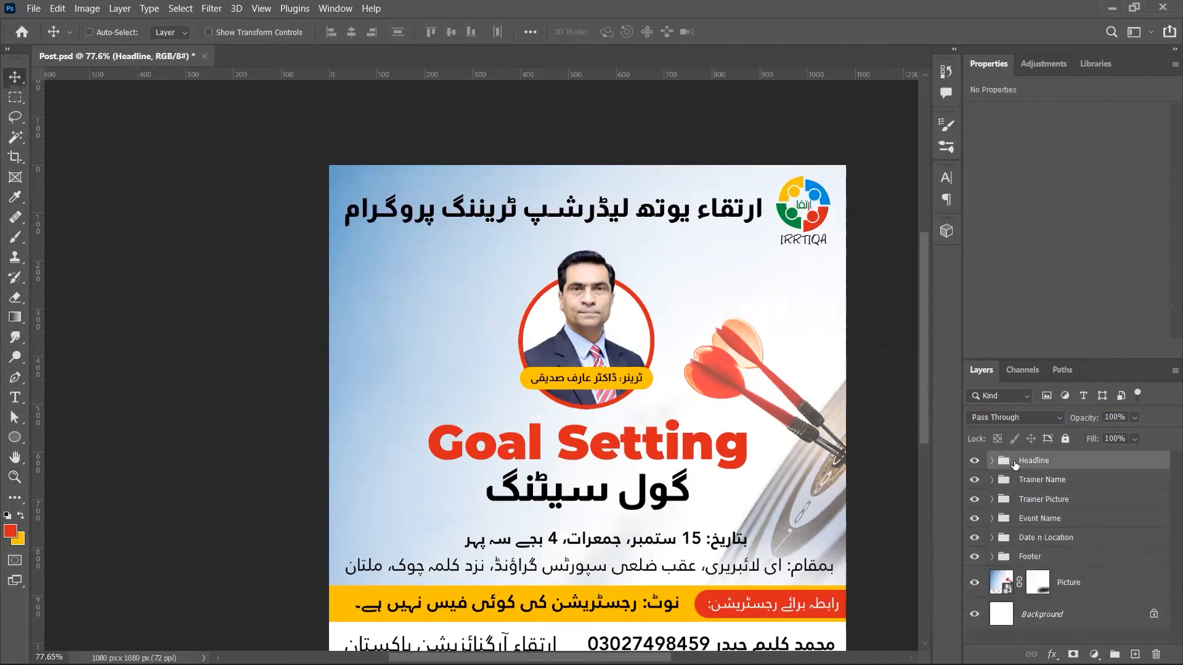
- Add the Background layer to the Headline group selection and save the post
scroll(1022, 492, "down", 2)
left_click(1082, 621, "ctrl")
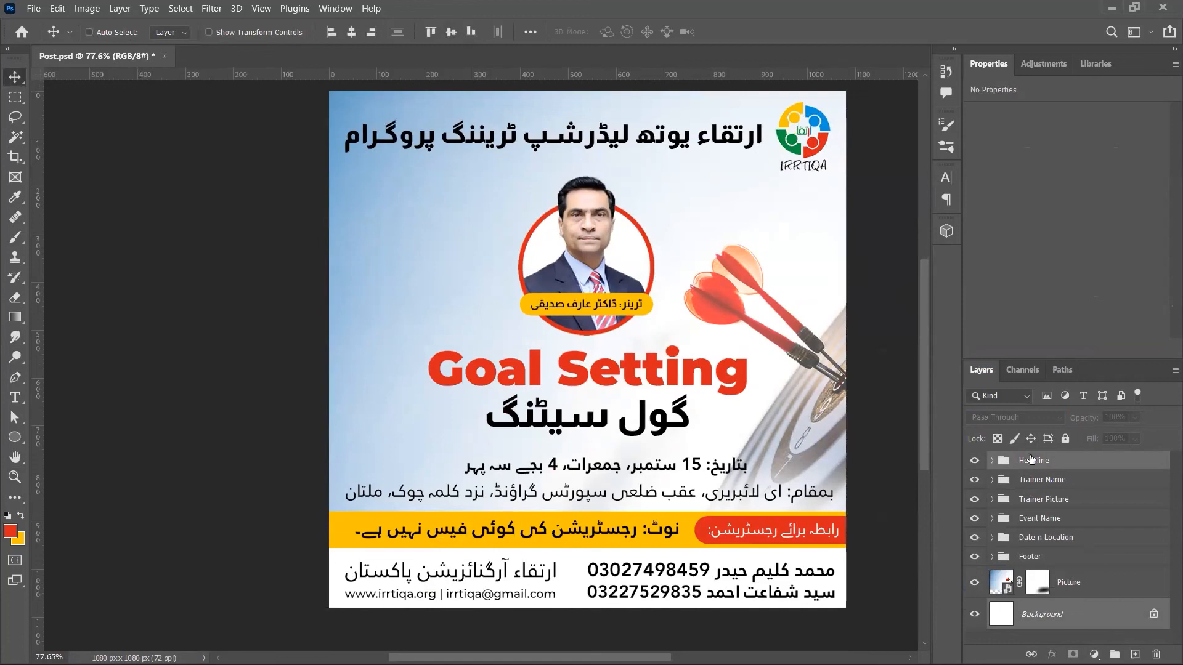
key("ctrl+minus")
key("ctrl+minus")
scroll(425, 260, "left", 3)
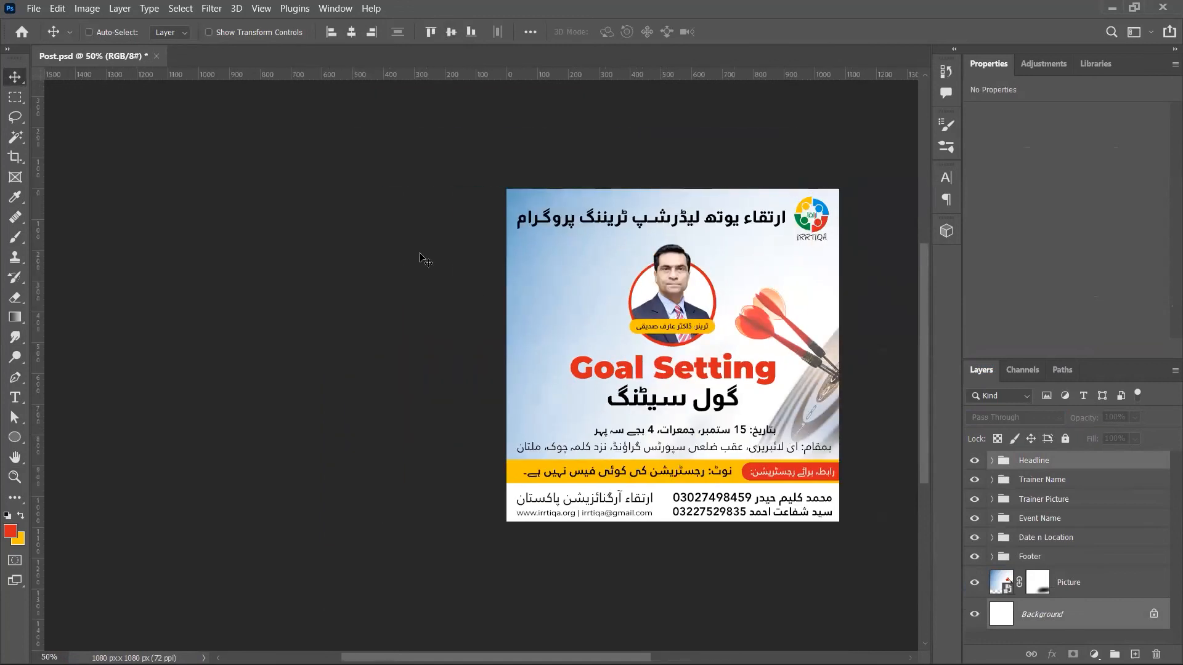
key("ctrl+s")
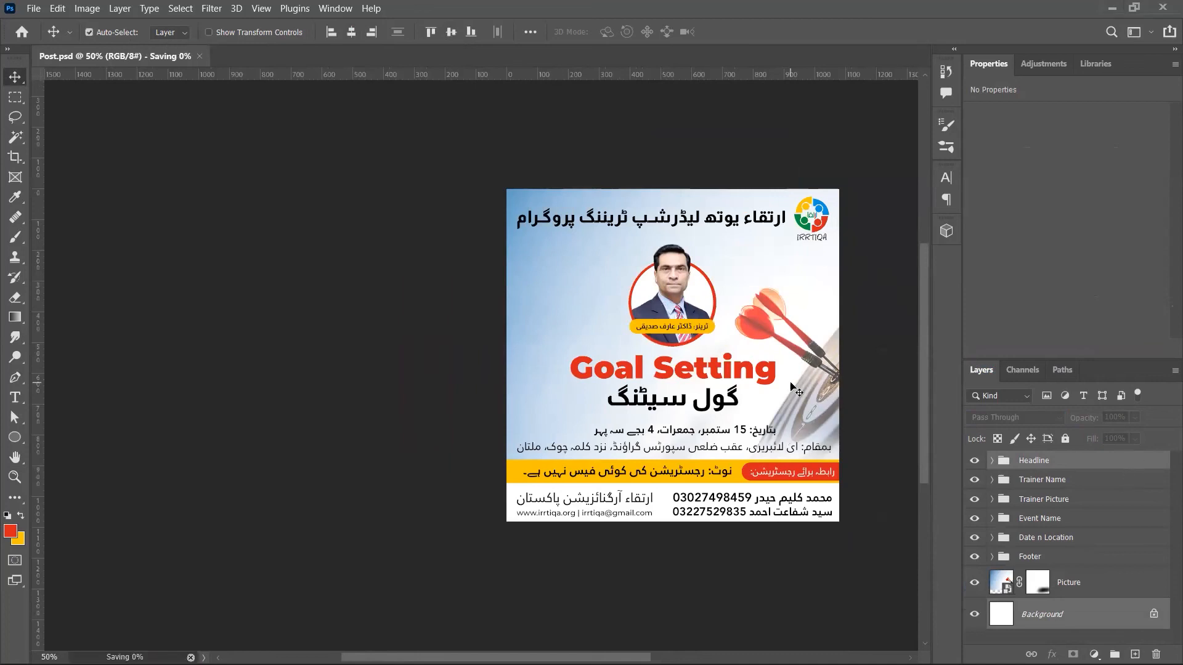
- Export the finished post as Post.png into the Irrtiqa project folder
key("alt+f")
key("e")
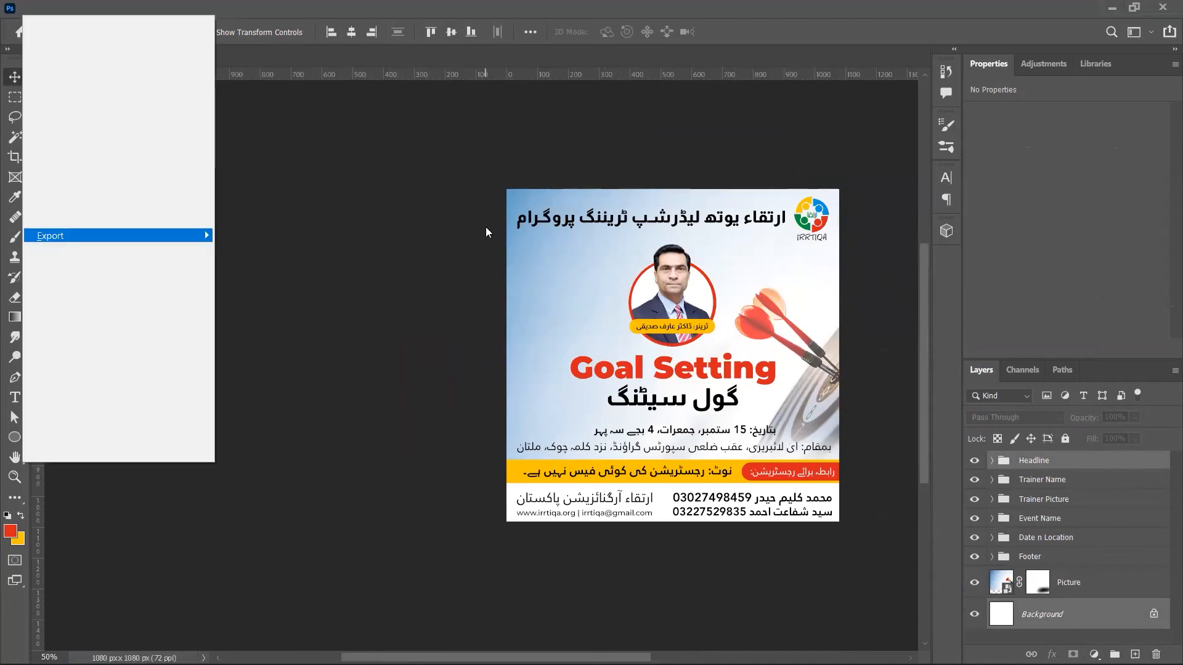
key("Return")
key("Return")
- Switch to the Irrtiqa project folder in File Explorer, show its files as large thumbnails and select Post.png
key("super+Tab")
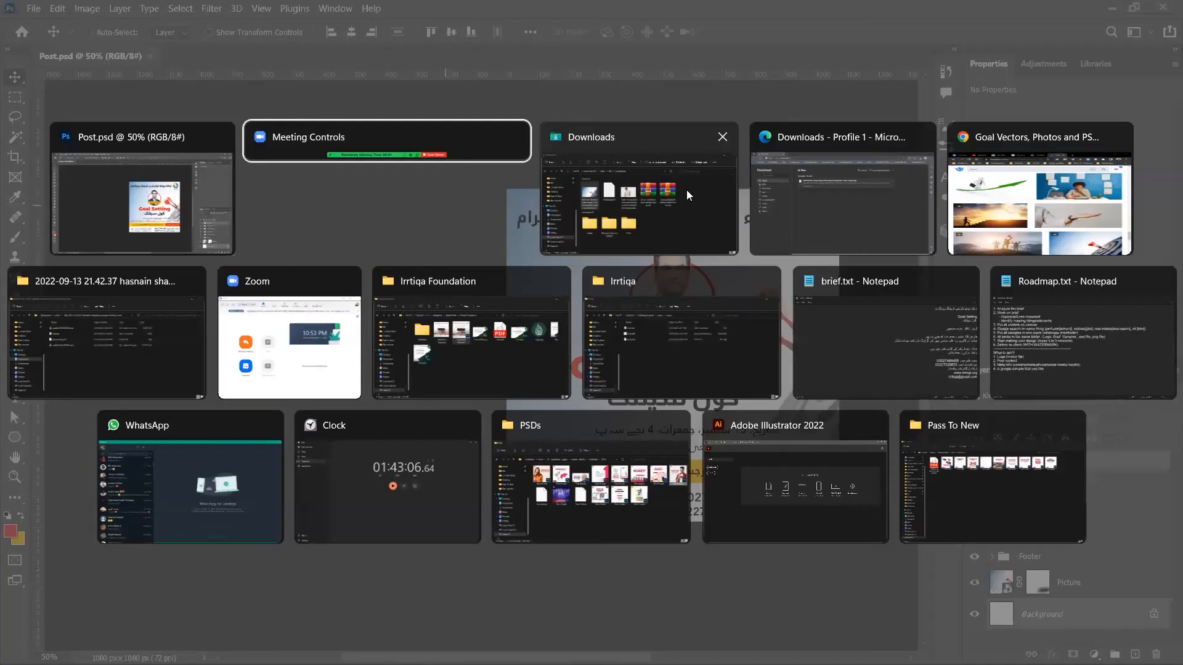
middle_click(541, 329)
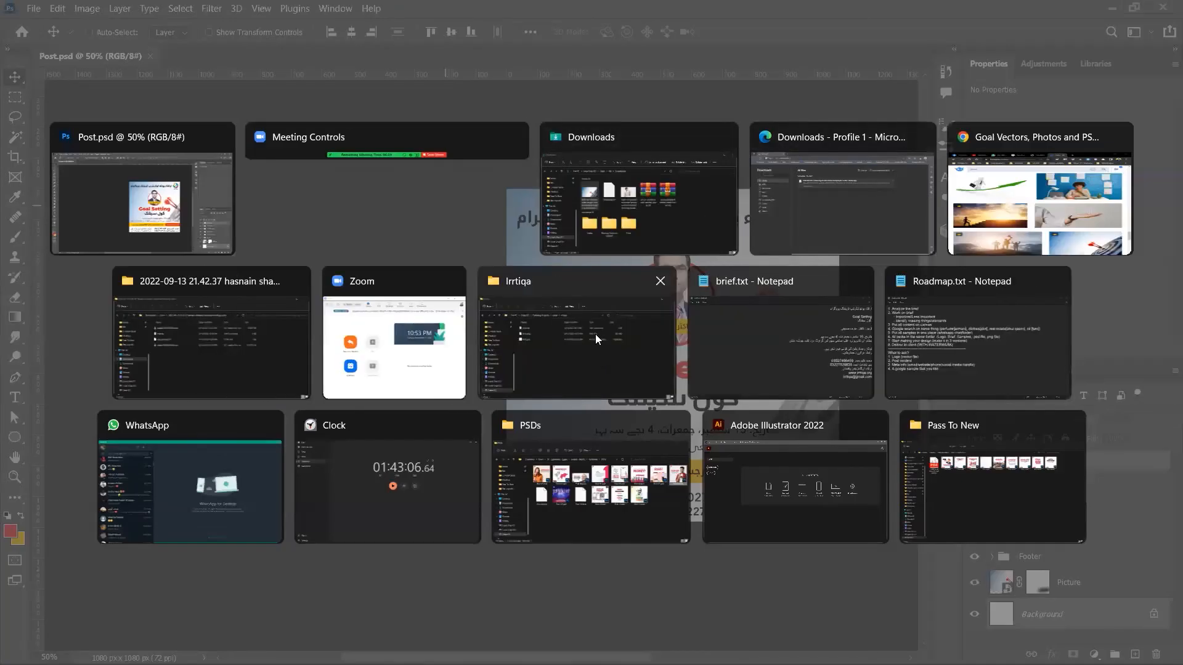
left_click(595, 334)
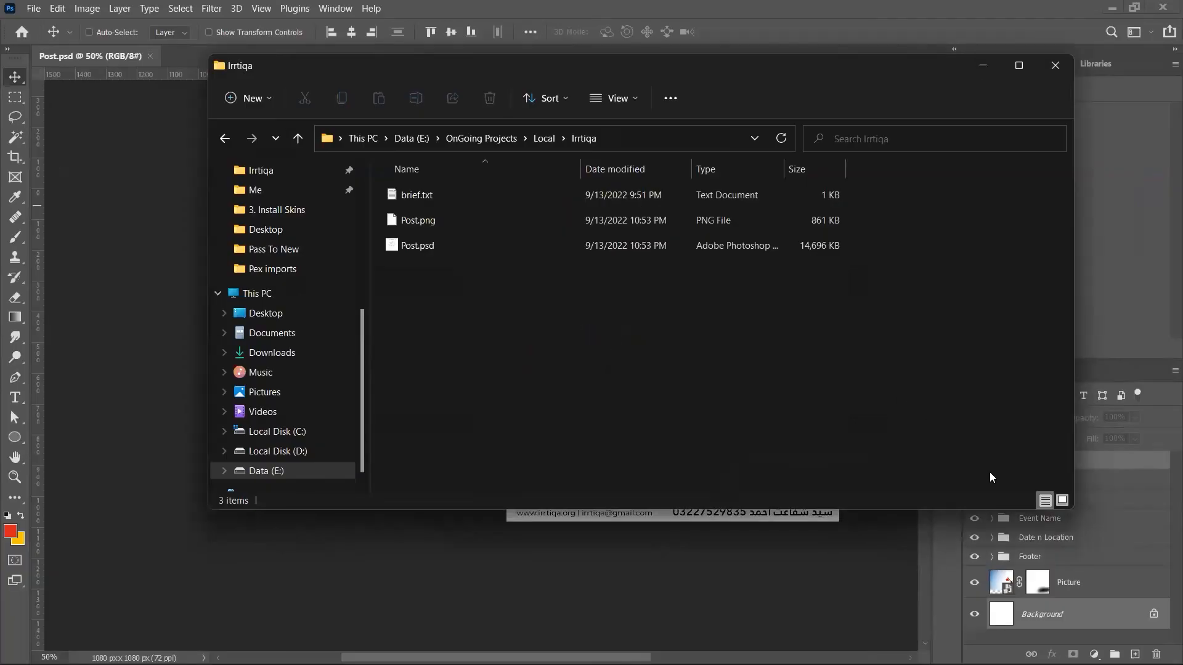
left_click(1060, 504)
left_click(544, 240)
left_click_drag(545, 240, 757, 344)
- Switch to WhatsApp Web in Chrome, send the exported post image to a contact and look through the chat list
key("super+Tab")
key("alt+shift+Tab")
key("alt+Tab")
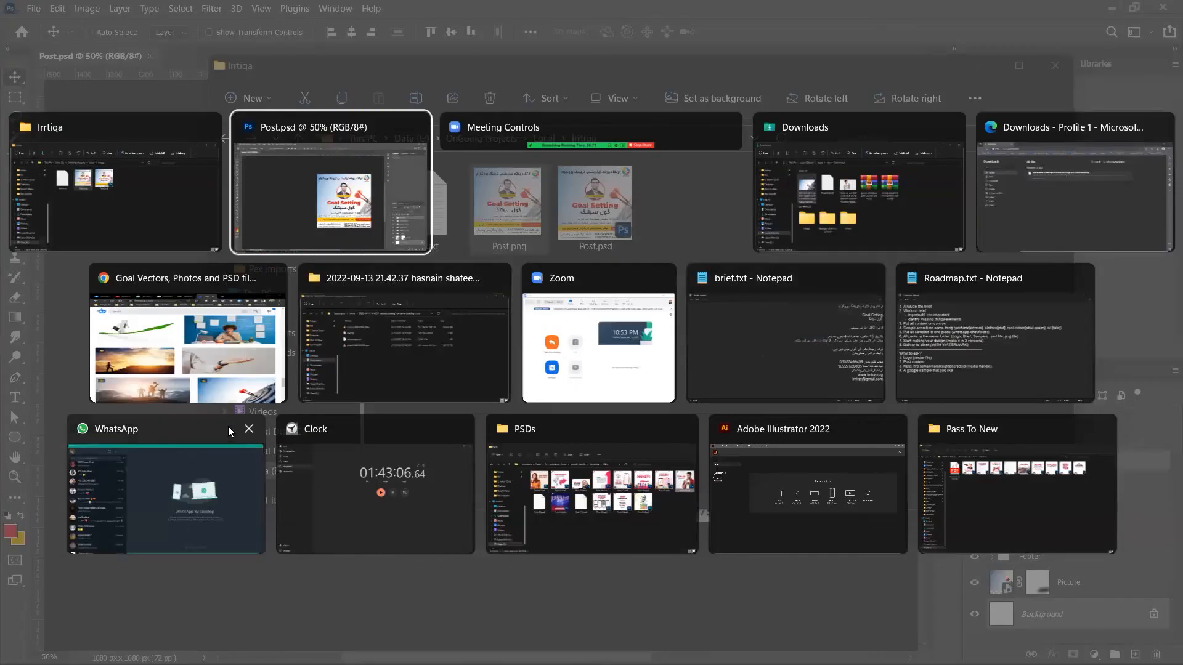
left_click(112, 486)
left_click(76, 88)
key("alt+Tab")
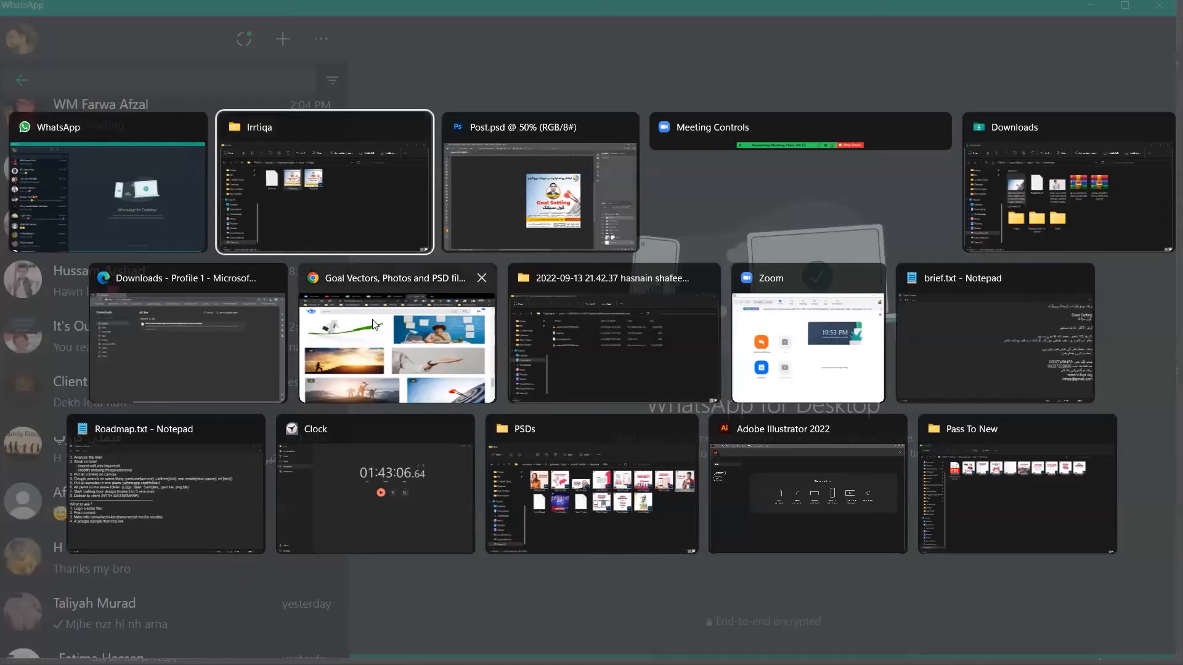
left_click(451, 327)
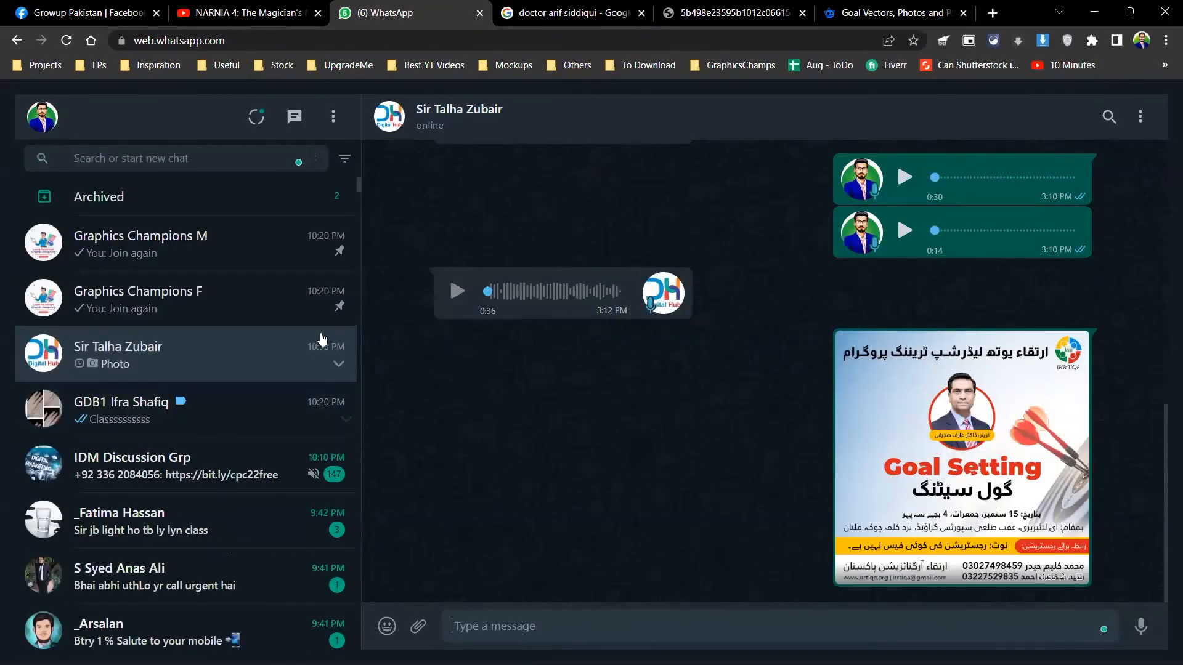
scroll(324, 338, "down", 8)
scroll(323, 339, "down", 4)
- Close the folder window dated 2022-09-13 and the Downloads folder window
key("alt+Tab")
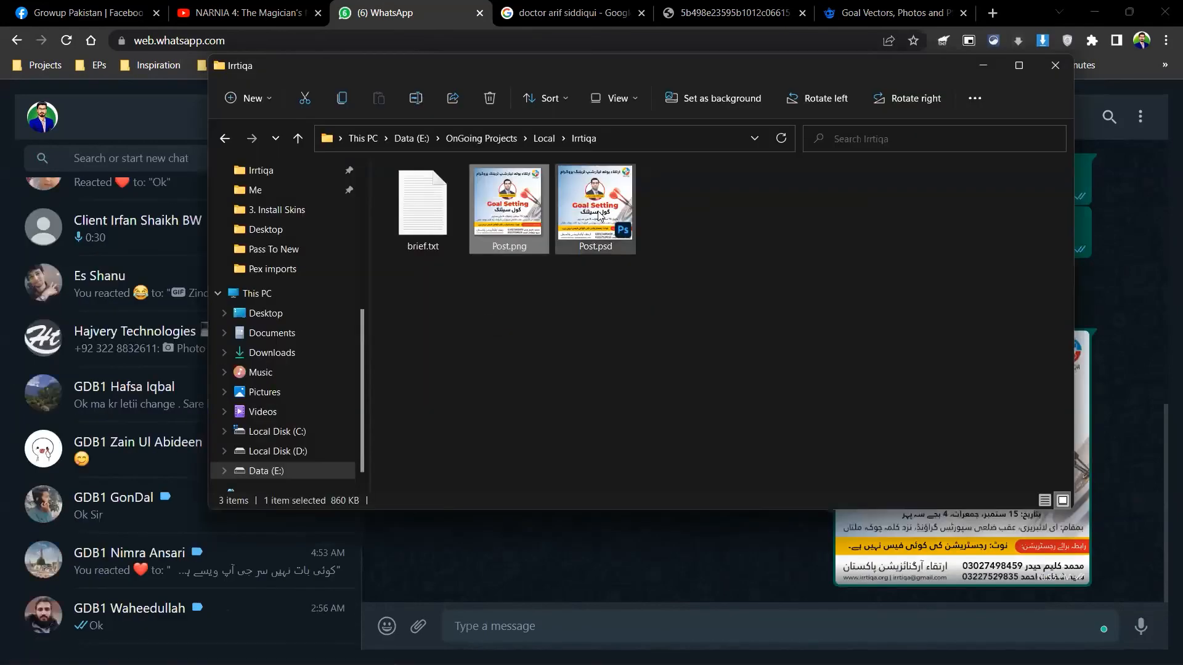
key("alt+Tab")
key("alt+Tab")
key("alt+Tab")
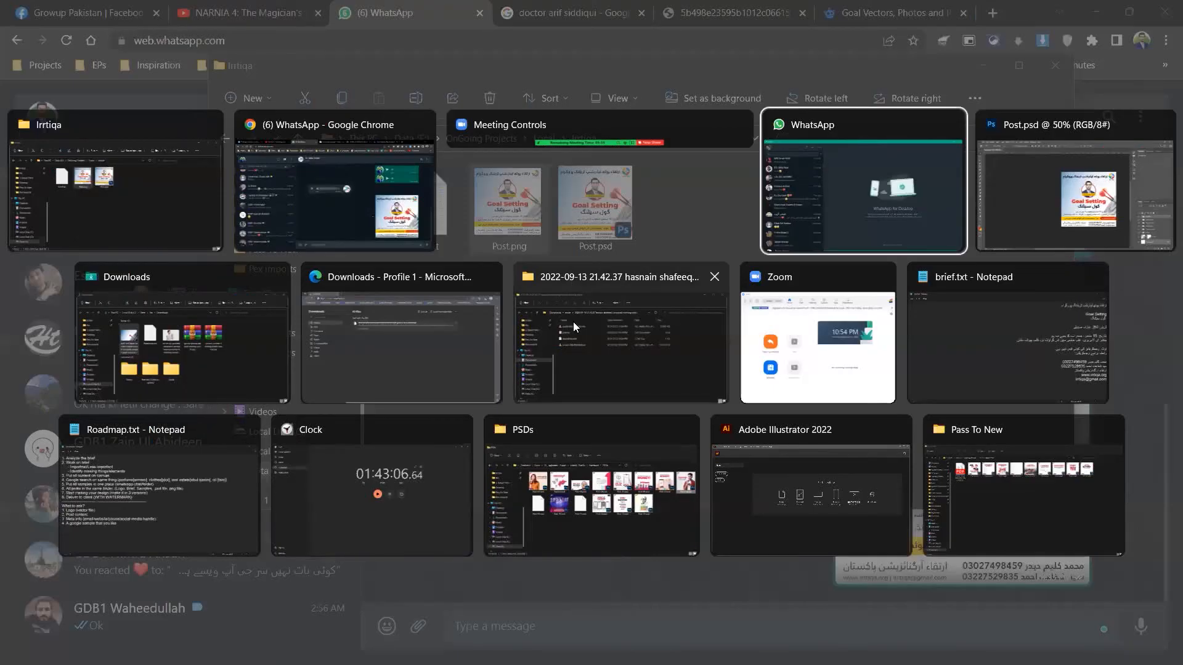
key("Escape")
key("alt+Tab")
left_click(412, 357)
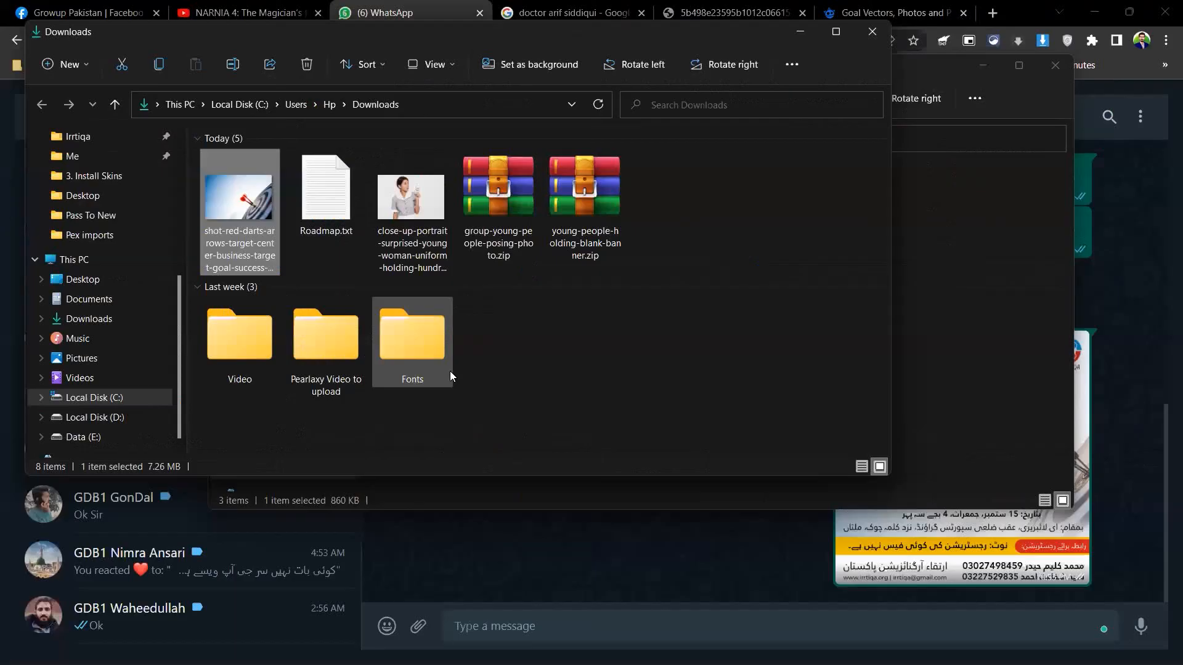
key("alt+F4")
- Close the Edge downloads window and the brief.txt window in Notepad
key("alt+Tab")
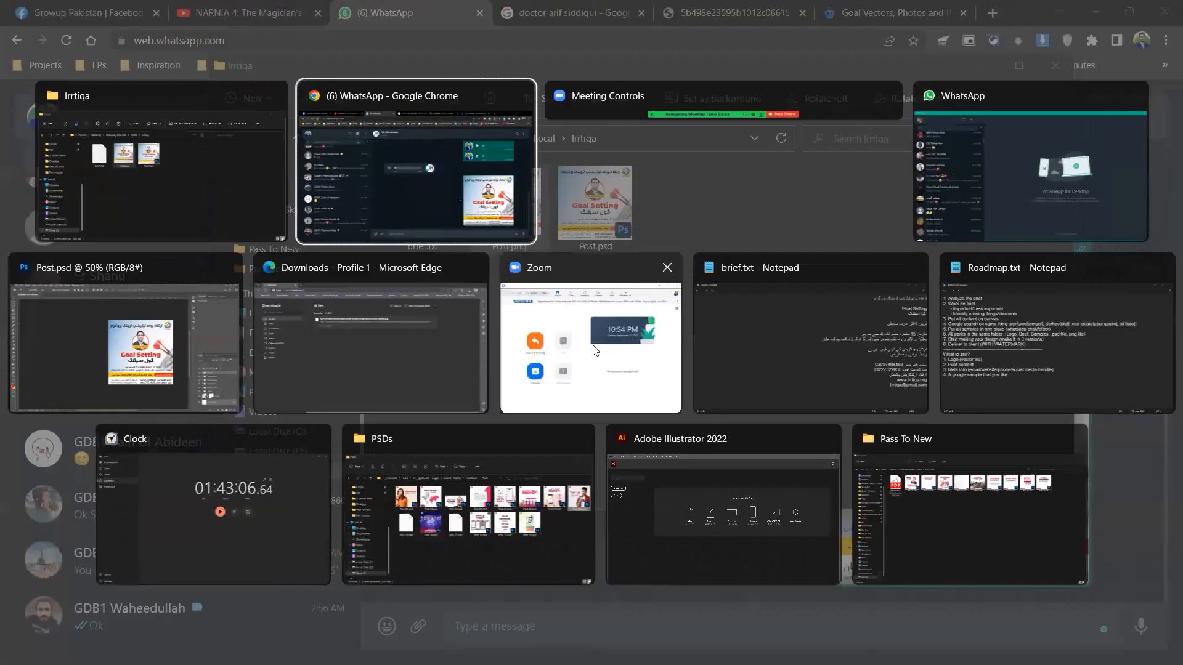
left_click(399, 343)
key("alt+F4")
key("alt+Tab")
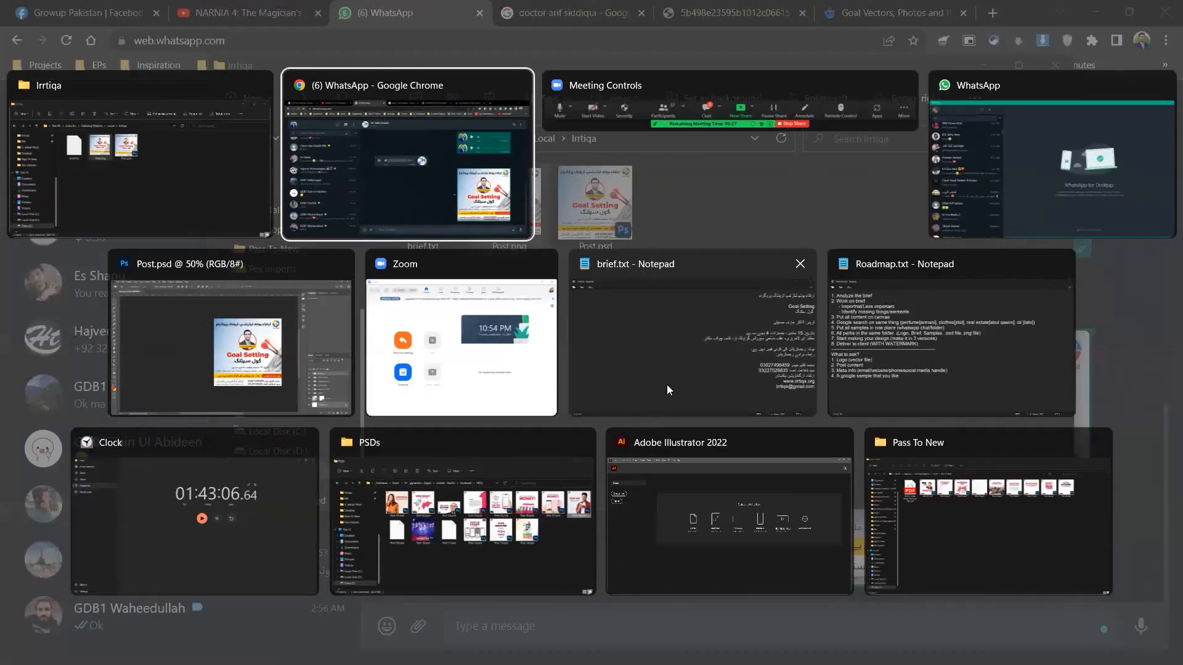
left_click(666, 385)
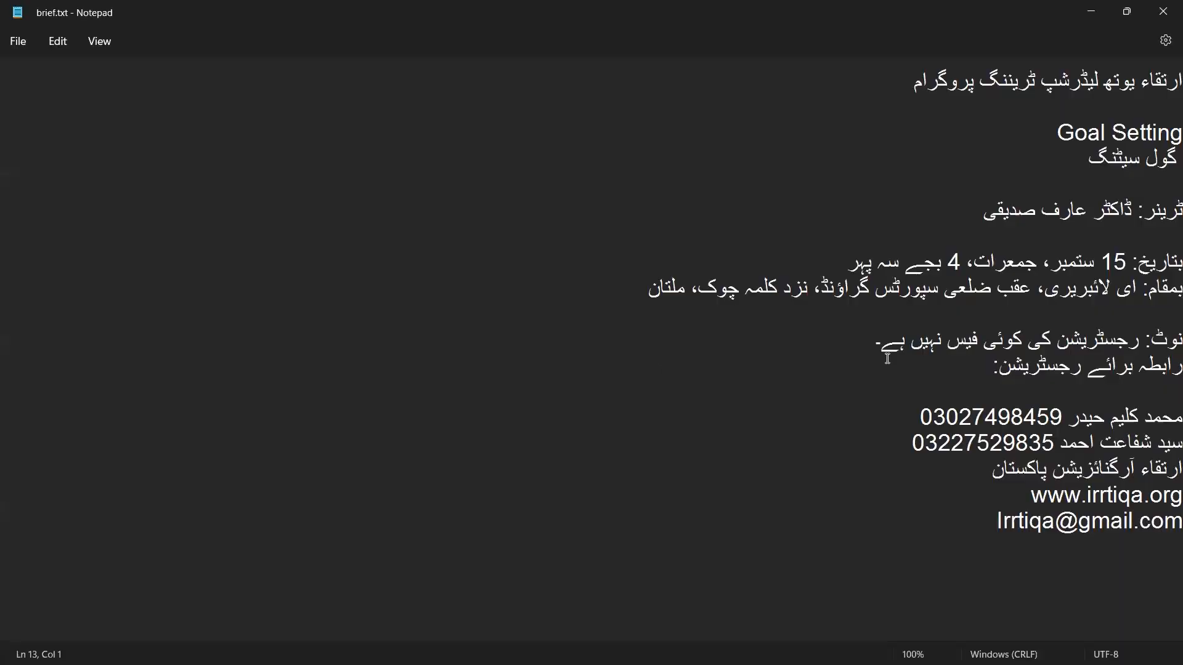
key("alt+F4")
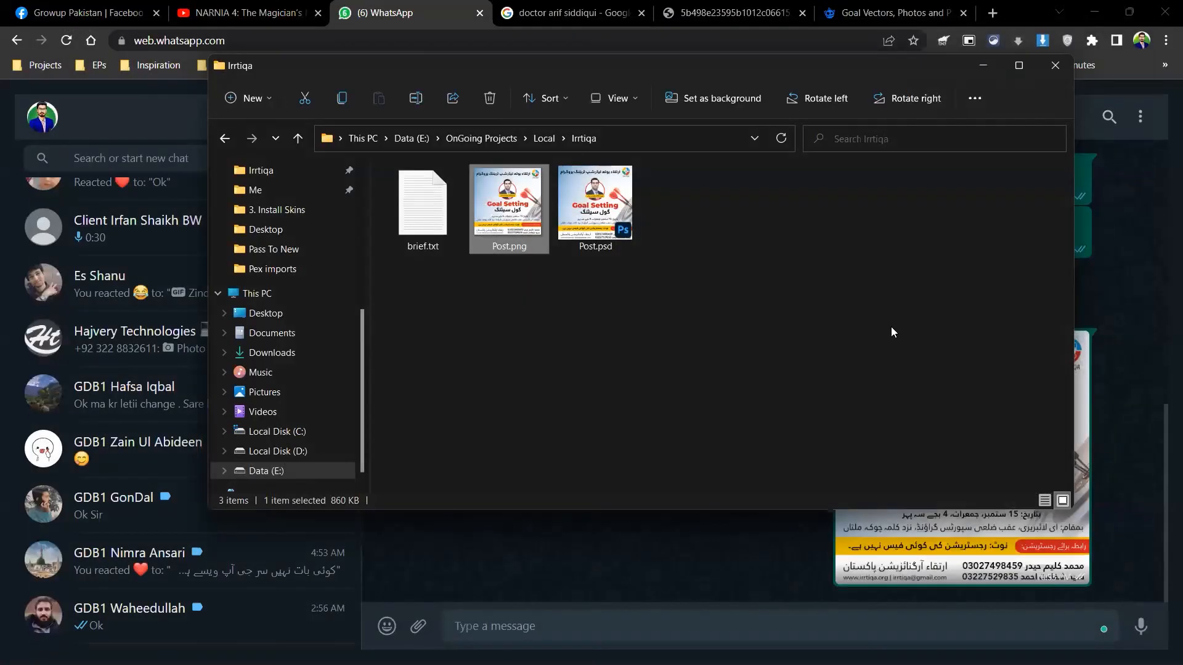
- Bring up Roadmap.txt in Notepad and review the design workflow, starting from "Analyze the brief"
key("alt+Tab")
left_click(894, 333)
left_click(596, 314)
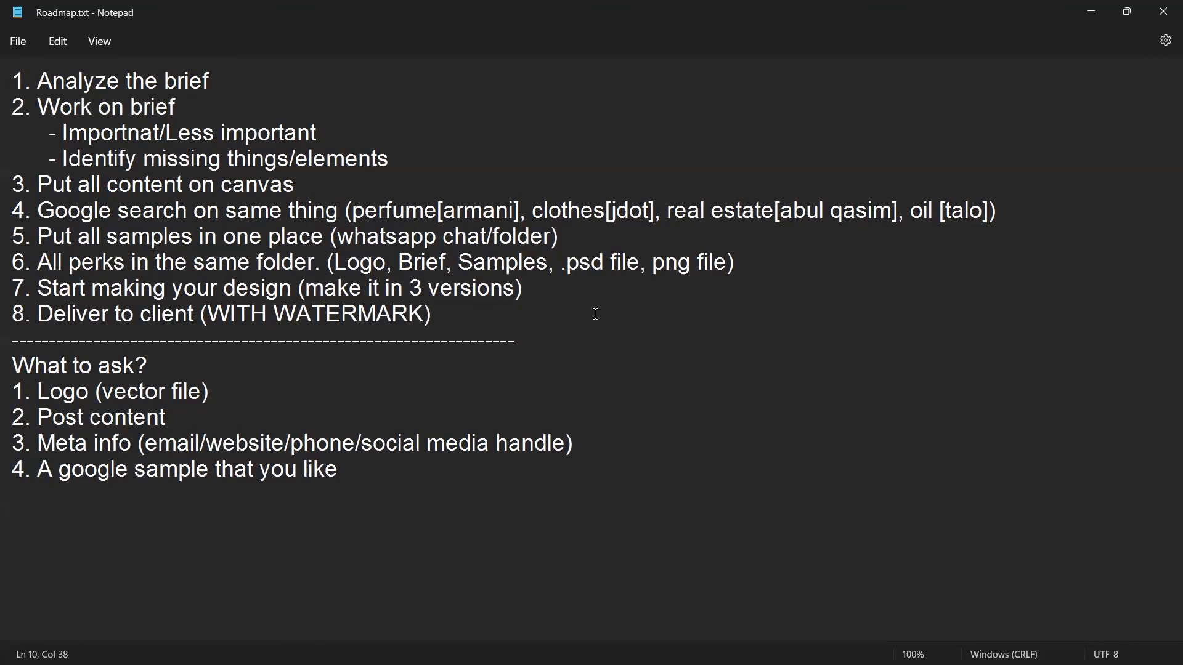
left_click(260, 185)
triple_click(24, 81)
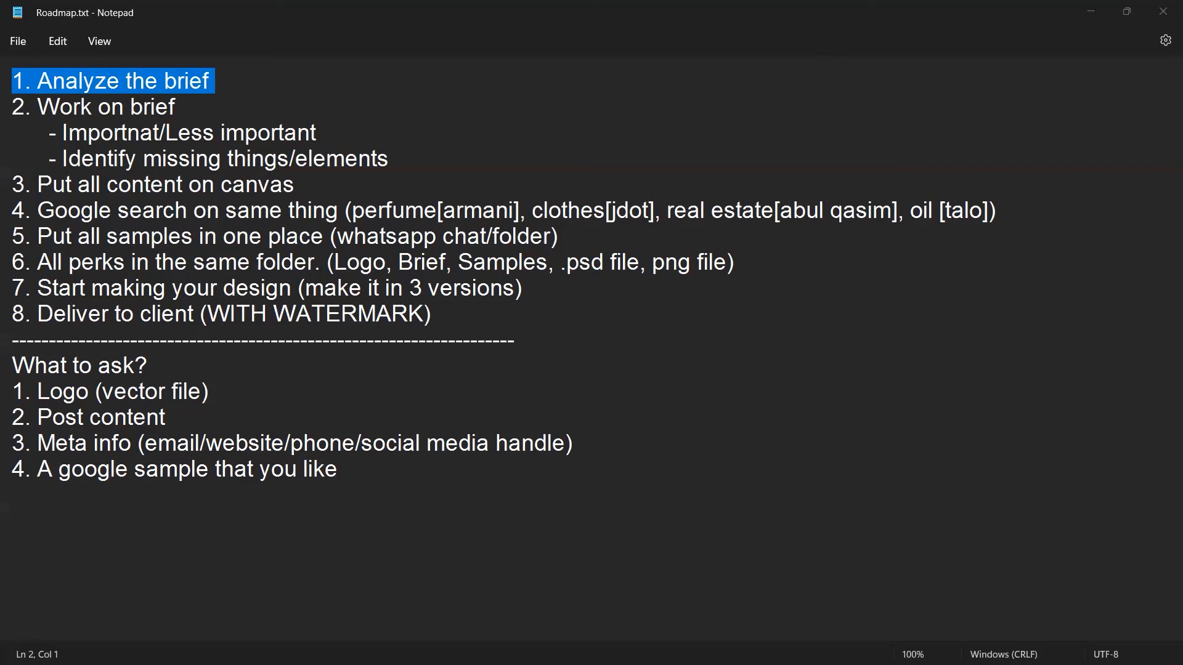
left_click(584, 555)
- Switch to Chrome and search Google Images for "seminar post design" in a new tab
key("super+Tab")
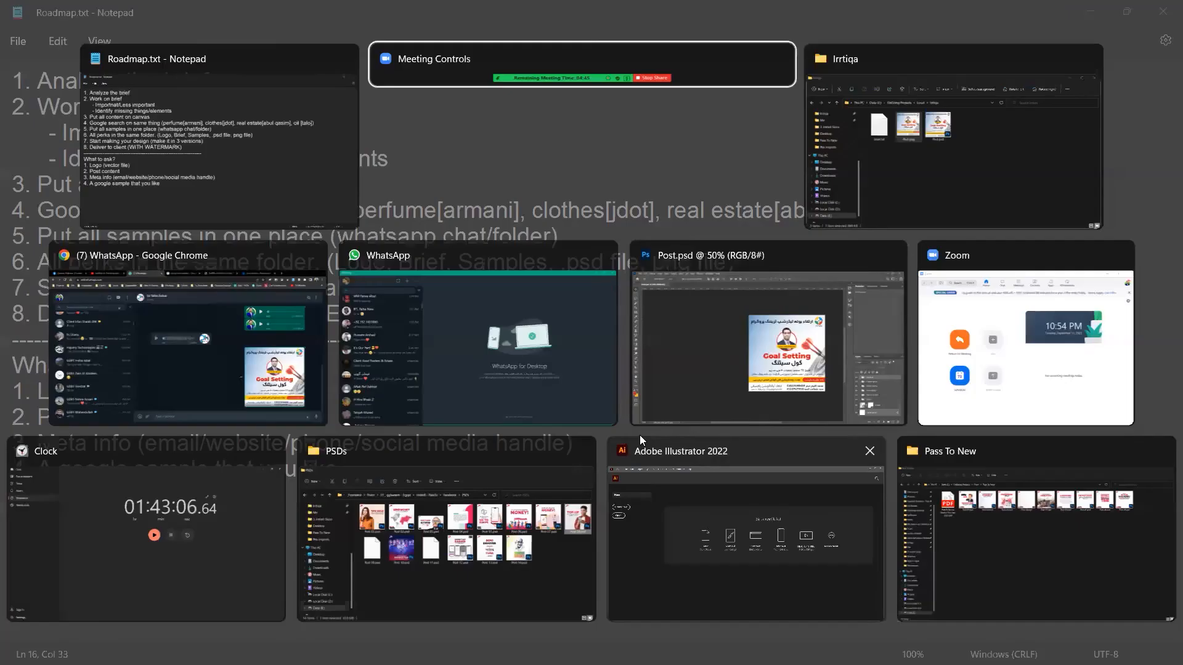
left_click(641, 420)
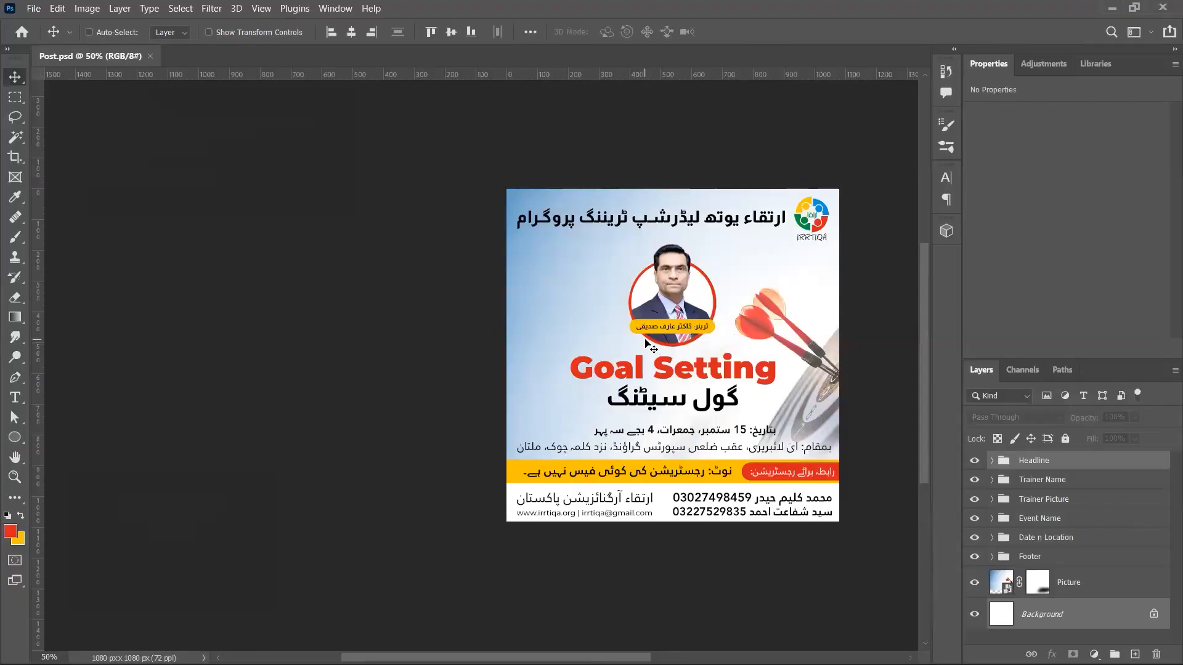
key("super+Tab")
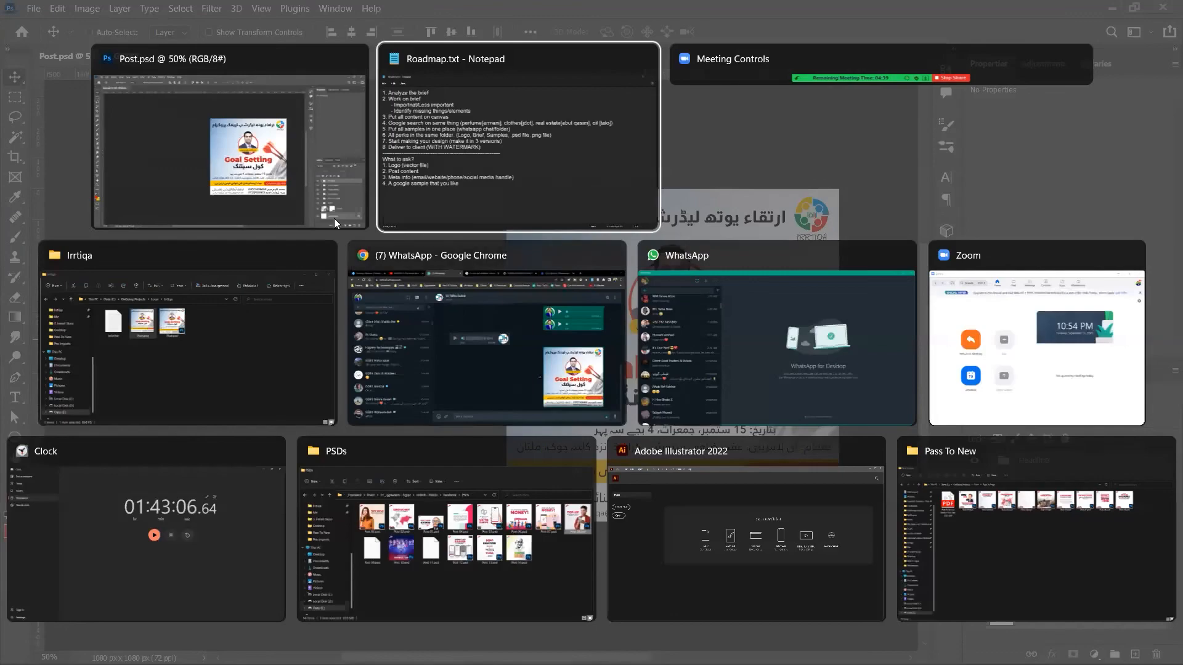
left_click(353, 291)
key("ctrl+t")
type("seminar")
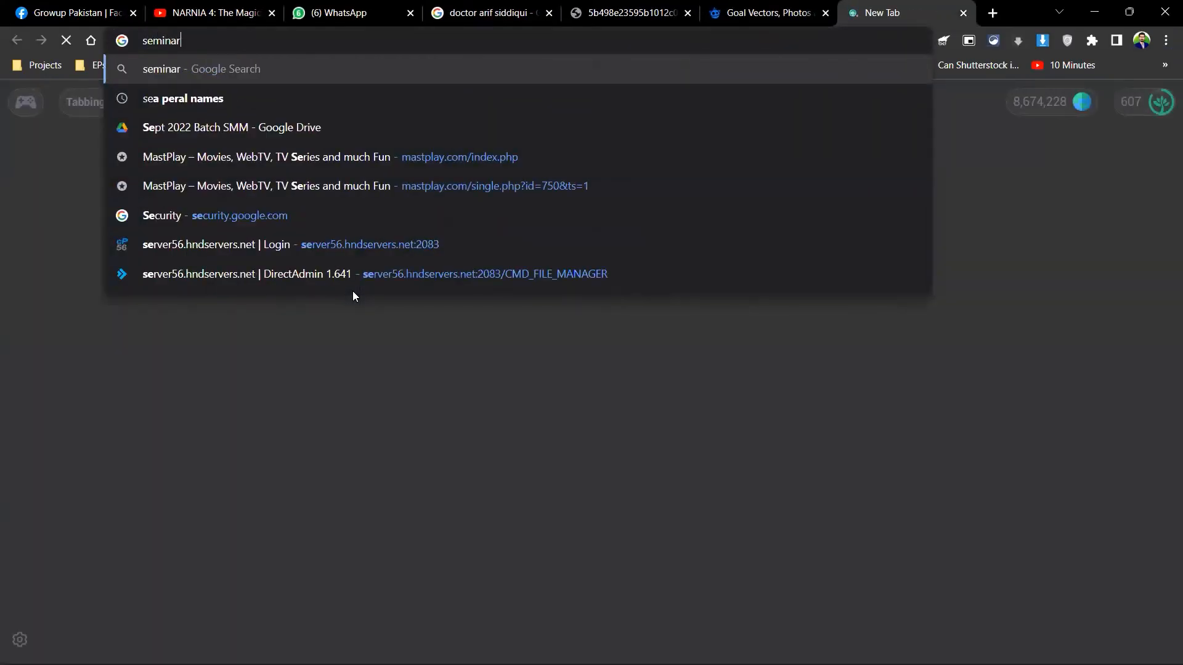
key("Return")
left_click(314, 115)
type("p")
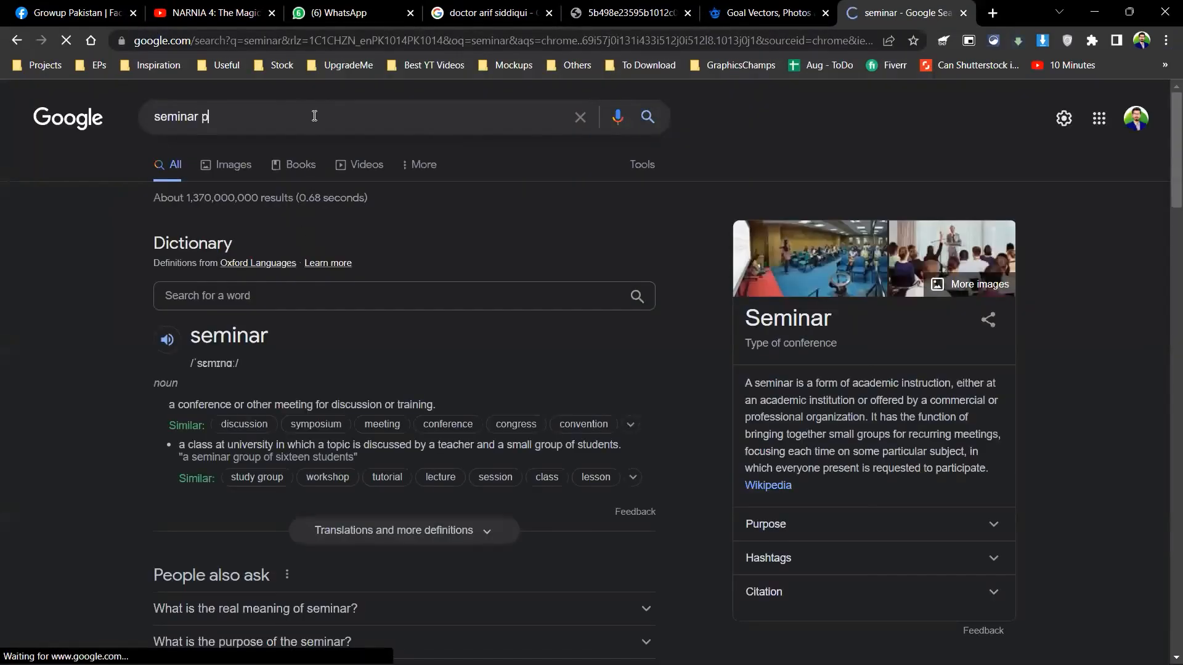
type("ost design")
key("Return")
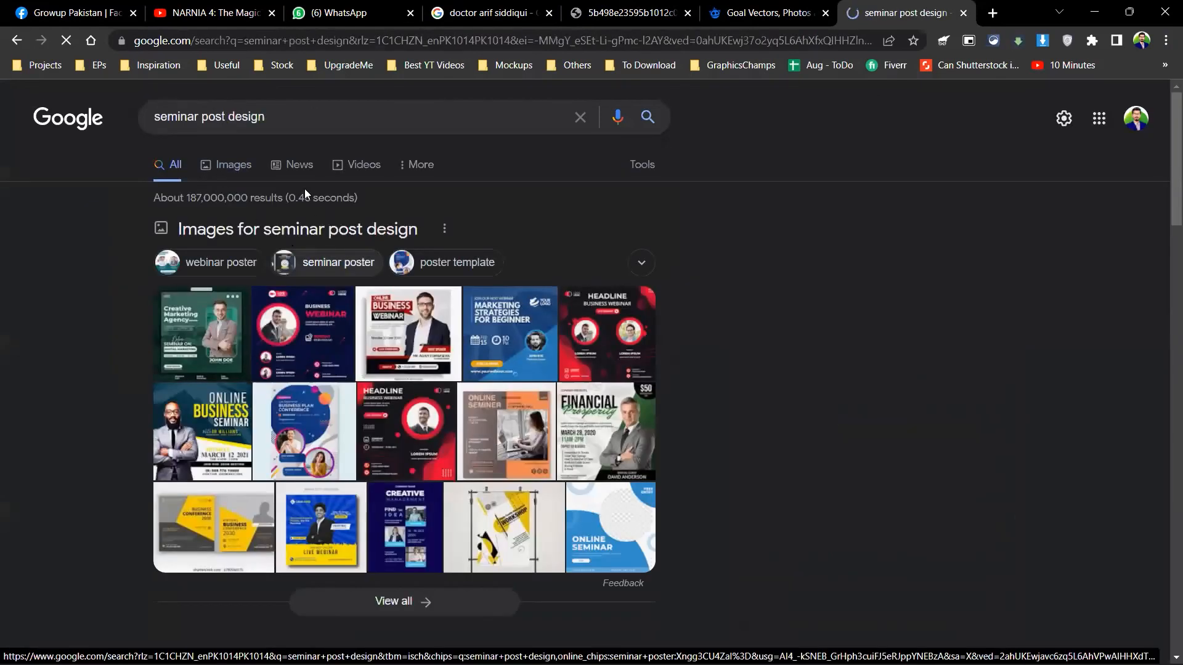
left_click(235, 166)
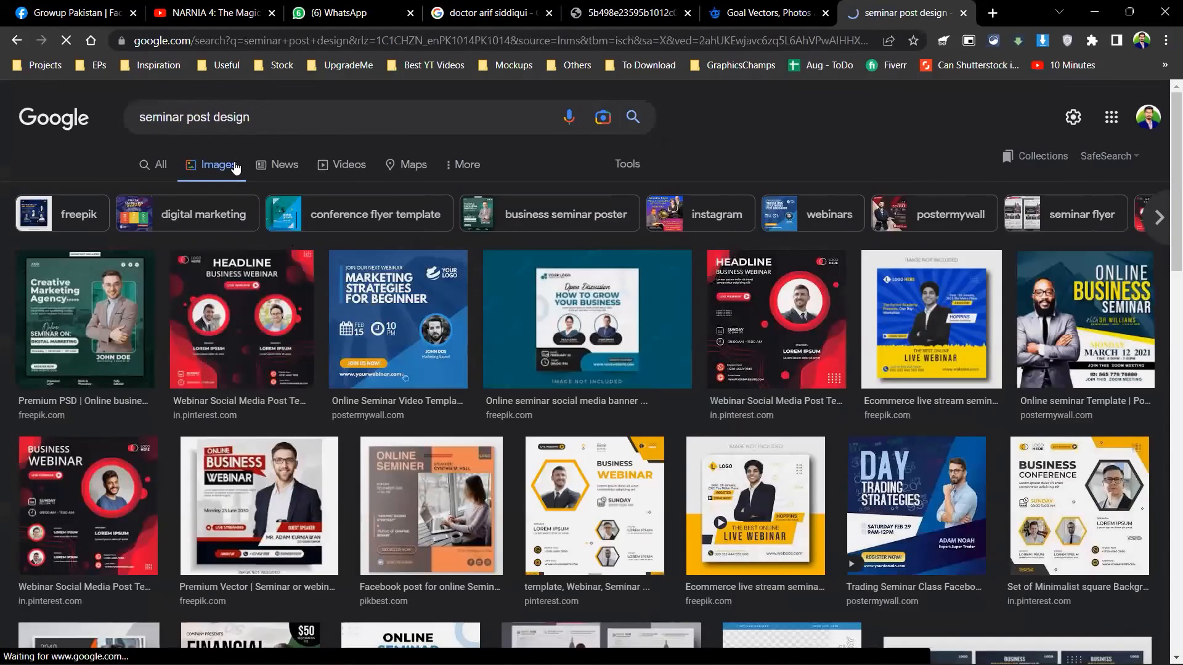
- Preview seminar post samples in the image results, including the Creative Marketing Agency and red Online Business Webinar designs
left_click(123, 351)
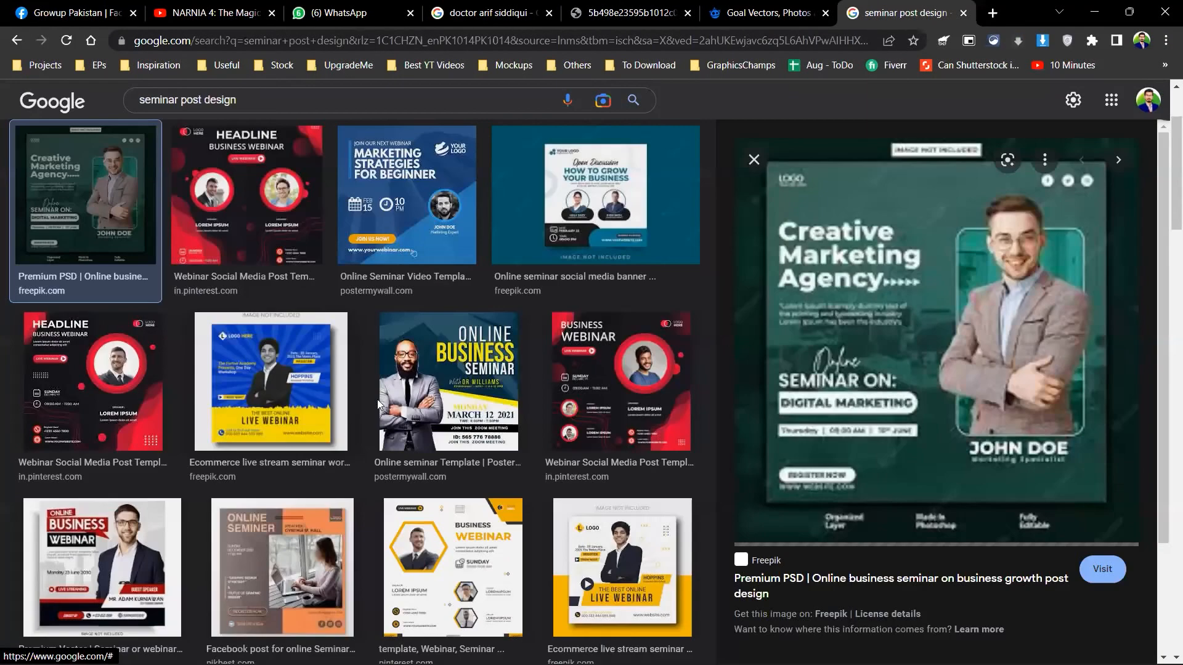
left_click(283, 400)
left_click(144, 564)
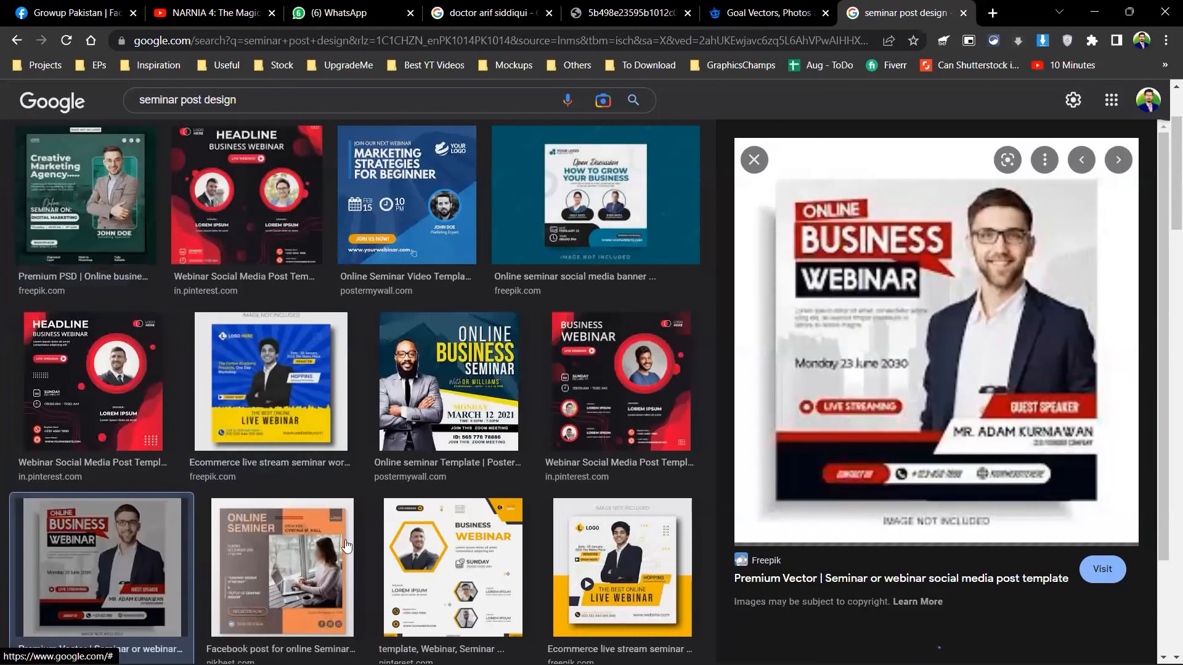
left_click(454, 552)
left_click(596, 555)
left_click(619, 431)
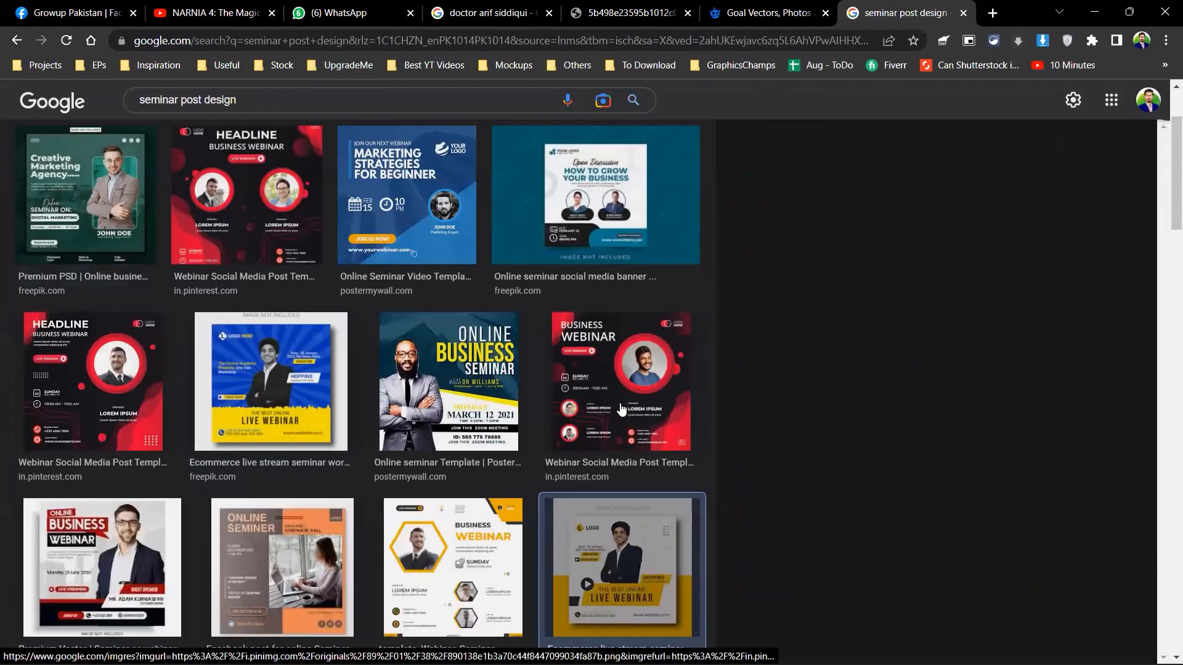
- Preview the orange 2040 Business Conference and hexagon-photo Business Conference samples and browse further image results
scroll(468, 434, "down", 5)
left_click(468, 435)
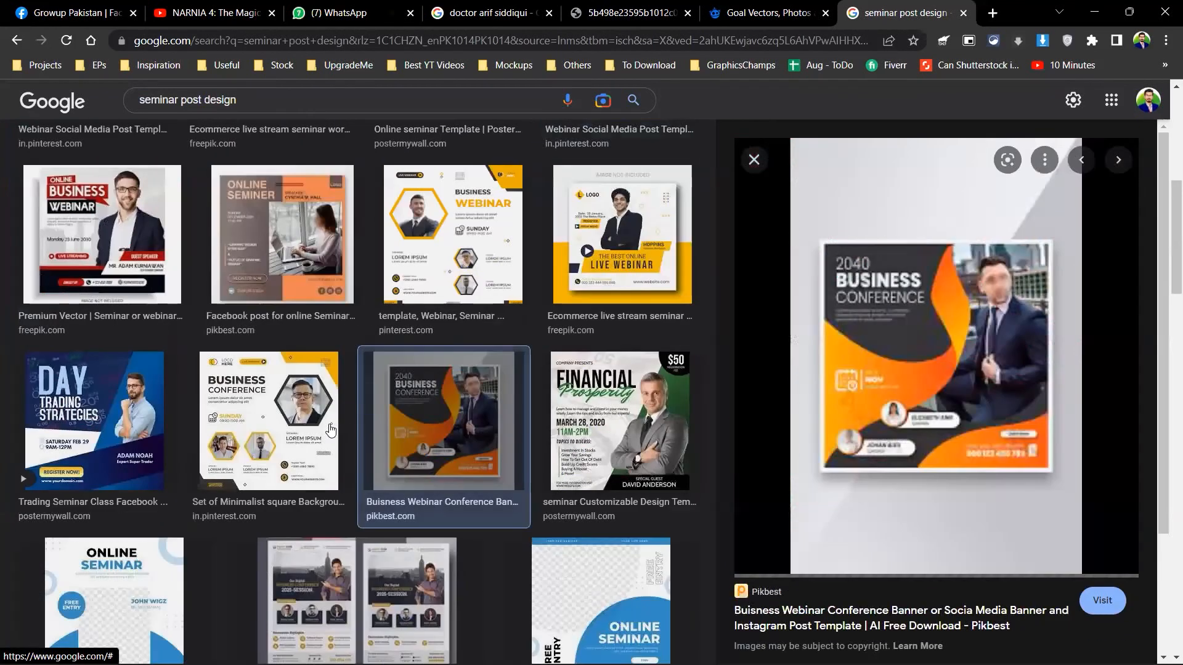
left_click(271, 425)
scroll(369, 443, "down", 4)
scroll(458, 462, "down", 2)
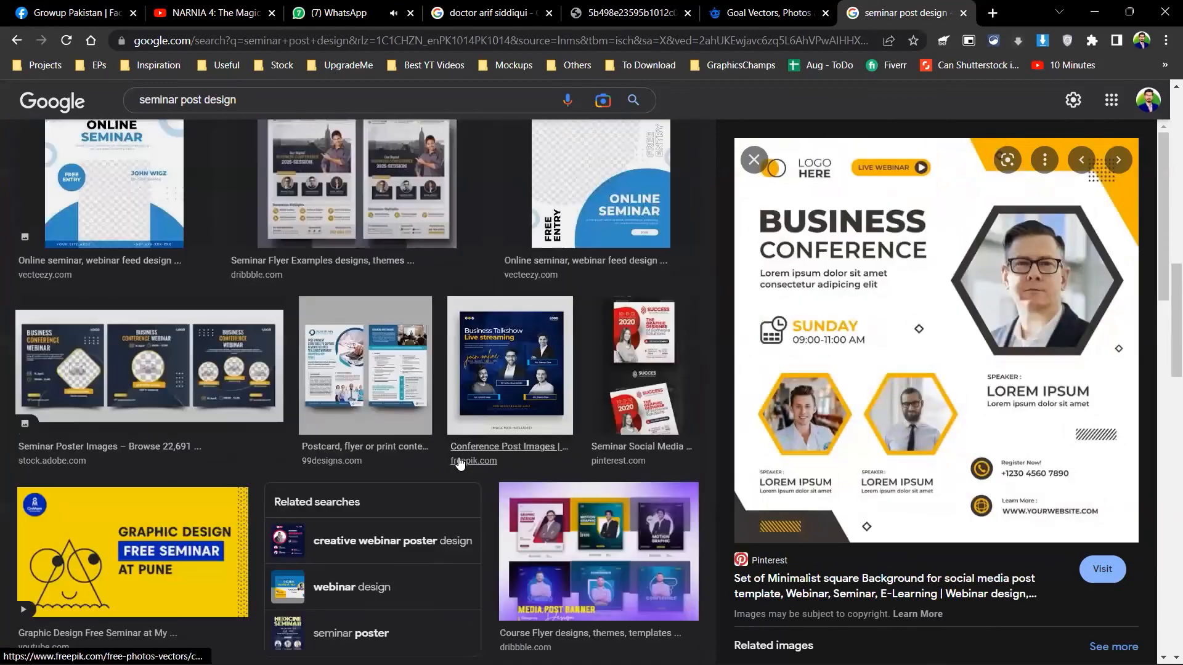
scroll(459, 463, "down", 5)
scroll(459, 463, "up", 3)
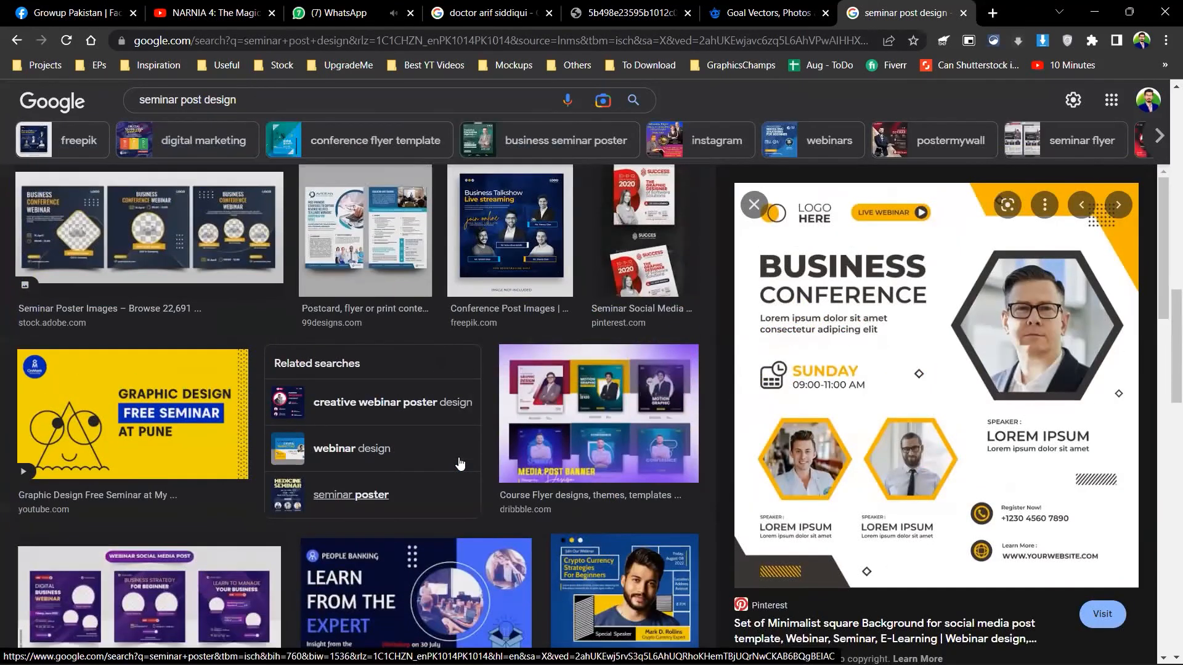
- Compare the yellow Business Webinar, blue Live Webinar and red Online Business Webinar samples among the earlier results
scroll(459, 463, "up", 5)
scroll(459, 463, "down", 3)
left_click(459, 468)
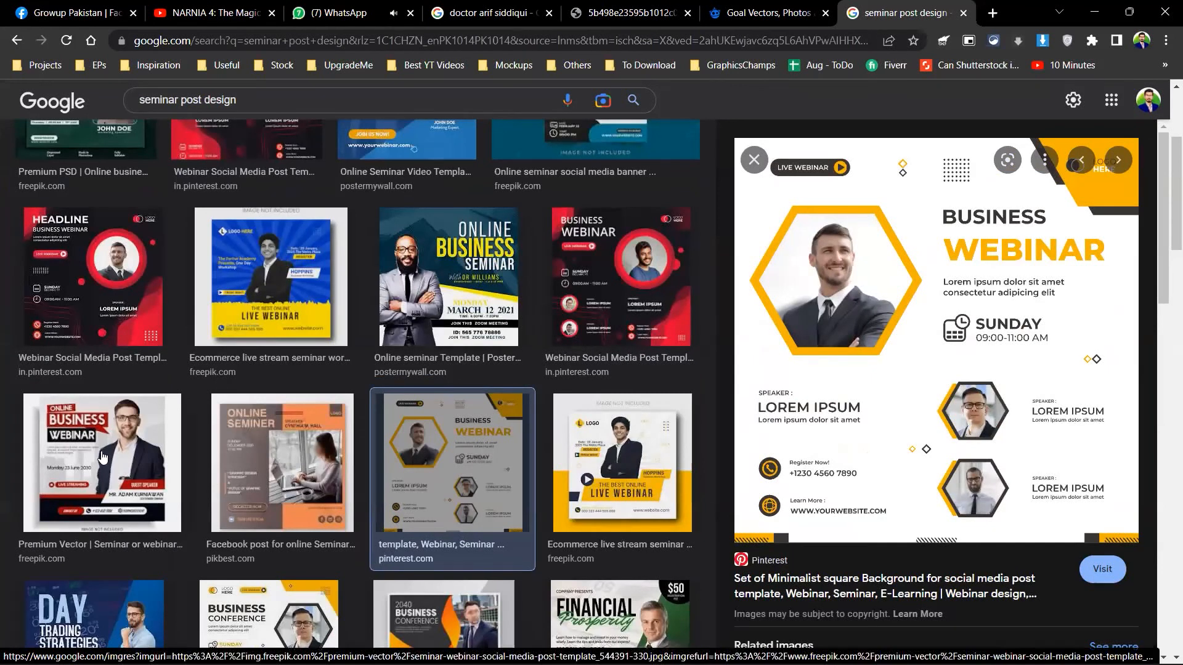
left_click(298, 284)
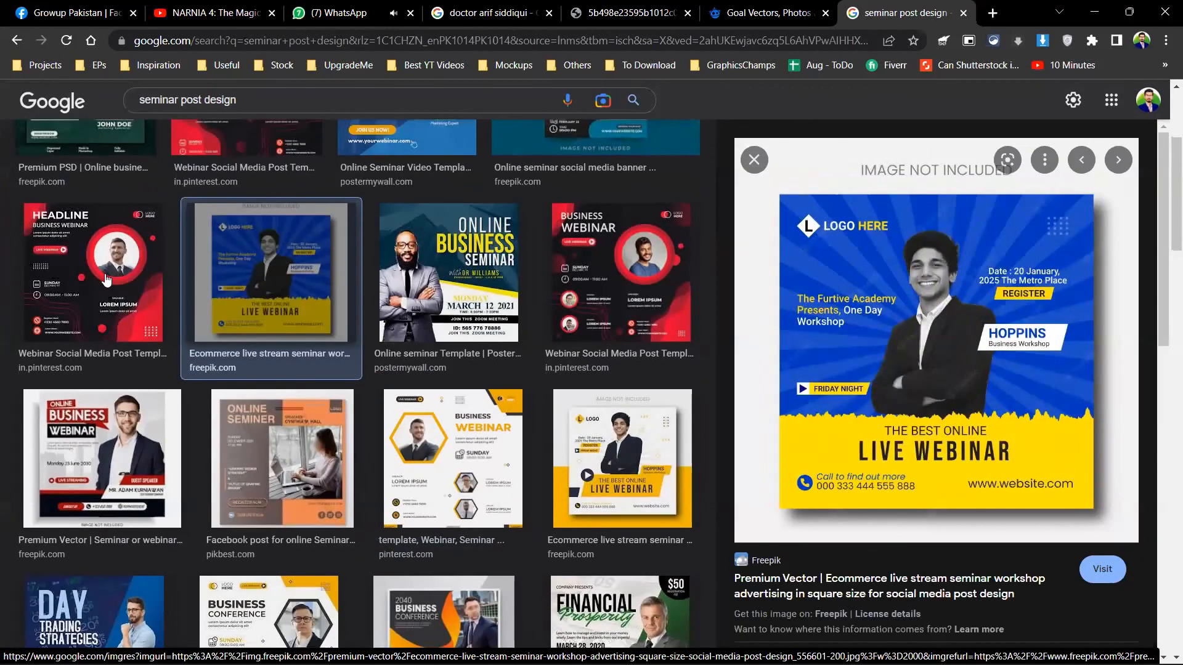
left_click(106, 278)
scroll(314, 363, "down", 2)
left_click(102, 296)
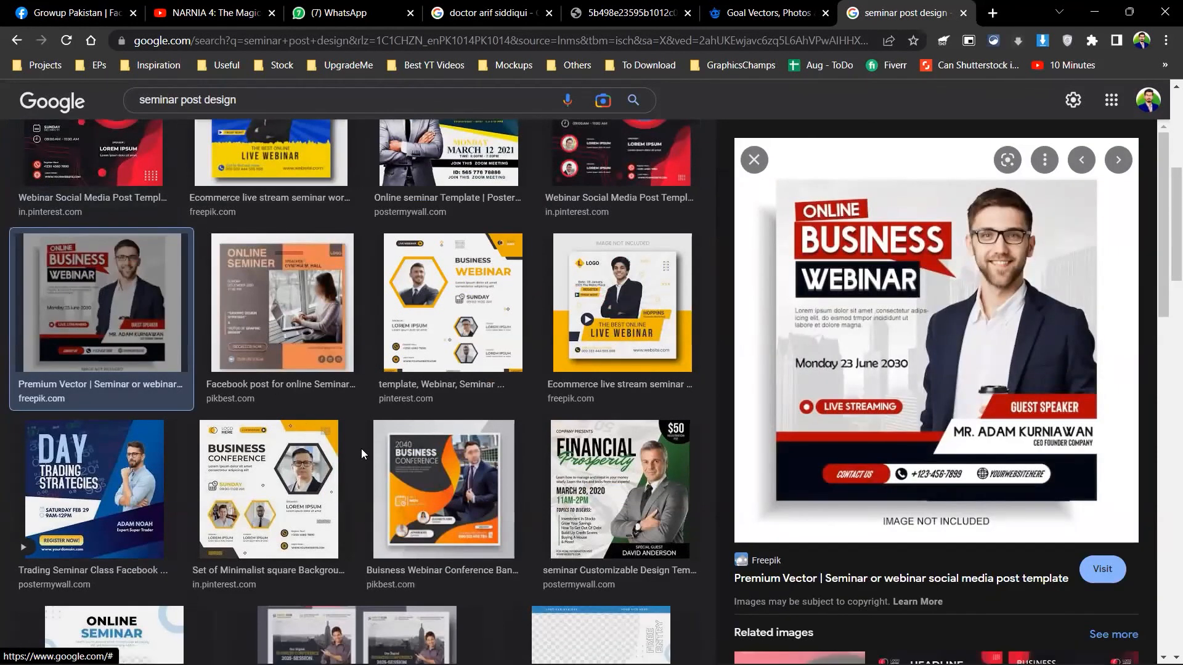
scroll(361, 449, "down", 10)
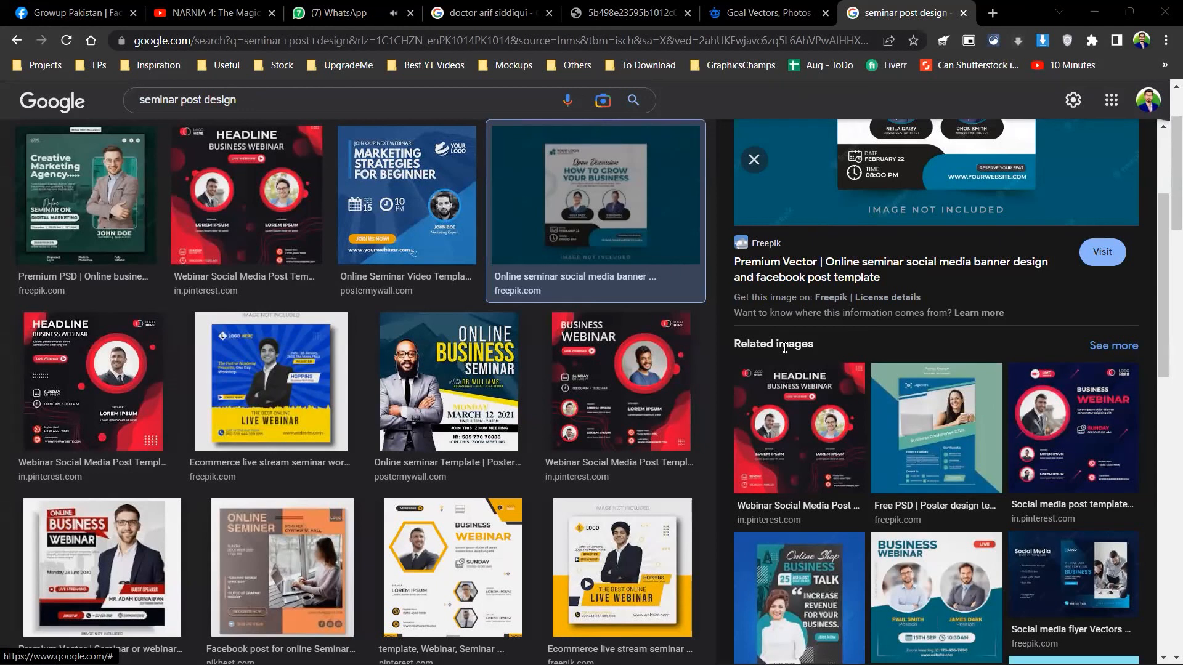
- Open the full-size "How to Grow Your Business" seminar banner in a new tab, start saving the image and look for the Irrtiqa folder window
scroll(953, 442, "up", 3)
right_click(916, 319)
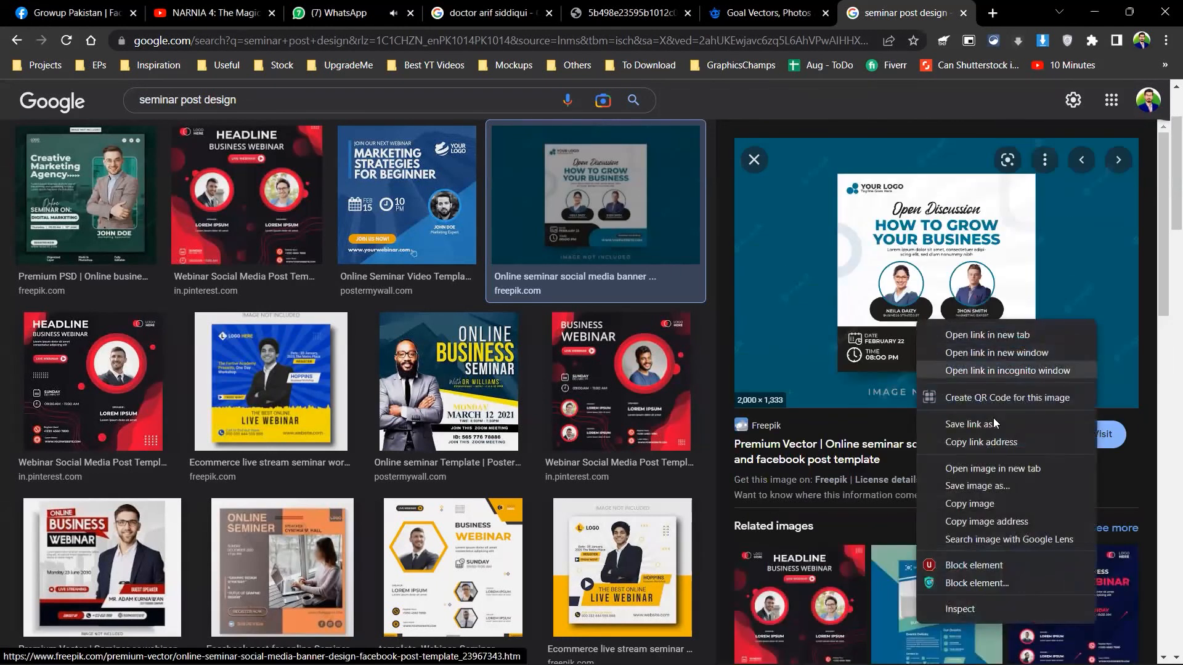
left_click(993, 468)
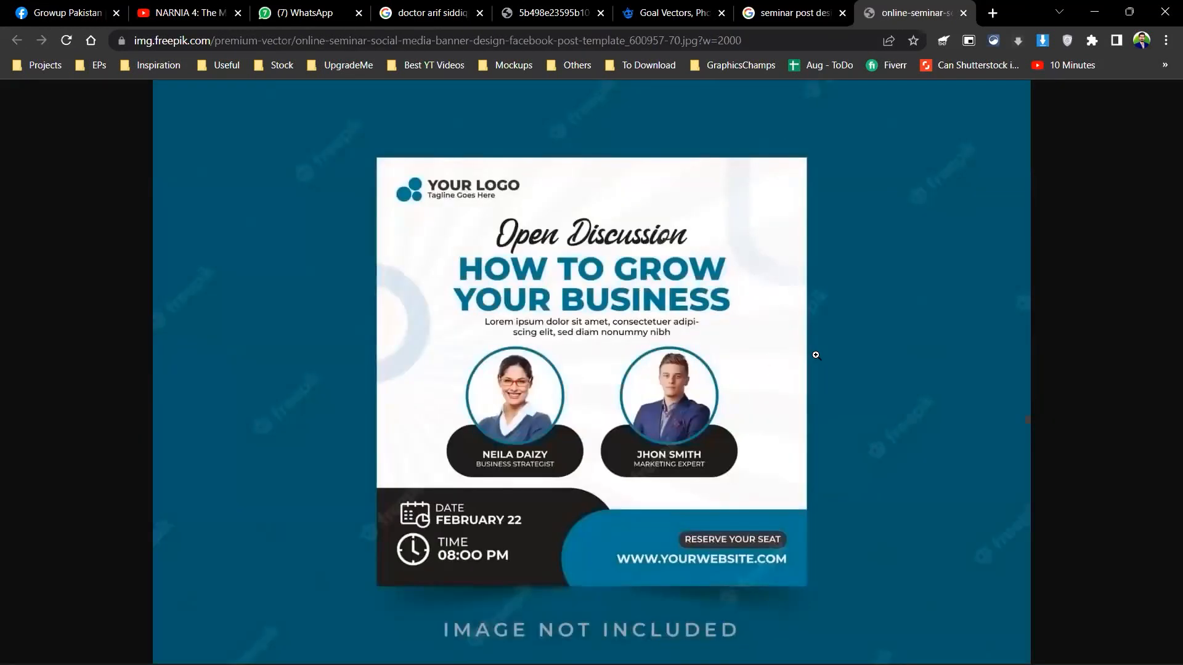
right_click(817, 356)
left_click(825, 389)
key("alt+Tab")
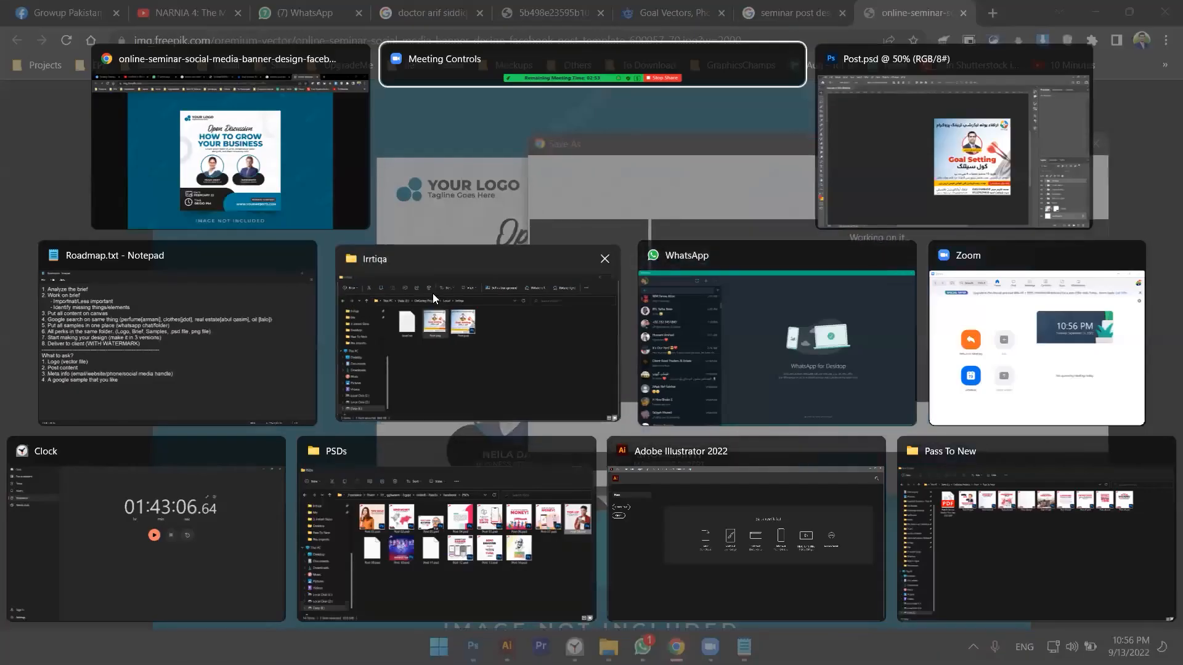